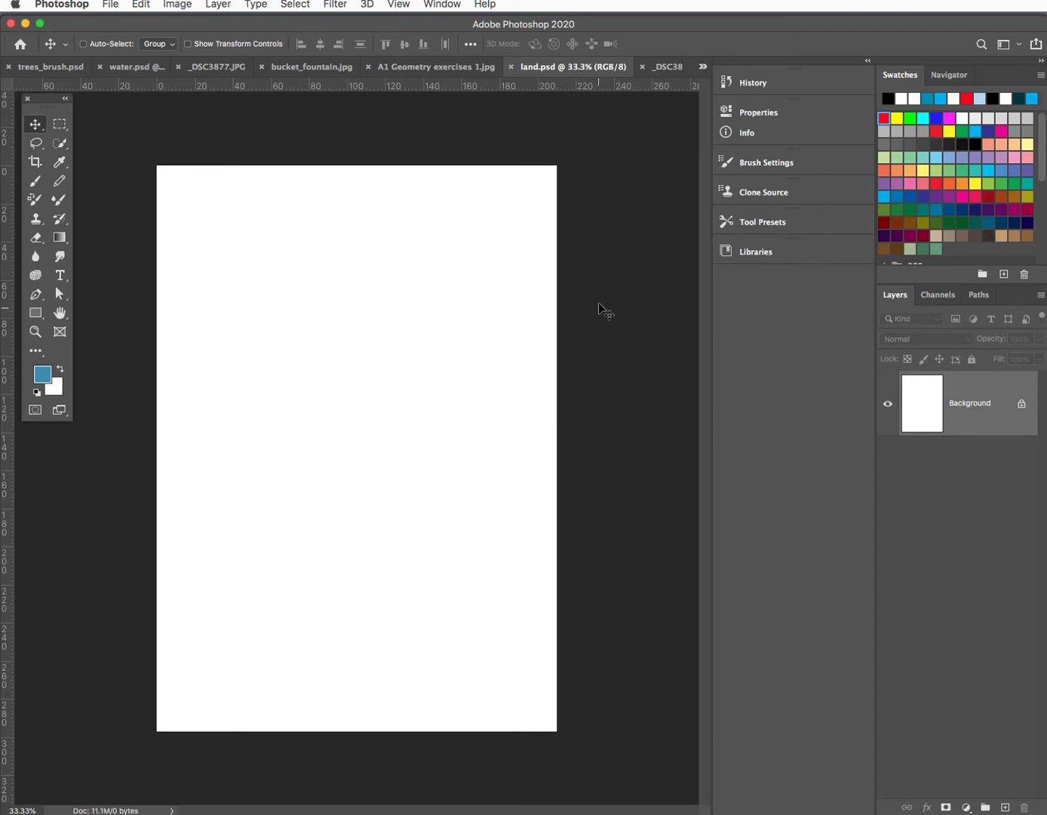
In _DSC3840.JPG, select the sea with the Magic Wand at a tolerance of 32
left_click(670, 67)
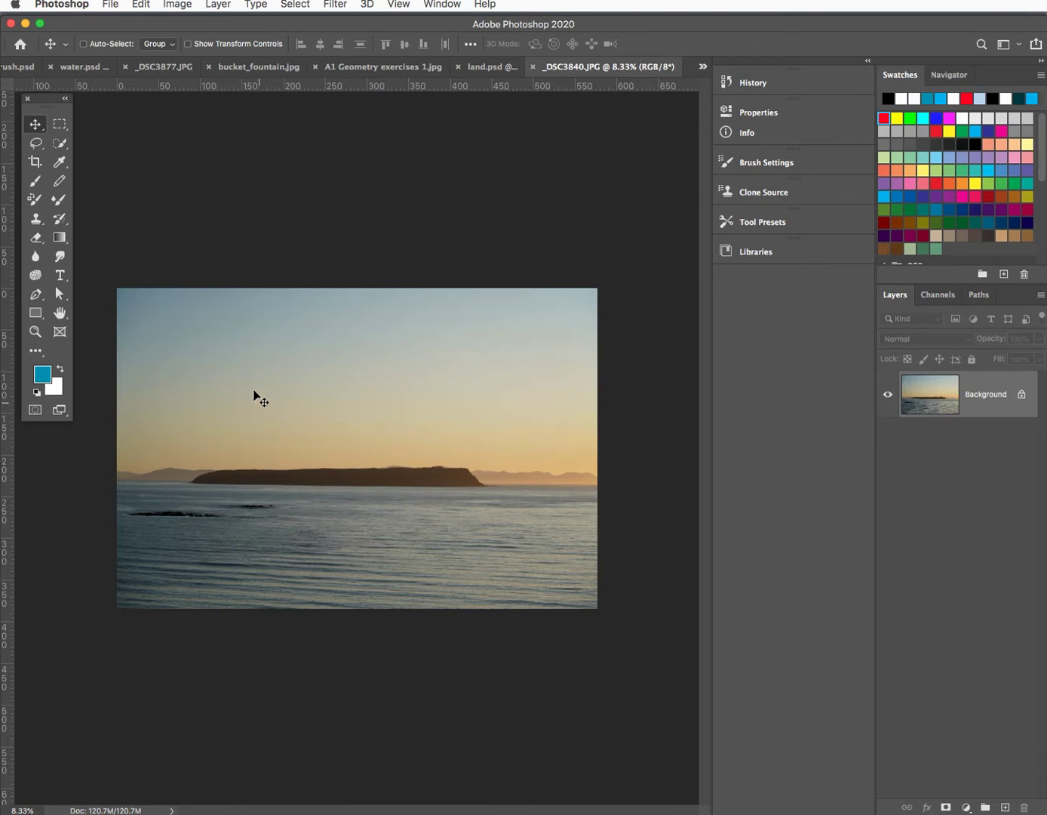
left_click(60, 142)
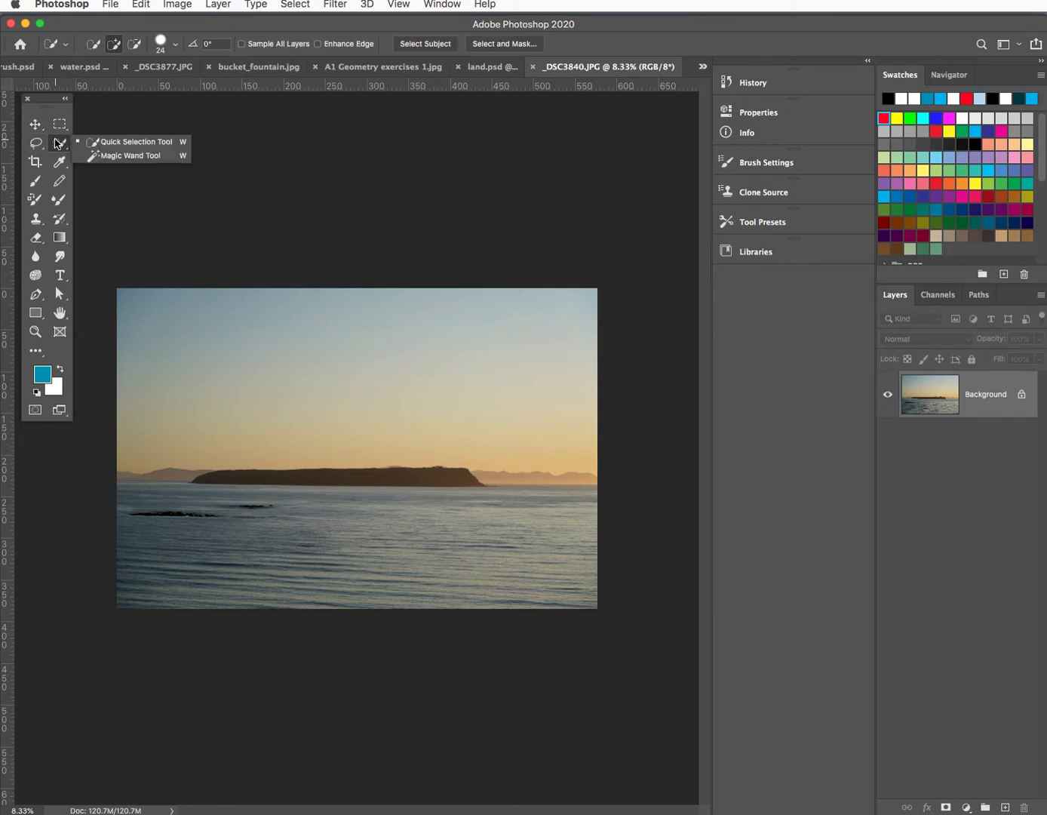
left_click(111, 156)
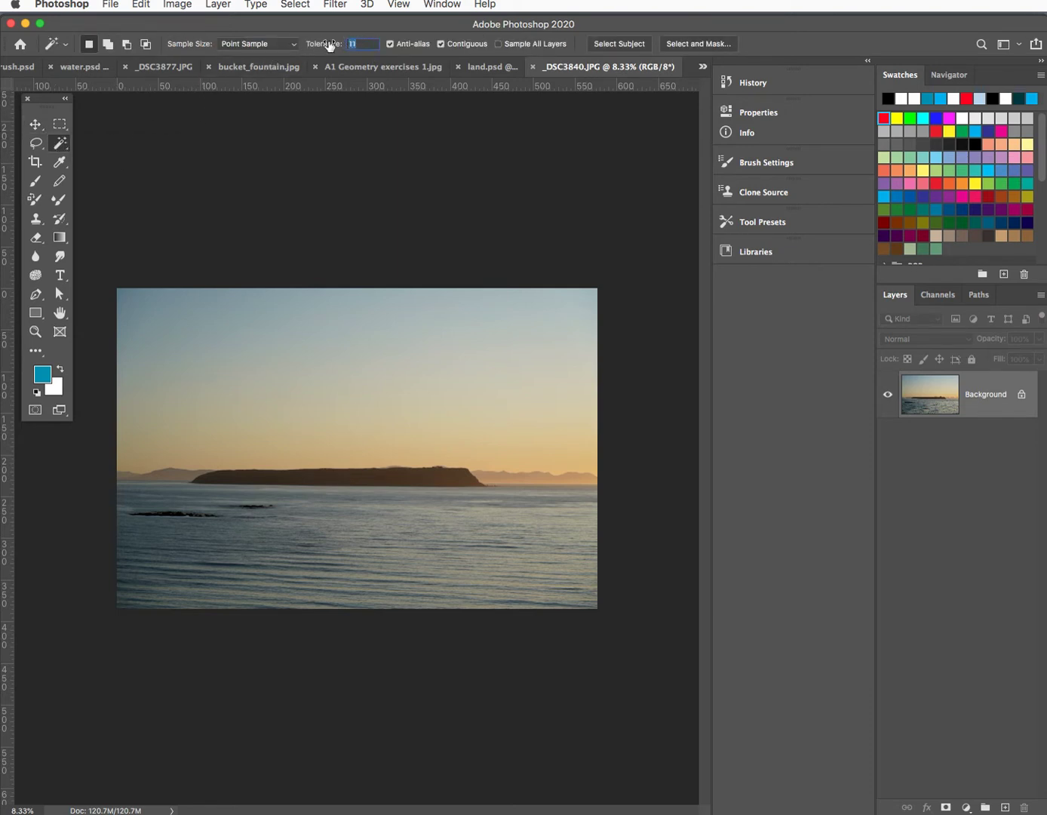
type("32")
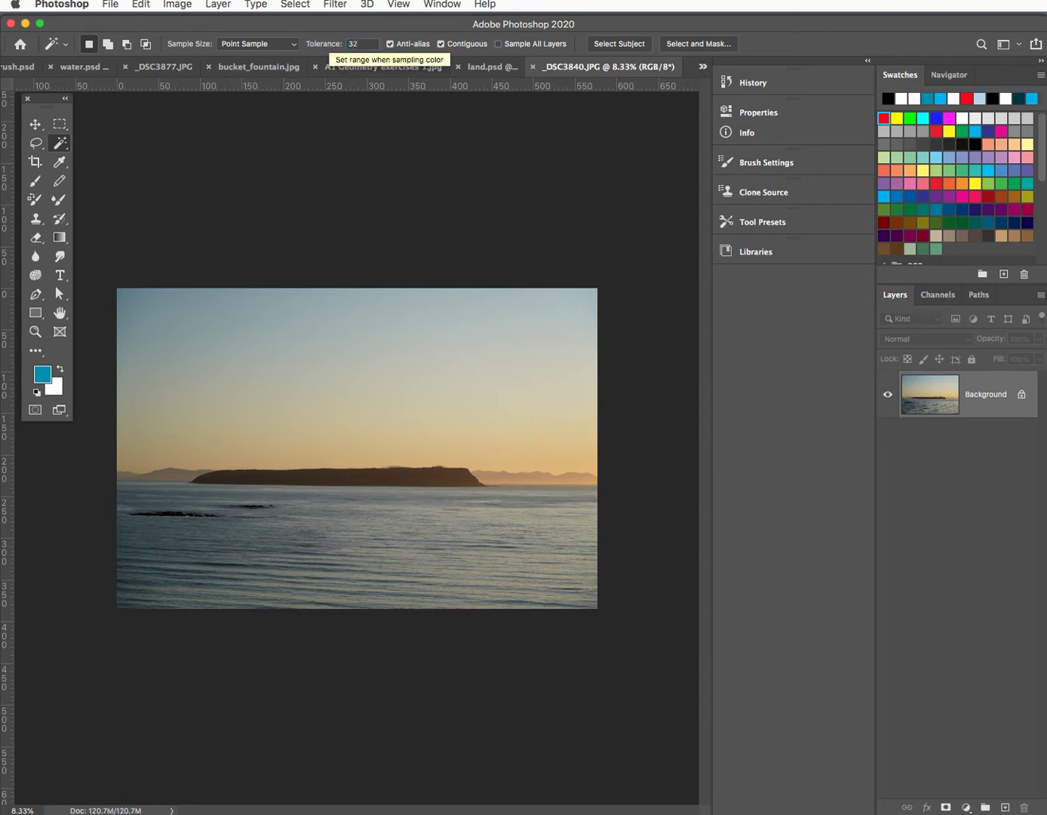
left_click(168, 600)
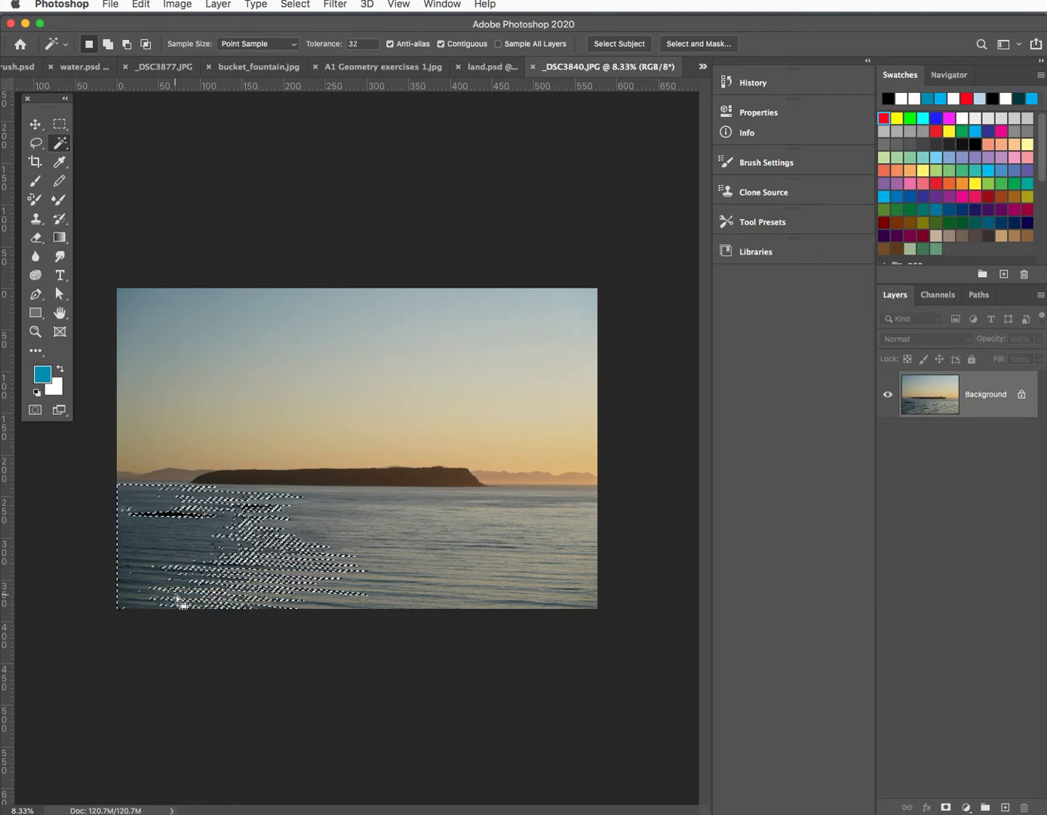
left_click(587, 599, "shift")
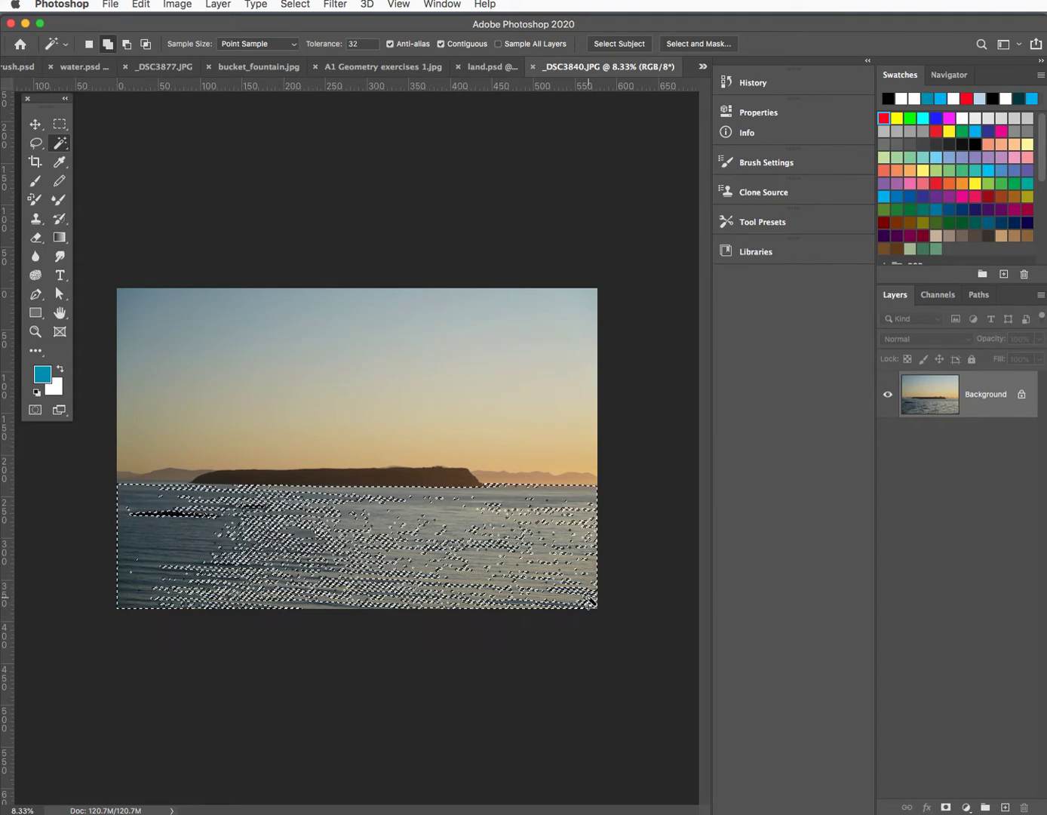
left_click(290, 608, "shift")
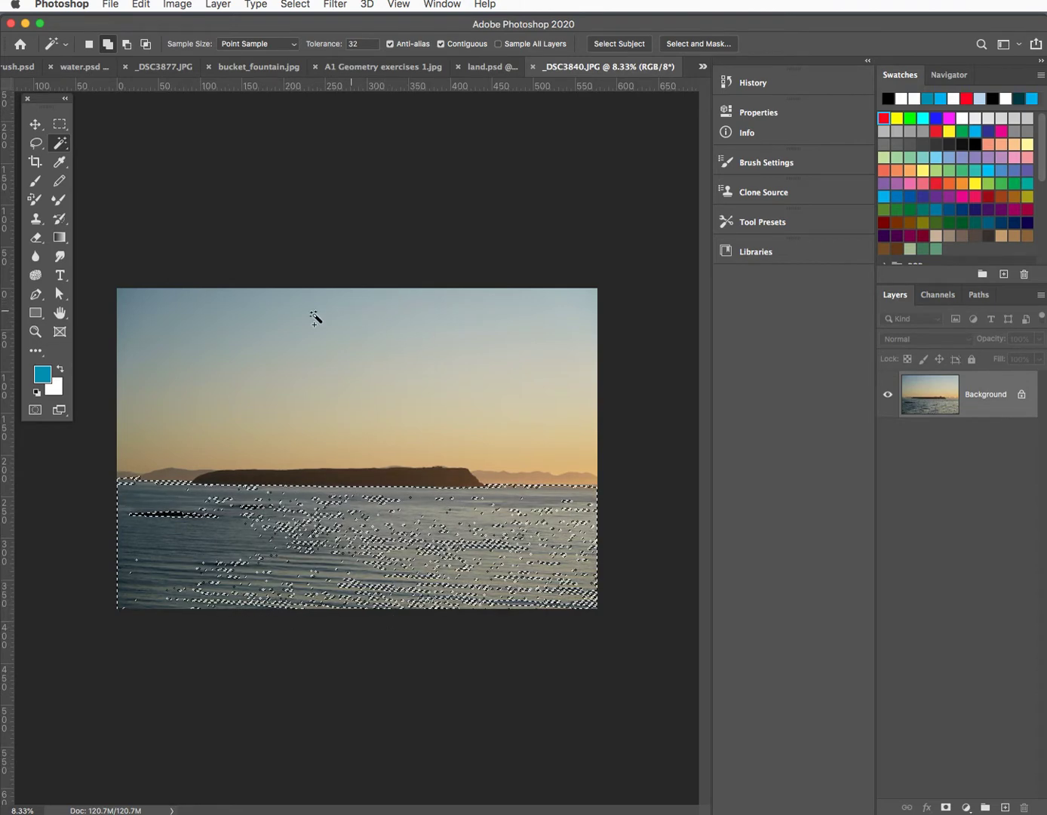
Add the upper sky to the selection, and make an inverted layer mask from it so the selected areas are hidden
left_click(144, 307, "shift")
left_click(355, 317, "shift")
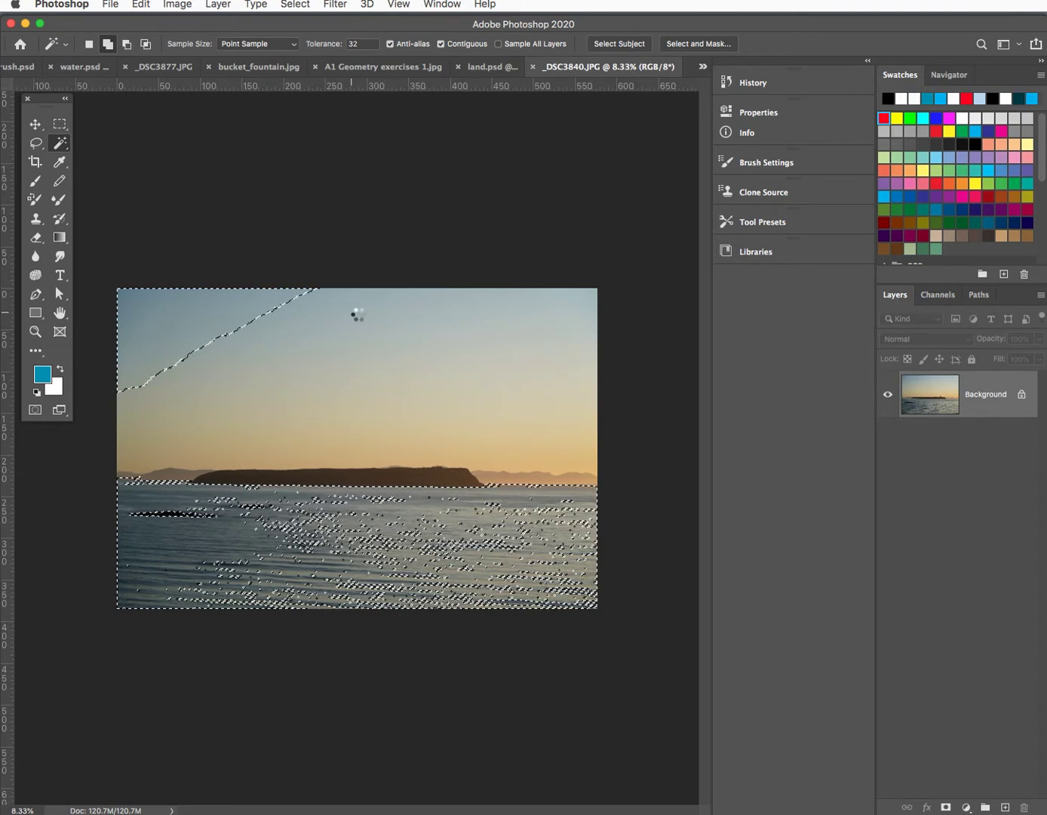
left_click(578, 360, "shift")
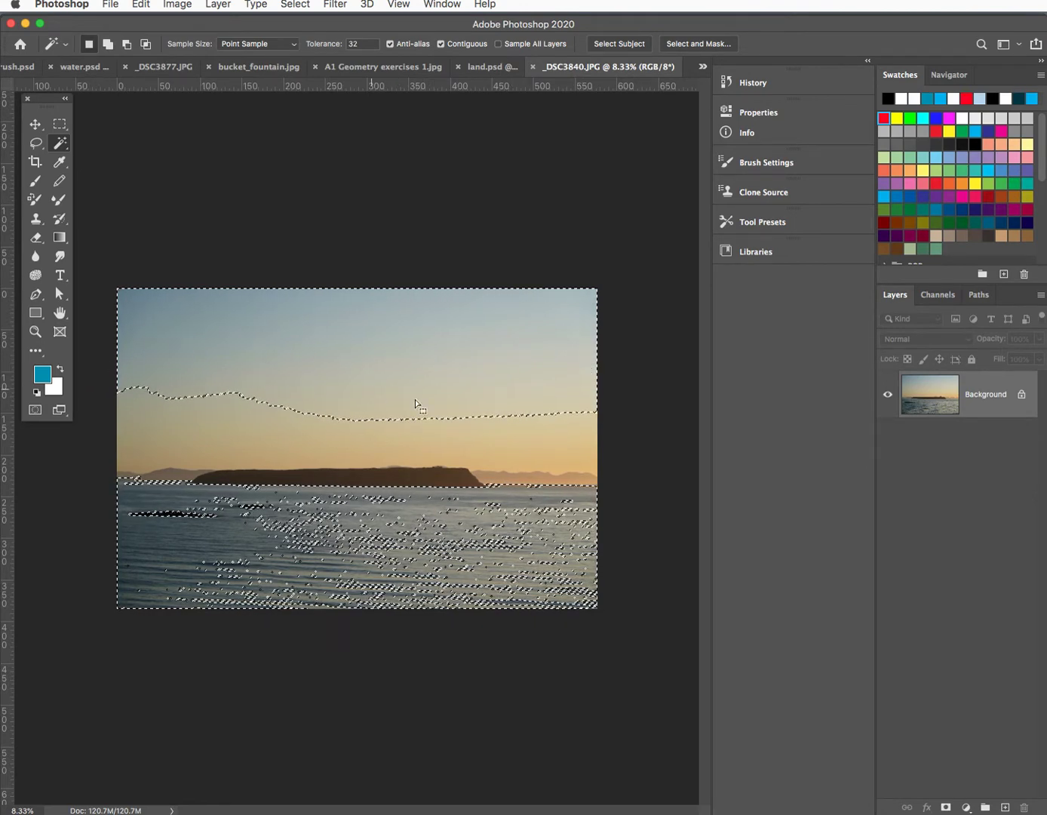
left_click(947, 807)
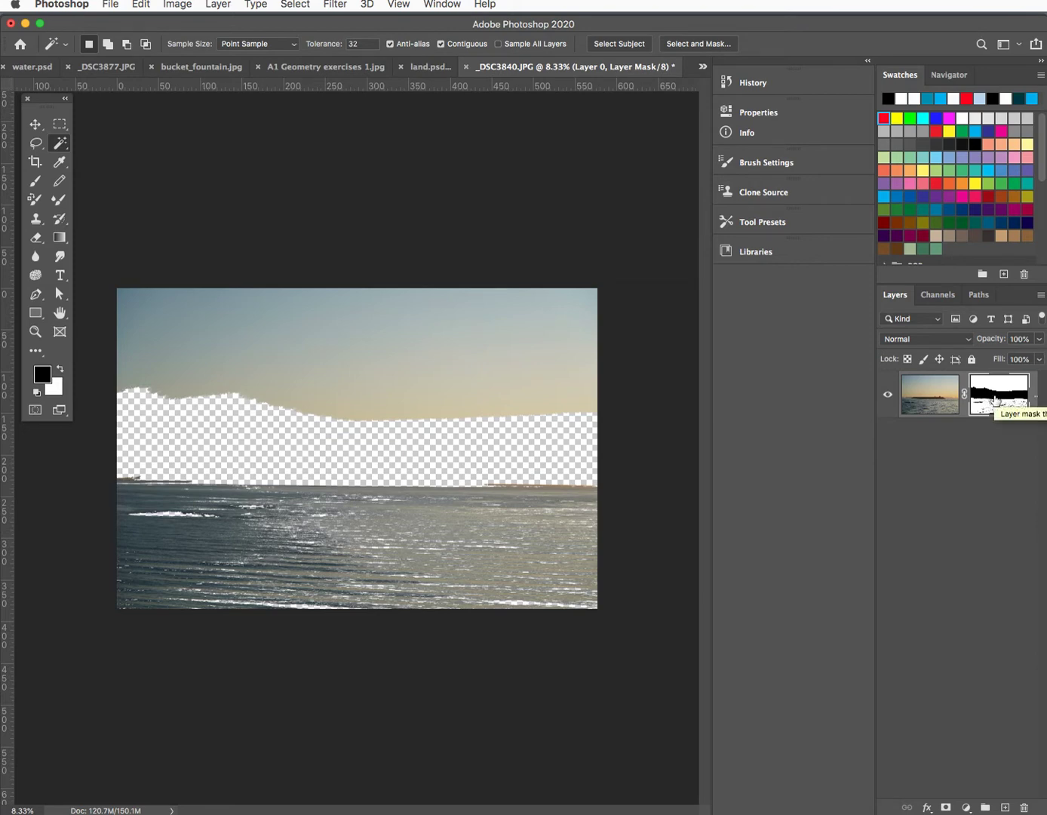
key("super+i")
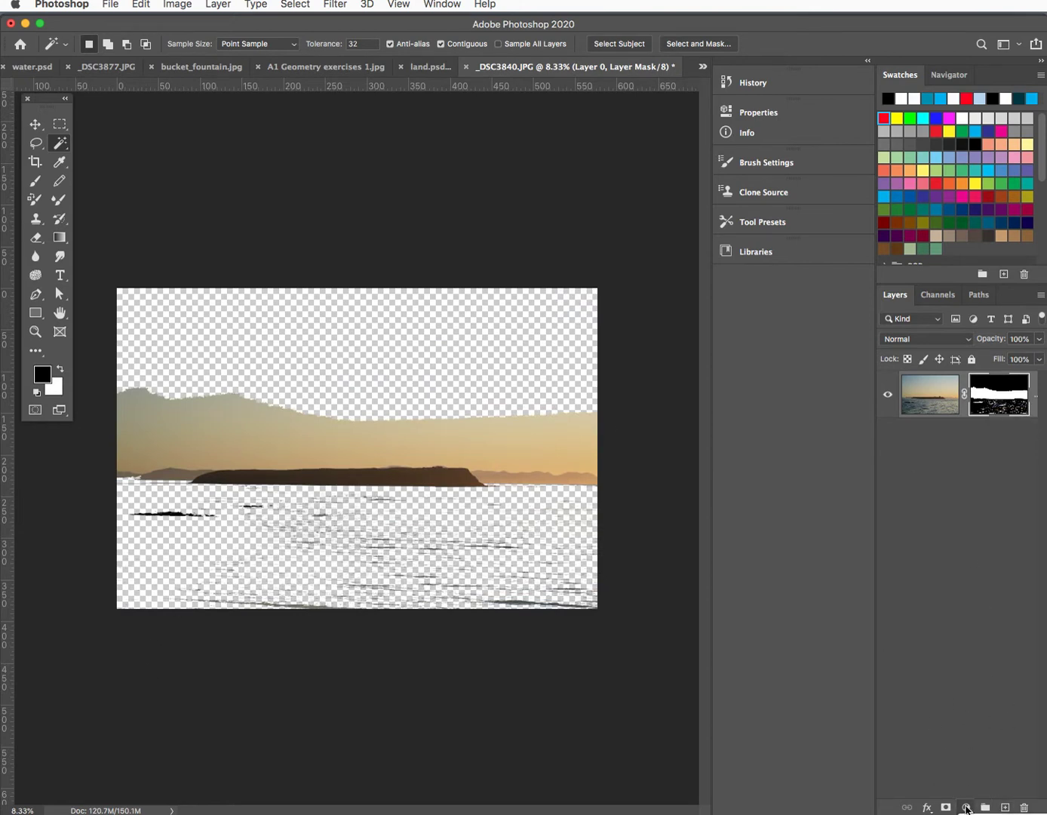
Add a white Solid Color fill layer and place it beneath the masked photo layer
left_click(966, 807)
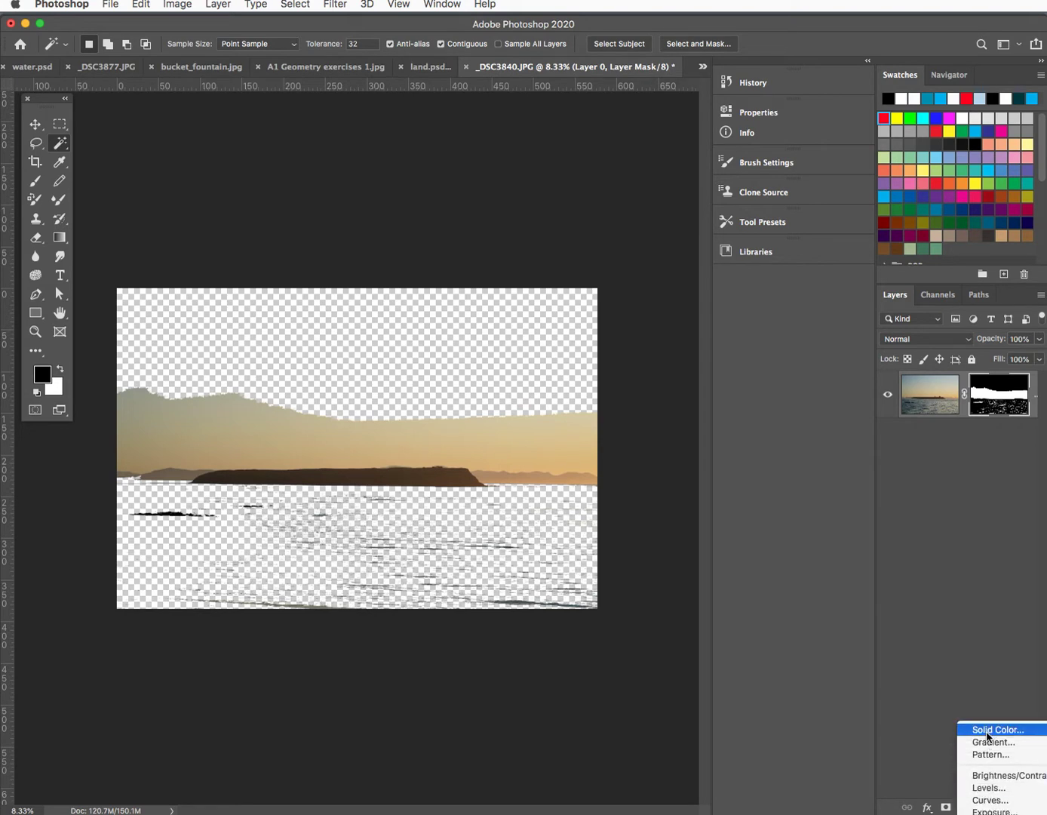
left_click(989, 730)
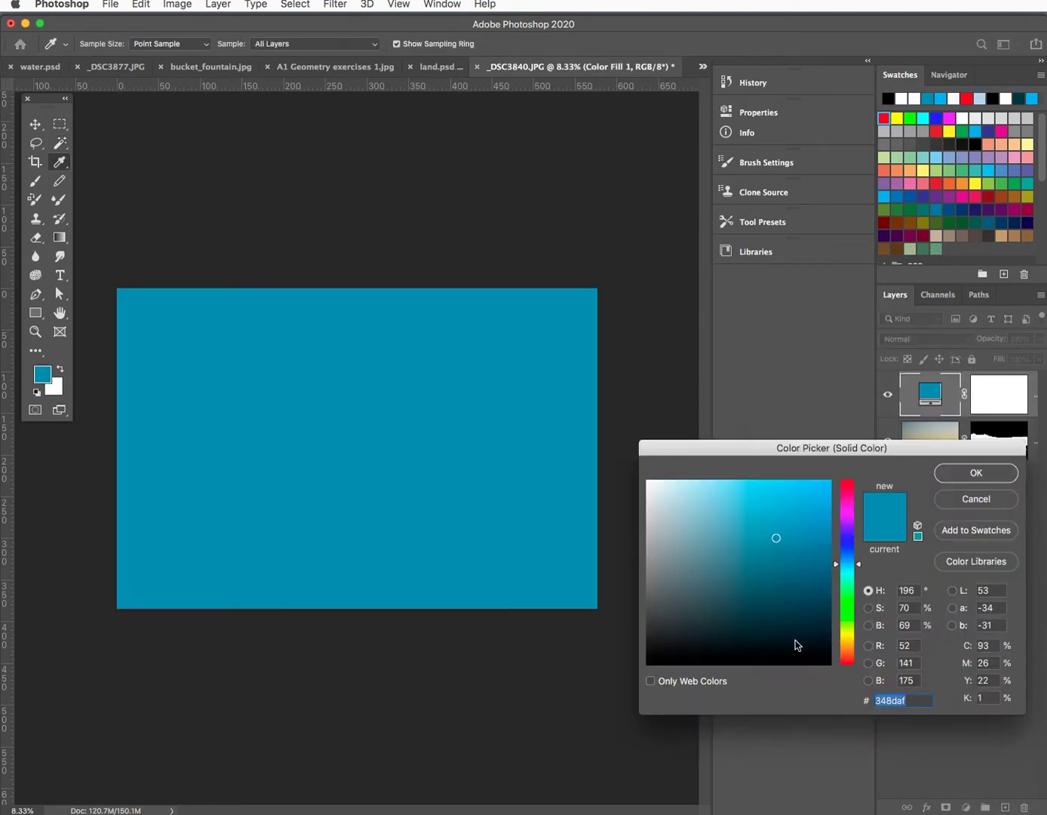
left_click(648, 482)
left_click(966, 474)
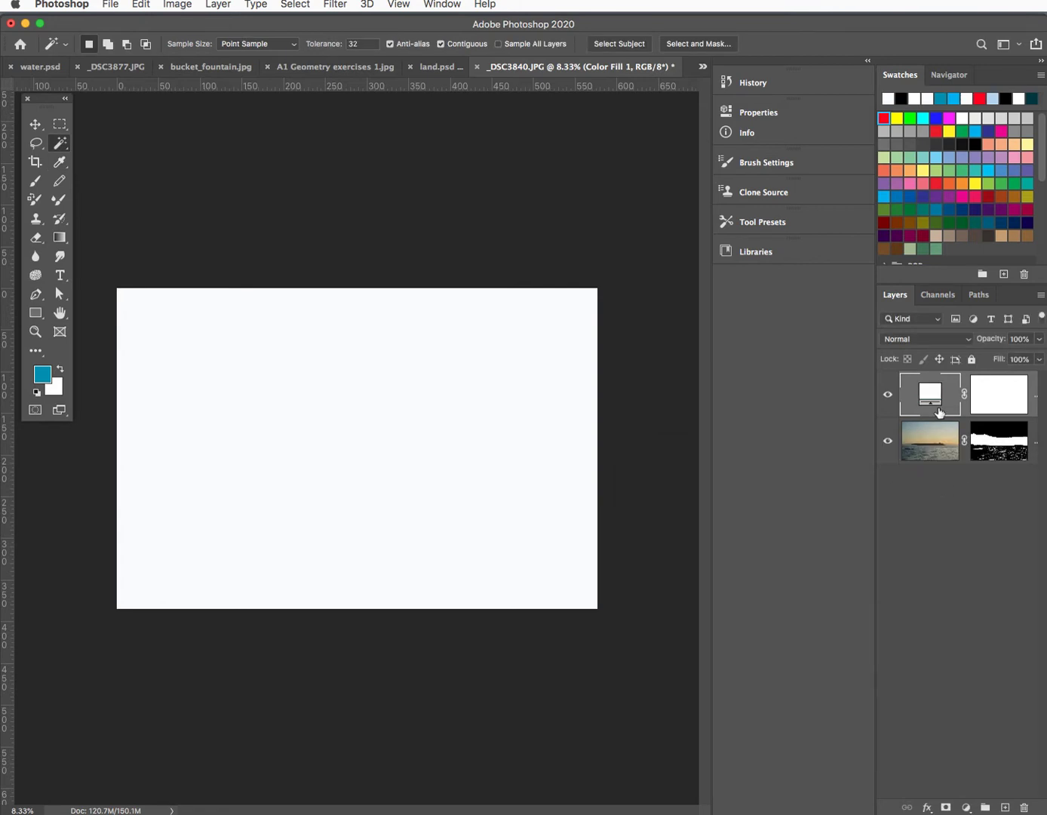
double_click(932, 398)
left_click(974, 502)
left_click_drag(930, 404, 922, 490)
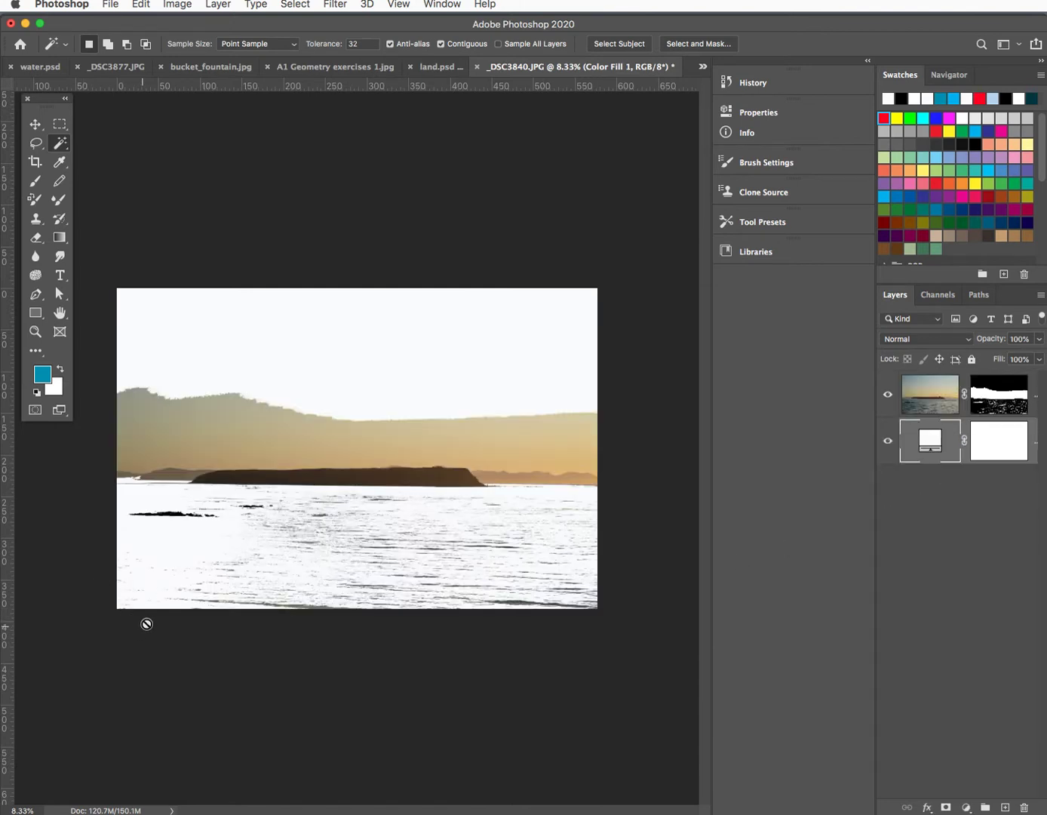
Target the photo layer's mask and choose the "ade" brush preset for the Brush tool
left_click(1017, 405)
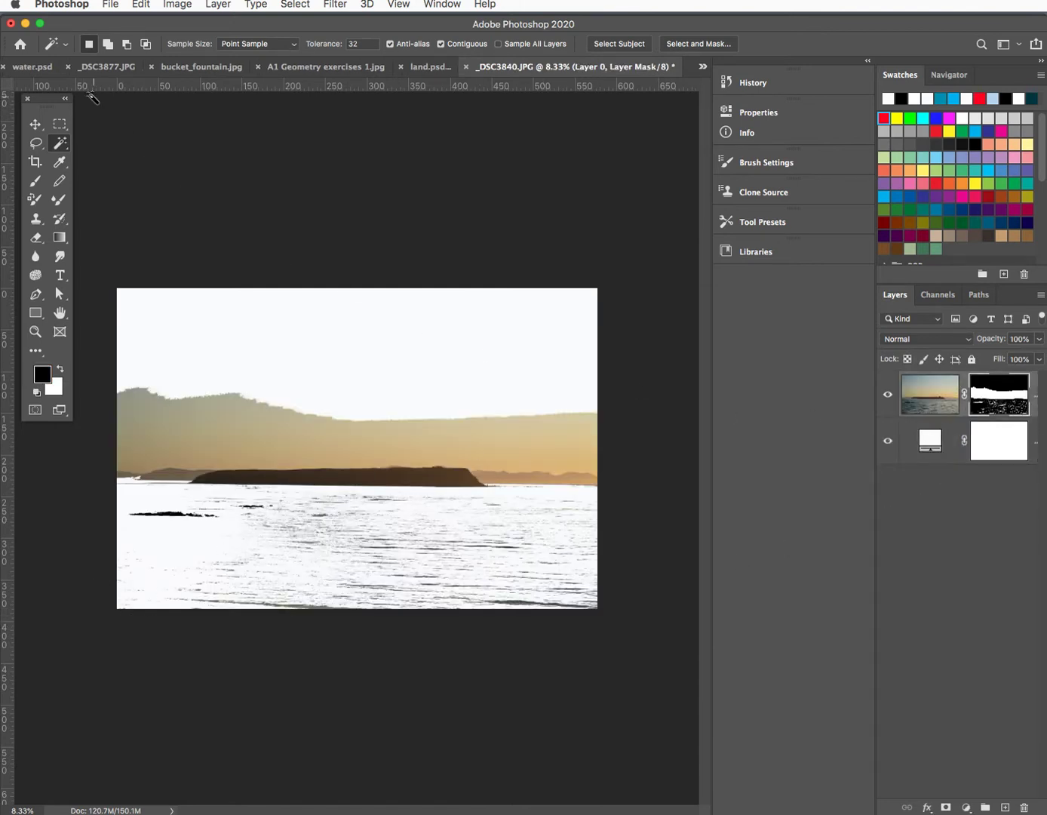
left_click(66, 46)
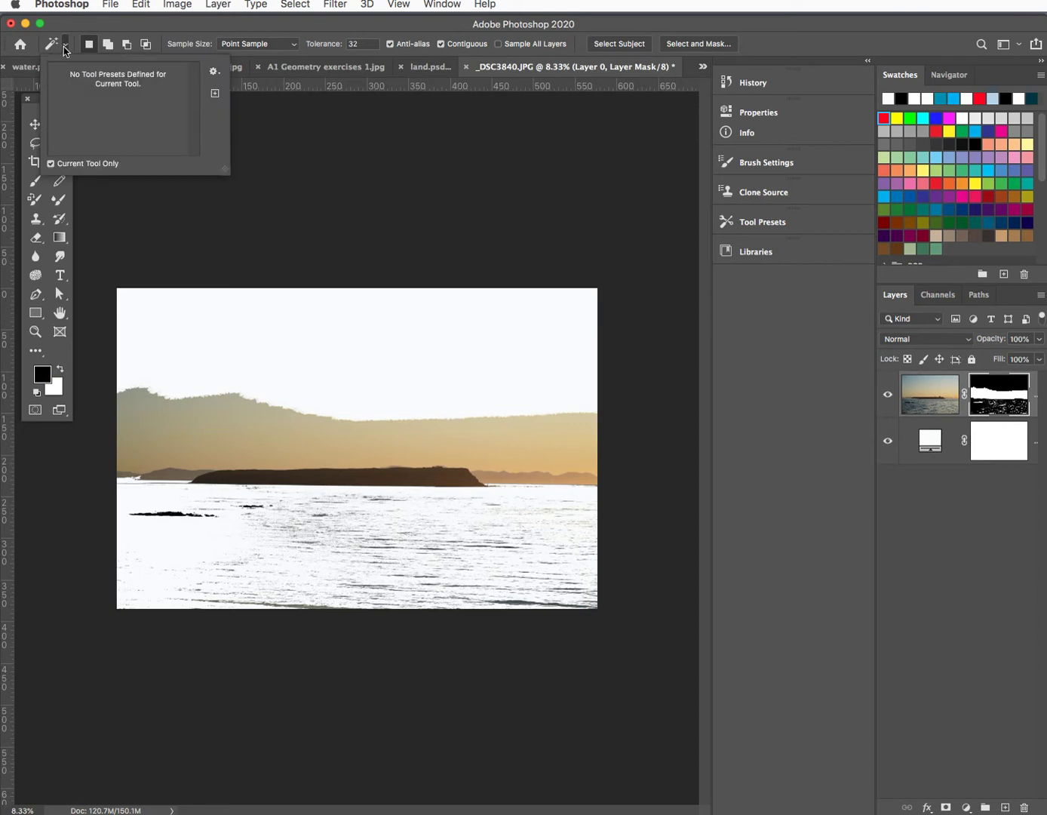
left_click(34, 181)
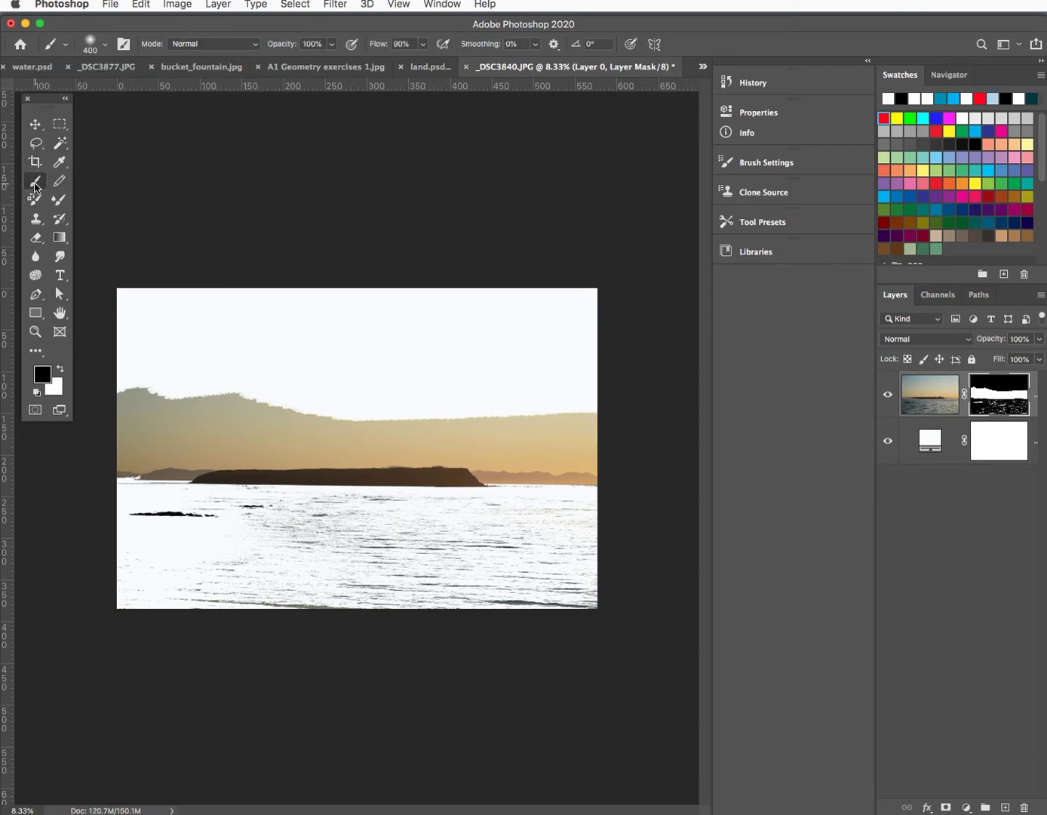
left_click(106, 49)
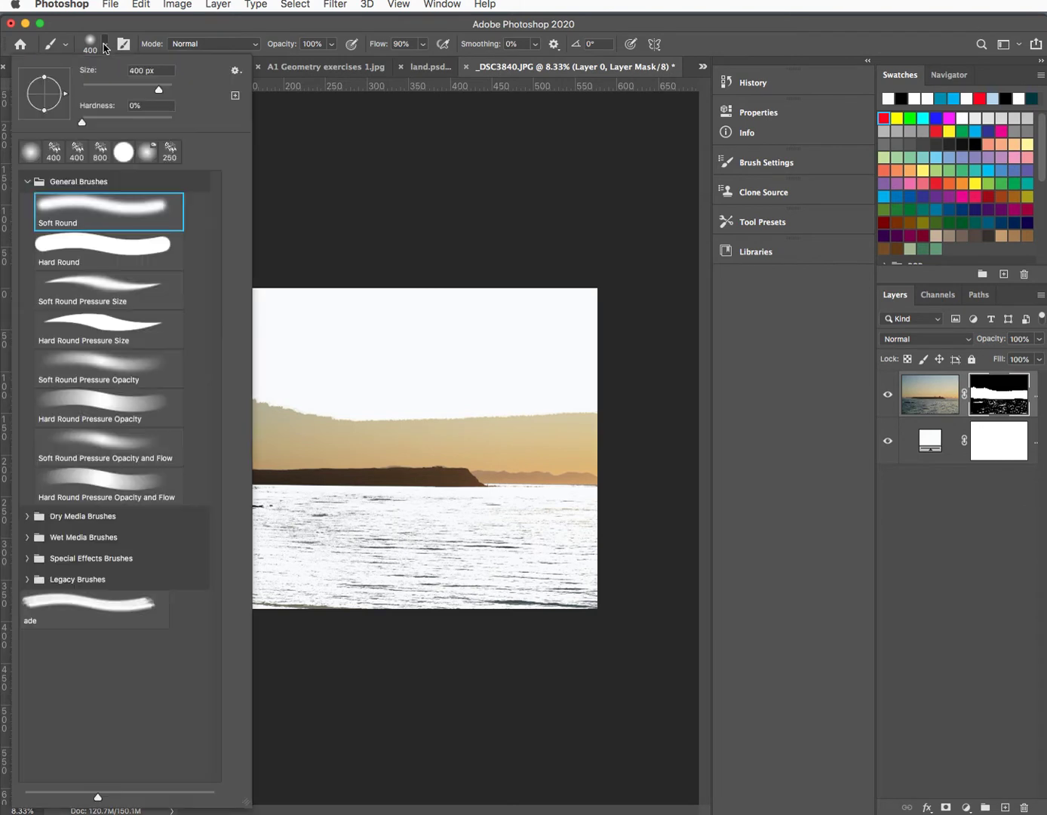
left_click(112, 613)
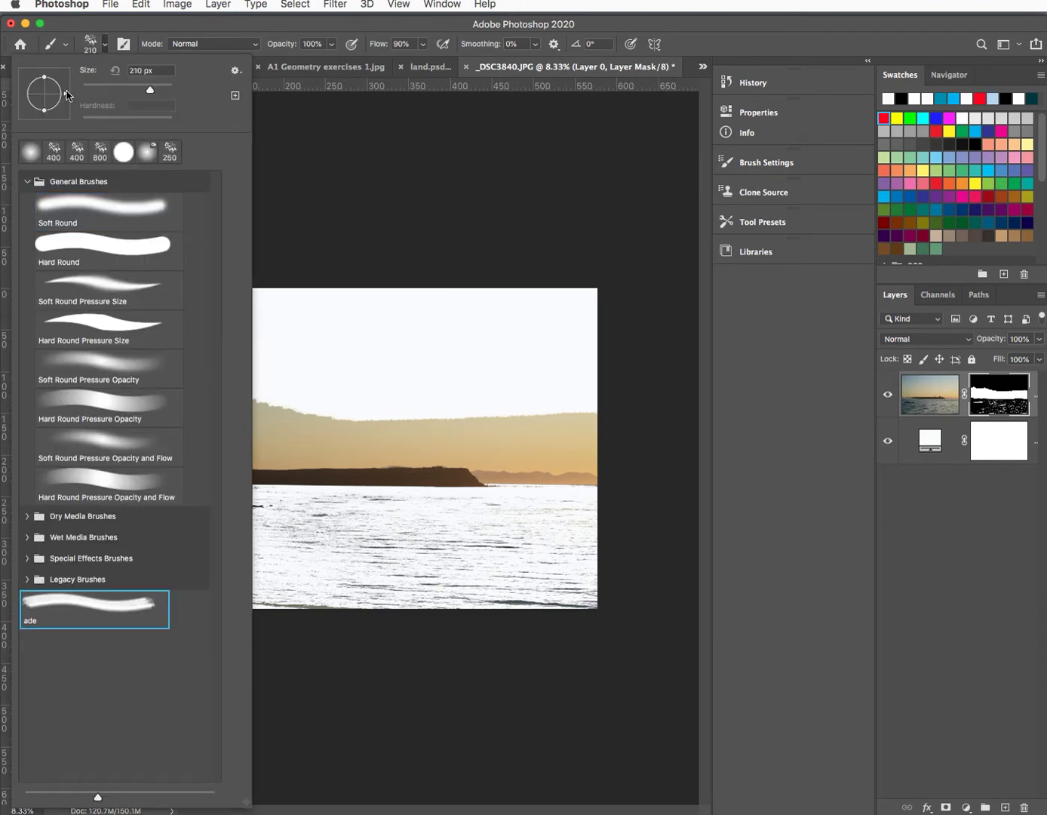
Enable Scattering and Shape Dynamics for the brush, with 5% size jitter and 8% angle jitter
left_click(124, 43)
left_click(124, 43)
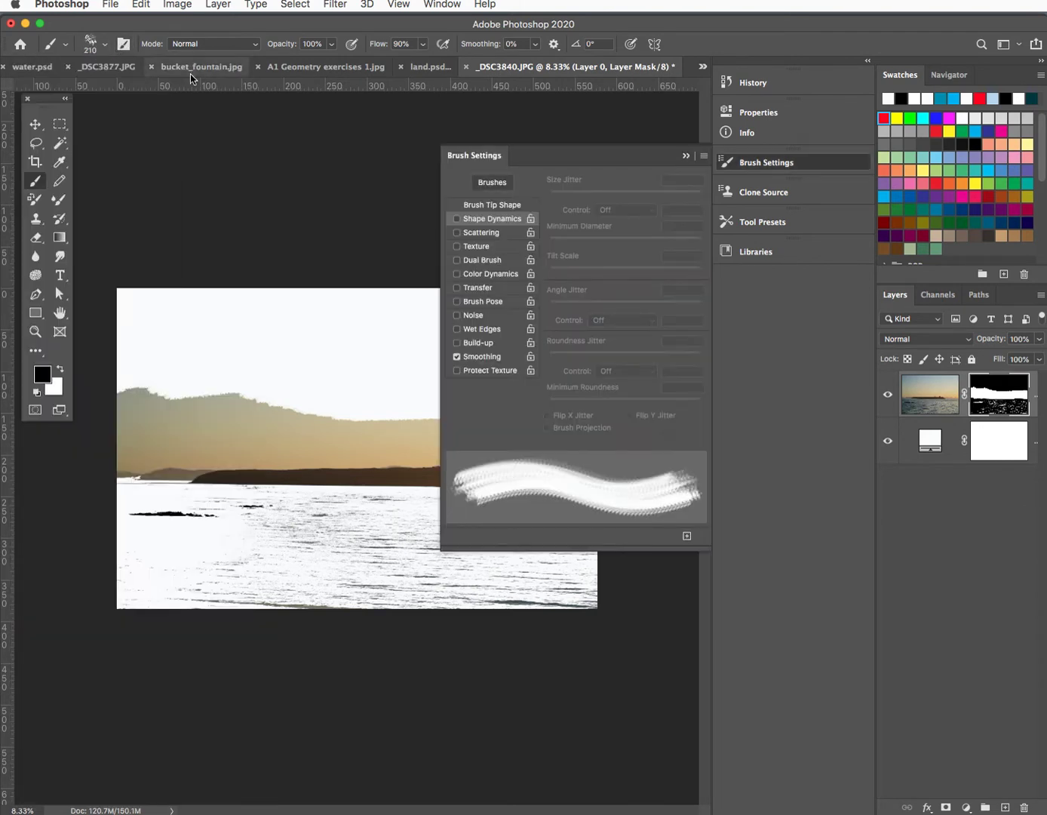
left_click(483, 233)
left_click_drag(550, 197, 567, 197)
left_click(471, 219)
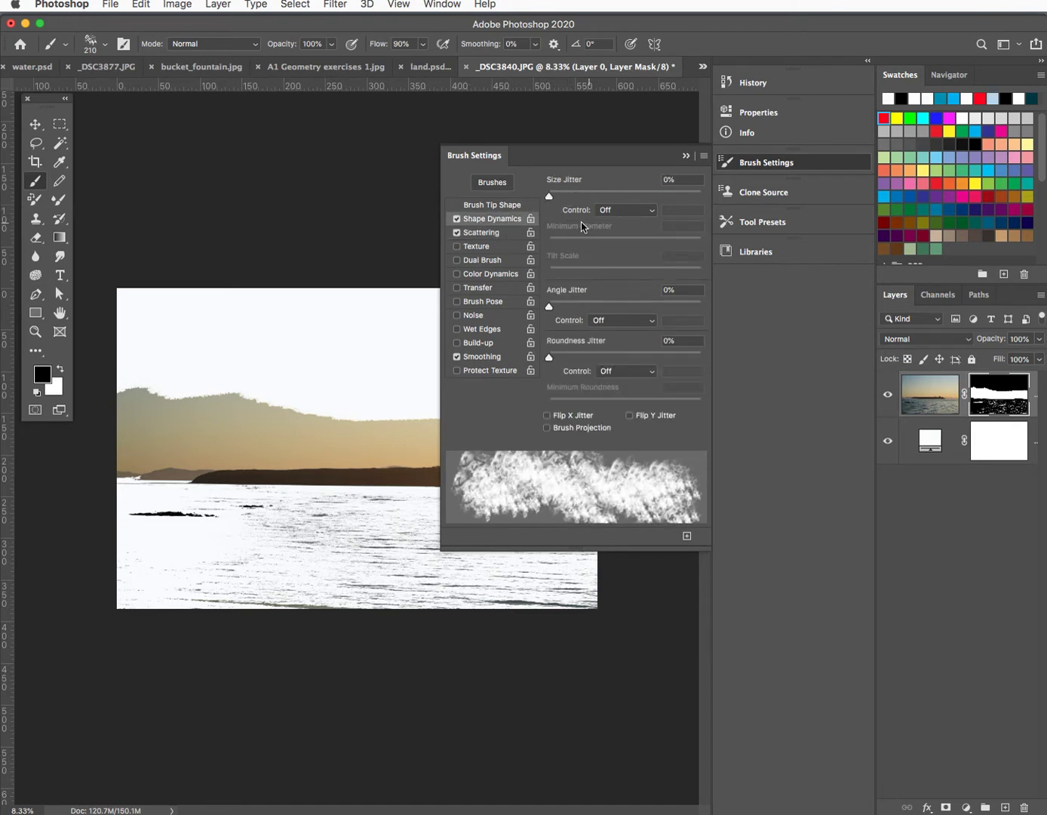
left_click_drag(548, 194, 557, 196)
left_click_drag(550, 306, 561, 306)
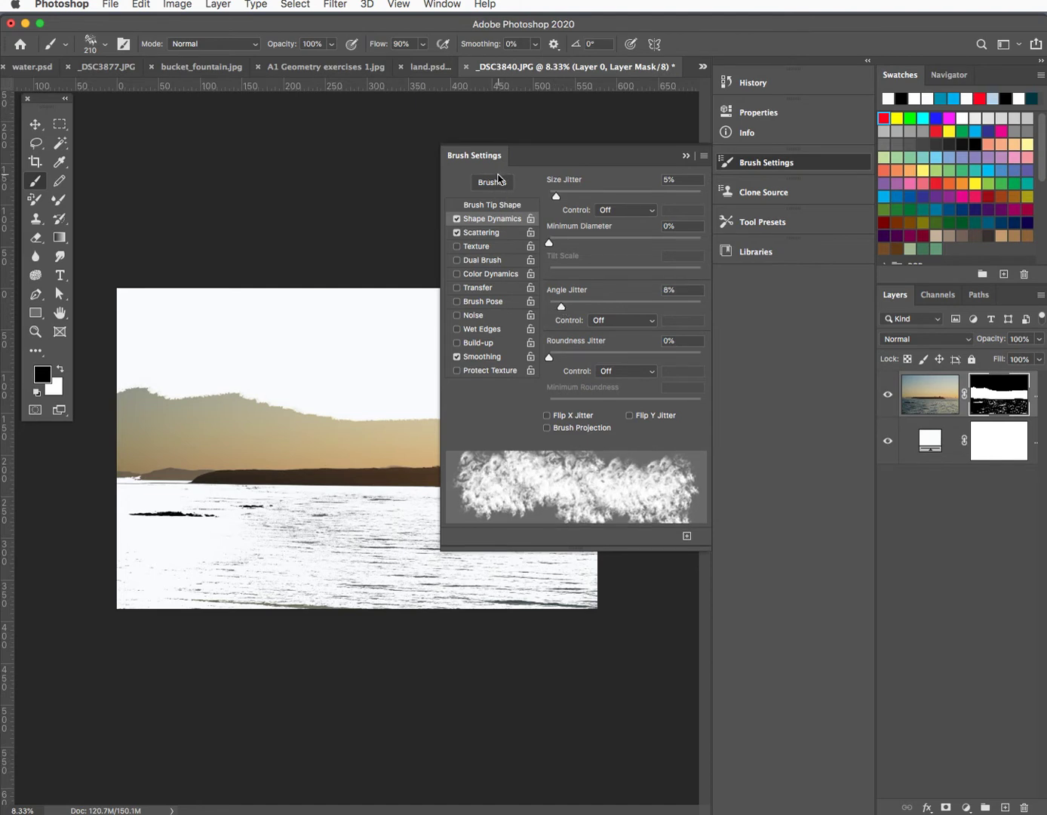
left_click(490, 157)
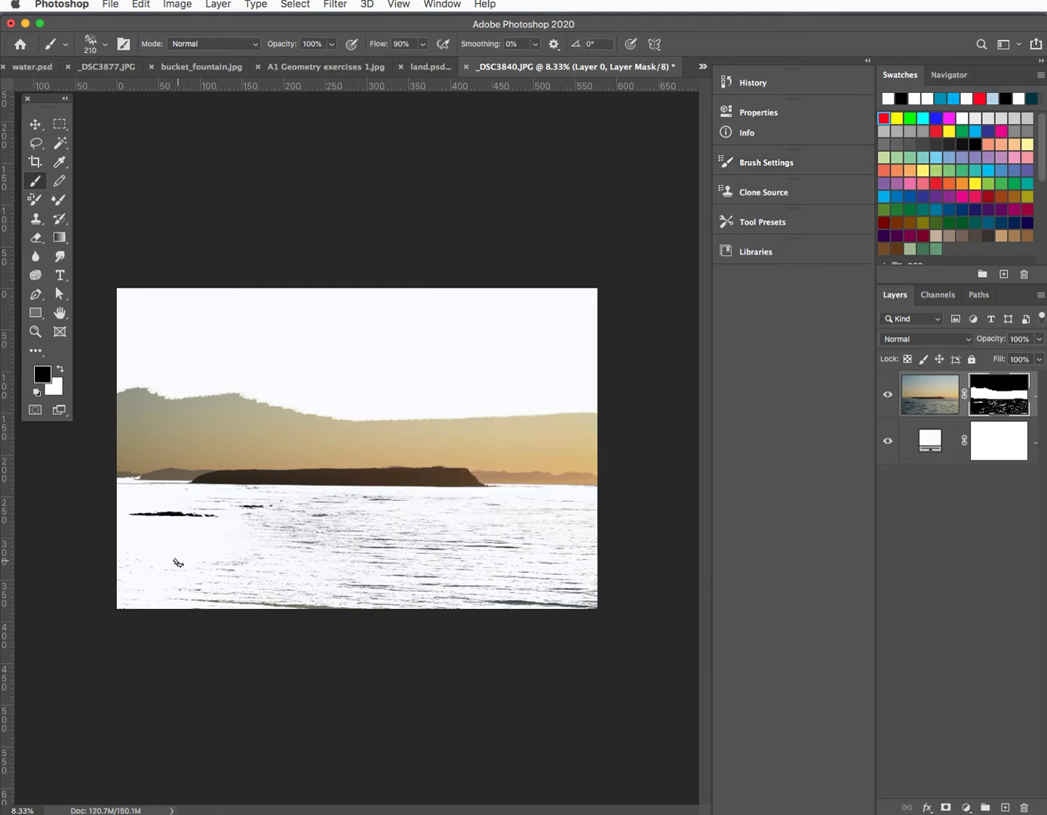
Enlarge the brush to 1000 px and paint black on the mask along the bottom edge of the sea
key("bracketright")
key("bracketright")
key("bracketright")
key("bracketright")
key("bracketright")
key("bracketright")
key("bracketright")
key("bracketright")
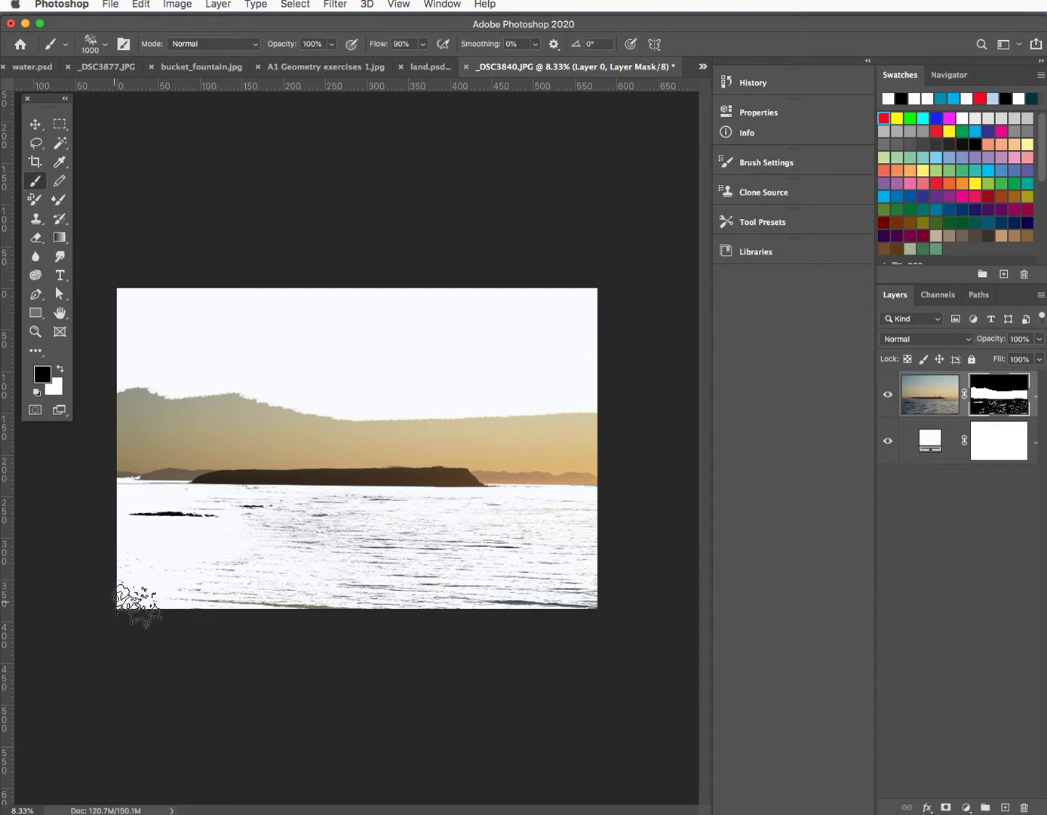
mouse_move(201, 608)
left_mouse_down()
mouse_move(297, 612)
mouse_move(323, 599)
mouse_move(343, 630)
mouse_move(475, 600)
mouse_move(564, 602)
mouse_move(593, 589)
left_mouse_up()
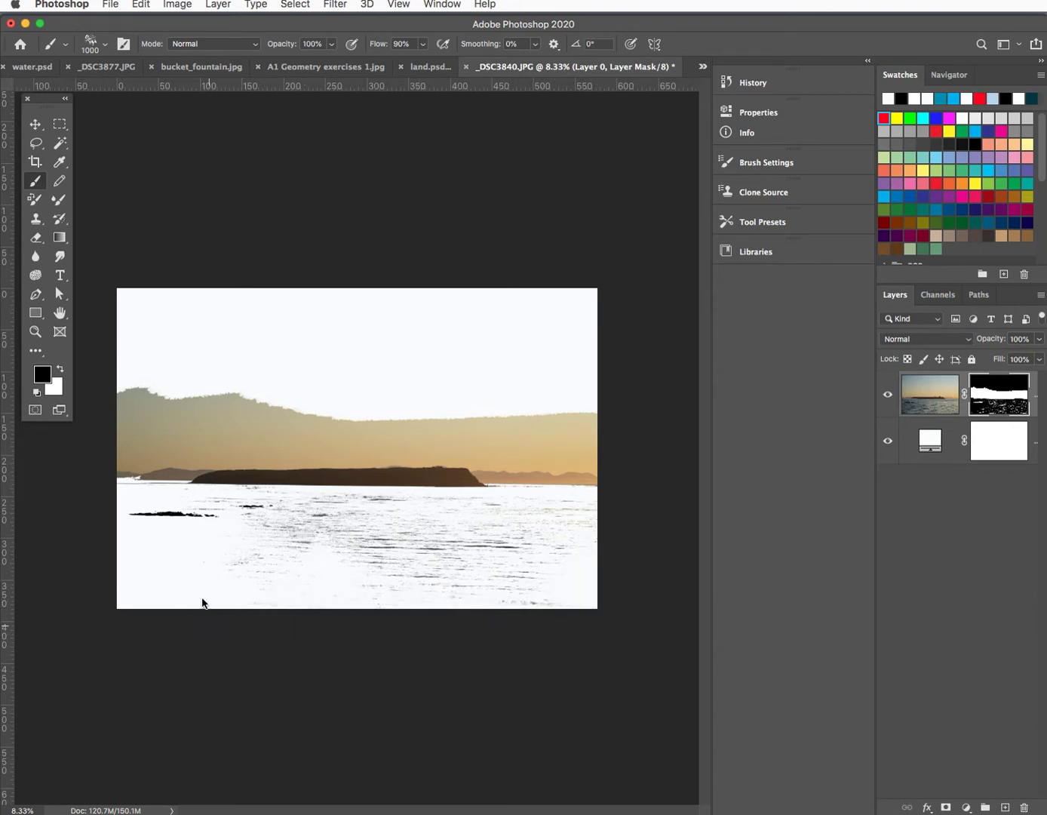
Paint out the larger dark rocks on the left side of the sea in the mask, and reduce the brush to 500 px
mouse_move(194, 522)
left_mouse_down()
mouse_move(214, 548)
mouse_move(191, 531)
mouse_move(181, 538)
mouse_move(151, 482)
mouse_move(178, 521)
mouse_move(140, 520)
mouse_move(215, 525)
left_mouse_up()
key("bracketleft")
key("bracketleft")
key("bracketleft")
key("bracketleft")
key("bracketleft")
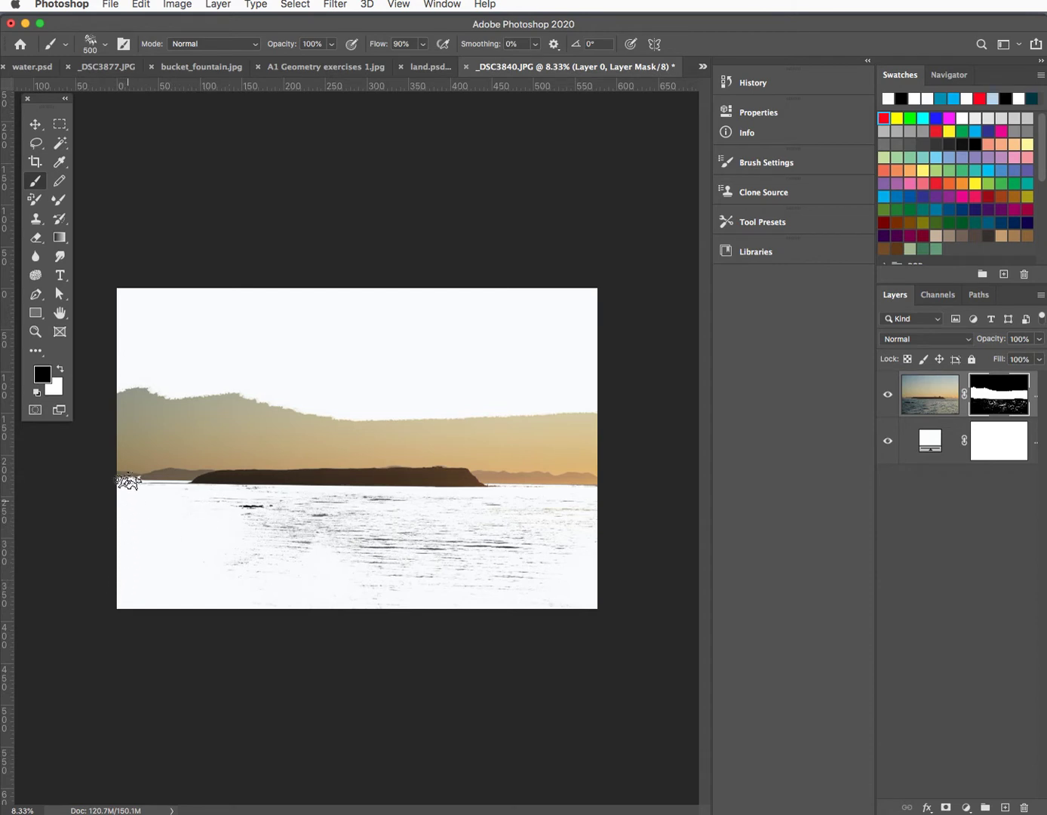
Float the _DSC3840.JPG window and copy its masked photo layer into land.psd with the Move tool
left_click_drag(494, 74, 606, 204)
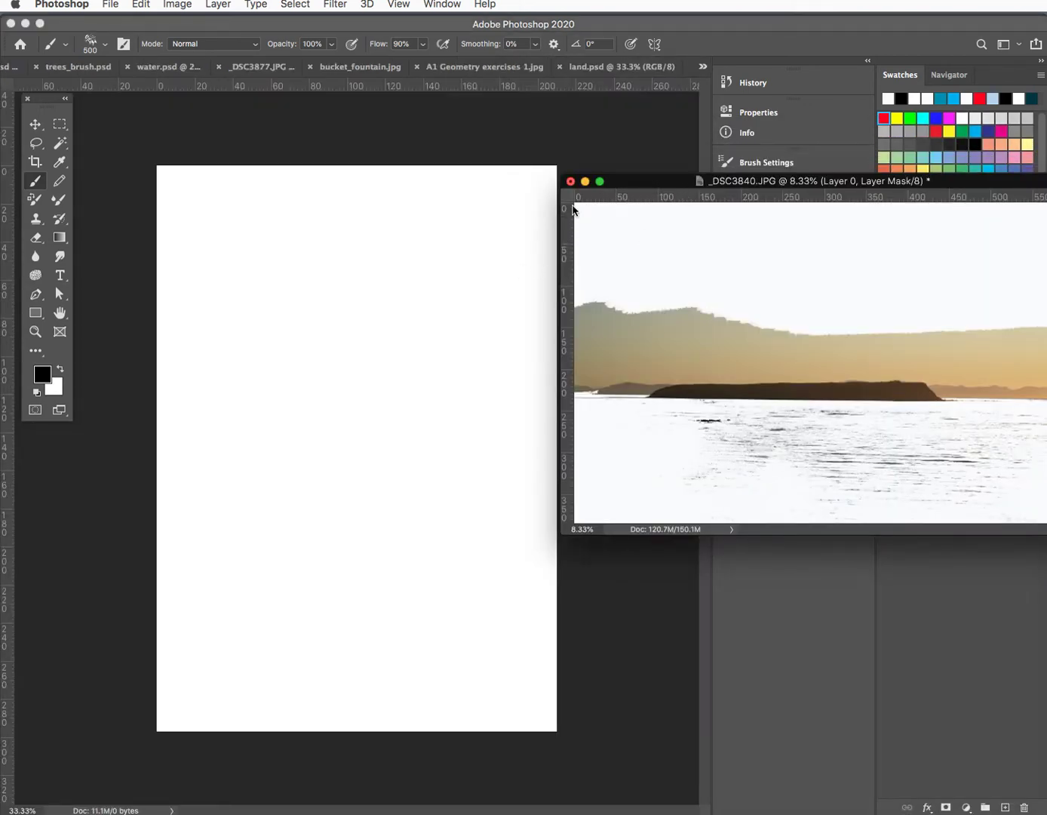
left_click(33, 125)
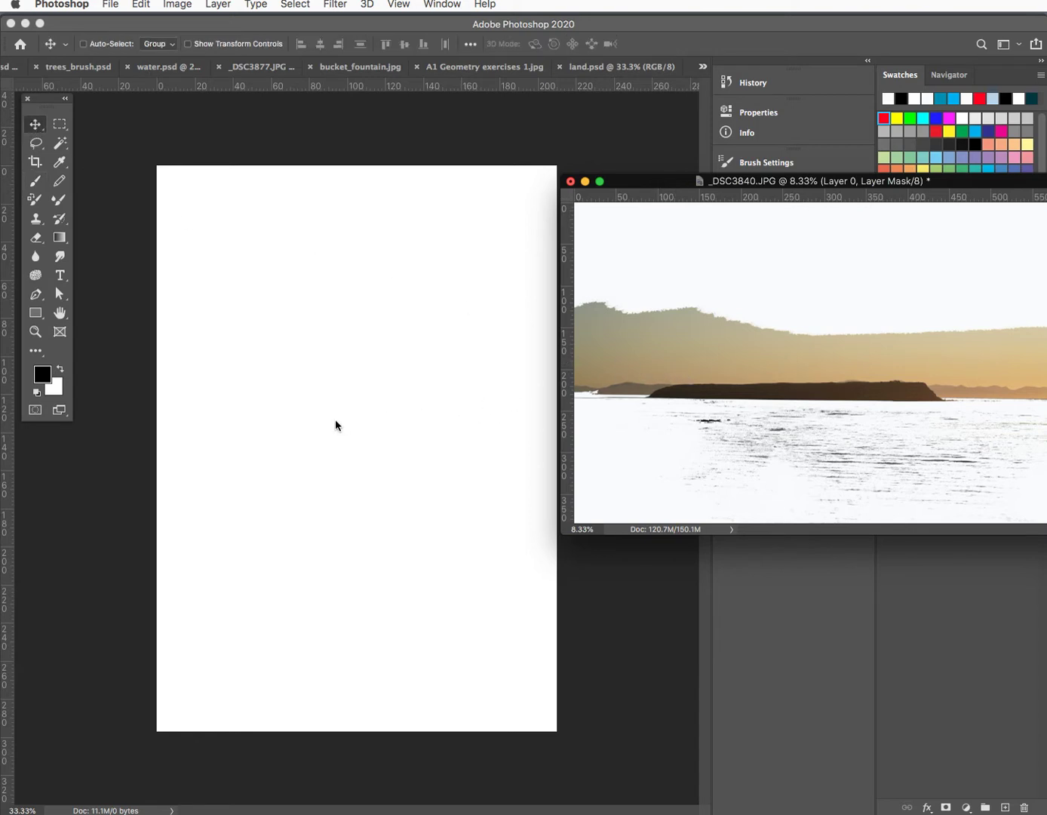
left_click_drag(334, 420, 335, 420)
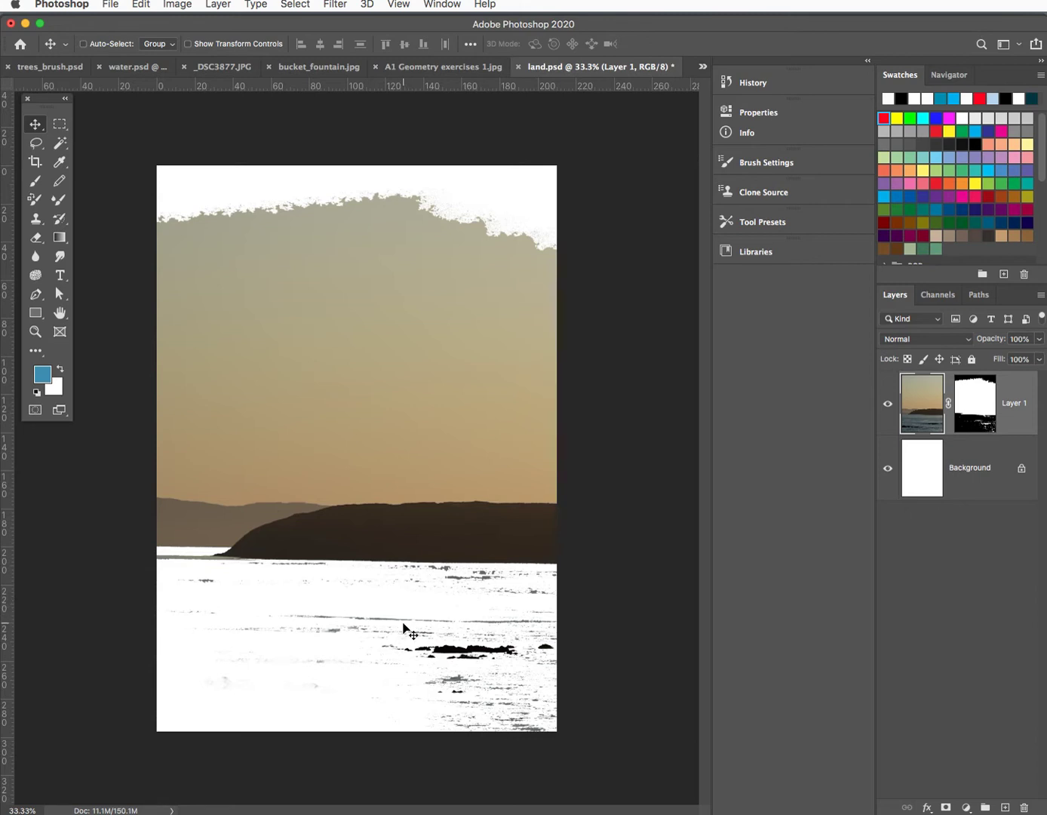
left_click_drag(403, 628, 409, 636)
Scale the seascape layer down to about 22% and position it across the middle of the page
key("super+minus")
key("super+minus")
key("super+minus")
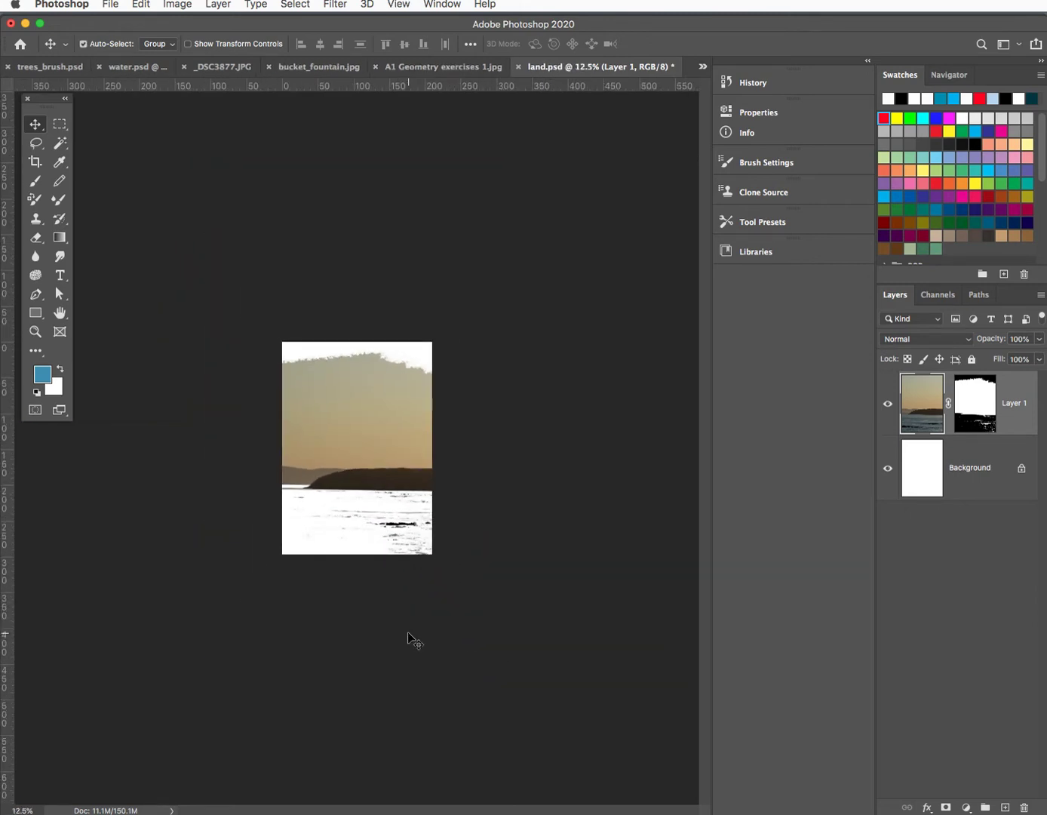
key("super+t")
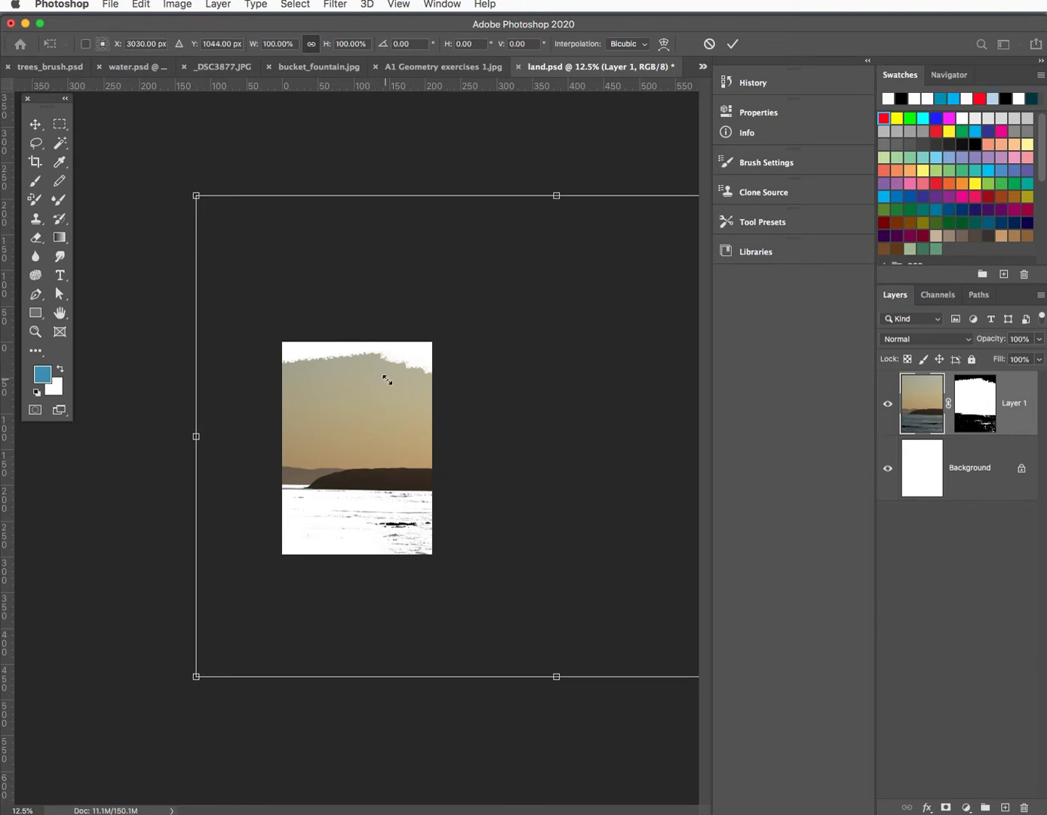
left_click_drag(199, 200, 160, 418)
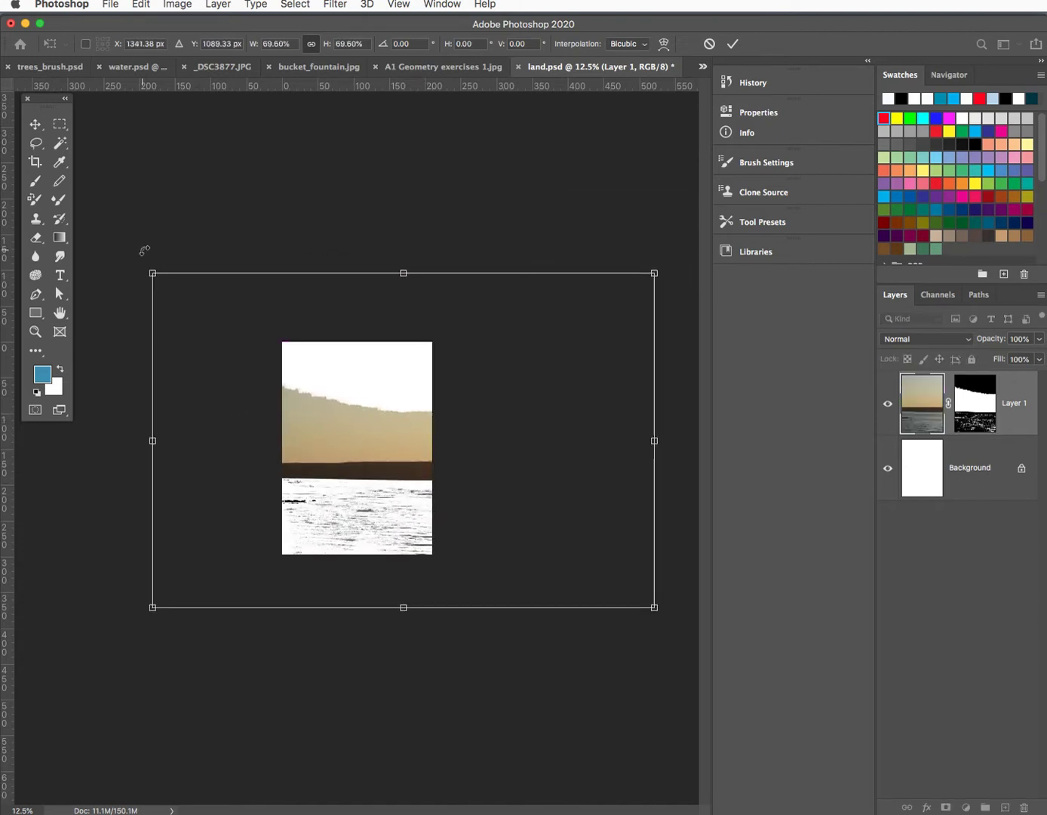
left_click_drag(151, 270, 405, 441)
left_click_drag(464, 518, 329, 441)
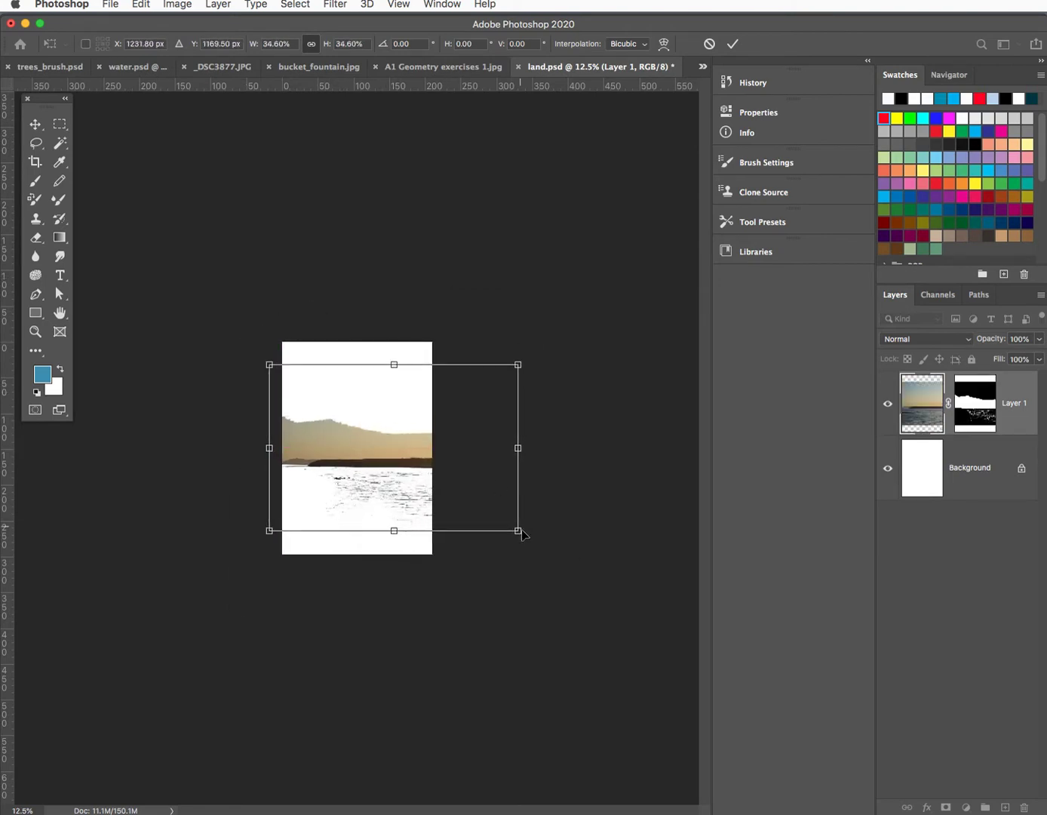
left_click_drag(520, 533, 418, 495)
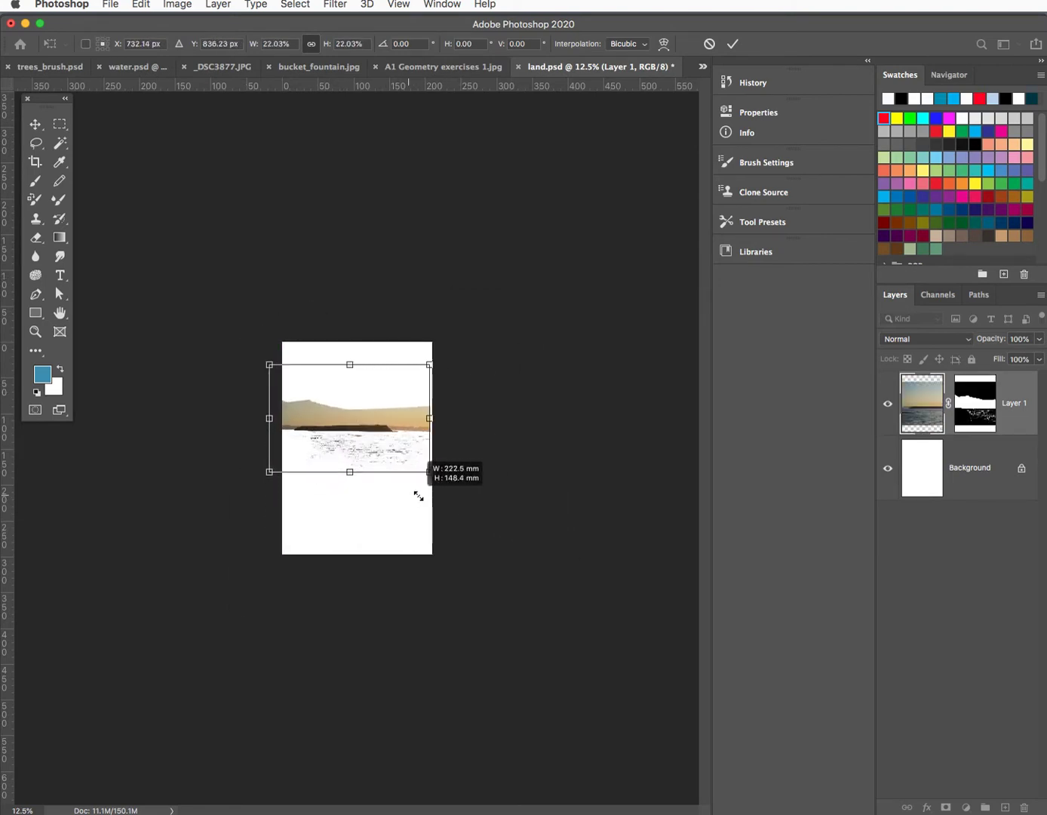
left_click_drag(326, 425, 324, 449)
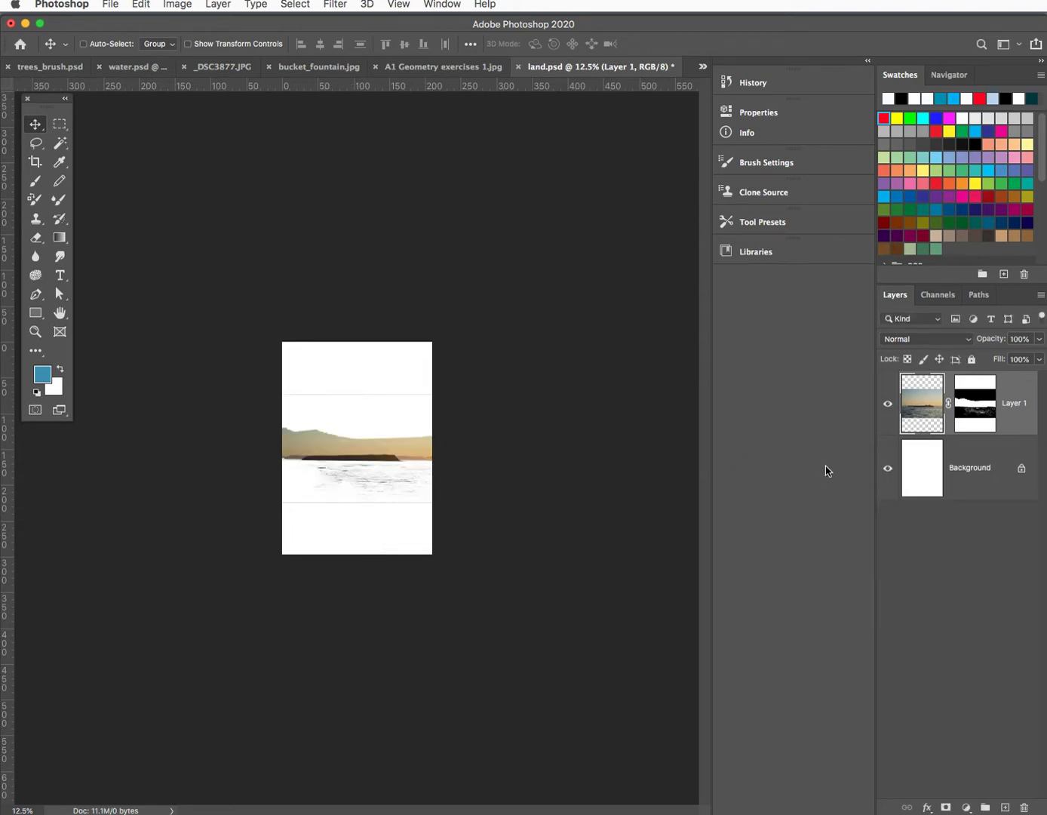
Fill a rectangular strip of the Layer 1 mask above the photo with black to hide the thin line at its upper edge
left_click(981, 412)
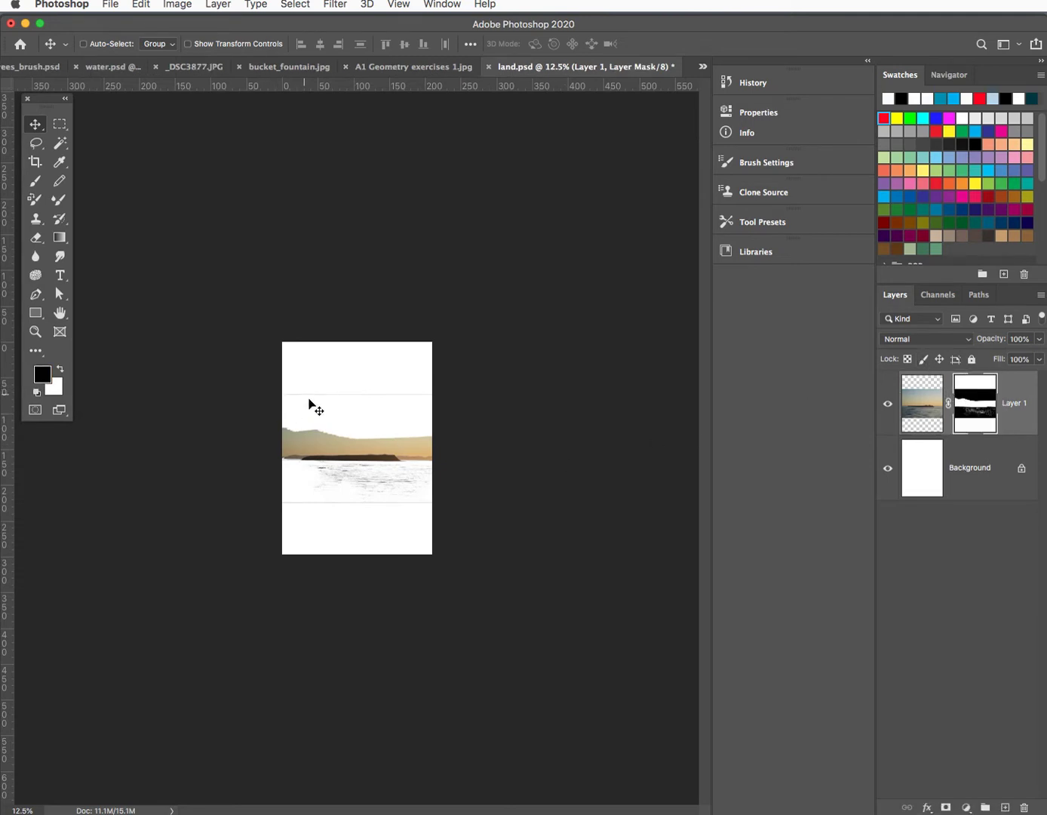
left_click(938, 294)
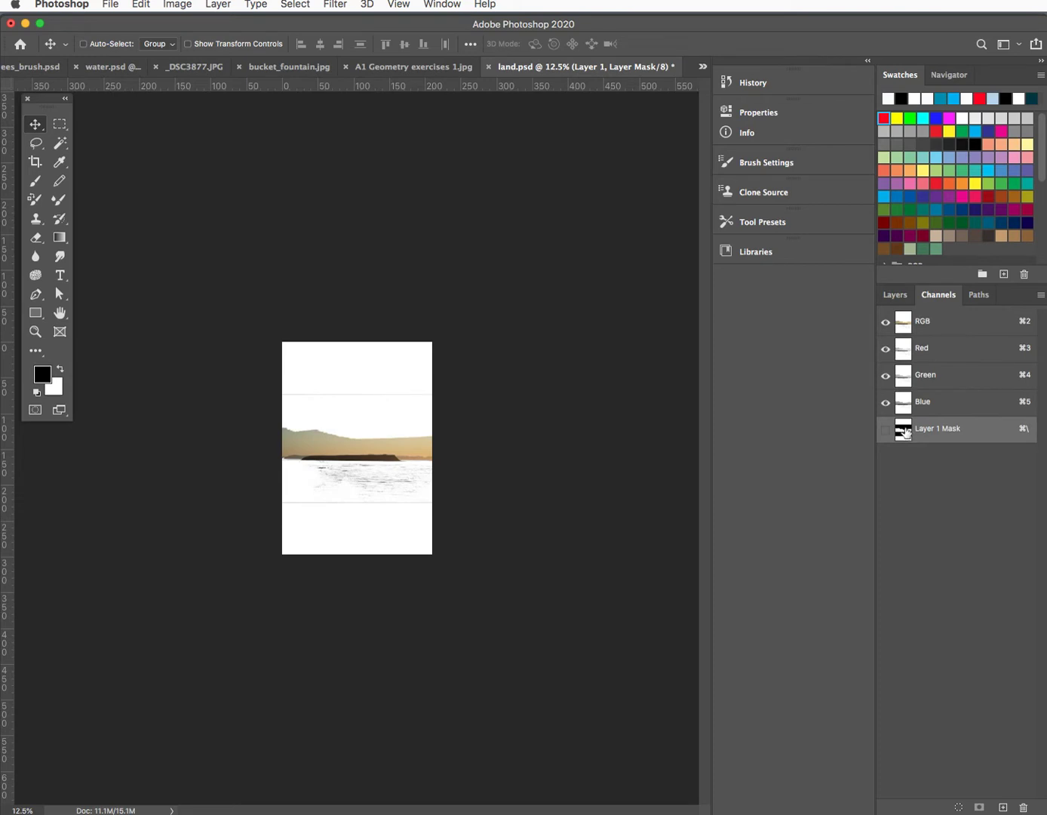
left_click(61, 125)
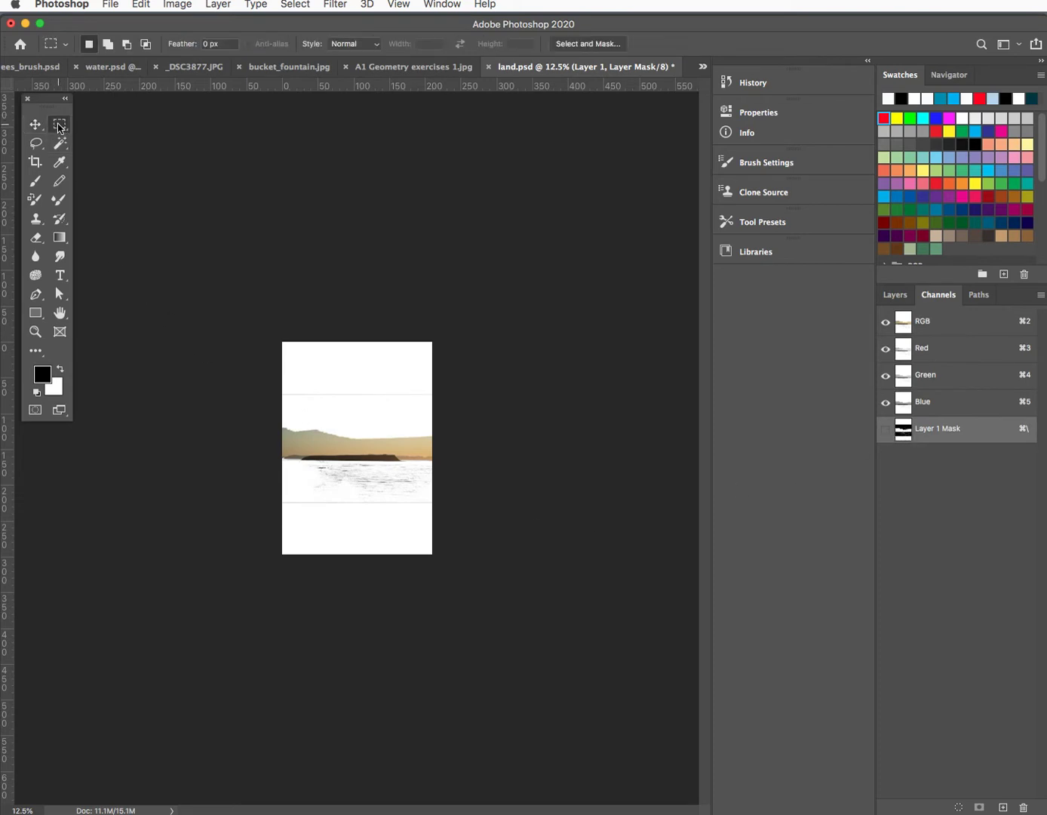
left_click_drag(259, 326, 535, 400)
key("alt+BackSpace")
Fill the mask strip below the photo with black and clear the selection
left_click_drag(254, 581, 444, 501)
key("alt")
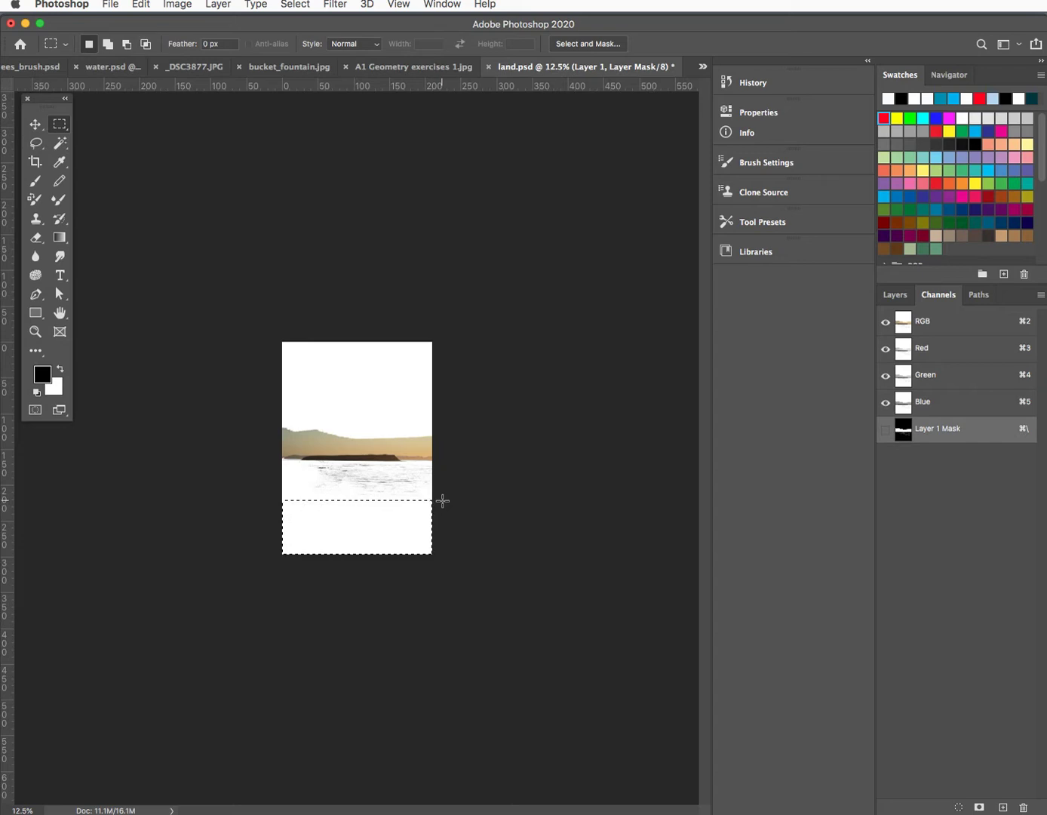
left_click(441, 501)
left_click(34, 124)
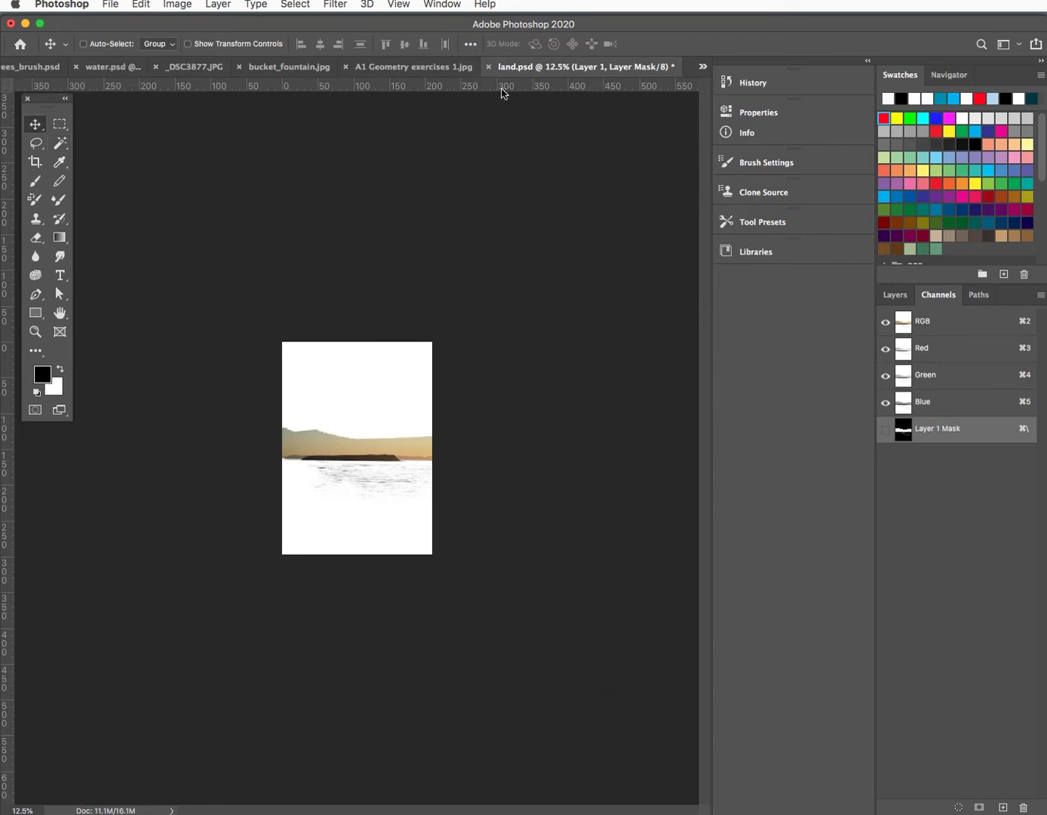
Switch to _DSC3877.JPG and select the sea with the Magic Wand at tolerance 32, adding the darker water near the shore
left_click(702, 67)
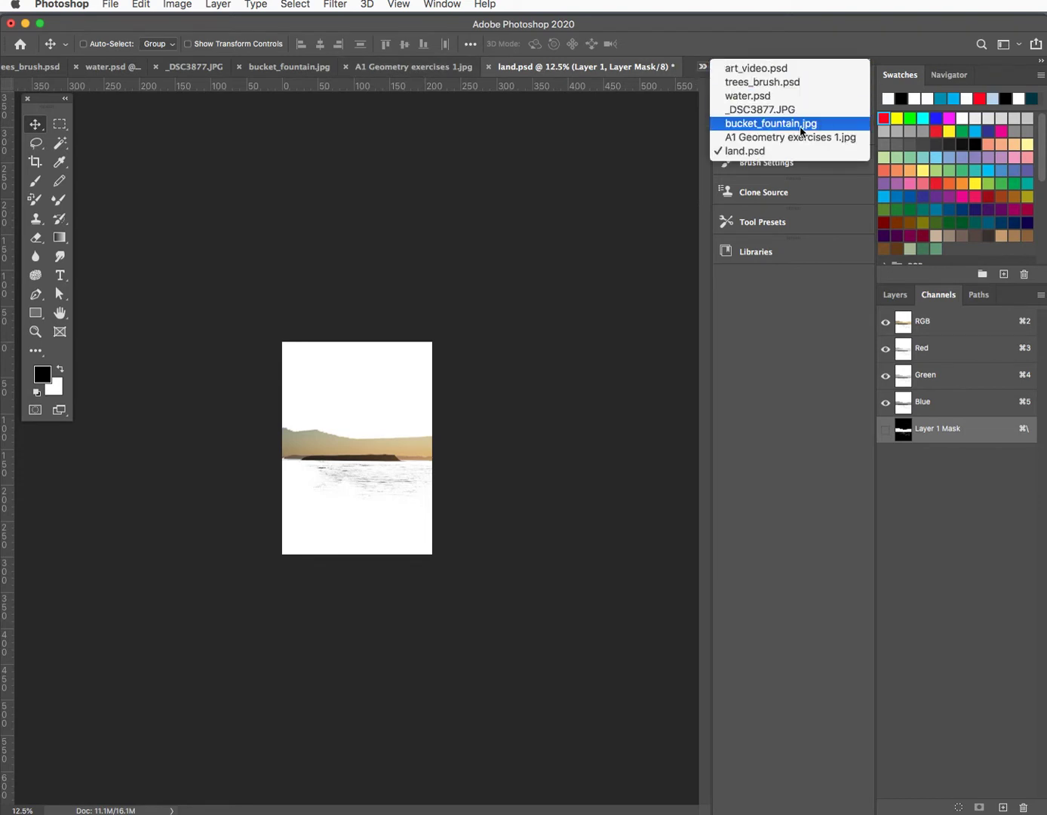
left_click(744, 111)
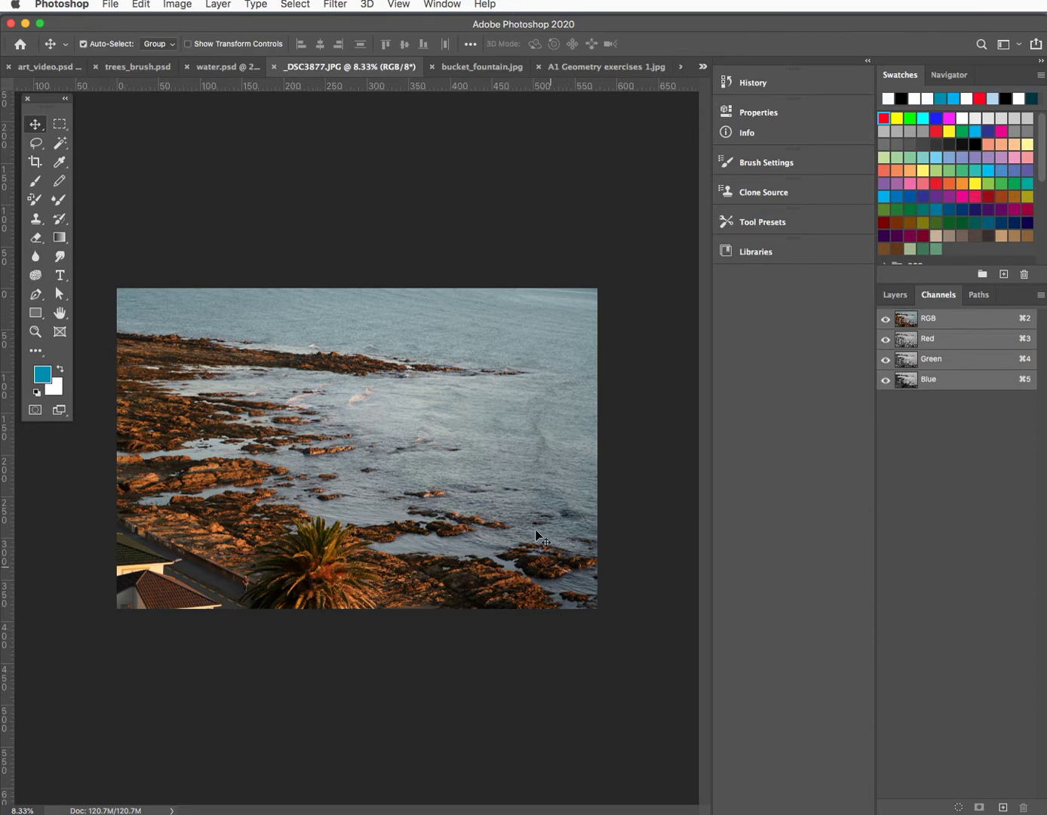
left_click(59, 143)
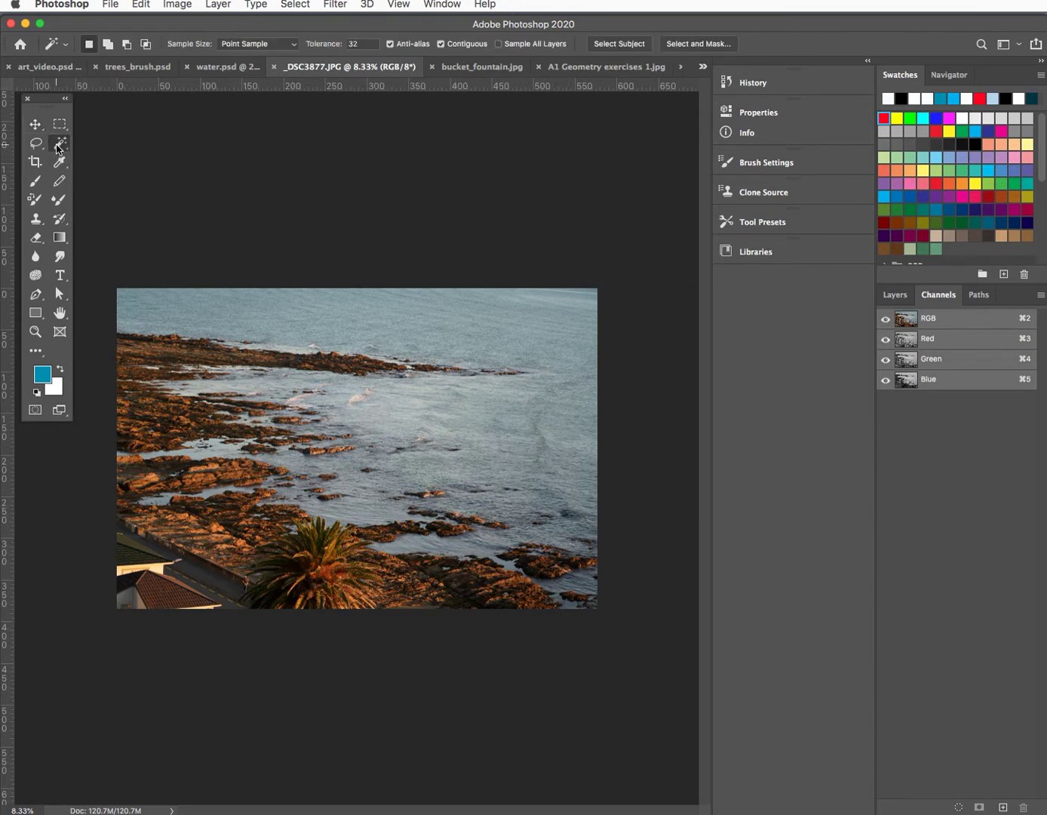
left_click(288, 304)
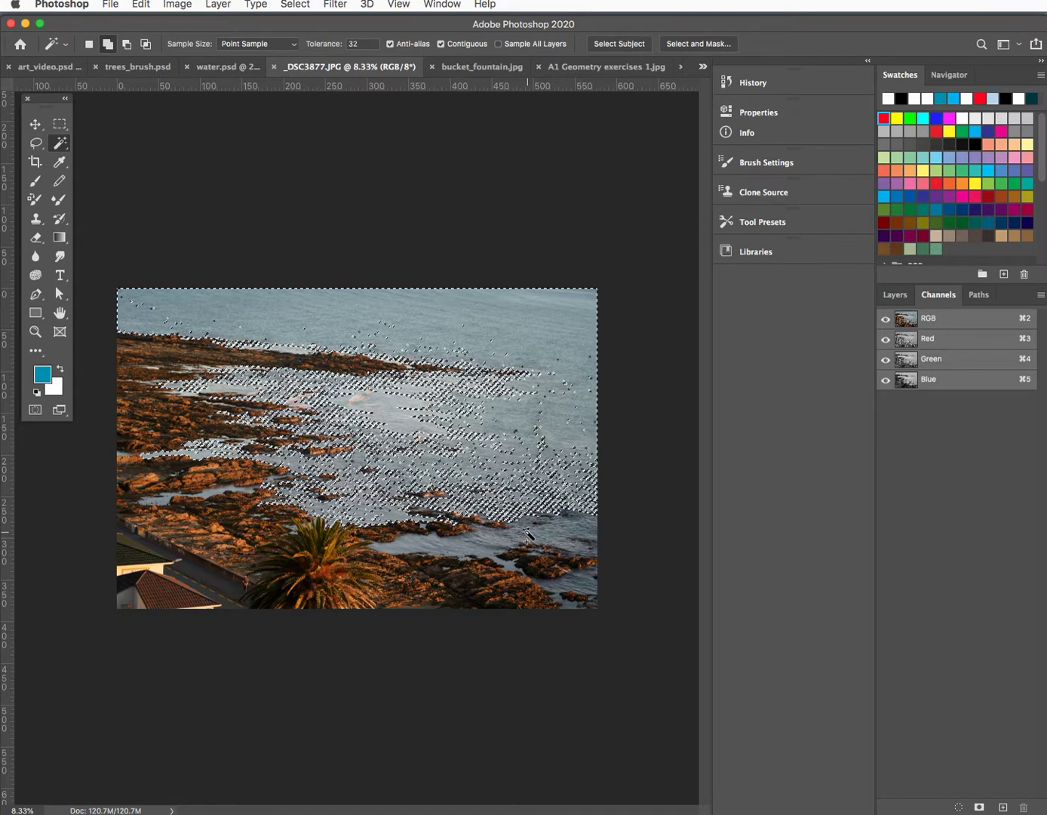
left_click(537, 447, "shift")
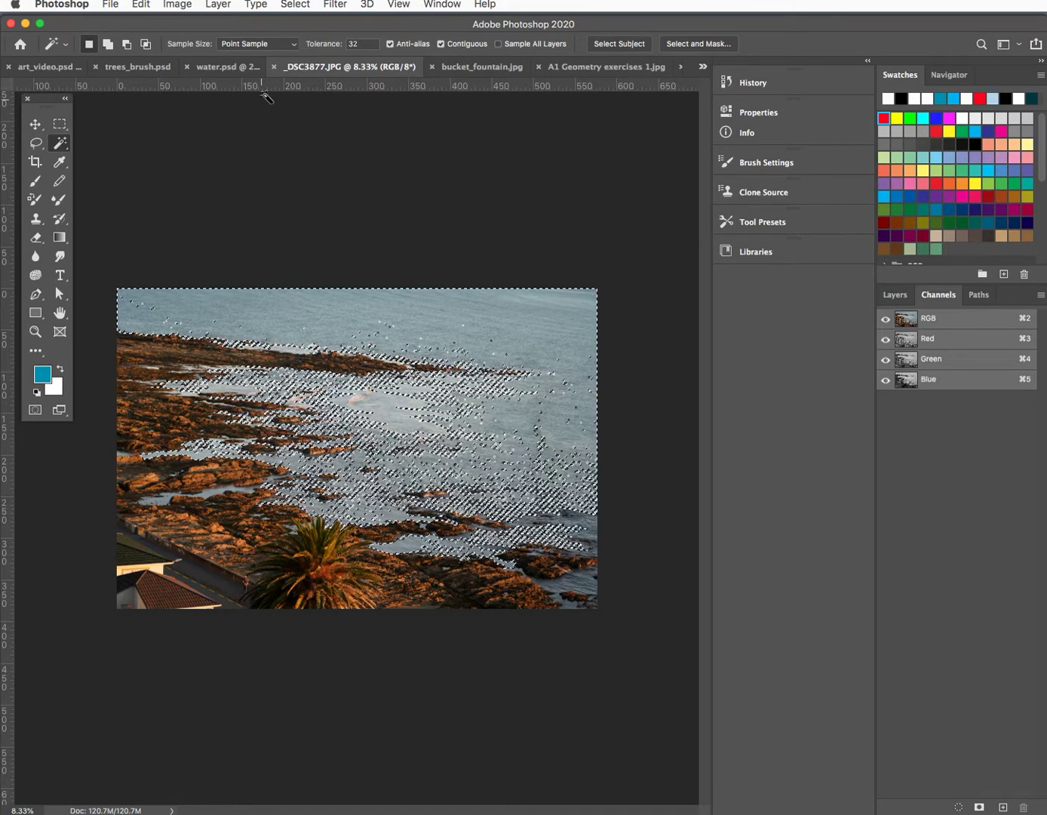
Extend the water selection to similar colours across the whole photo
left_click(298, 7)
left_click(298, 7)
left_click(299, 8)
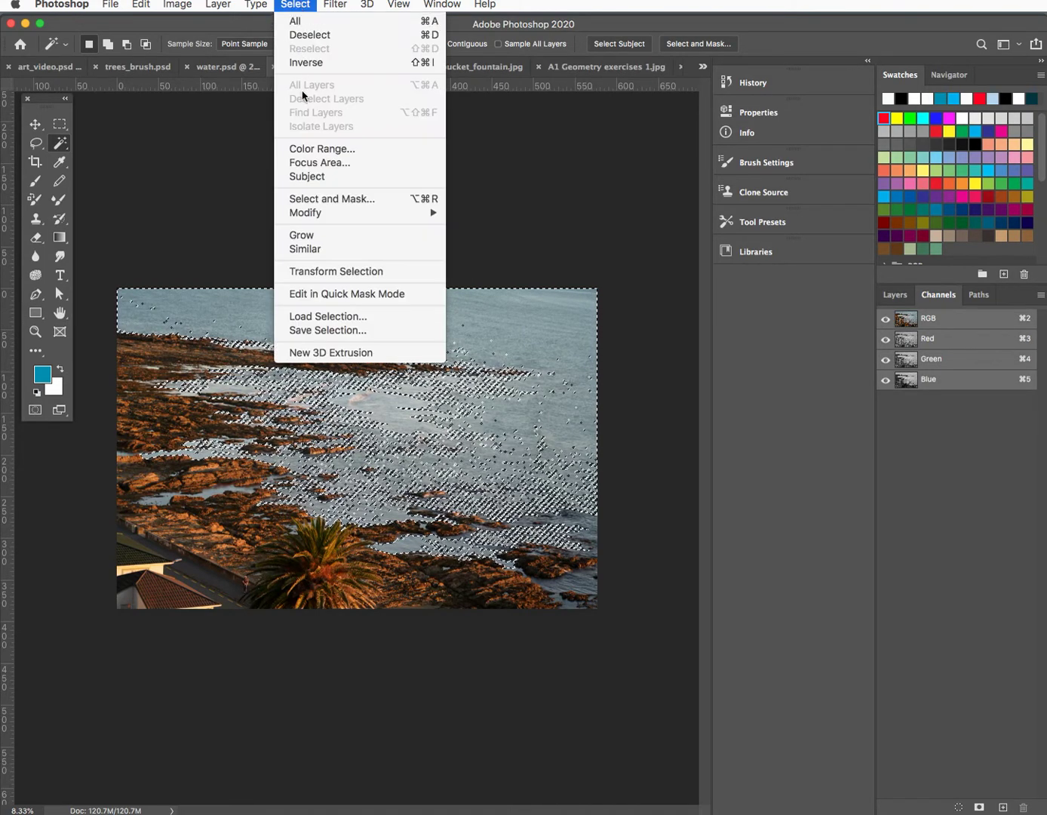
left_click(302, 252)
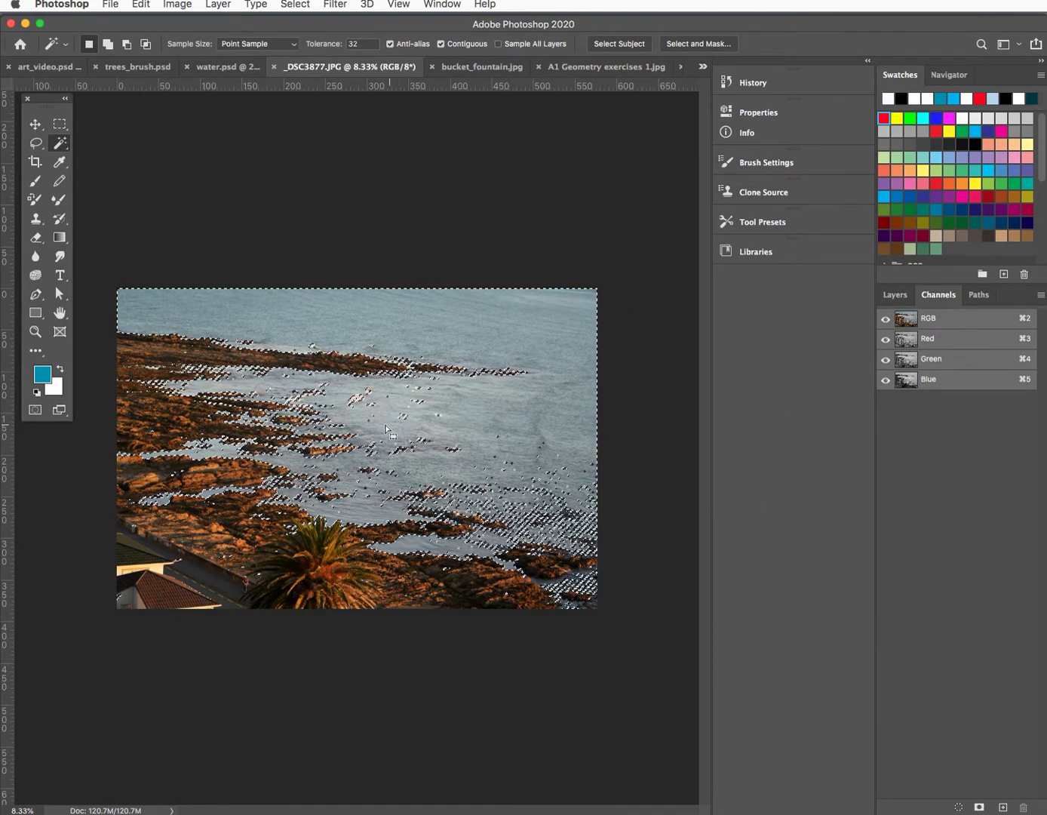
Create a layer mask from the water selection and invert it to keep only the rocks and palm tree
left_click(896, 295)
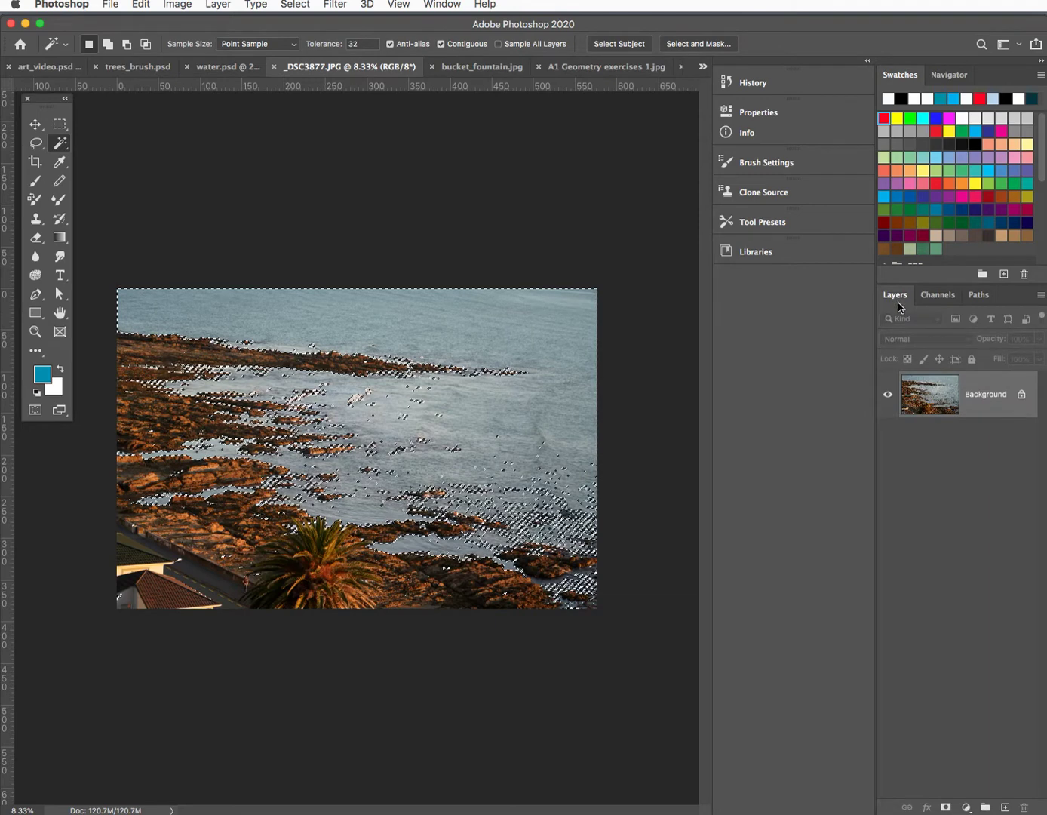
left_click(945, 808)
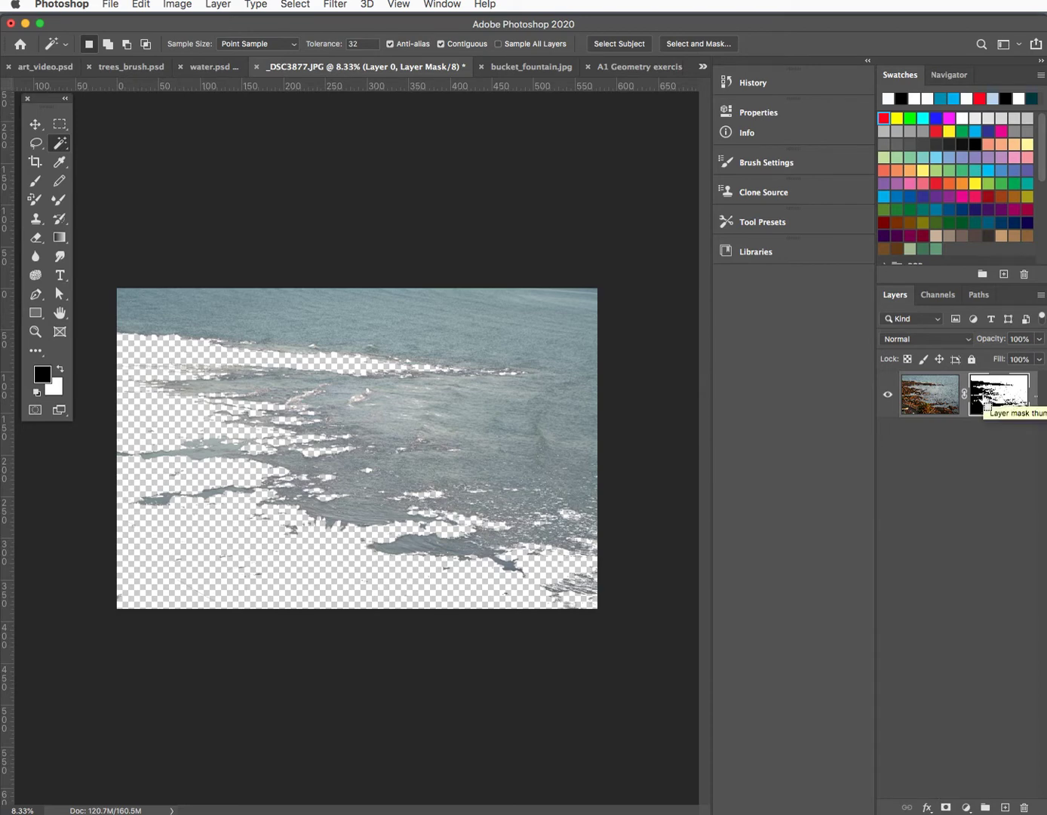
key("super+i")
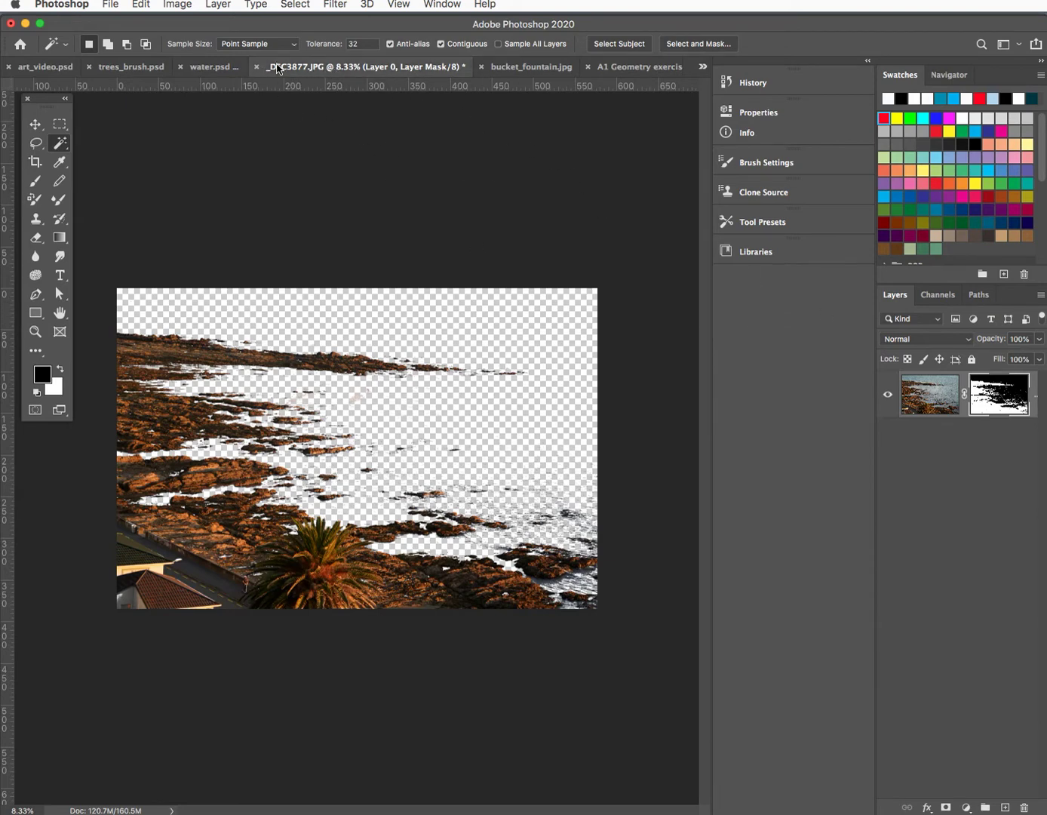
Float the _DSC3877.JPG window and copy its masked rock layer into land.psd with the Move tool
left_click_drag(300, 84, 805, 375)
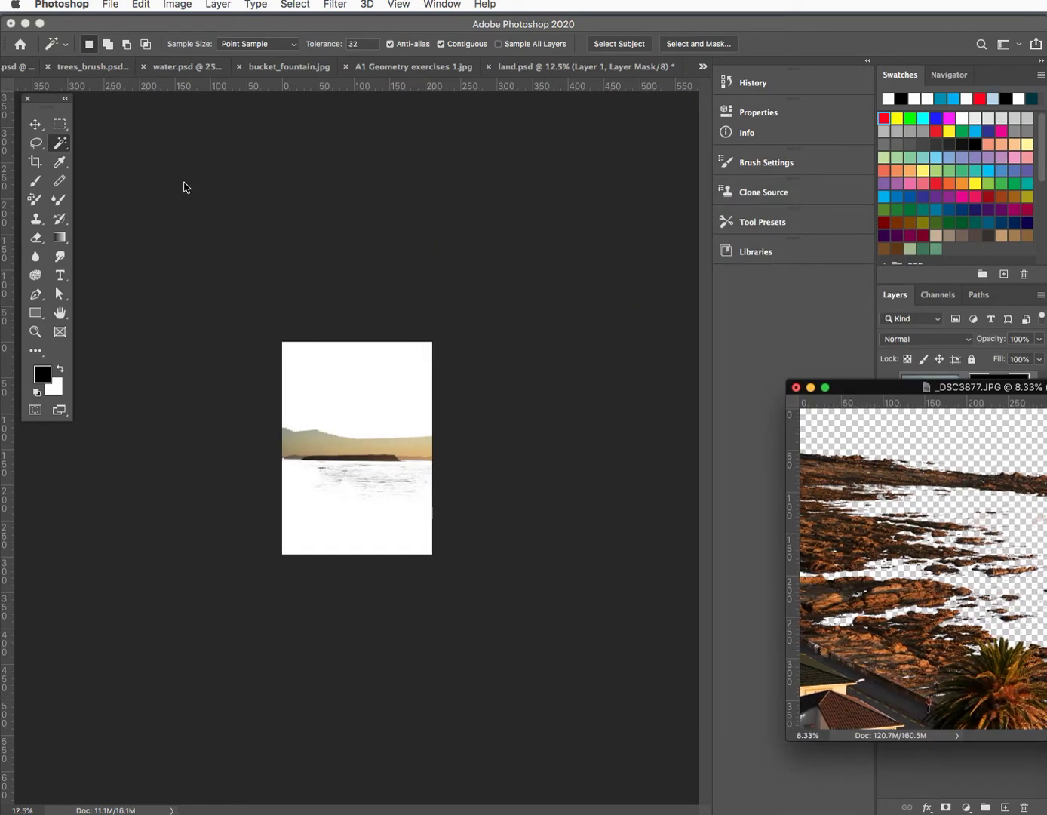
left_click(35, 124)
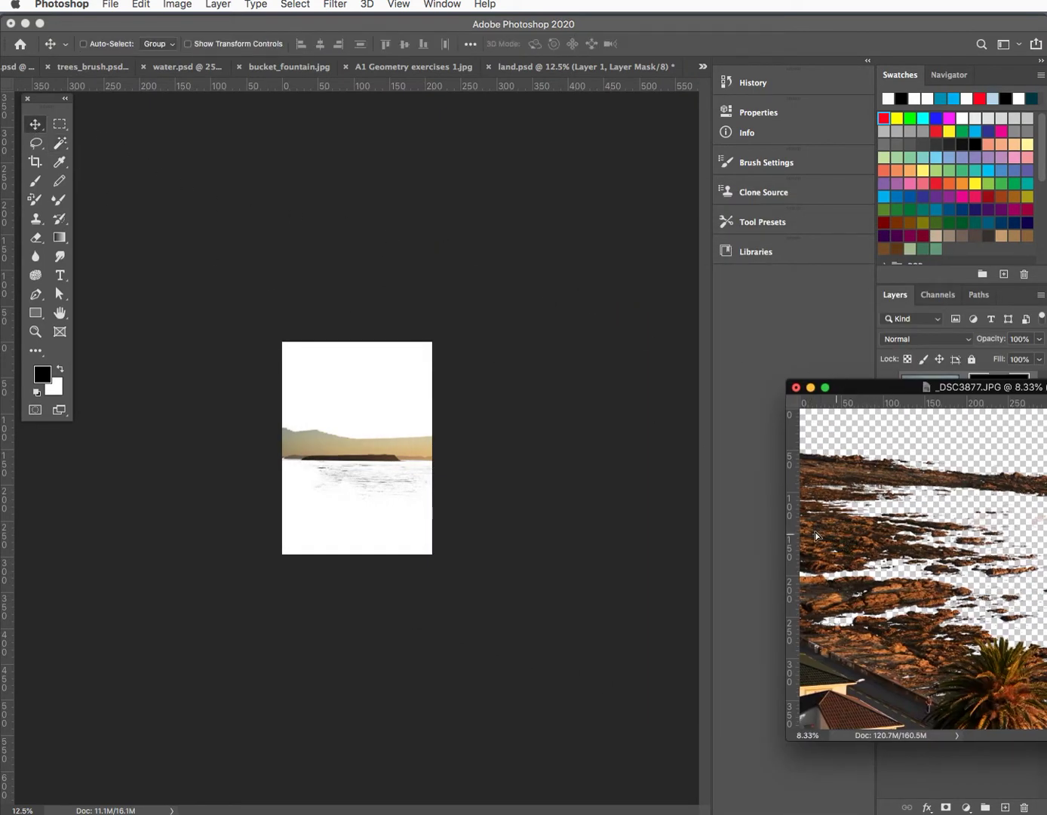
left_click_drag(815, 536, 566, 475)
left_click_drag(236, 363, 283, 375)
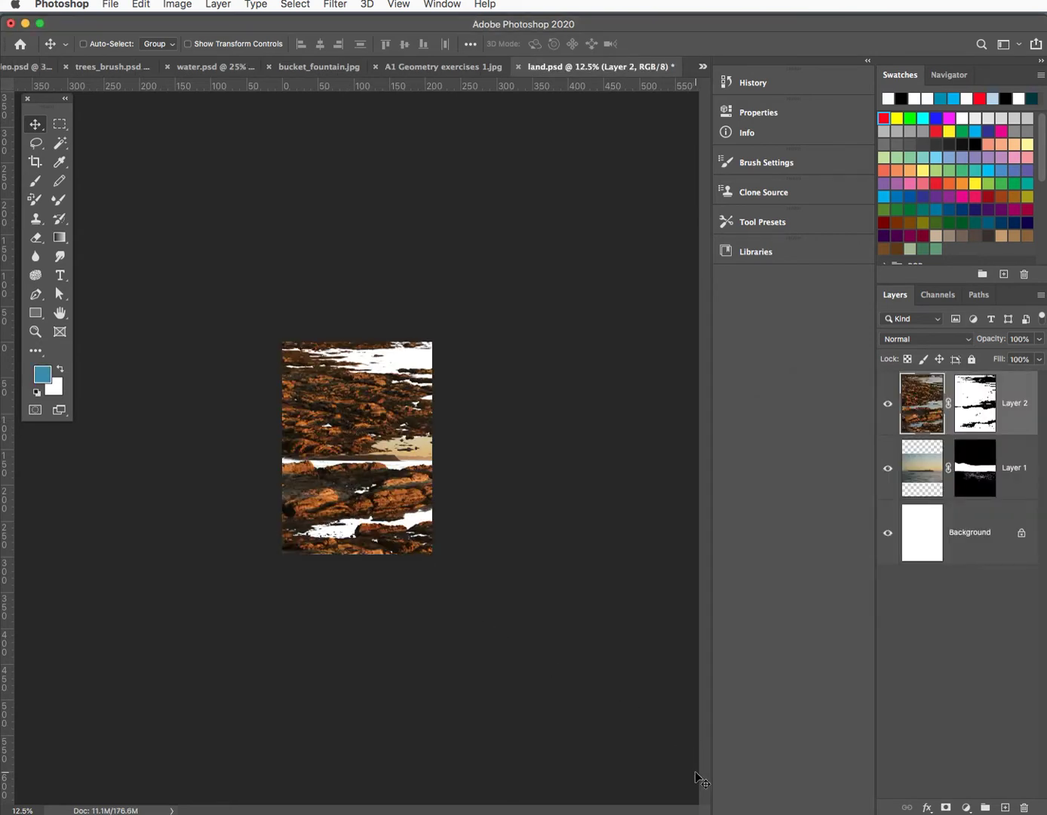
Scale the rock layer down to about 38% with Free Transform and move it over the lower part of the page
key("super+t")
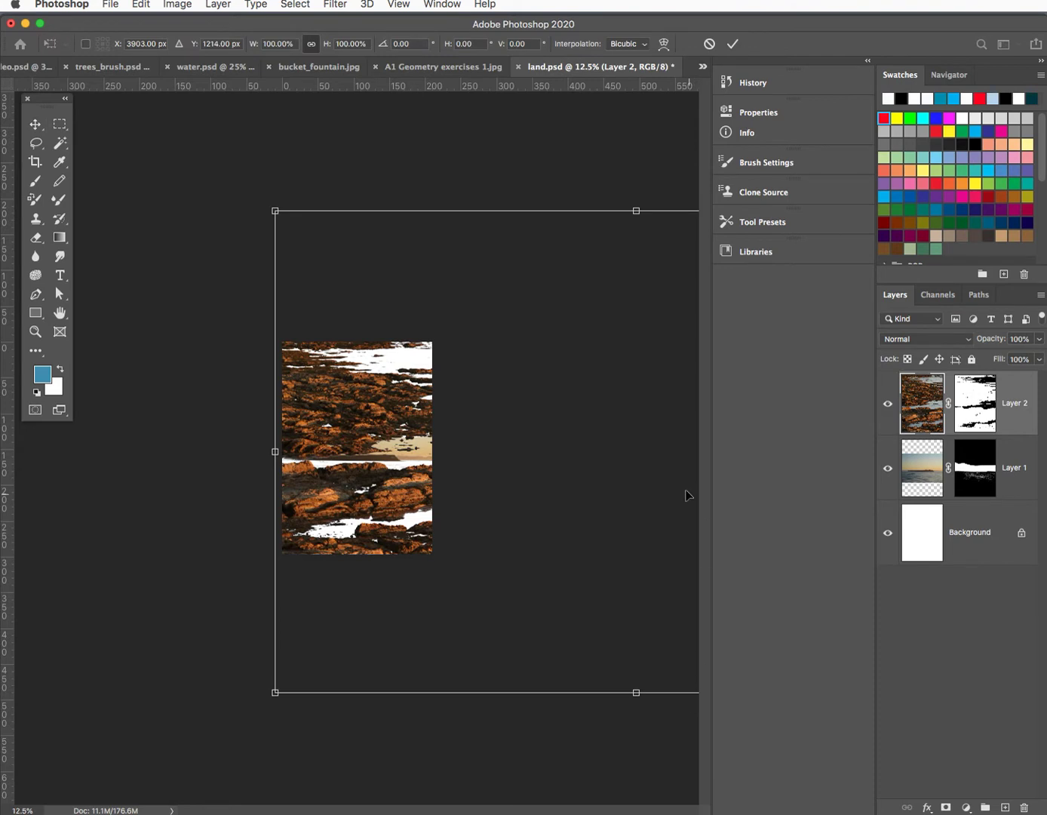
left_click_drag(276, 210, 596, 428)
left_click_drag(607, 503, 341, 437)
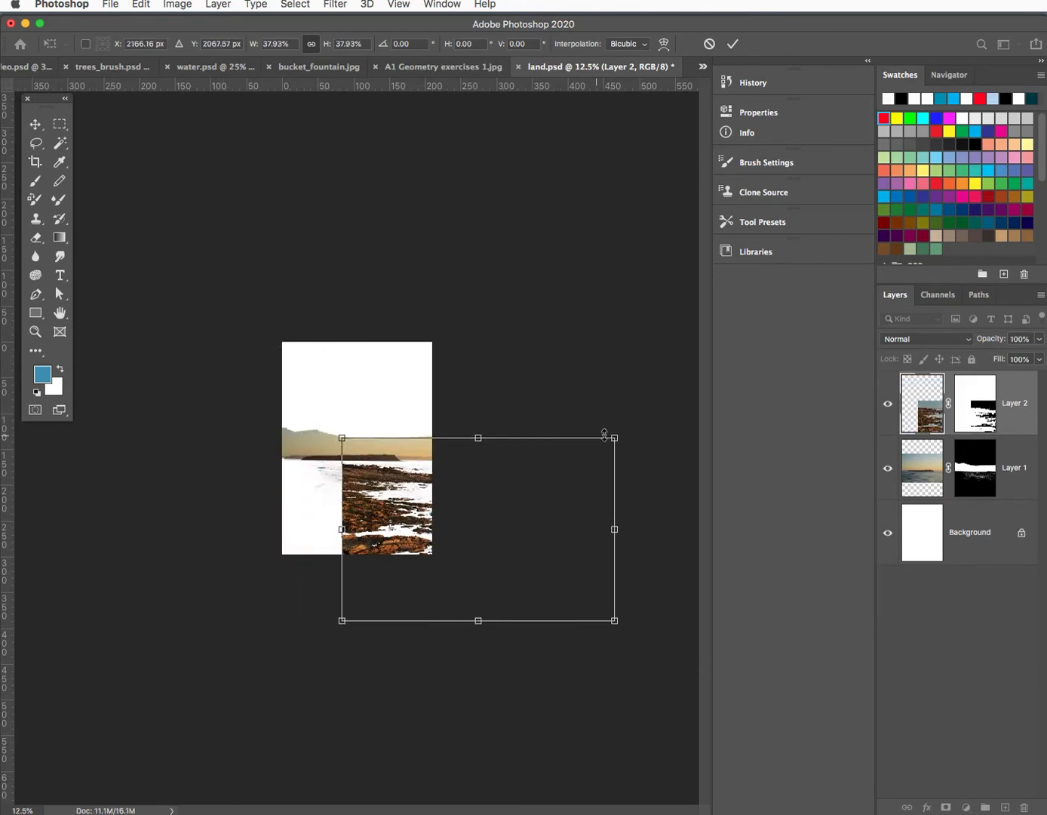
Rotate the rock layer to about -80.7° so the rocks stand upright, apply the transform and shift the layer up and to the right
left_click_drag(629, 435, 523, 412)
left_click_drag(403, 534, 332, 452)
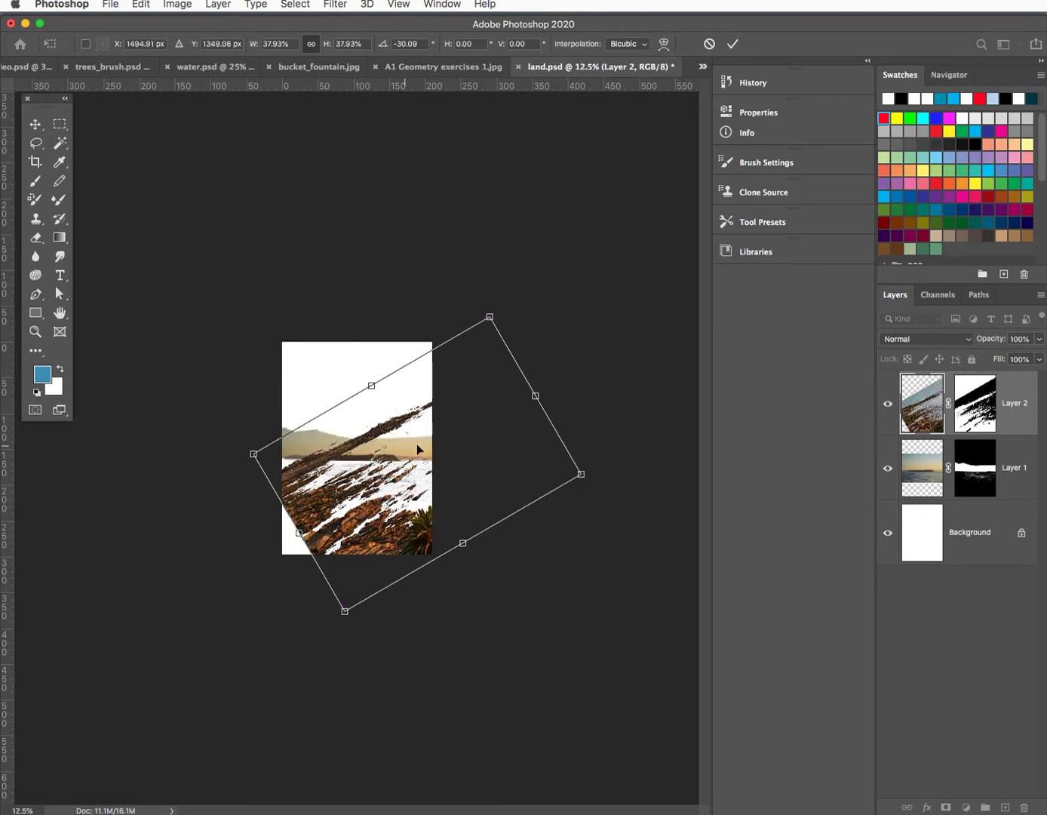
left_click_drag(595, 470, 537, 332)
left_click_drag(386, 522, 309, 465)
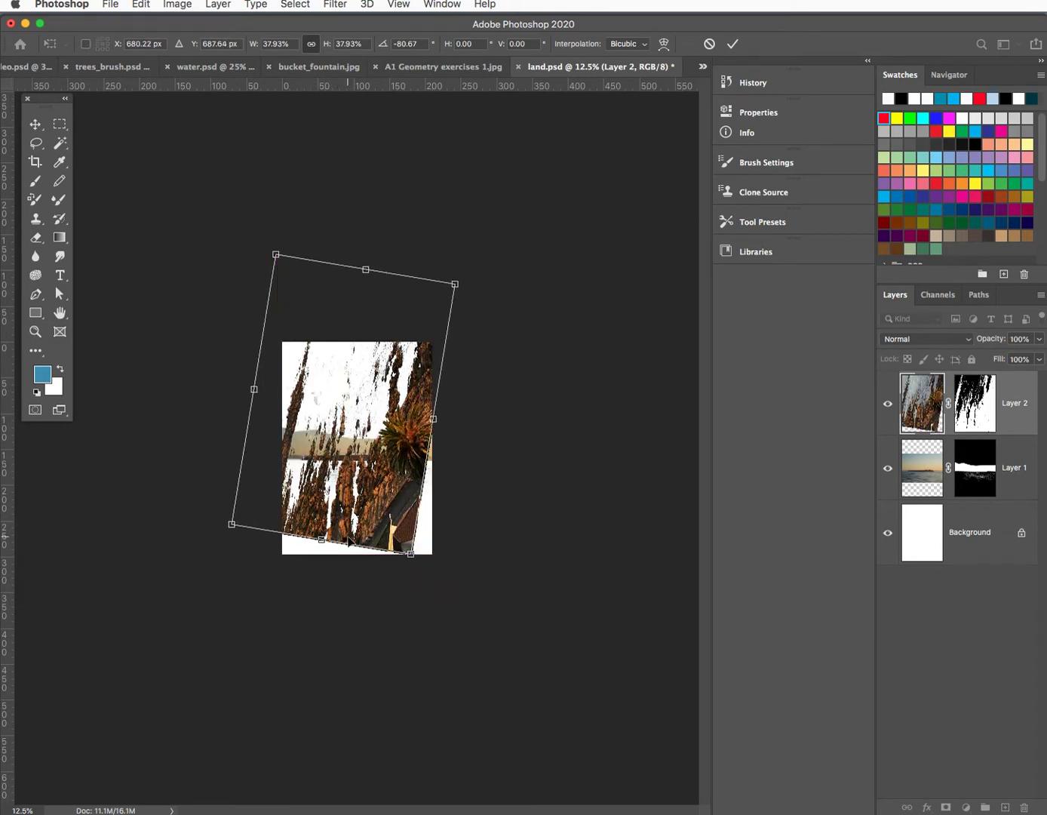
key("super+plus")
key("super+plus")
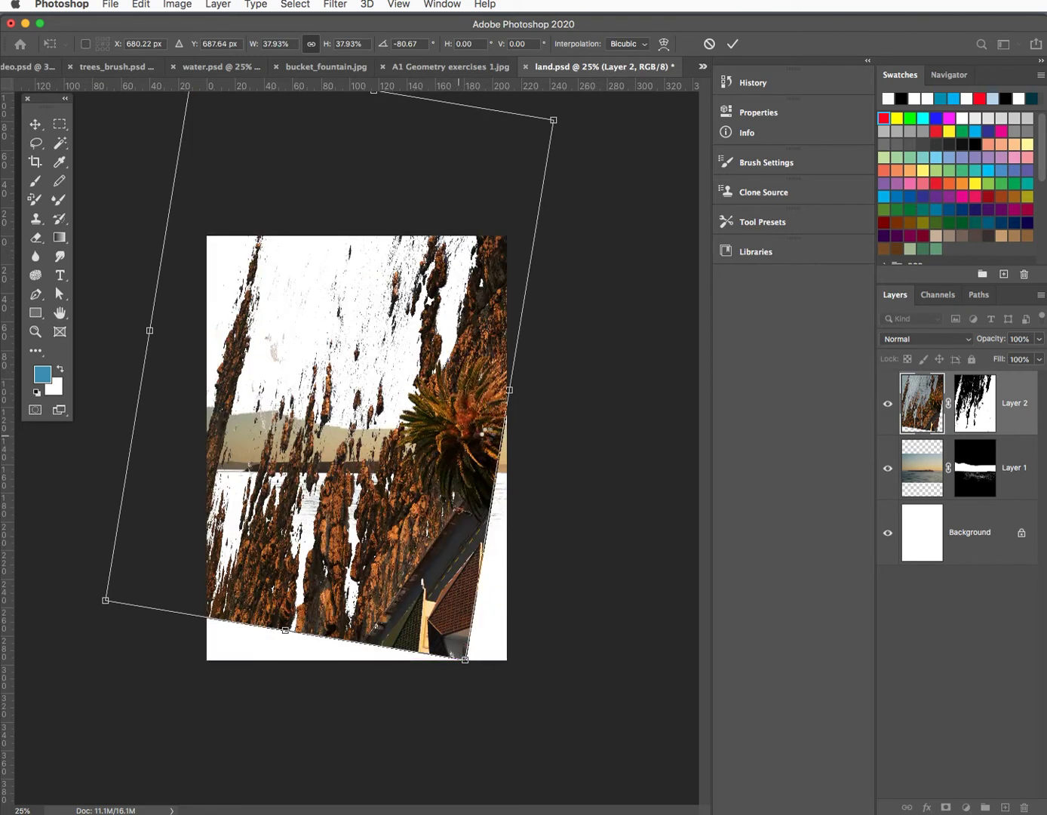
key("Return")
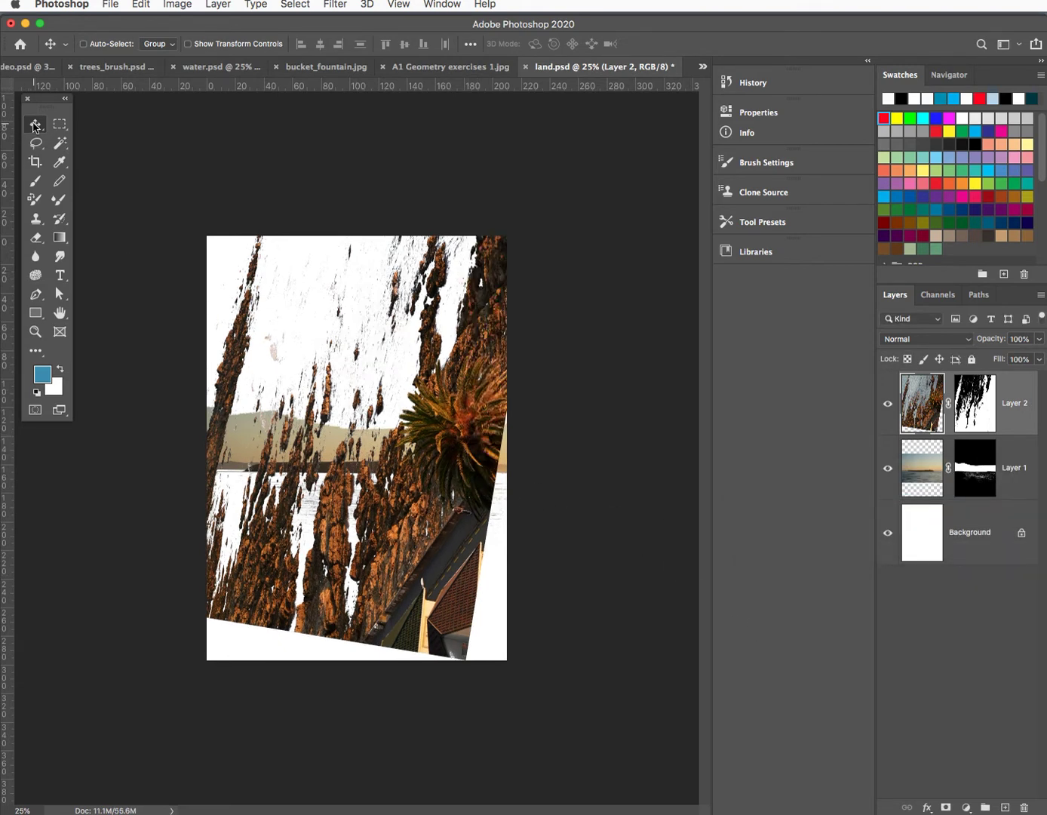
left_click_drag(334, 490, 411, 495)
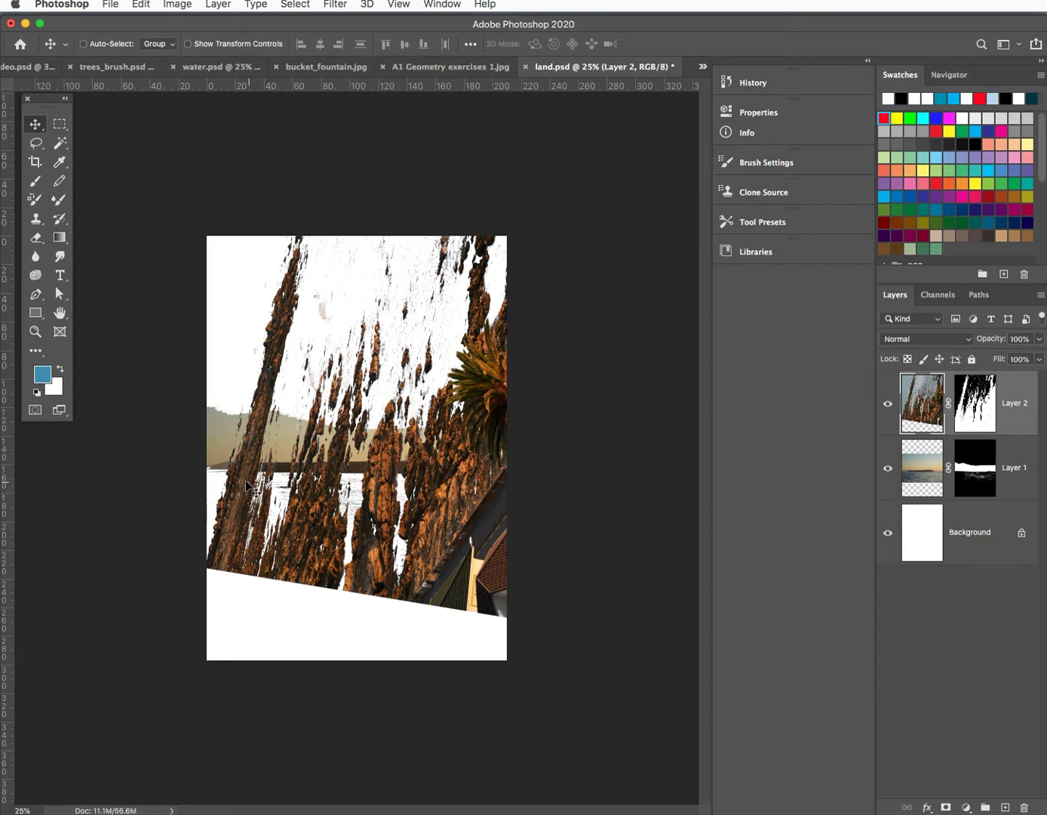
Hide Layer 2 and select the dark island and the distant hills on Layer 1 with the Magic Wand
left_click(887, 407)
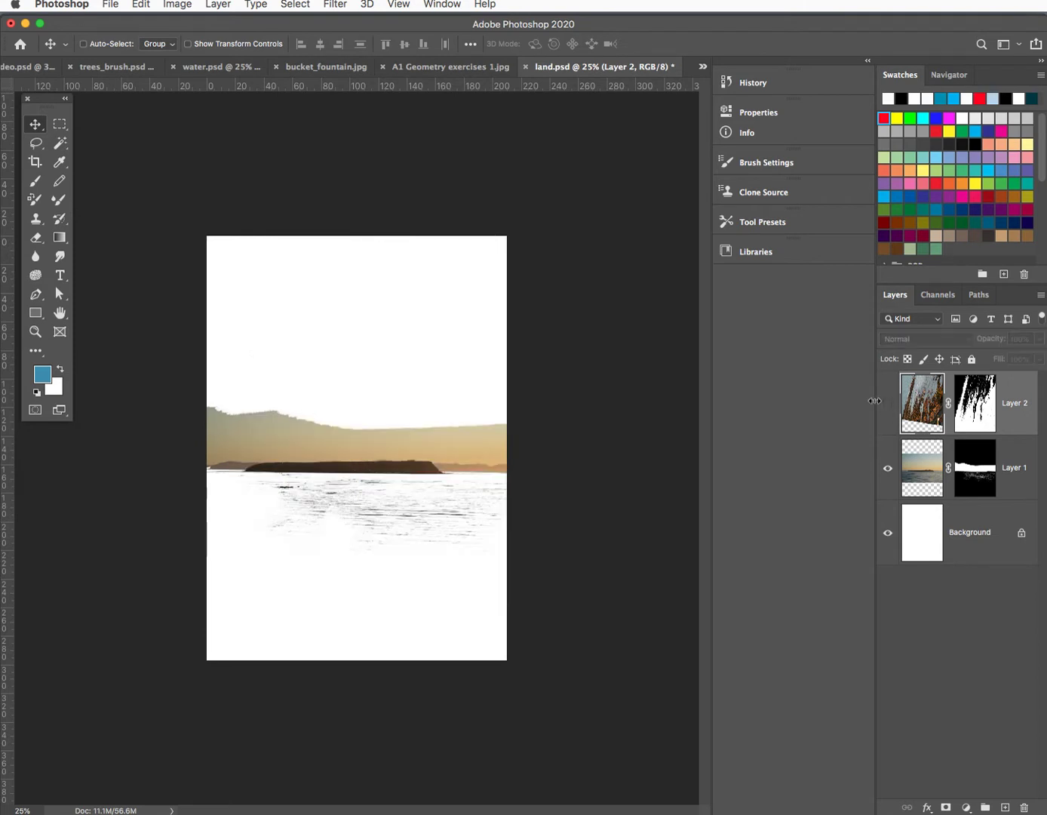
left_click(927, 473)
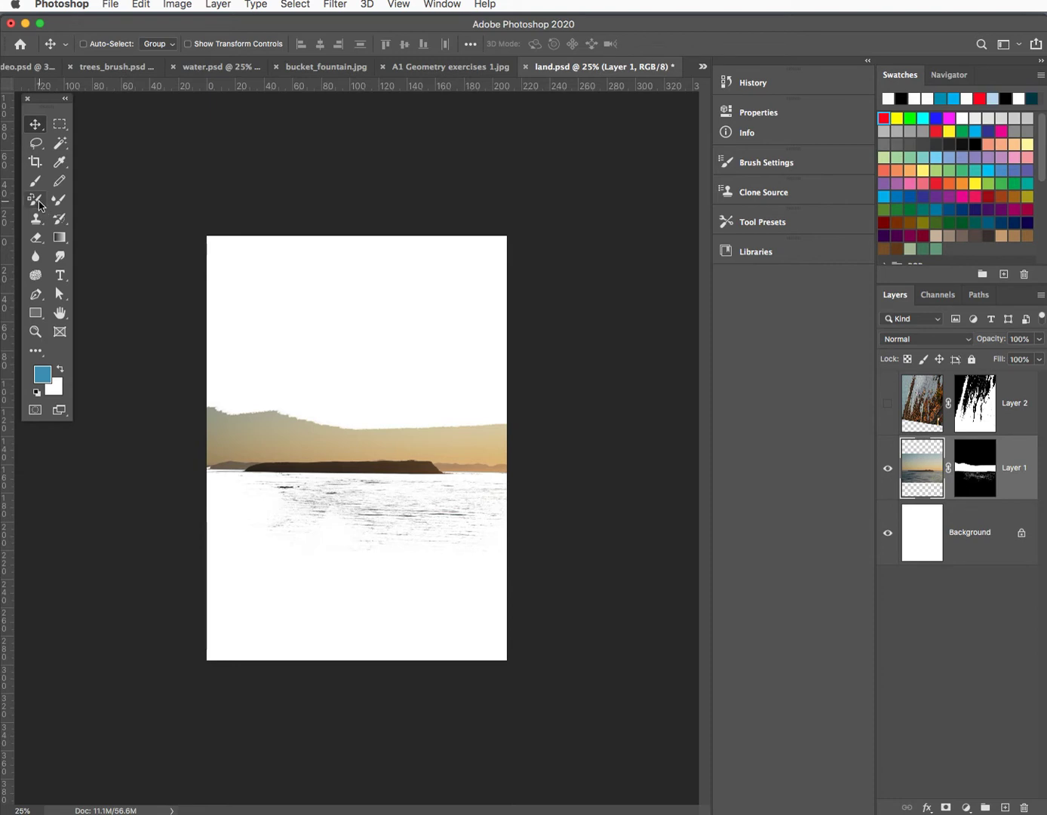
left_click(63, 143)
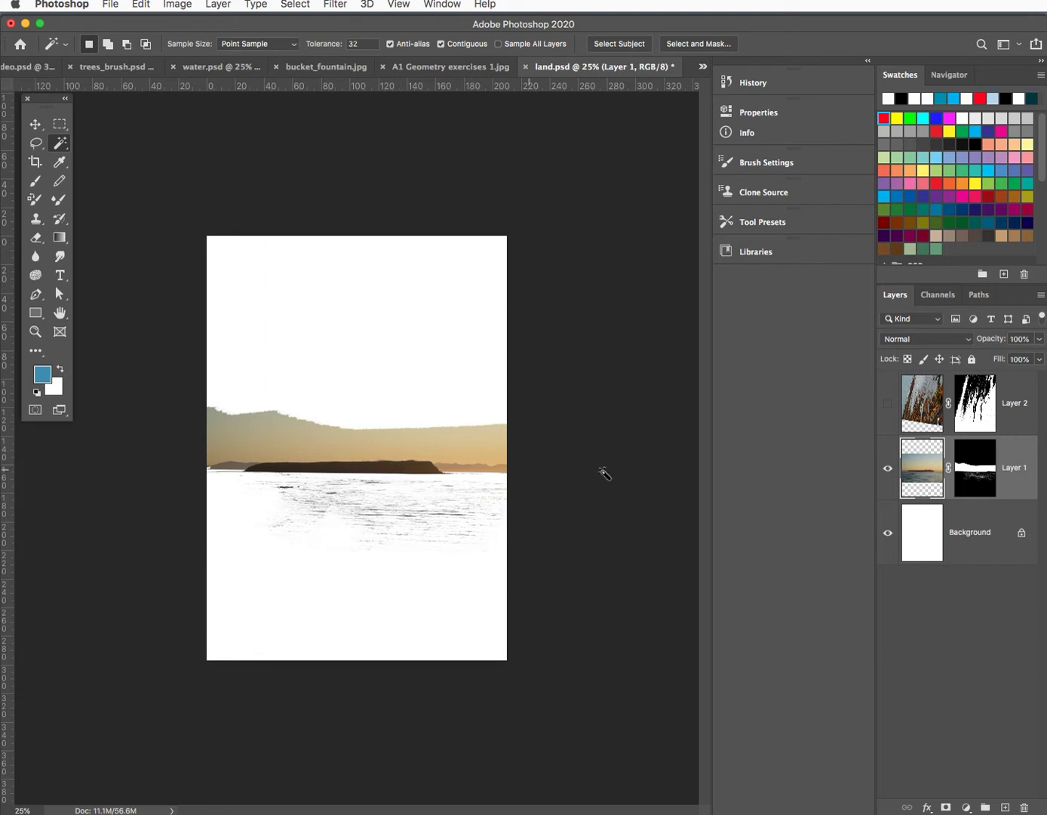
left_click_drag(931, 477, 615, 540)
key("shift")
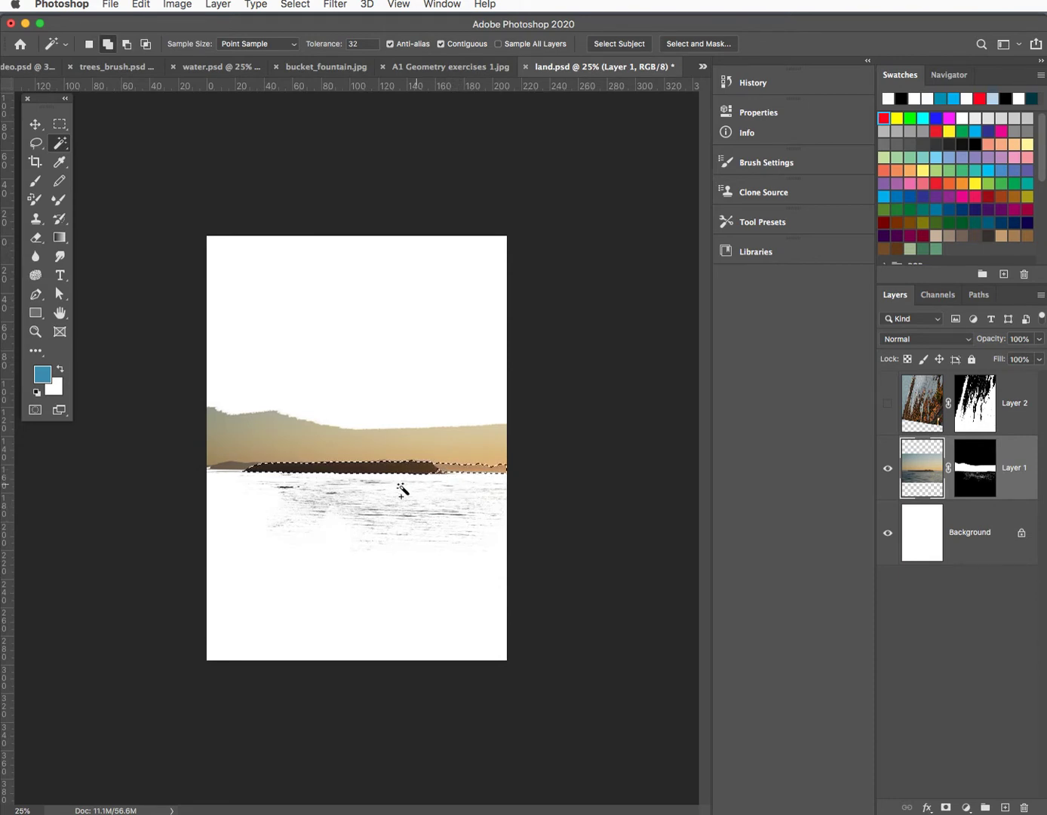
left_click(229, 473, "shift")
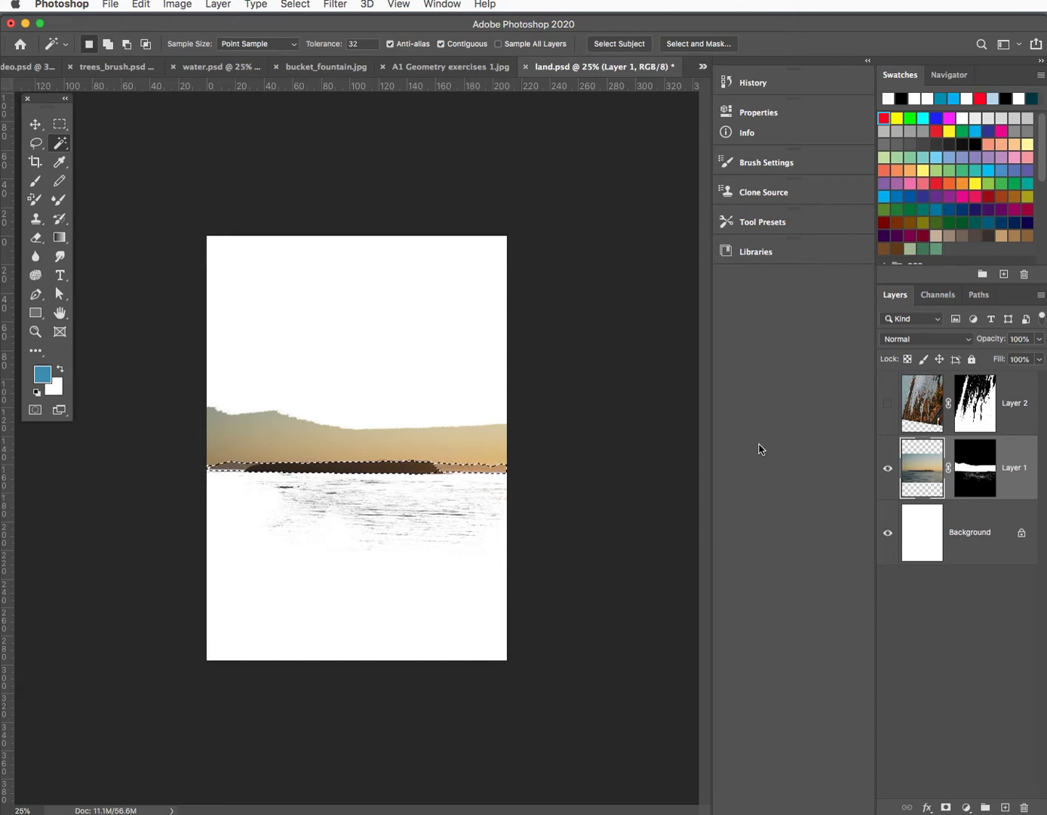
Show Layer 2 again, fill the island selection with black on its layer mask and deselect
left_click(975, 402)
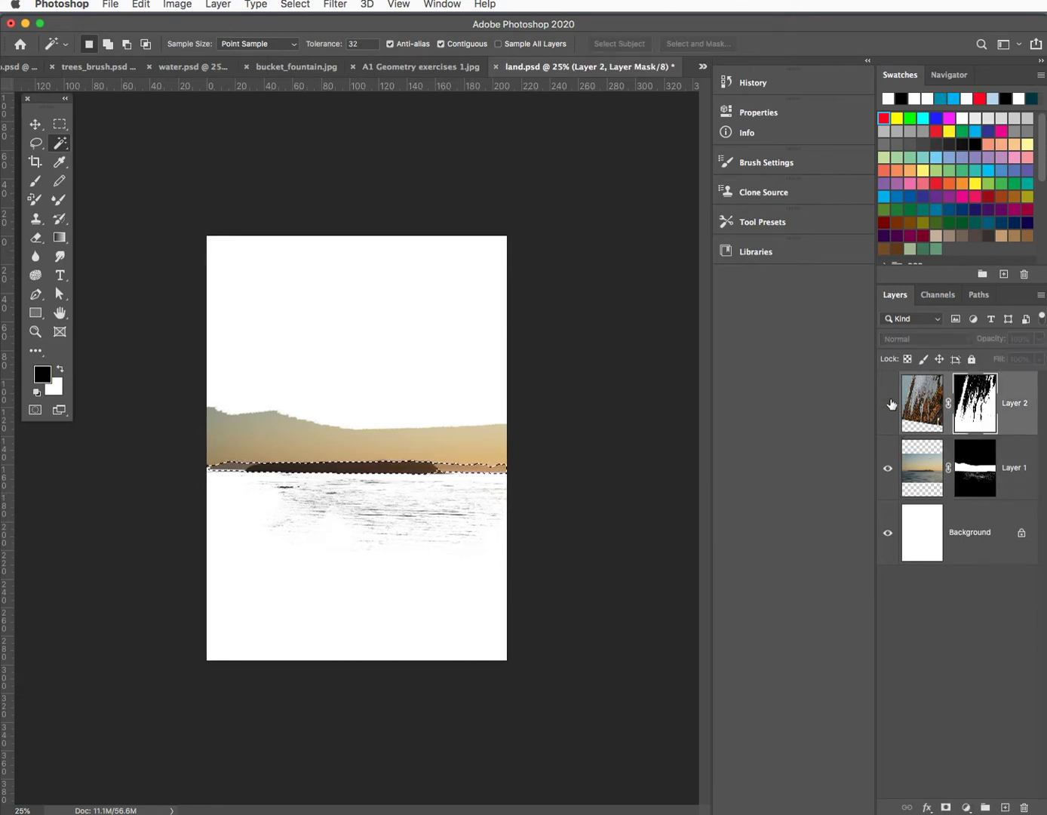
left_click(890, 402)
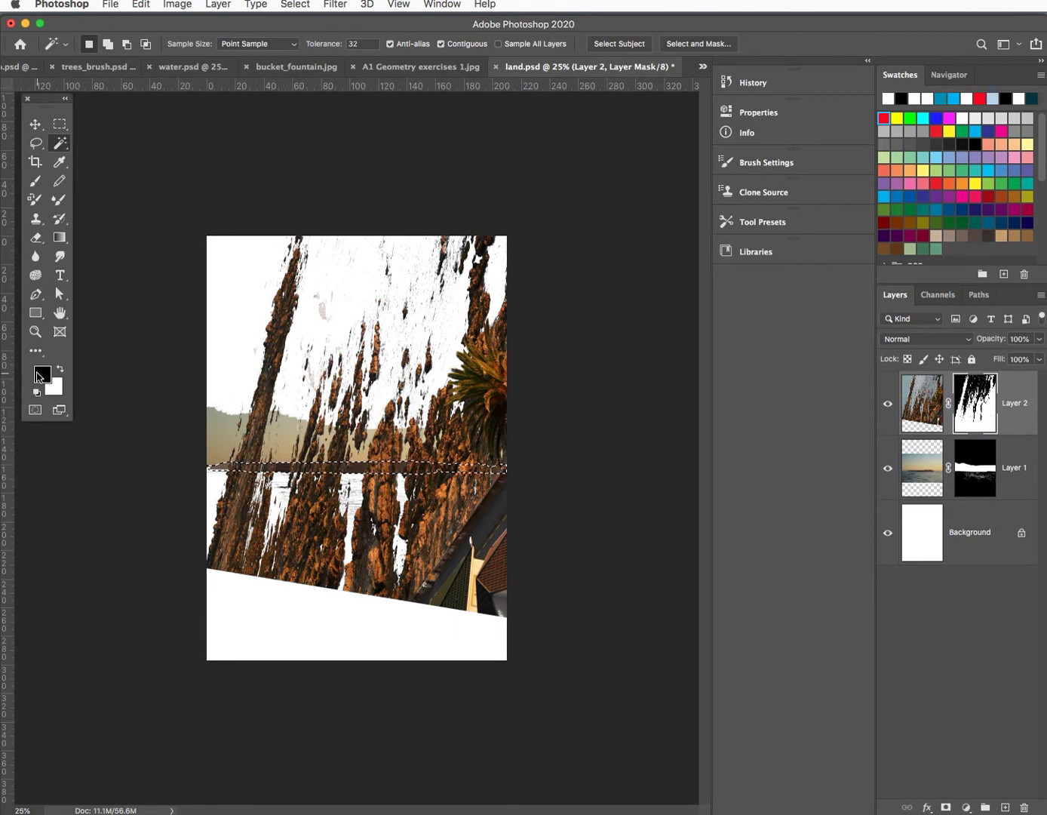
key("alt+BackSpace")
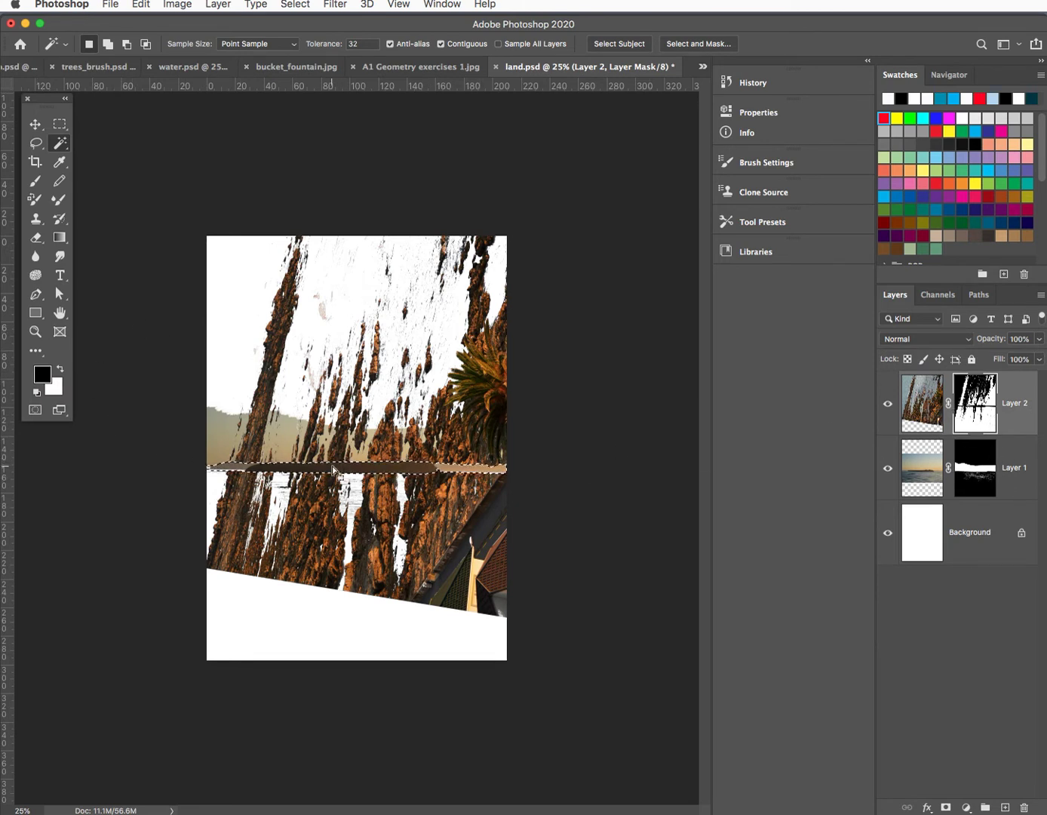
key("super+d")
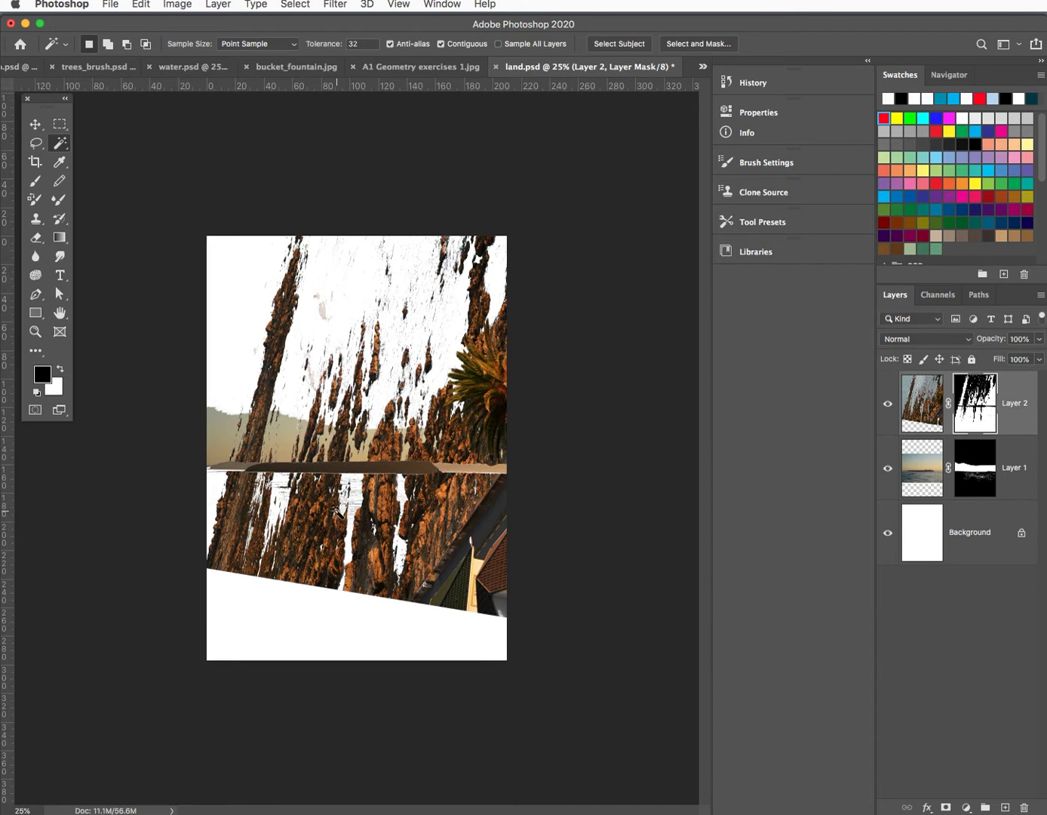
Lasso the area from the island down to the page bottom, fill it with black on Layer 2's mask and deselect
left_click(36, 145)
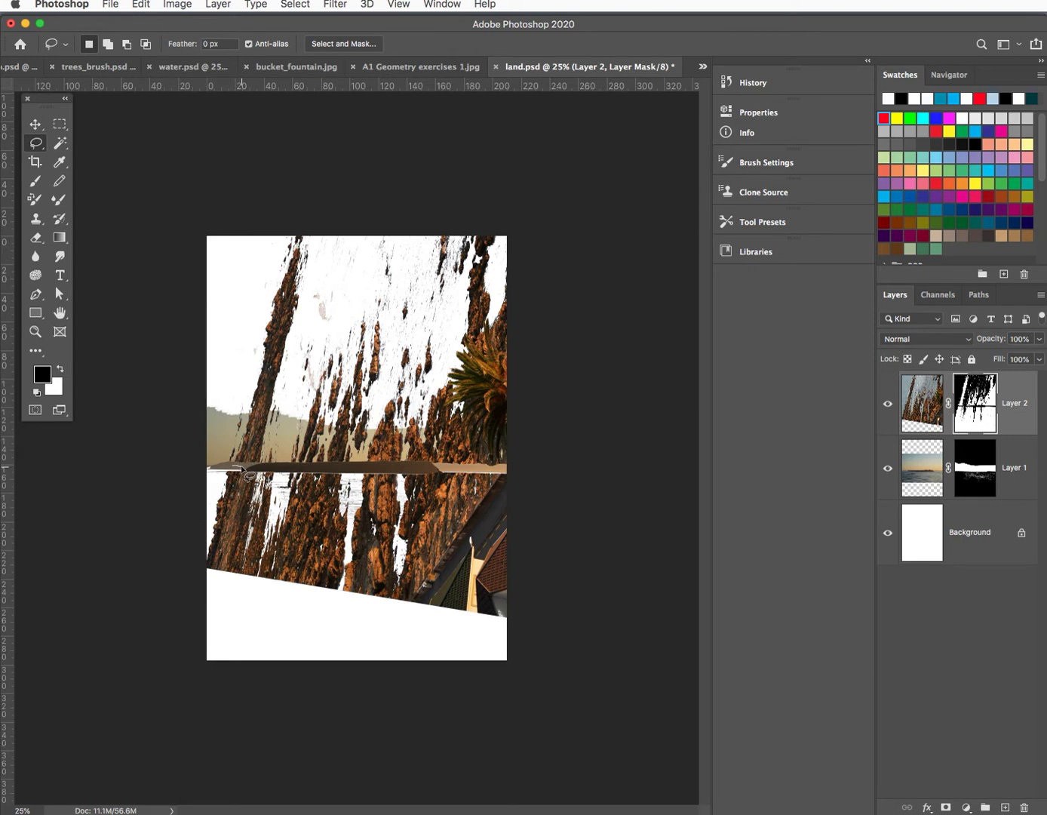
mouse_move(243, 468)
left_mouse_down()
mouse_move(525, 471)
mouse_move(542, 581)
mouse_move(495, 752)
mouse_move(422, 770)
mouse_move(310, 734)
mouse_move(203, 660)
mouse_move(80, 525)
mouse_move(82, 463)
mouse_move(94, 454)
mouse_move(226, 470)
left_mouse_up()
key("alt+BackSpace")
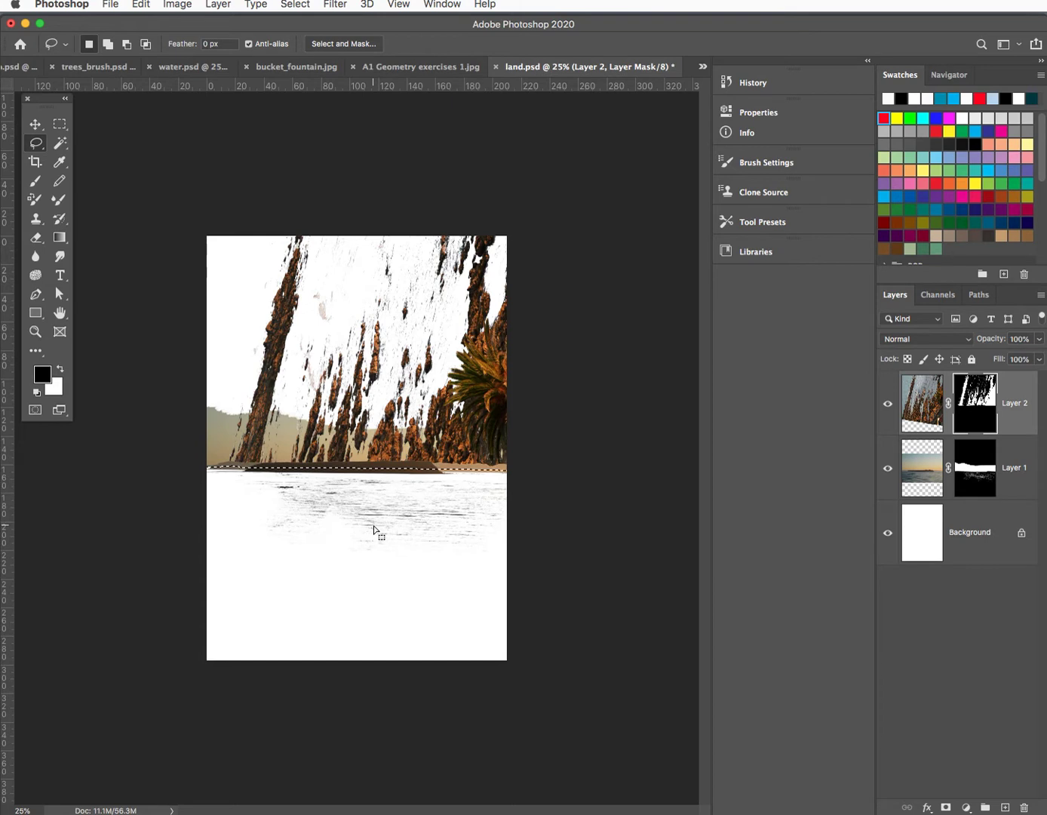
key("super+d")
Paint black on Layer 2's mask with a reduced textured brush to hide most of the palm tree and the rocks on the page's right edge
left_click(36, 181)
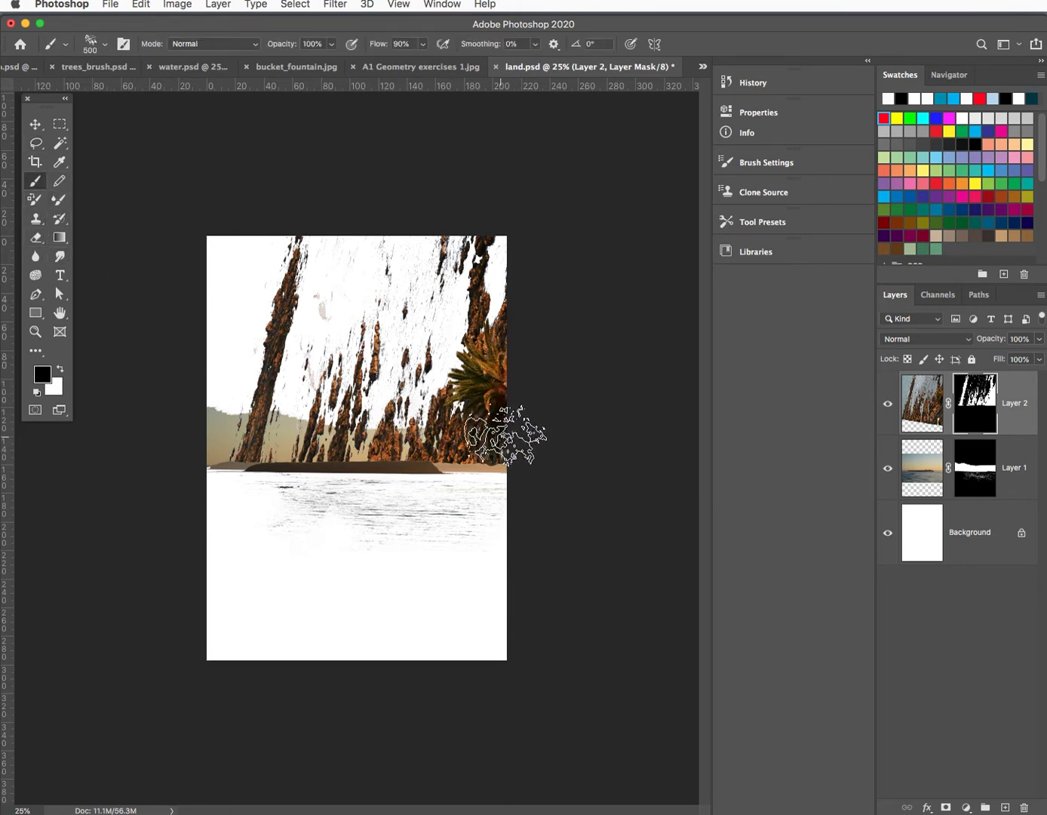
key("super+plus")
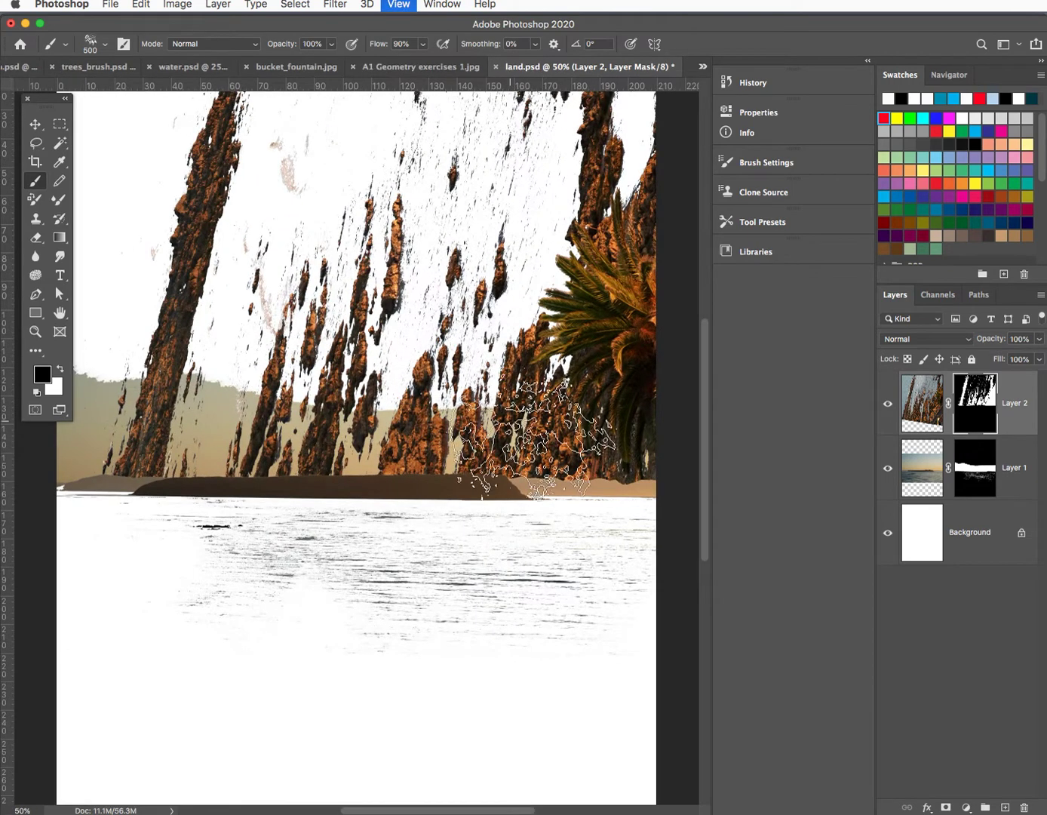
mouse_move(526, 555)
left_mouse_down()
mouse_move(519, 620)
mouse_move(449, 671)
left_mouse_up()
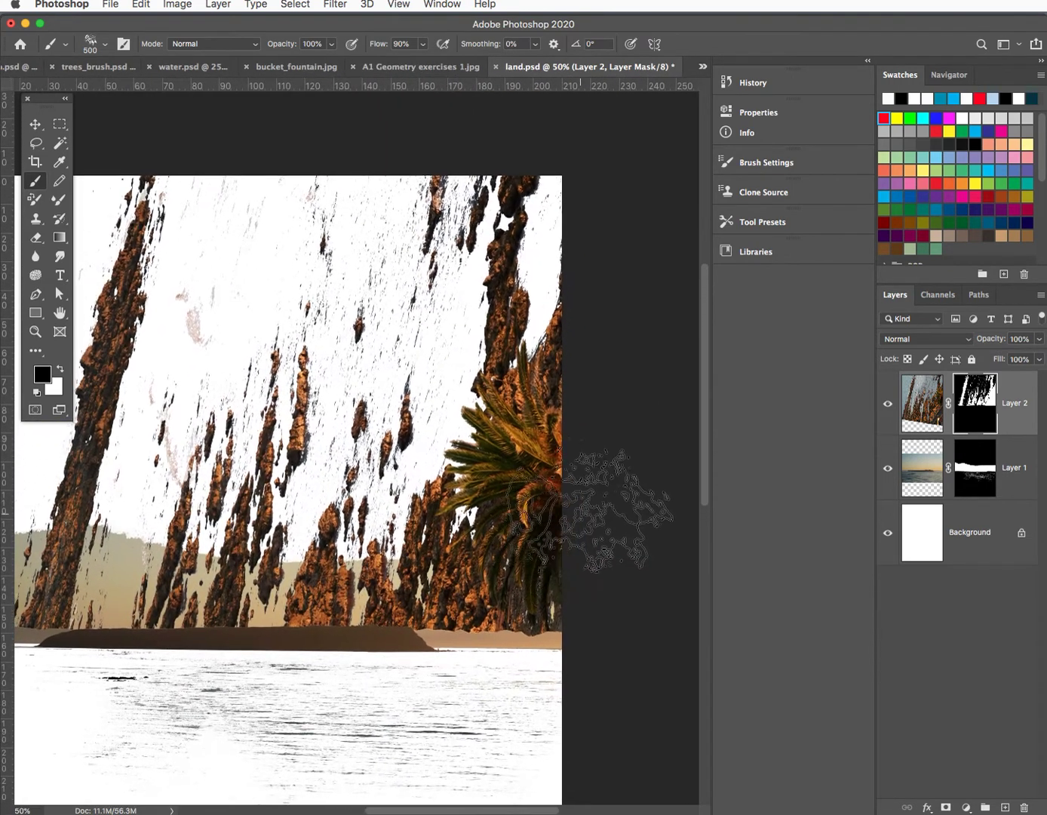
key("bracketleft")
key("bracketleft")
key("bracketleft")
mouse_move(549, 514)
left_mouse_down()
mouse_move(539, 570)
mouse_move(550, 576)
mouse_move(553, 630)
mouse_move(550, 489)
mouse_move(572, 422)
mouse_move(567, 436)
mouse_move(552, 409)
mouse_move(548, 350)
mouse_move(549, 377)
mouse_move(540, 380)
mouse_move(538, 368)
mouse_move(586, 302)
left_mouse_up()
key("bracketleft")
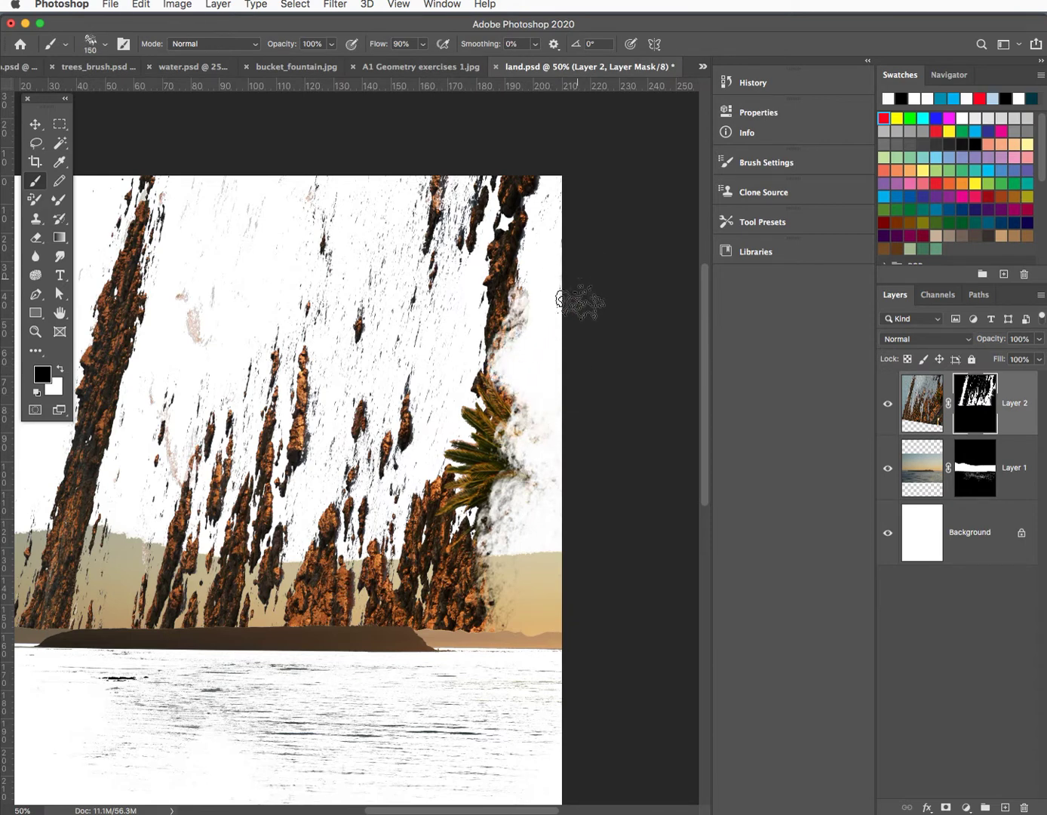
Set the brush's scattering count to 2
left_click(124, 45)
left_click(491, 233)
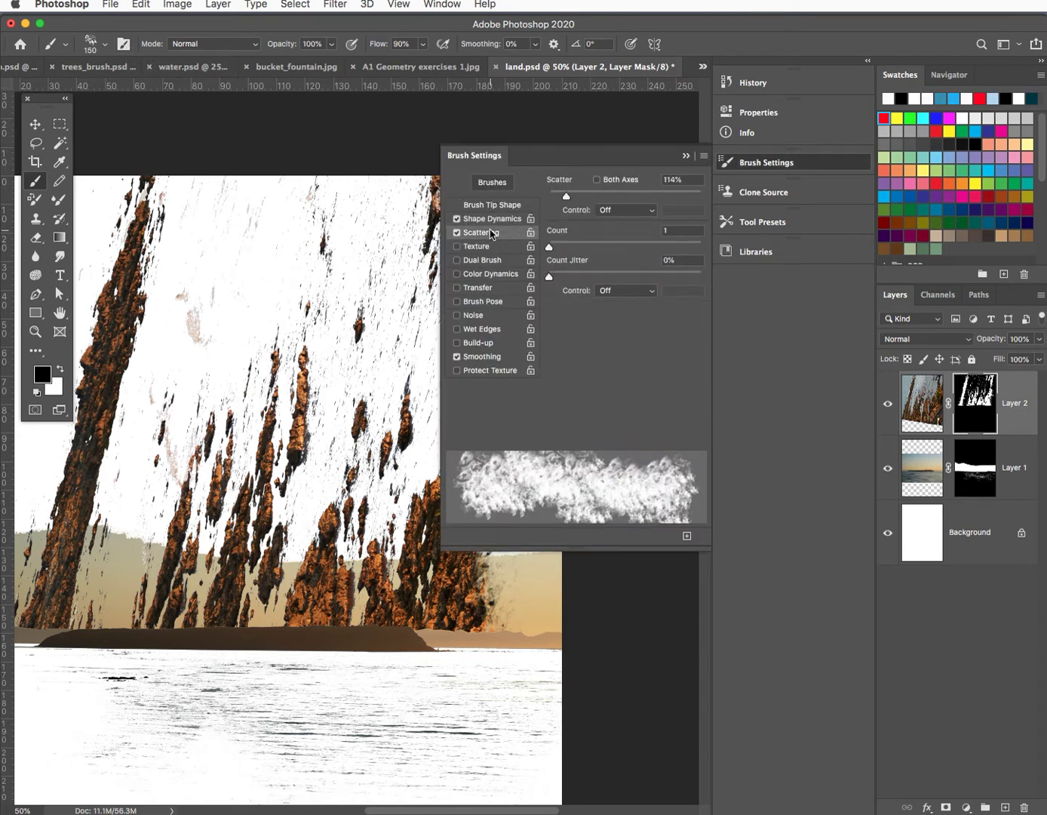
left_click_drag(550, 249, 557, 250)
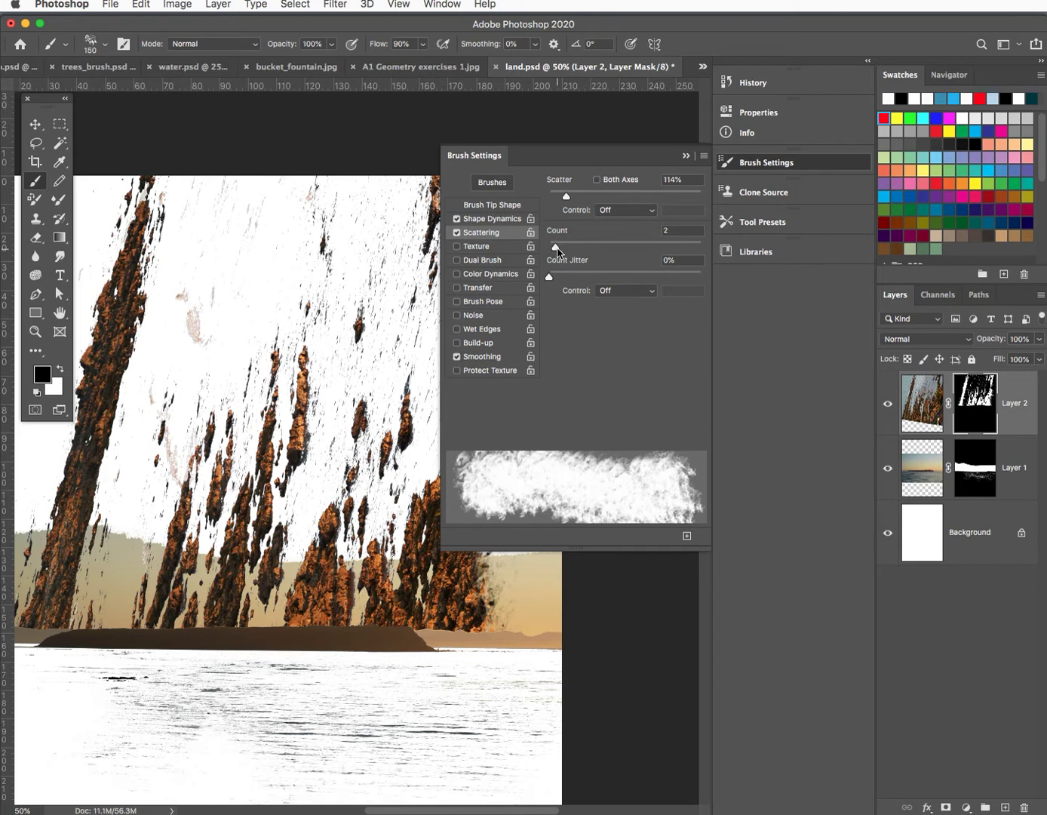
left_click(123, 45)
Mask out the remaining palm fronds and the rocks right of the central cluster on Layer 2, reducing the brush to 80 px
mouse_move(511, 461)
left_mouse_down()
mouse_move(528, 412)
mouse_move(522, 420)
mouse_move(505, 387)
mouse_move(539, 169)
mouse_move(528, 242)
mouse_move(529, 198)
left_mouse_up()
mouse_move(528, 415)
left_mouse_down()
mouse_move(489, 499)
mouse_move(501, 484)
mouse_move(487, 627)
mouse_move(468, 644)
mouse_move(457, 599)
mouse_move(445, 651)
mouse_move(461, 580)
mouse_move(473, 576)
mouse_move(483, 461)
left_mouse_up()
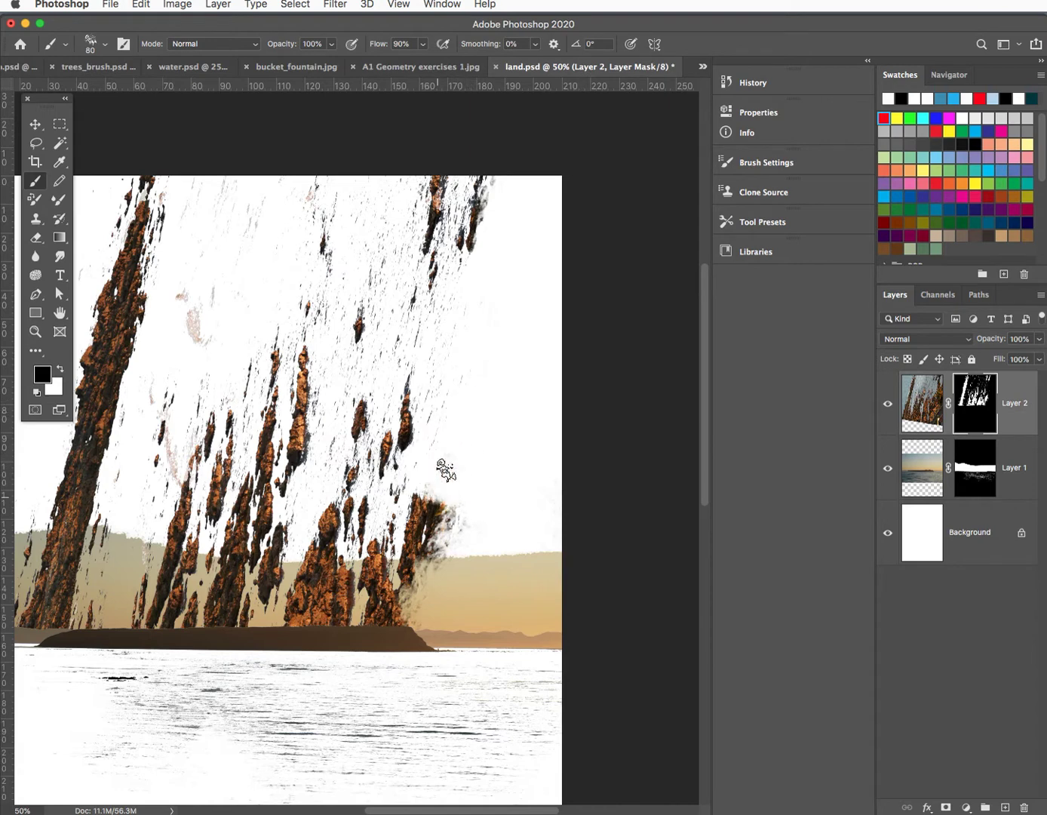
mouse_move(421, 532)
left_mouse_down()
mouse_move(425, 501)
mouse_move(384, 631)
left_mouse_up()
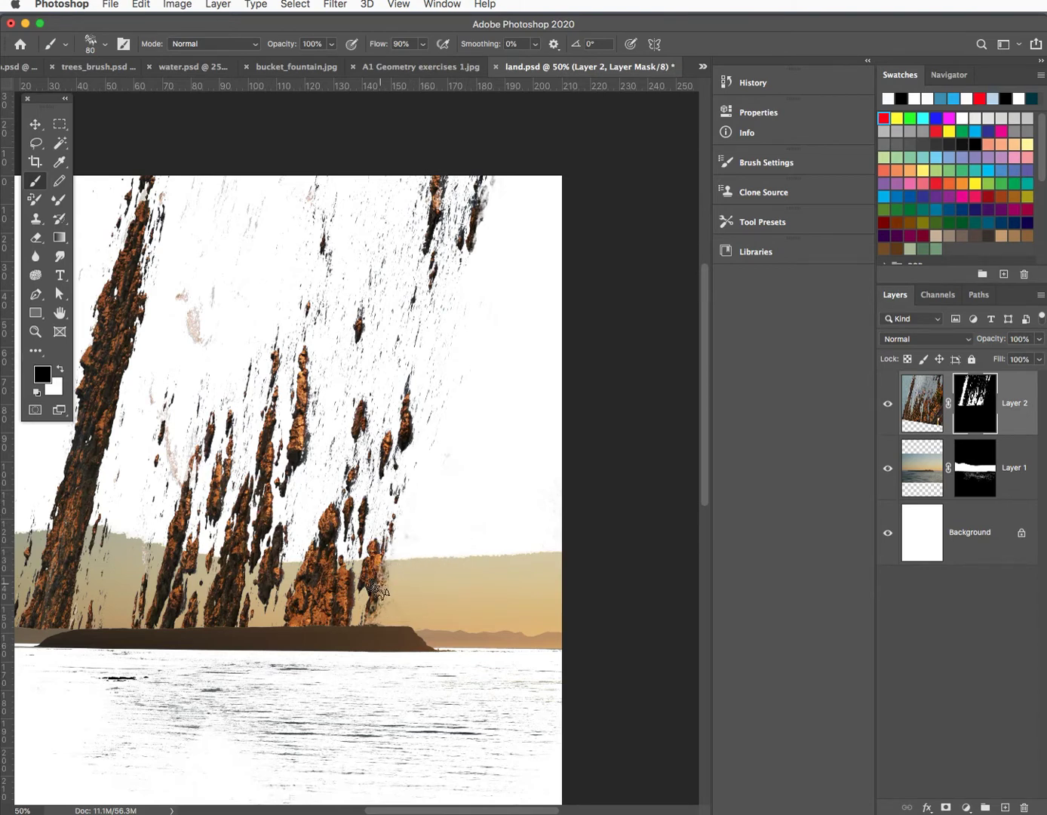
Mask out the upper part of the left rock column and the rocks along the page's top on Layer 2, varying the brush up to 500 px
left_click_drag(401, 612, 515, 694)
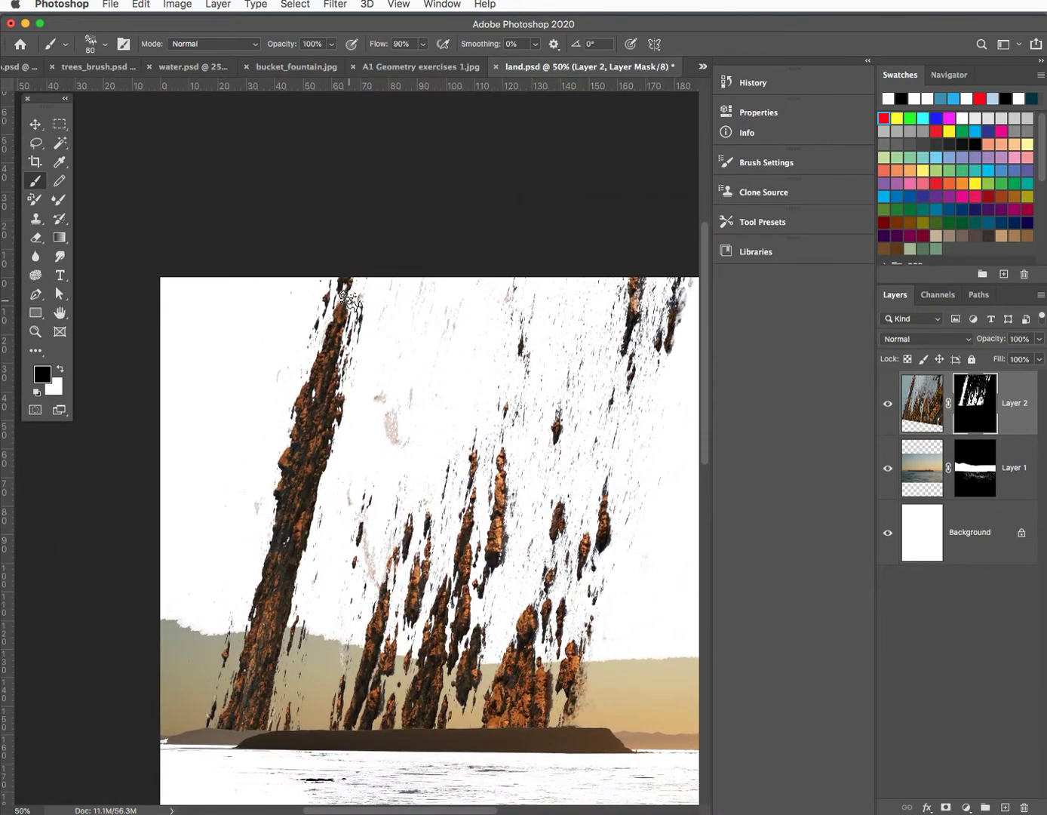
mouse_move(351, 266)
left_mouse_down()
mouse_move(330, 318)
mouse_move(353, 350)
mouse_move(326, 402)
mouse_move(330, 367)
left_mouse_up()
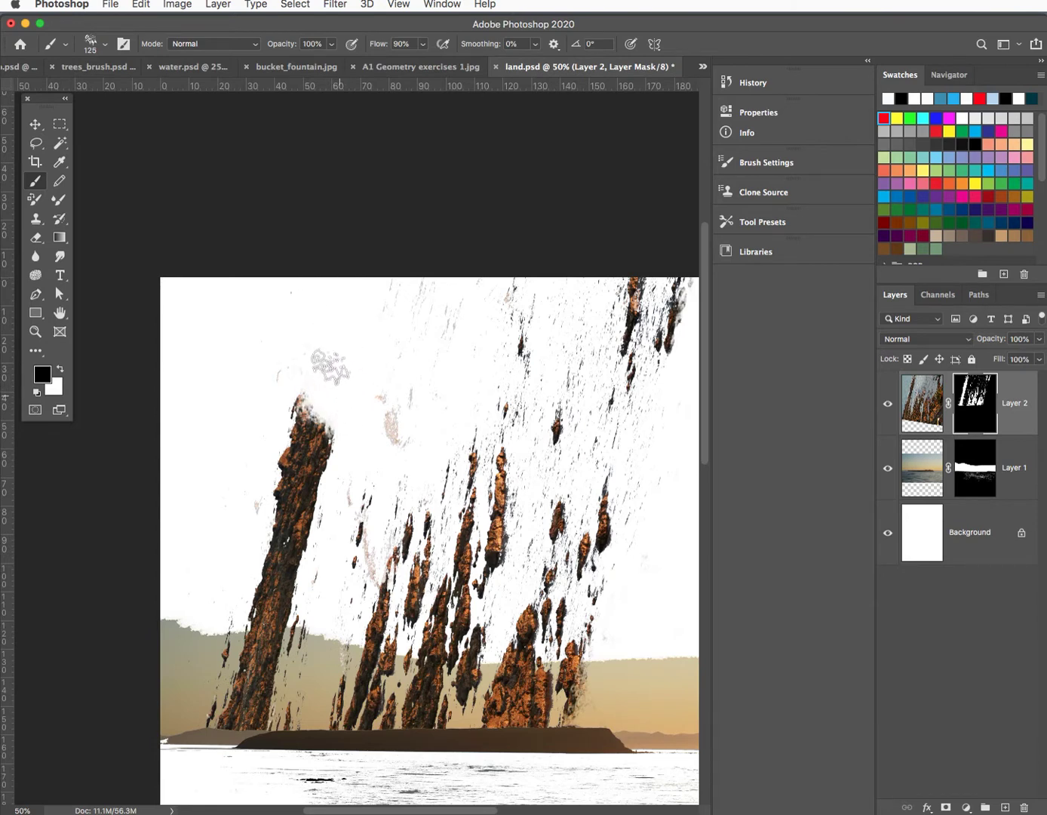
key("bracketright")
key("bracketright")
key("bracketright")
key("bracketright")
key("bracketright")
mouse_move(311, 422)
left_mouse_down()
mouse_move(290, 393)
mouse_move(298, 370)
mouse_move(298, 380)
mouse_move(285, 374)
mouse_move(215, 473)
mouse_move(222, 422)
mouse_move(253, 410)
mouse_move(258, 426)
mouse_move(234, 449)
mouse_move(216, 505)
left_mouse_up()
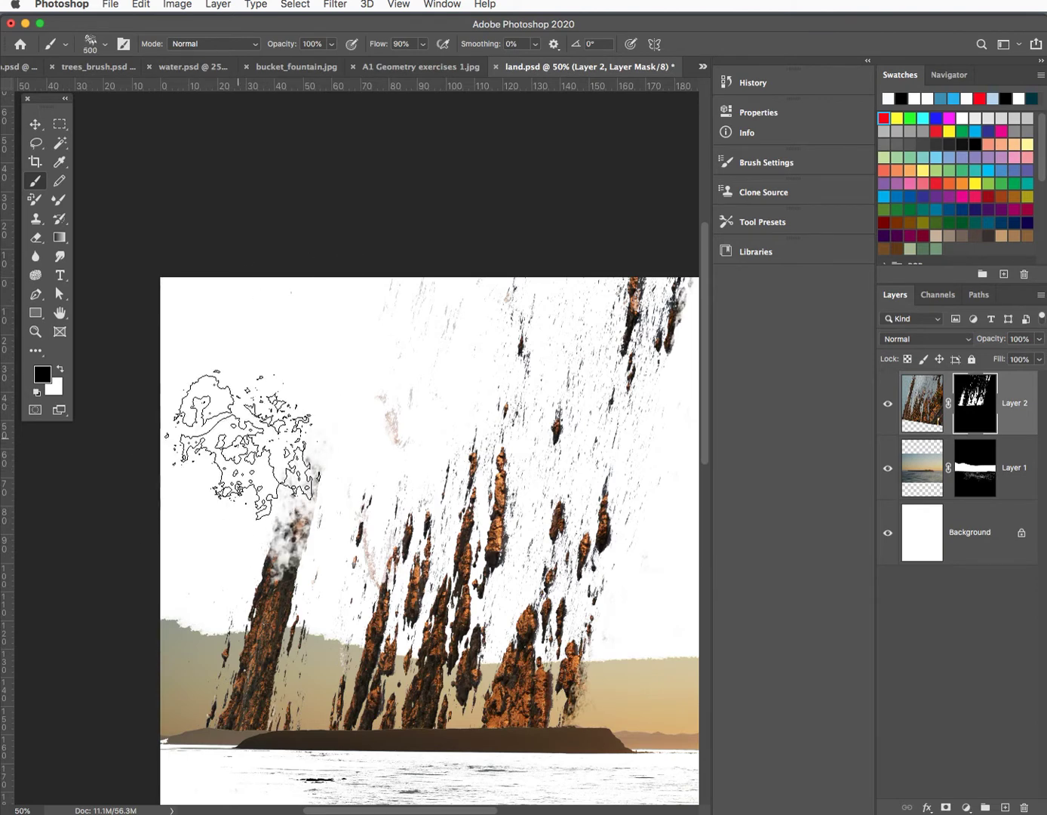
key("bracketleft")
key("bracketleft")
left_click_drag(249, 542, 230, 553)
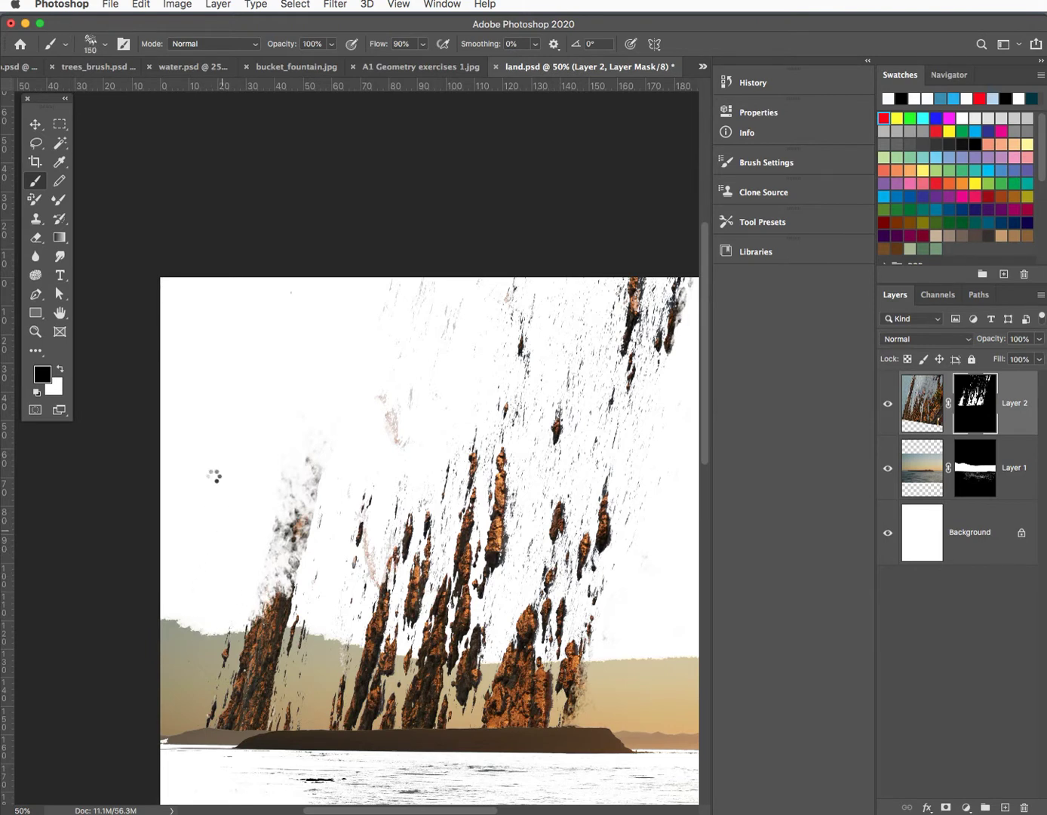
mouse_move(651, 300)
left_mouse_down()
mouse_move(626, 319)
mouse_move(674, 242)
mouse_move(660, 373)
mouse_move(601, 360)
mouse_move(568, 301)
mouse_move(513, 315)
mouse_move(501, 270)
mouse_move(321, 269)
mouse_move(414, 309)
mouse_move(446, 293)
mouse_move(454, 333)
mouse_move(653, 386)
mouse_move(626, 380)
mouse_move(566, 436)
mouse_move(591, 357)
mouse_move(577, 462)
mouse_move(577, 443)
mouse_move(636, 465)
mouse_move(644, 504)
mouse_move(633, 431)
mouse_move(617, 426)
mouse_move(528, 513)
mouse_move(415, 598)
mouse_move(424, 482)
mouse_move(365, 450)
mouse_move(387, 434)
mouse_move(394, 365)
left_mouse_up()
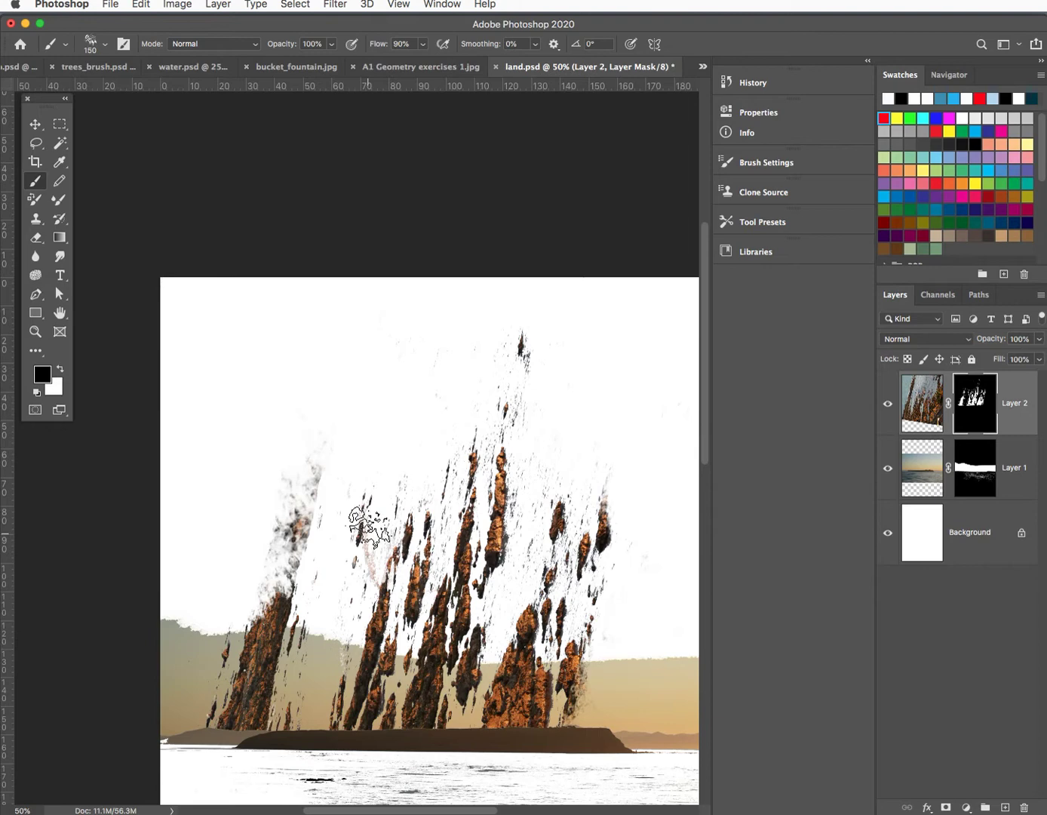
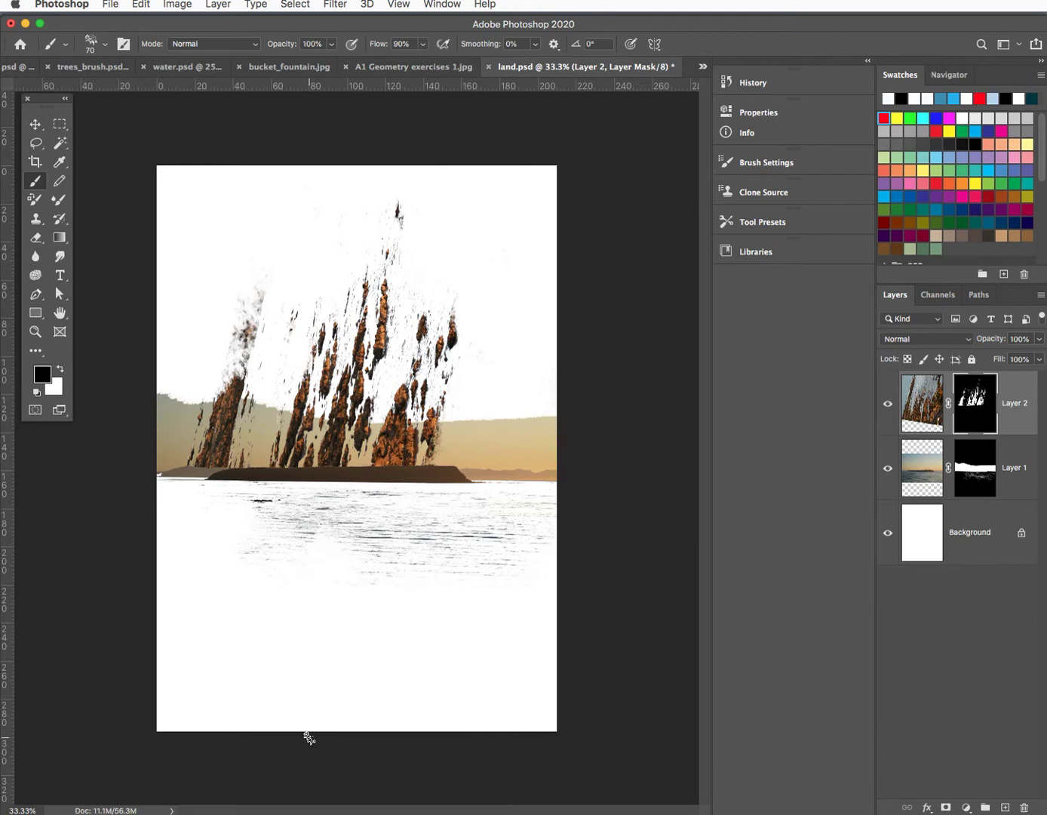
Fade the right side of the hills and water in black on Layer 1's mask with a soft round brush enlarged to 900 px
left_click(969, 478)
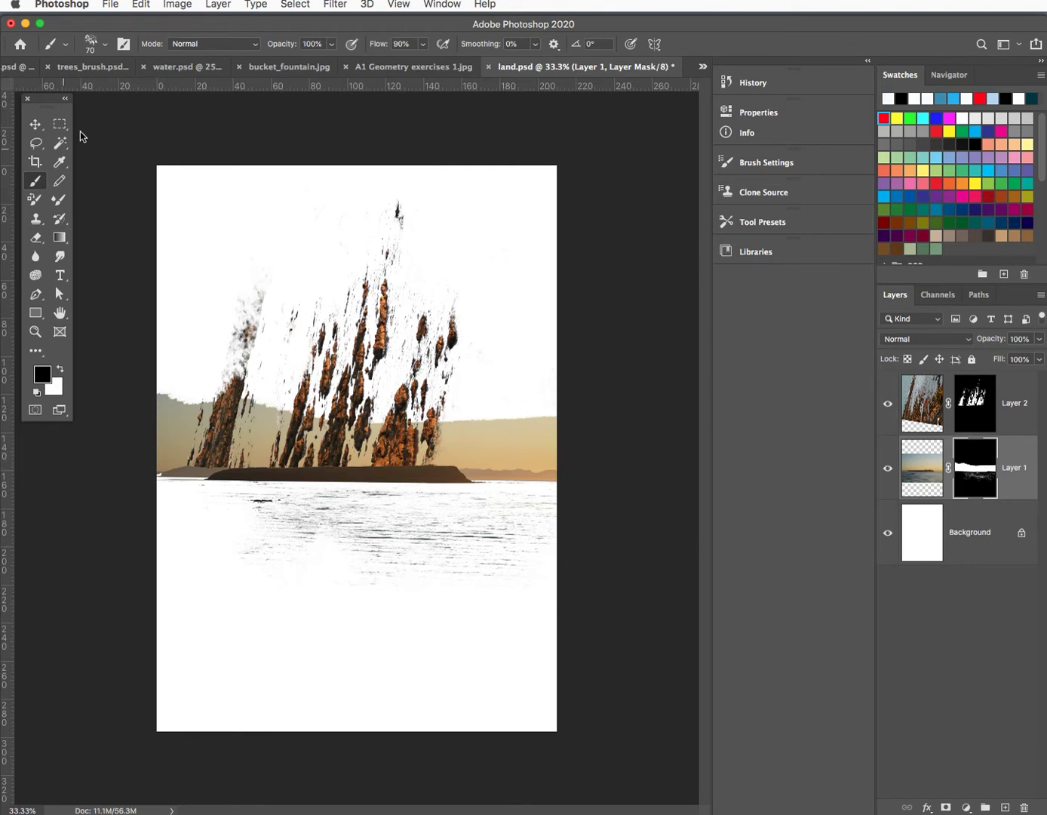
left_click(107, 45)
left_click(122, 219)
left_click(331, 44)
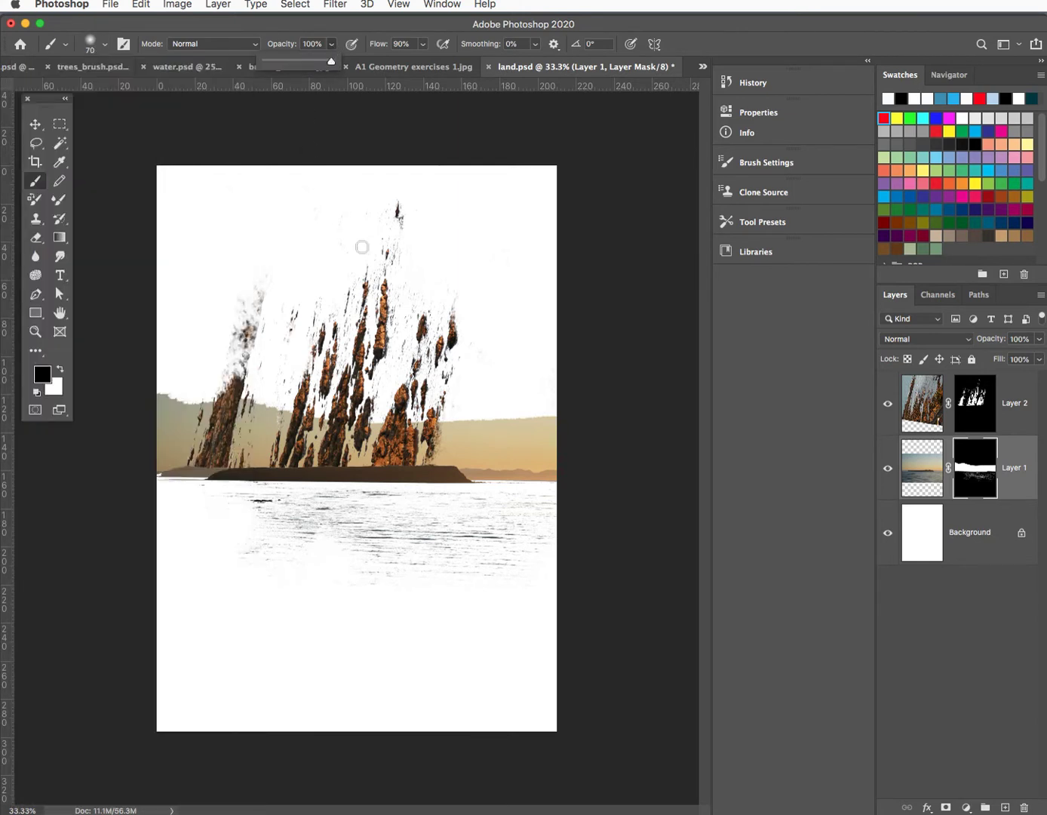
key("bracketright")
key("bracketright")
key("bracketright")
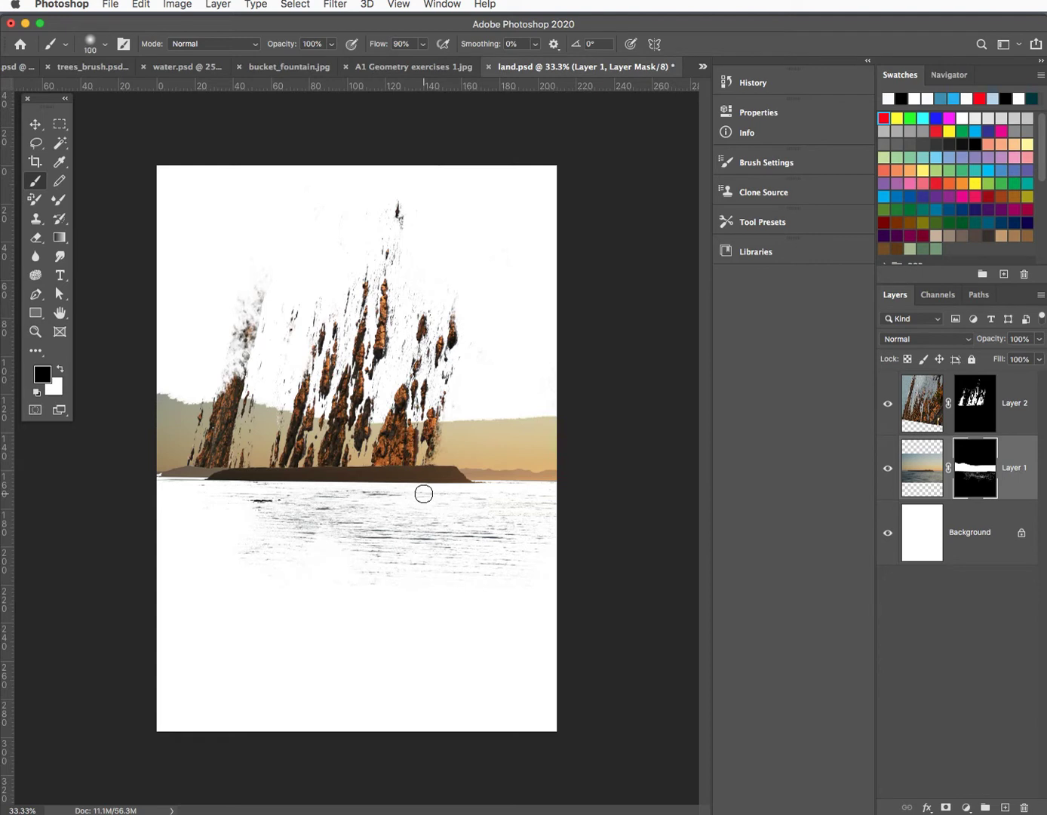
key("bracketright")
key("bracketright")
key("bracketright")
key("bracketright")
key("bracketright")
key("bracketright")
key("bracketright")
key("bracketright")
key("bracketright")
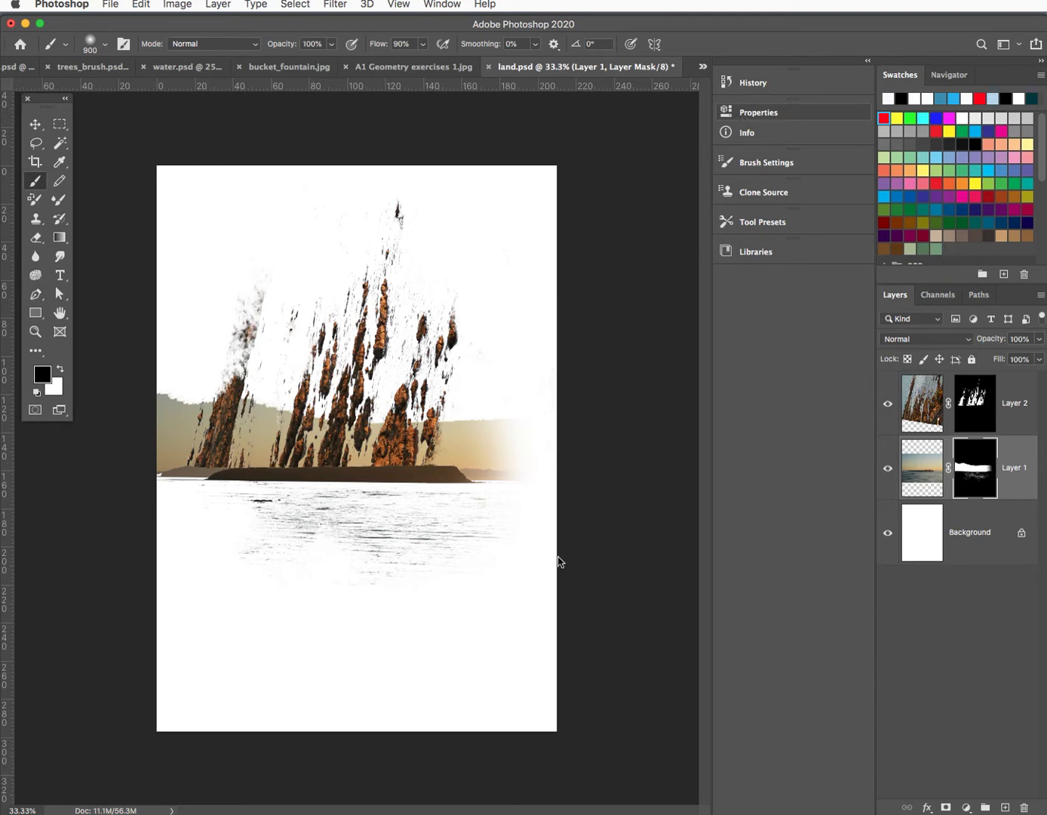
Close the floating source photo windows, including _DSC3840.JPG, without saving changes
left_click(795, 387)
left_click(875, 322)
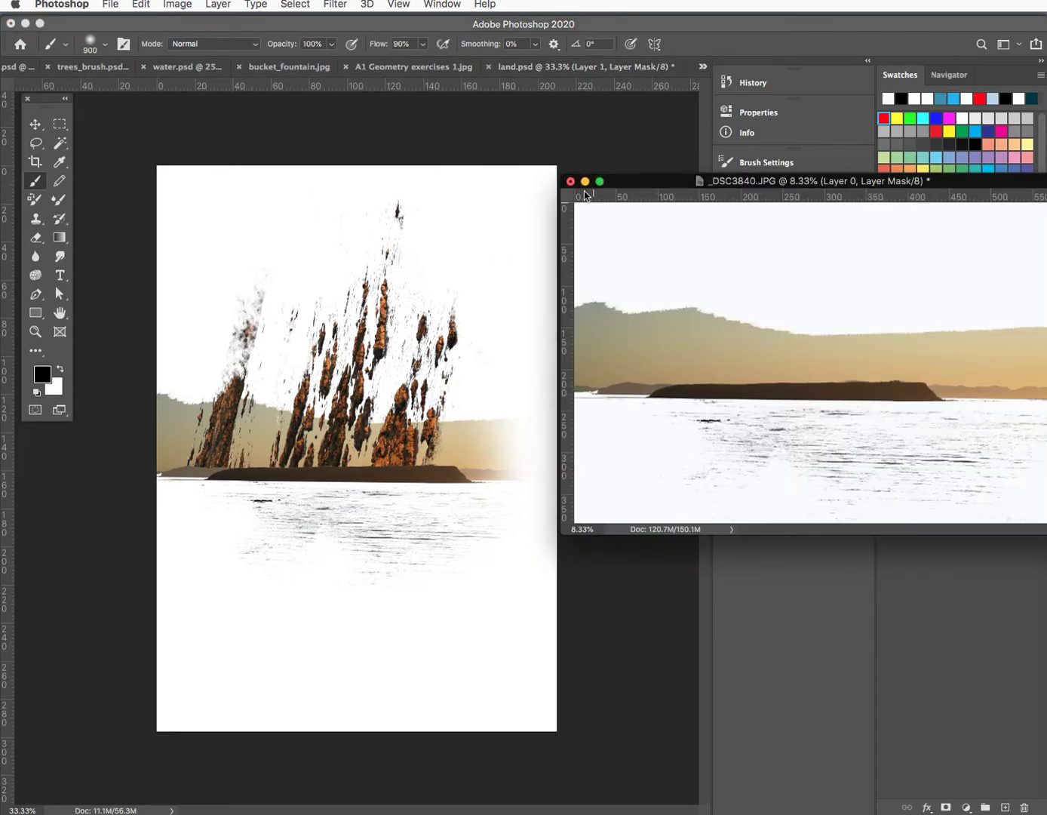
left_click(570, 182)
left_click(877, 318)
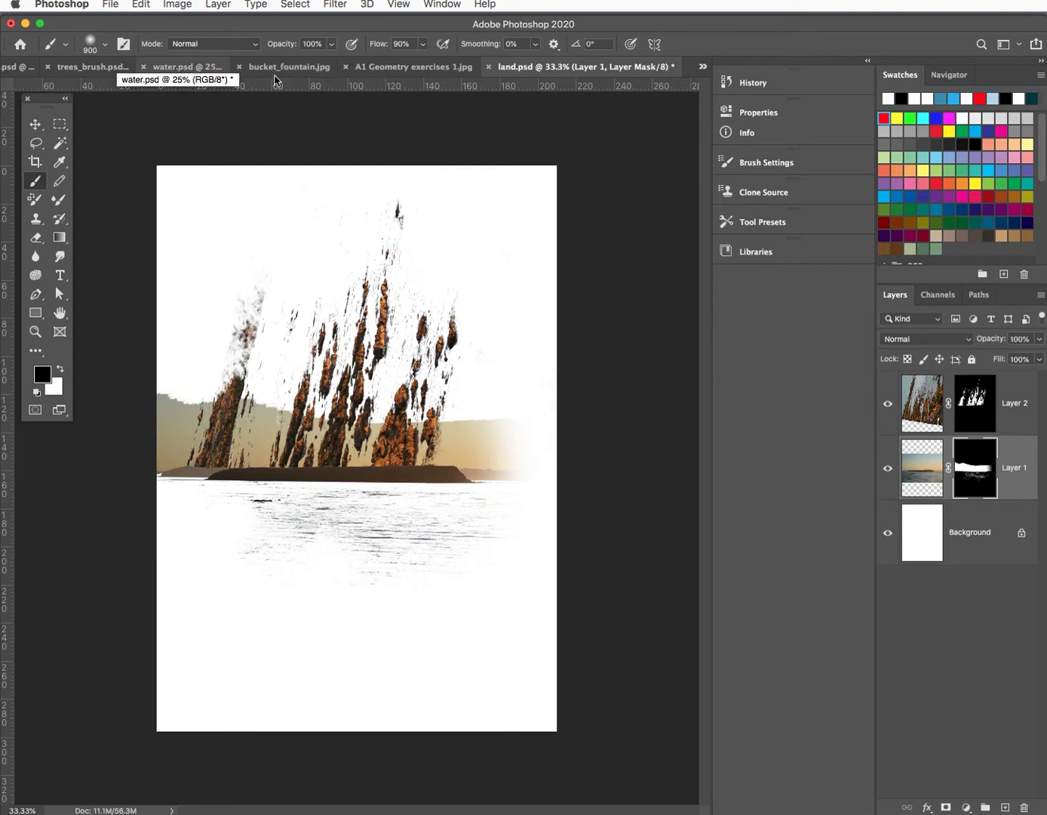
left_click(395, 72)
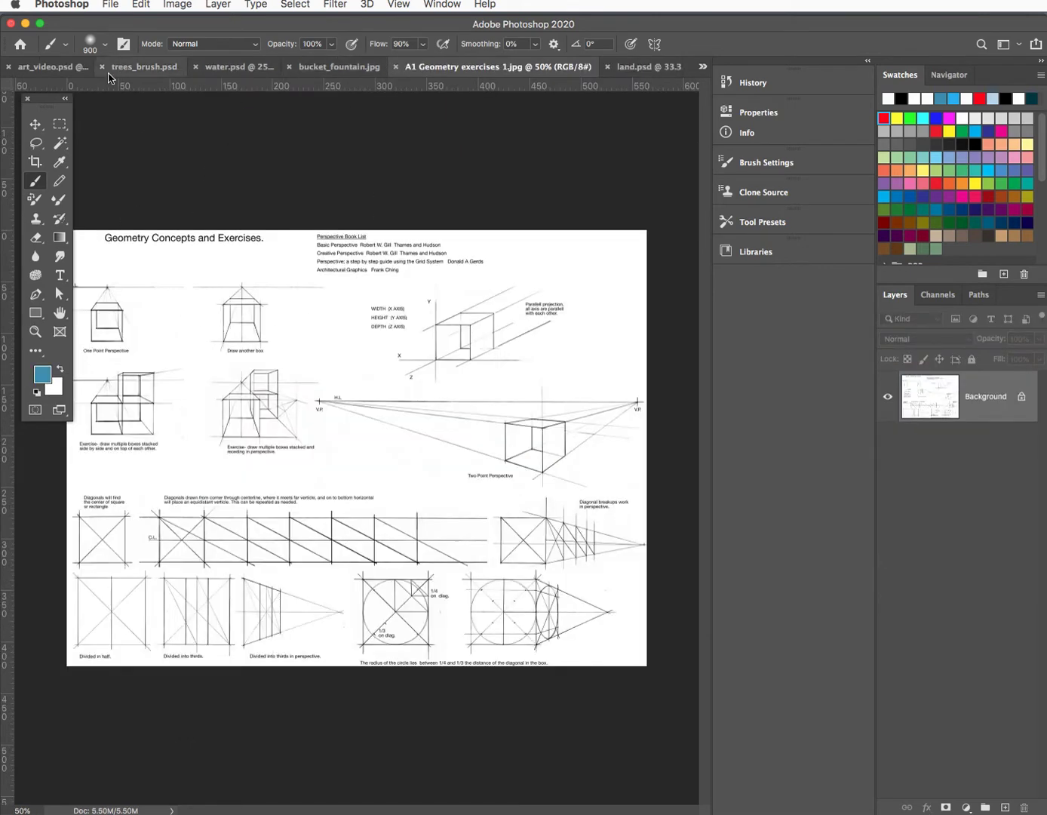
left_click(703, 66)
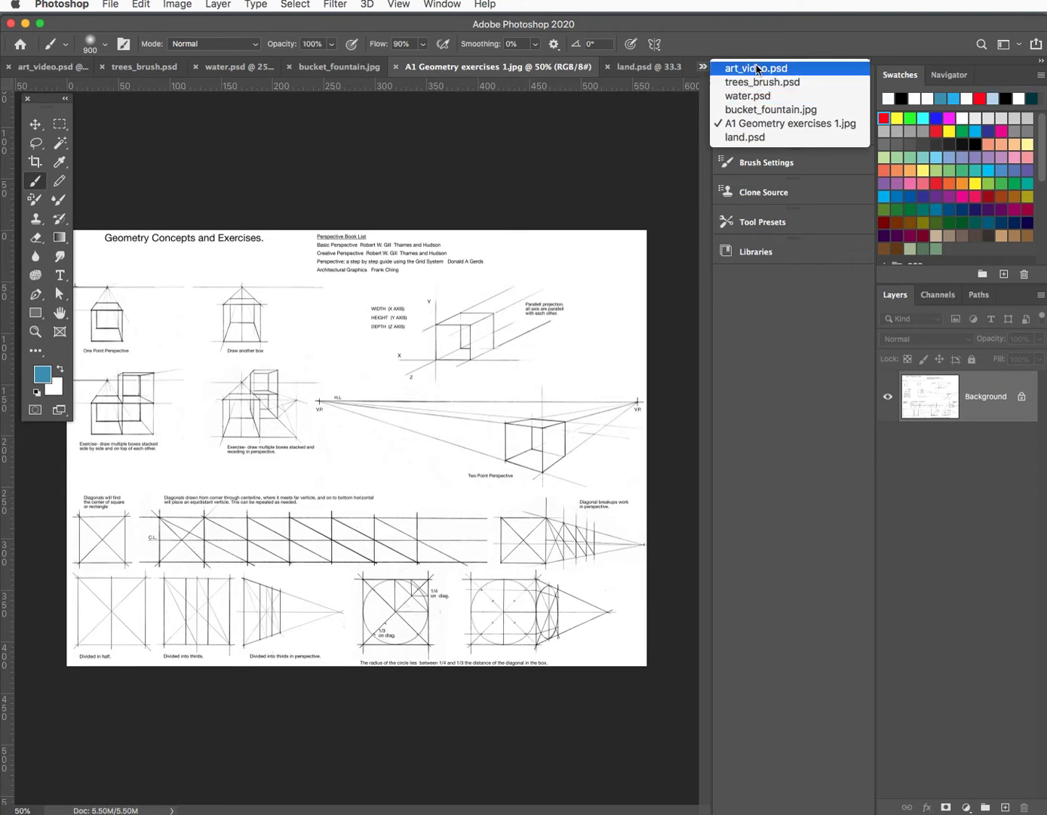
left_click(546, 136)
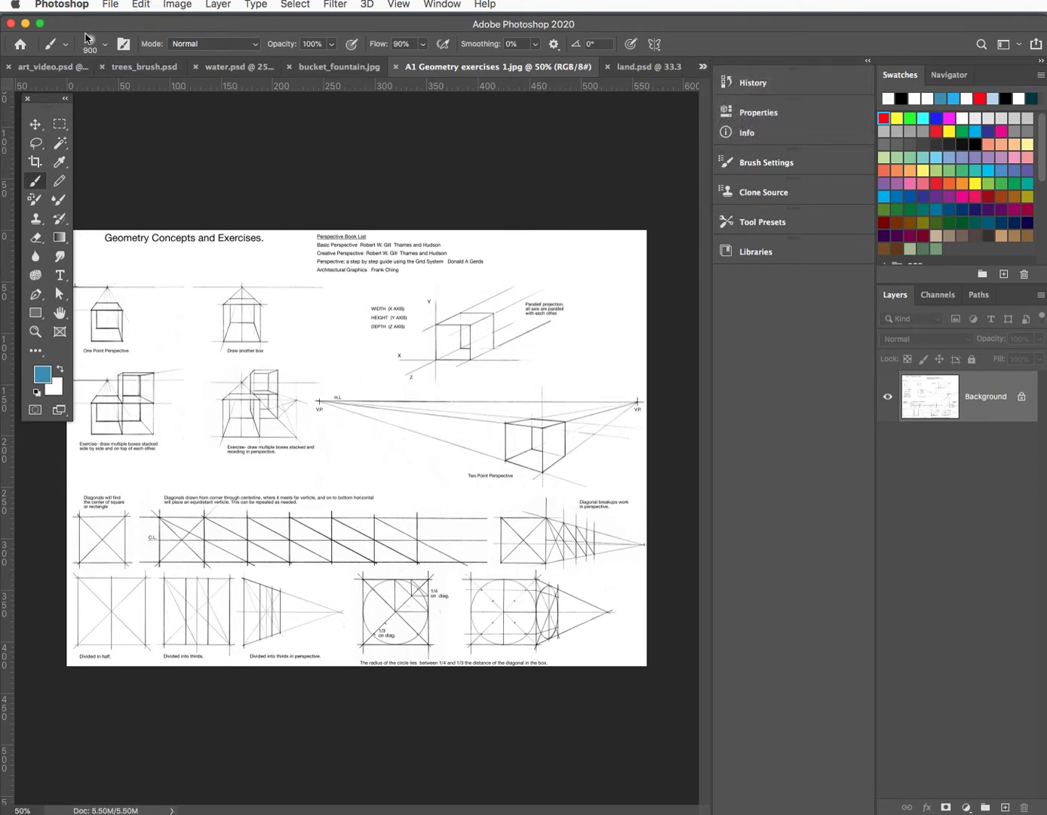
Open clouds.psd from the working folder inside dm50dm5022
left_click(113, 6)
left_click(115, 33)
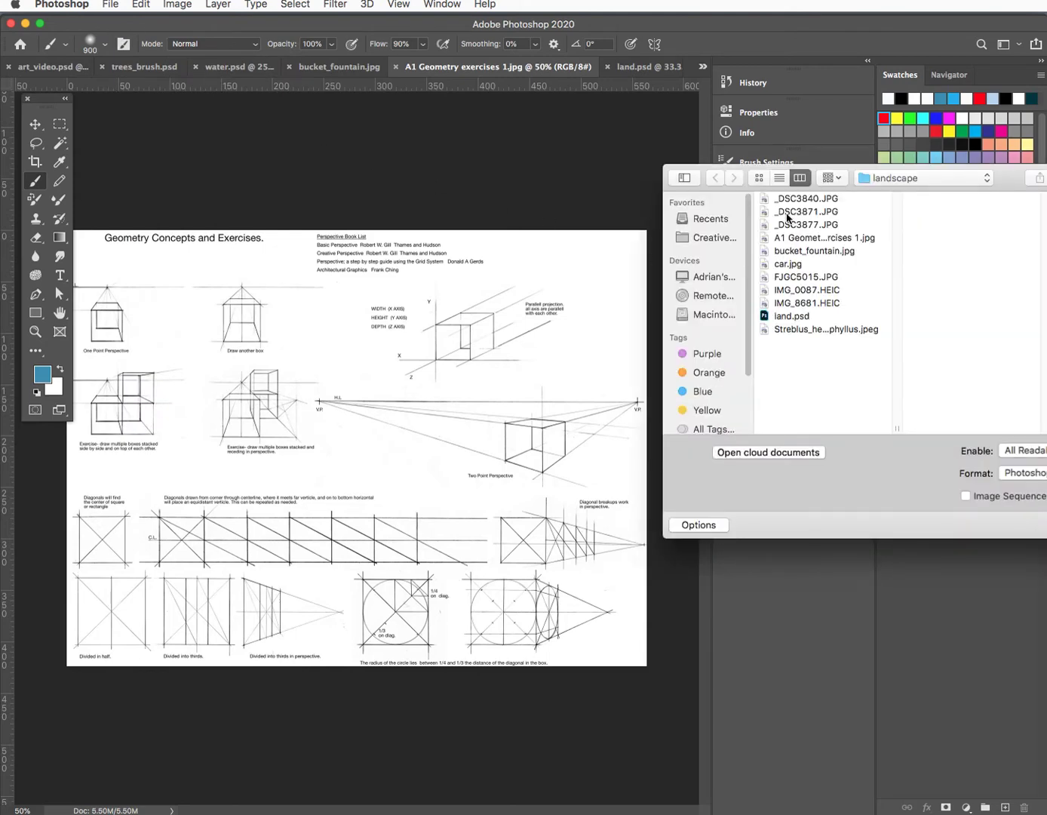
left_click(906, 183)
left_click(907, 194)
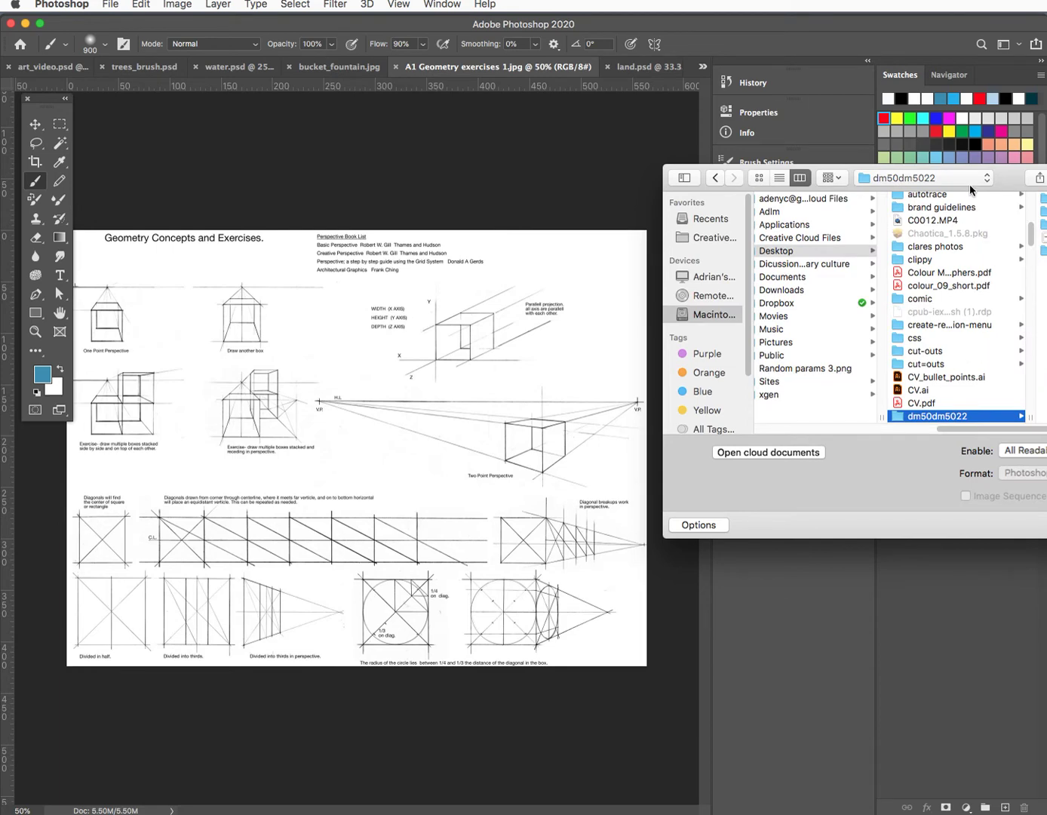
left_click(932, 256)
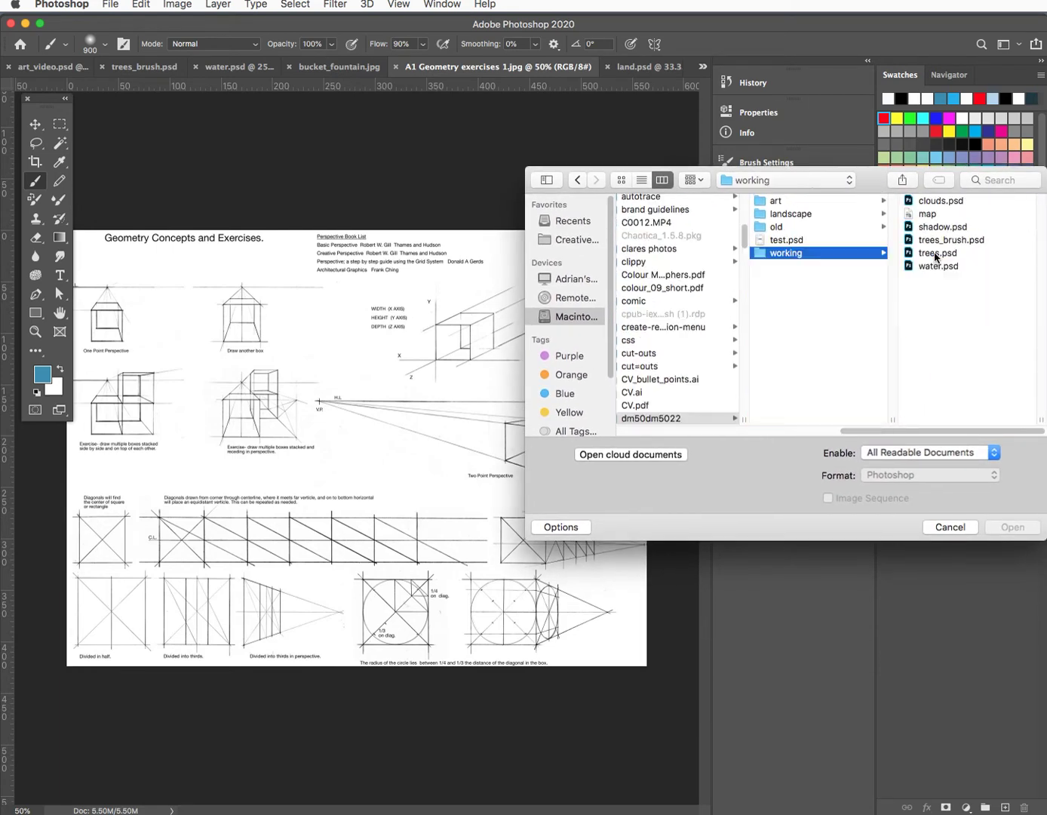
left_click(939, 200)
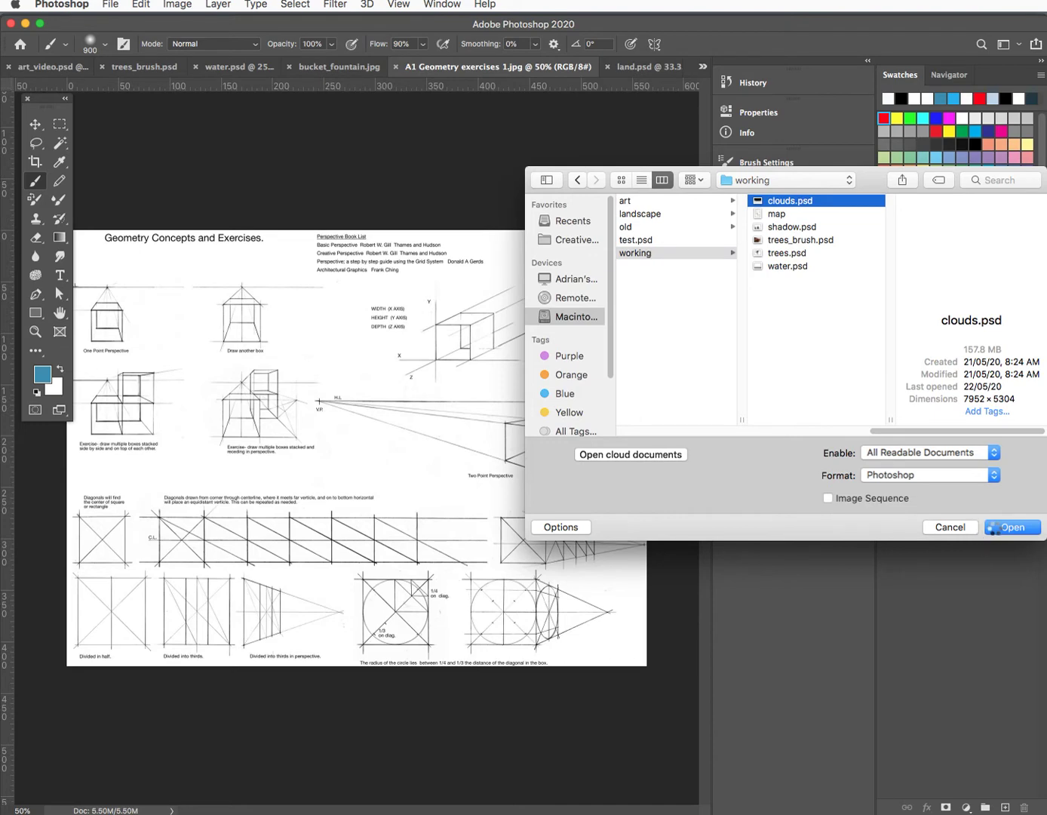
left_click(993, 526)
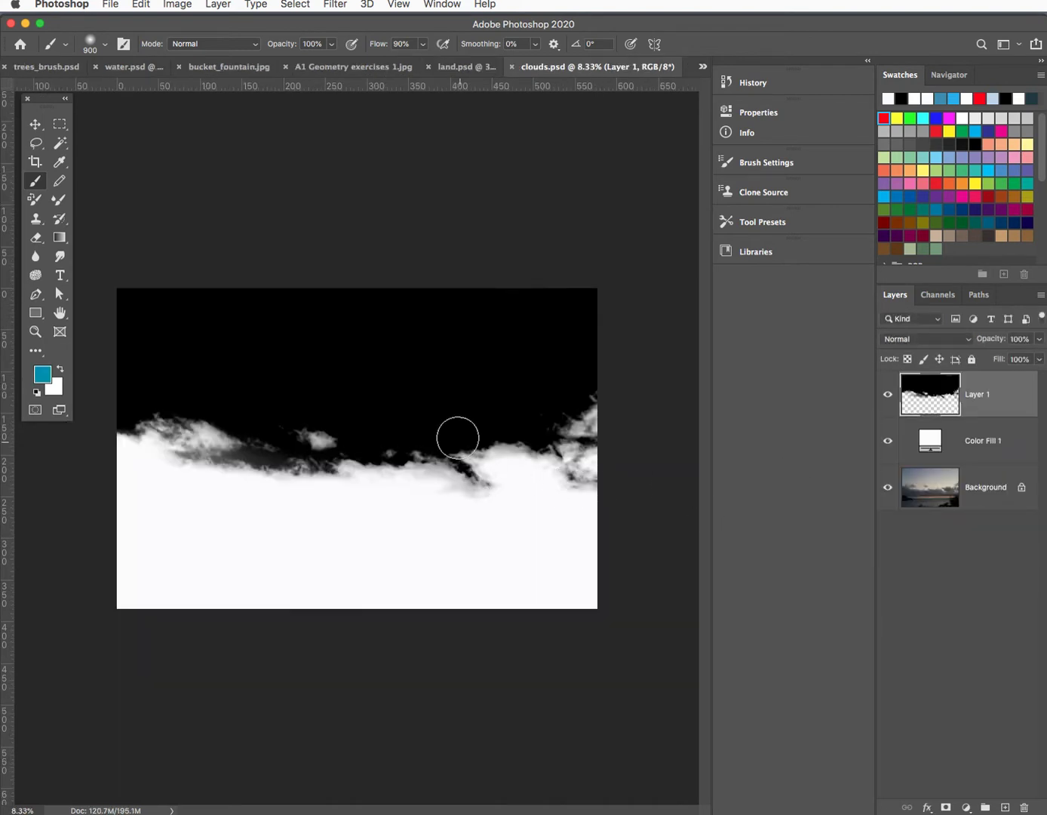
Delete Layer 1 and Color Fill 1 from clouds.psd, keeping only the Background photo
left_click(887, 393)
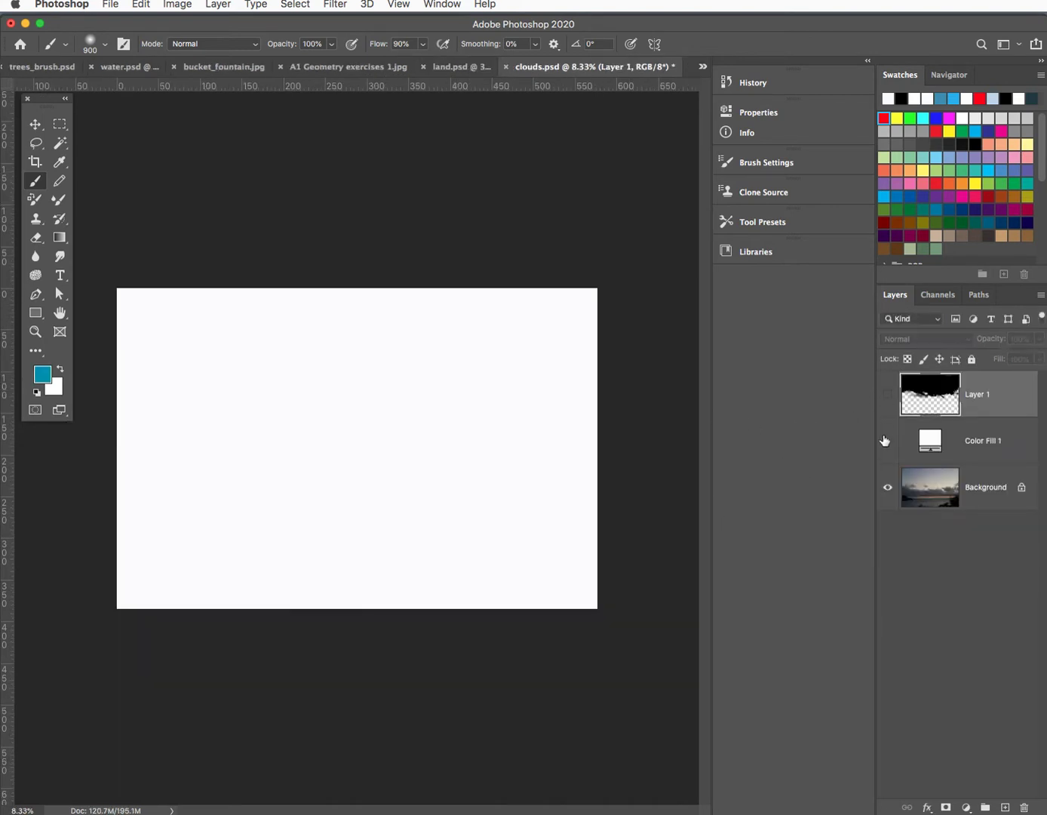
left_click(887, 442)
left_click_drag(931, 411, 1023, 806)
double_click(931, 393)
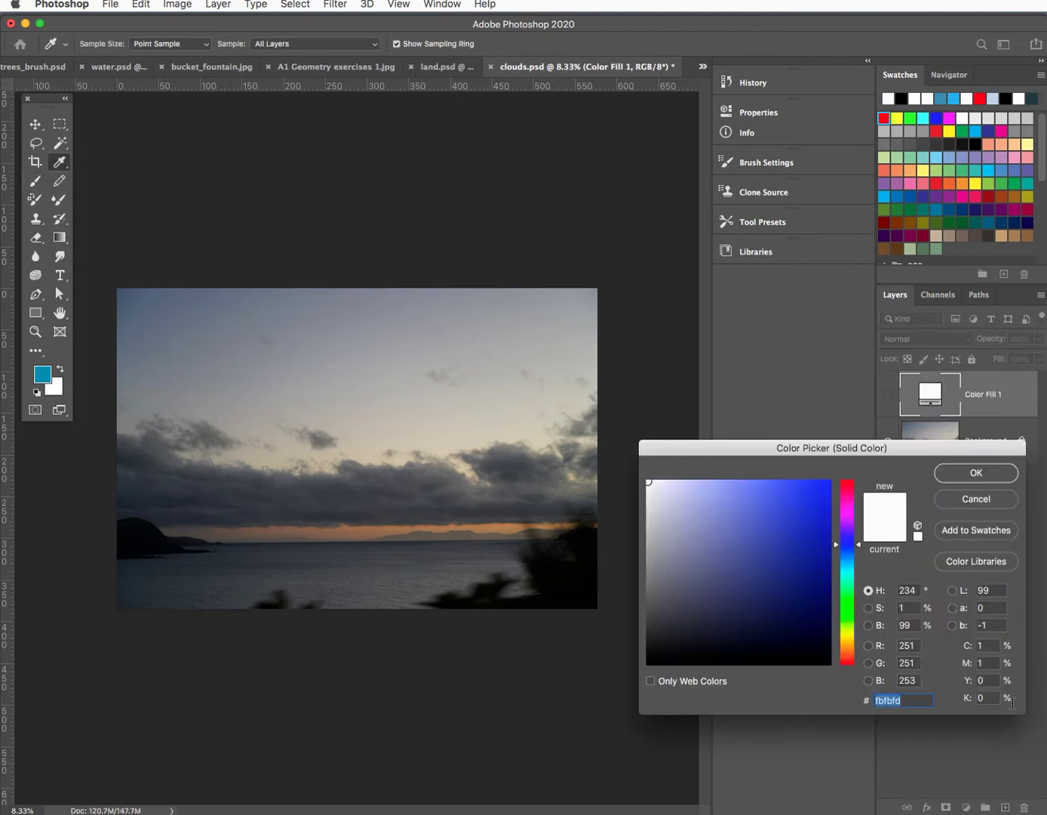
left_click(980, 503)
mouse_move(931, 396)
left_mouse_down()
mouse_move(1027, 735)
mouse_move(1024, 807)
left_mouse_up()
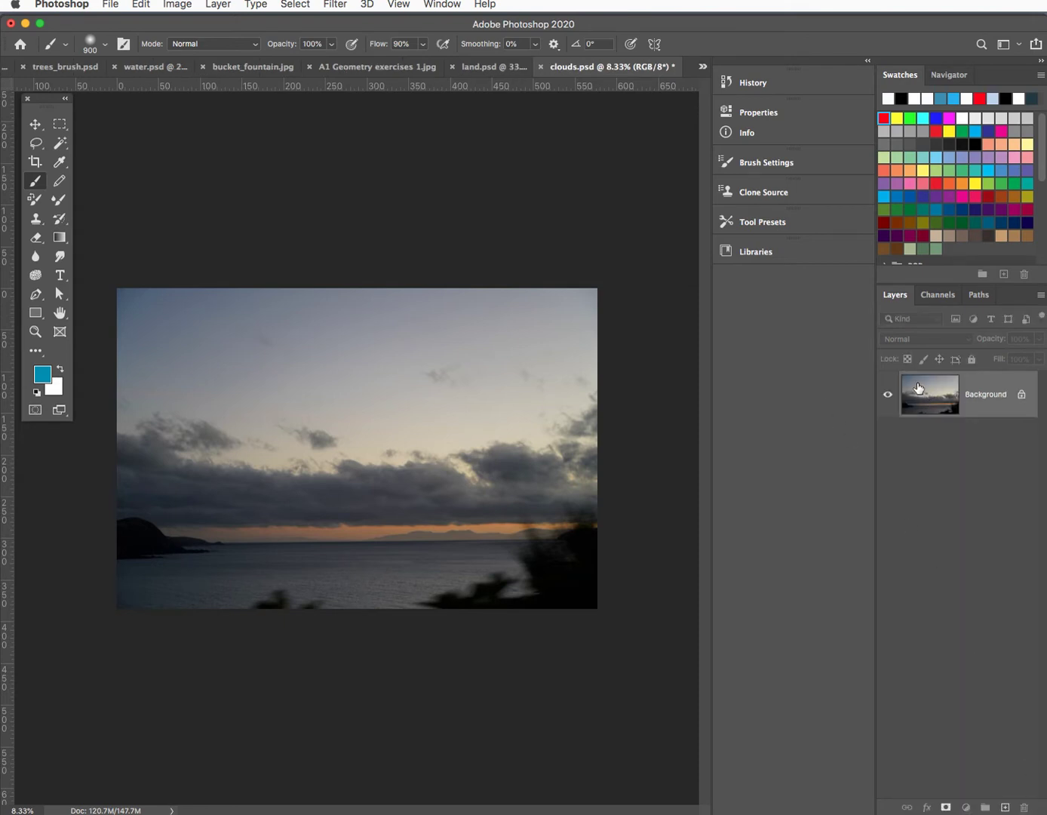
Copy the entire Background photo and paste it into a new alpha channel
key("super+a")
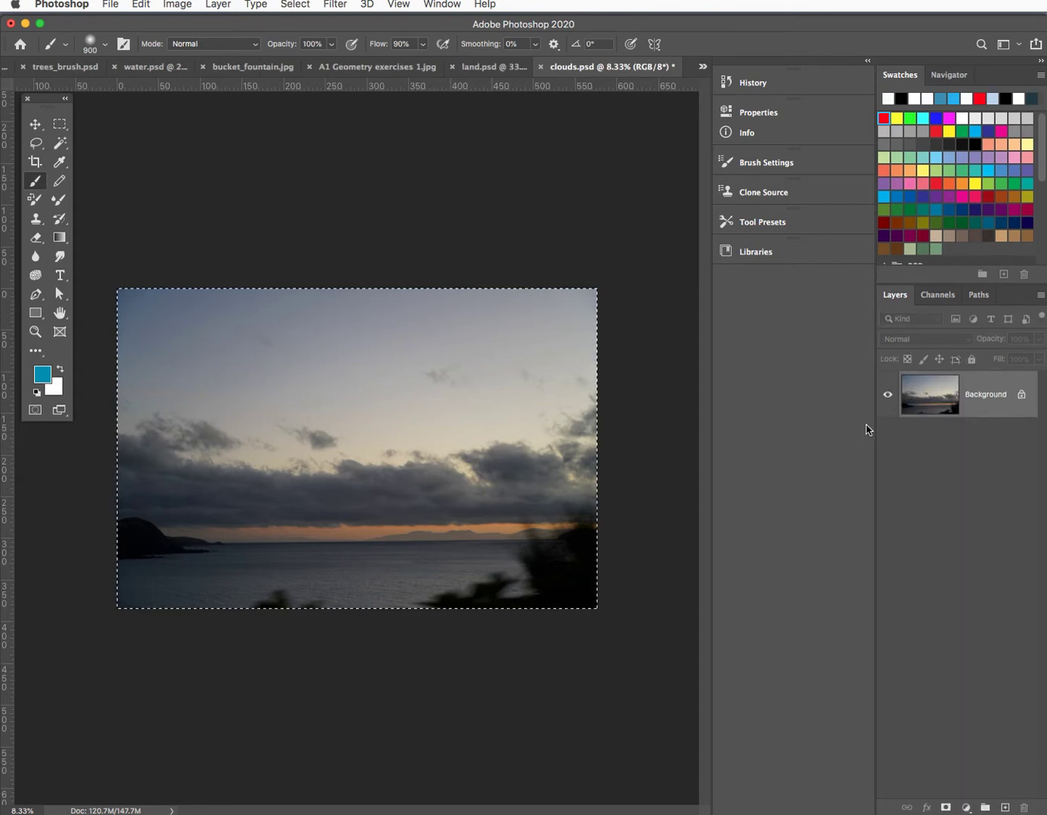
key("super+c")
double_click(952, 305)
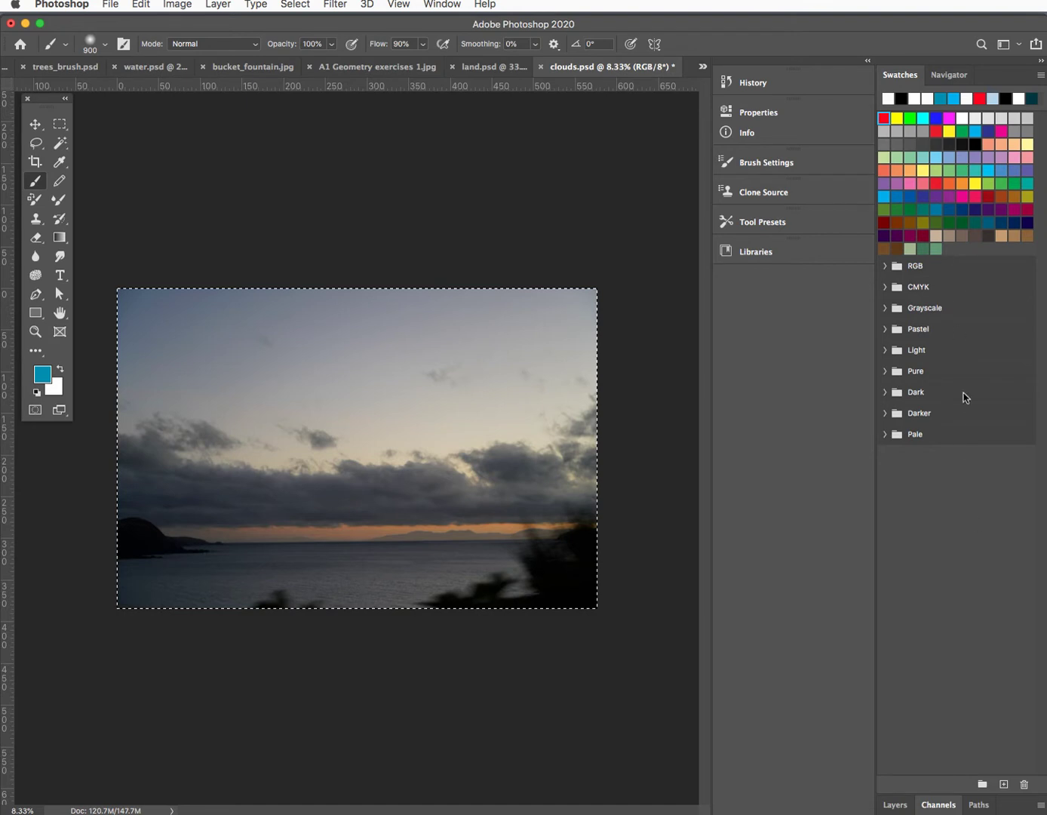
left_click(939, 807)
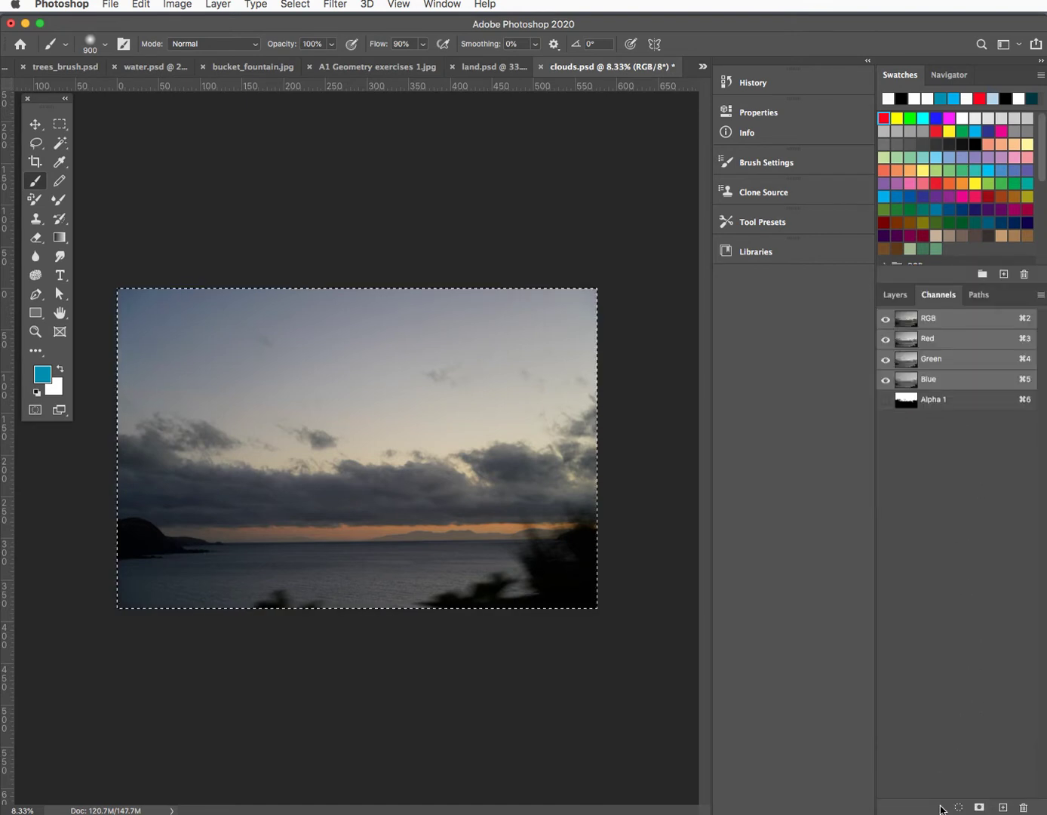
left_click(1003, 808)
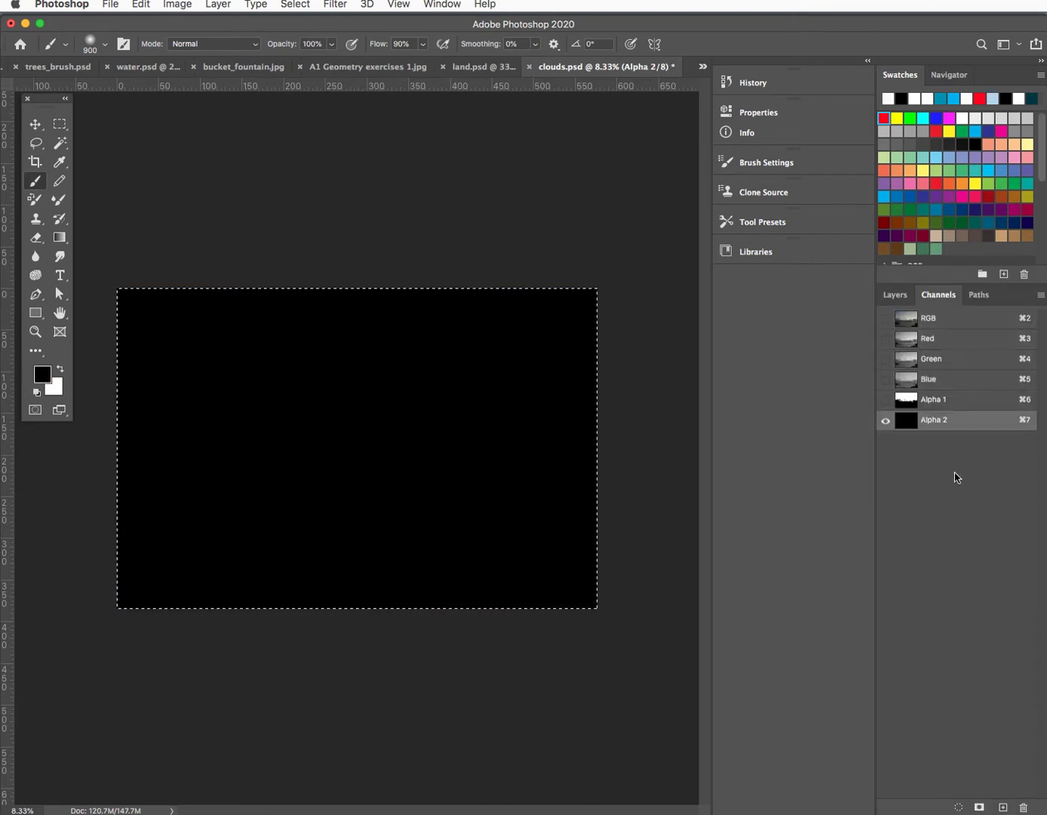
key("super+v")
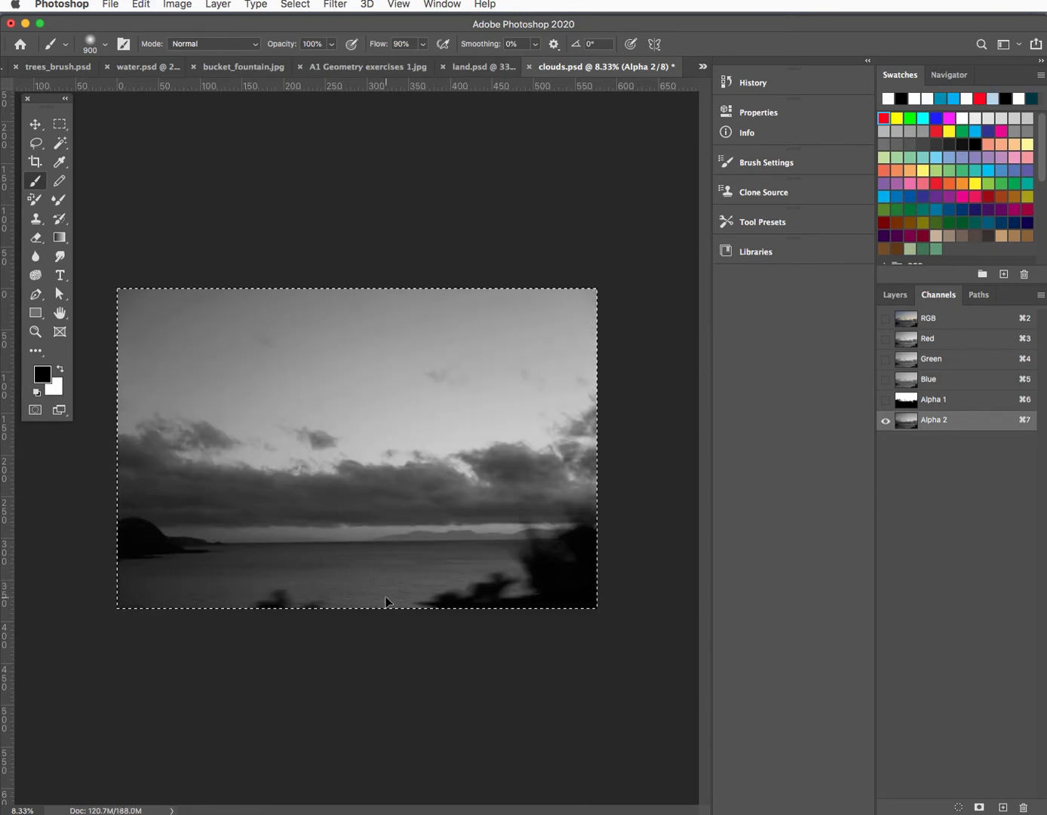
Increase the Alpha 2 channel's contrast with Levels, setting the black input to 13 and the white input to 175
key("super+l")
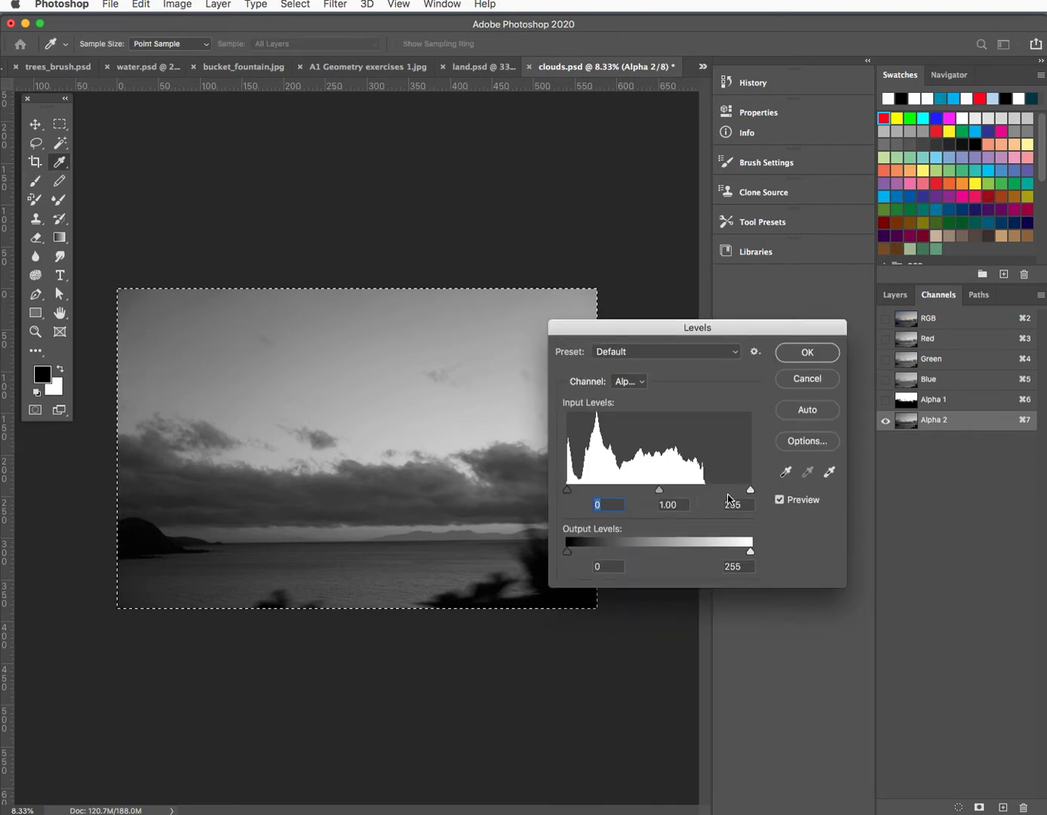
left_click_drag(749, 491, 693, 491)
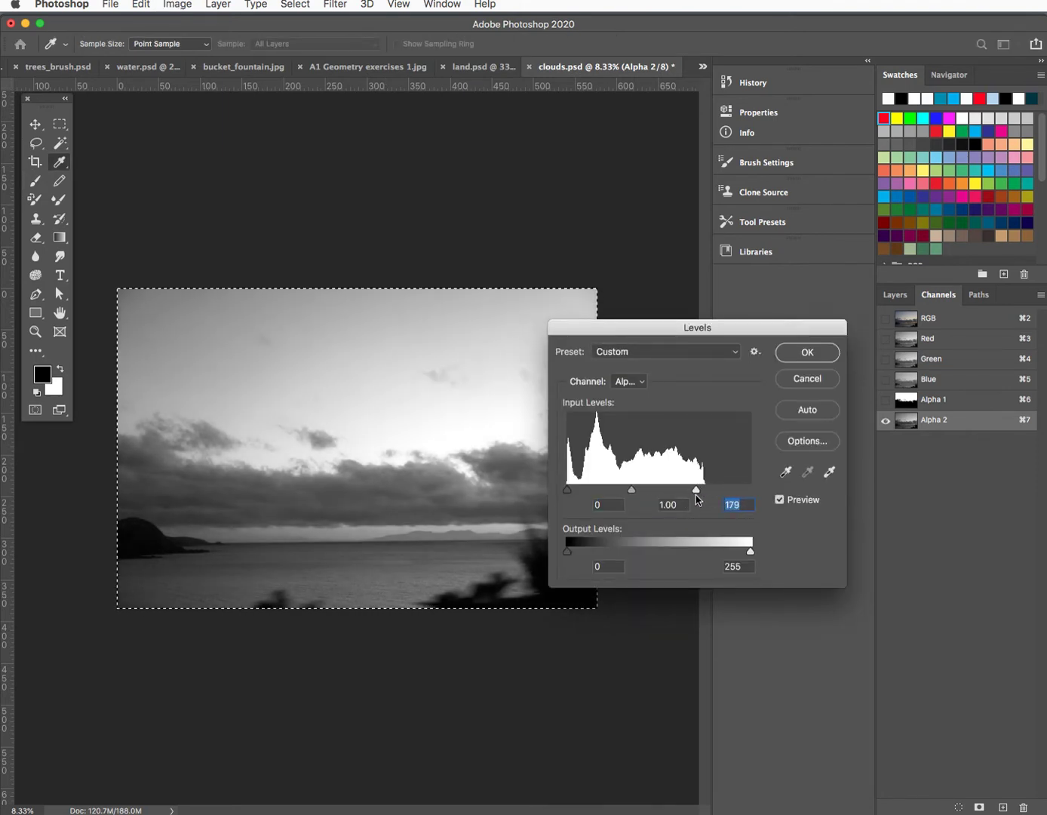
mouse_move(568, 494)
left_mouse_down()
mouse_move(579, 496)
mouse_move(567, 494)
left_mouse_up()
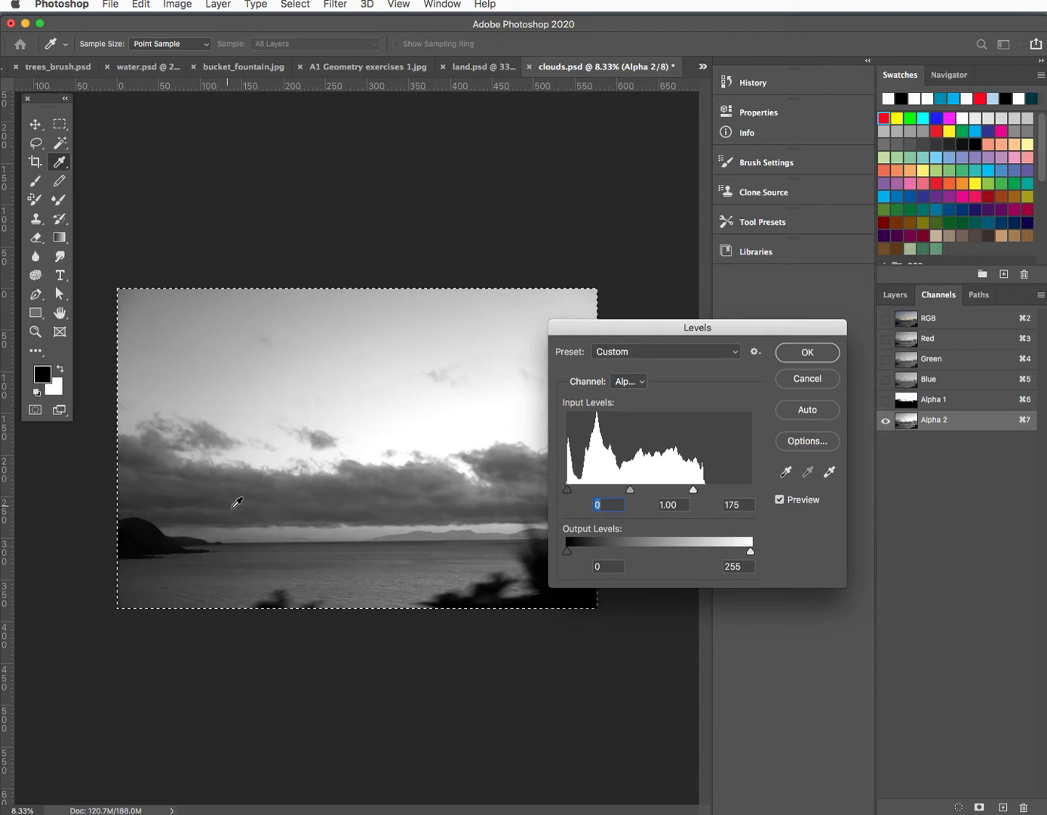
left_click_drag(575, 494, 601, 496)
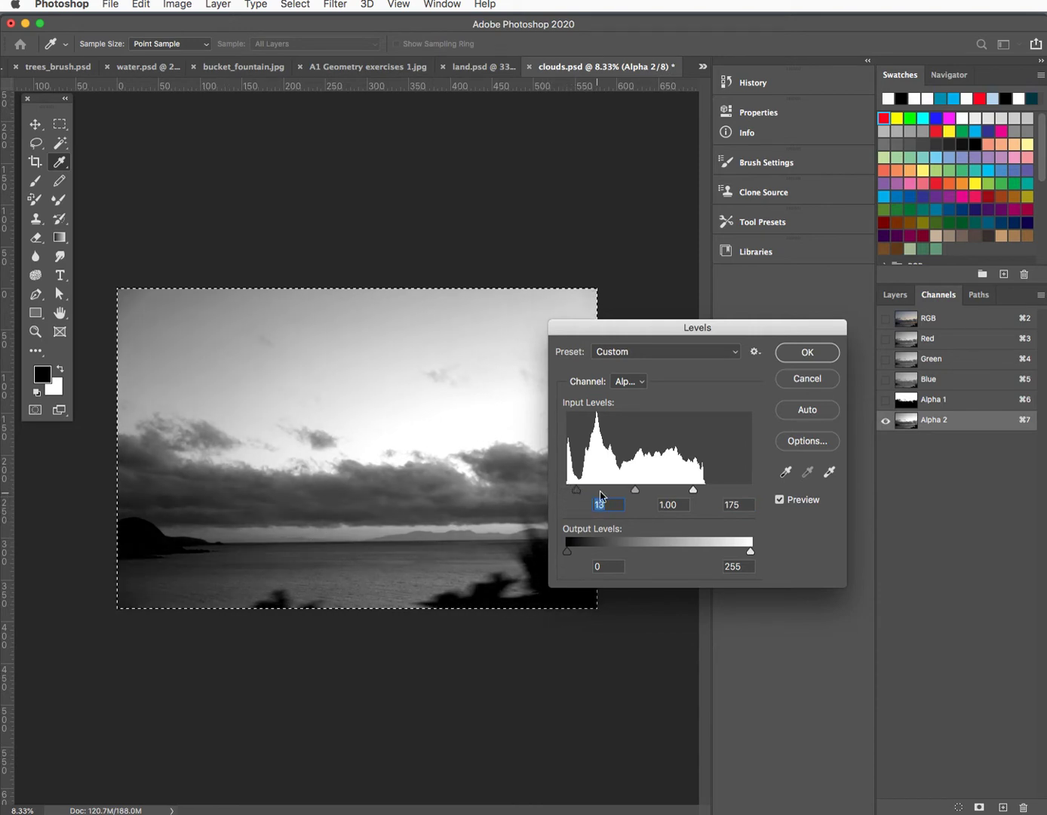
left_click(801, 354)
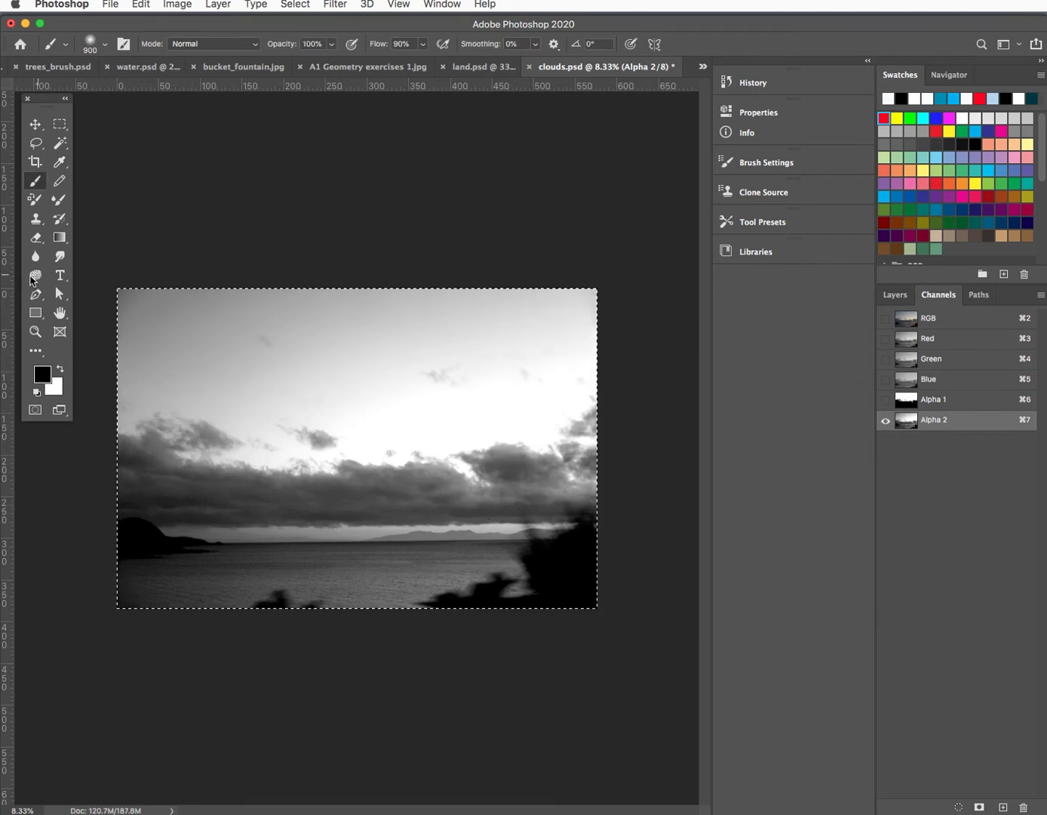
Dodge the sky's highlights to white on Alpha 2, raising the exposure to 92% and enlarging the brush to 2000 px
left_click(35, 350)
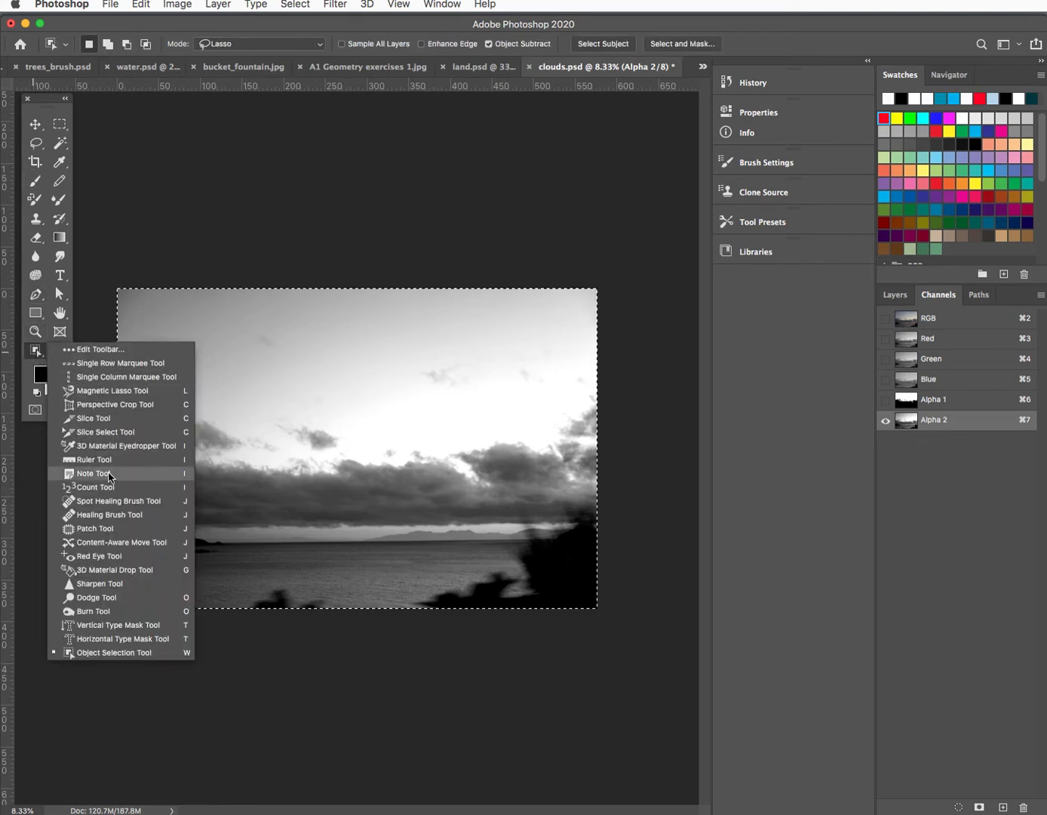
left_click(92, 598)
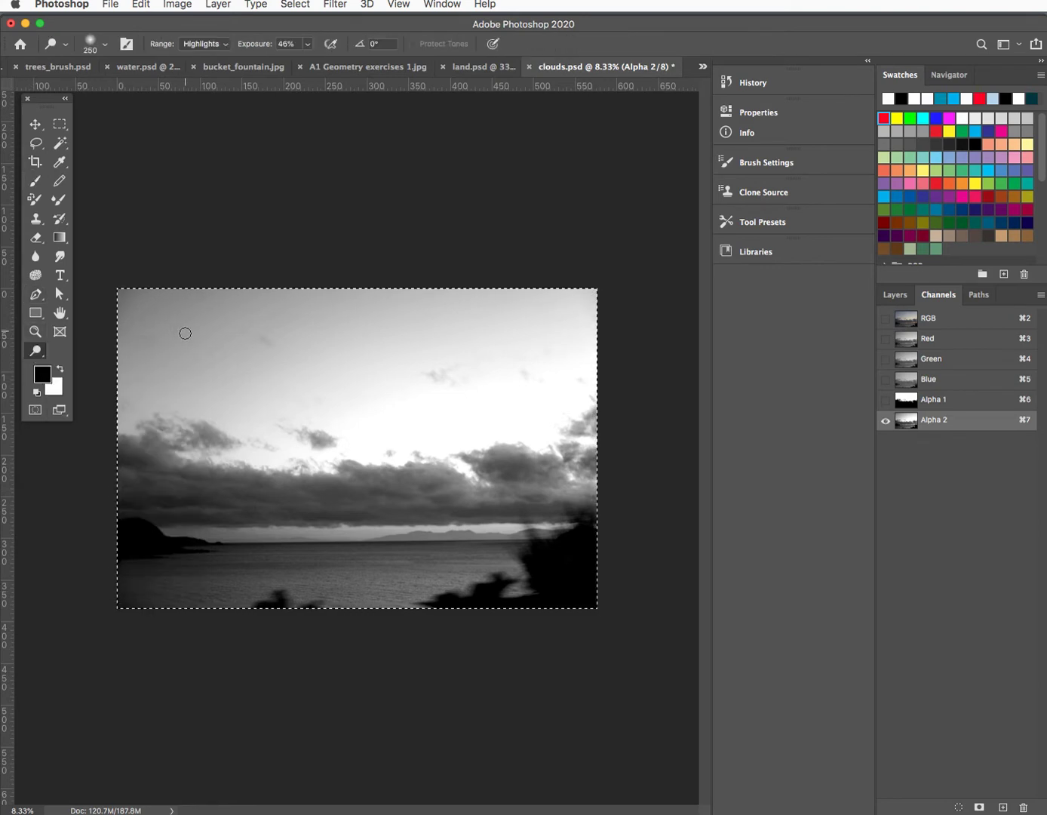
key("bracketright")
key("bracketright")
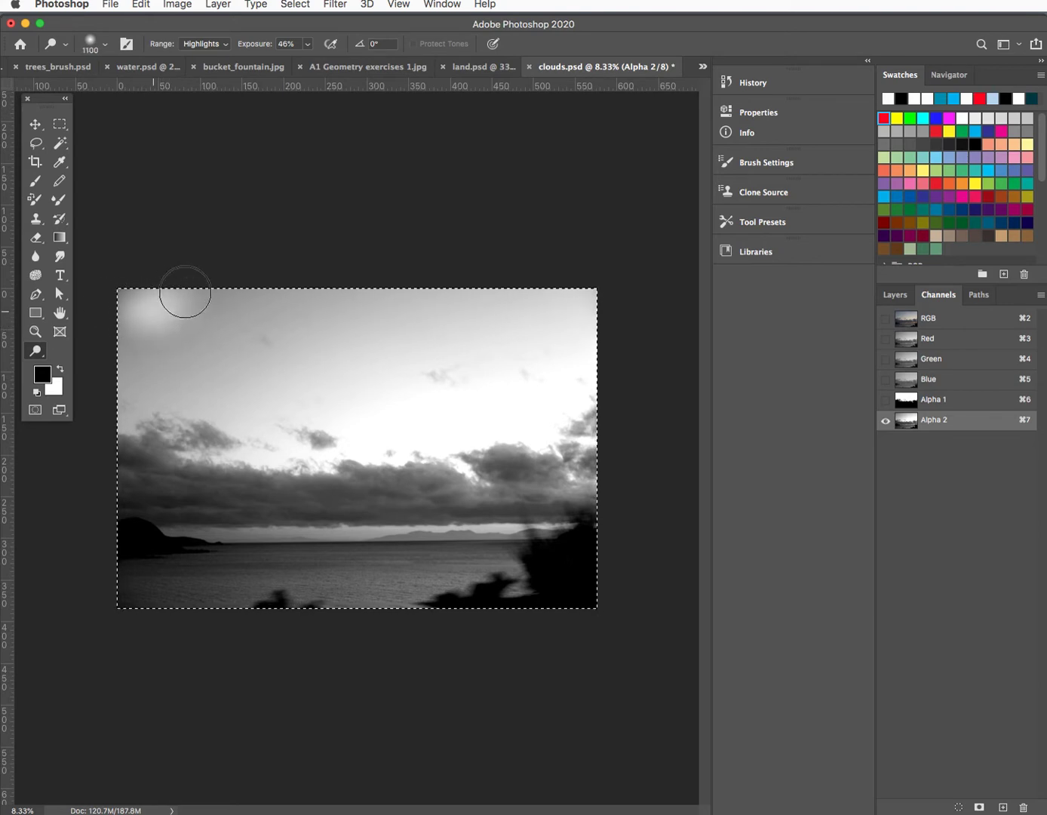
left_click(308, 43)
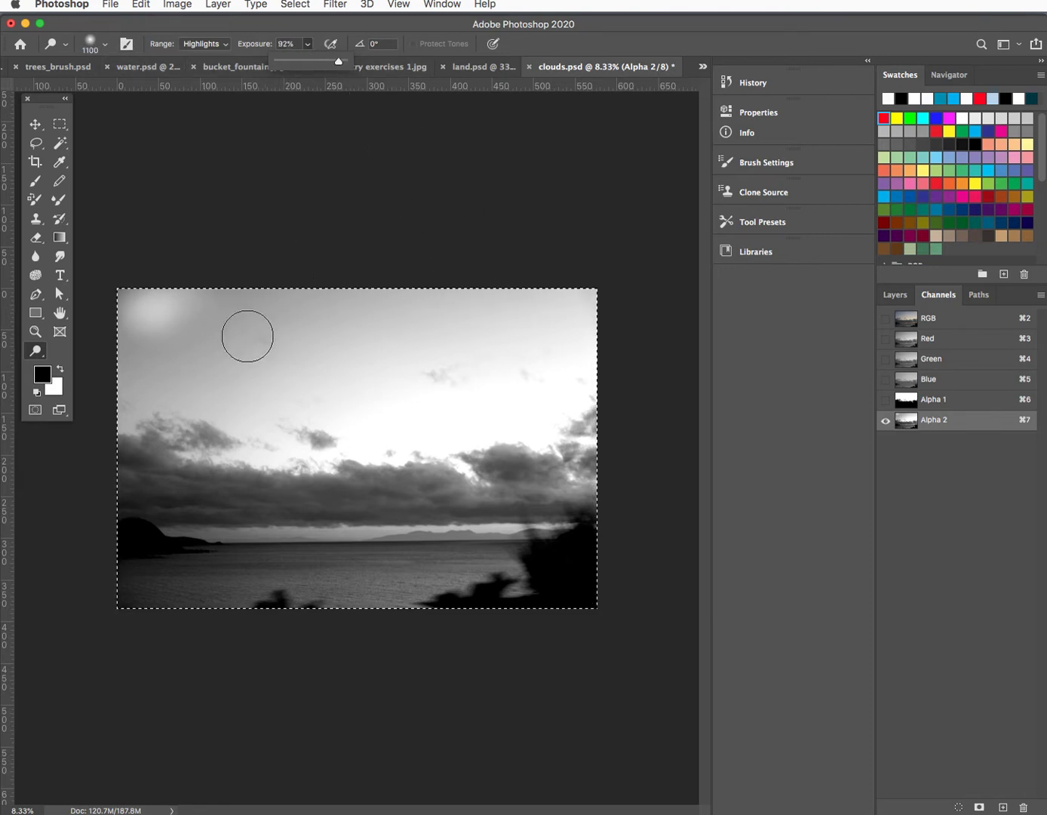
key("bracketright")
key("bracketright")
key("bracketright")
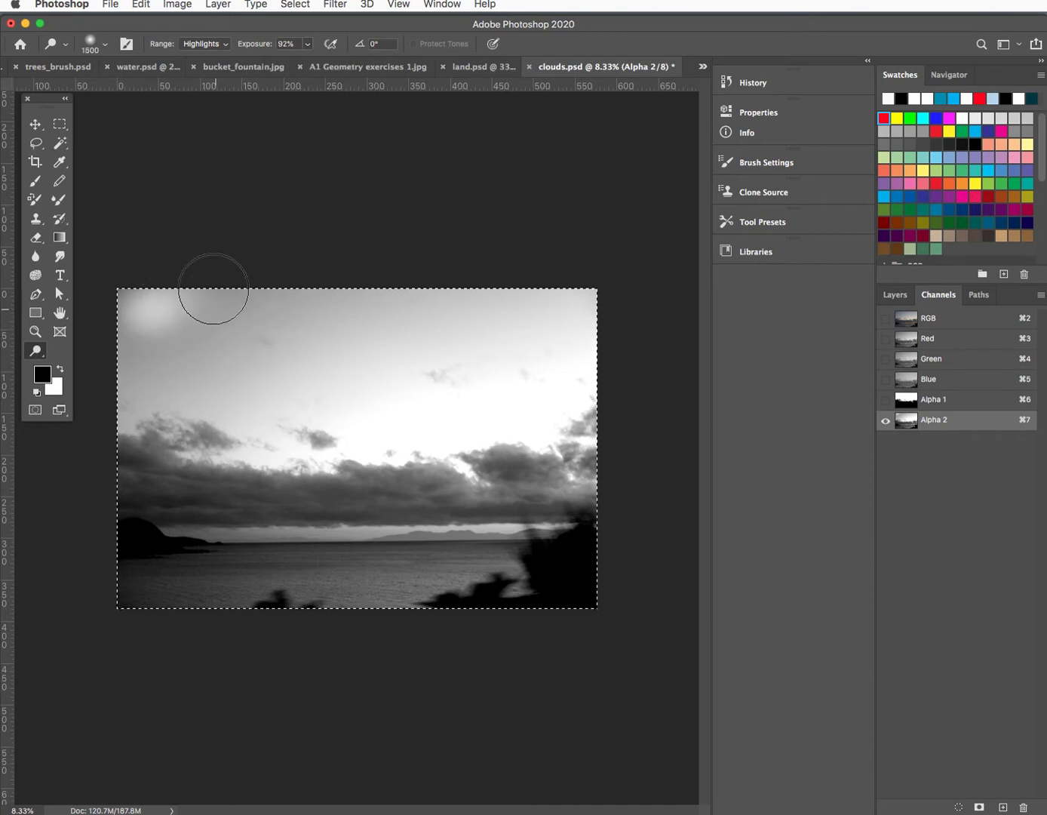
left_click_drag(199, 290, 157, 286)
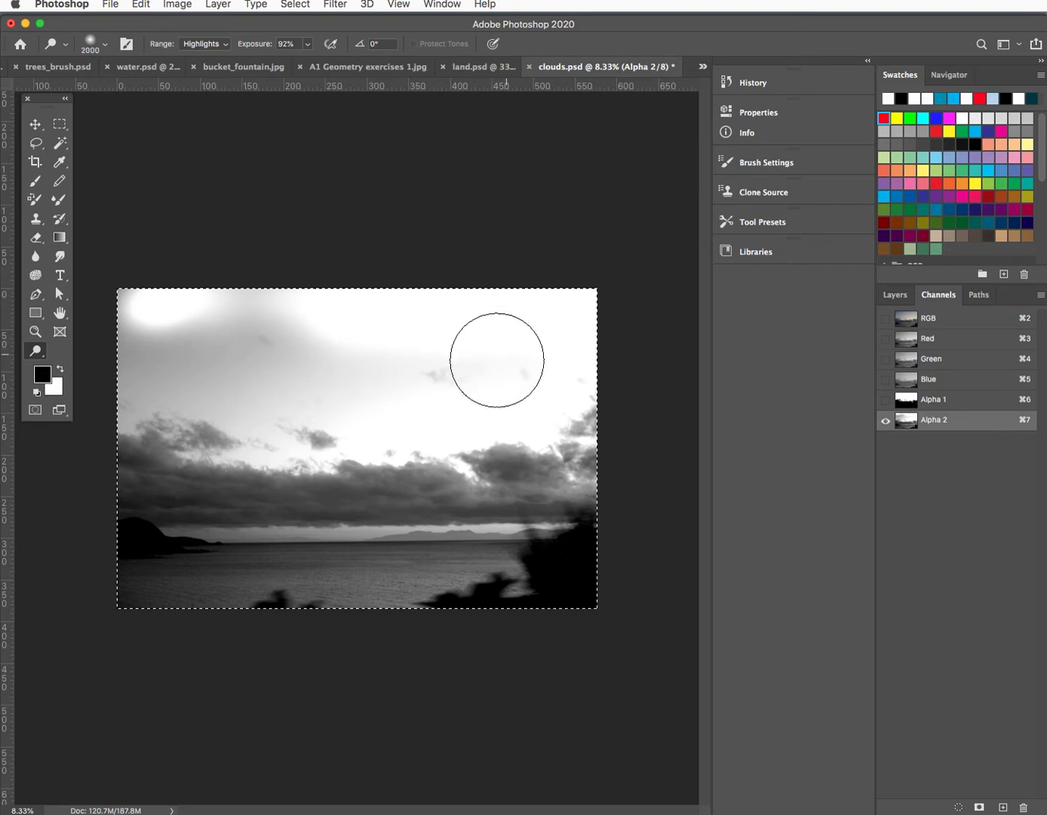
mouse_move(330, 363)
left_mouse_down()
mouse_move(120, 306)
mouse_move(108, 318)
mouse_move(116, 306)
mouse_move(165, 353)
mouse_move(156, 383)
mouse_move(335, 371)
mouse_move(155, 335)
mouse_move(268, 339)
mouse_move(132, 369)
mouse_move(219, 390)
mouse_move(183, 411)
mouse_move(406, 402)
mouse_move(376, 406)
mouse_move(315, 435)
left_mouse_up()
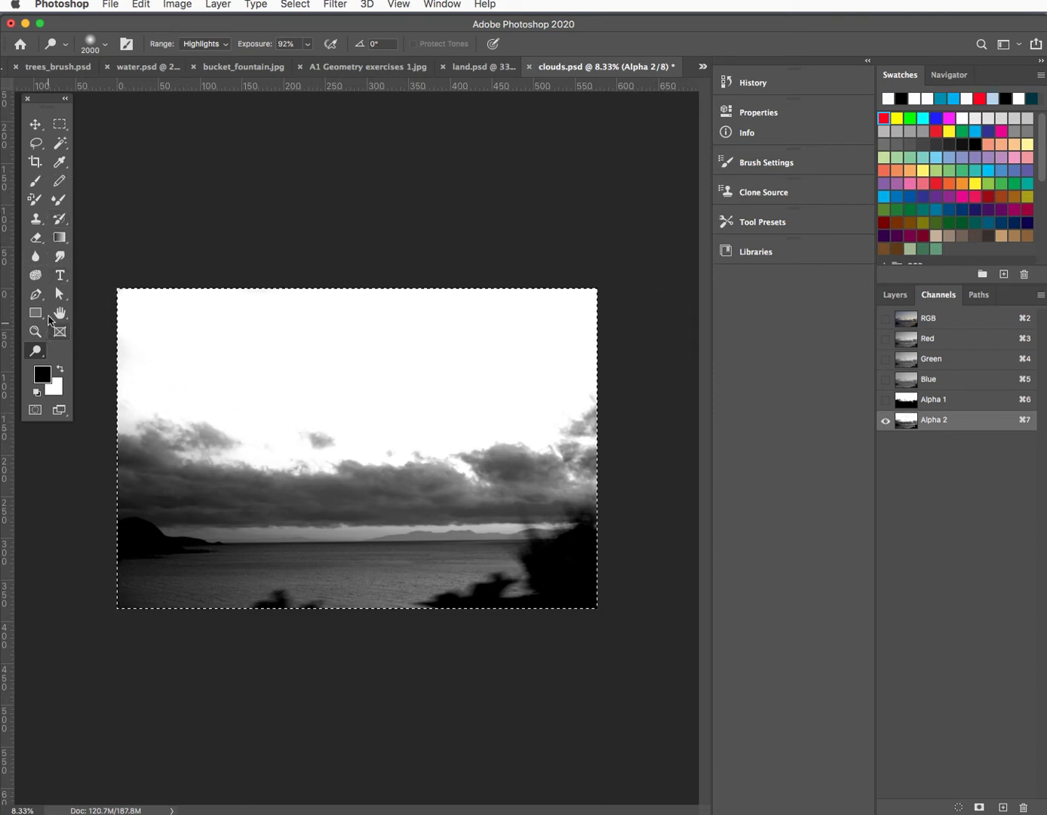
Burn the shadows across the sea, land and lower clouds to black on Alpha 2 at 100% exposure, enlarging the brush to 1400 px
right_click(41, 353)
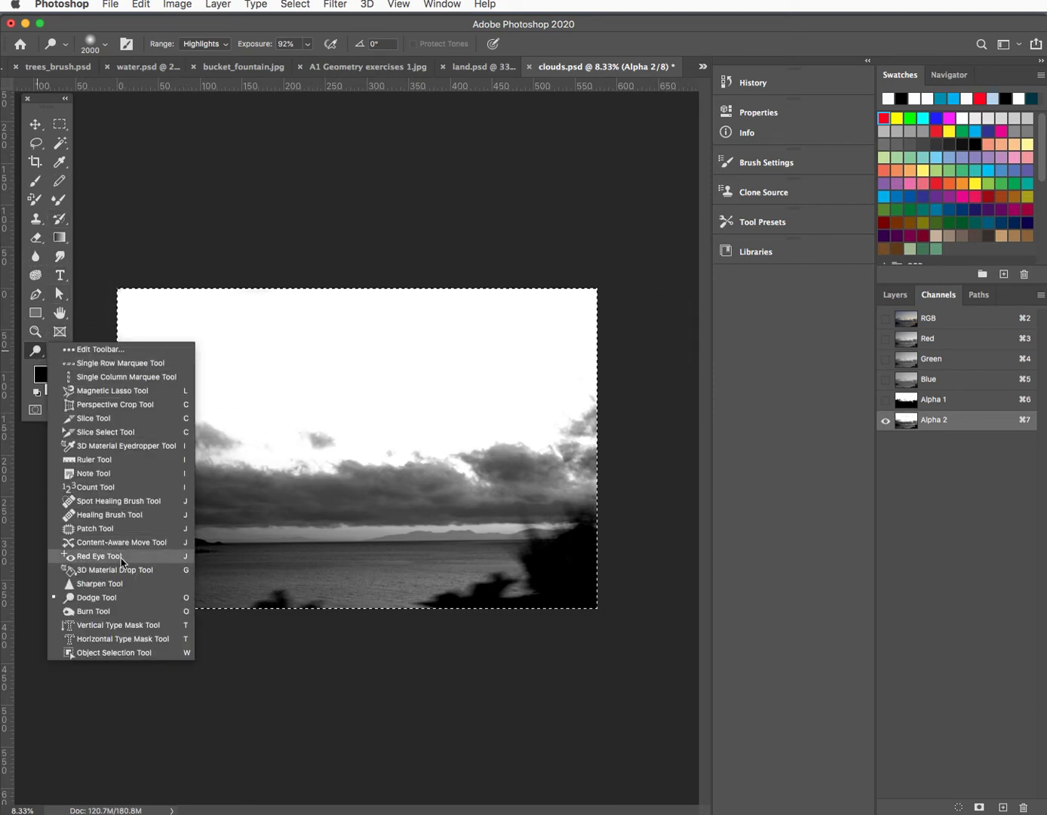
left_click(93, 611)
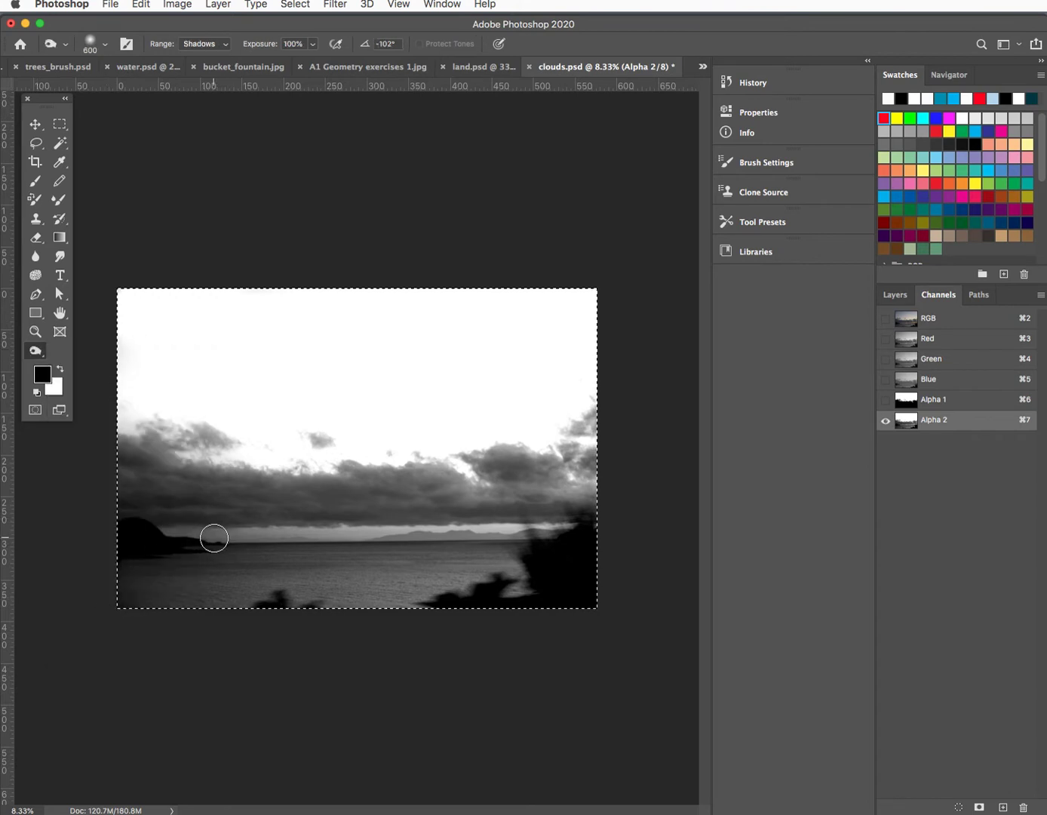
key("bracketright")
key("bracketright")
key("bracketright")
key("bracketright")
key("bracketright")
key("bracketright")
key("bracketright")
key("bracketright")
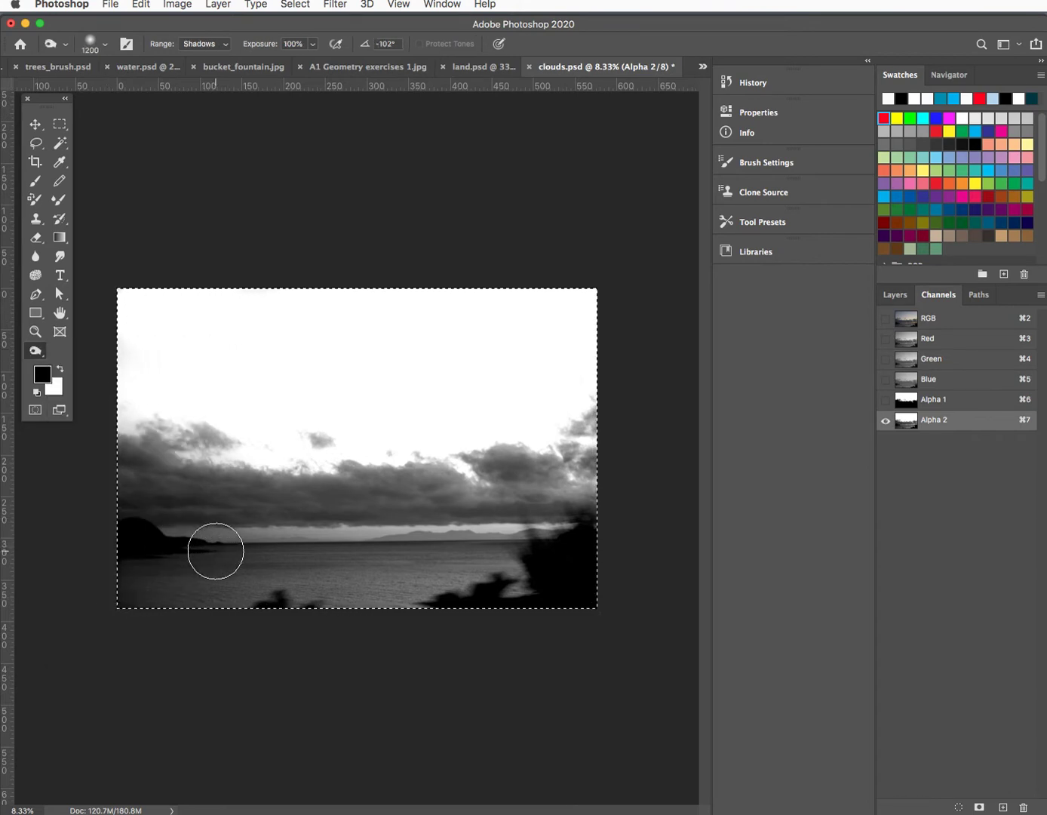
mouse_move(222, 567)
left_mouse_down()
mouse_move(105, 570)
mouse_move(521, 592)
mouse_move(226, 591)
mouse_move(611, 565)
mouse_move(139, 538)
mouse_move(594, 537)
mouse_move(338, 536)
mouse_move(564, 550)
mouse_move(479, 561)
mouse_move(379, 554)
mouse_move(538, 542)
left_mouse_up()
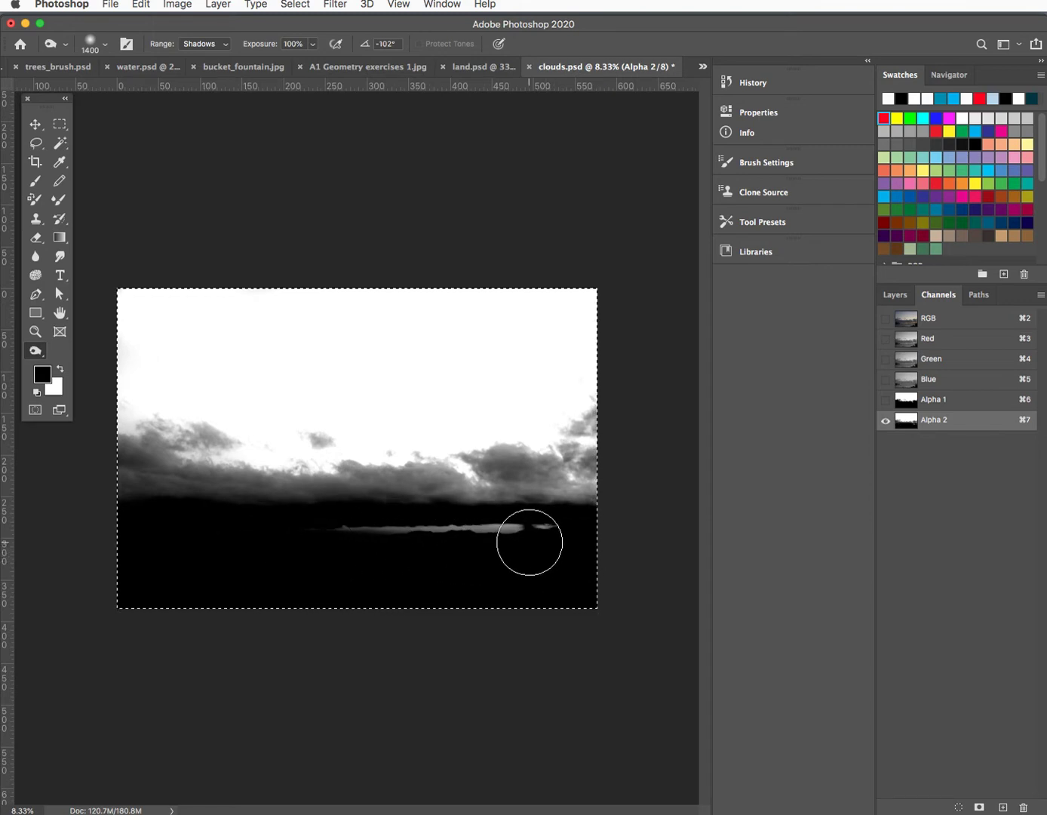
Lower the Burn tool's exposure to 22% and darken the lower cloud band's shadows on Alpha 2
left_click(315, 46)
left_click_drag(310, 62, 296, 65)
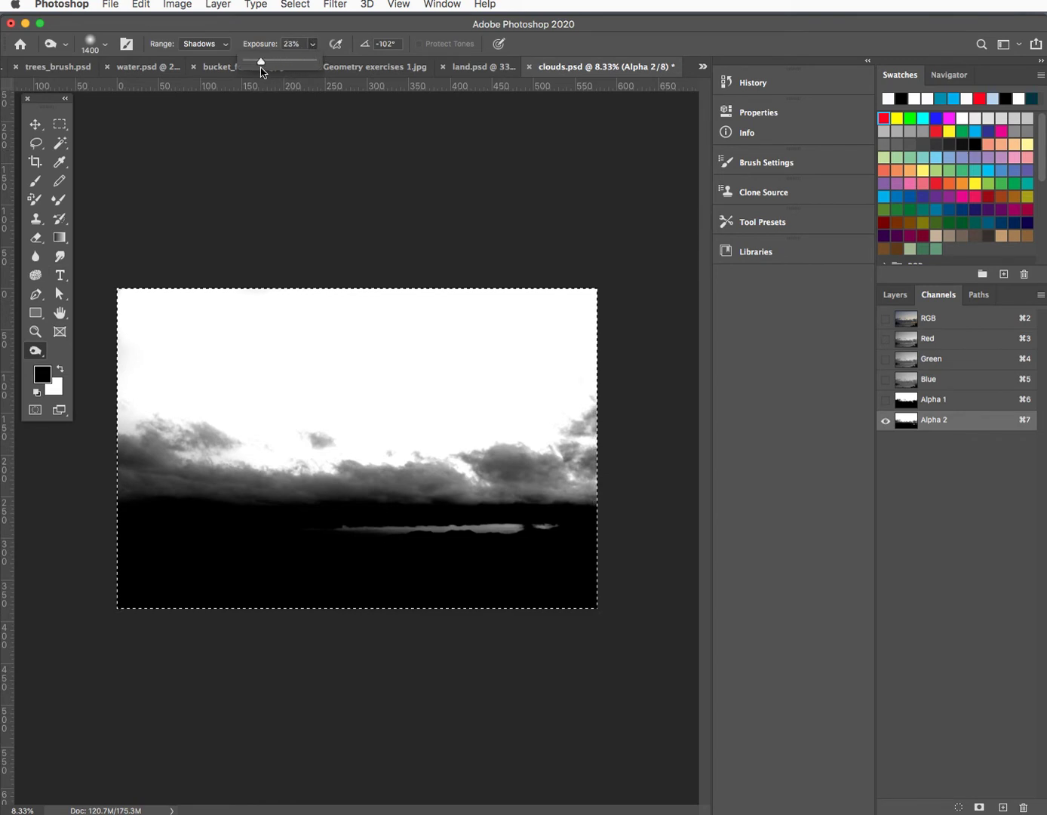
left_click(262, 28)
mouse_move(200, 519)
left_mouse_down()
mouse_move(191, 485)
mouse_move(146, 502)
mouse_move(502, 518)
mouse_move(465, 497)
mouse_move(586, 491)
mouse_move(520, 495)
mouse_move(524, 480)
mouse_move(567, 509)
mouse_move(539, 508)
mouse_move(355, 444)
left_mouse_up()
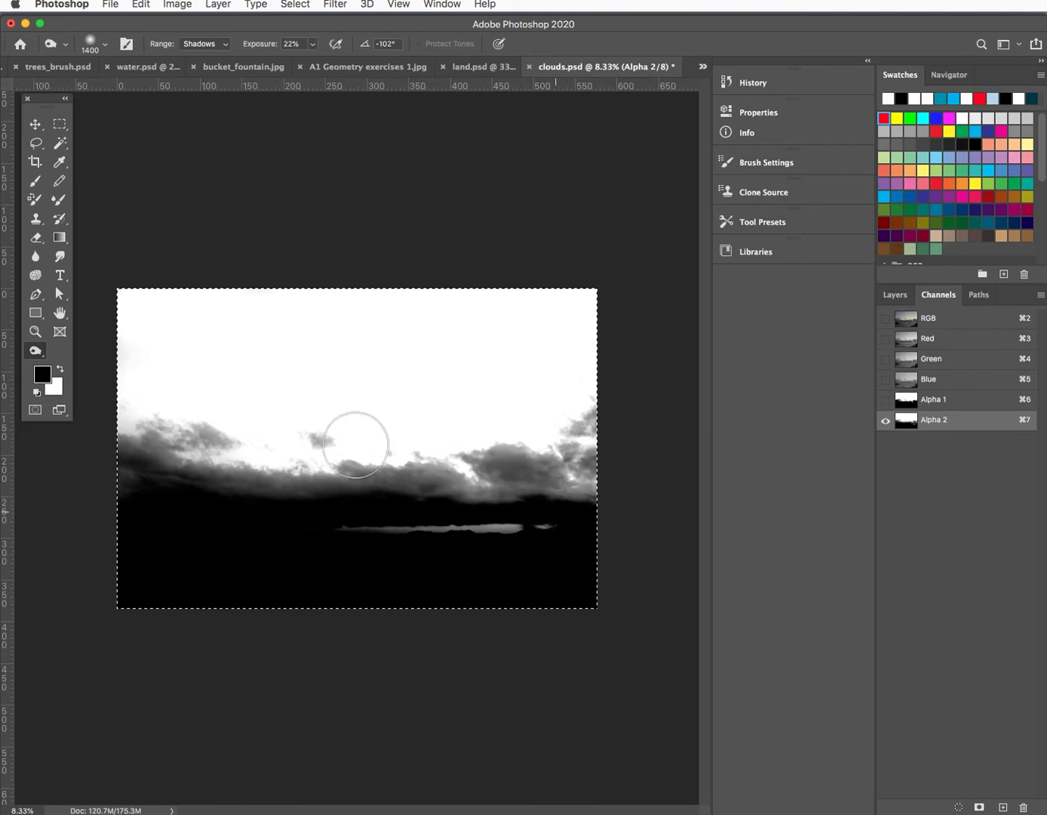
Paint the grey horizon streak black on the Alpha 2 channel with the Brush, and load the channel as a selection
left_click(30, 182)
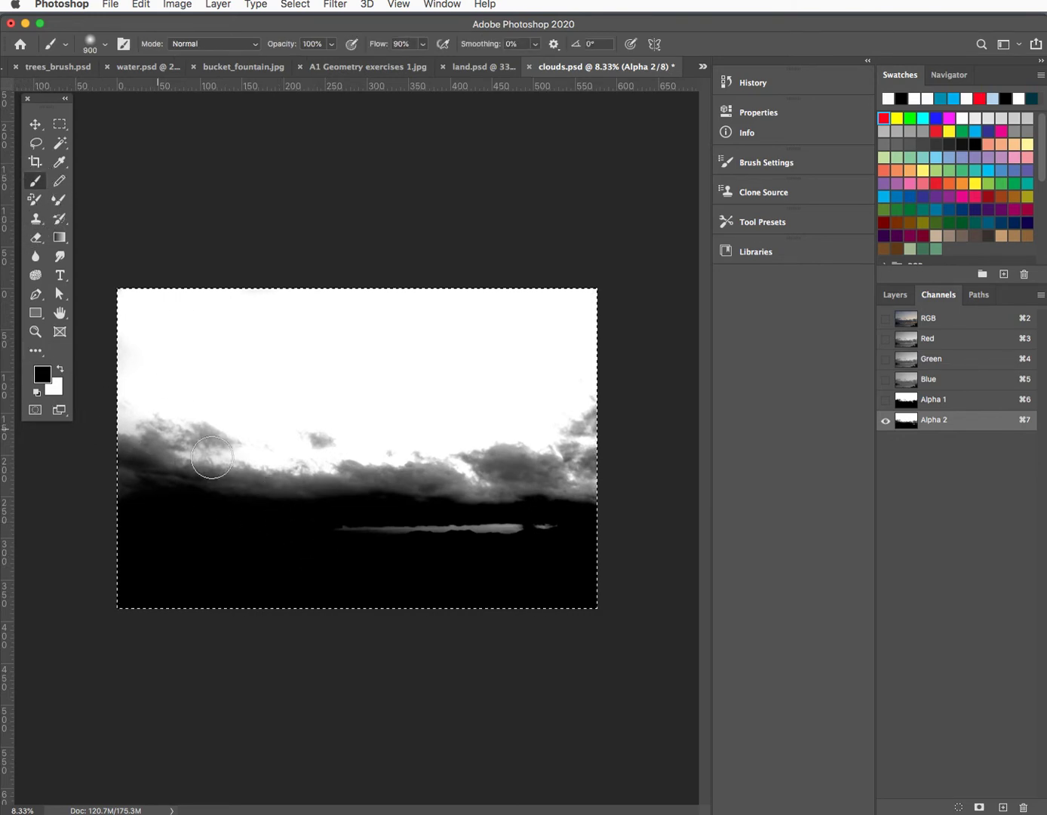
left_click_drag(363, 539, 570, 535)
left_click_drag(539, 533, 383, 538)
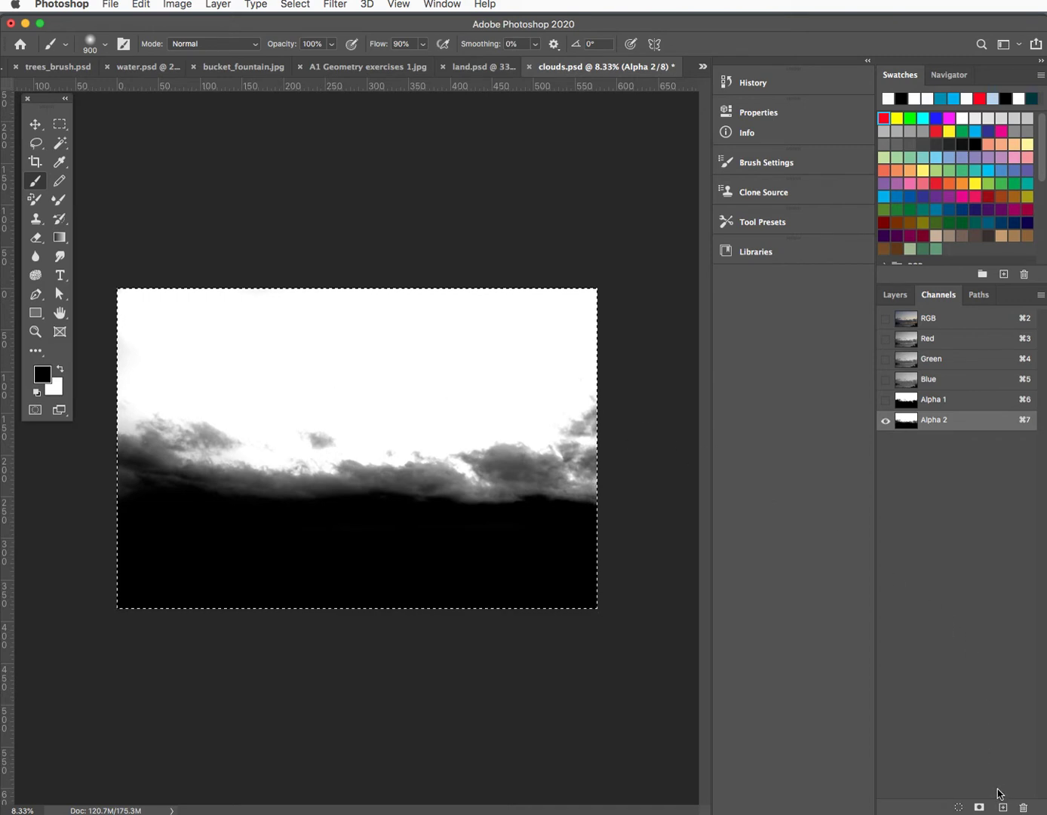
left_click(958, 808)
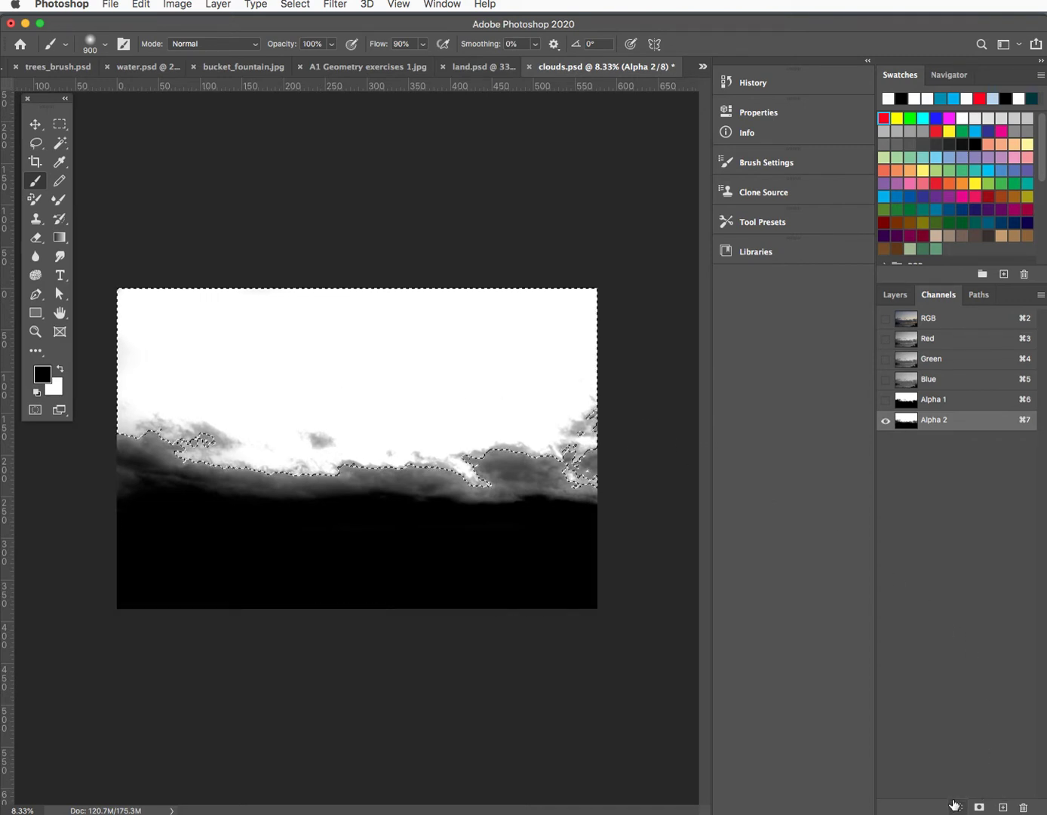
Try to mask the Background layer with the loaded sky selection
left_click(896, 295)
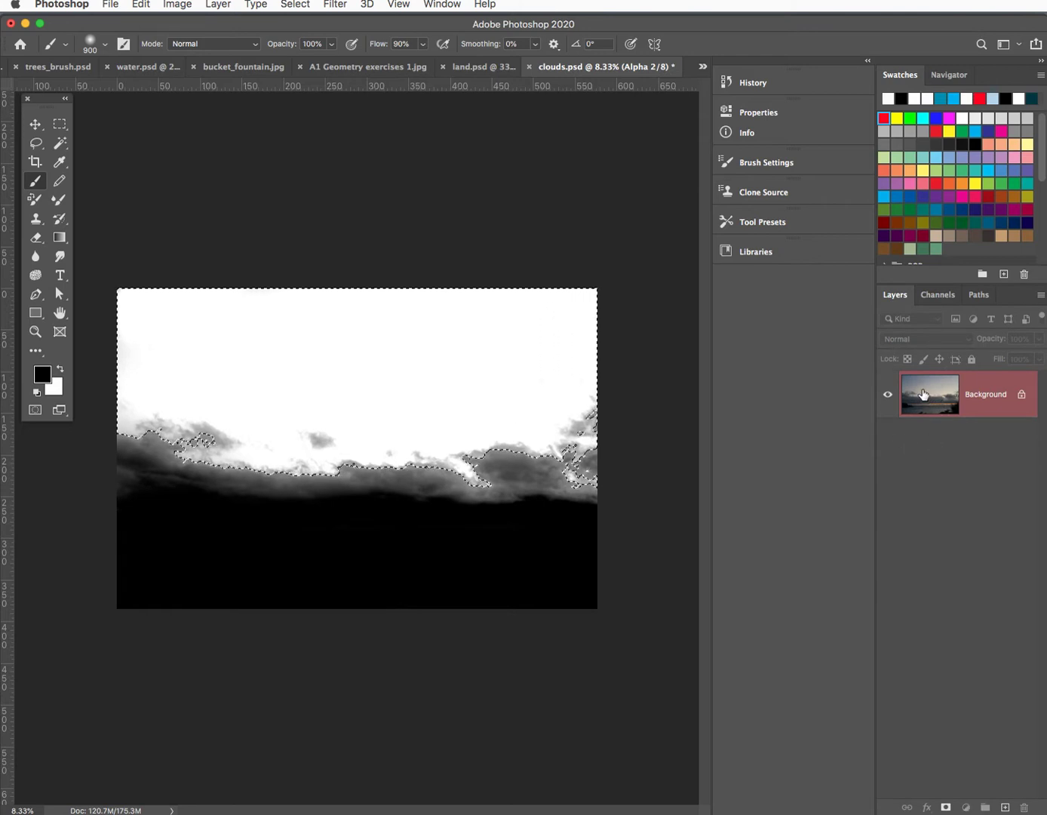
left_click(945, 807)
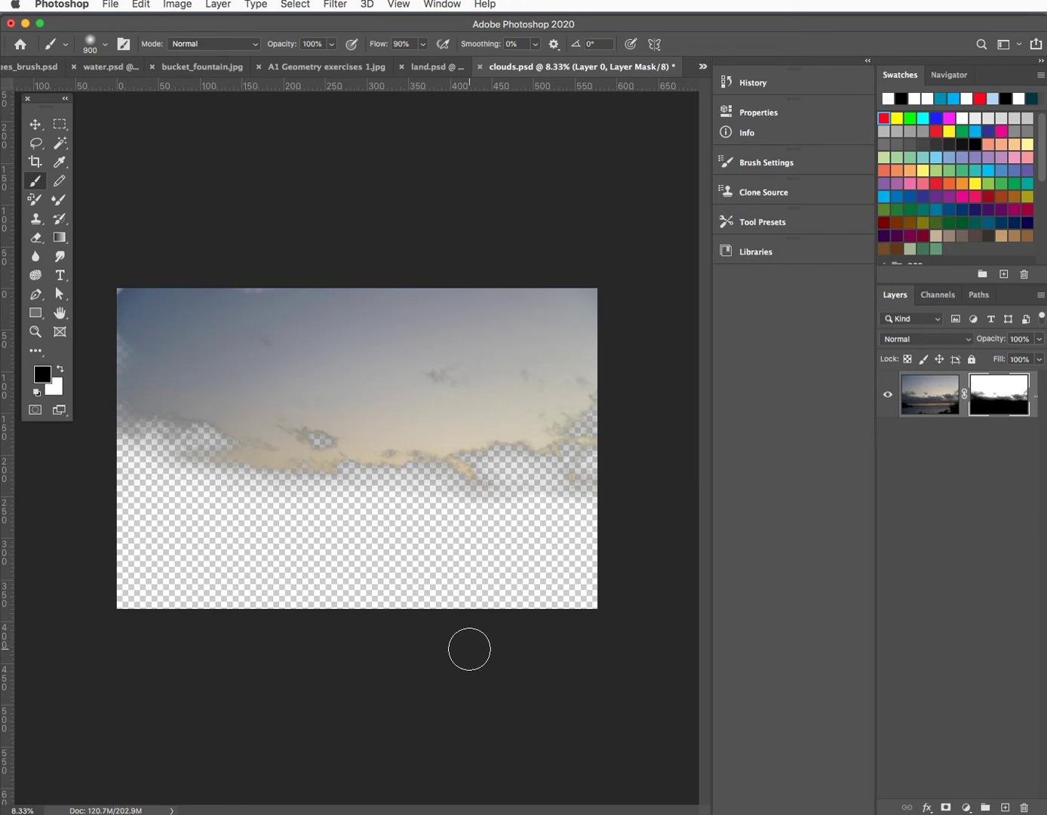
key("super+z")
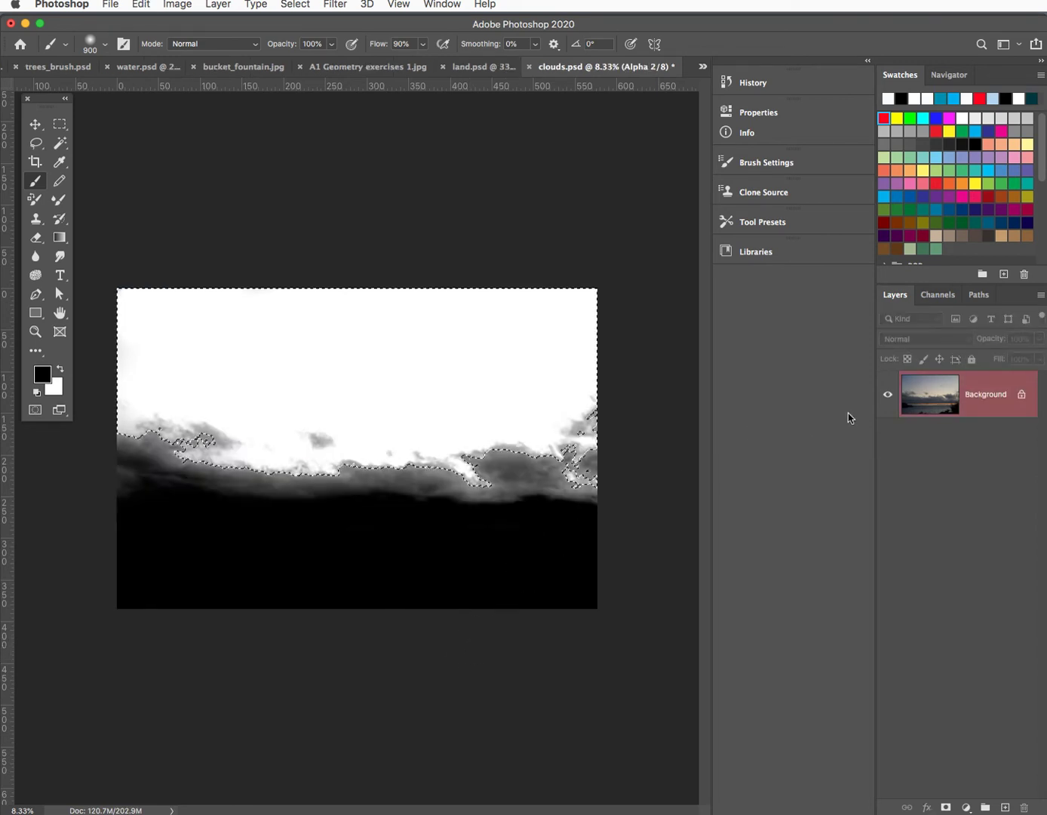
Add a new layer above the Background, fill the loaded sky selection with black, and deselect
left_click(1005, 809)
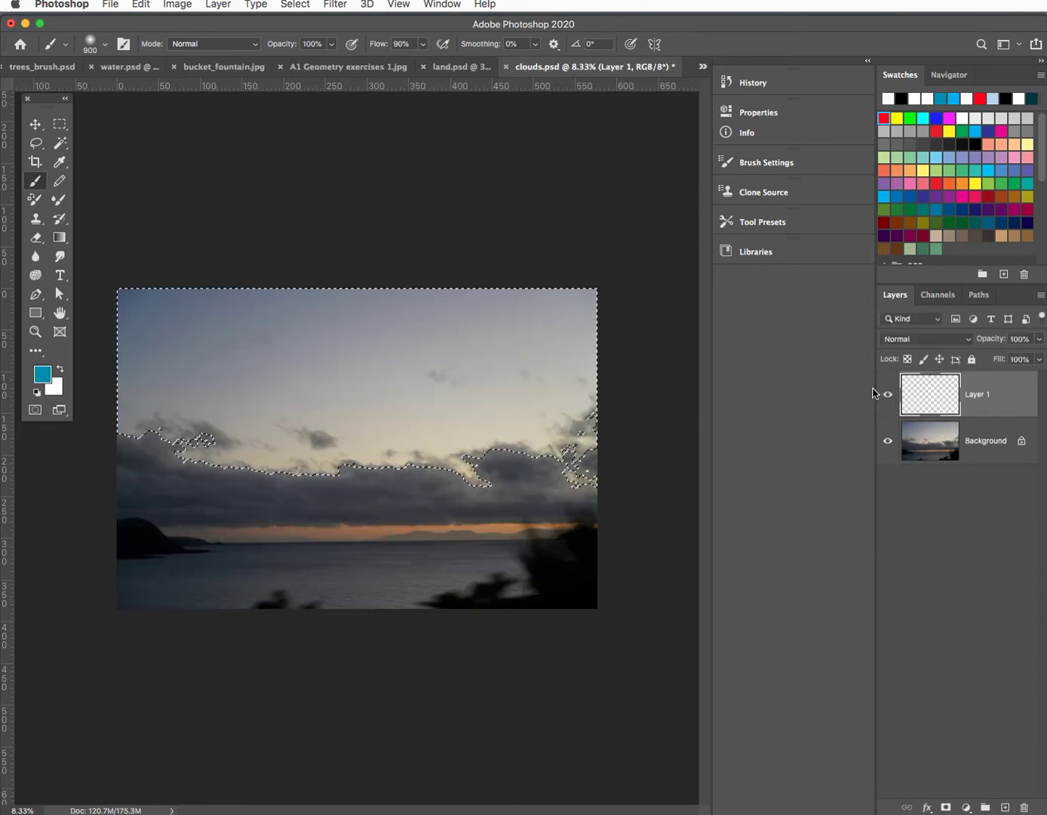
key("d")
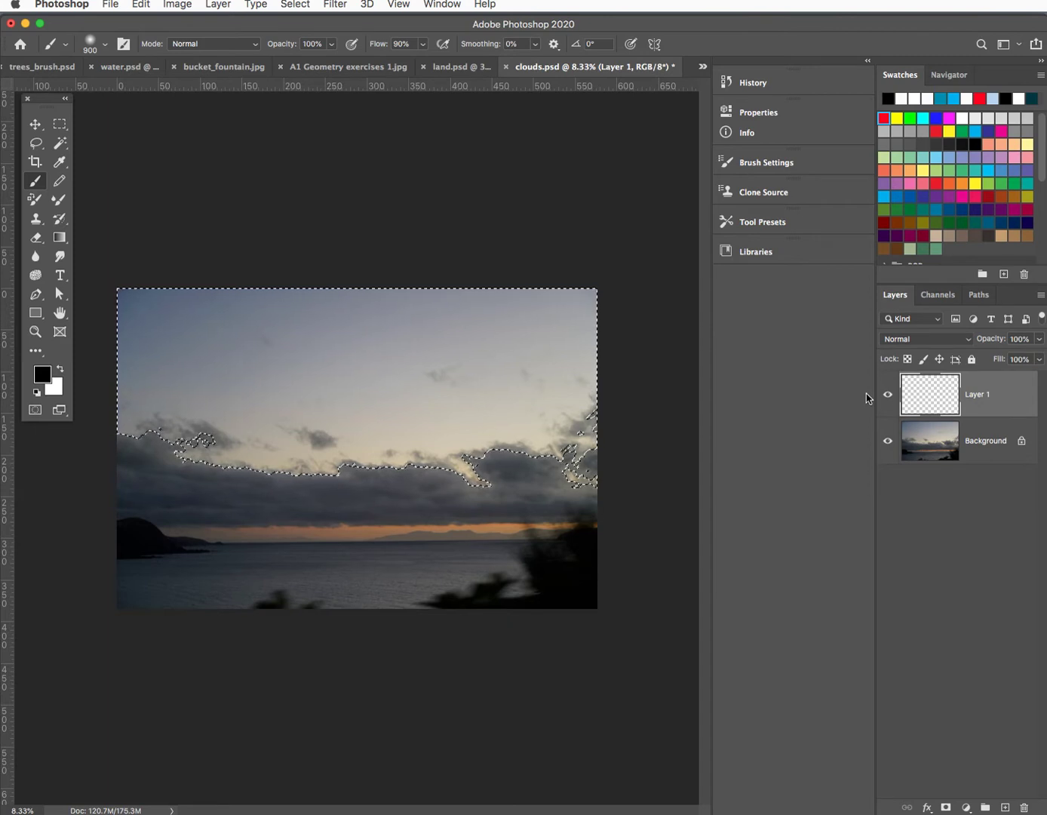
key("alt+BackSpace")
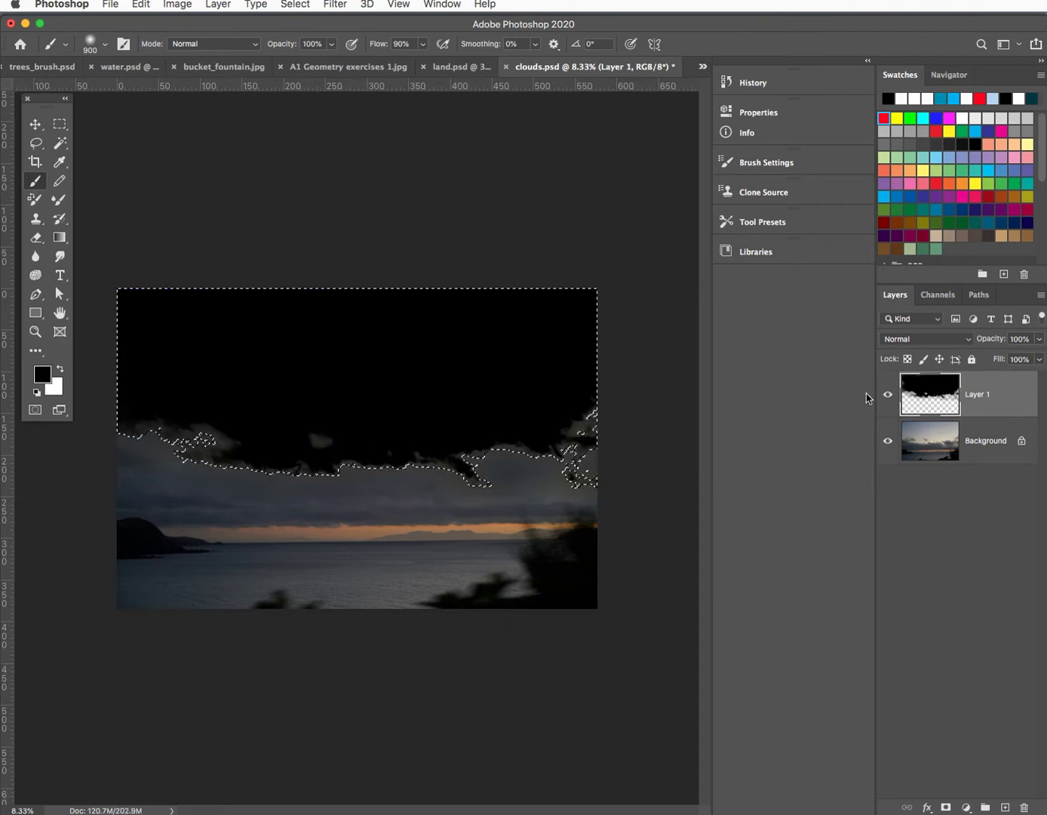
key("super+d")
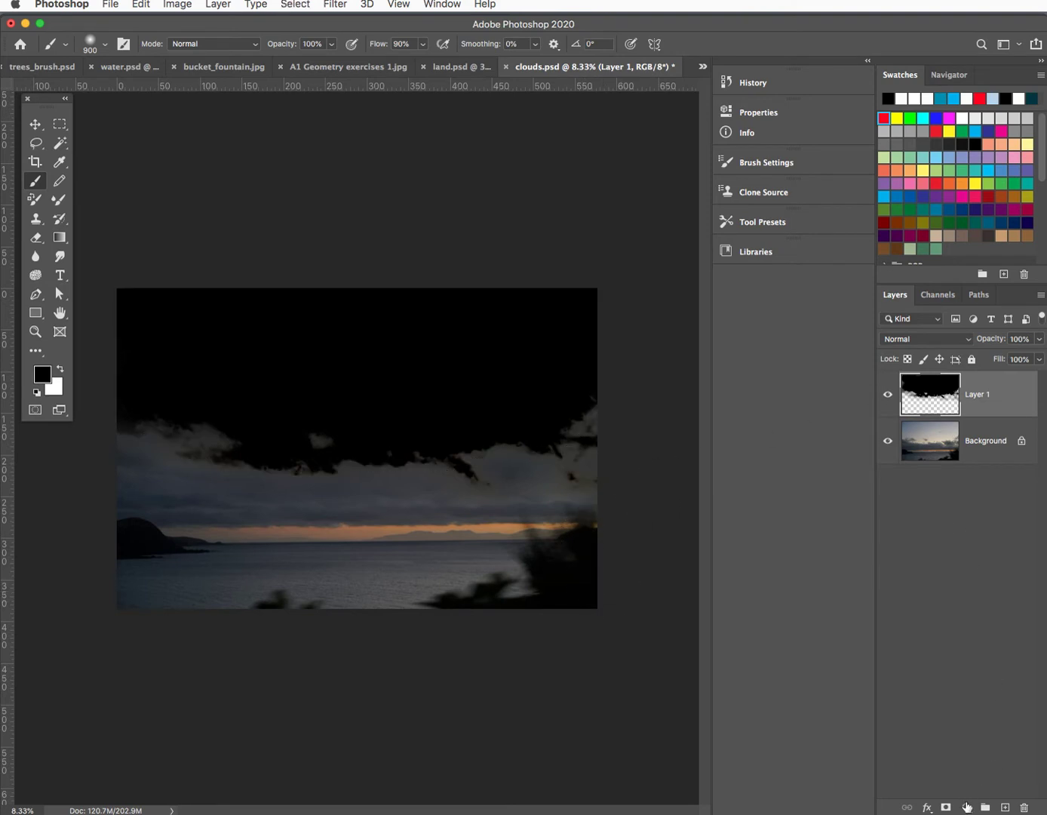
Add a Solid Color fill layer in pure white (ffffff) and place it between Layer 1 and the Background
left_click(966, 807)
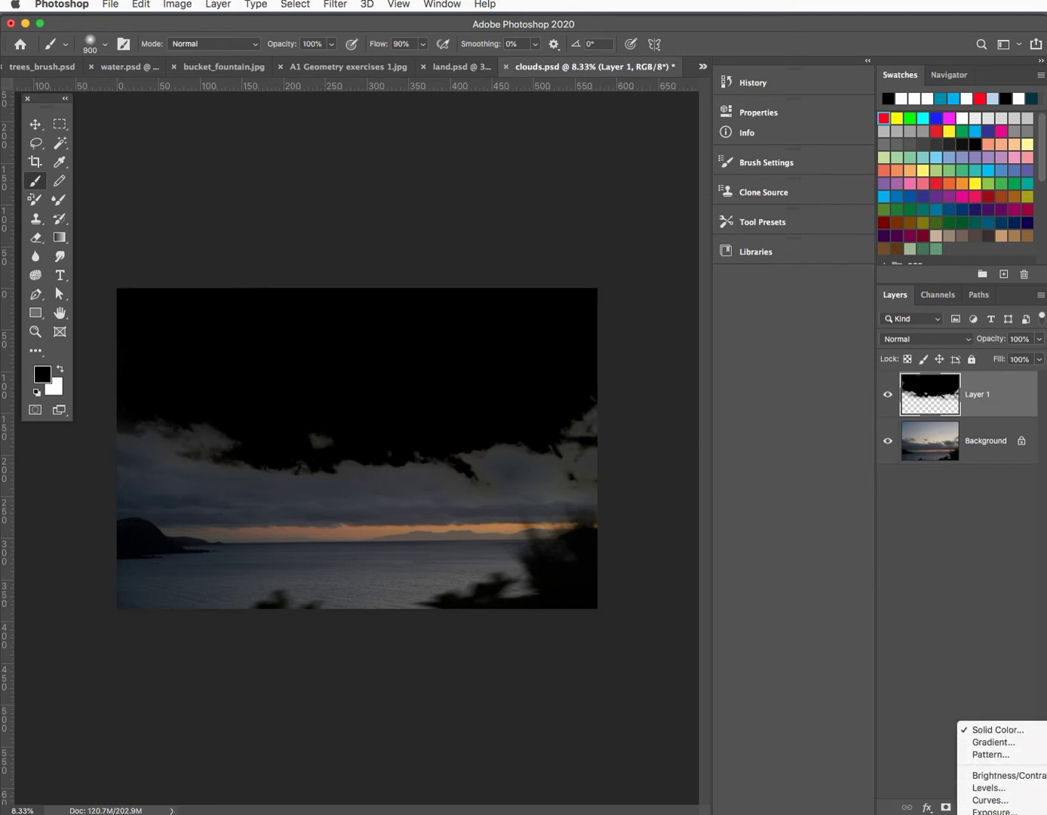
left_click(987, 728)
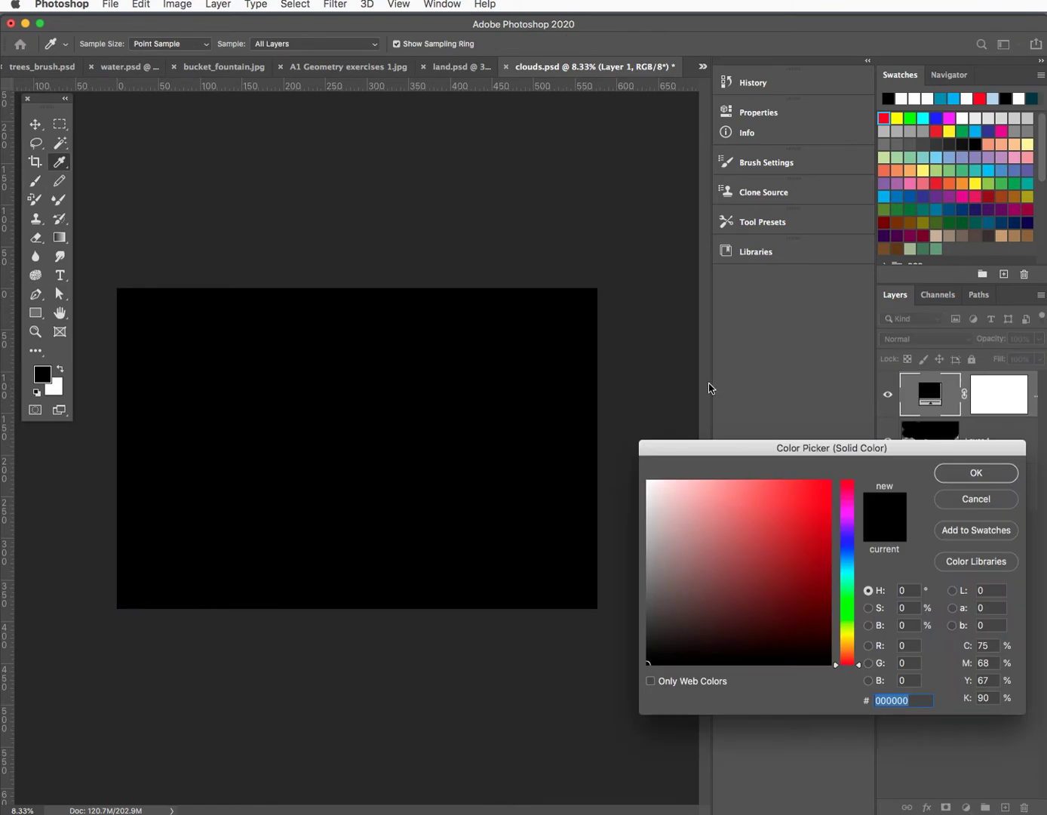
left_click(649, 481)
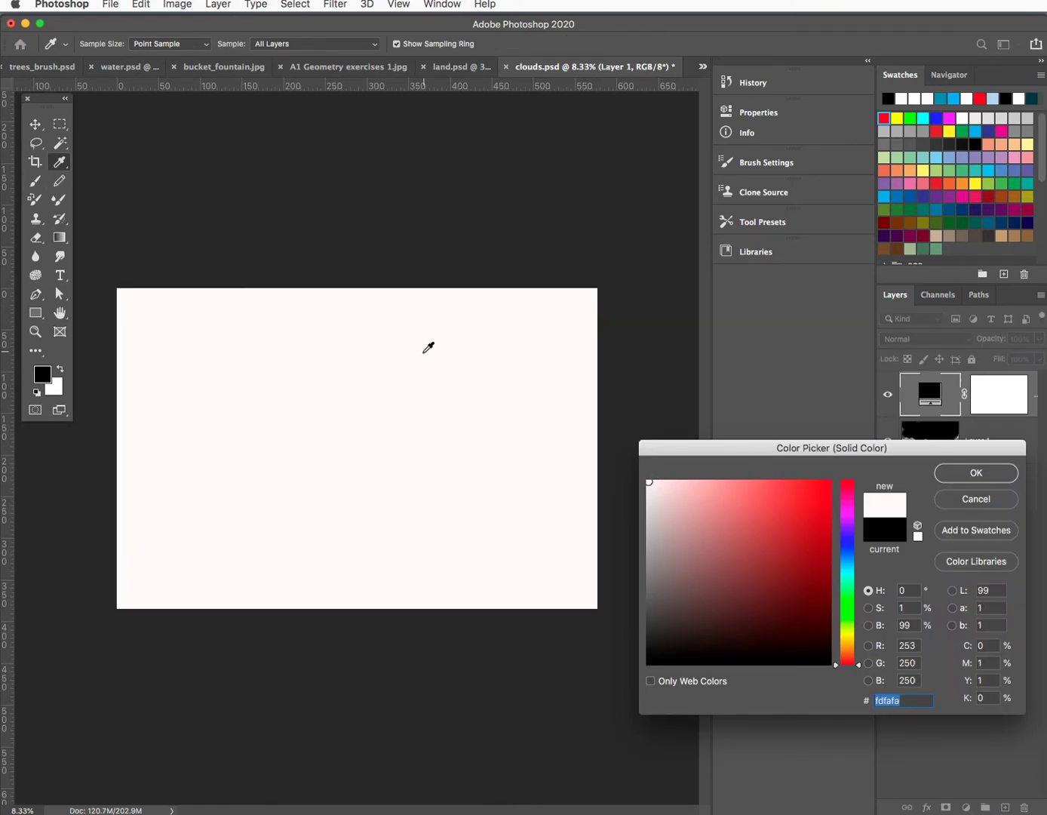
left_click(991, 661)
type("0")
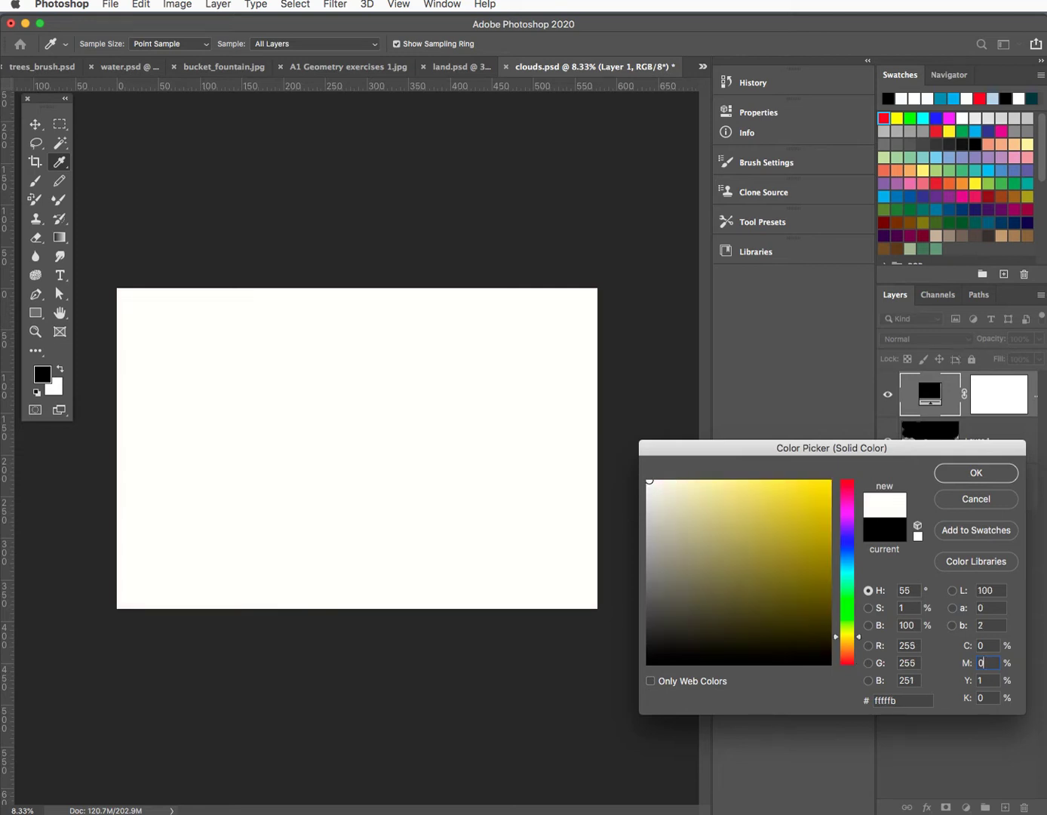
type("0")
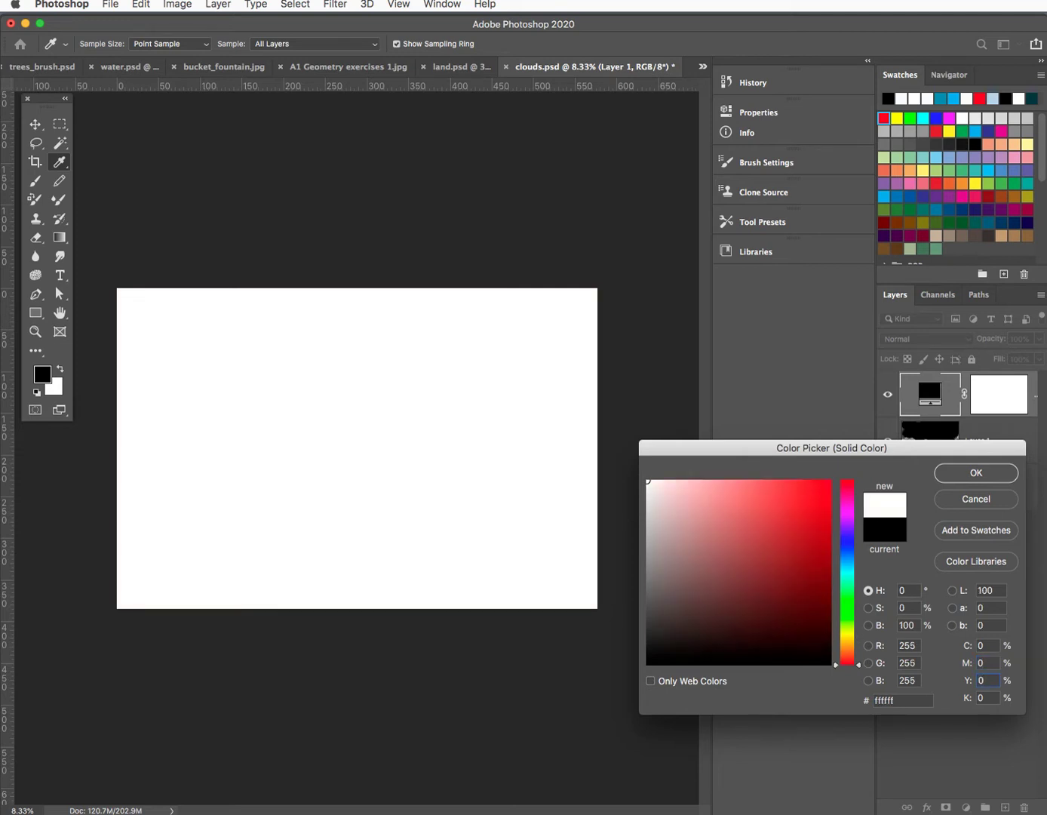
left_click(978, 473)
left_click_drag(923, 418, 925, 469)
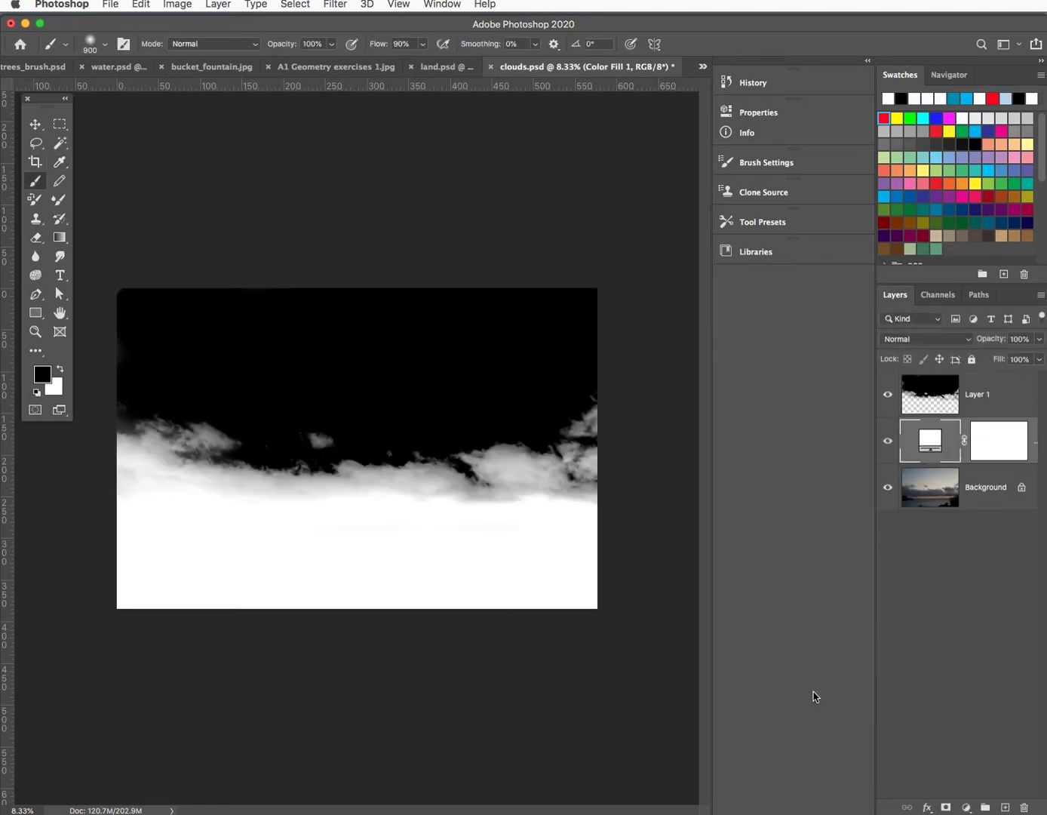
Convert the image to Grayscale, flattening the layers and discarding the color information
left_click(177, 7)
mouse_move(190, 21)
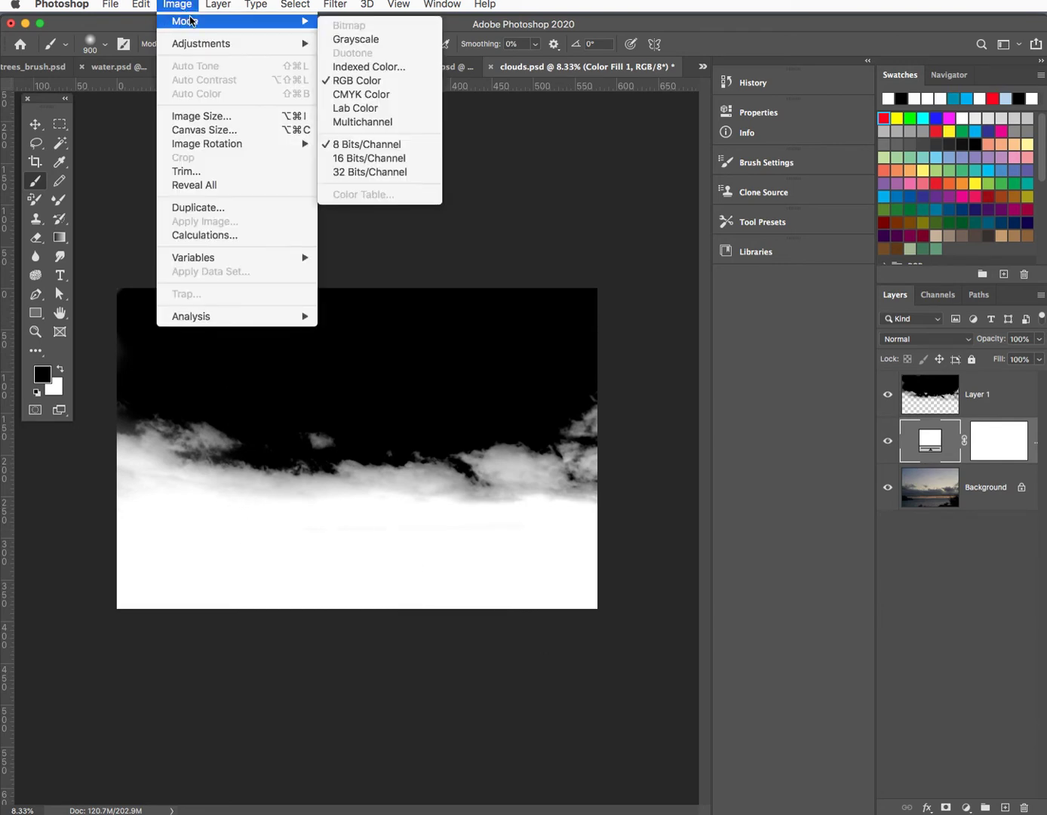
left_click(341, 39)
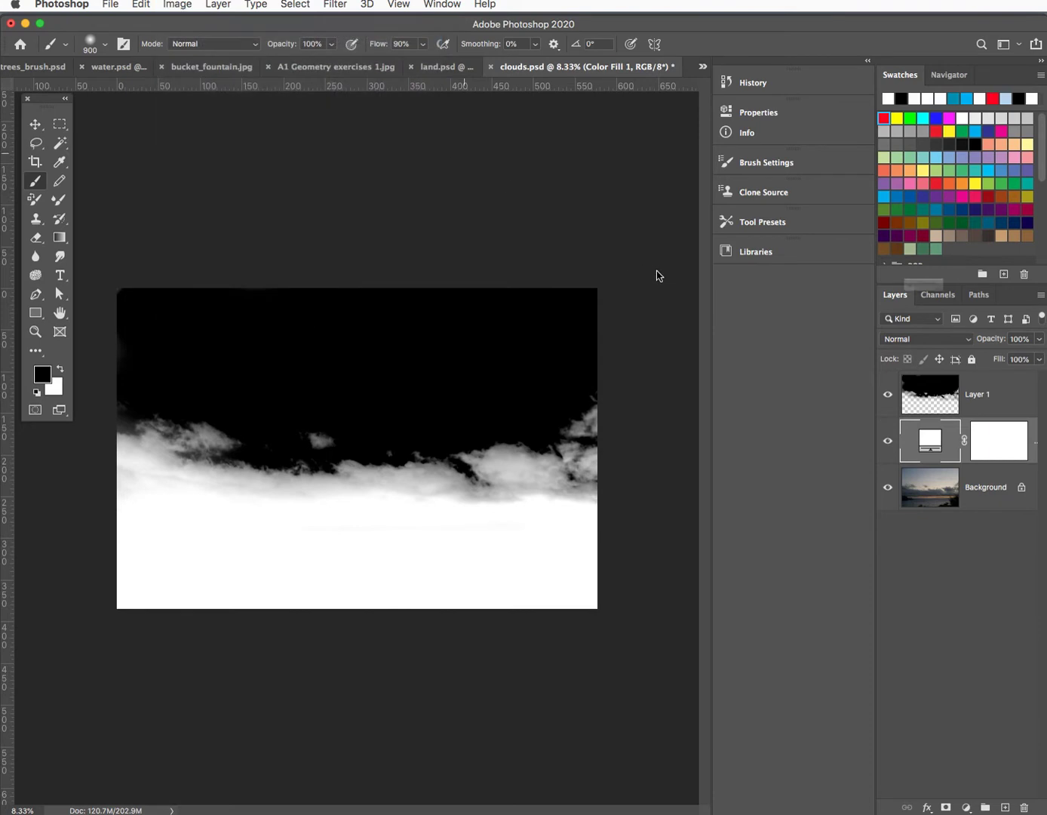
left_click(1020, 320)
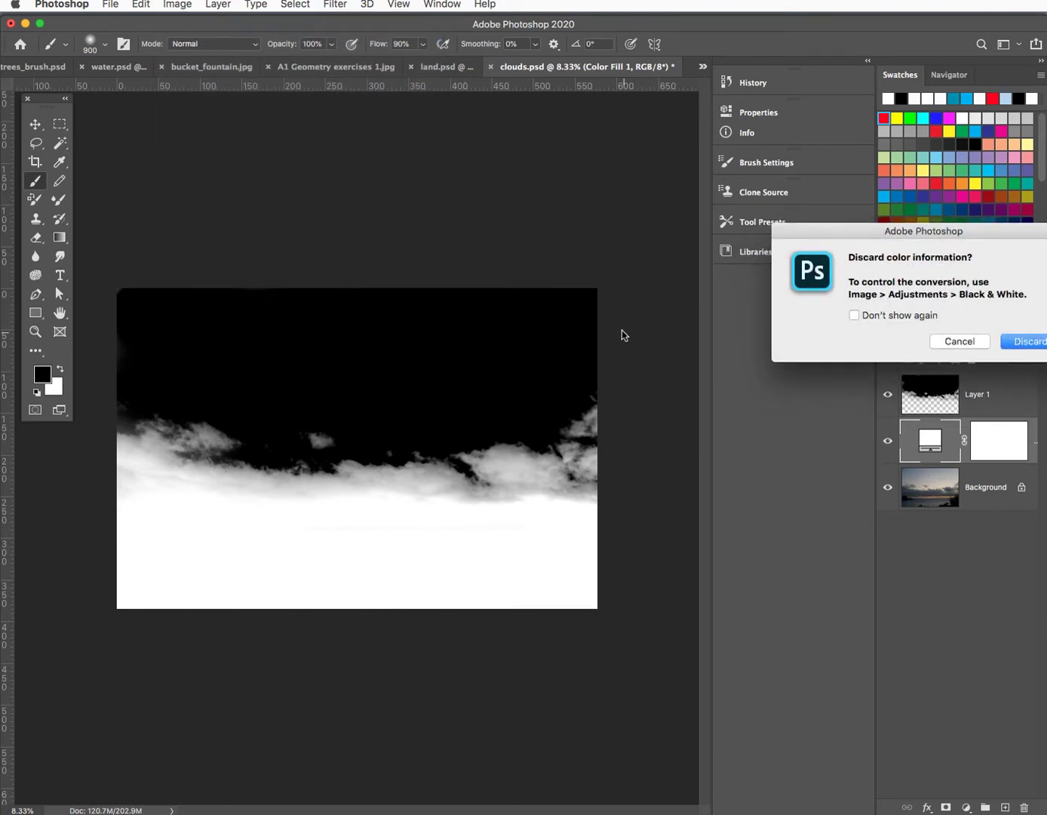
left_click(1012, 338)
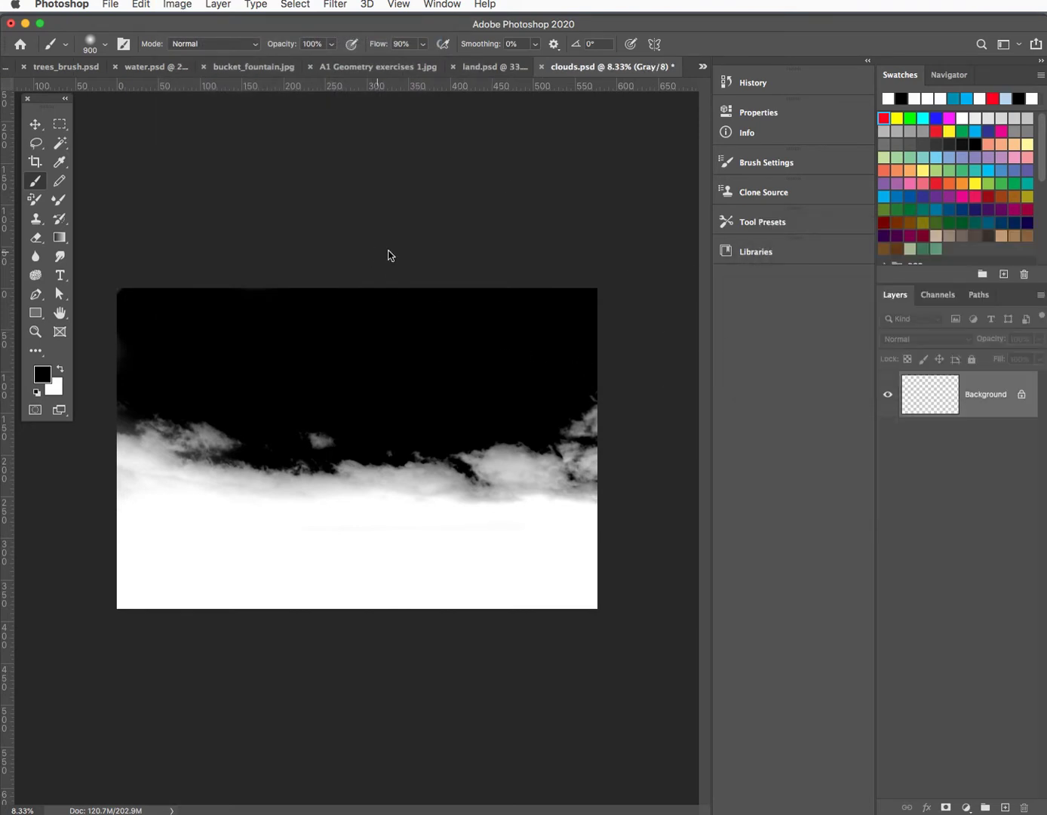
Convert the image to Bitmap at 1000 pixels/inch, using a round halftone screen at 11 lines/inch and 45 degrees
left_click(177, 5)
mouse_move(180, 22)
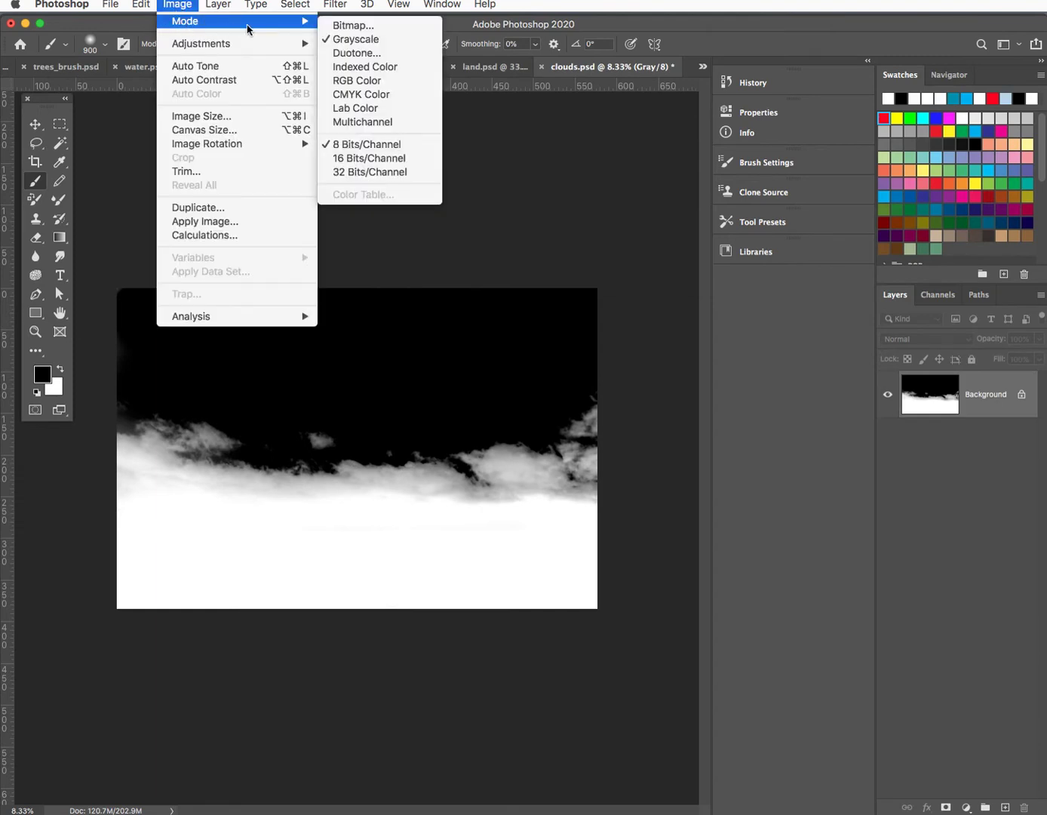
left_click(344, 27)
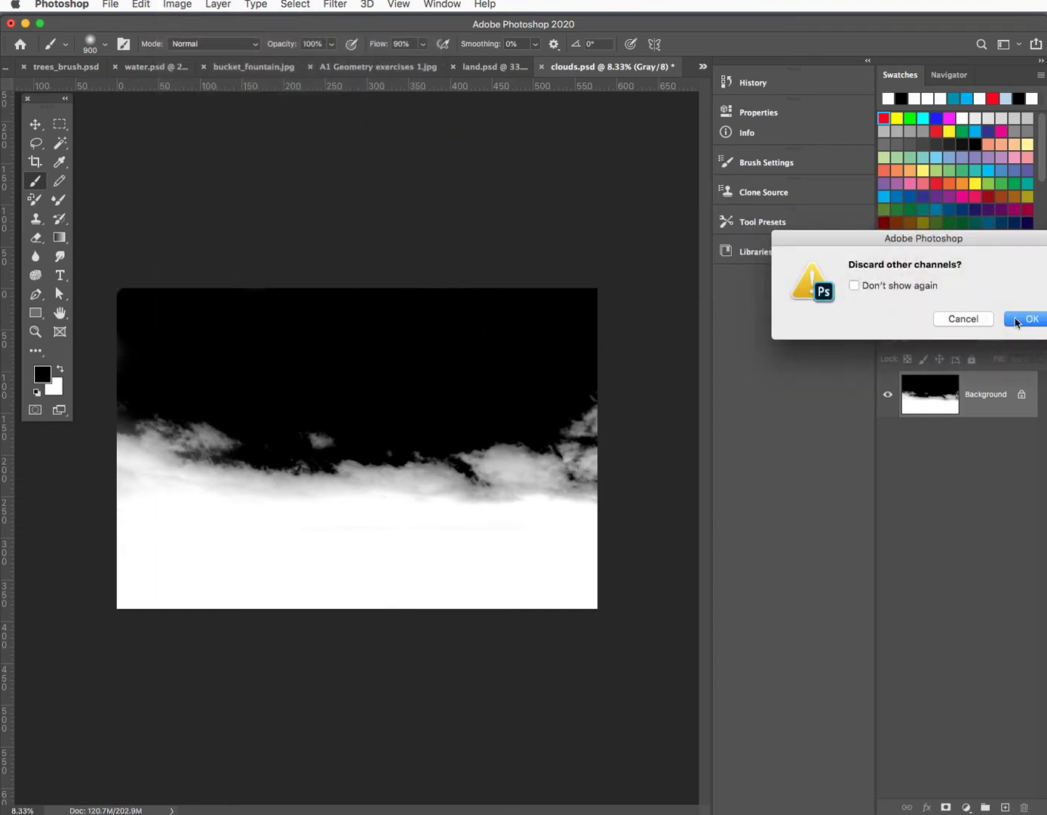
left_click(1031, 319)
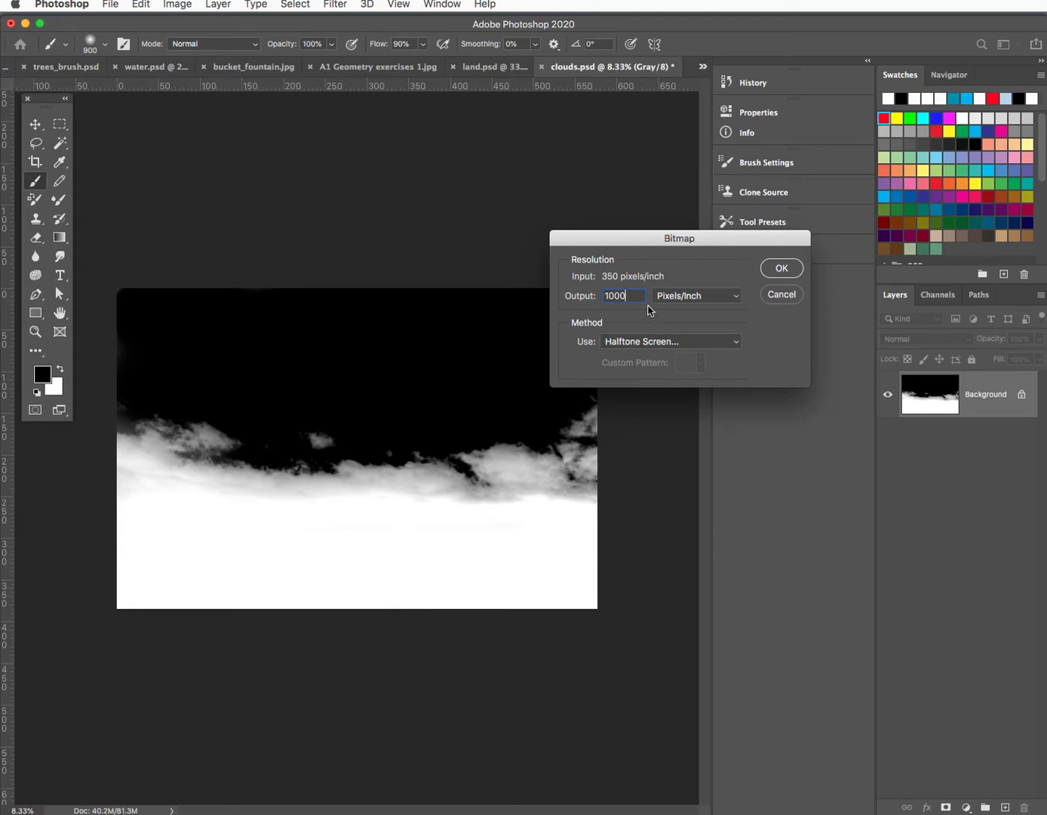
left_click(780, 270)
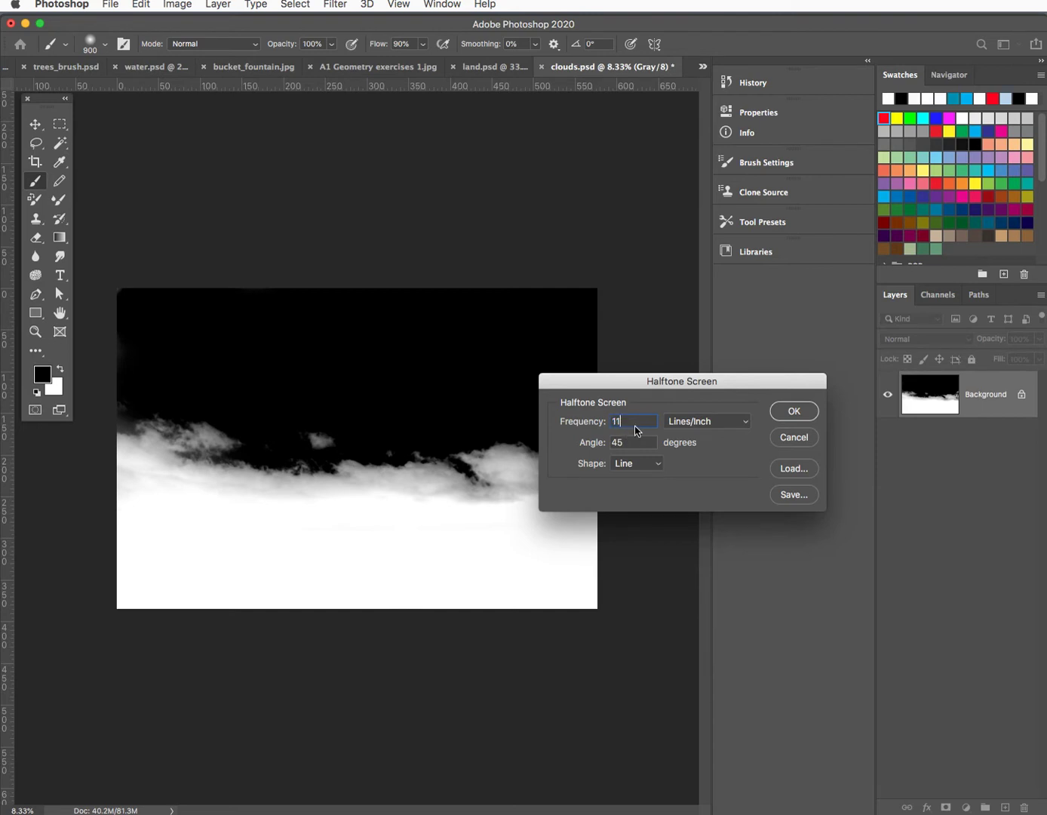
left_click(634, 464)
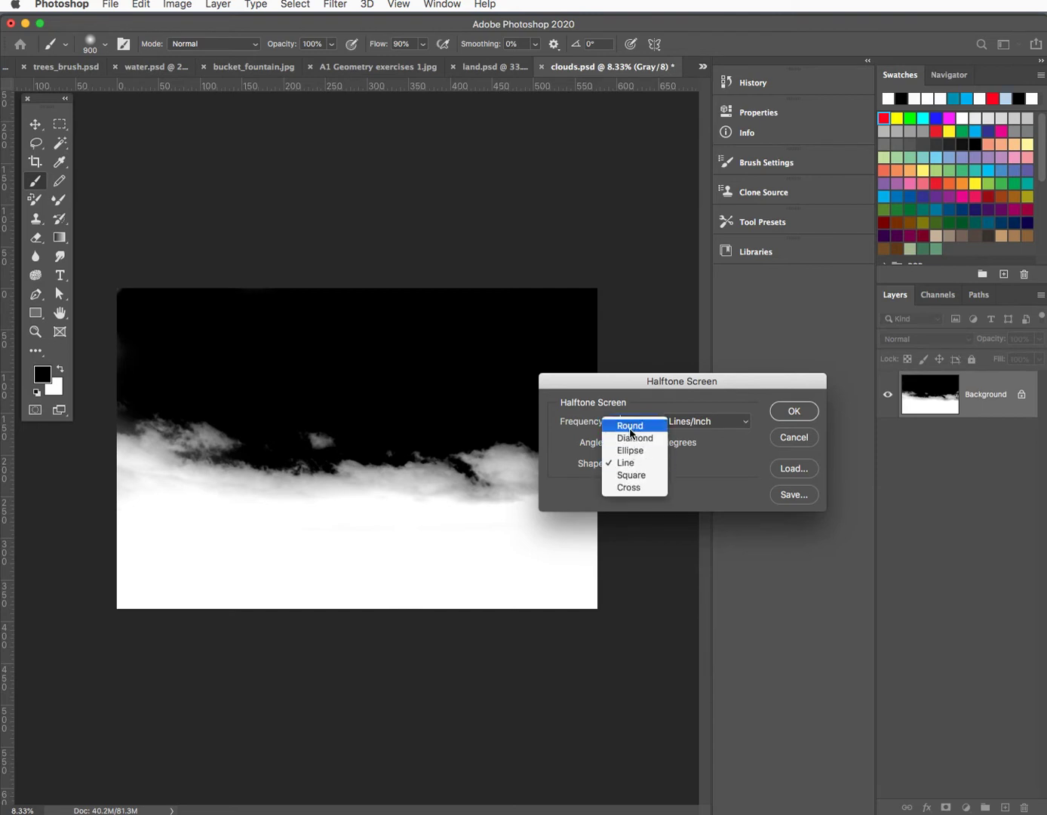
left_click(635, 427)
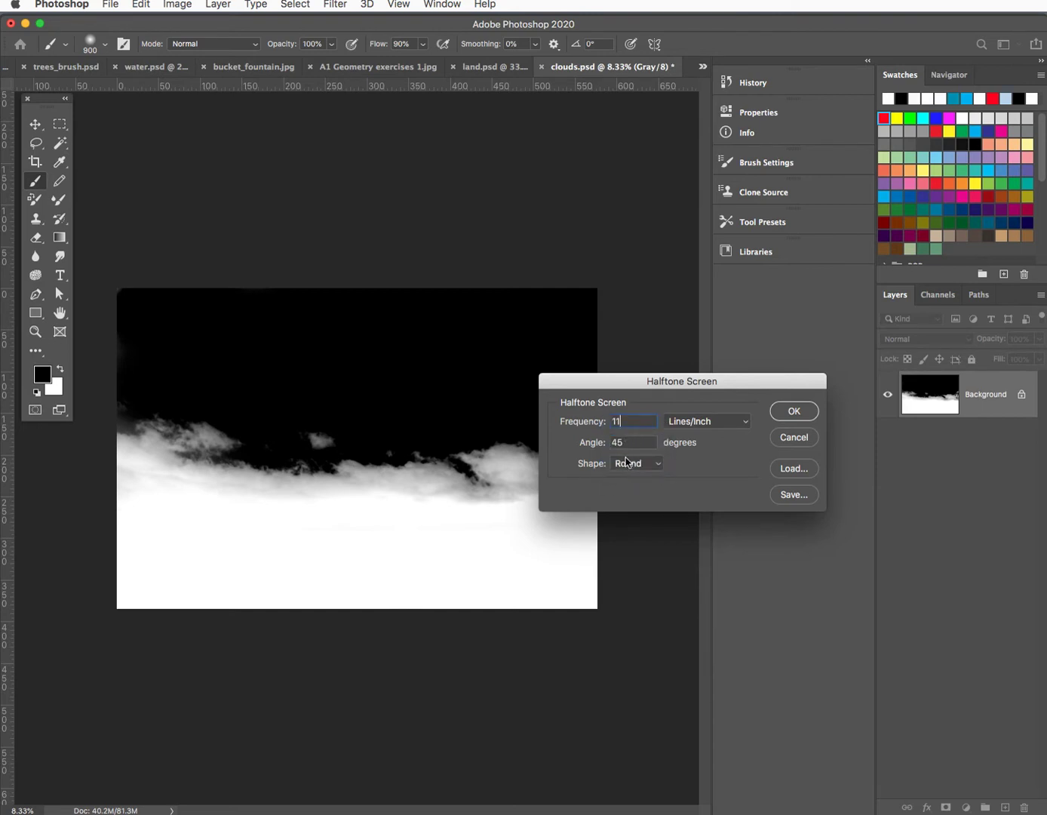
left_click(782, 411)
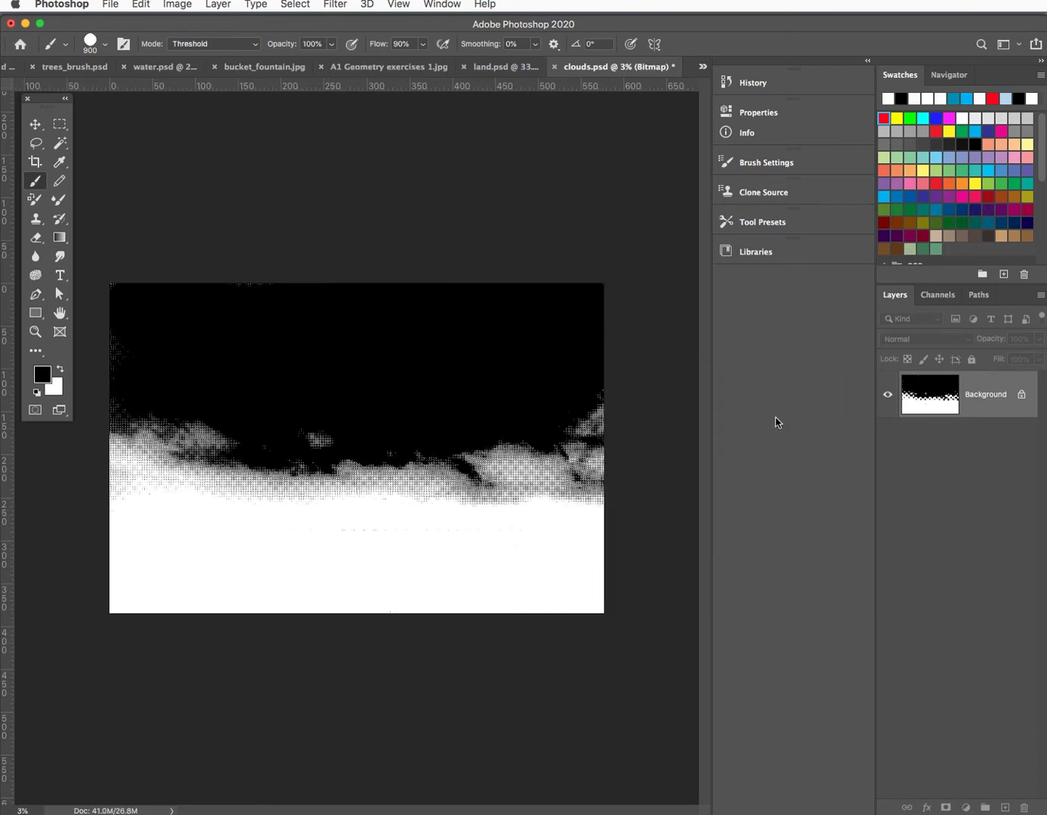
Examine the halftone dot pattern along the cloud edges up close
key("super+equal")
key("super+equal")
key("super+equal")
key("super+equal")
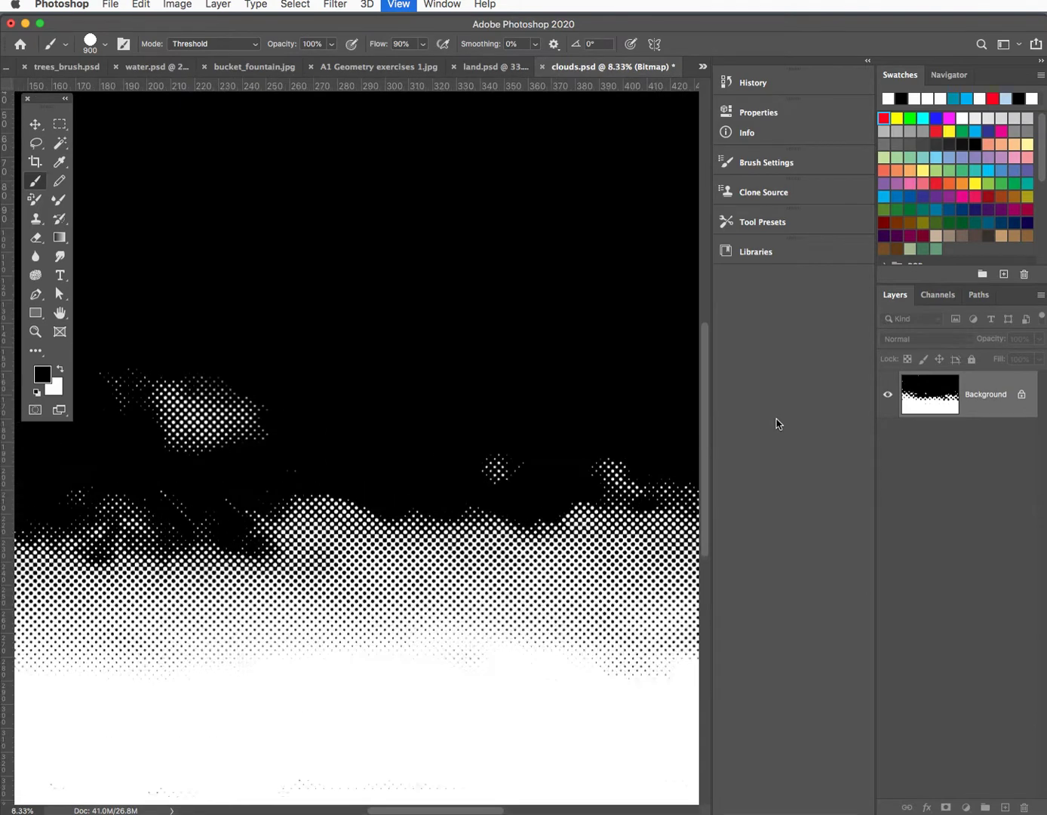
key("super+equal")
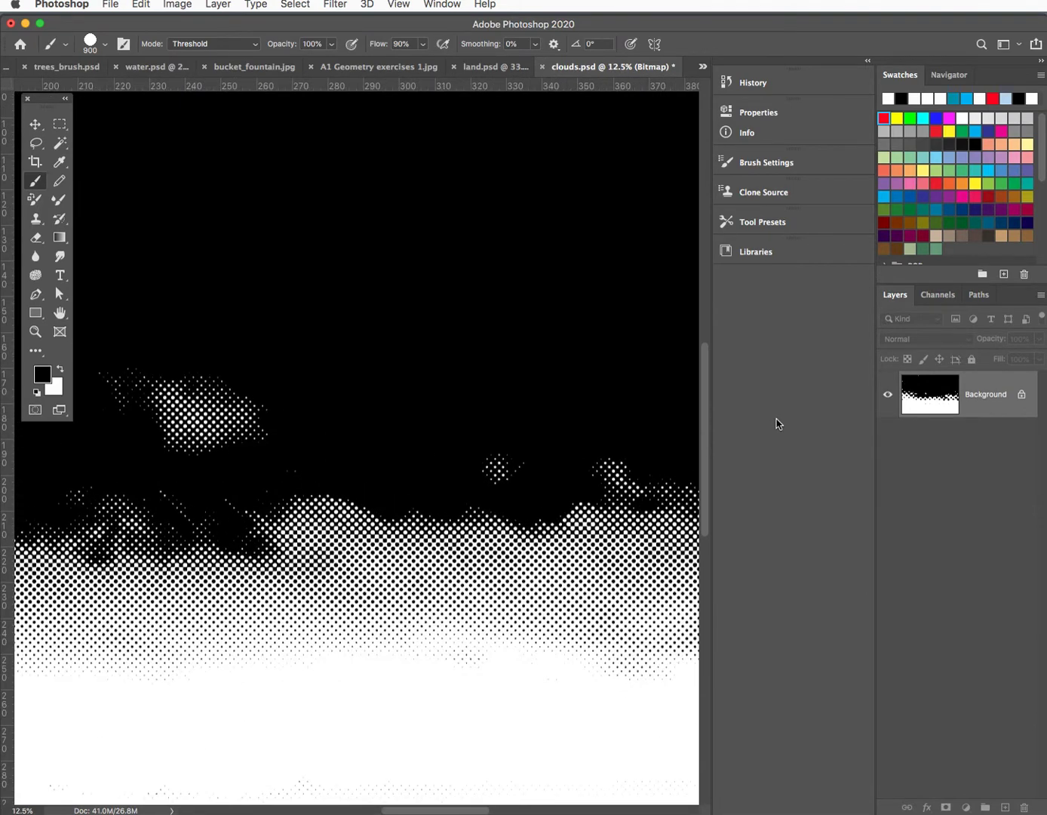
key("super+minus")
key("super+minus")
key("super+minus")
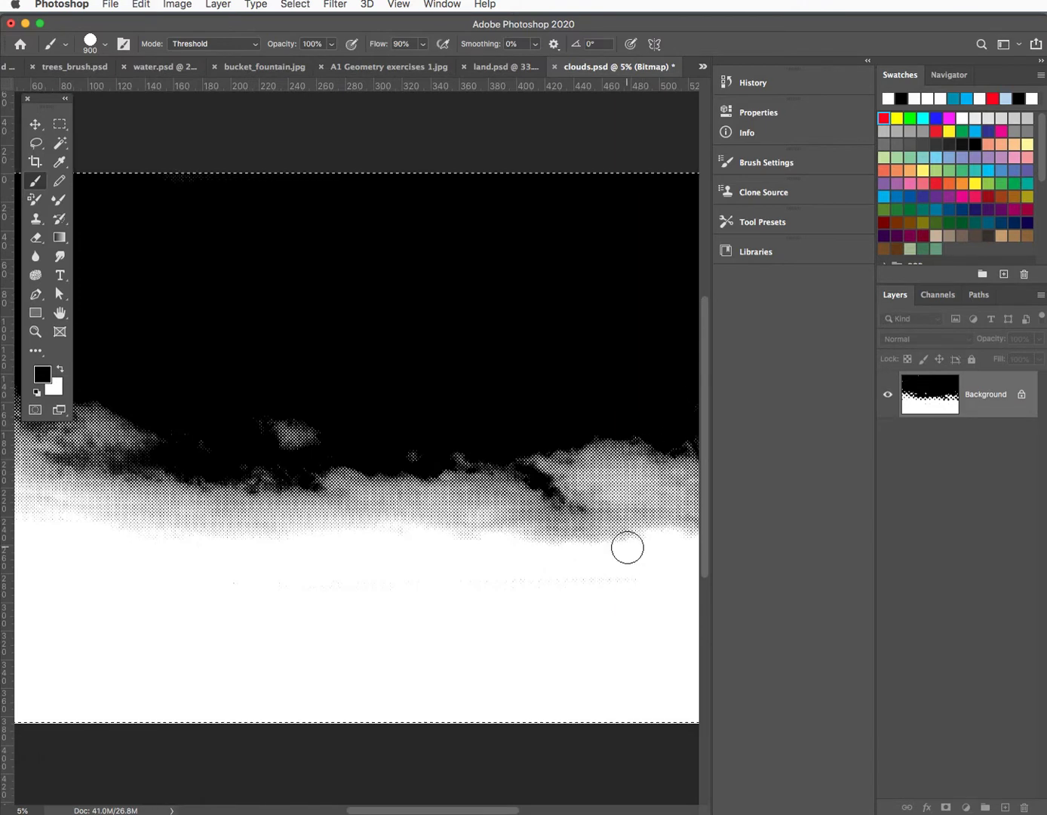
Close clouds.psd without saving, and create a new alpha channel in land.psd
left_click(554, 67)
left_click(871, 319)
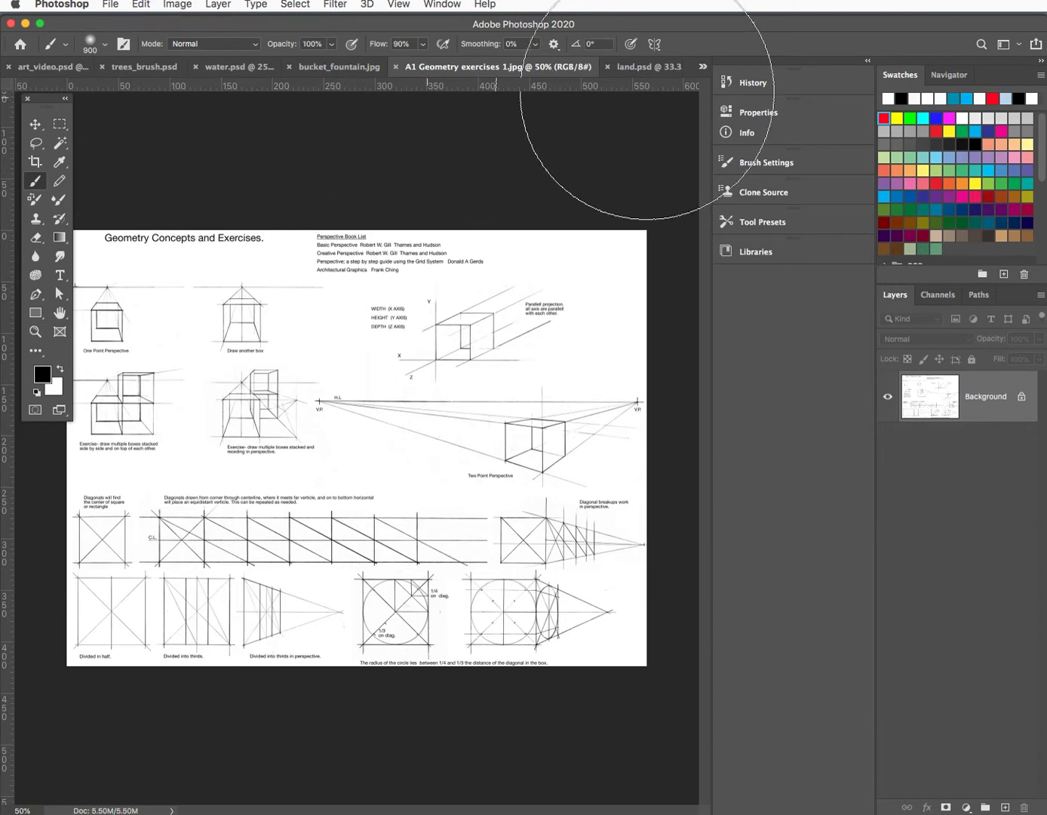
left_click(703, 67)
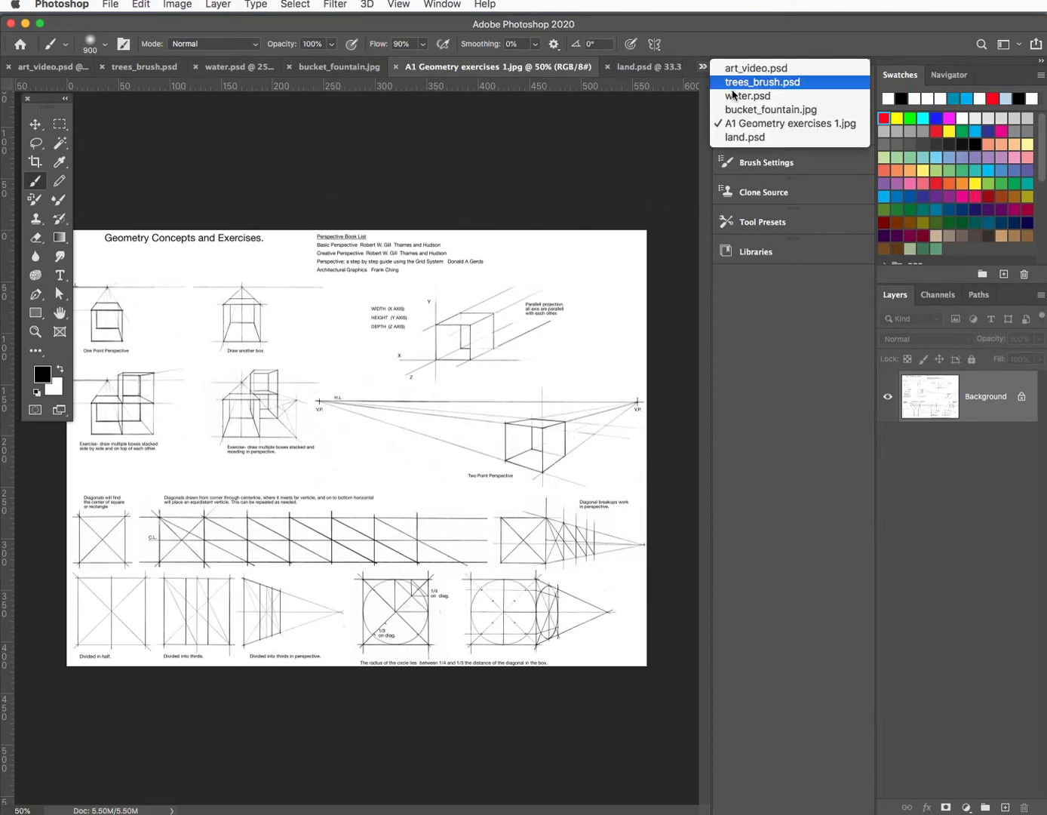
left_click(742, 138)
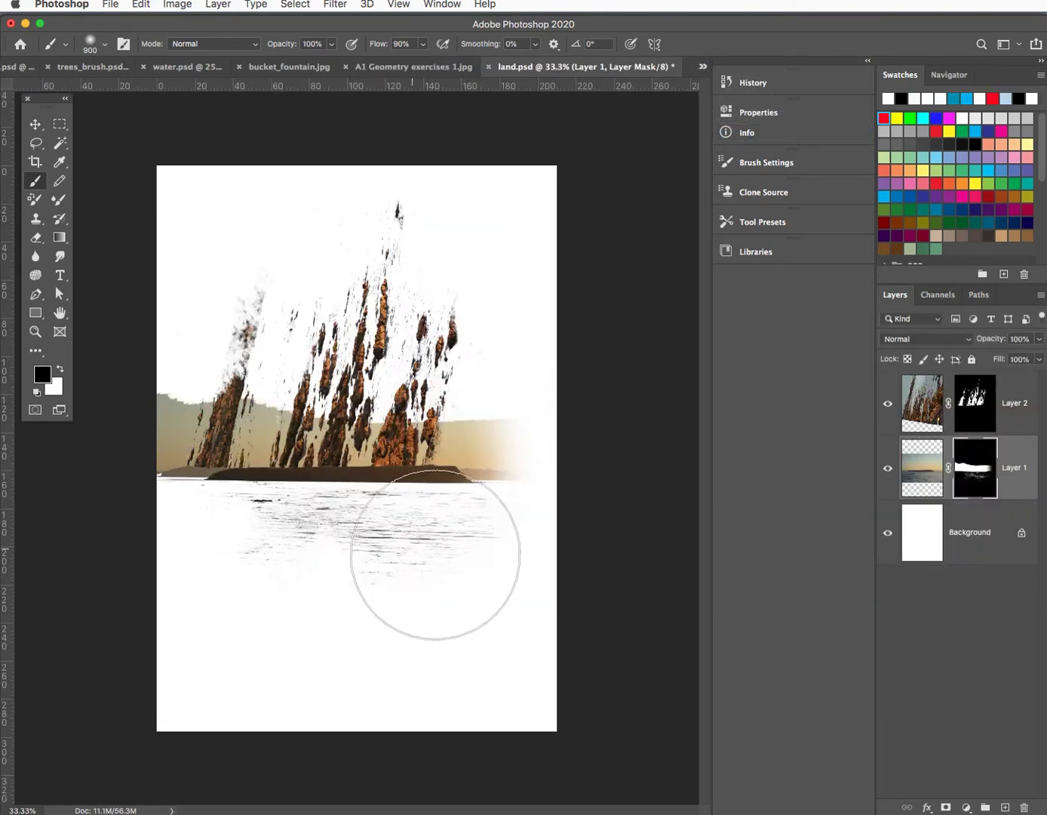
left_click(940, 295)
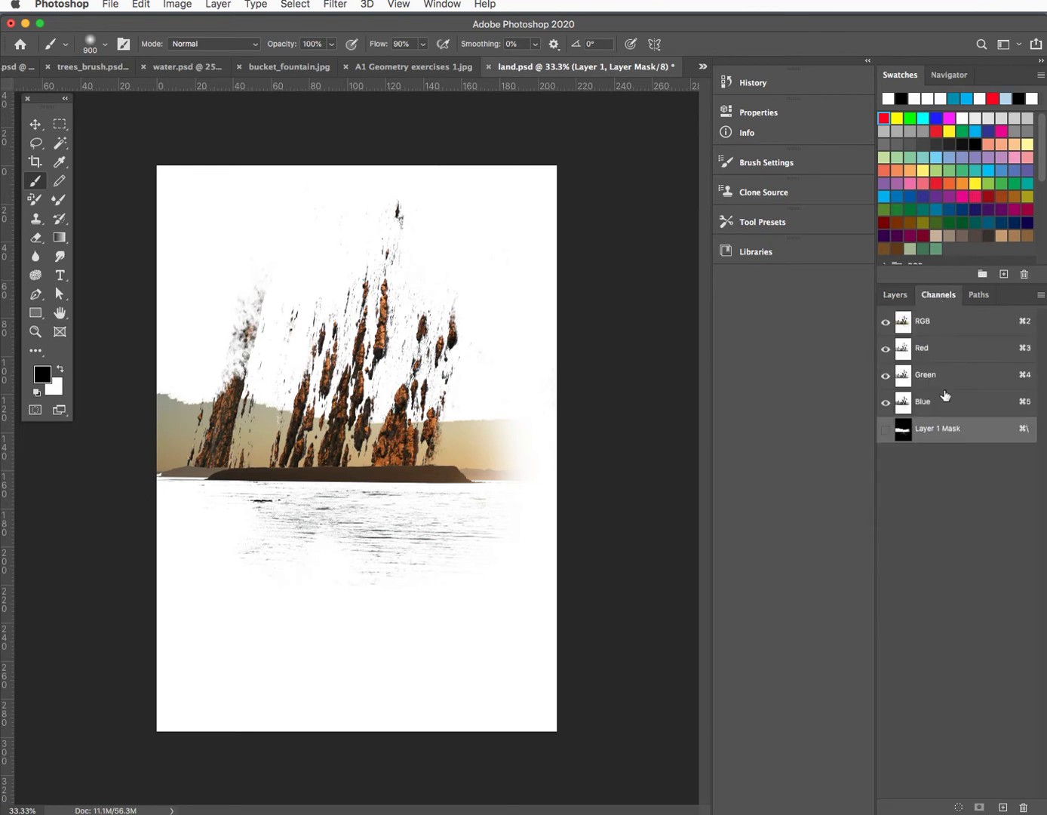
left_click(1002, 807)
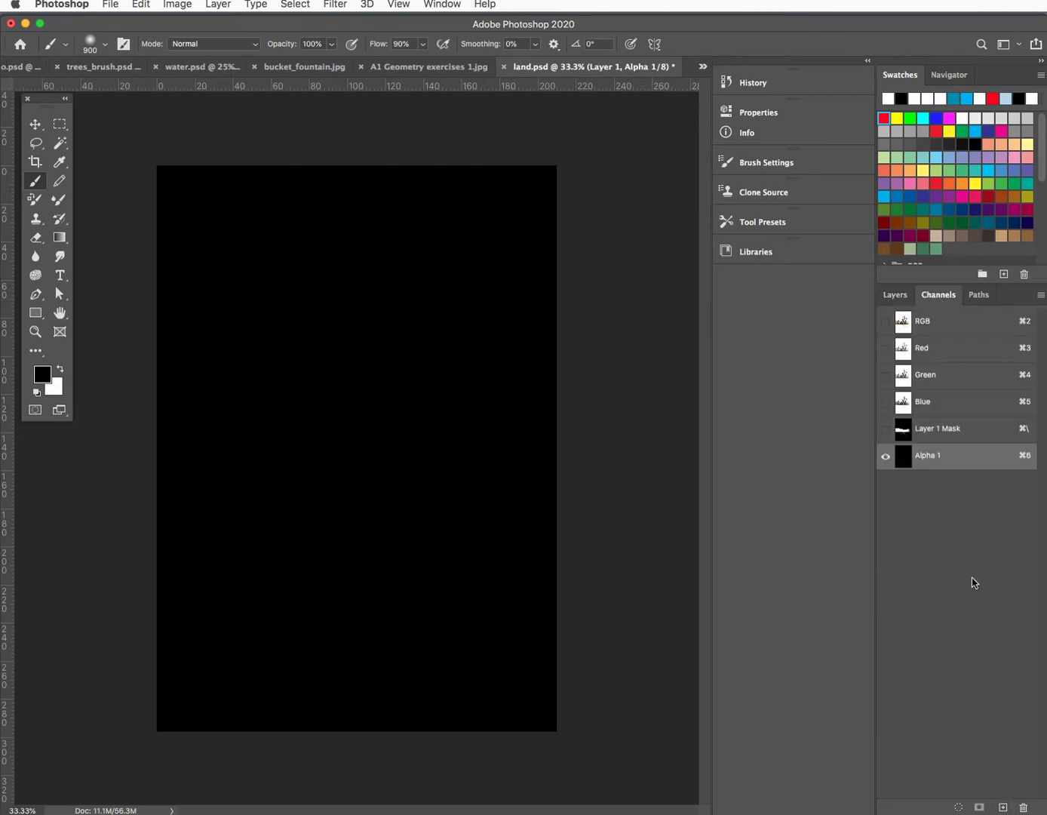
Paste the halftoned cloud bitmap into the new alpha channel and scale it down proportionally to about 9.4%
key("super+v")
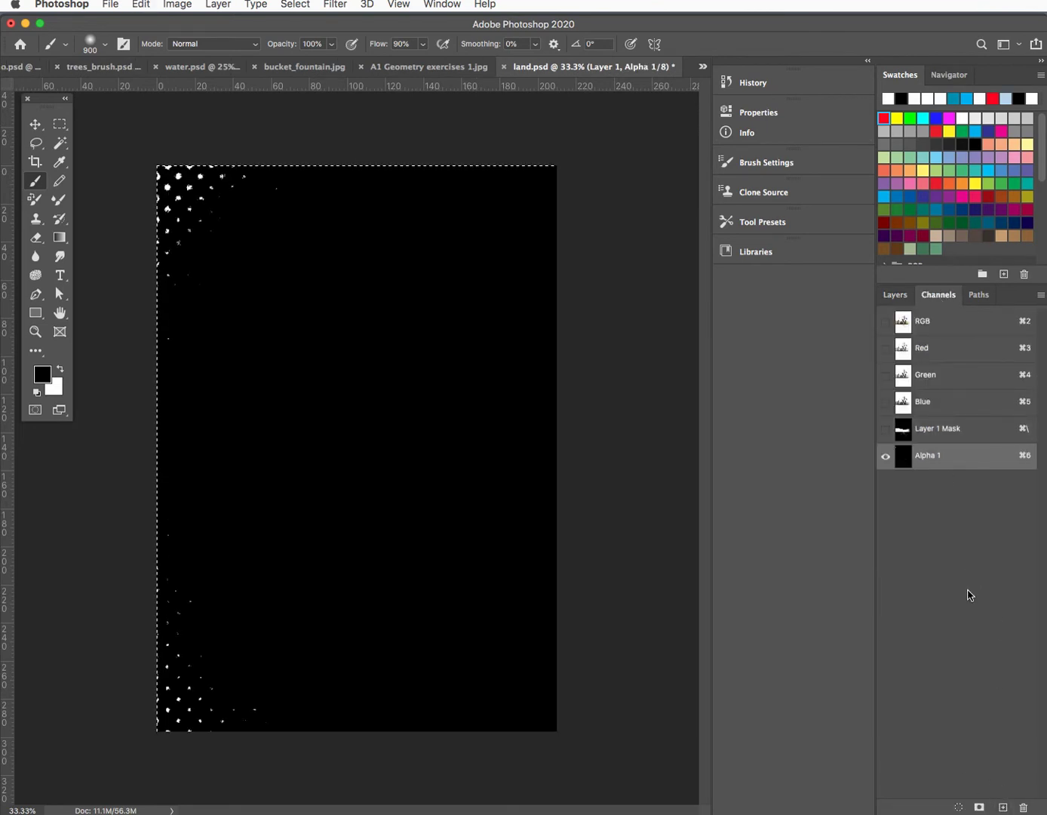
key("super+minus")
key("super+minus")
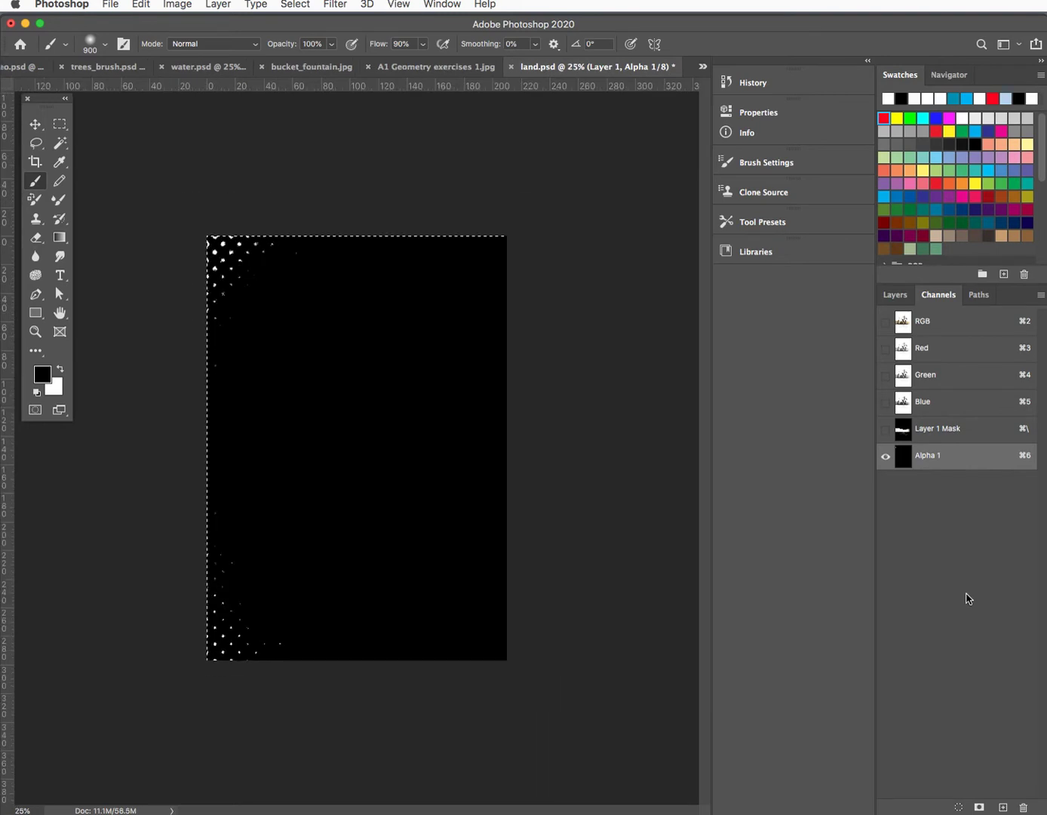
key("super+minus")
key("super+minus")
key("super+minus")
key("super+minus")
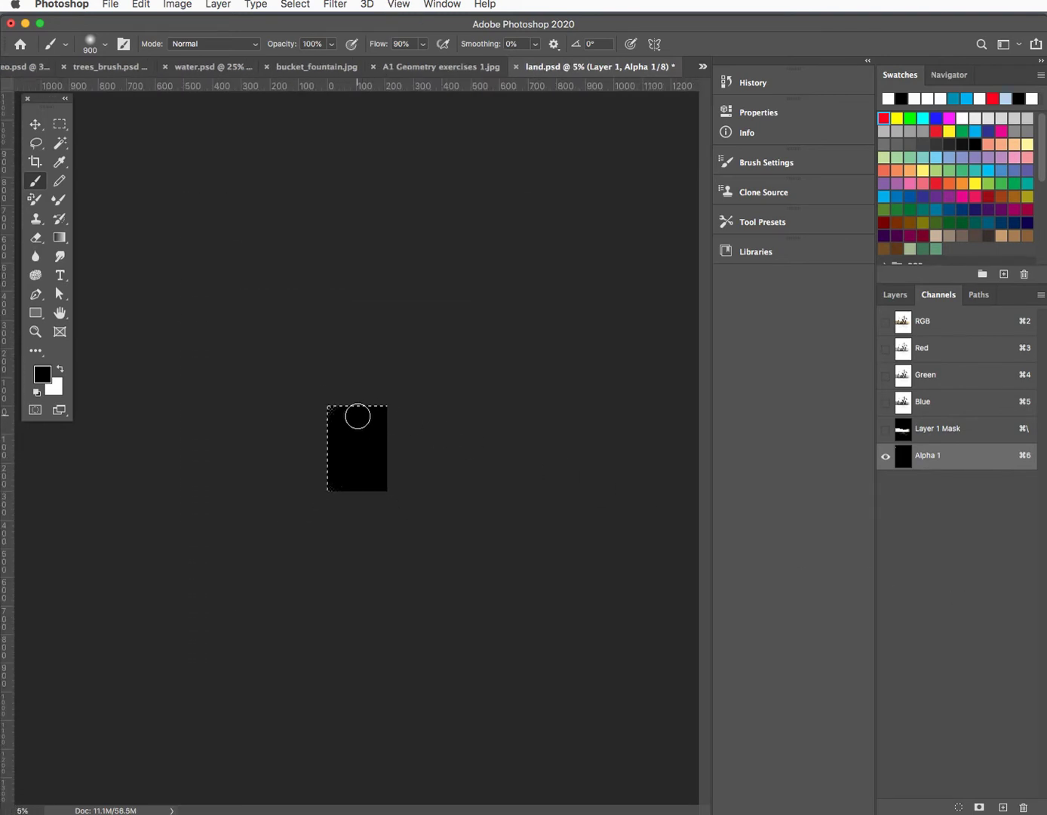
key("super+t")
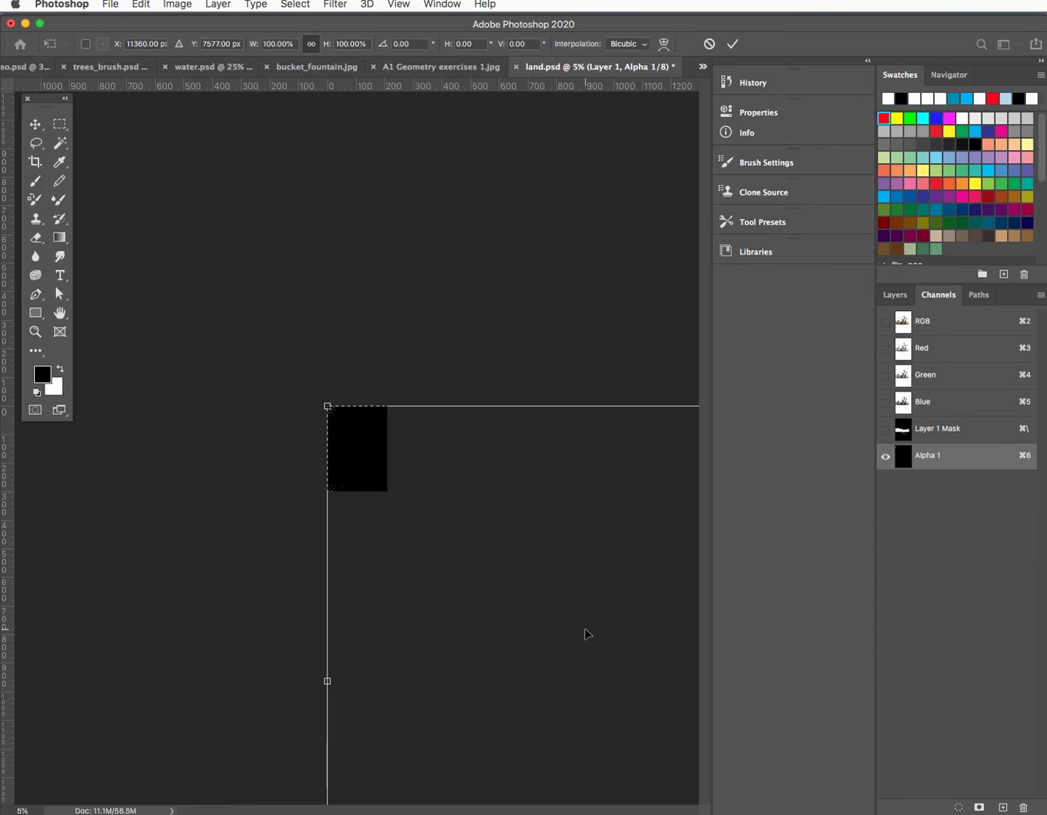
key("super+minus")
key("super+minus")
key("super+minus")
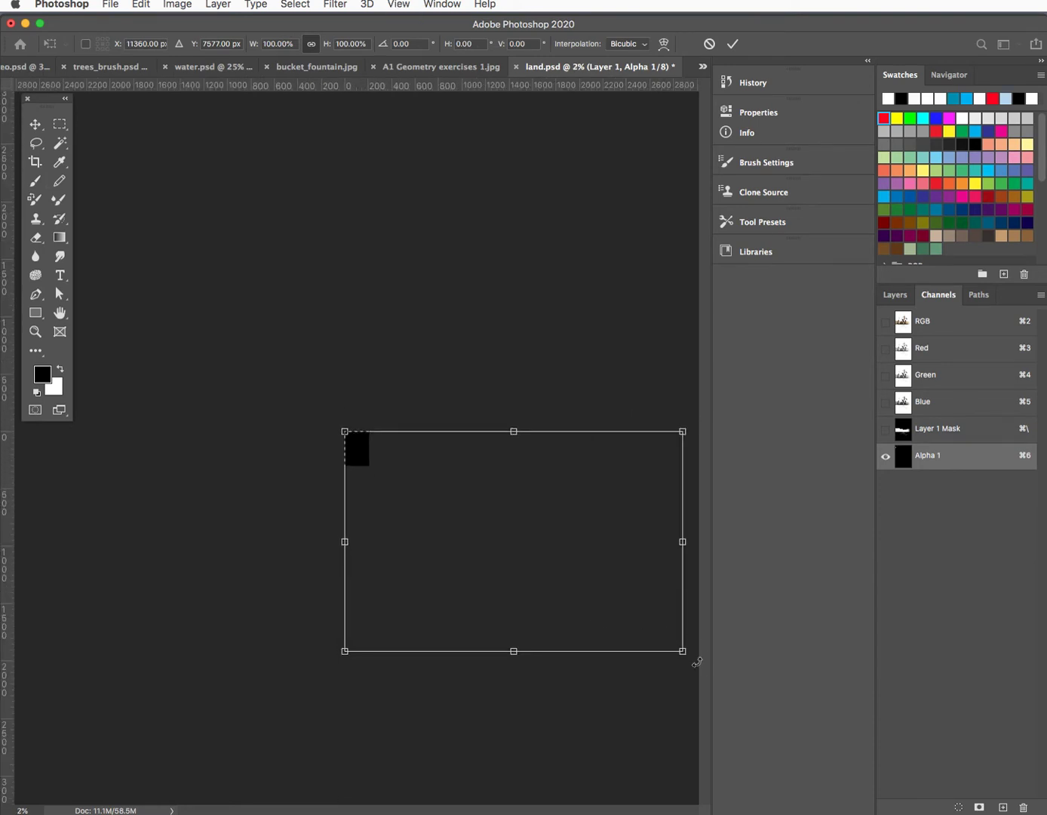
left_click_drag(679, 649, 390, 468)
Enlarge the pasted clouds proportionally to about 13.7%, check the dot pattern, and apply the transform
key("super+equal")
key("super+equal")
key("super+equal")
key("super+equal")
key("super+equal")
key("super+equal")
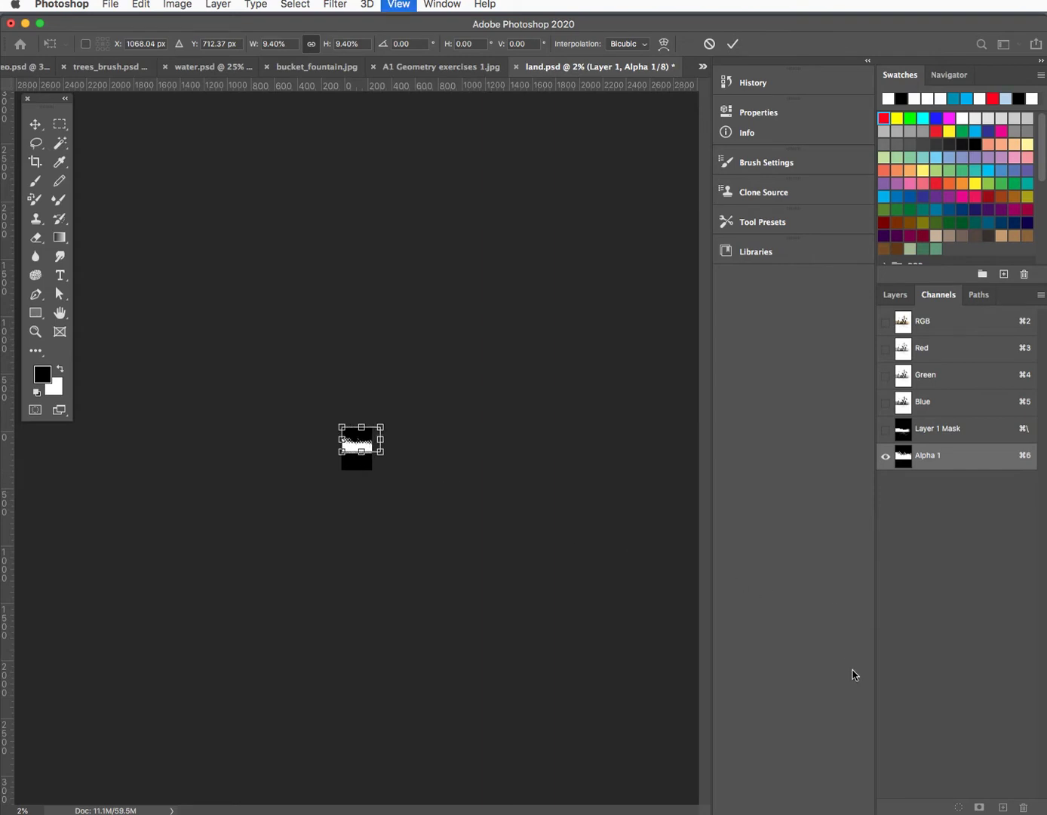
key("super+equal")
key("super+equal")
key("super+equal")
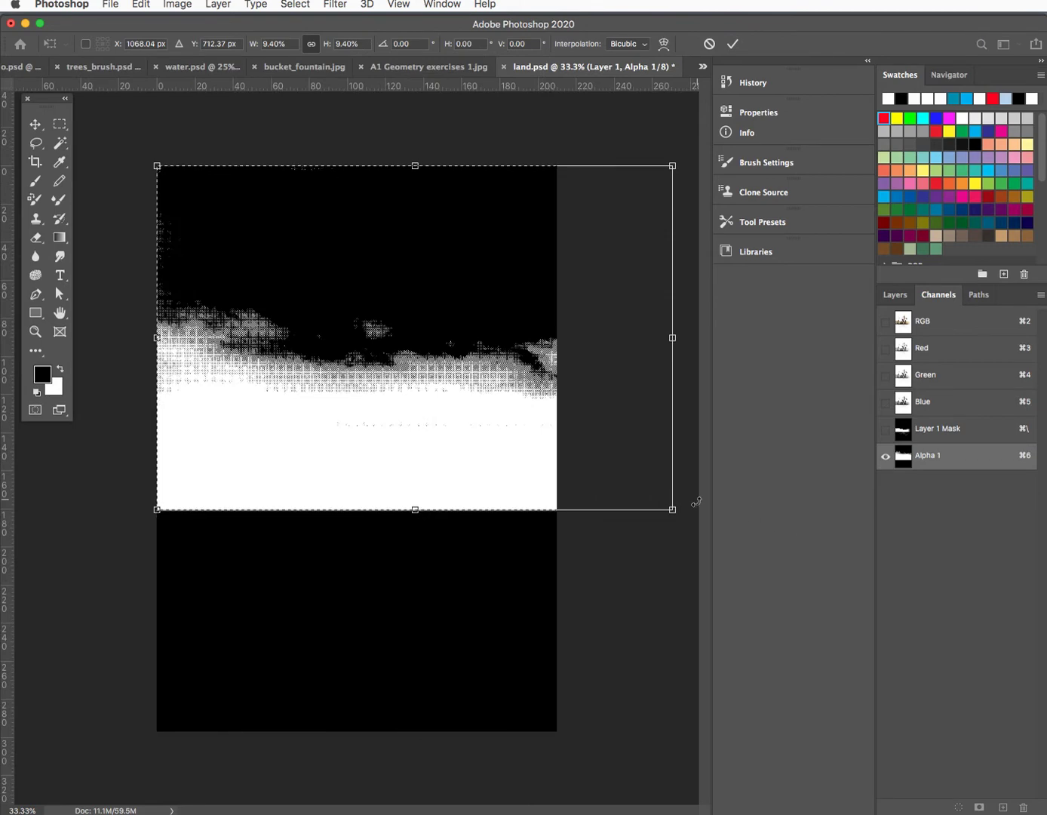
left_click_drag(672, 509, 889, 607)
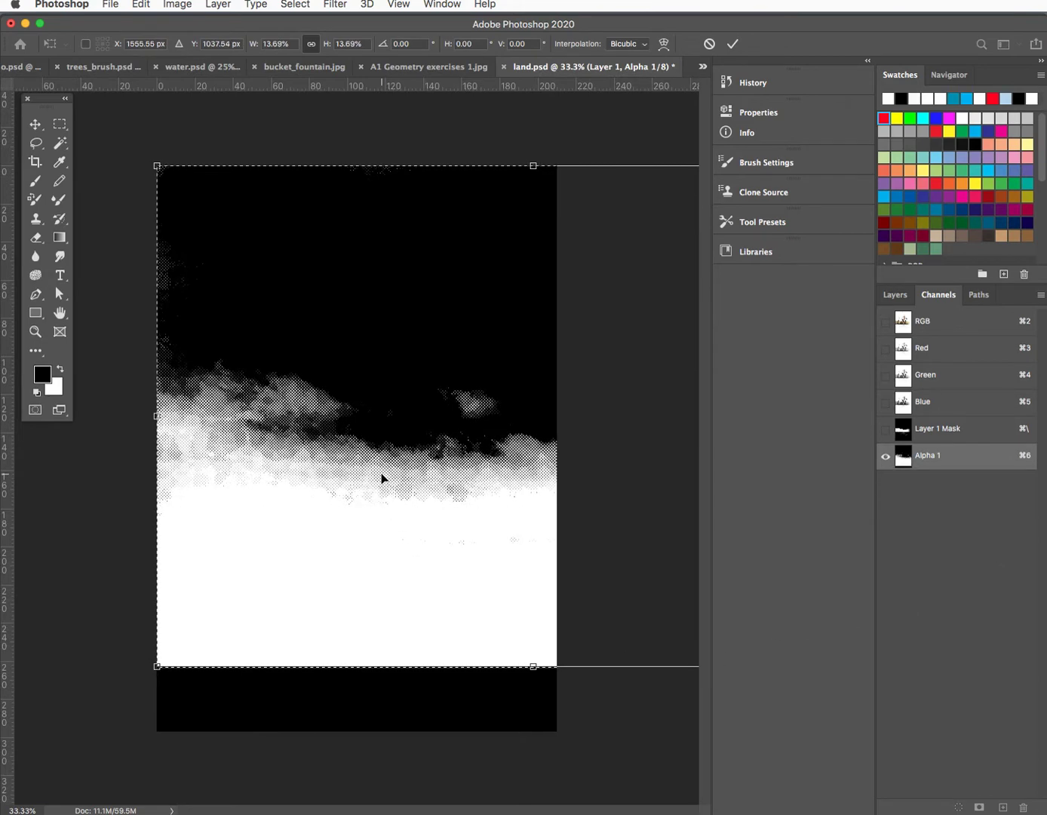
key("super+equal")
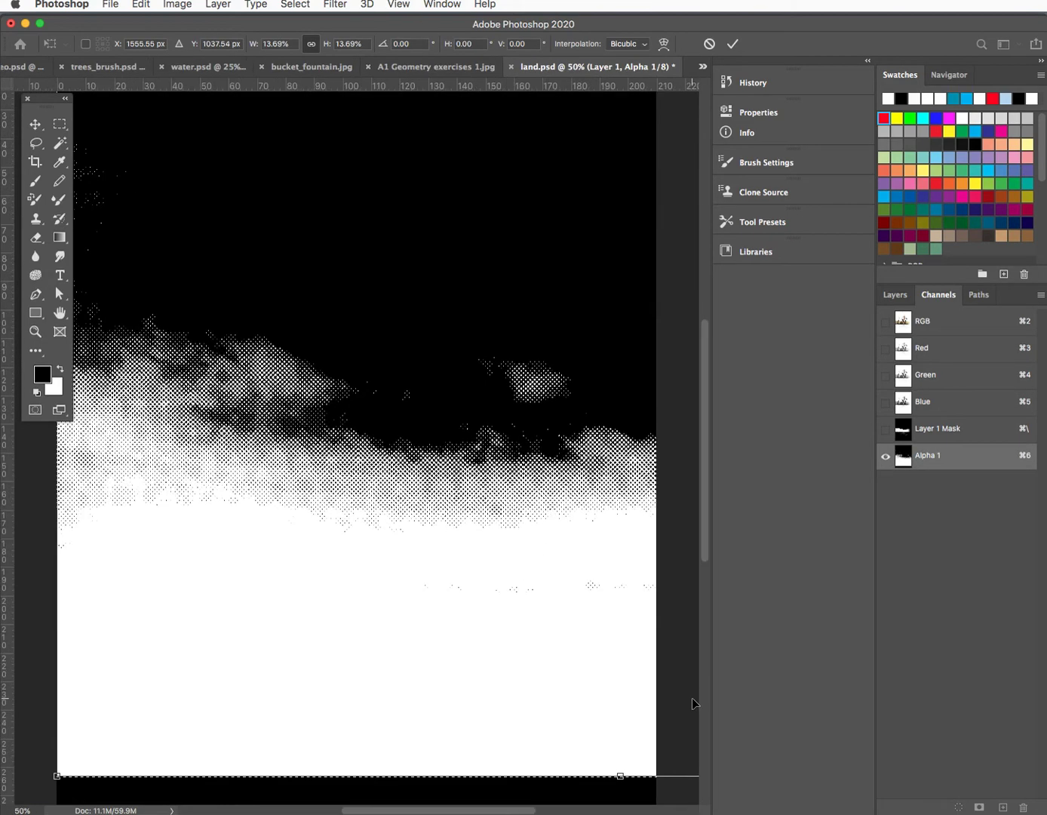
key("super+equal")
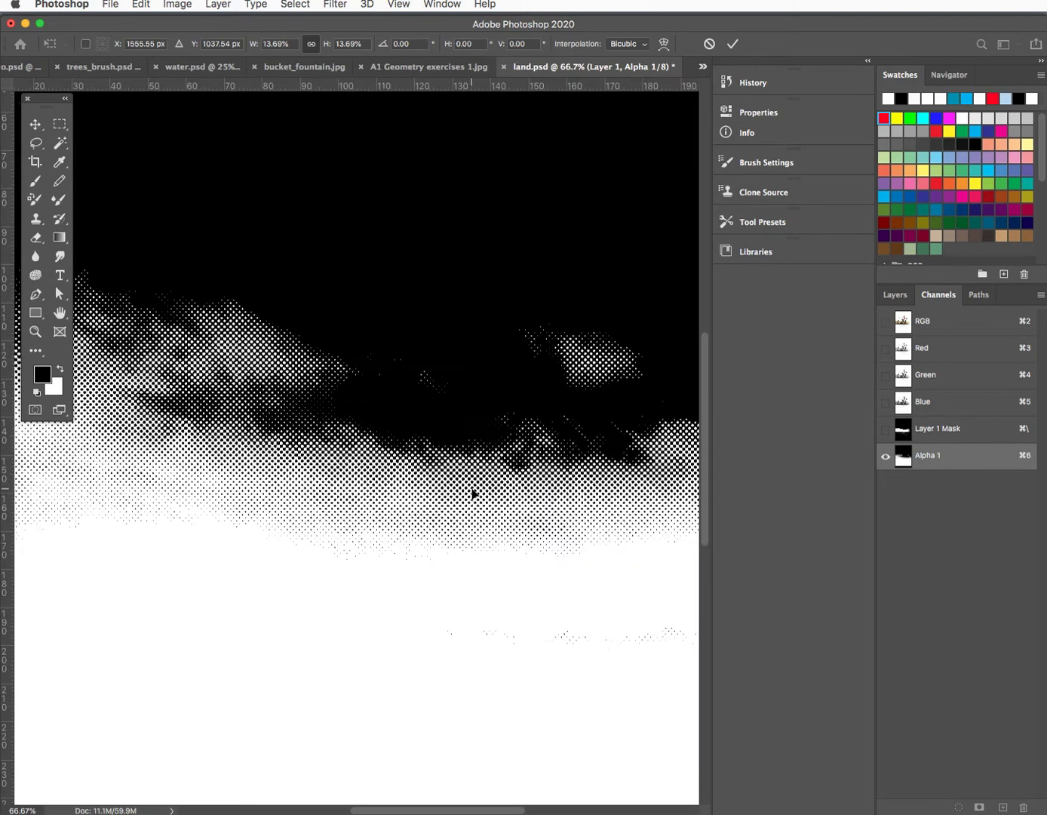
key("super+minus")
key("super+minus")
key("super+minus")
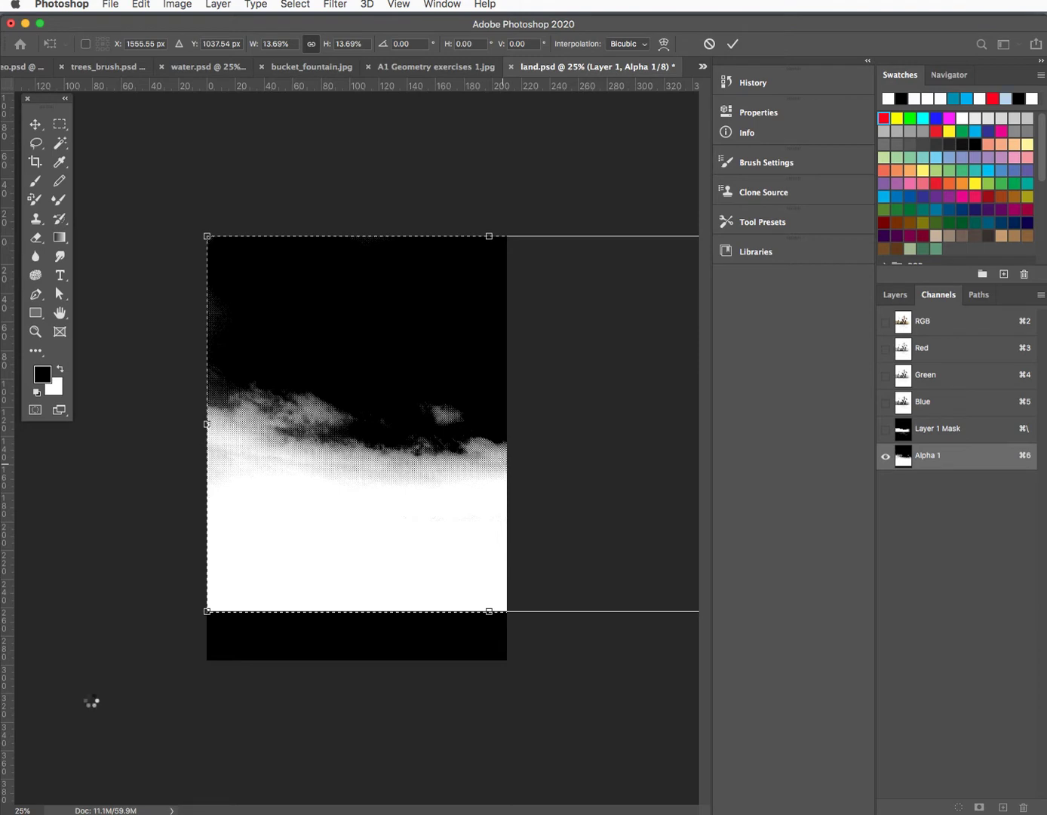
key("Return")
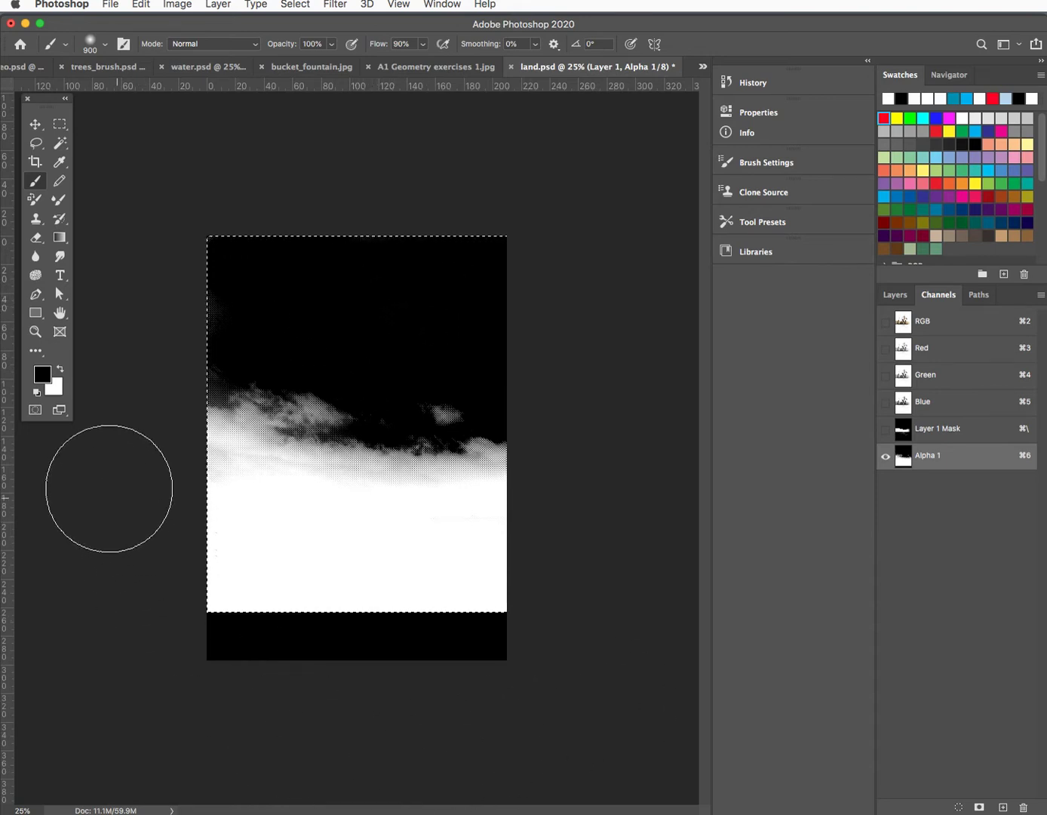
Fill the black strip along the bottom of the alpha channel with white, and invert the whole channel
left_click(59, 131)
mouse_move(210, 581)
left_mouse_down()
mouse_move(188, 593)
mouse_move(225, 588)
mouse_move(470, 647)
mouse_move(648, 710)
mouse_move(633, 725)
left_mouse_up()
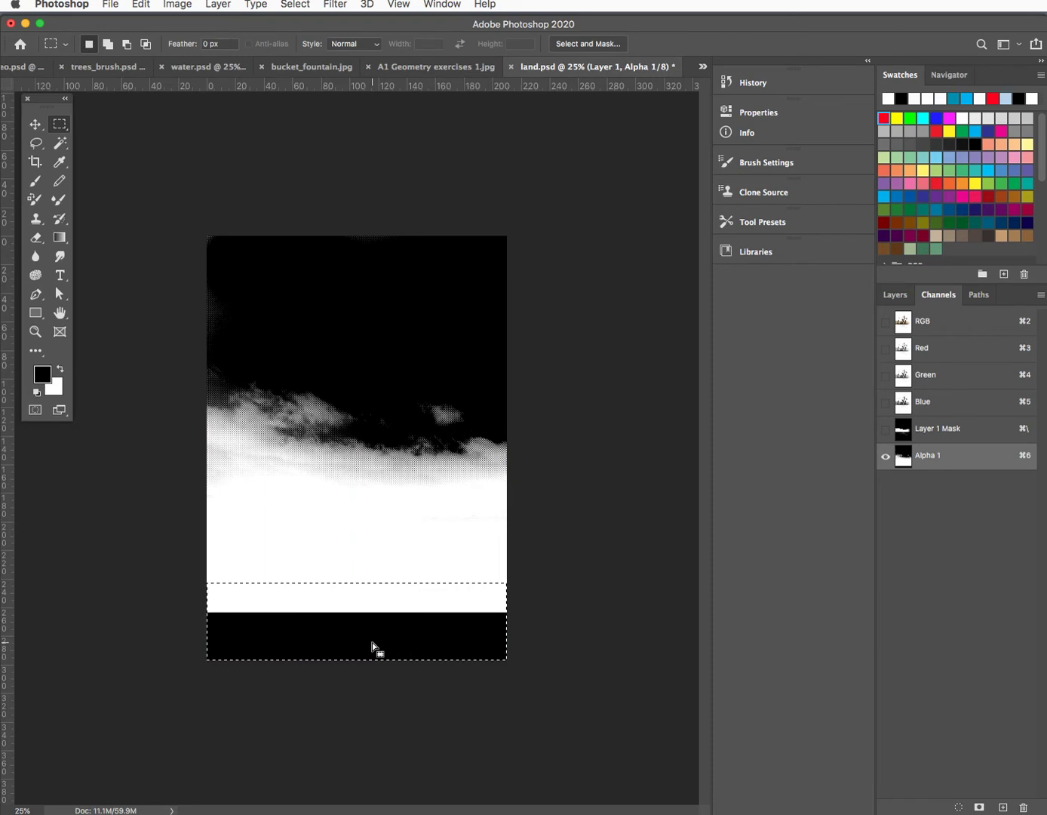
key("BackSpace")
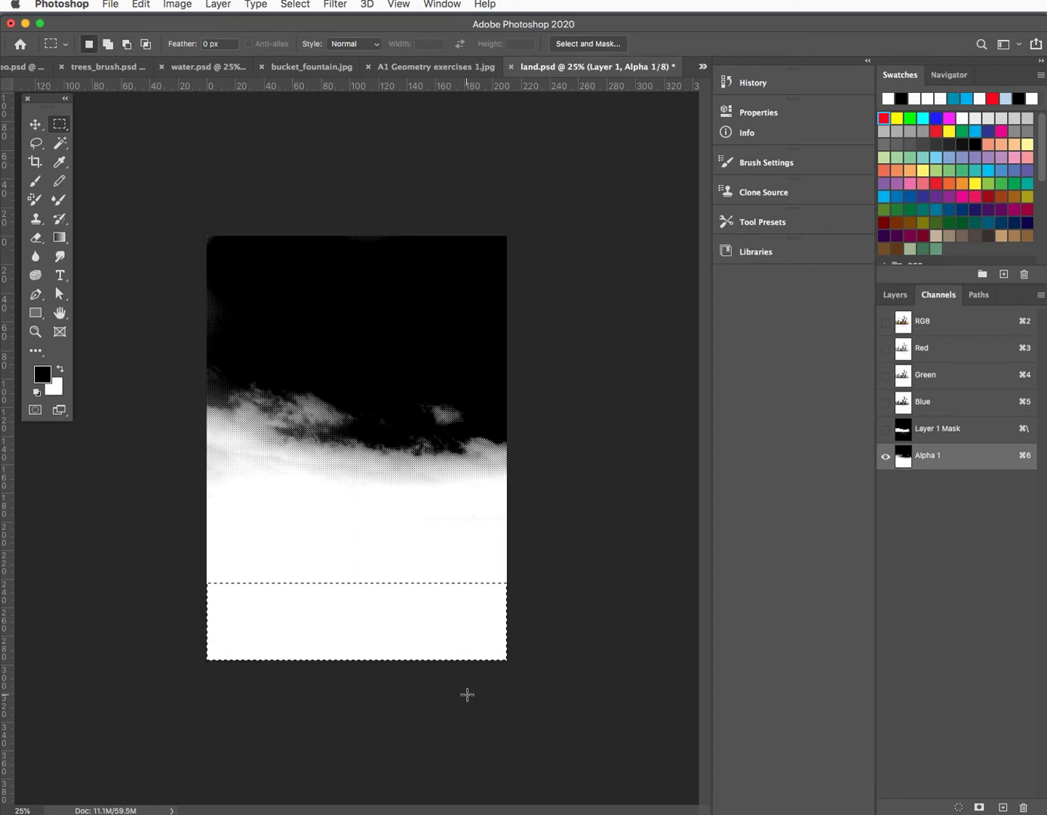
key("super+d")
key("super+i")
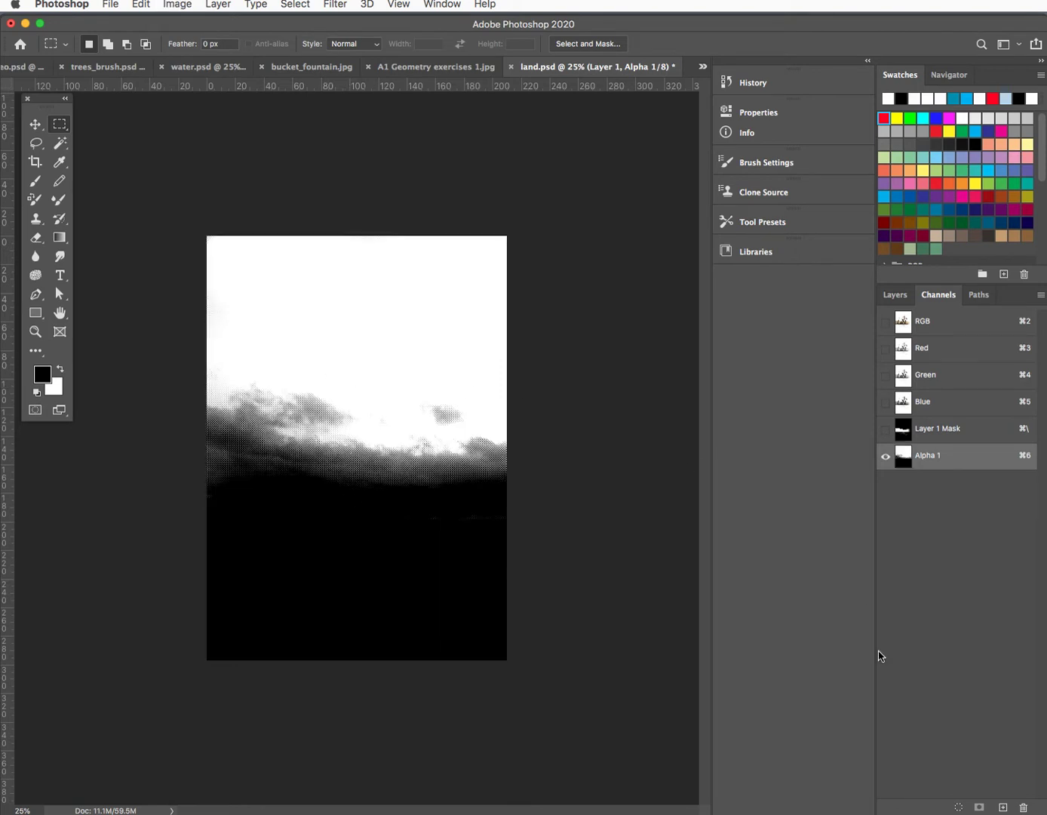
Load the alpha channel as a selection and create a new layer between Background and Layer 1
left_click(958, 808)
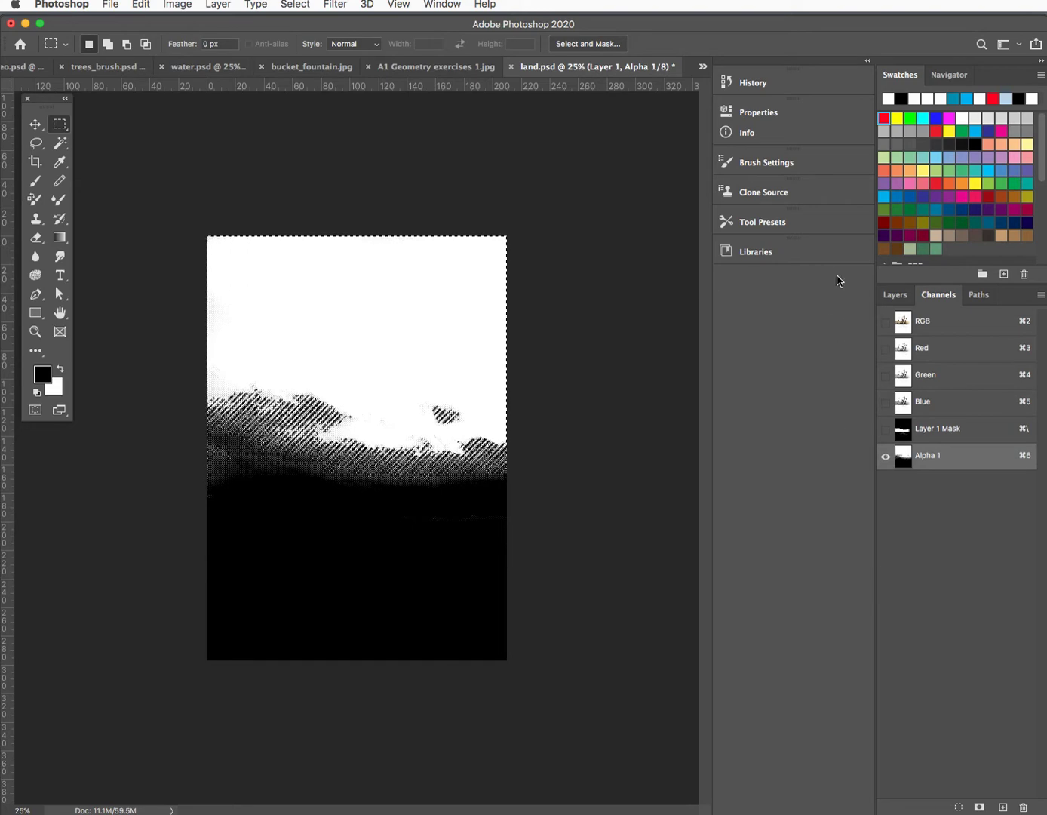
left_click(895, 296)
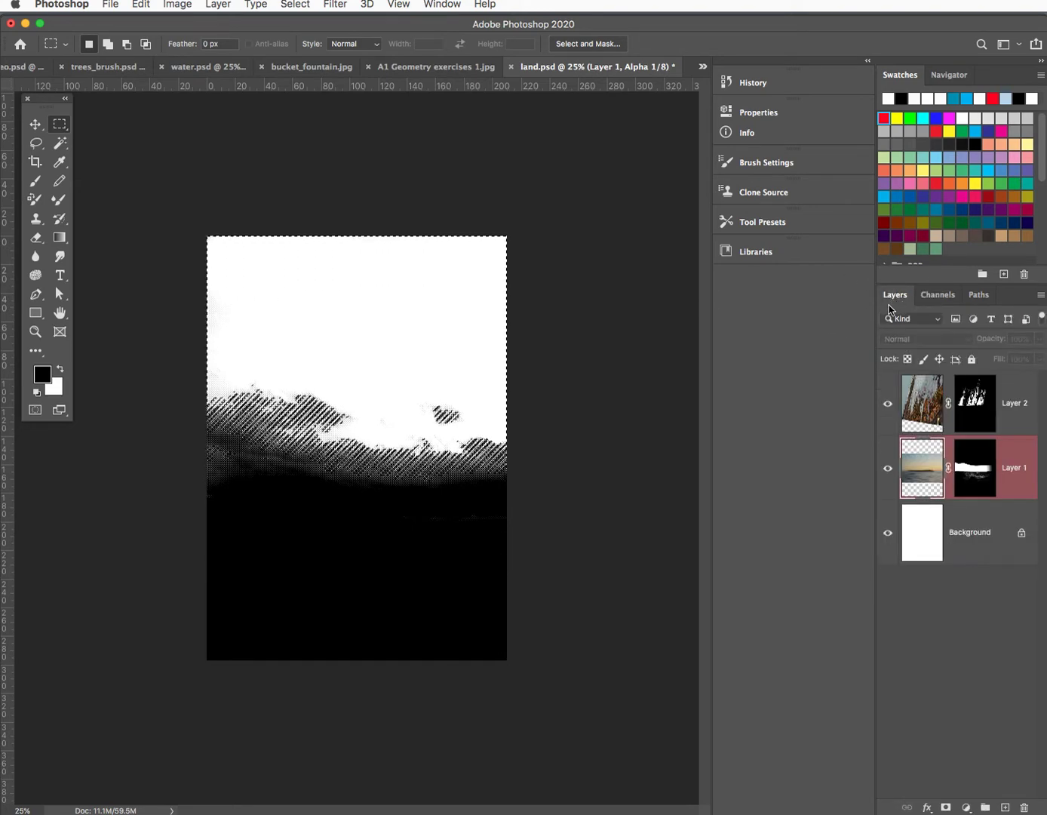
left_click(1003, 807)
left_click_drag(920, 483, 922, 597)
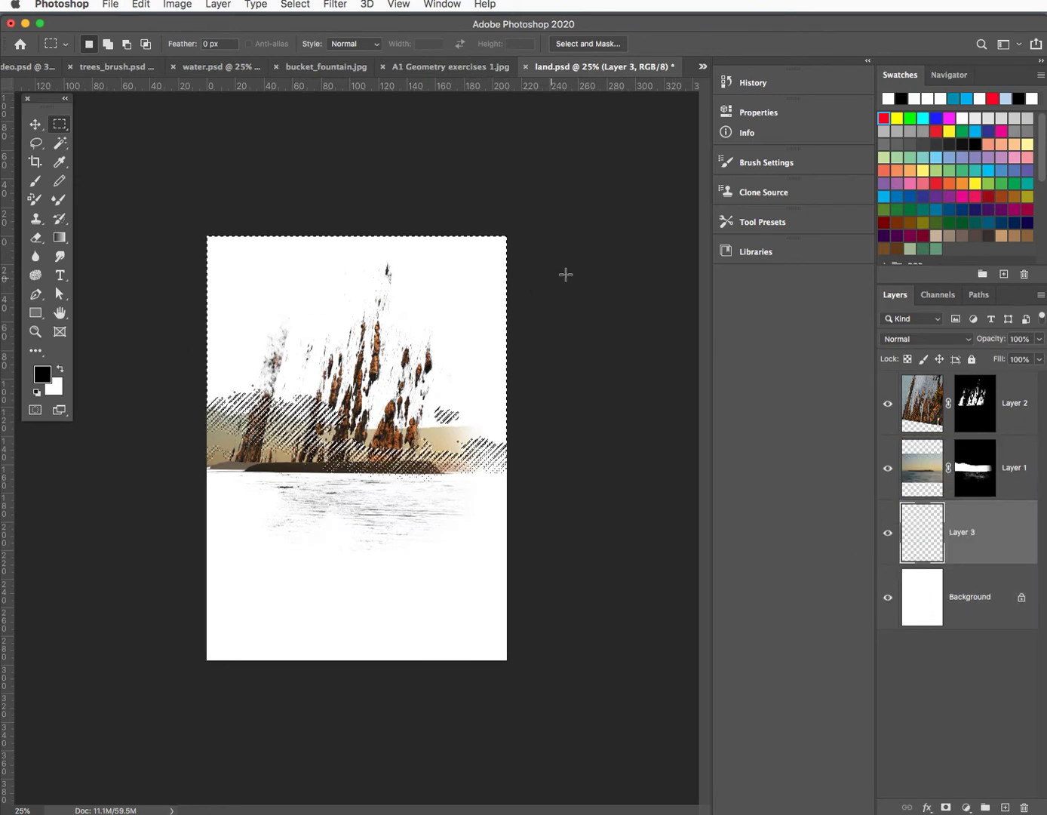
Fill the cloud selection on the new layer with the recently used blue, and move the layer down about 60 mm
left_click(960, 97)
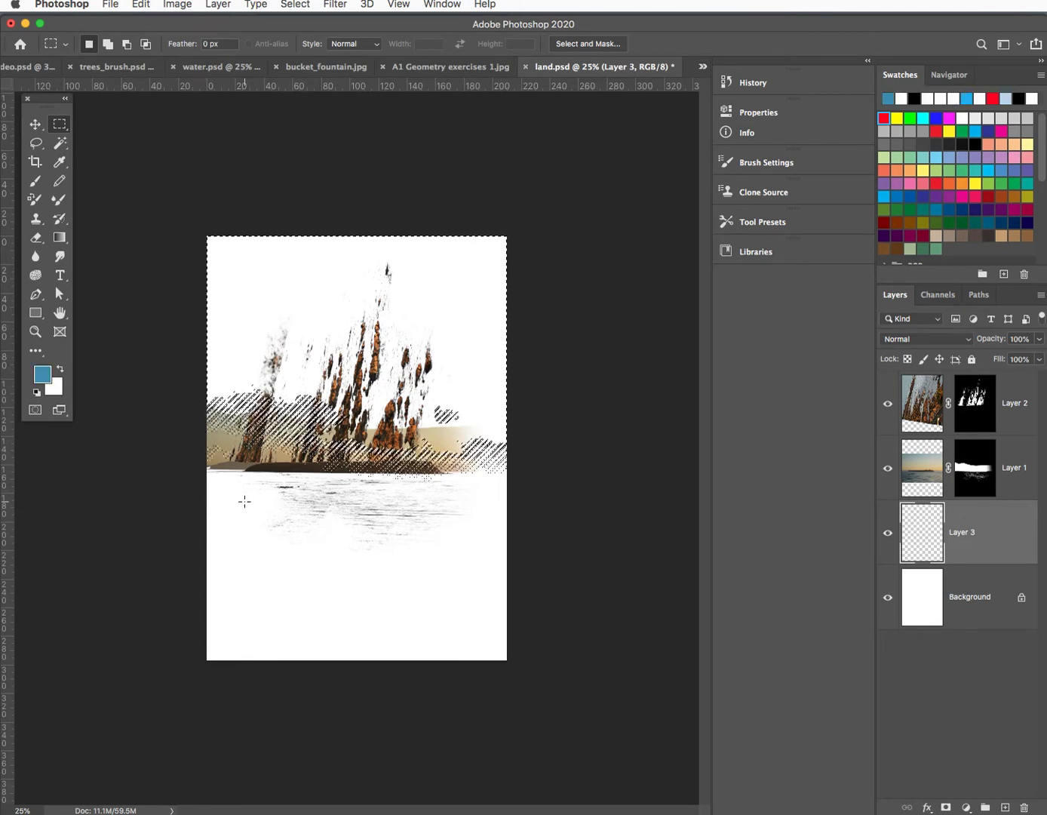
key("alt")
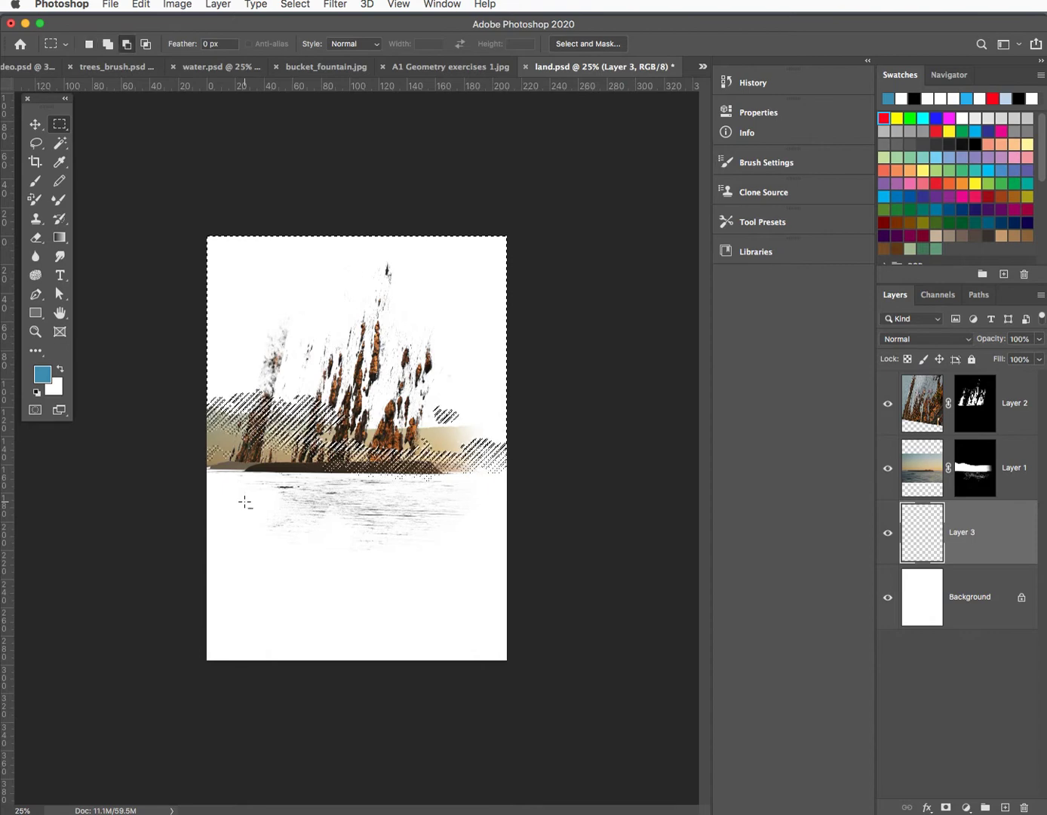
key("alt+BackSpace")
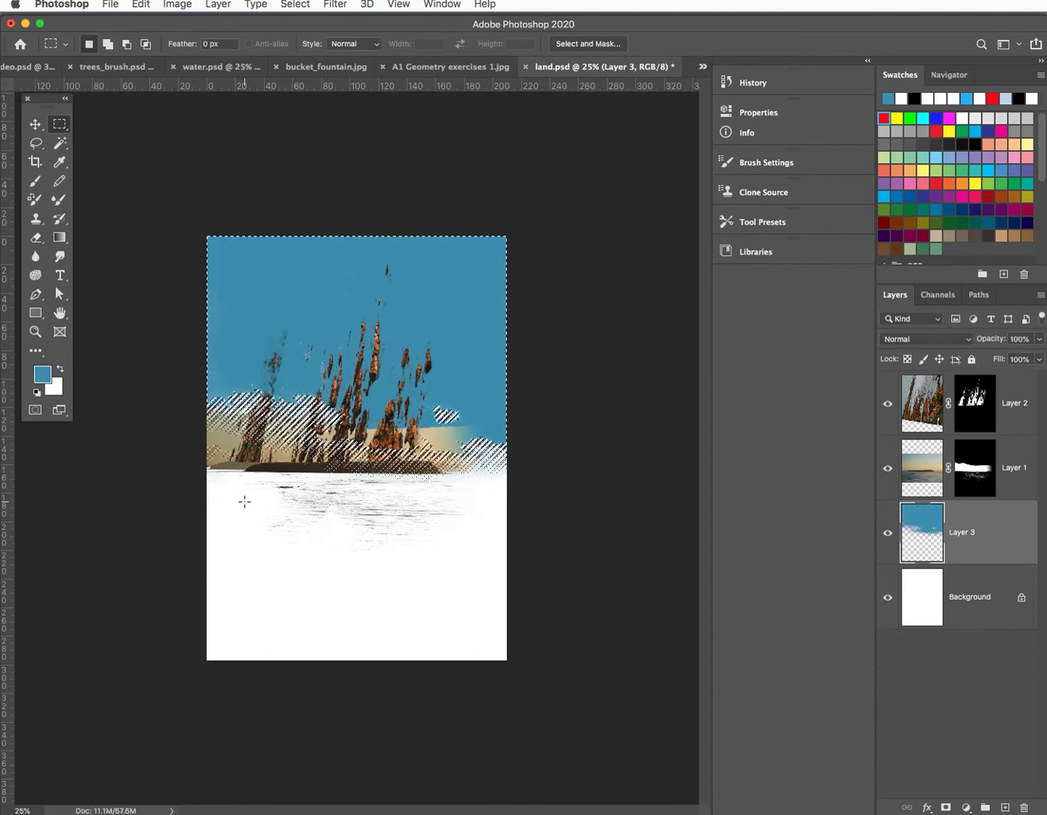
key("super+d")
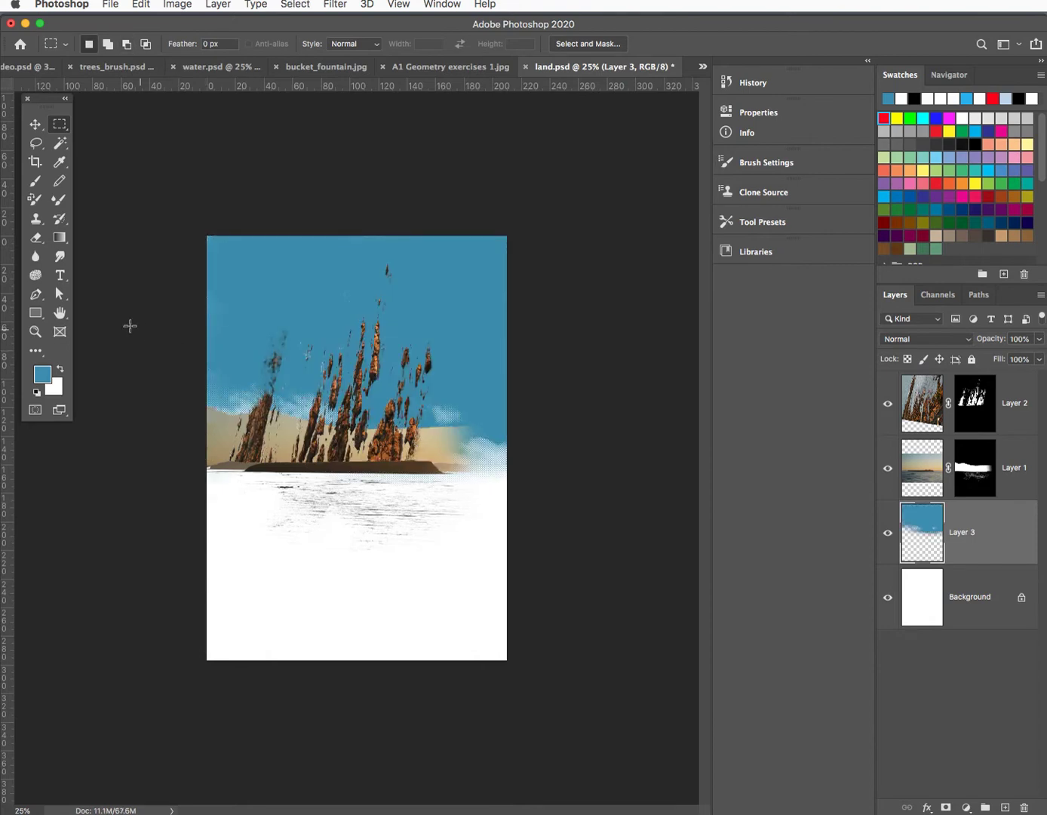
left_click(34, 124)
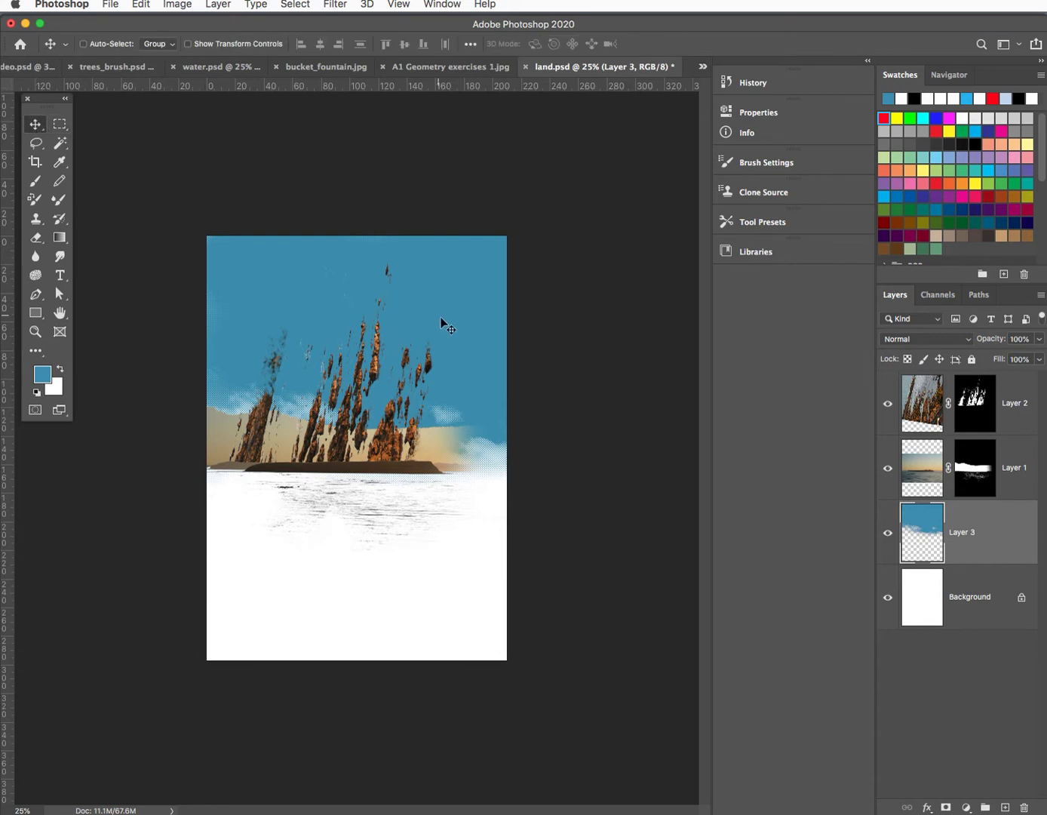
left_click_drag(455, 320, 460, 407)
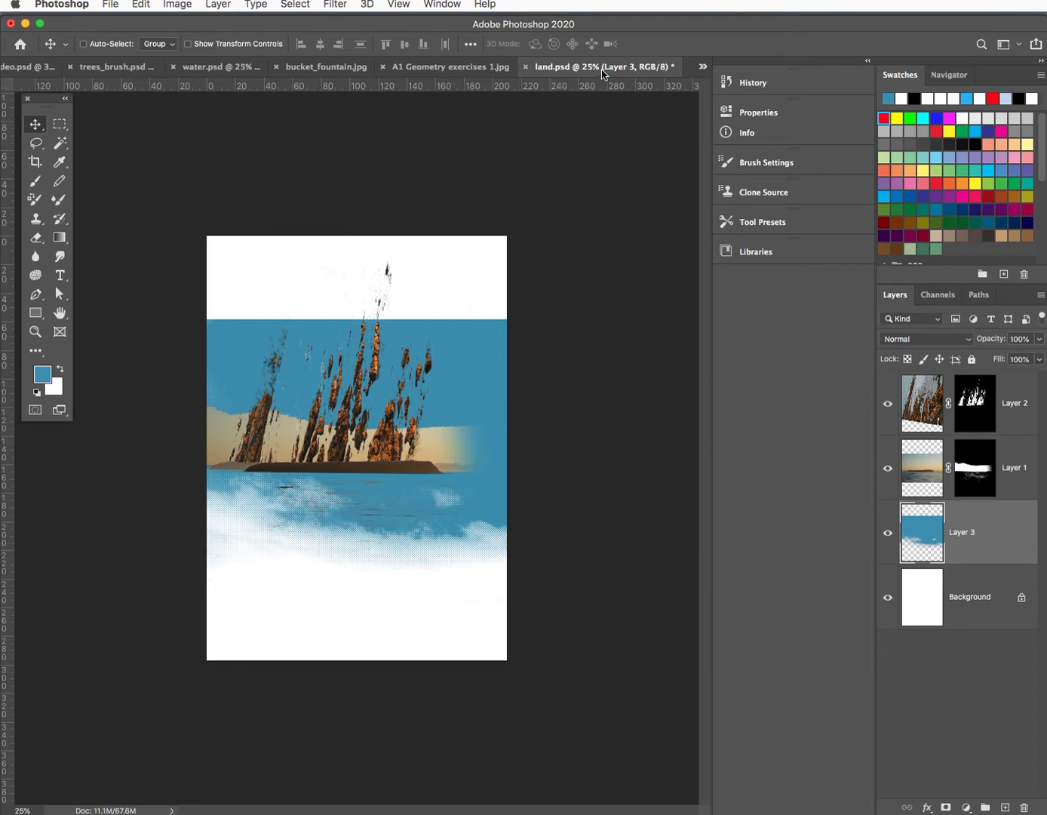
Check the already open documents for the tree photo, and open trees.psd from the working folder
left_click(427, 67)
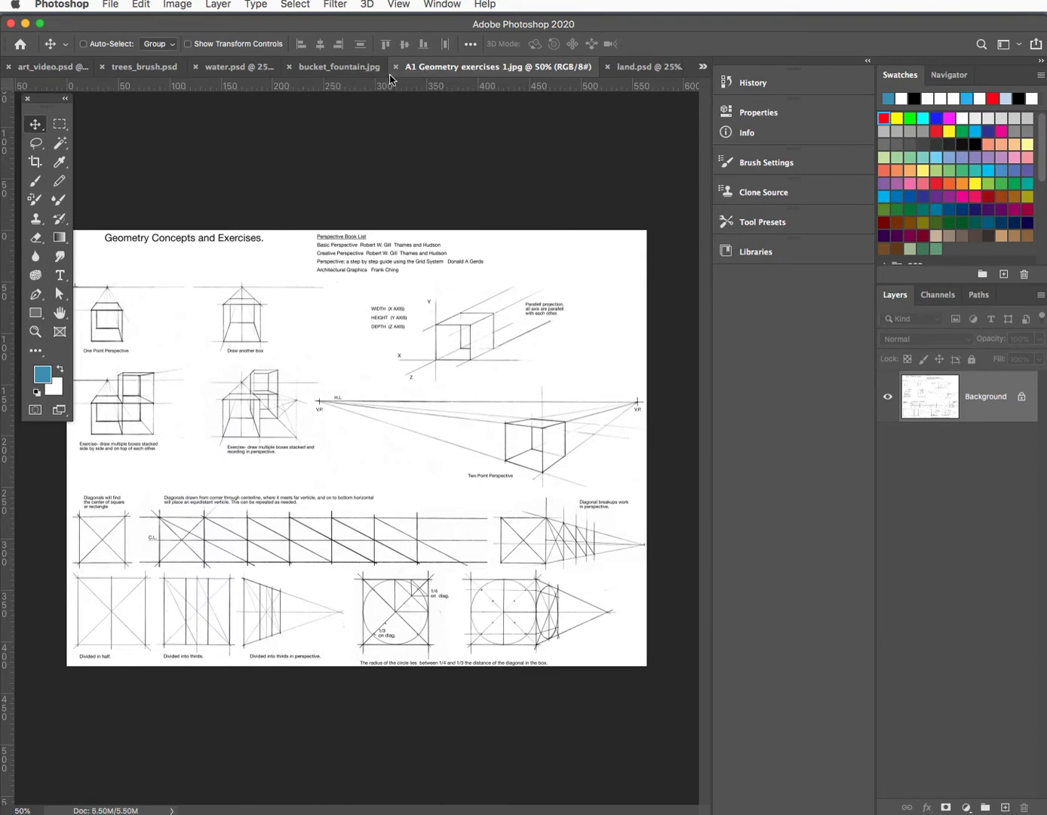
left_click(134, 69)
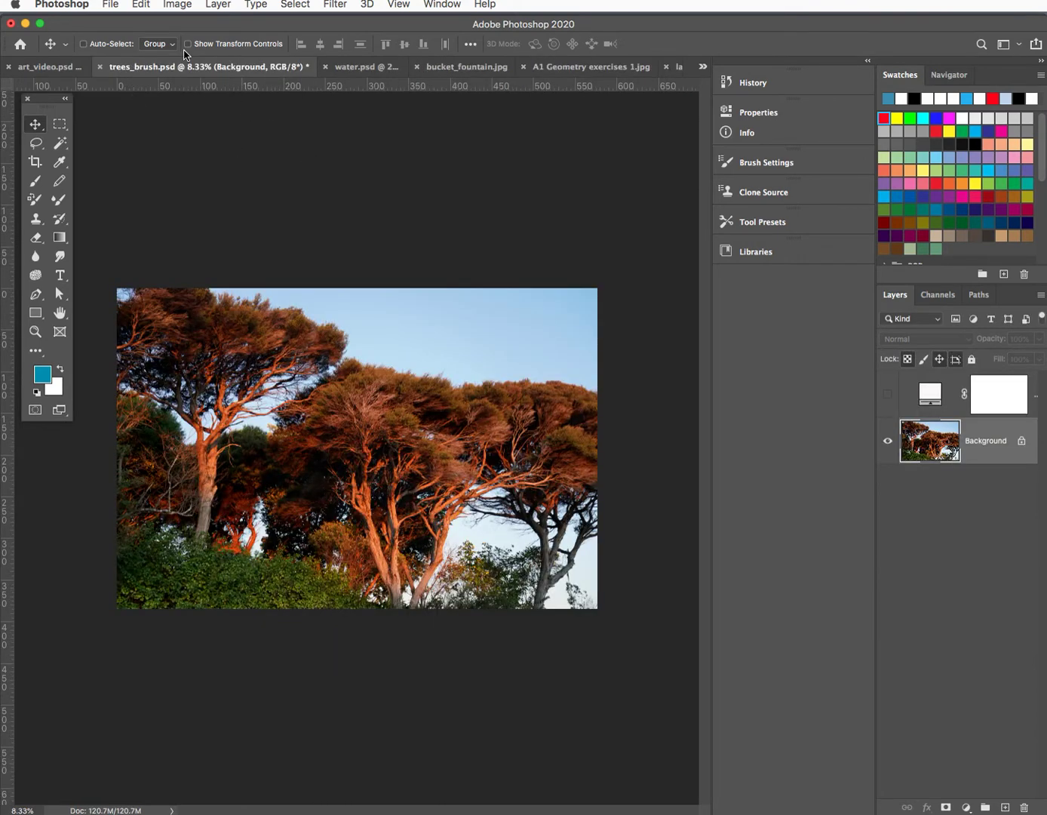
left_click(701, 70)
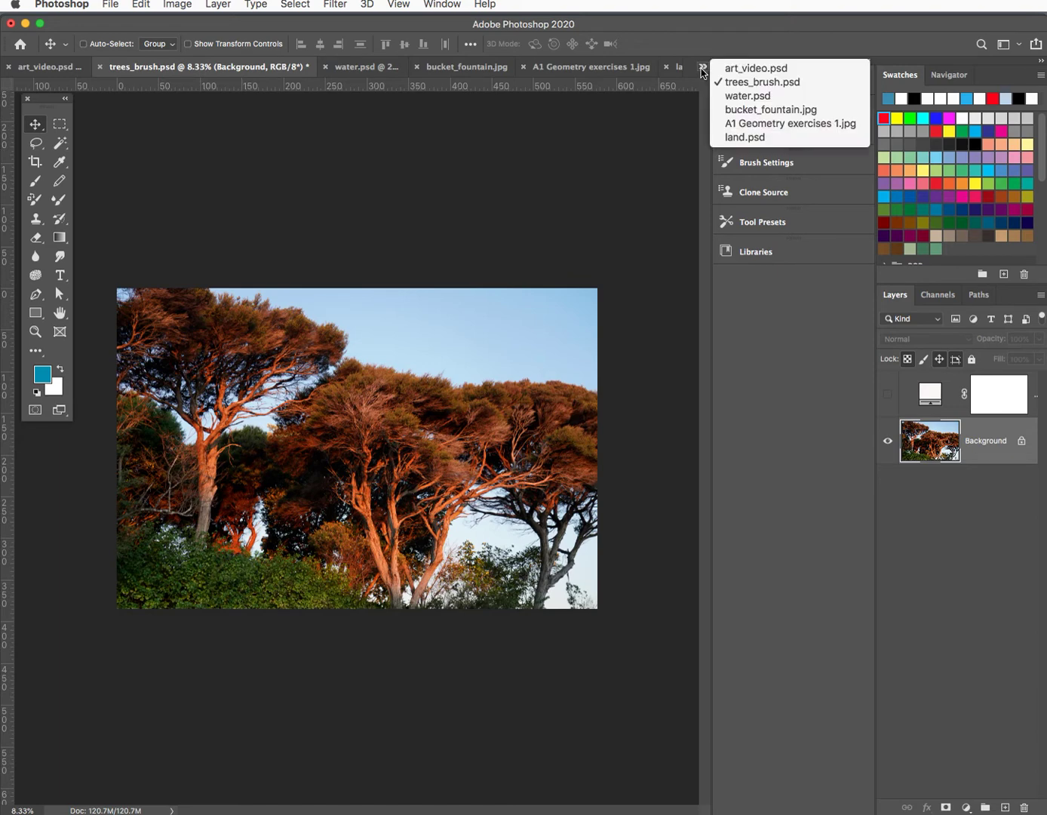
left_click(436, 161)
left_click(107, 6)
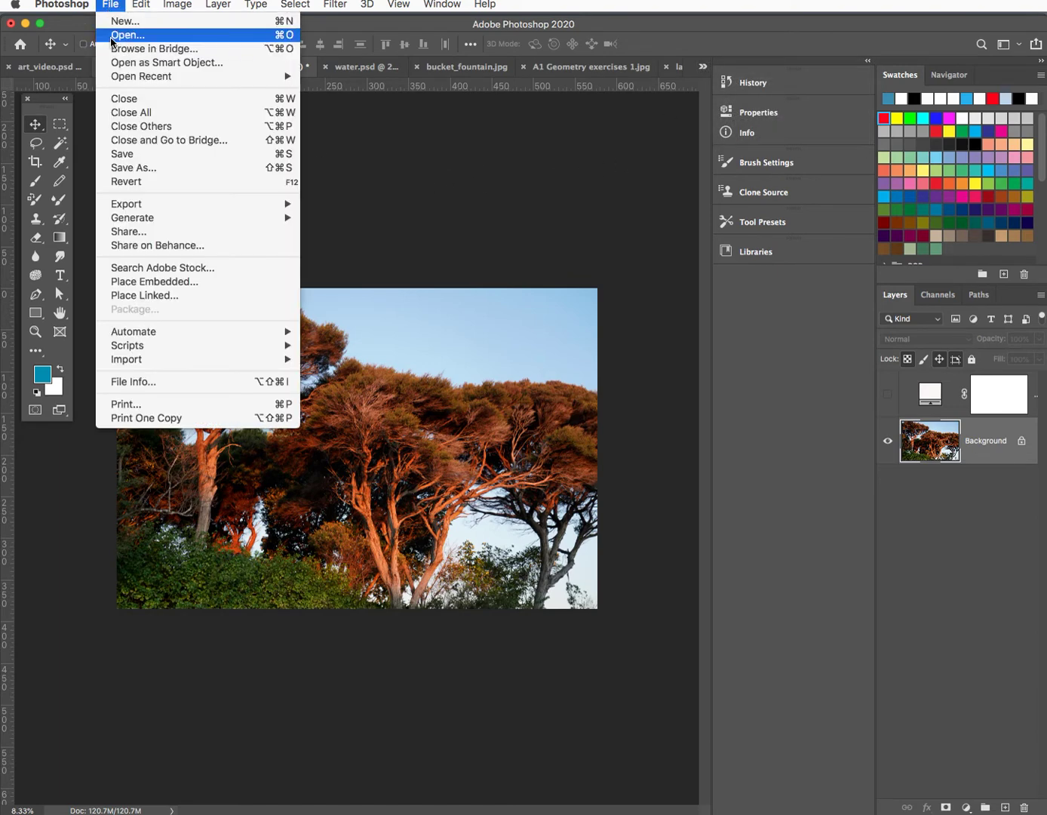
left_click(110, 37)
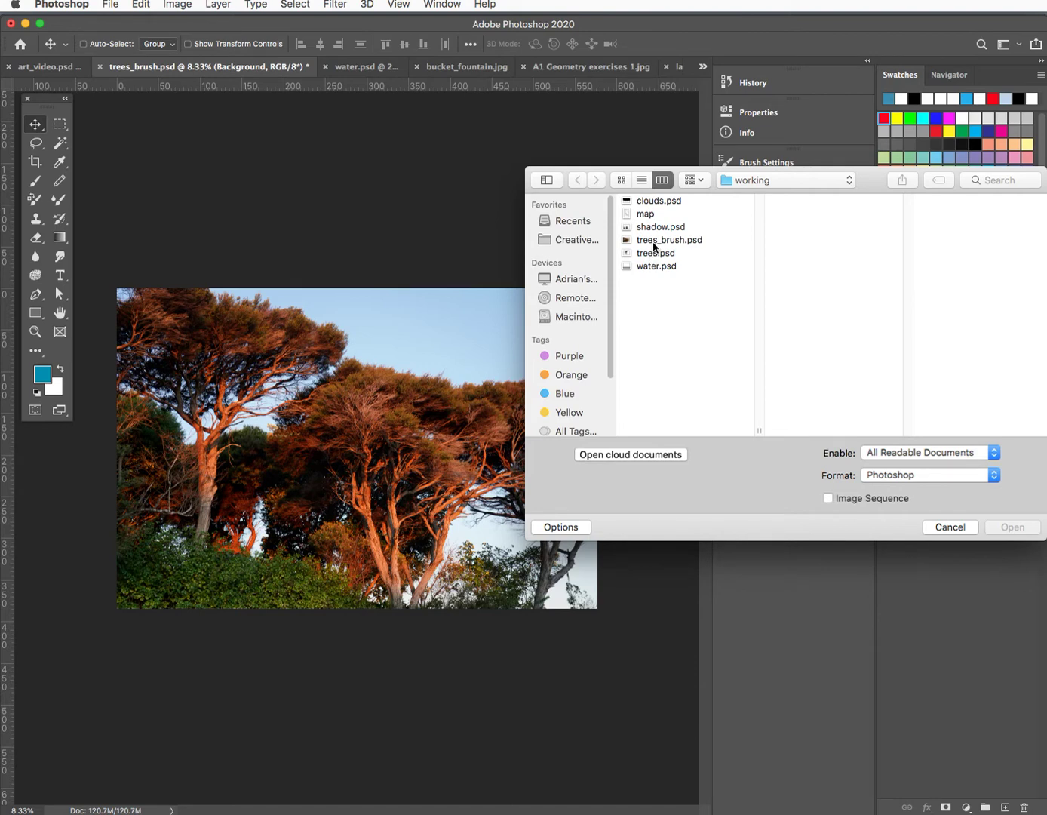
left_click(653, 243)
left_click(646, 255)
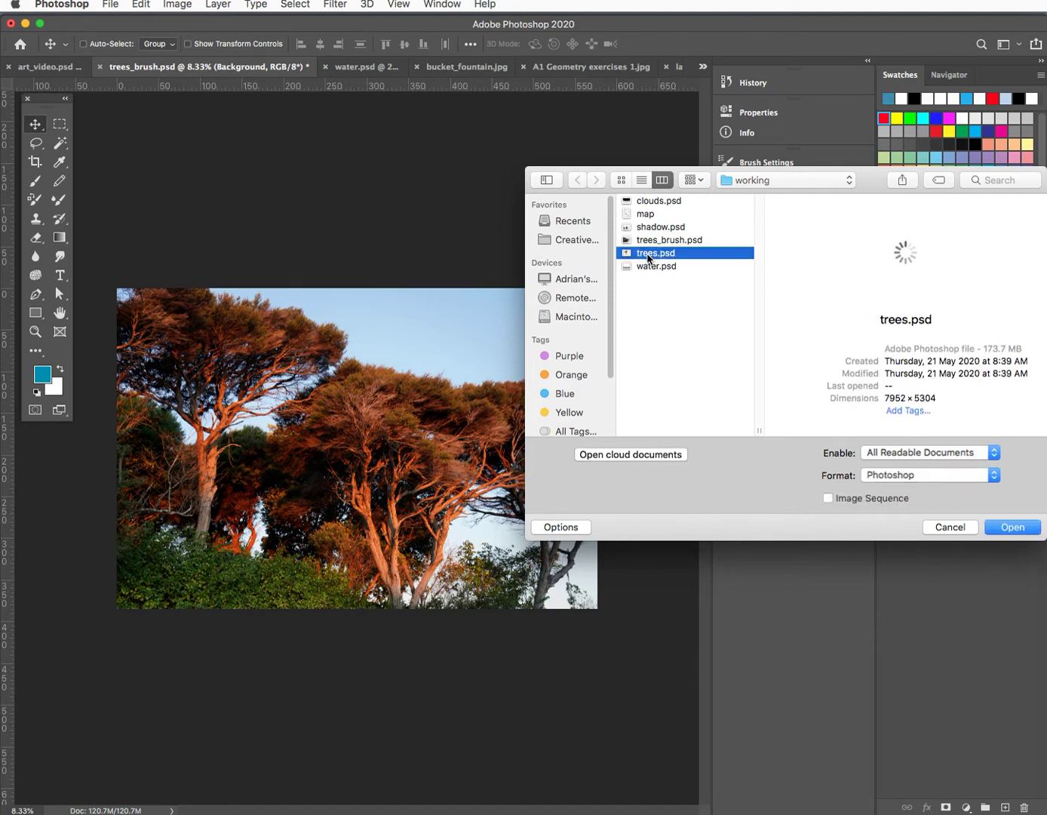
left_click(1011, 527)
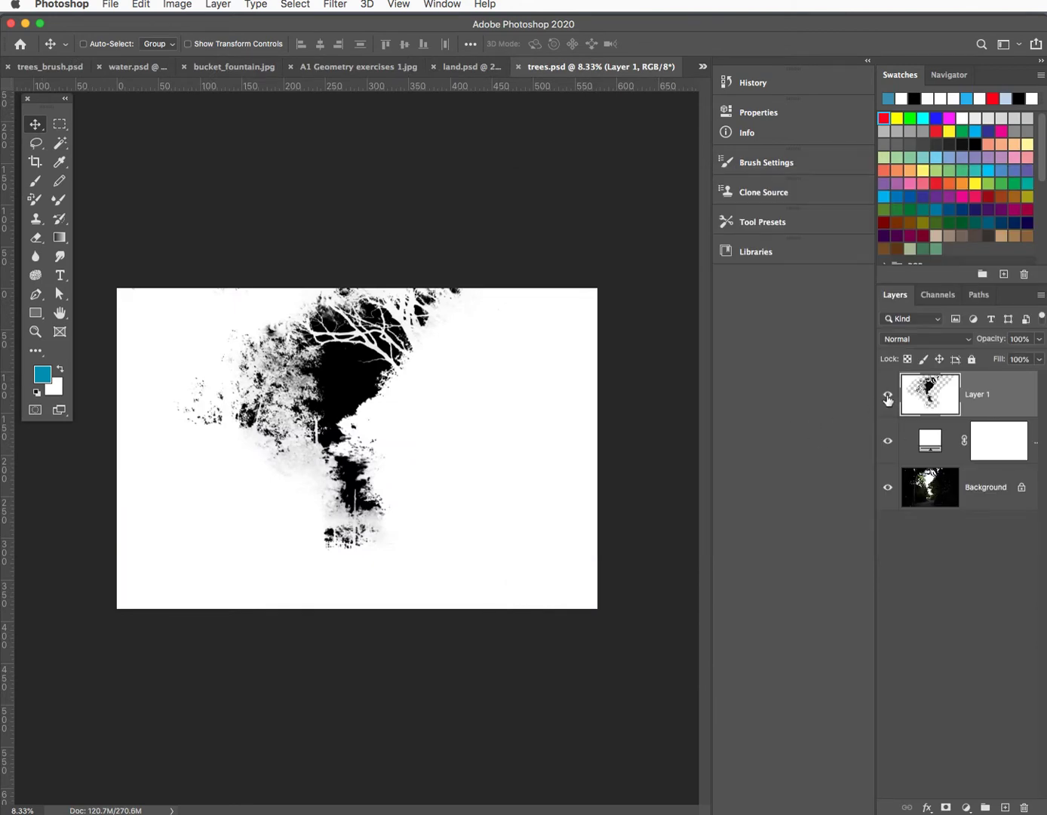
Hide the white color fill layer in trees.psd and delete Layer 1
left_click(887, 398)
left_click(887, 443)
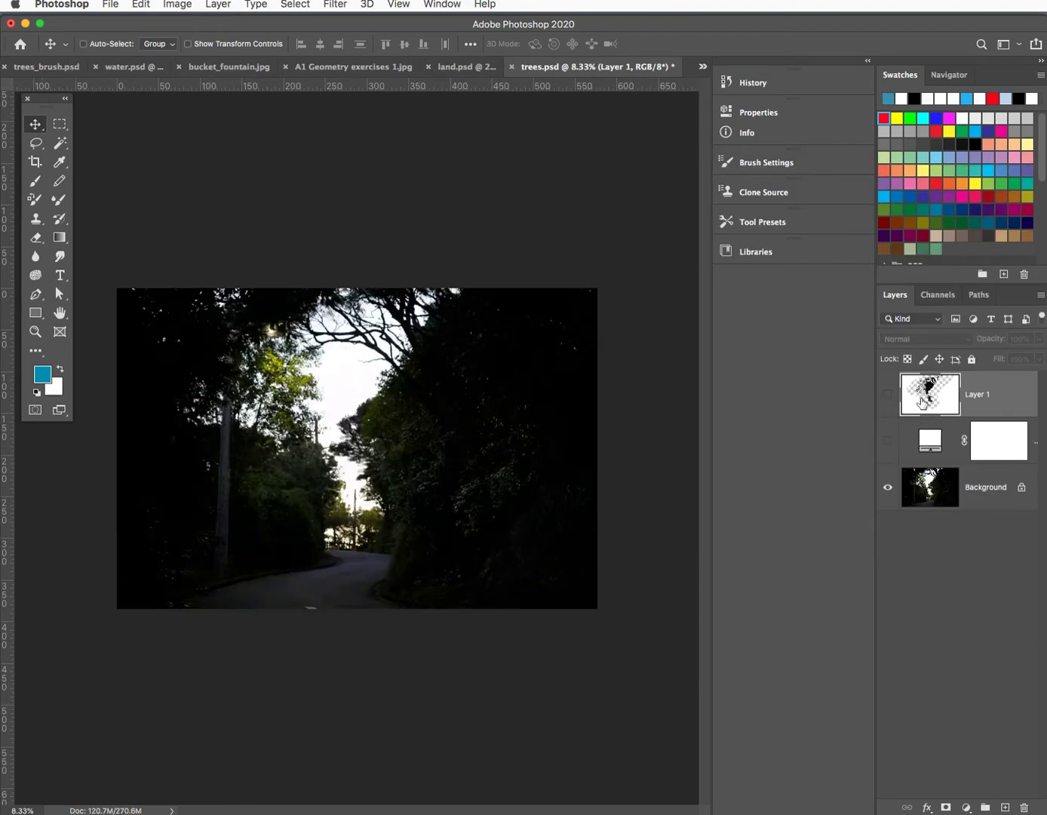
left_click_drag(921, 403, 993, 753)
left_click_drag(931, 397, 1023, 807)
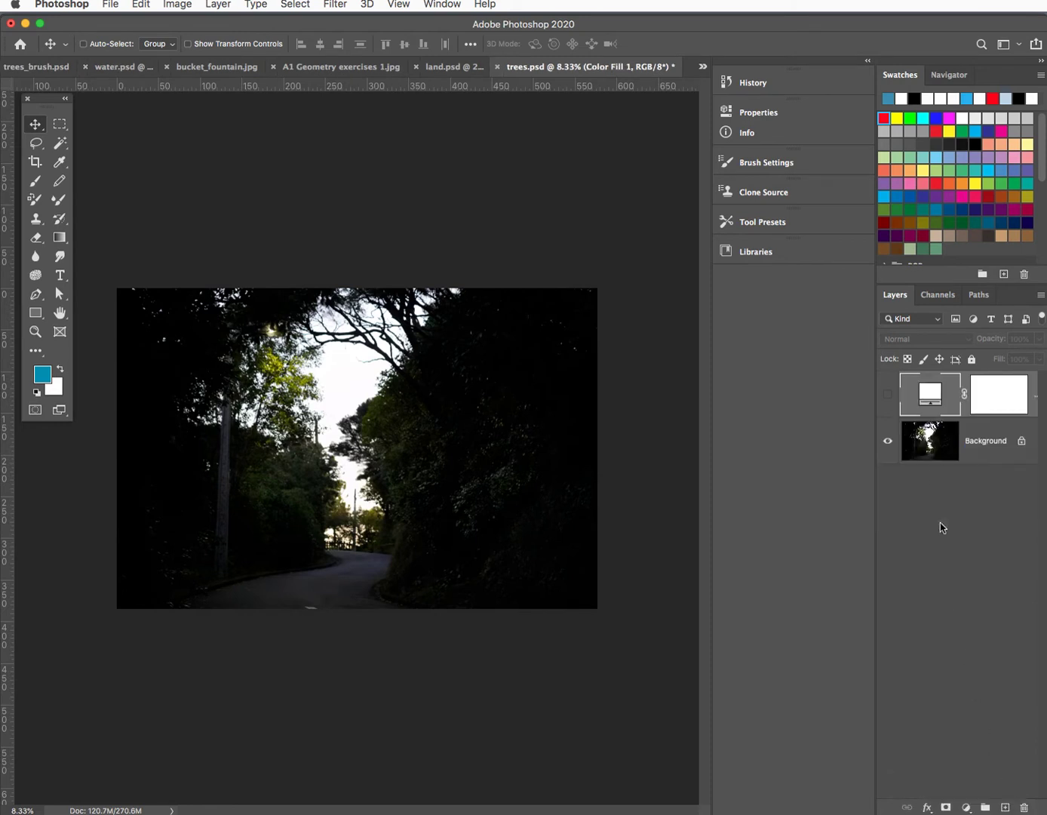
Select the entire Background photo of the tree-lined road and copy it
left_click(924, 436)
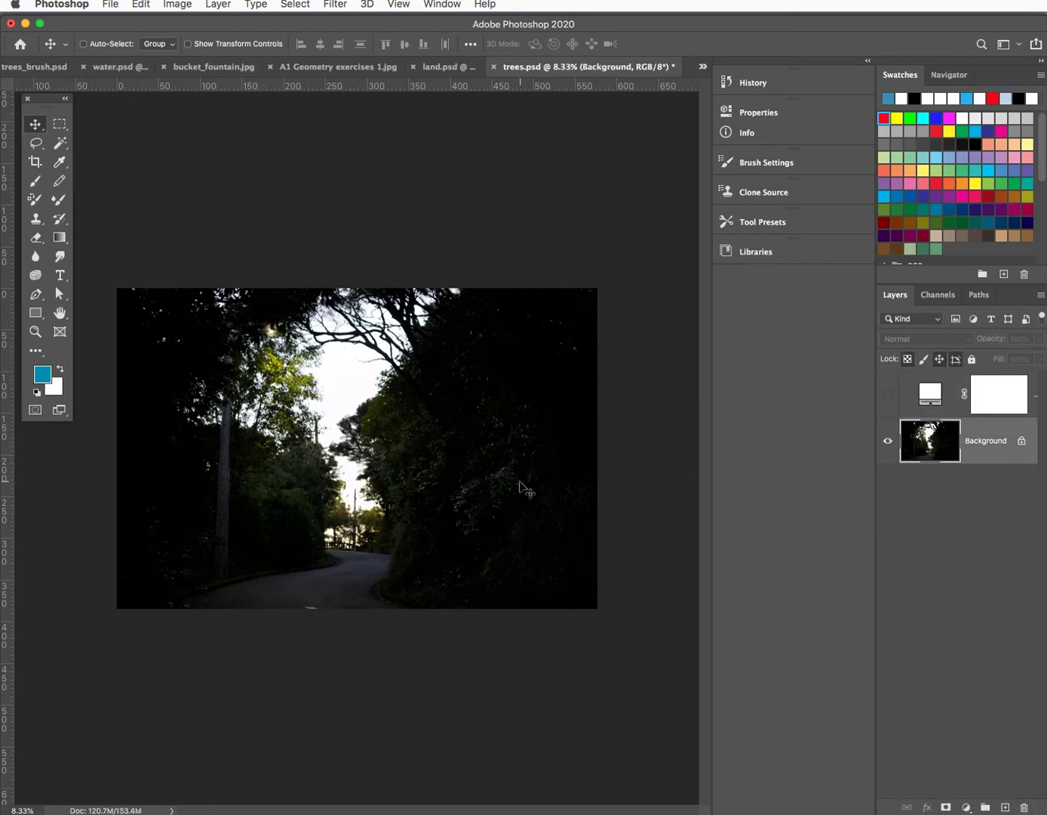
key("super+a")
key("super+c")
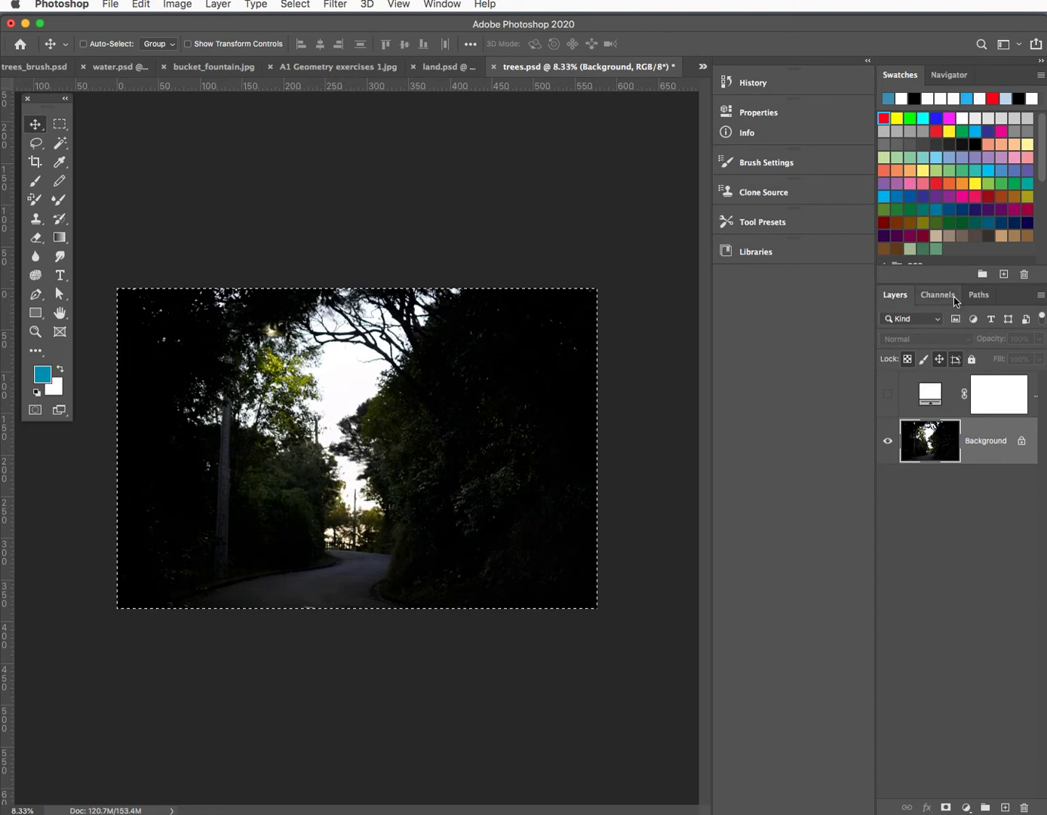
Create a new alpha channel in trees.psd, paste the copied road photo into it and clear the selection
left_click(938, 294)
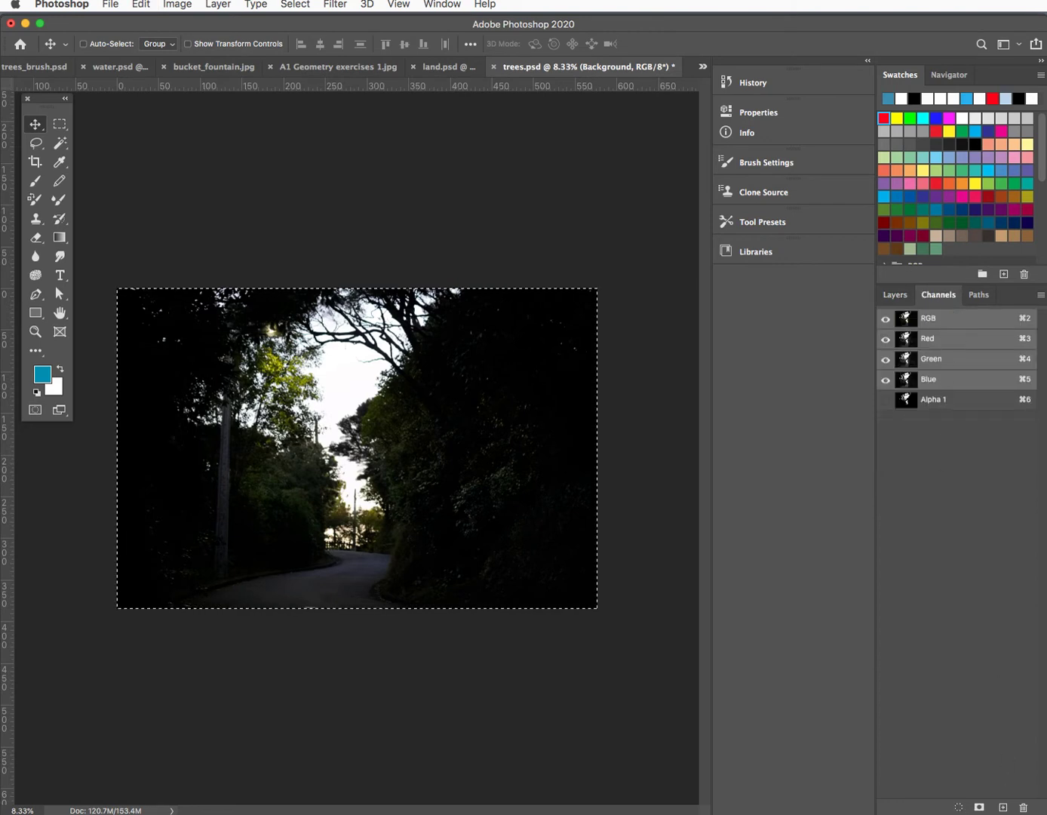
left_click(1003, 806)
key("super+v")
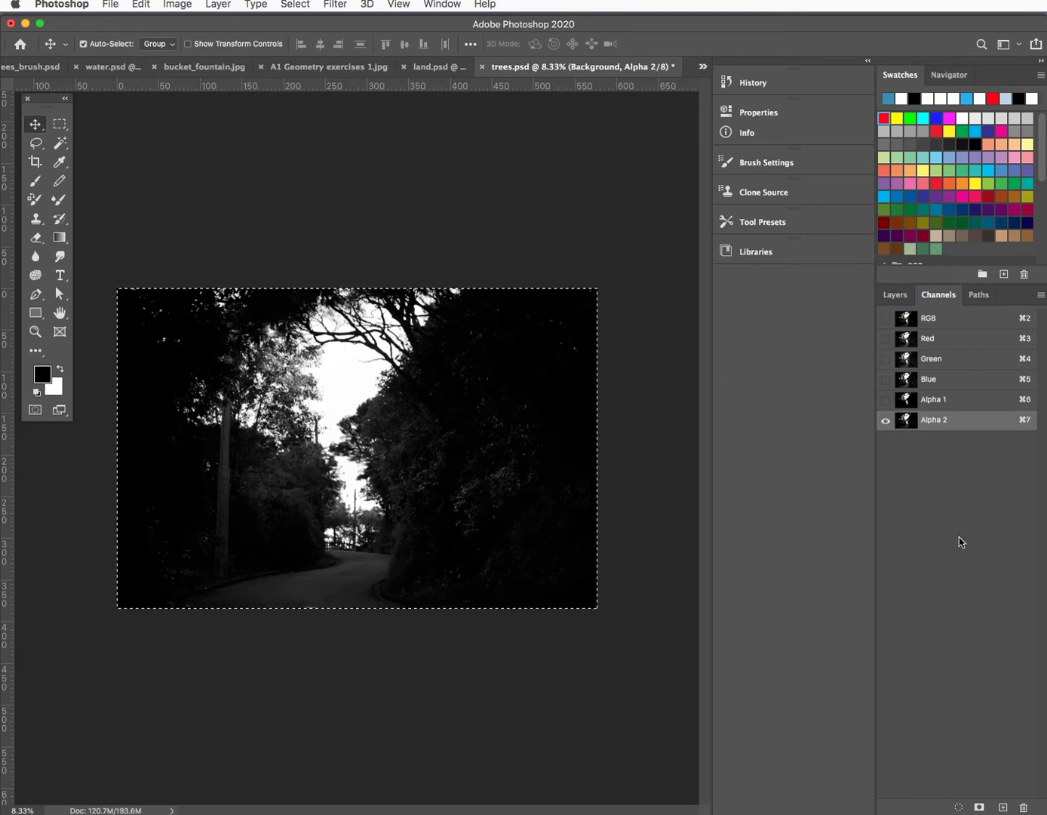
key("super+d")
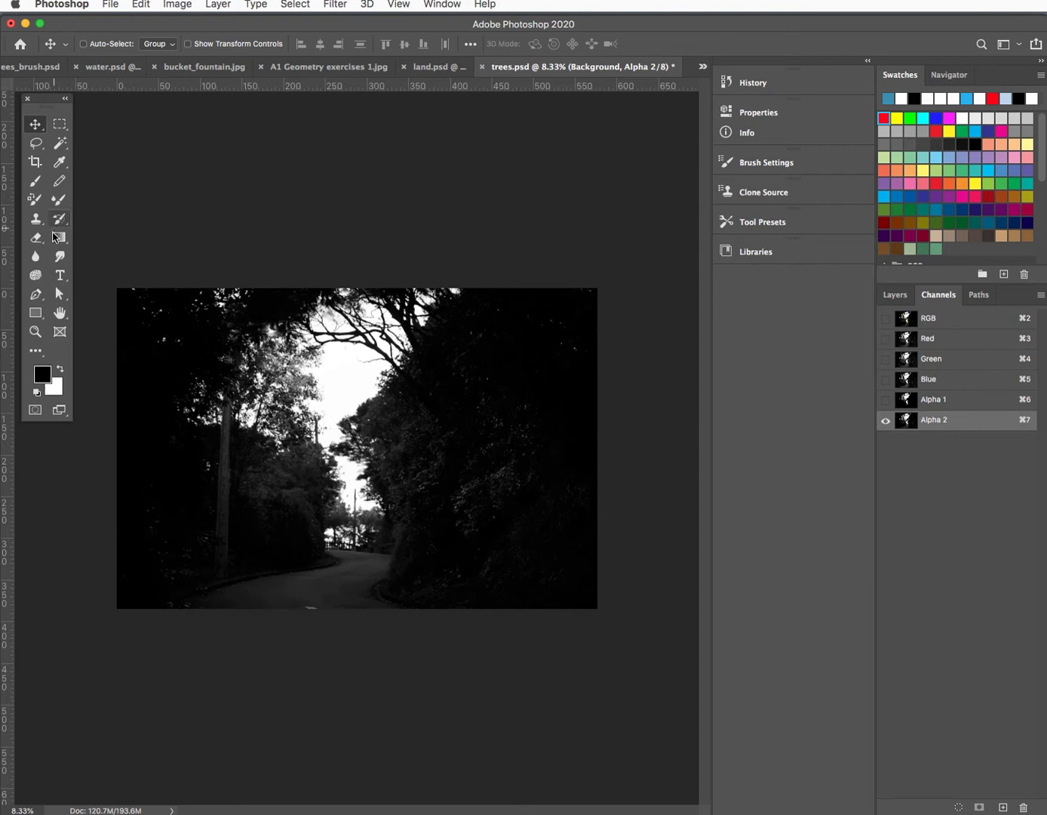
Burn the shadows at 22% exposure over the road, lower trees and trunk to darken them in the new channel
left_click(35, 333)
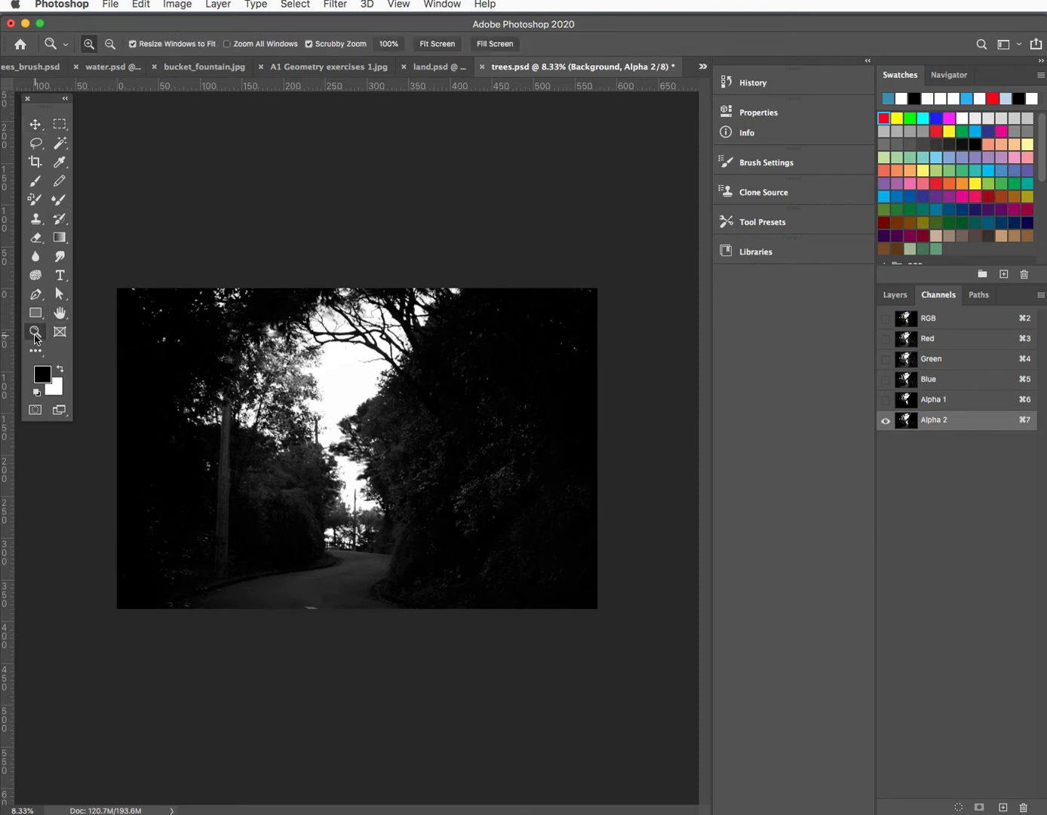
key("o")
left_click(35, 349)
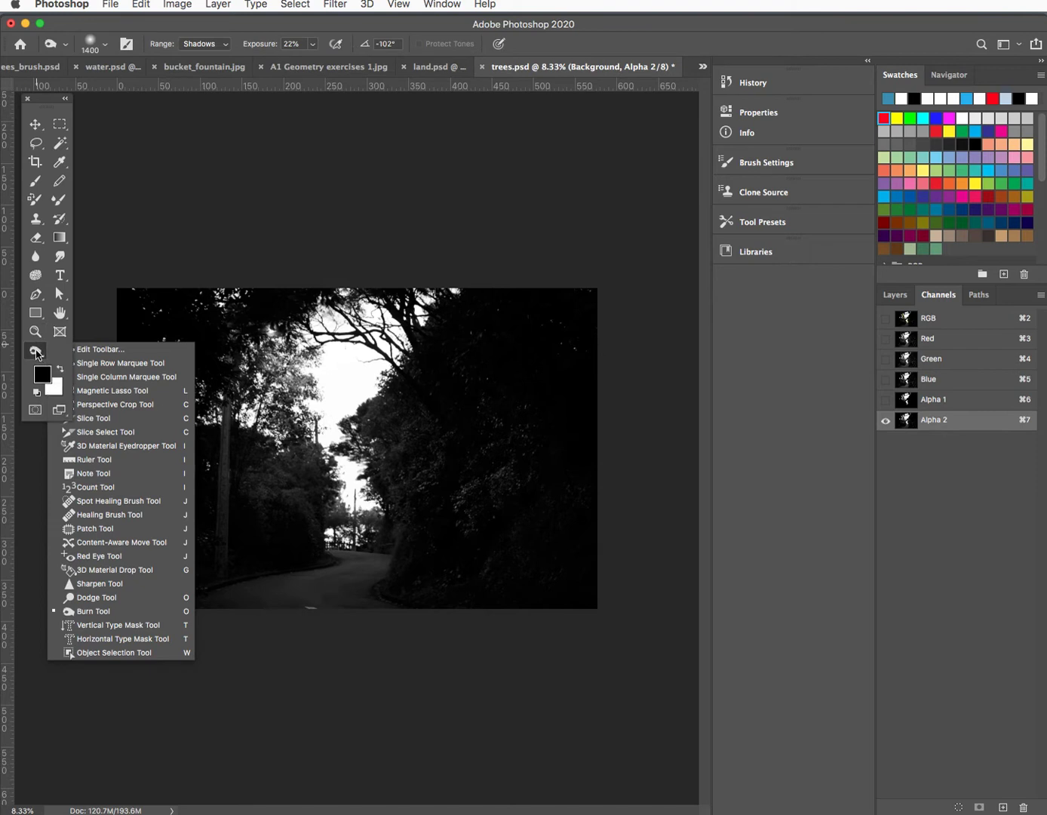
left_click(35, 349)
mouse_move(356, 610)
left_mouse_down()
mouse_move(185, 588)
mouse_move(448, 596)
mouse_move(325, 576)
mouse_move(404, 549)
mouse_move(433, 509)
mouse_move(373, 584)
mouse_move(266, 581)
mouse_move(210, 515)
mouse_move(188, 507)
mouse_move(166, 524)
left_mouse_up()
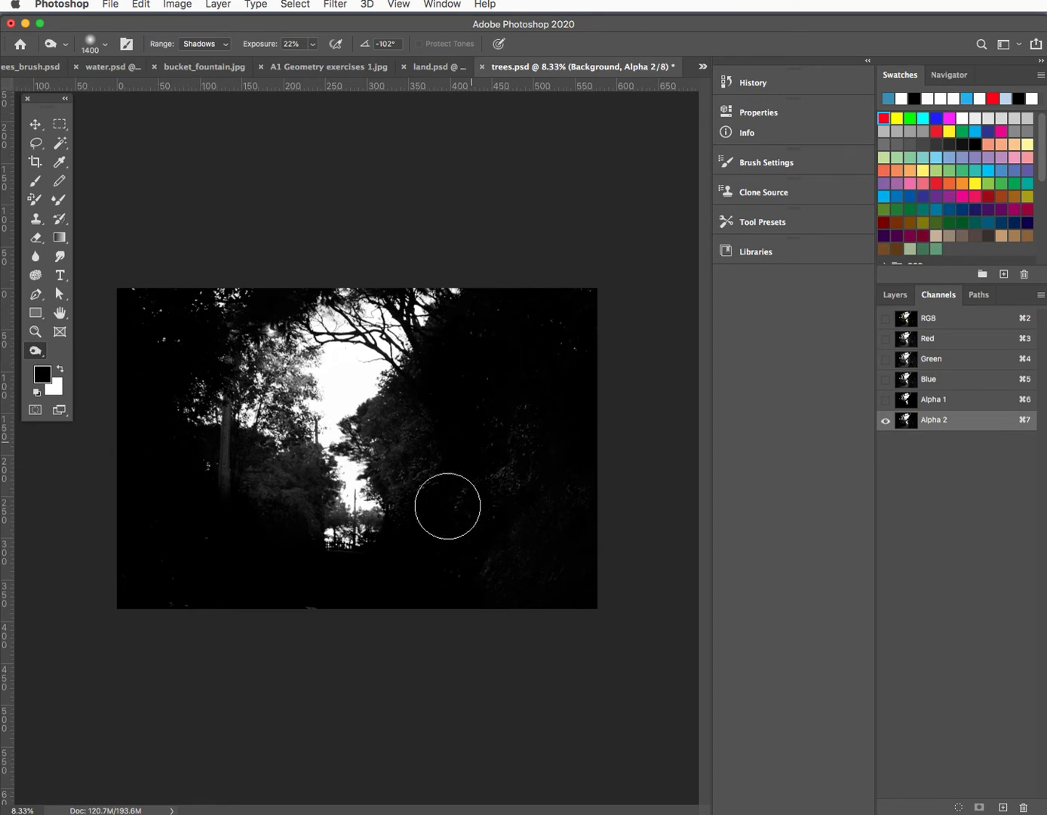
mouse_move(258, 479)
left_mouse_down()
mouse_move(227, 474)
mouse_move(230, 539)
left_mouse_up()
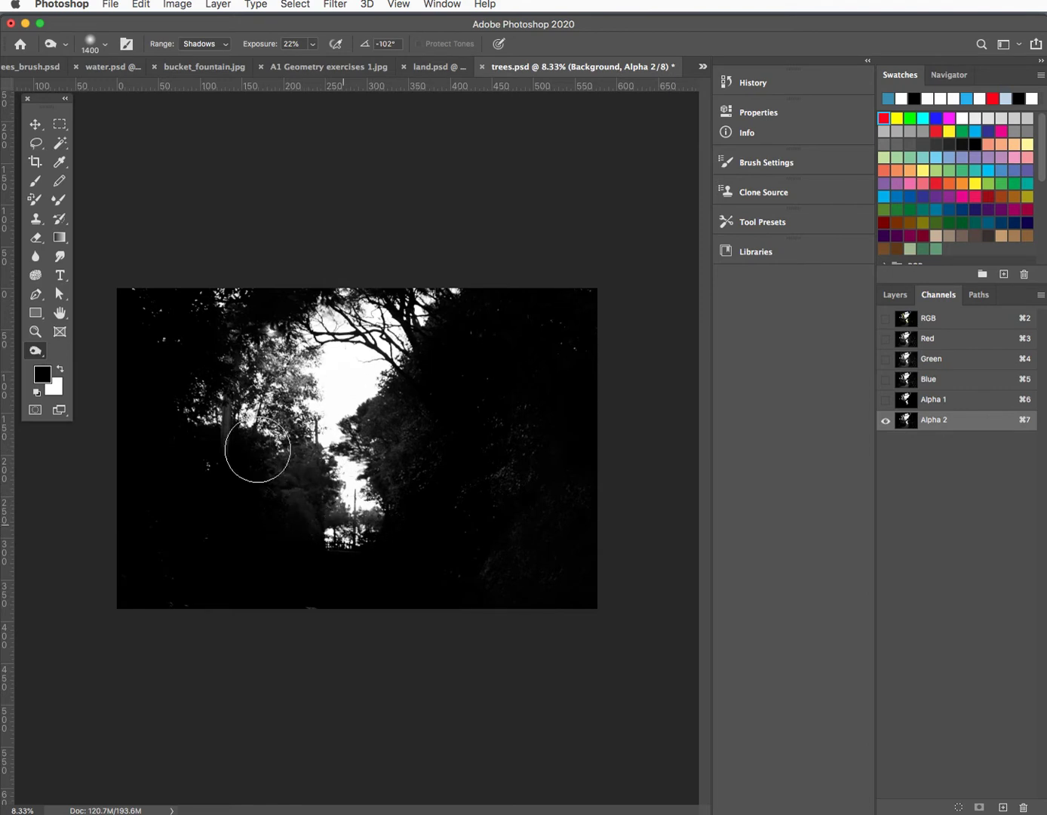
Dodge the highlights at 92% exposure over the bright sky gap between the trees in the new channel
left_click(36, 351)
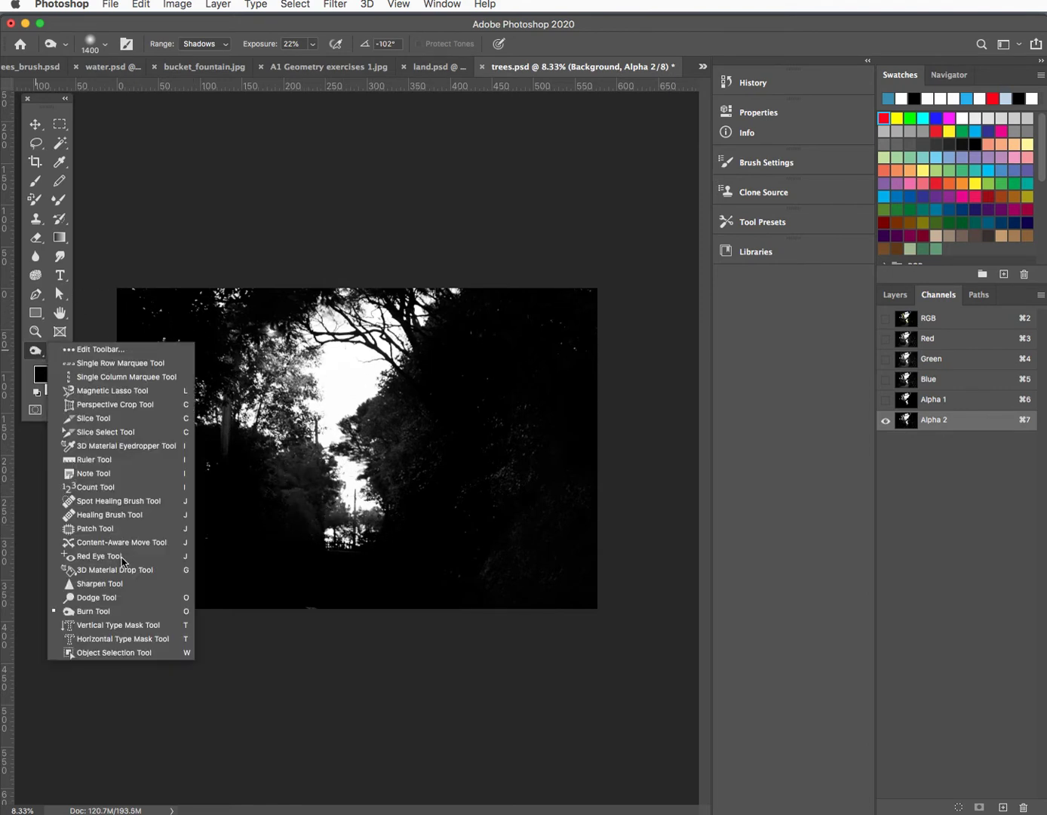
left_click(110, 605)
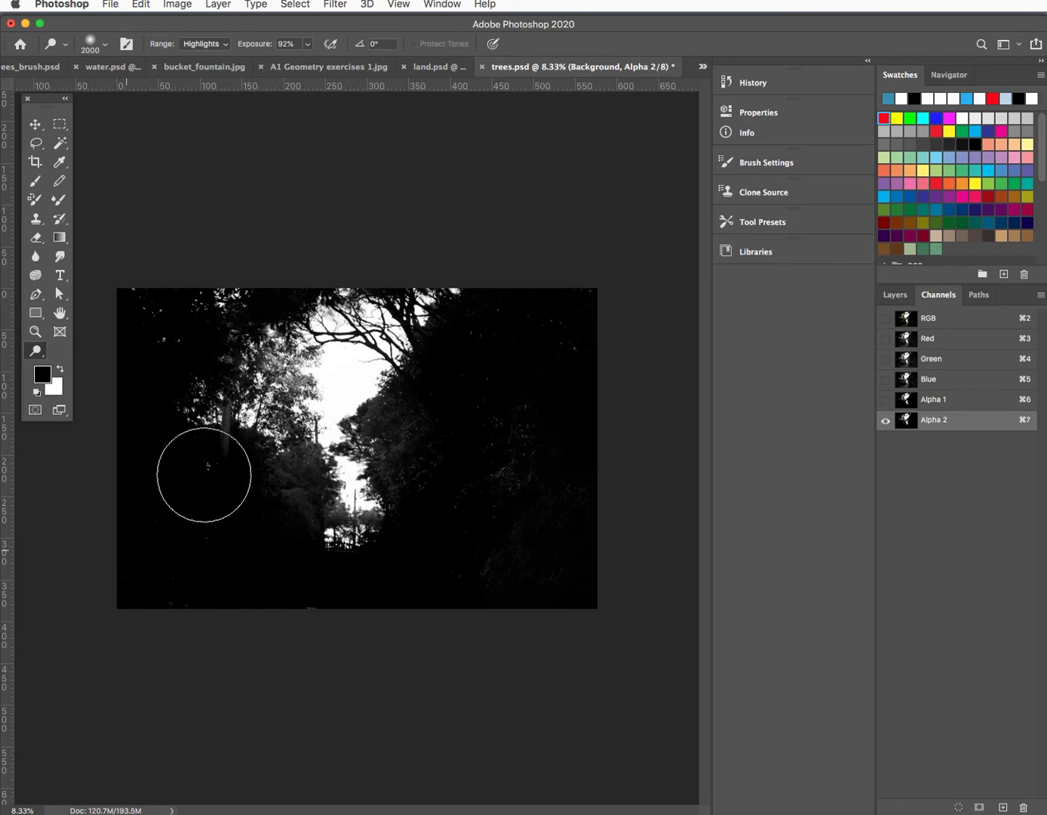
mouse_move(351, 362)
left_mouse_down()
mouse_move(353, 458)
mouse_move(401, 275)
mouse_move(311, 439)
mouse_move(327, 449)
mouse_move(335, 508)
left_mouse_up()
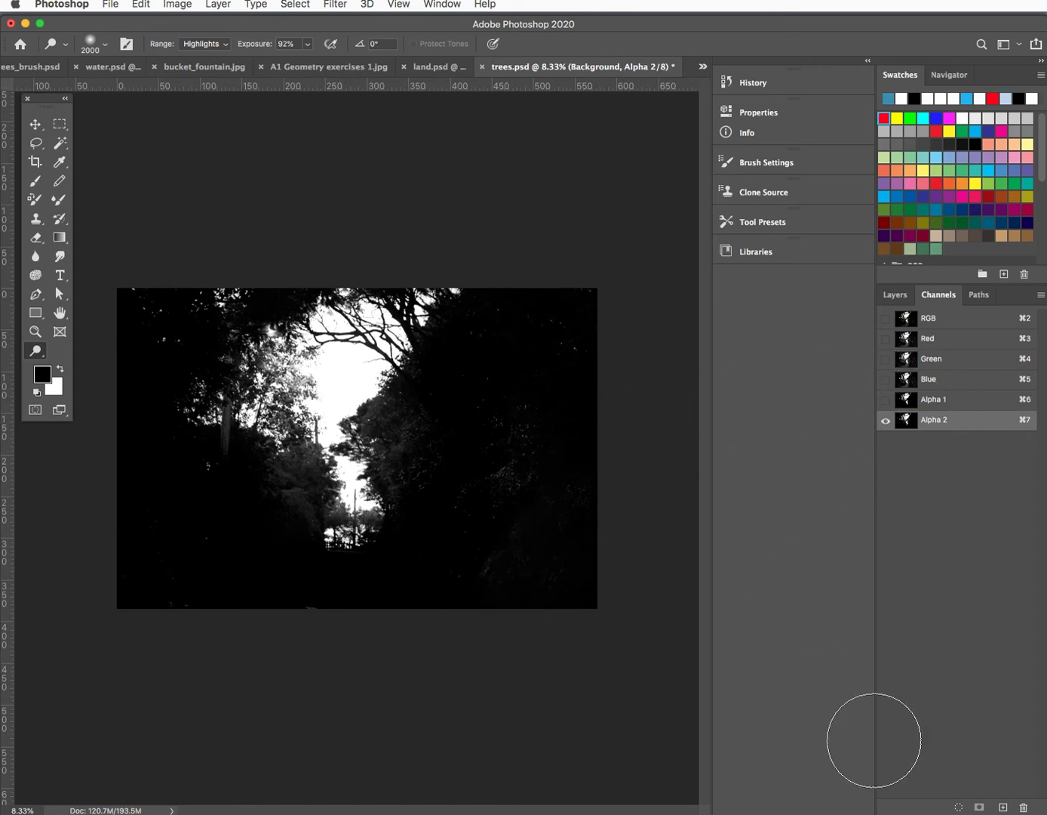
Load the edited channel as a selection and fill it with black on a new layer at the top of the stack
left_click(958, 807)
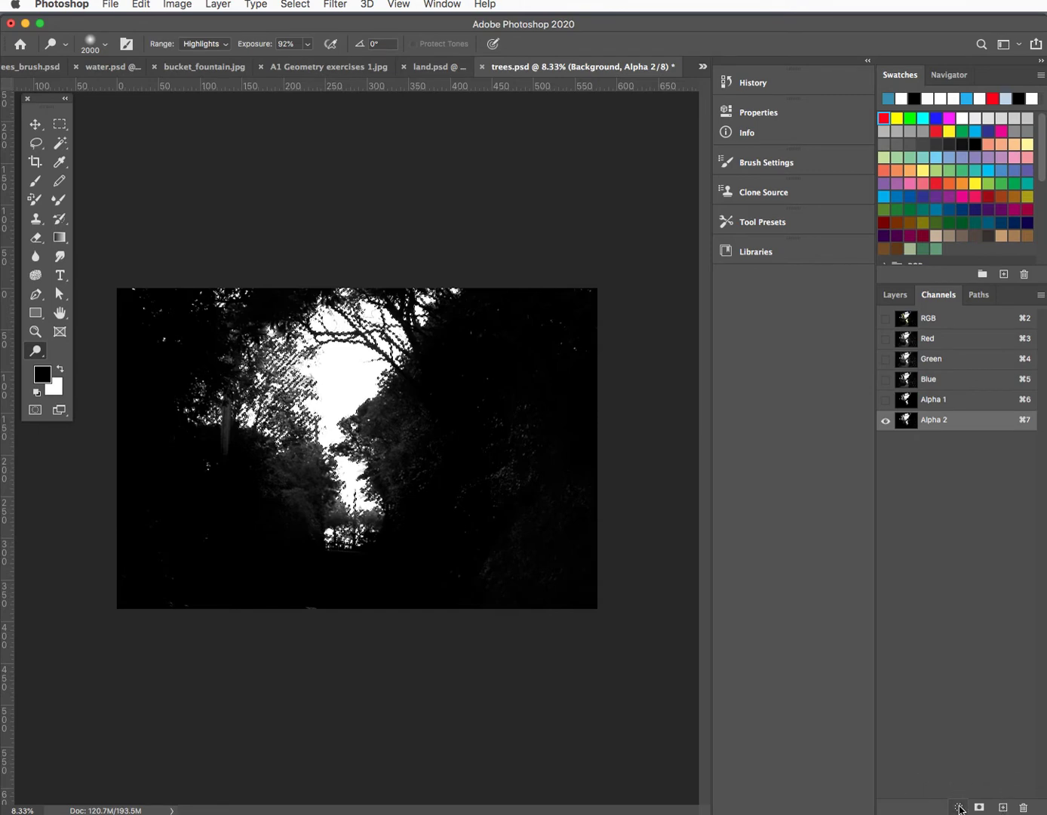
left_click(895, 295)
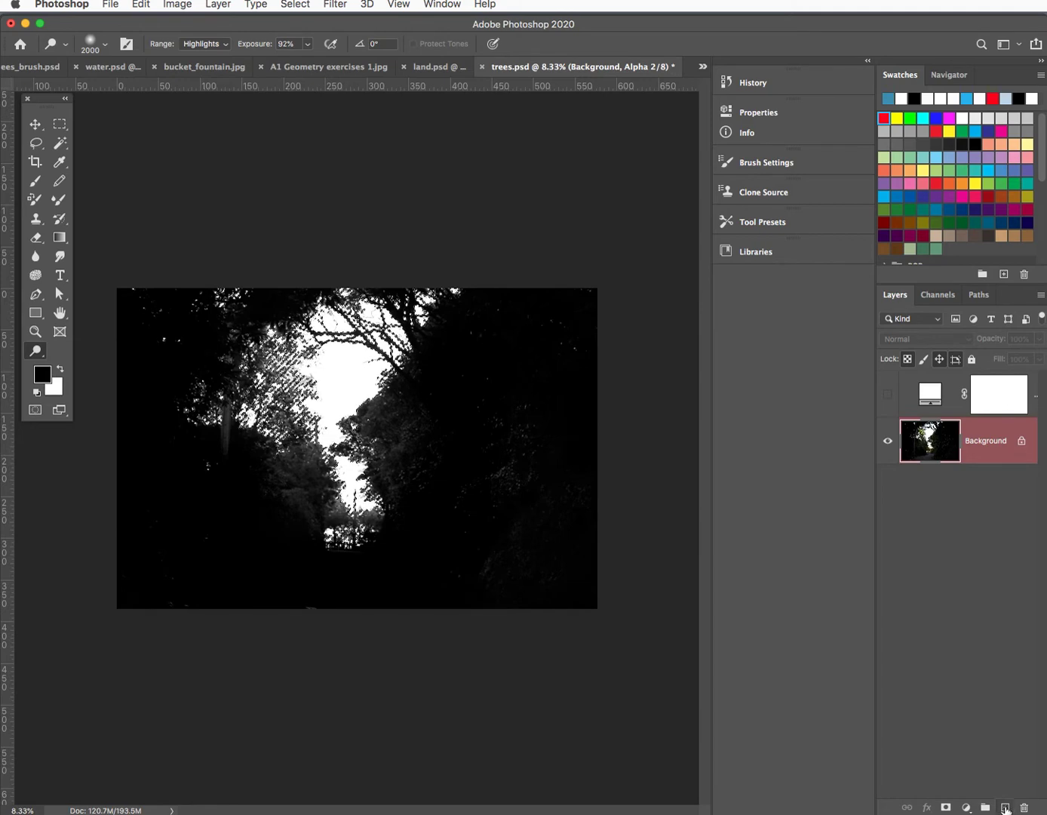
left_click(1005, 807)
left_click_drag(925, 433, 924, 377)
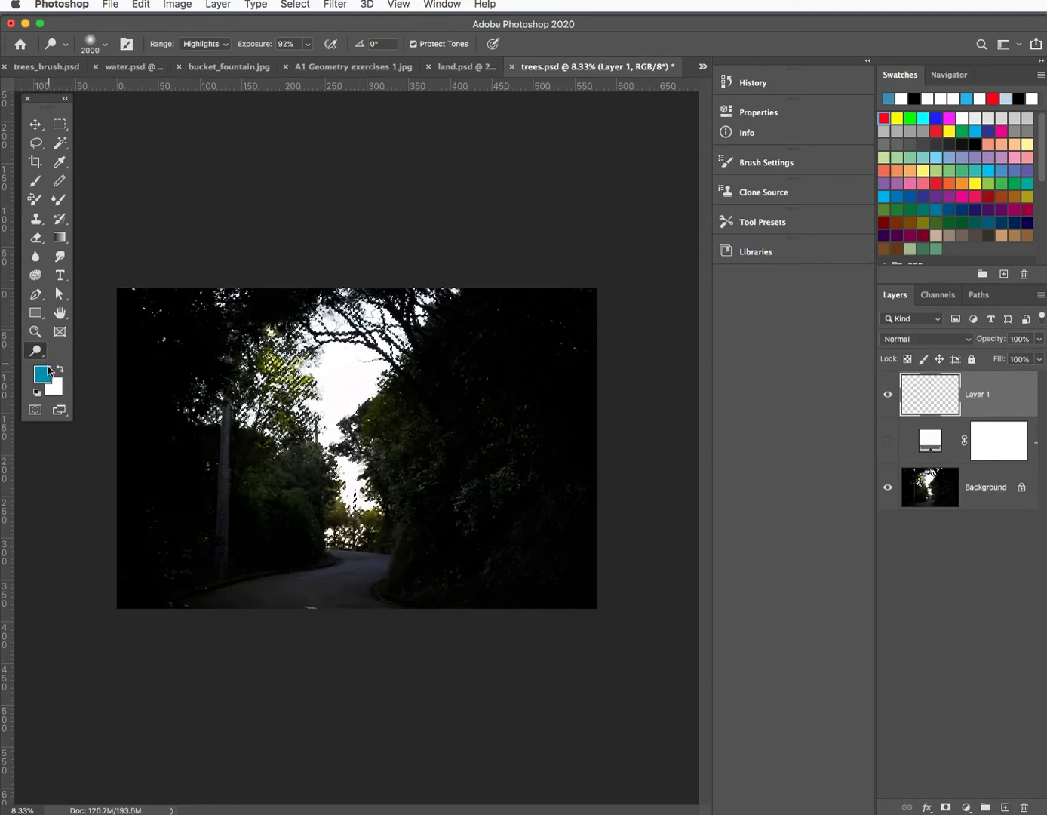
left_click(37, 391)
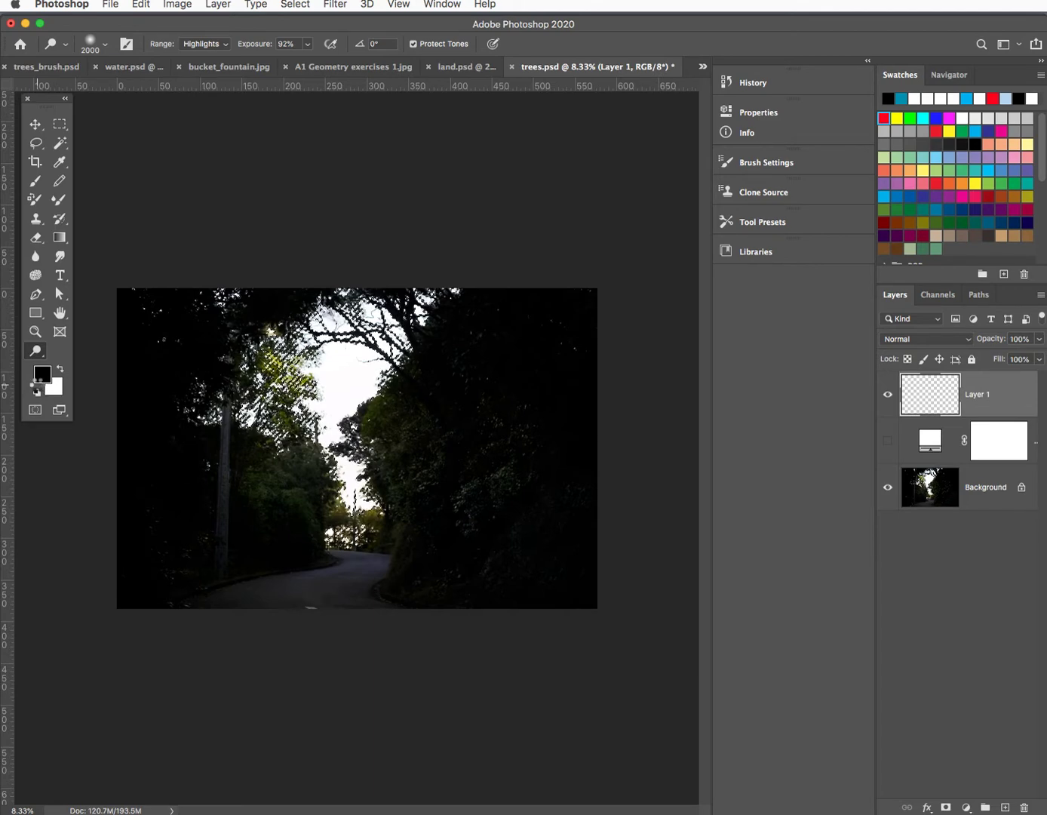
key("alt+BackSpace")
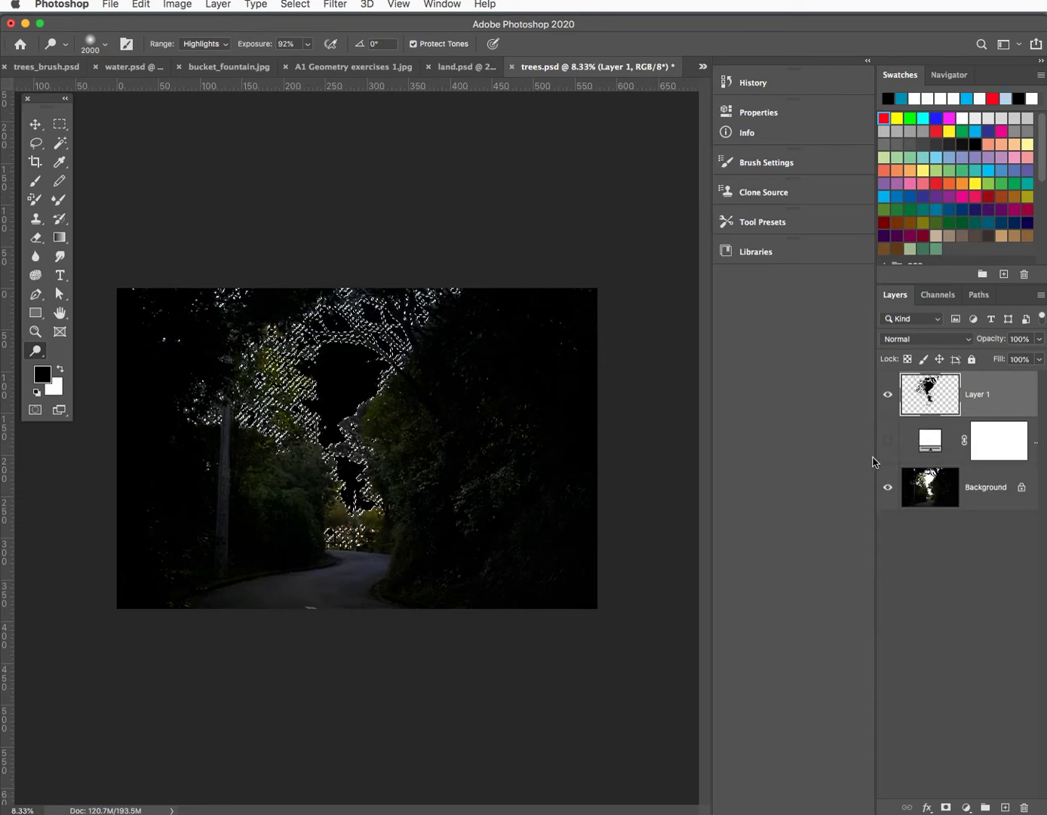
Show the white fill layer instead of the Background photo, and erase stray black specks on Layer 1
left_click(888, 490)
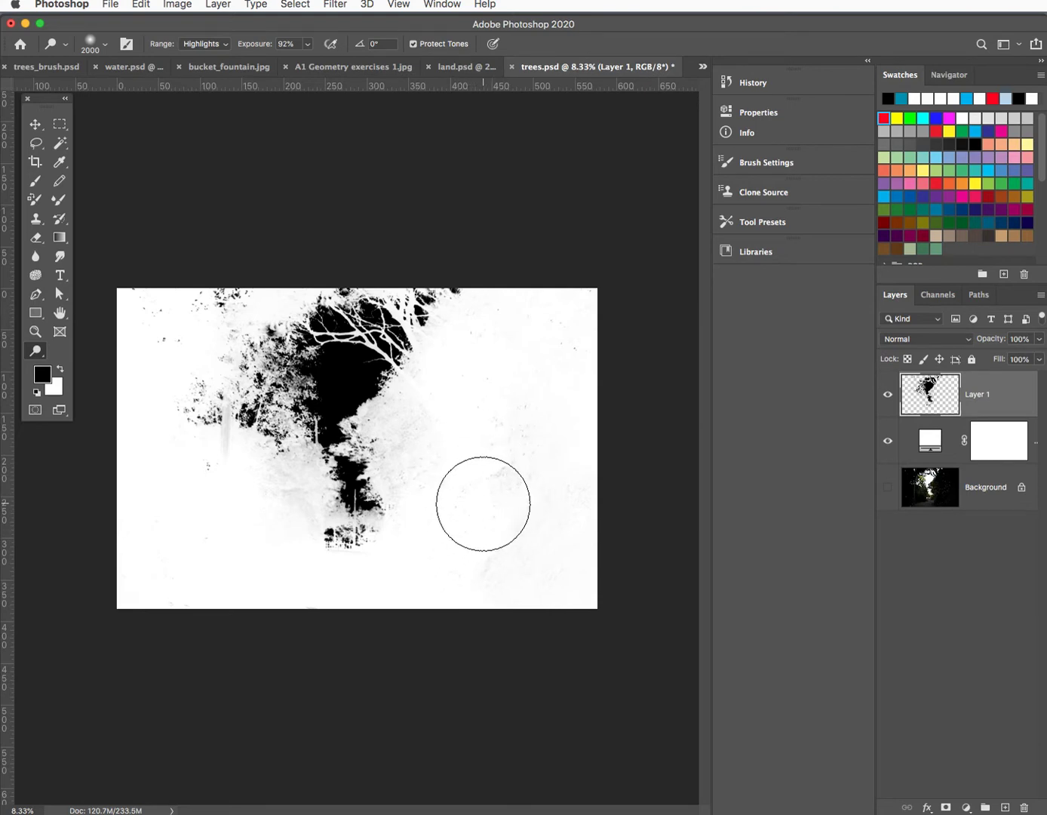
left_click(35, 237)
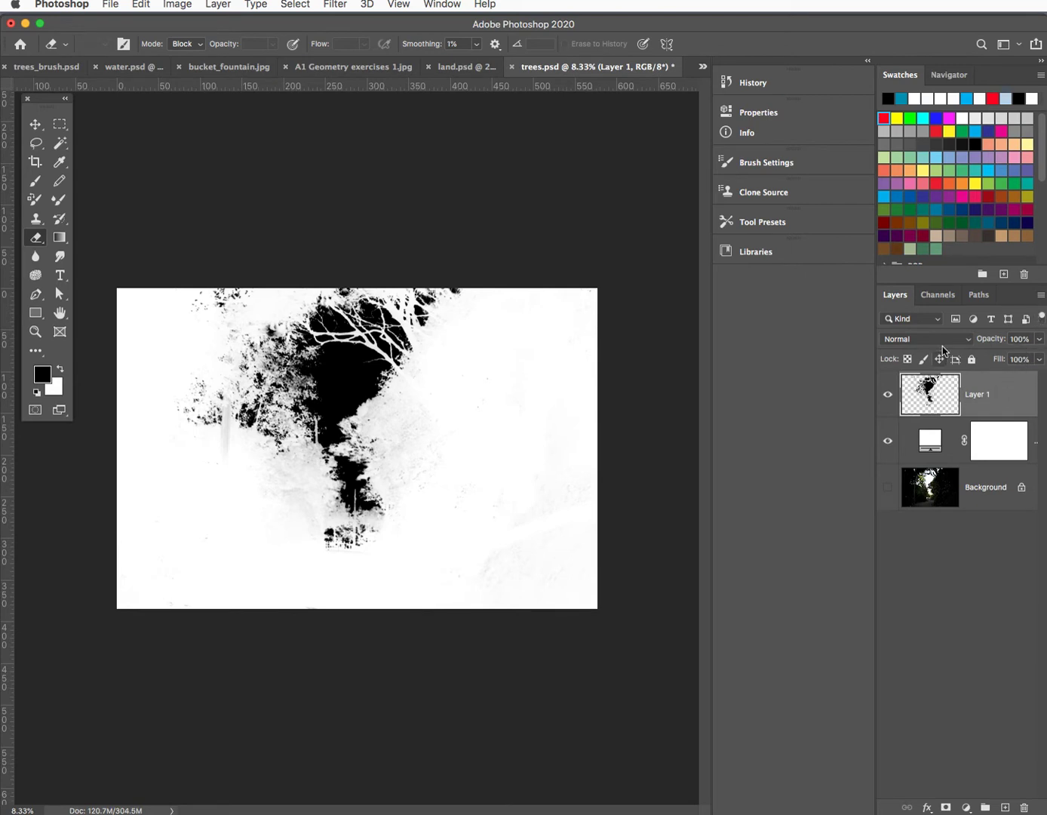
Convert trees.psd to grayscale, merging the layers and discarding the color information
left_click(179, 5)
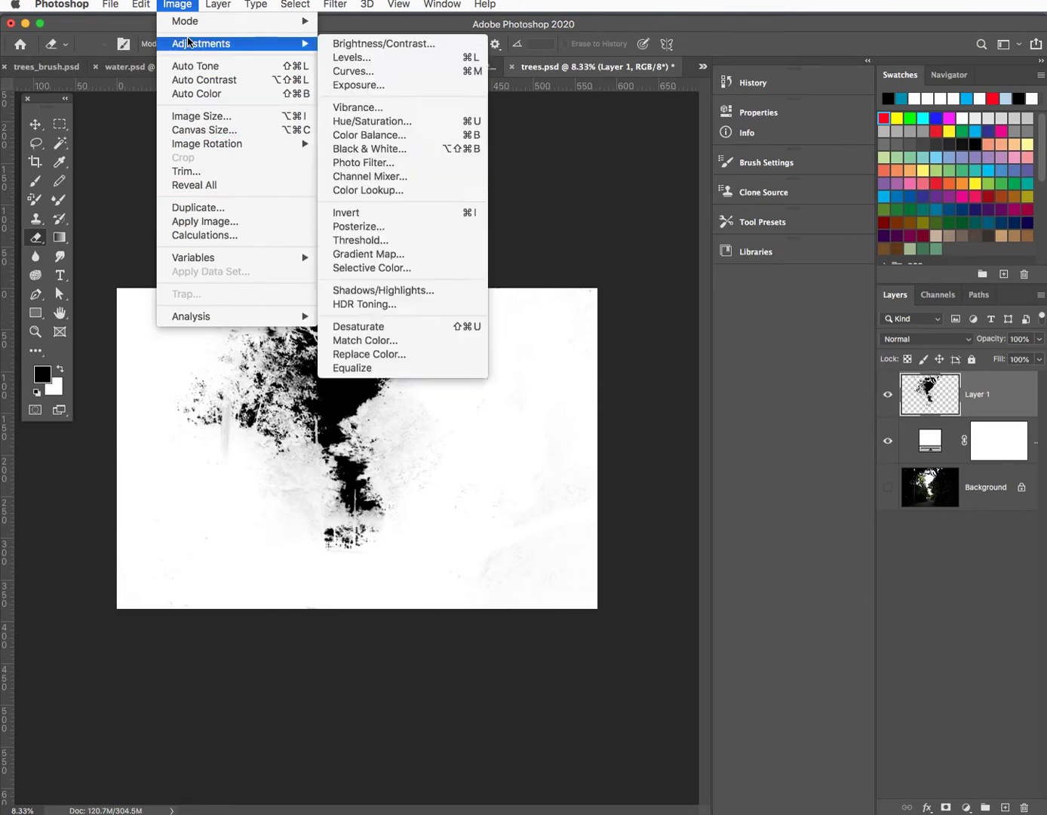
mouse_move(190, 21)
left_click(359, 40)
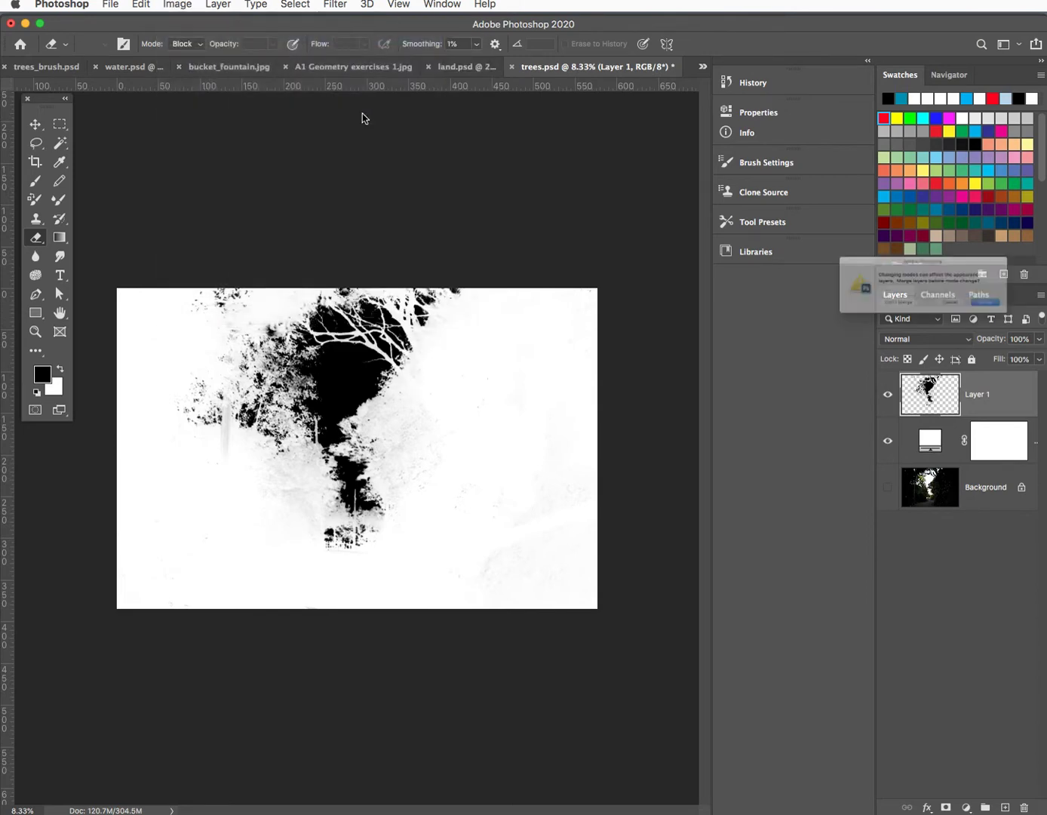
left_click(1041, 319)
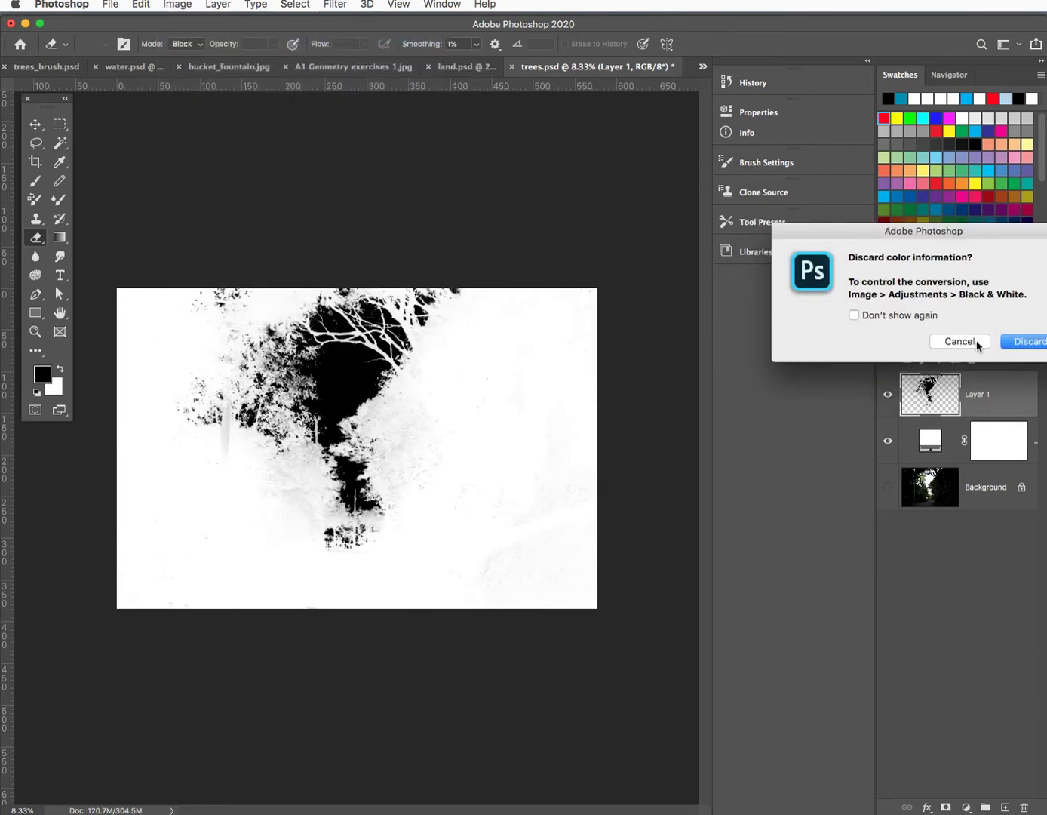
left_click(1018, 343)
left_click(1024, 339)
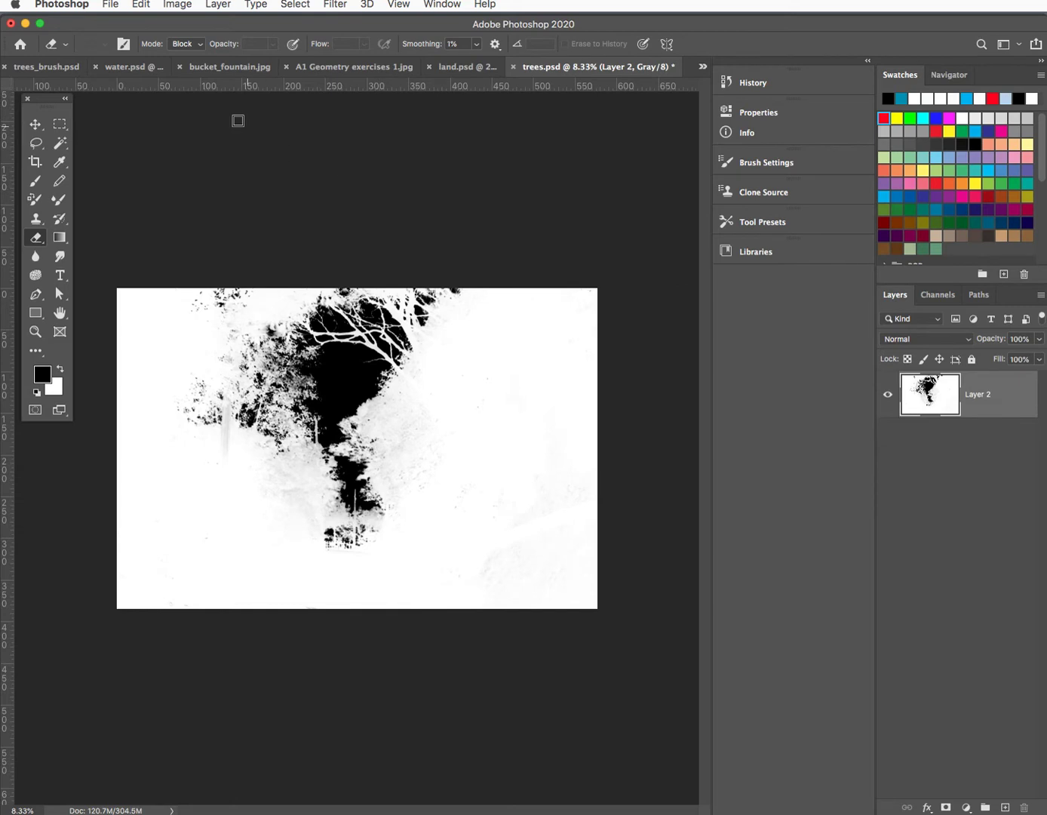
Try a 1000 pixels/inch bitmap conversion with a line halftone screen of 90 lines/inch at 45 degrees, and undo it
left_click(179, 4)
mouse_move(237, 29)
left_click(334, 26)
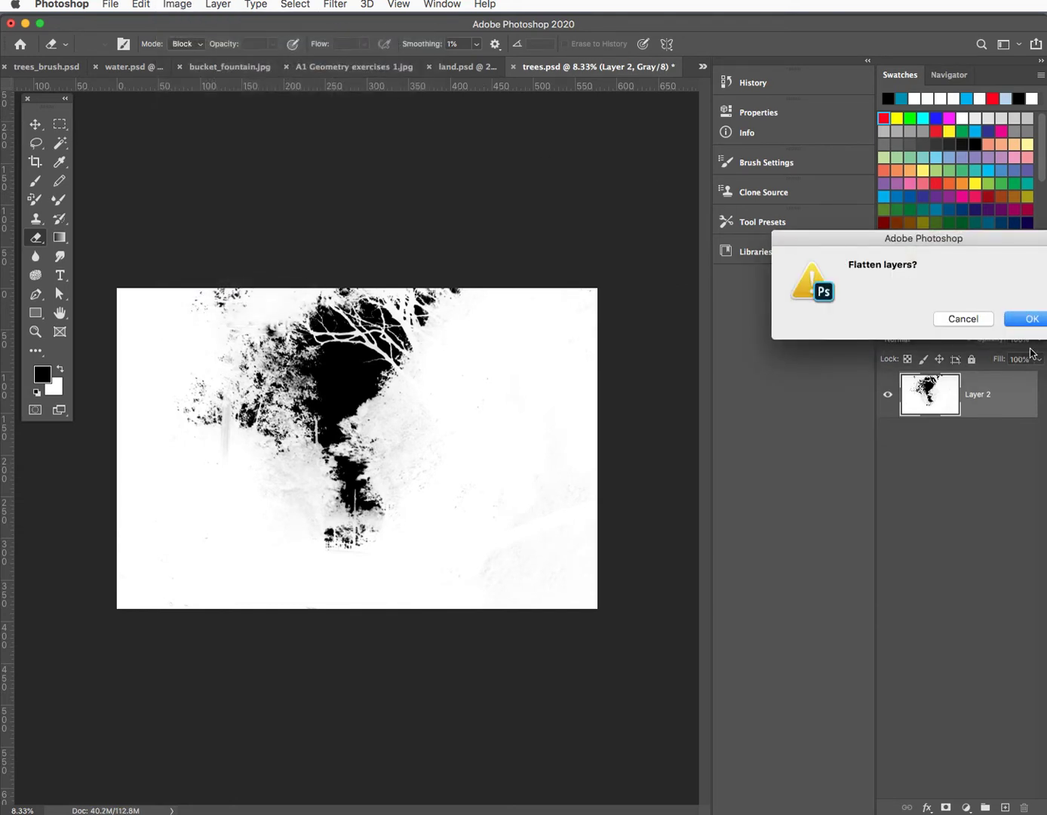
left_click(1029, 317)
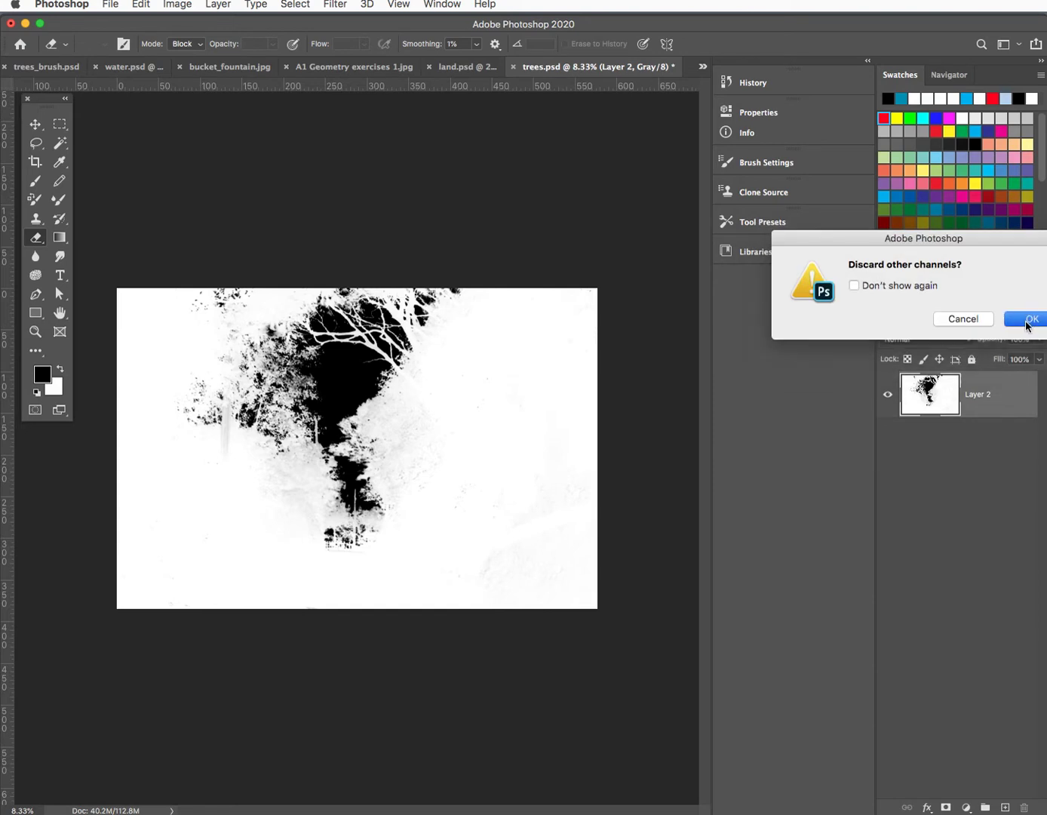
left_click(1034, 321)
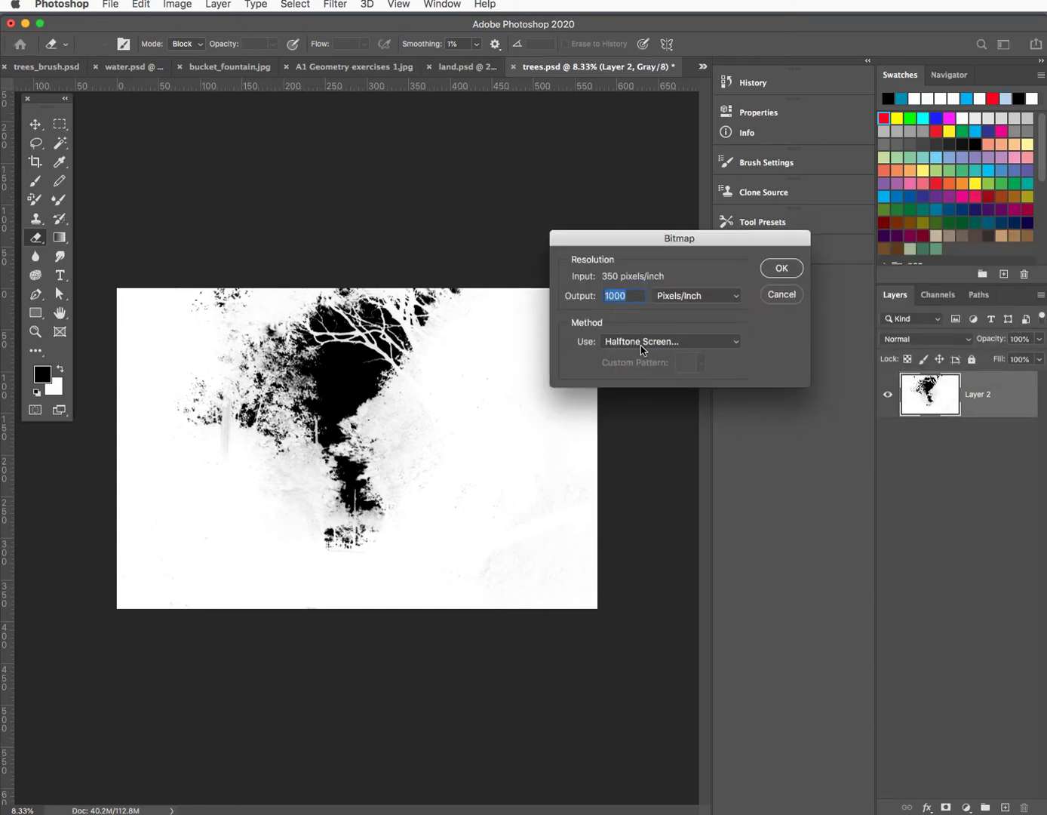
left_click(785, 269)
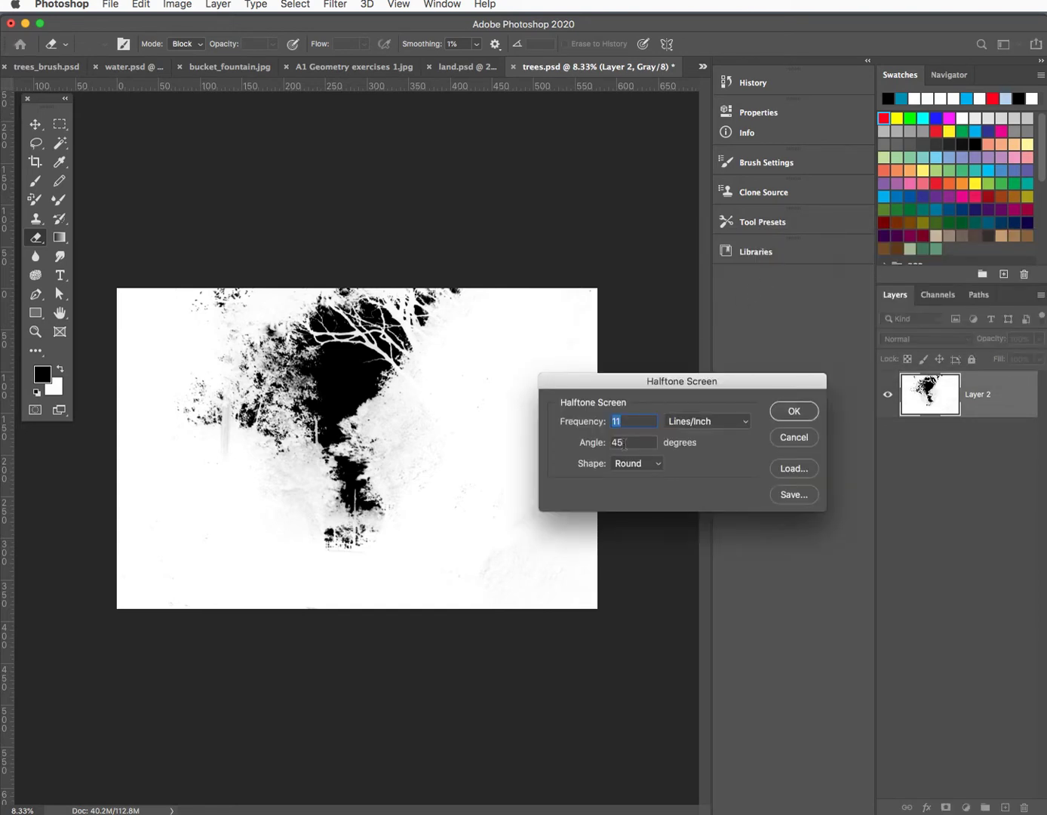
left_click(638, 468)
left_click(634, 499)
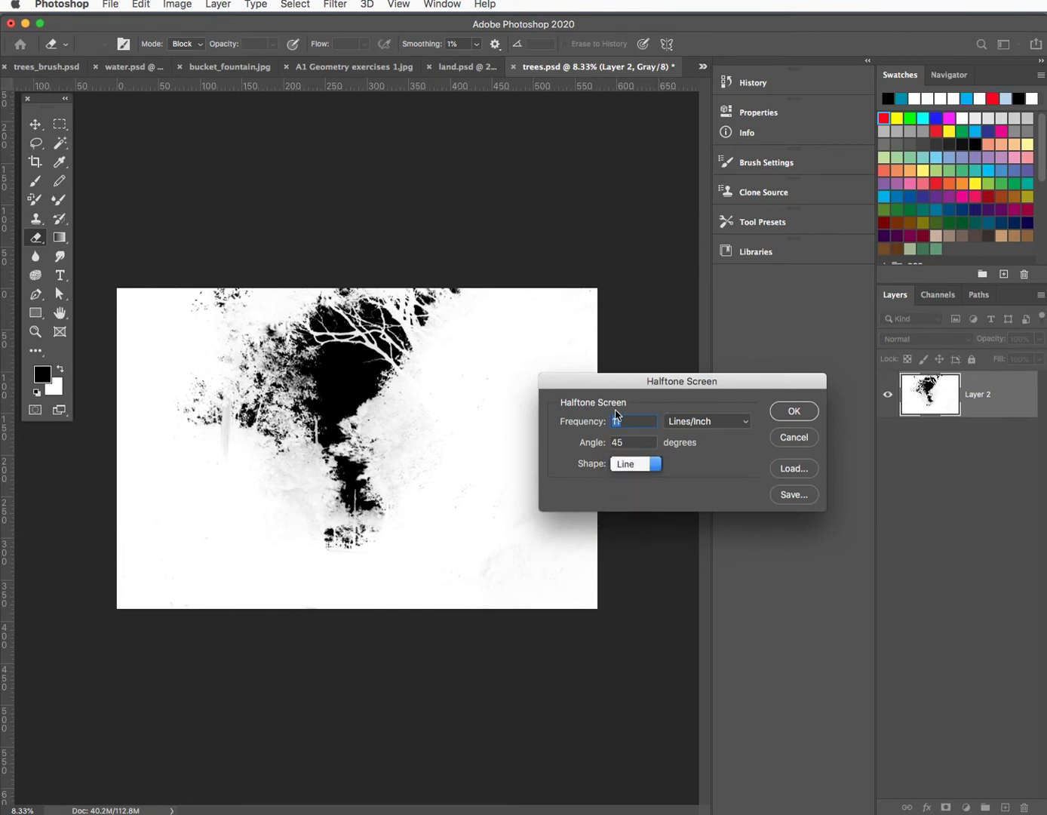
type("90")
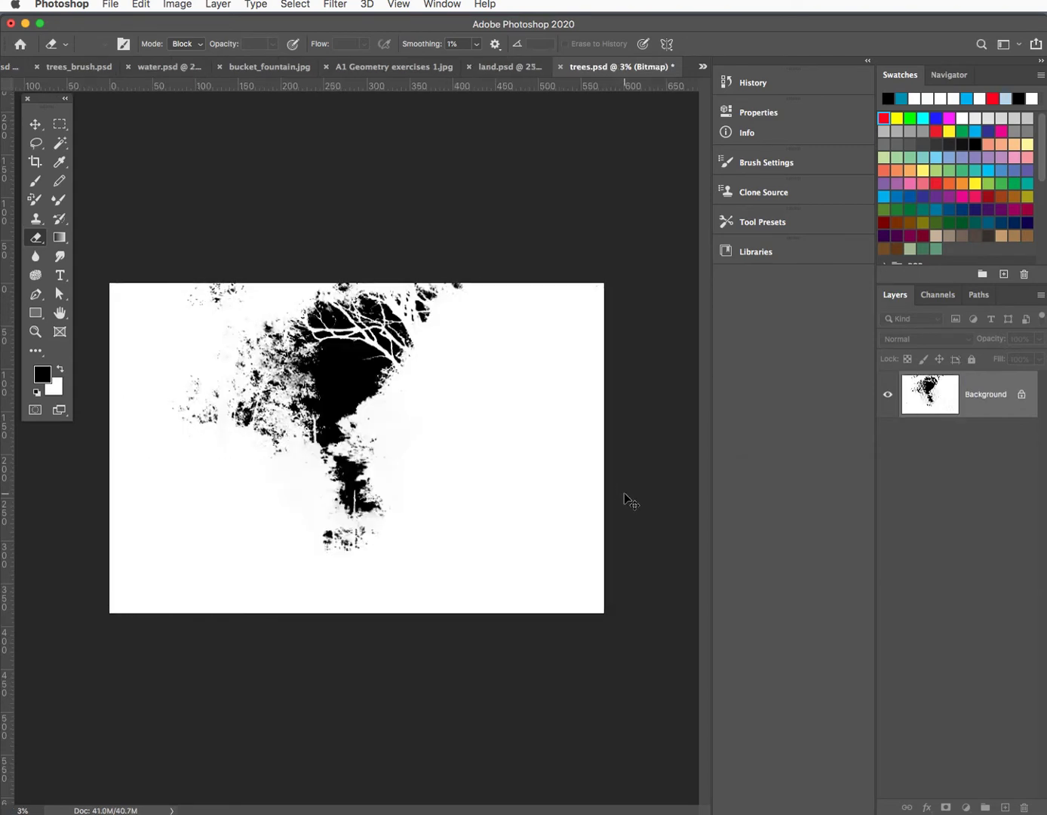
key("super+z")
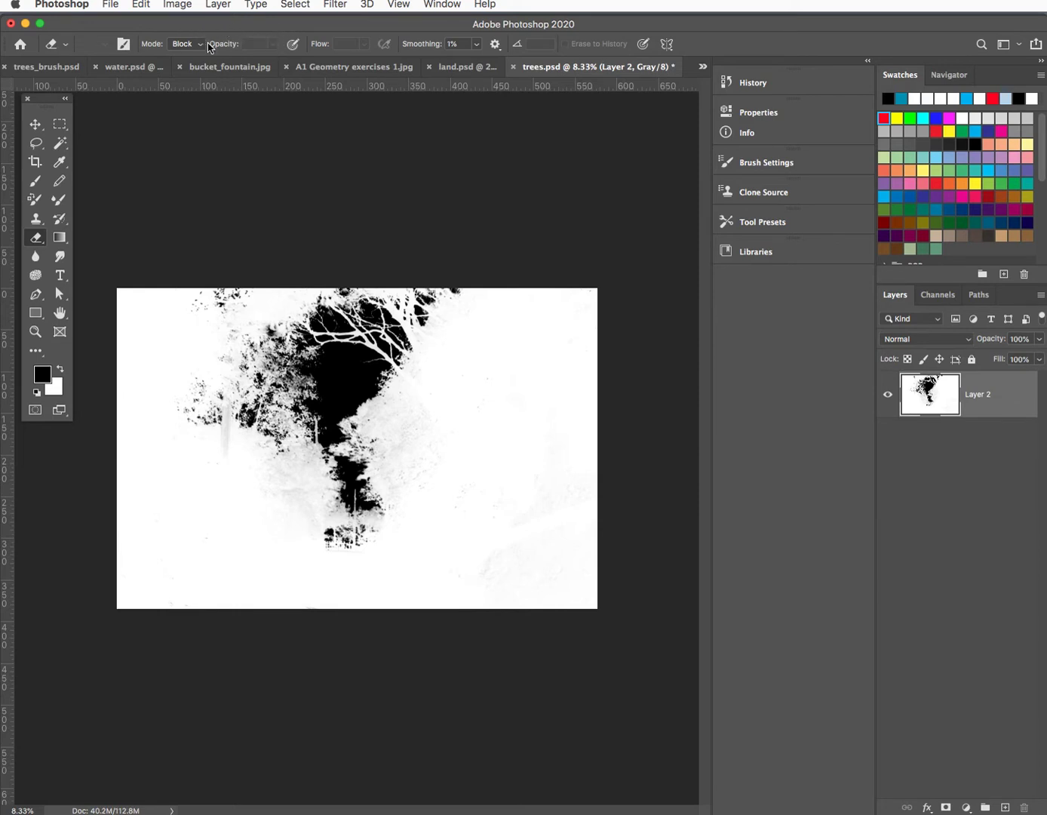
Flatten trees.psd and convert it to a 1000 pixels/inch bitmap with a line halftone screen angled at 90 degrees
left_click(179, 5)
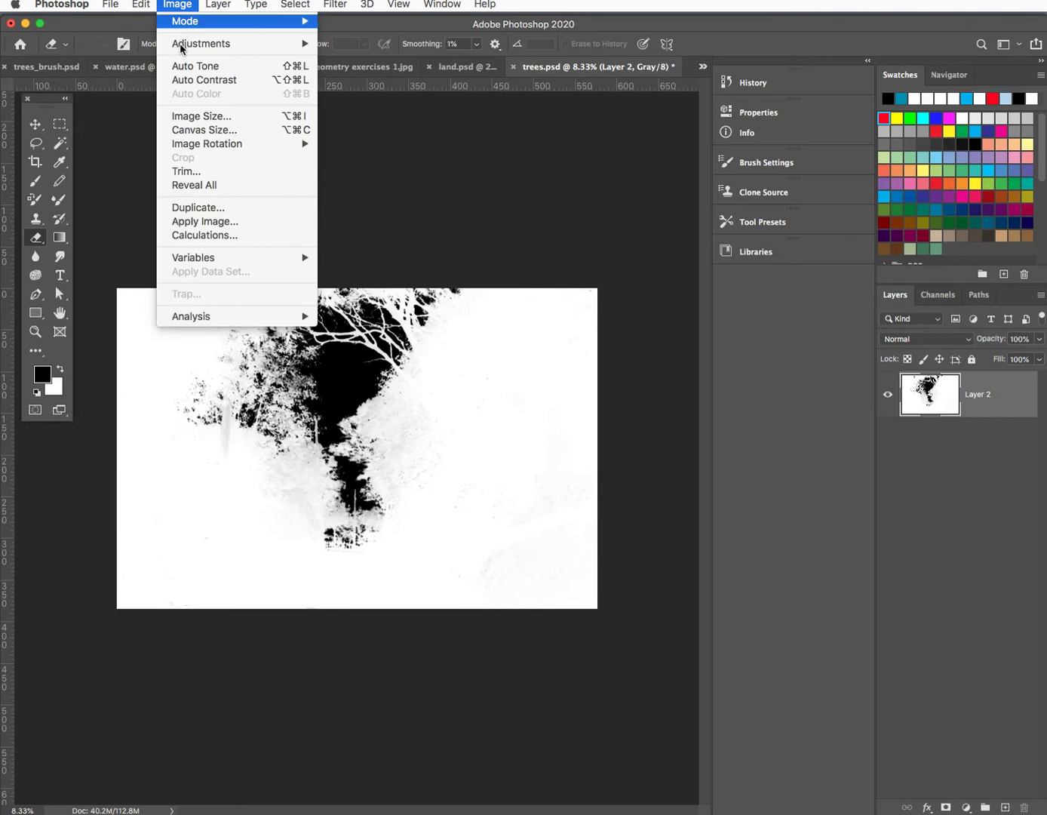
mouse_move(224, 22)
left_click(340, 27)
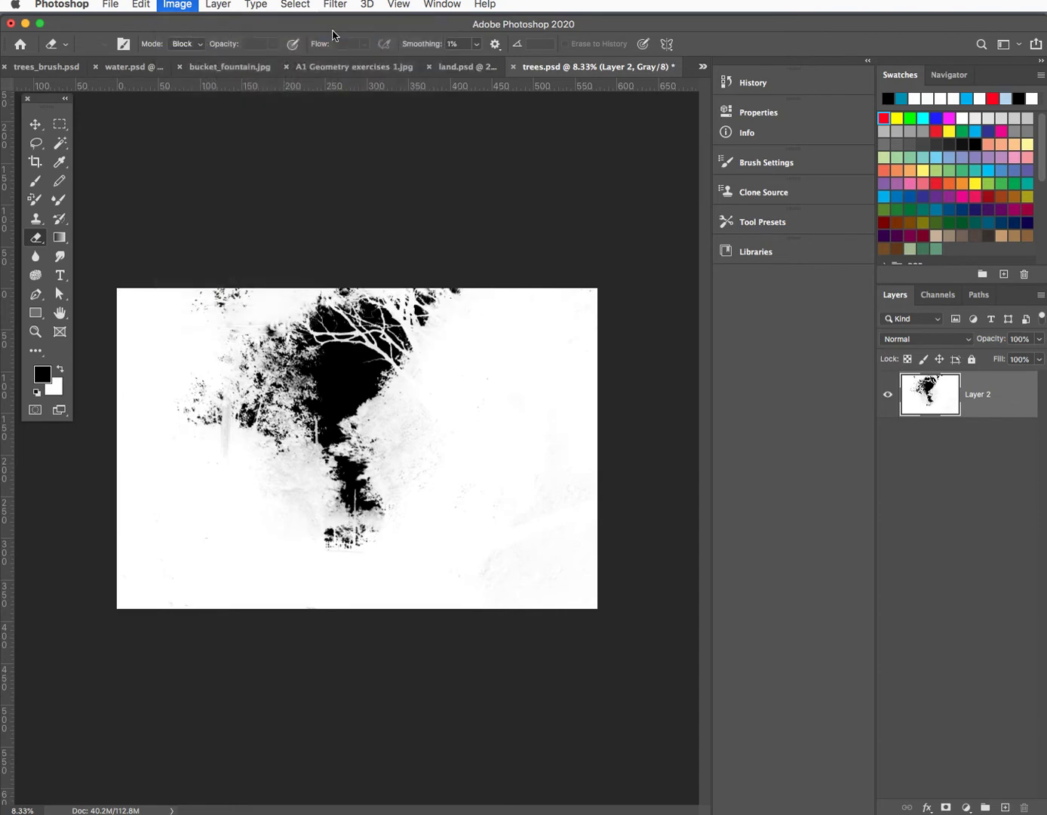
left_click(1022, 320)
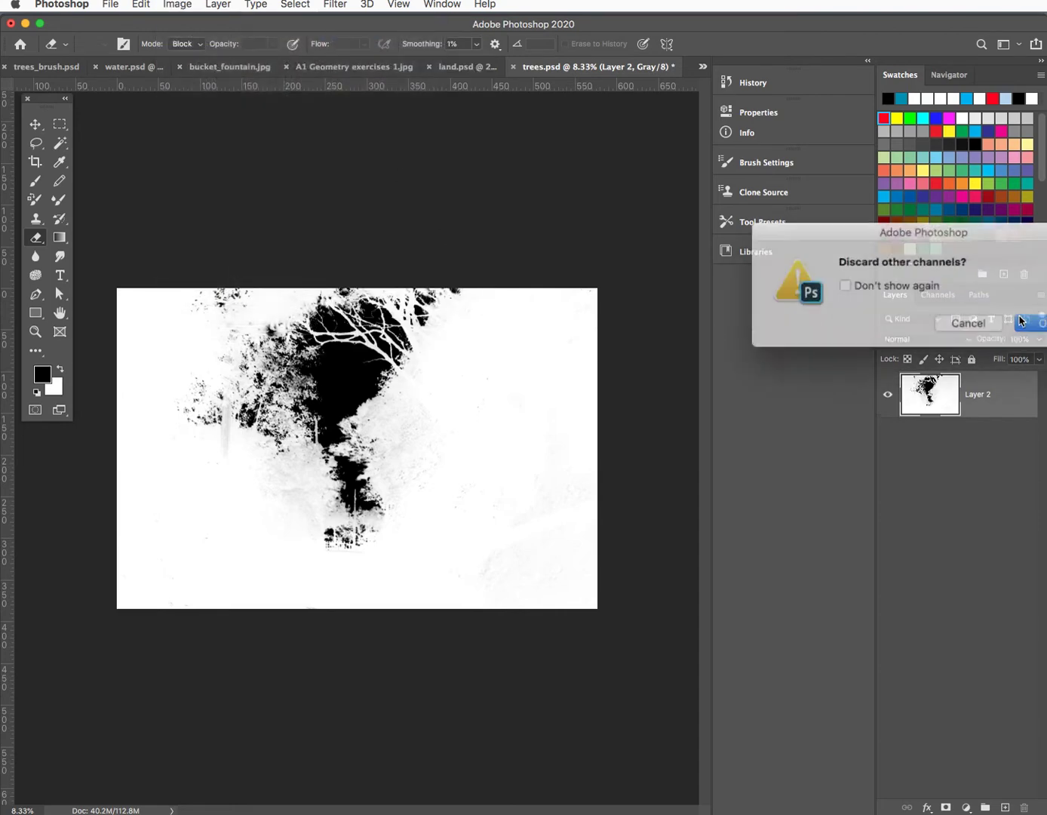
left_click(1023, 320)
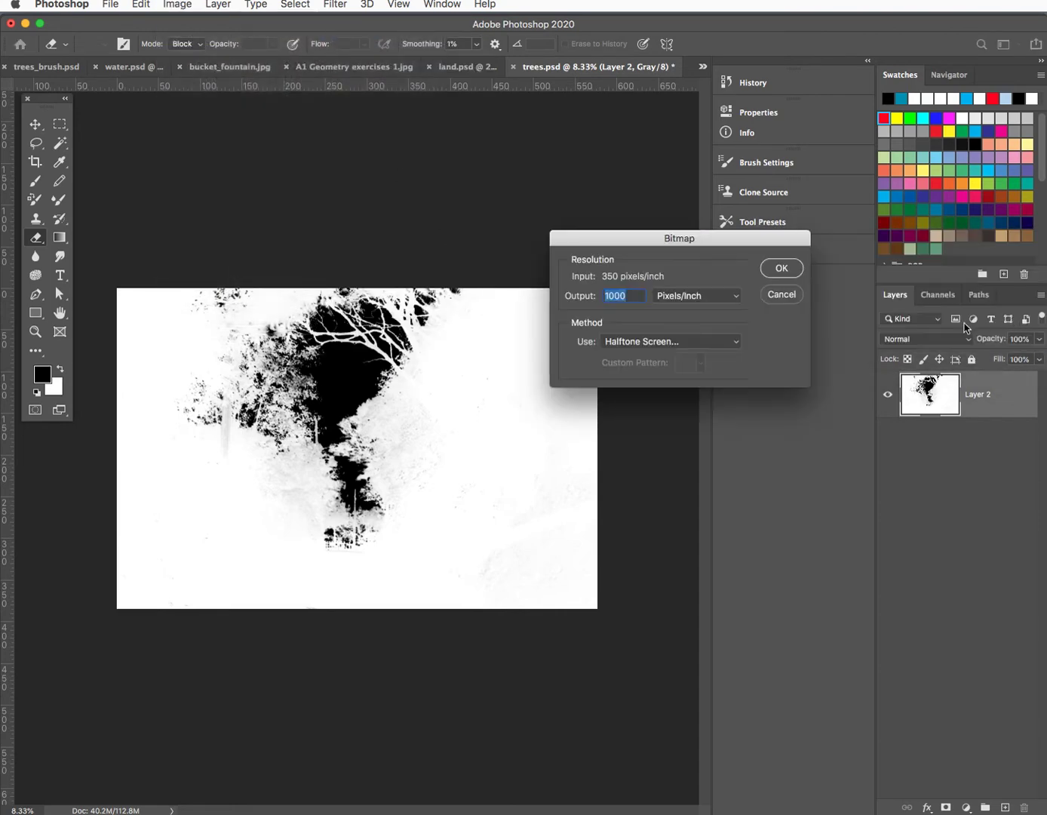
left_click(781, 268)
key("Tab")
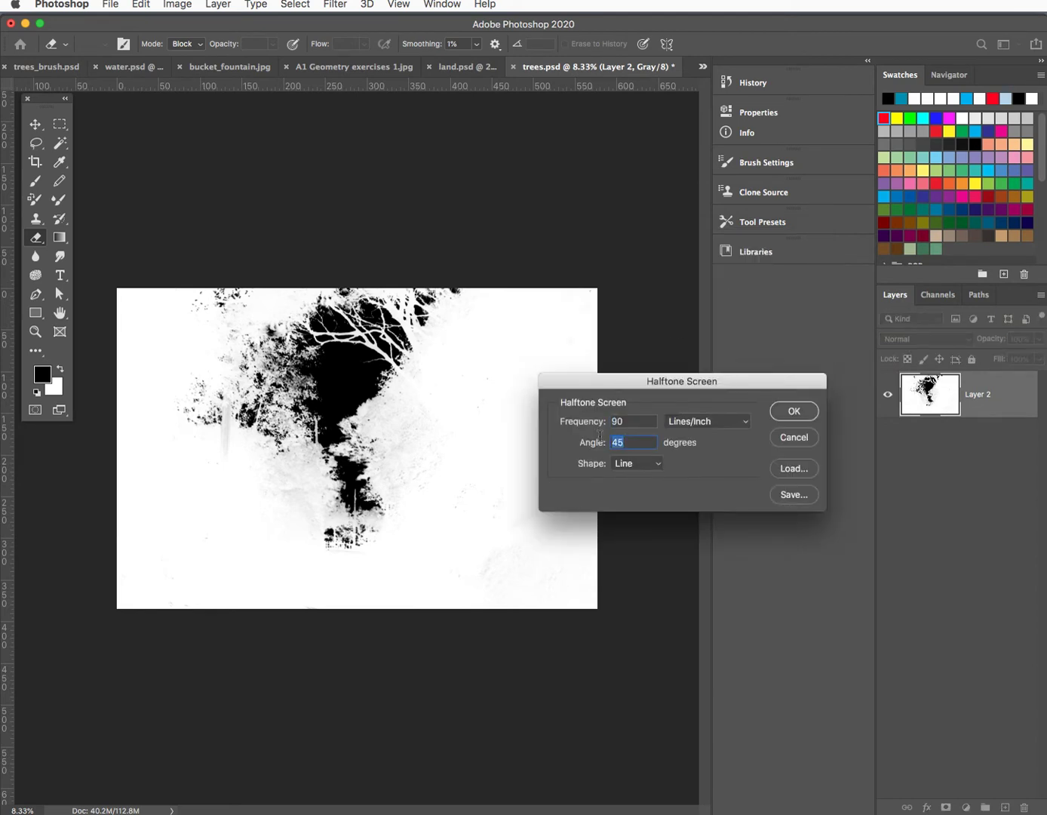
type("90")
key("Tab")
type("1")
left_click(786, 412)
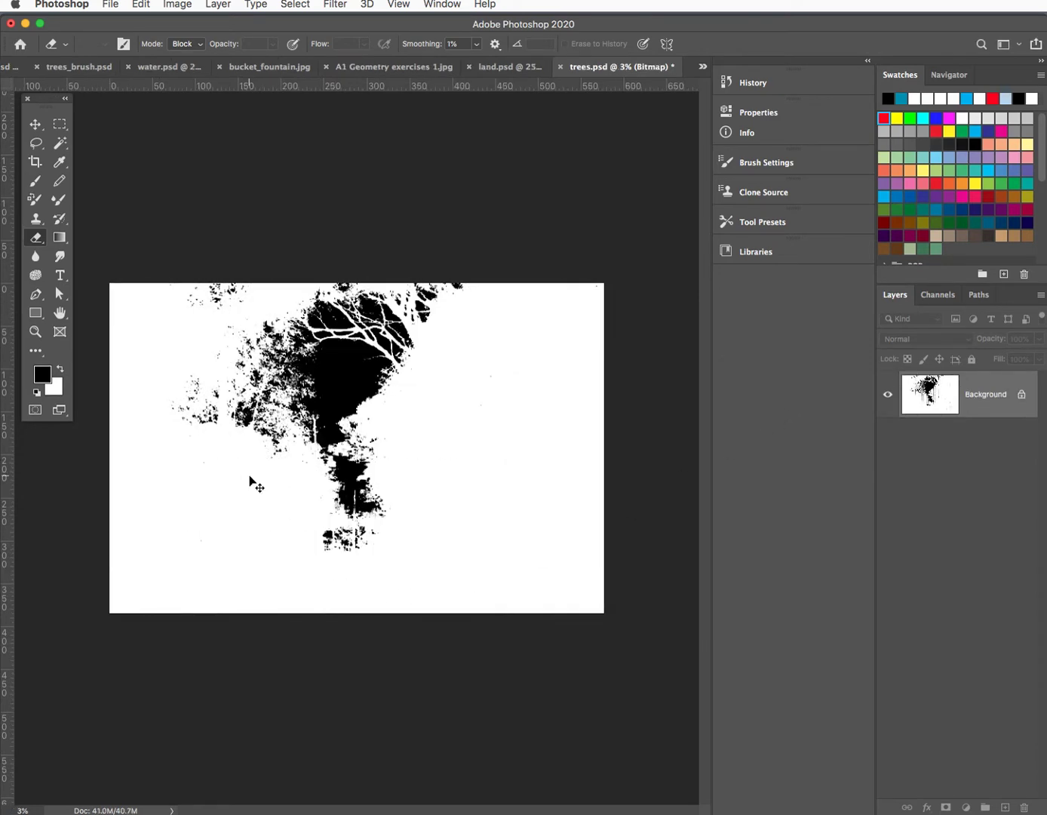
key("super+equal")
key("super+equal")
key("super+equal")
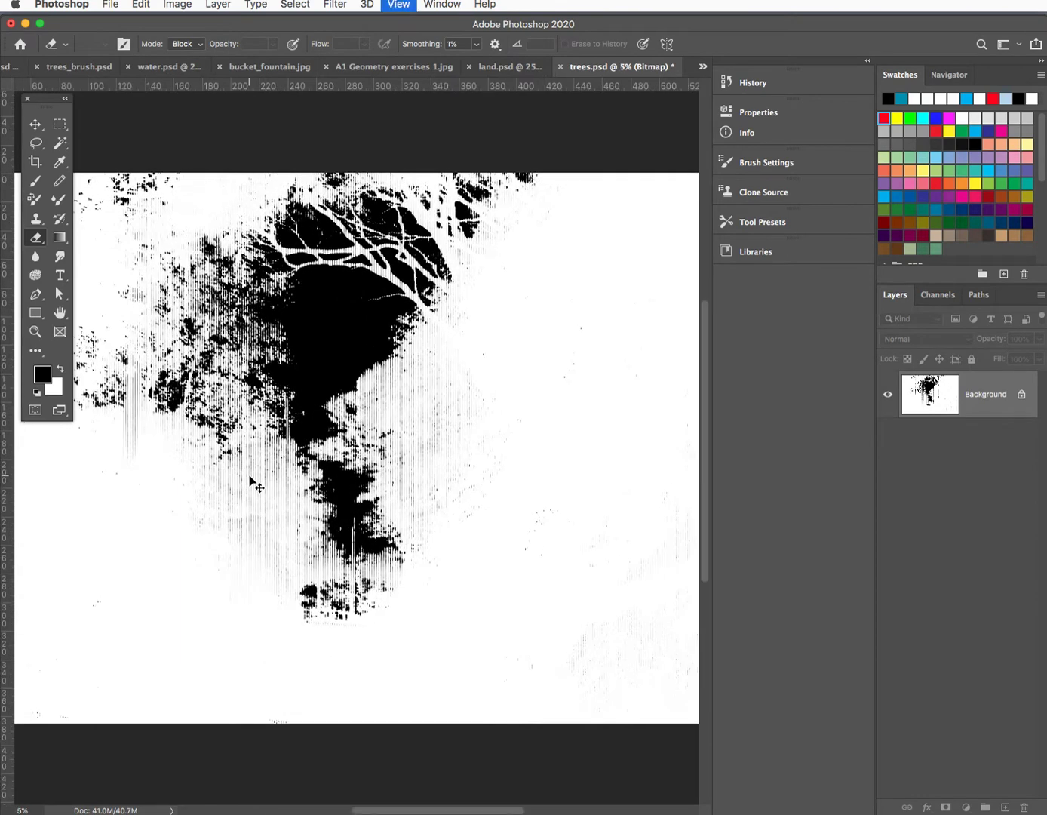
Detach trees.psd into its own floating window and place it beside the land.psd composition with the Move tool ready
key("super+equal")
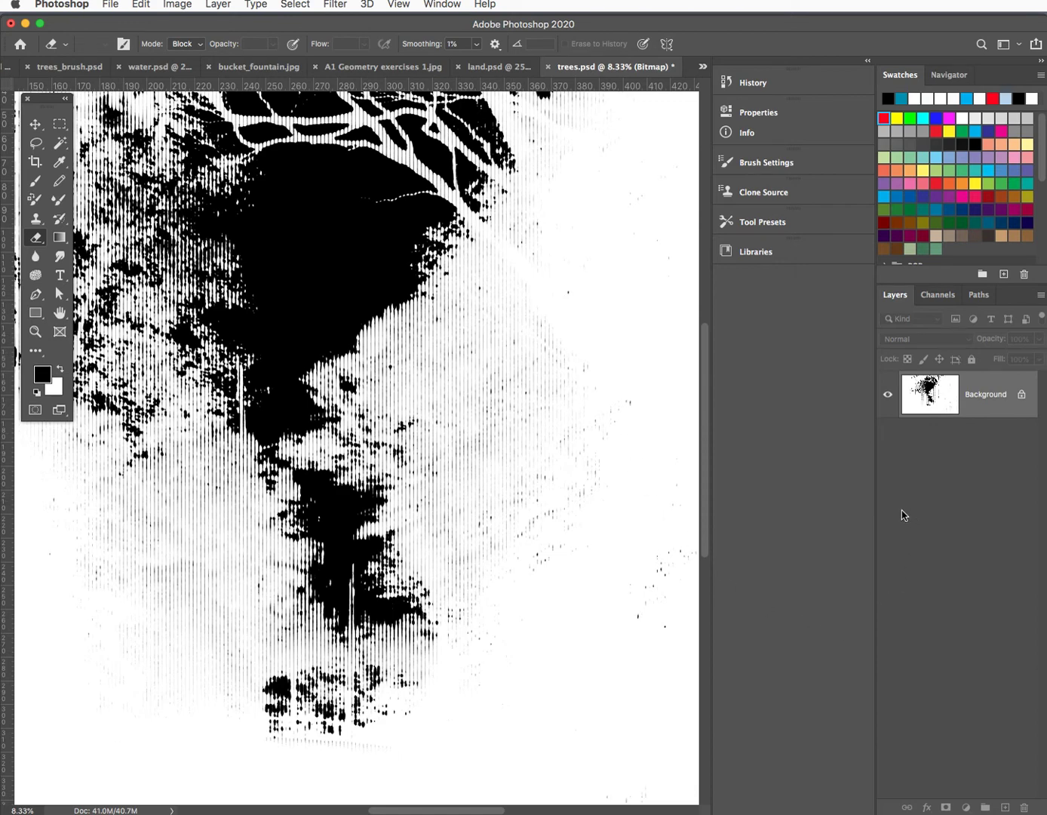
key("super+0")
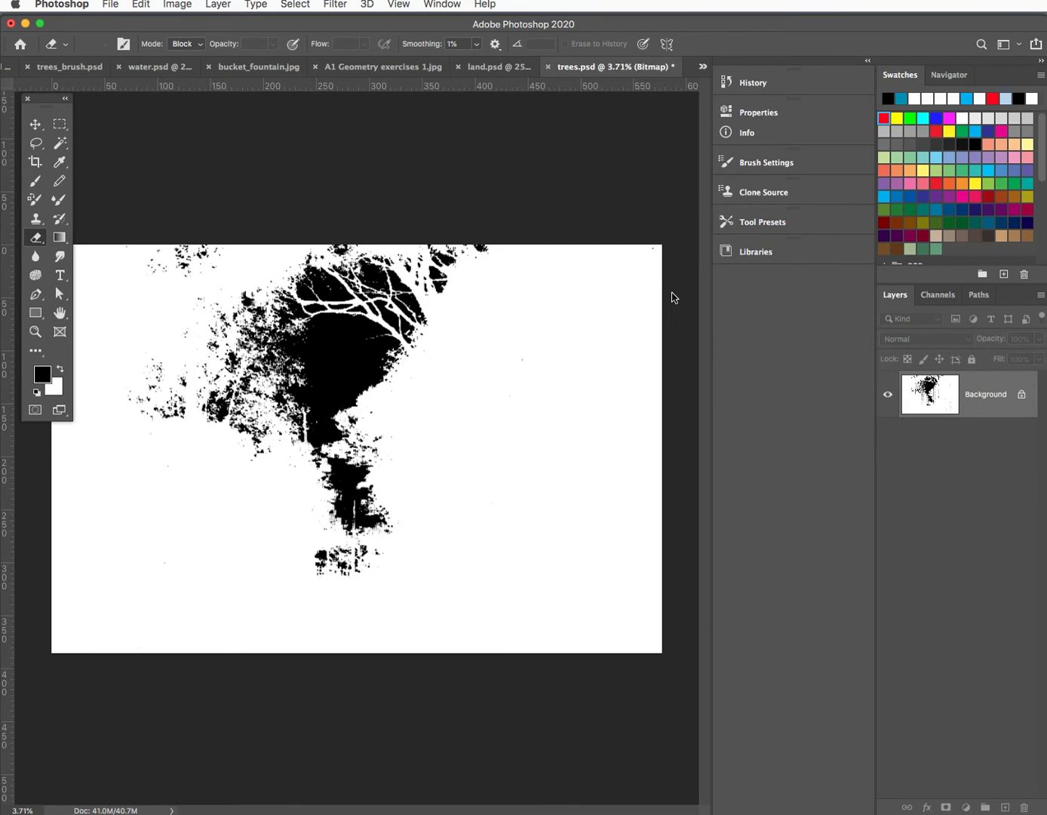
left_click_drag(577, 70, 1046, 211)
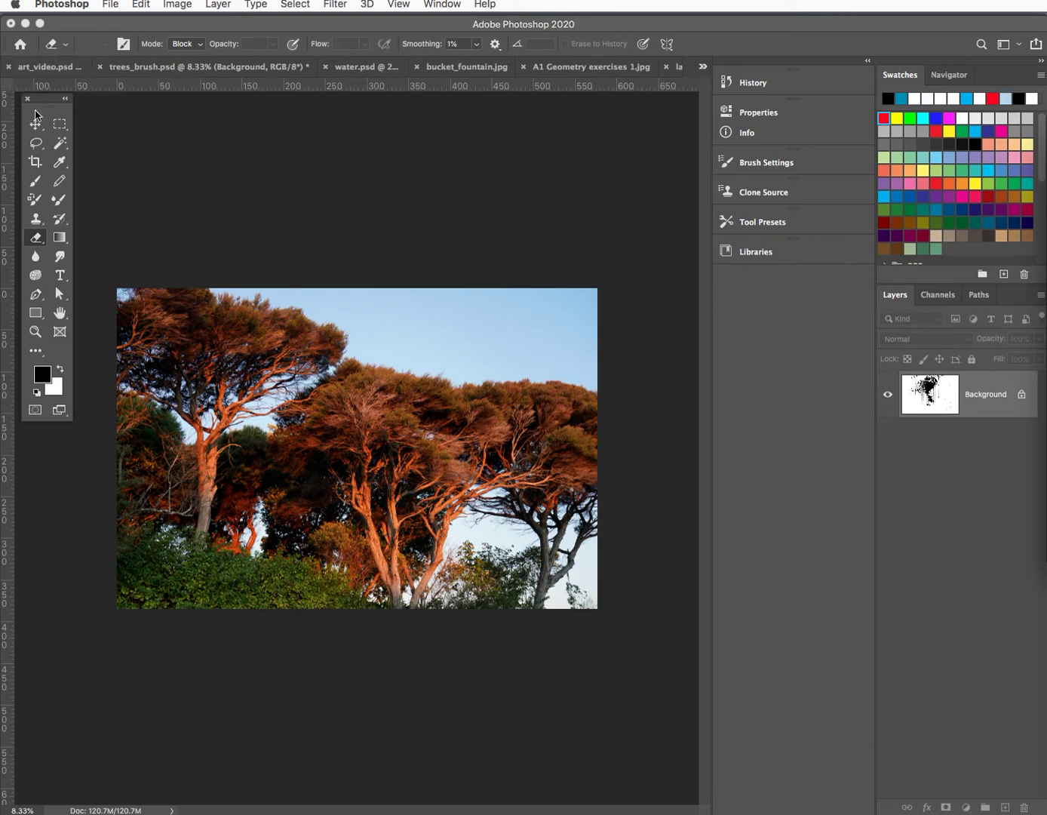
left_click(677, 68)
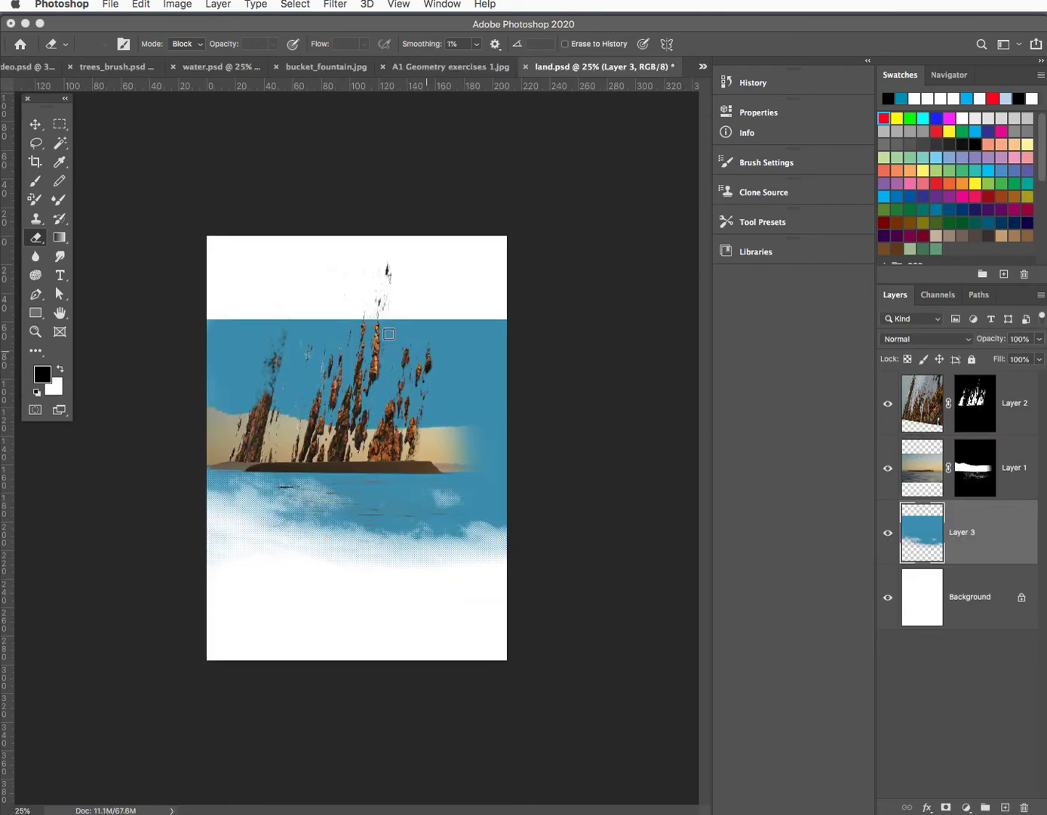
left_click(34, 126)
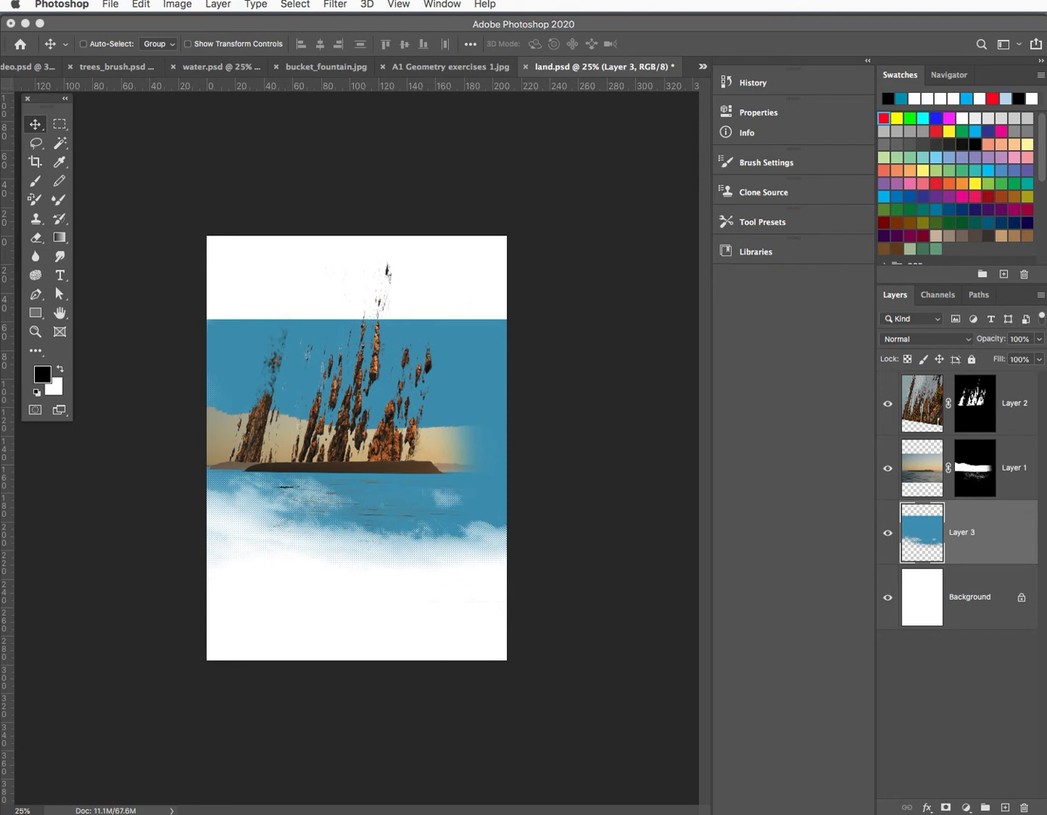
left_click_drag(1046, 155, 826, 264)
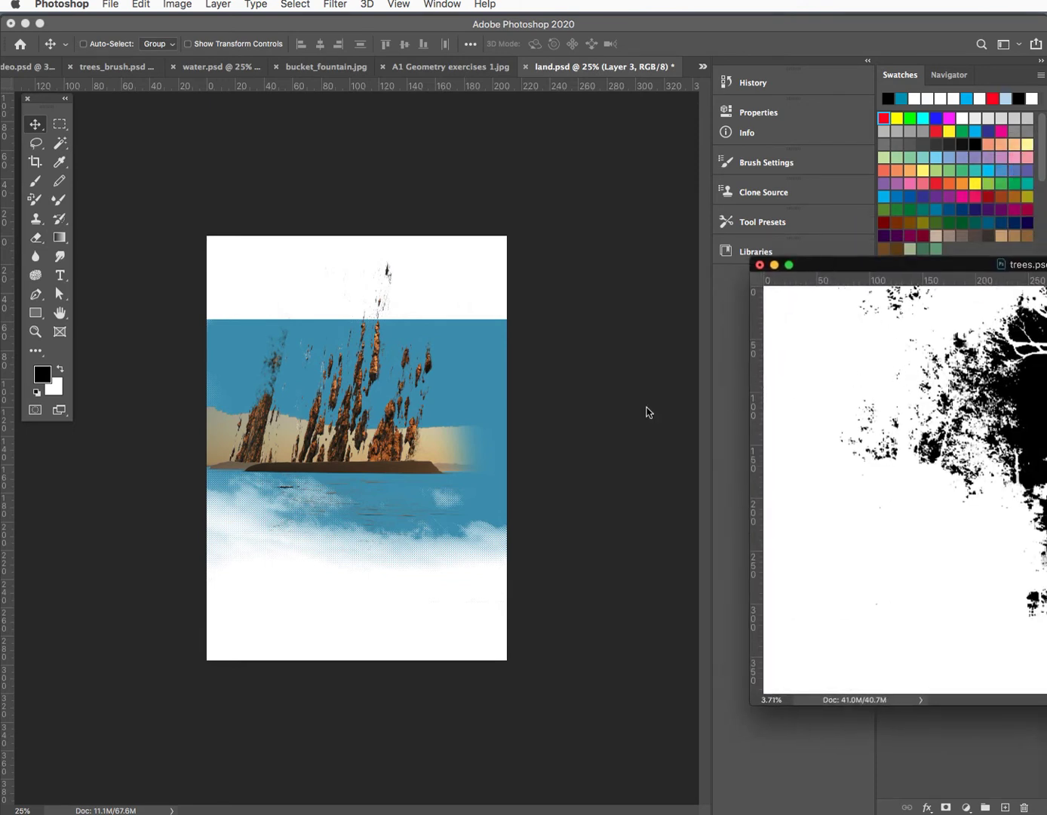
Try to transfer the tree bitmap from the trees.psd window straight onto the land.psd canvas
left_click_drag(989, 422, 385, 520)
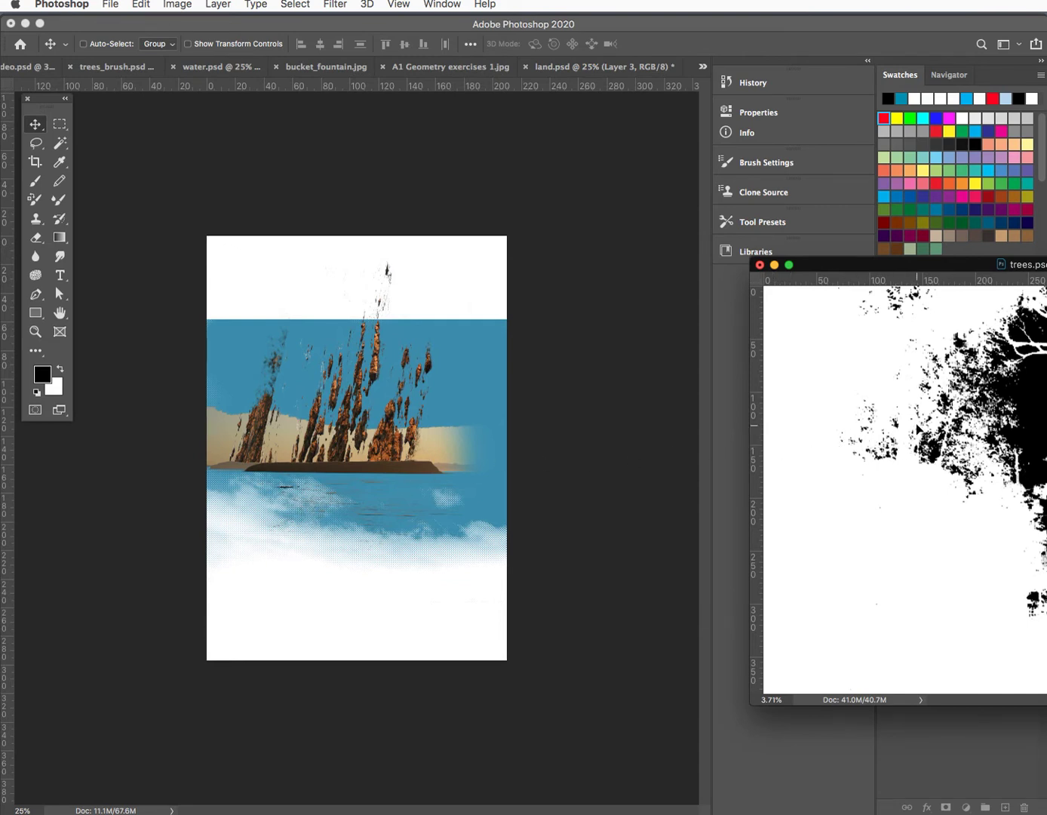
left_click_drag(897, 422, 599, 480)
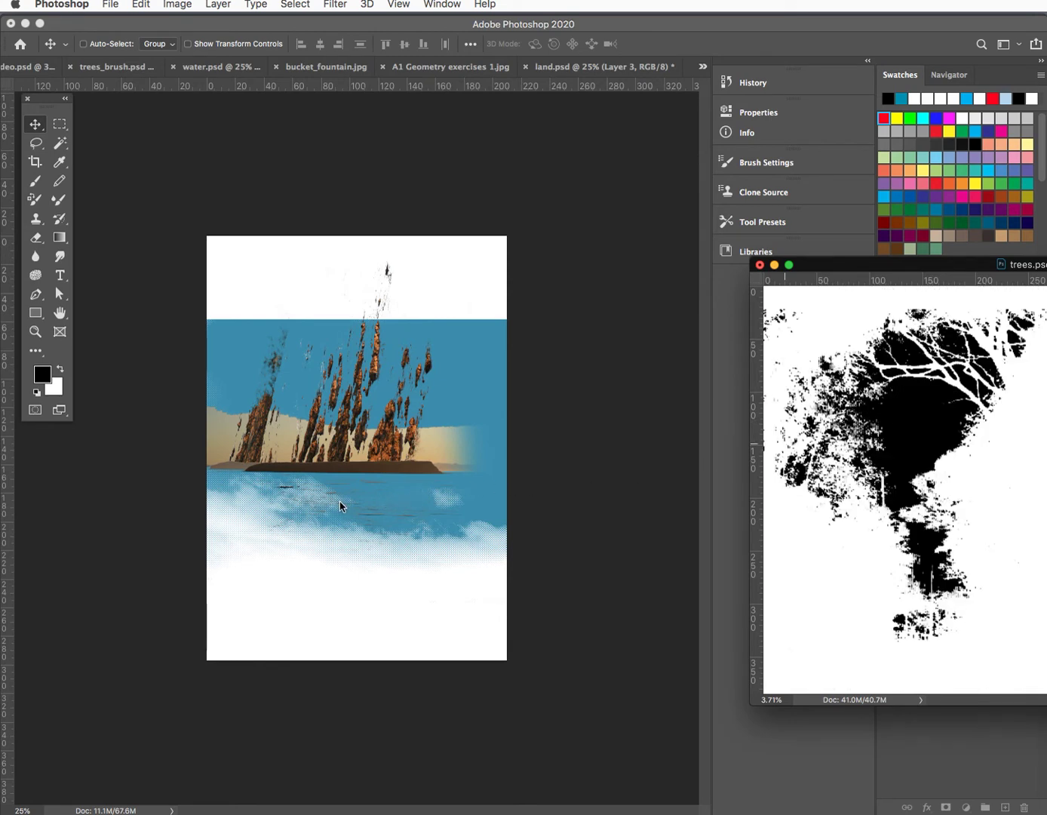
left_click_drag(339, 506, 339, 505)
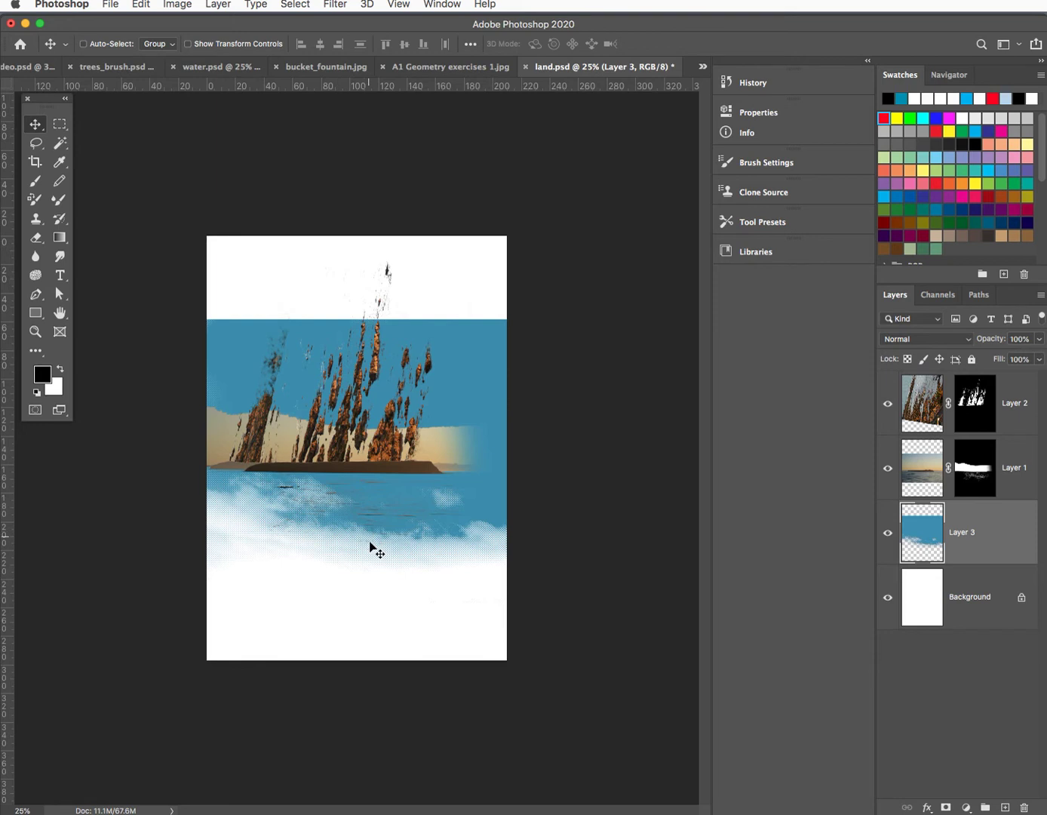
Copy the entire tree bitmap from trees.psd and return to land.psd
key("ctrl+Tab")
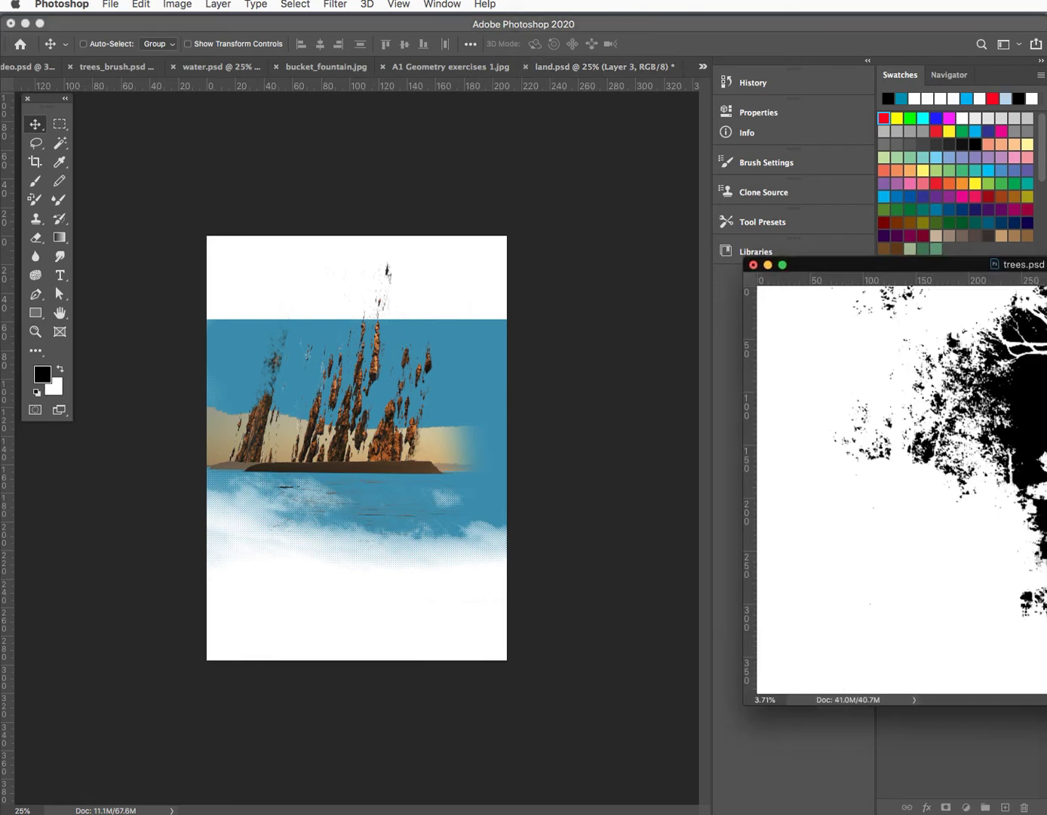
left_click_drag(890, 269, 516, 491)
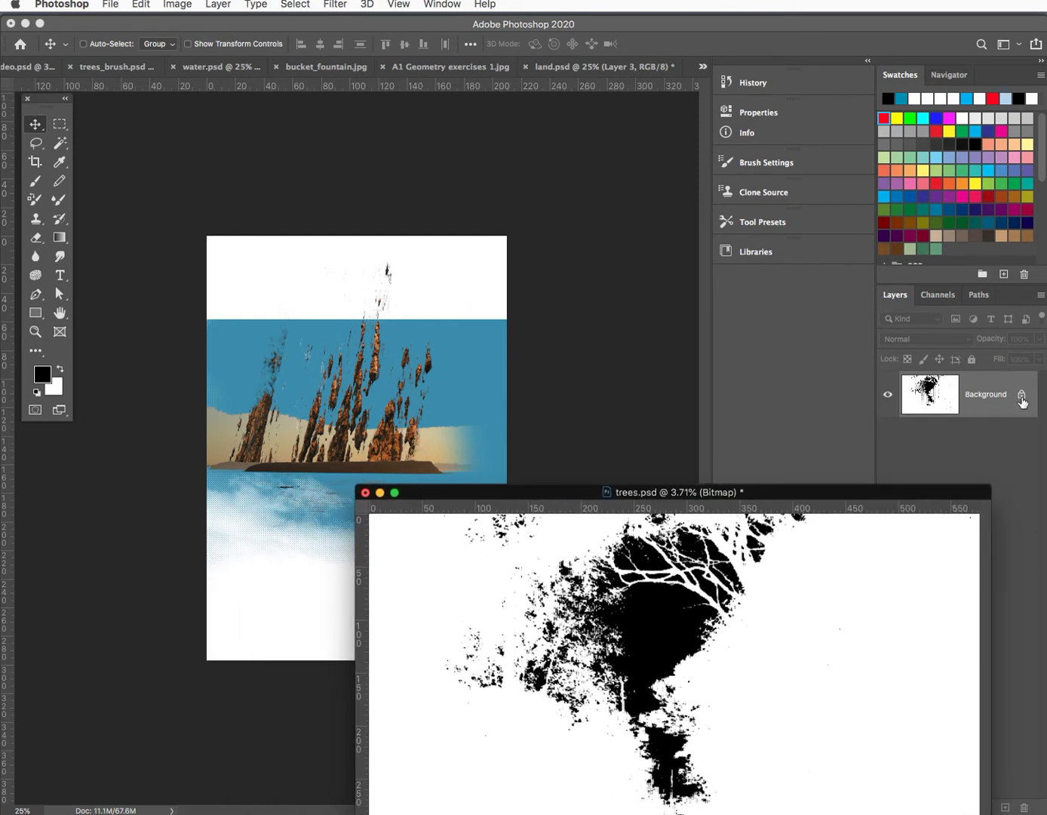
left_click_drag(586, 495, 662, 460)
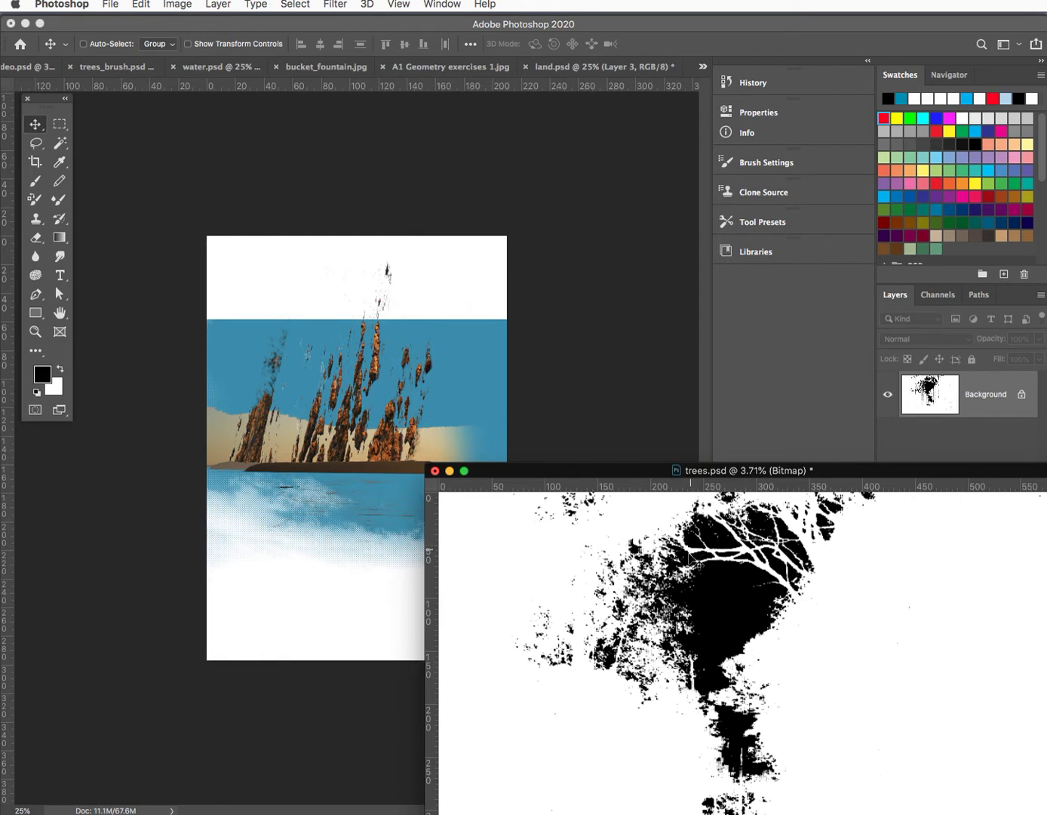
key("super+a")
key("super+c")
left_click(289, 277)
key("super")
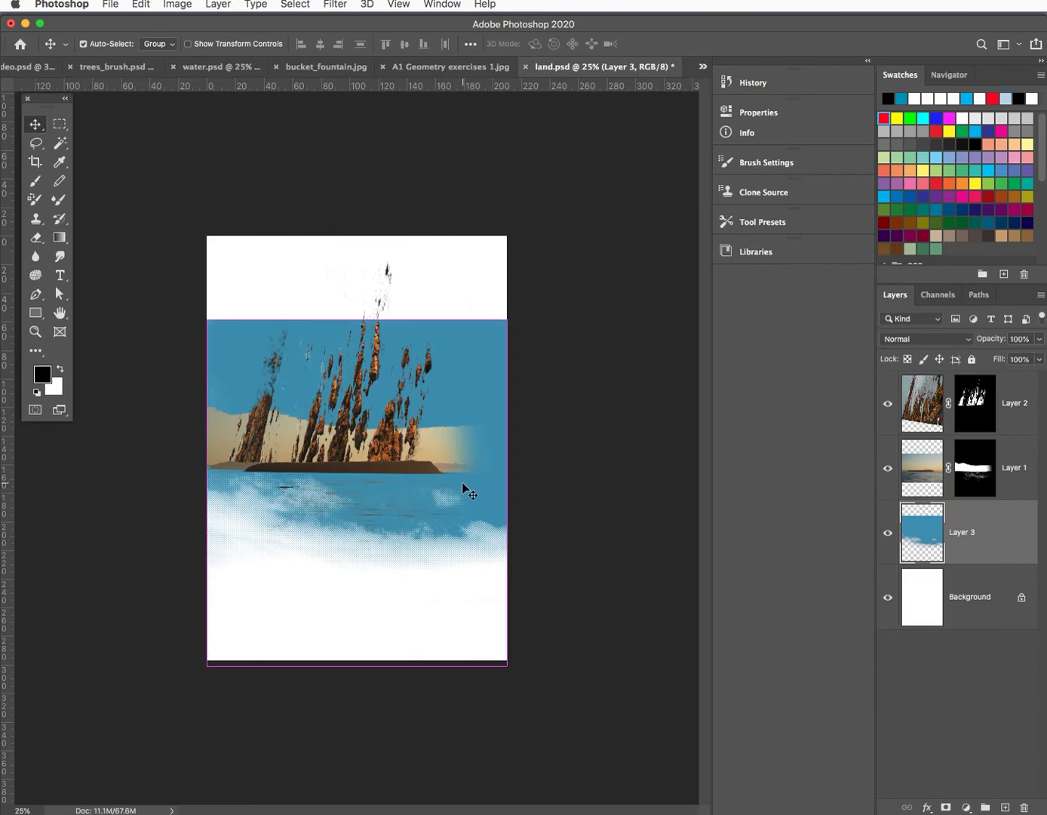
Create a new alpha channel in land.psd, inverted to white, and paste the tree bitmap into it
left_click(938, 300)
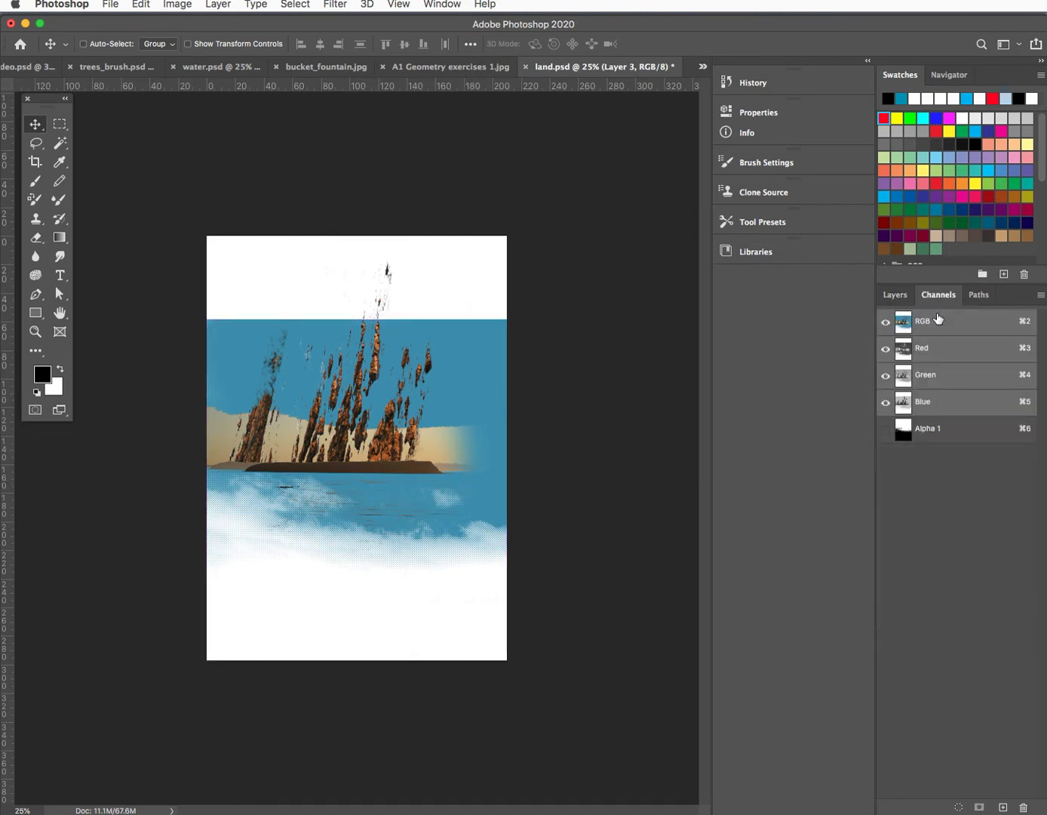
left_click(1001, 806)
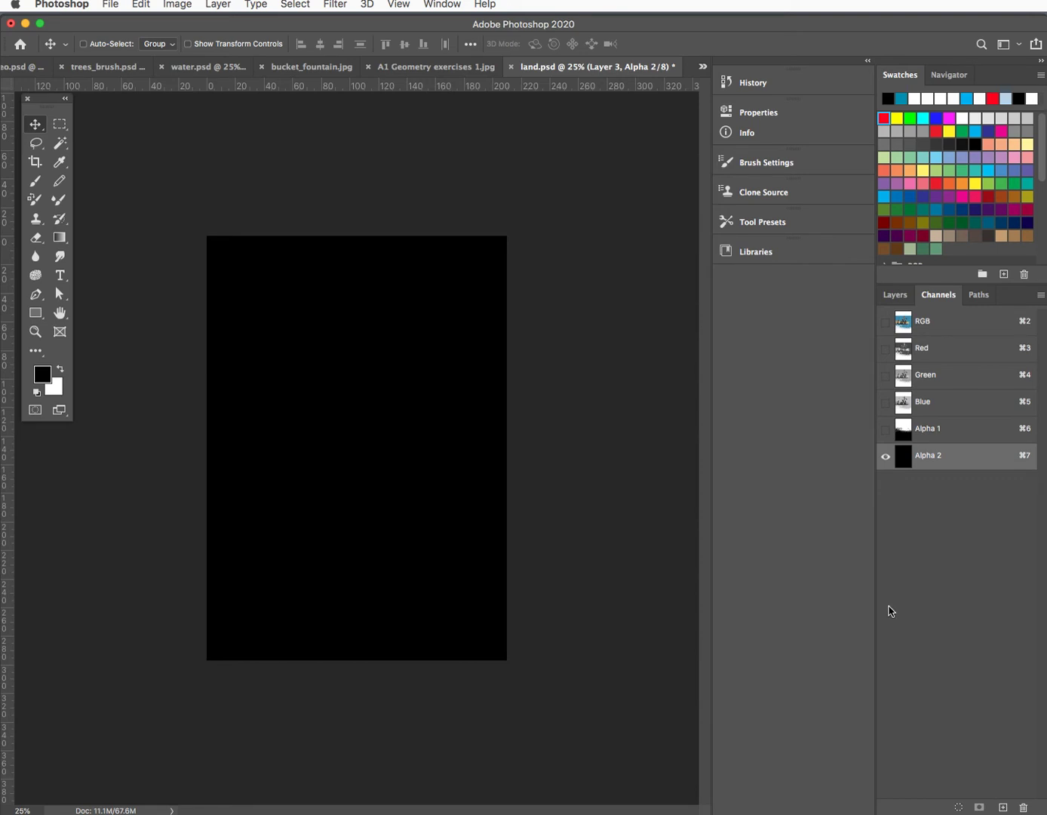
key("super+i")
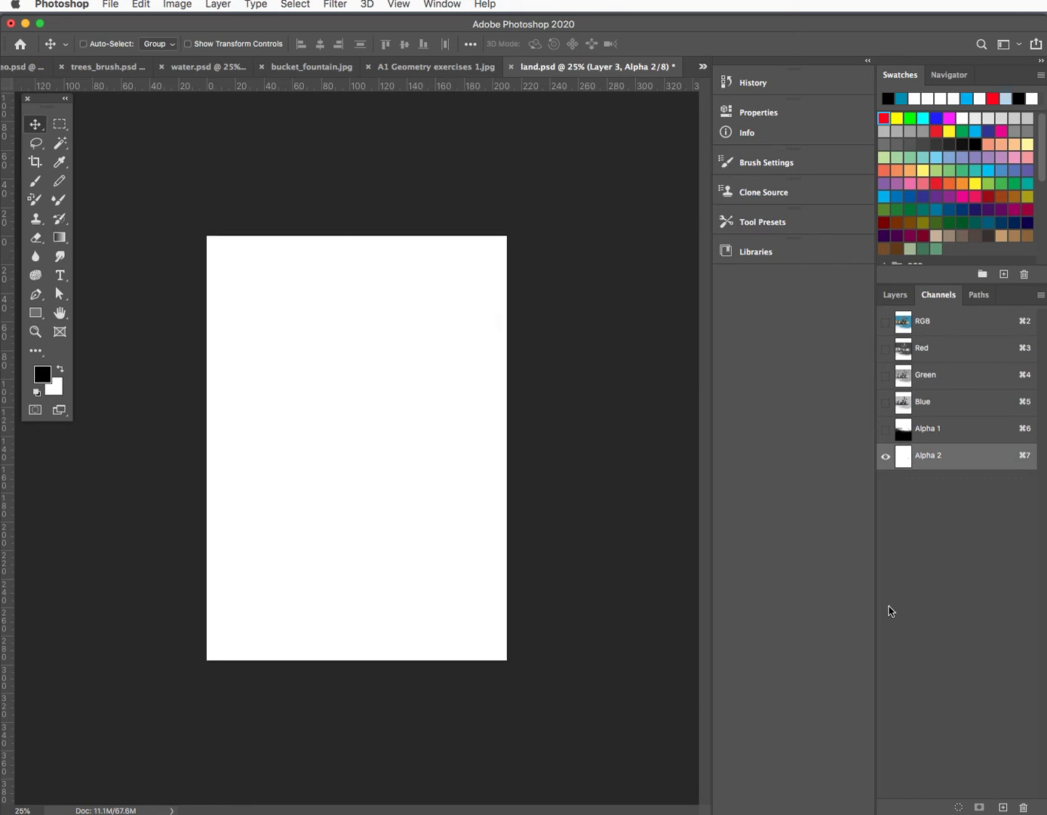
key("super+v")
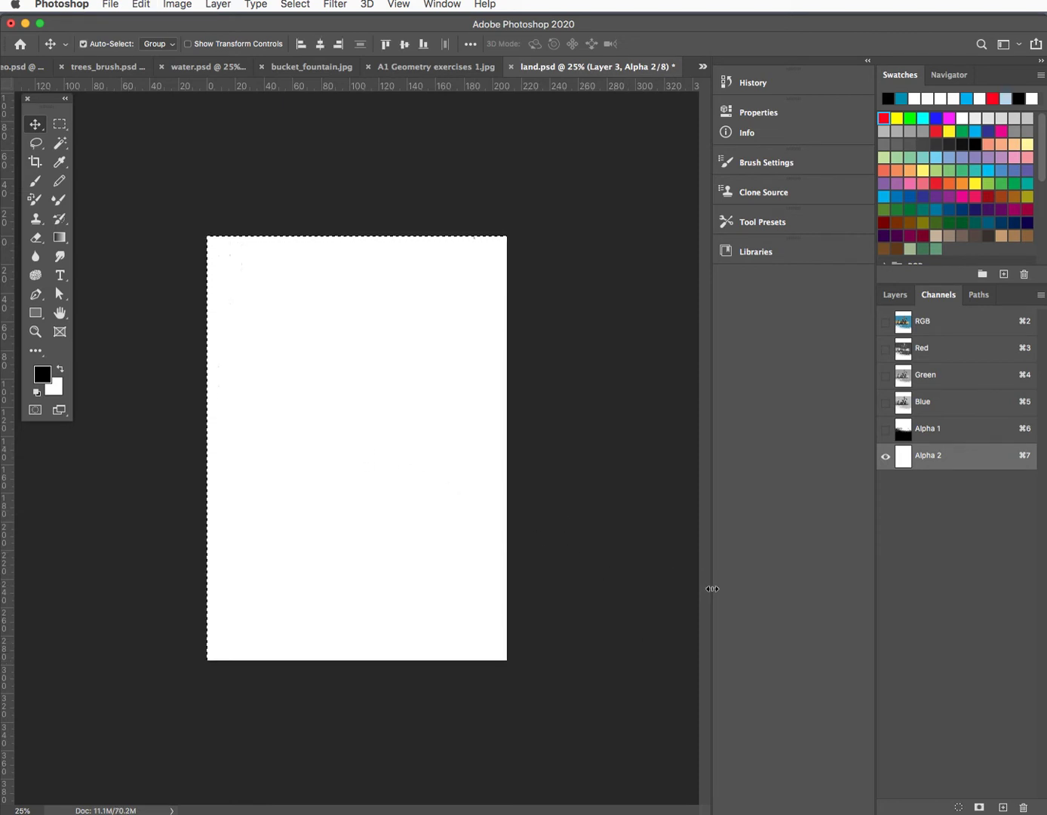
Scale the pasted tree bitmap down proportionally to about the canvas width in the Alpha 2 channel, and deselect it
key("super+minus")
key("super+minus")
key("super+minus")
key("super+minus")
key("super+t")
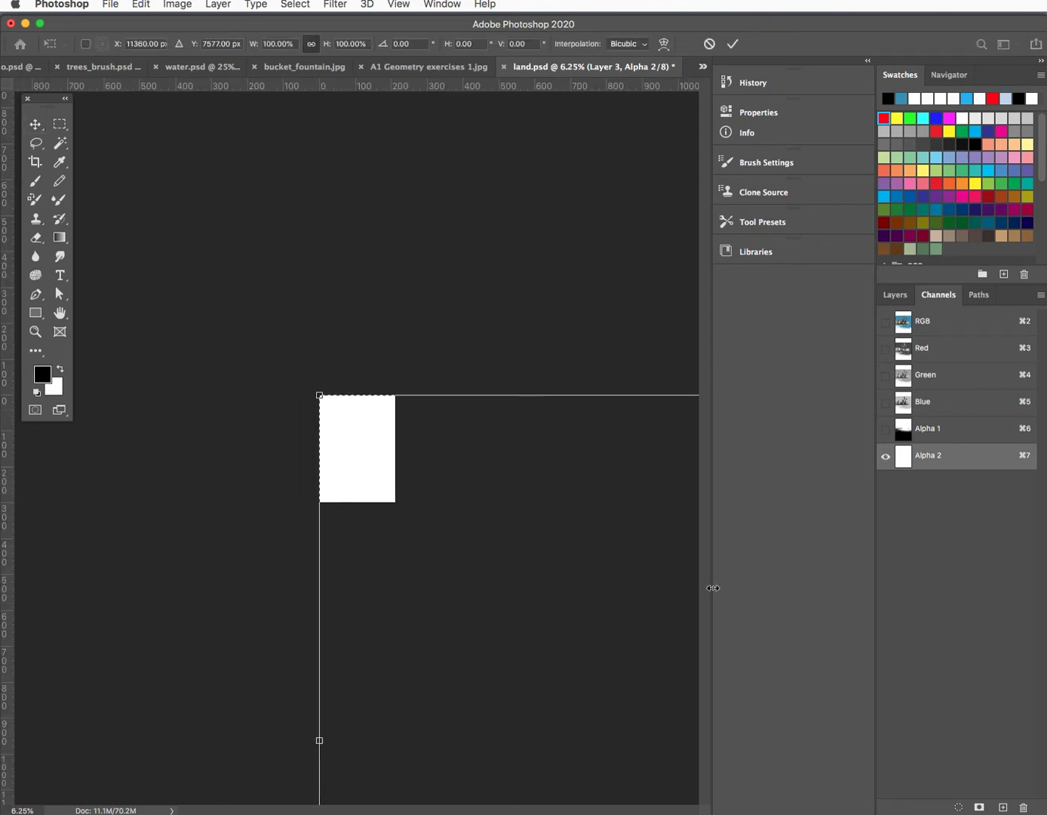
key("super+minus")
key("super+minus")
key("super+minus")
key("super+minus")
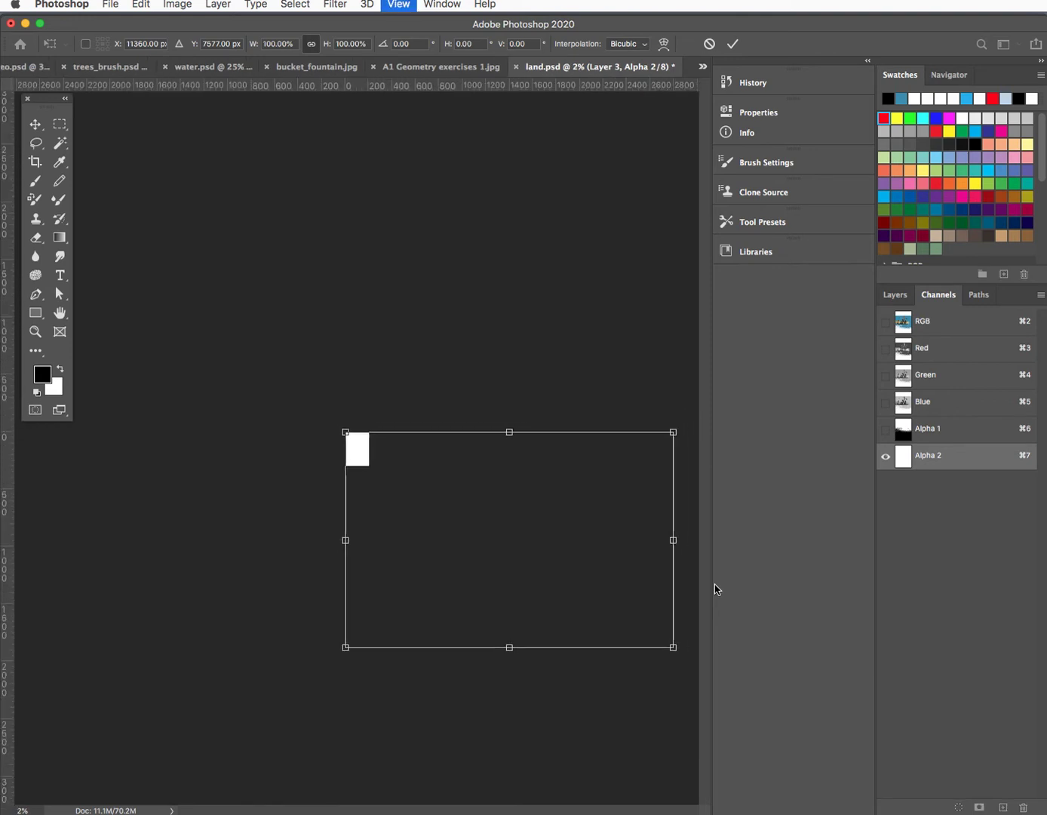
key("super+minus")
left_click_drag(598, 605, 352, 470)
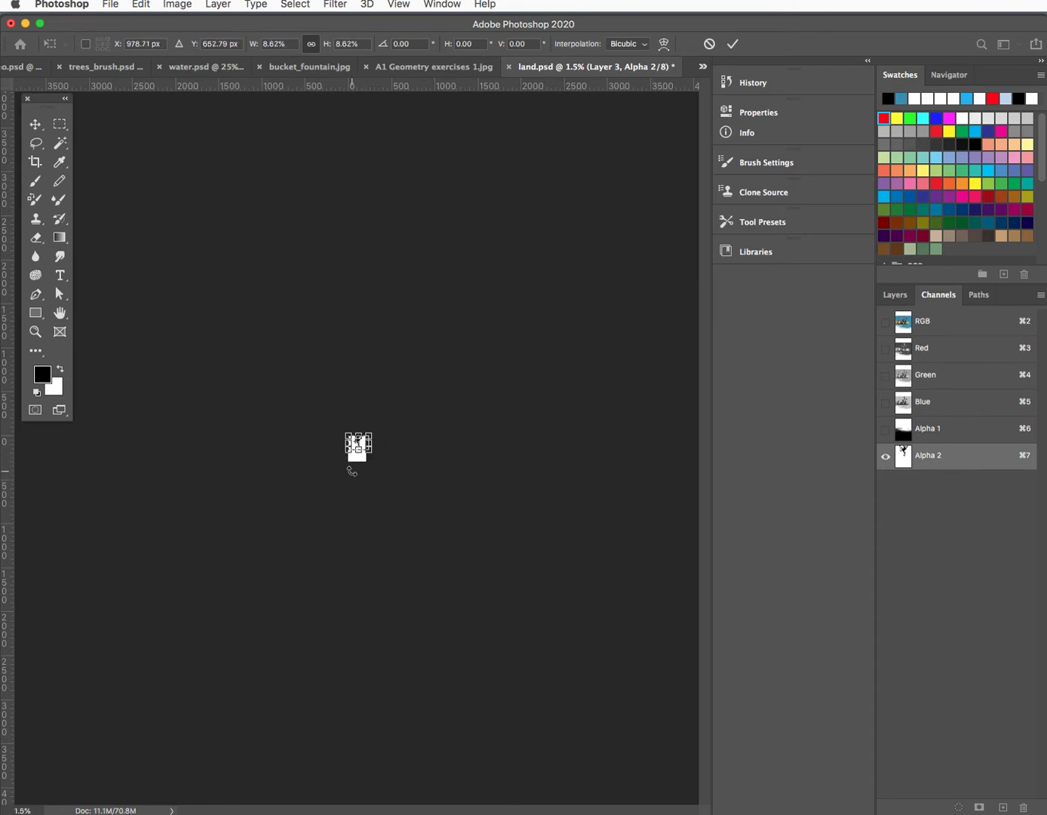
key("super+0")
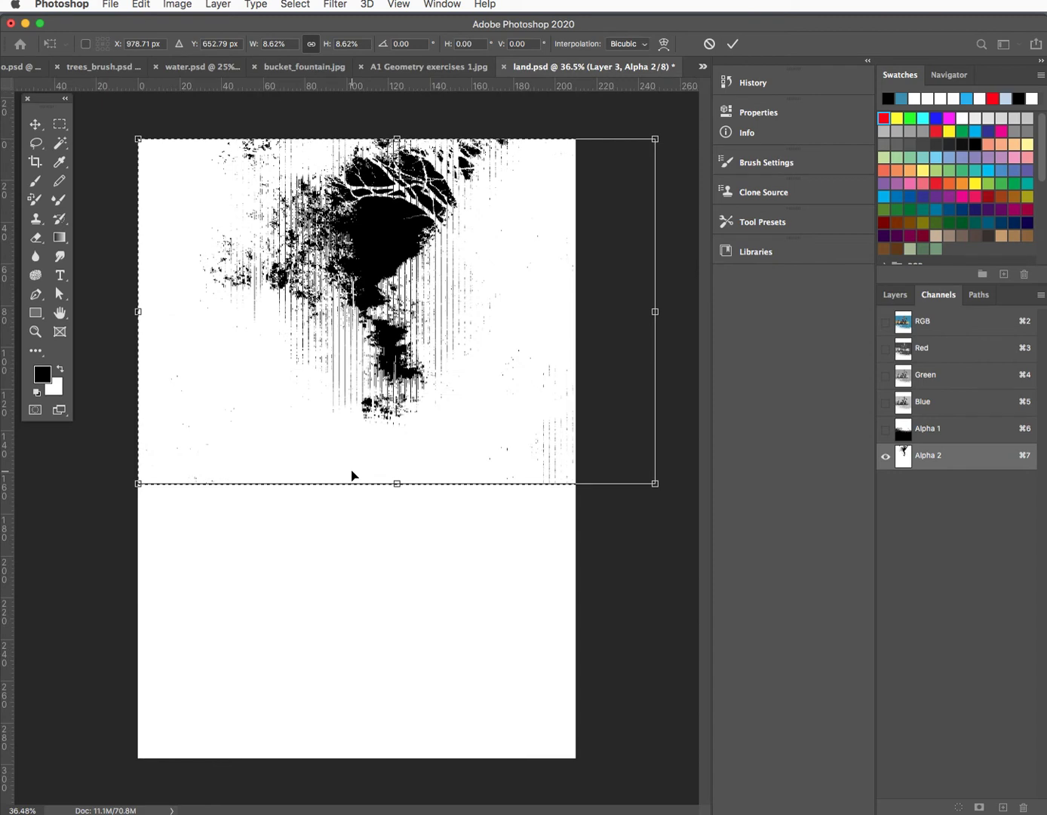
left_click_drag(654, 484, 597, 457)
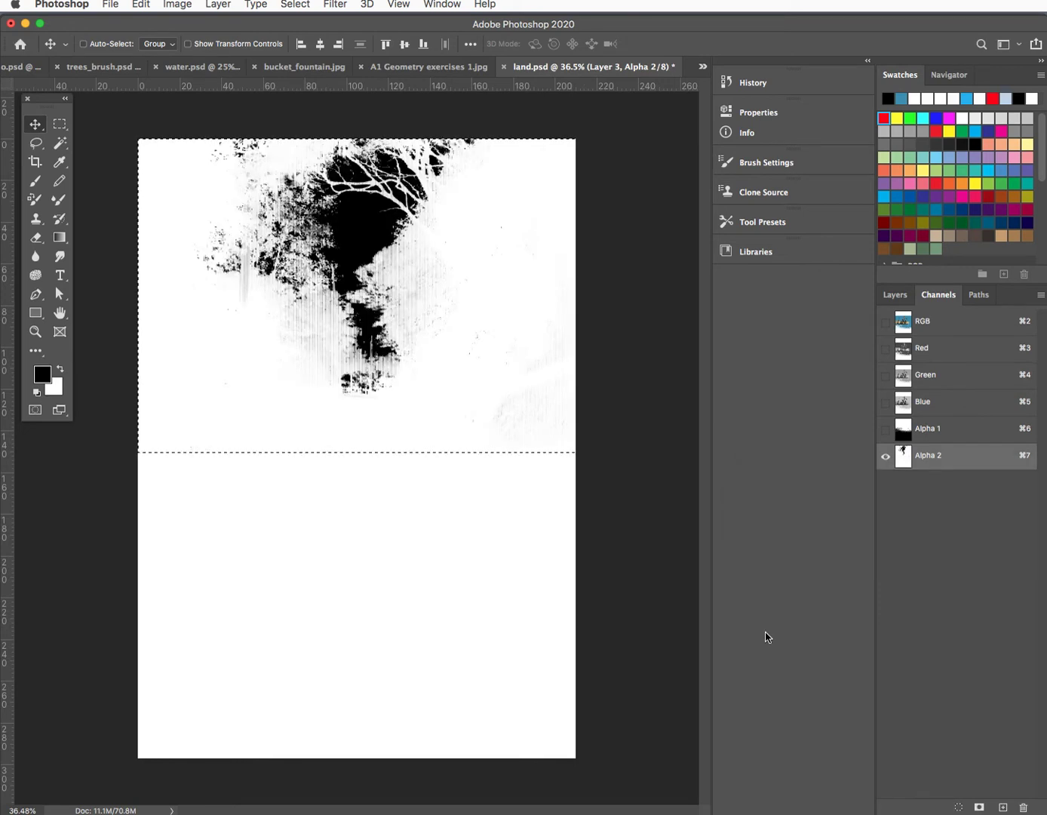
key("super+d")
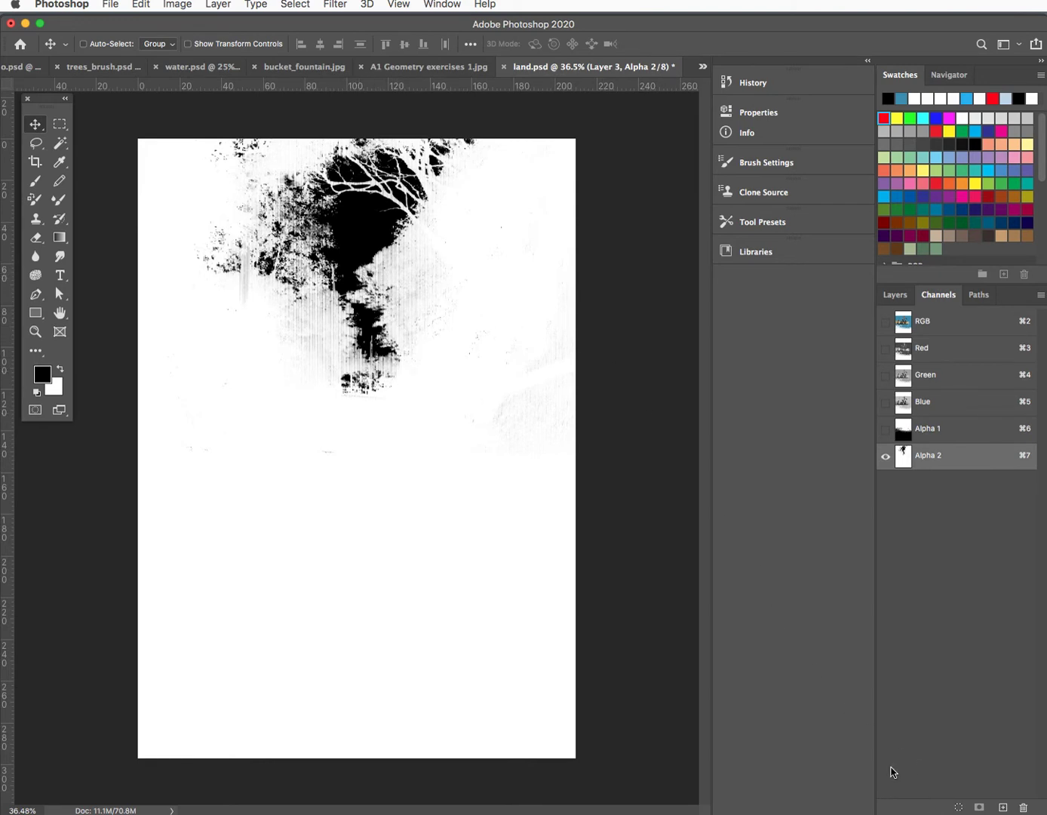
Invert the Alpha 2 channel, load it as a selection, and add a new layer above Layer 3
key("super+i")
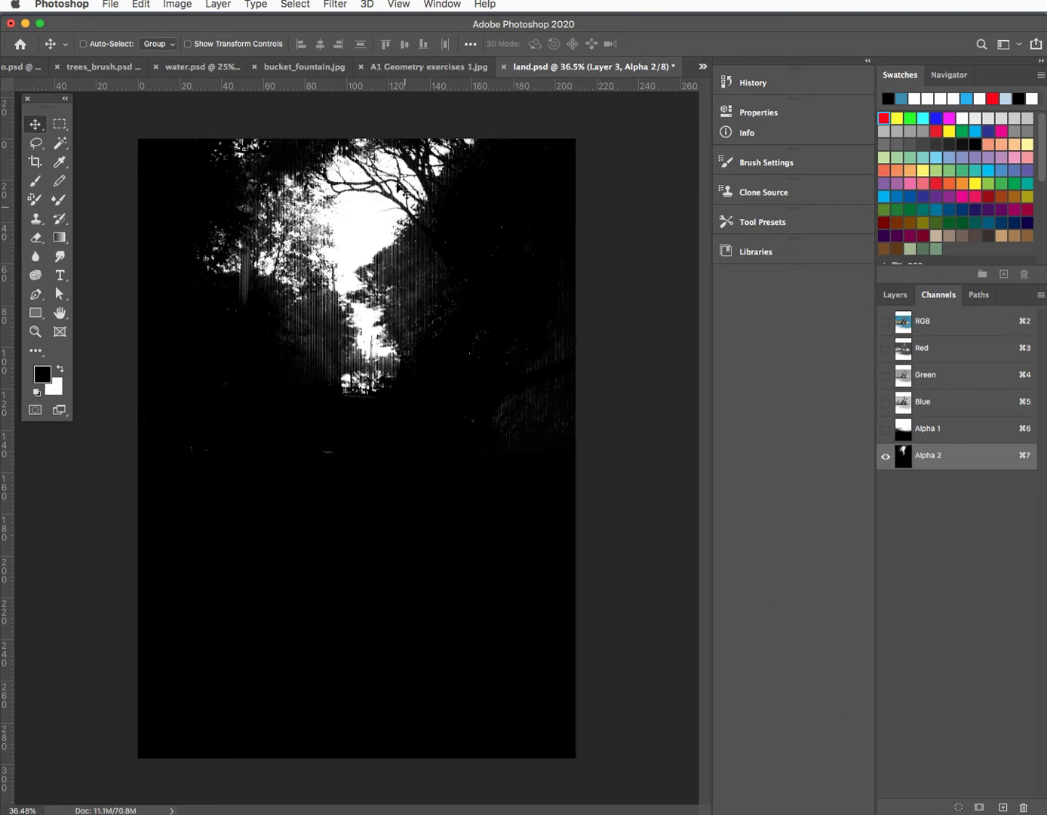
left_click(959, 807)
left_click(904, 297)
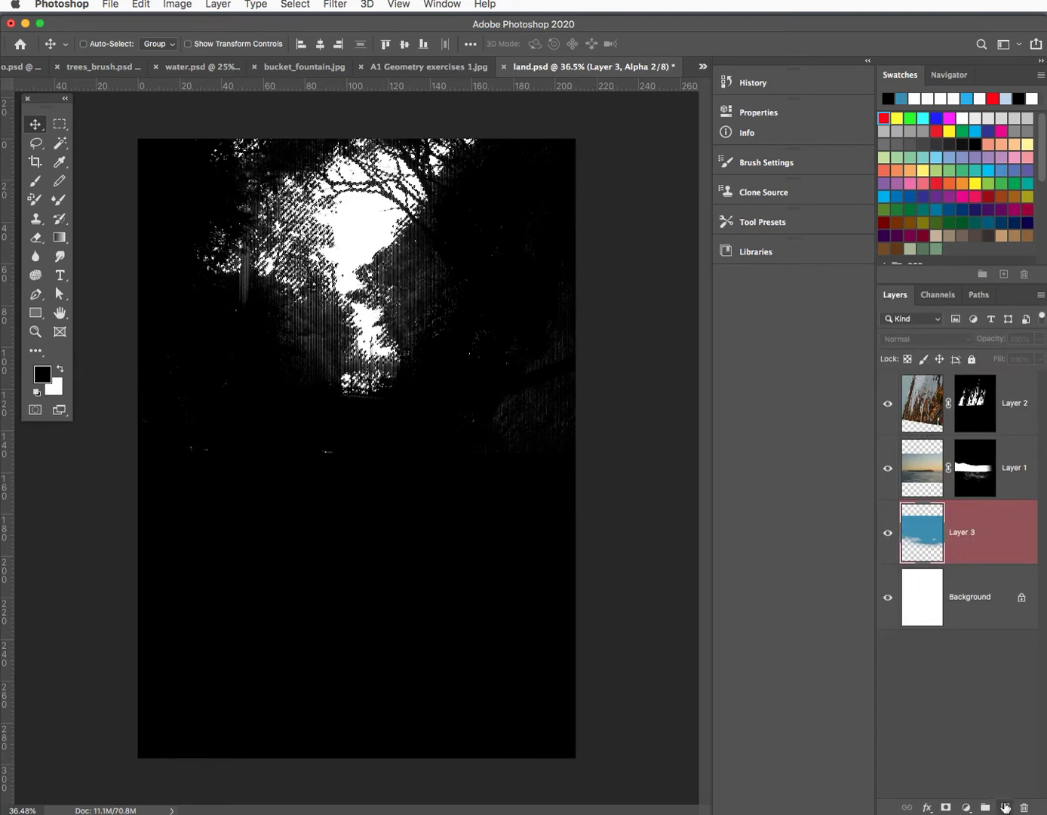
left_click(1006, 807)
left_click(925, 537)
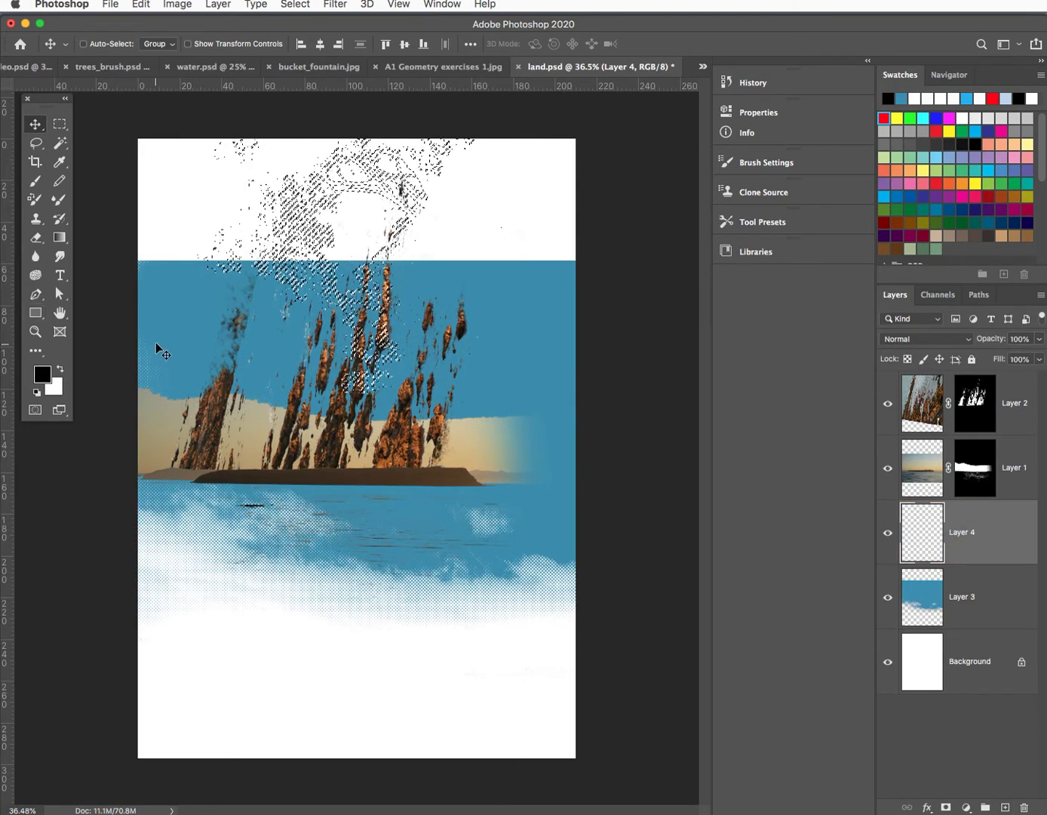
Fill the tree selection on Layer 4 with the blue sampled from the sky, and deselect
key("i")
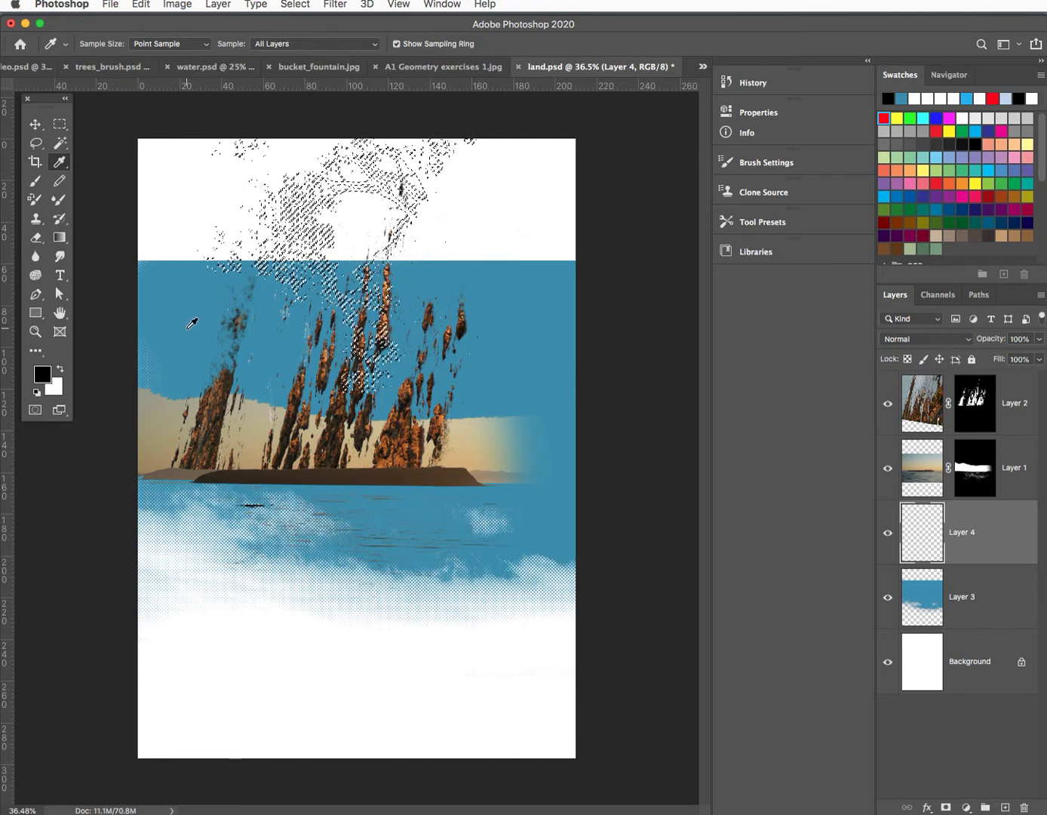
left_click(189, 328)
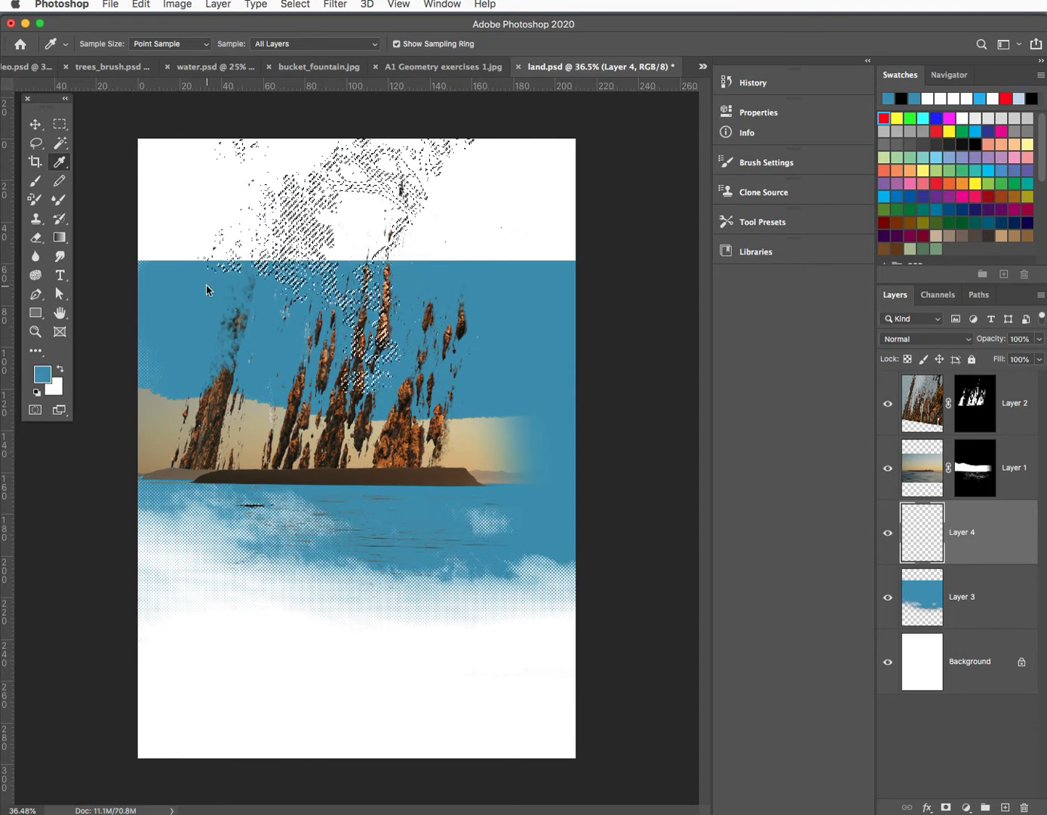
key("alt+BackSpace")
key("super+d")
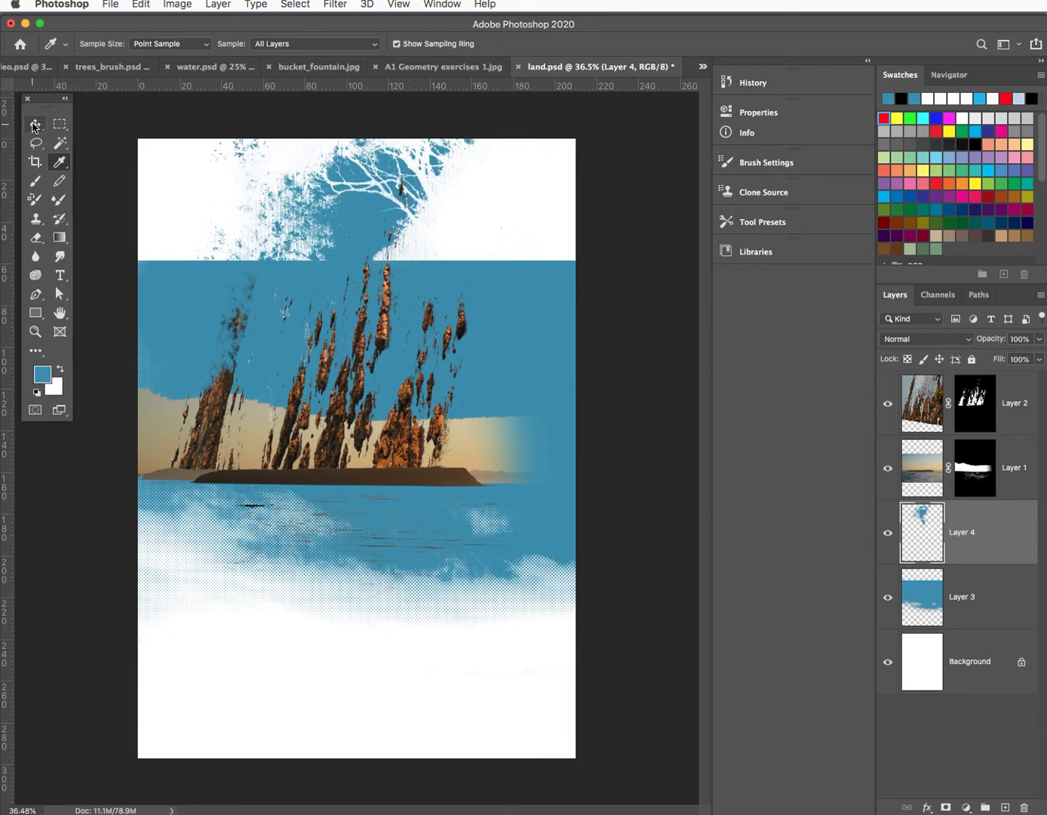
Move the blue tree shape down over the water below the island, and set Layer 4 to Multiply at 71% opacity
left_click(33, 125)
left_click_drag(352, 223, 330, 467)
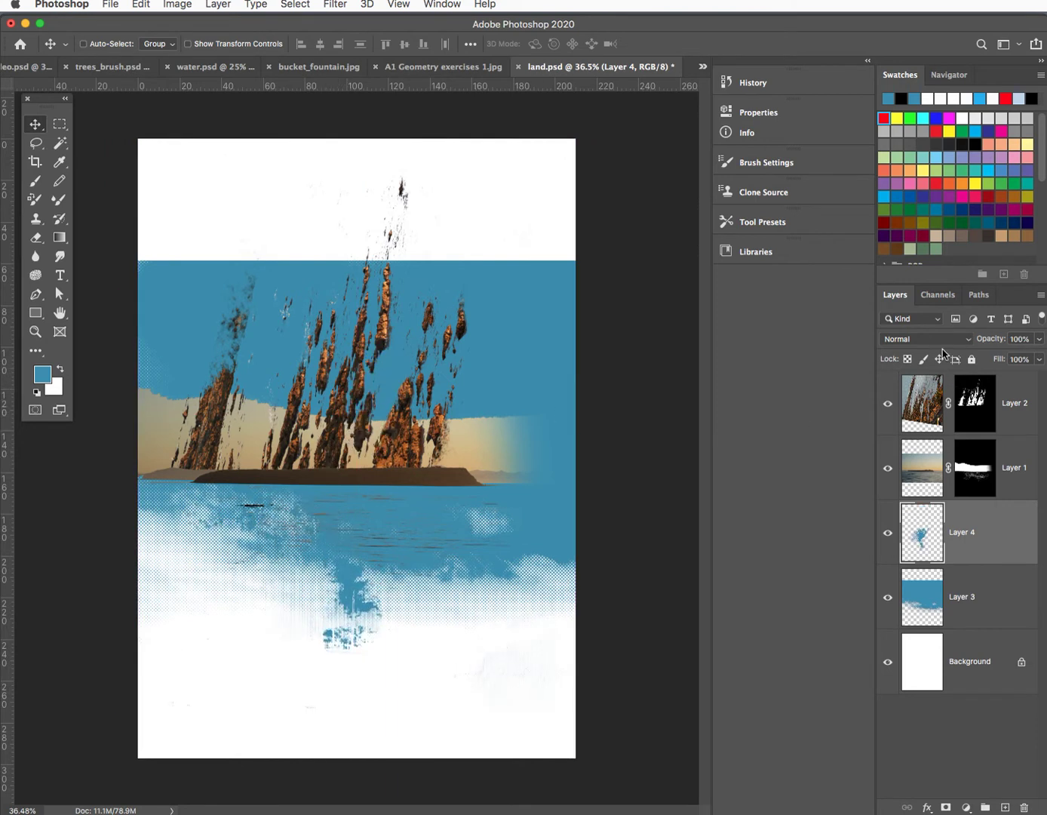
left_click(906, 338)
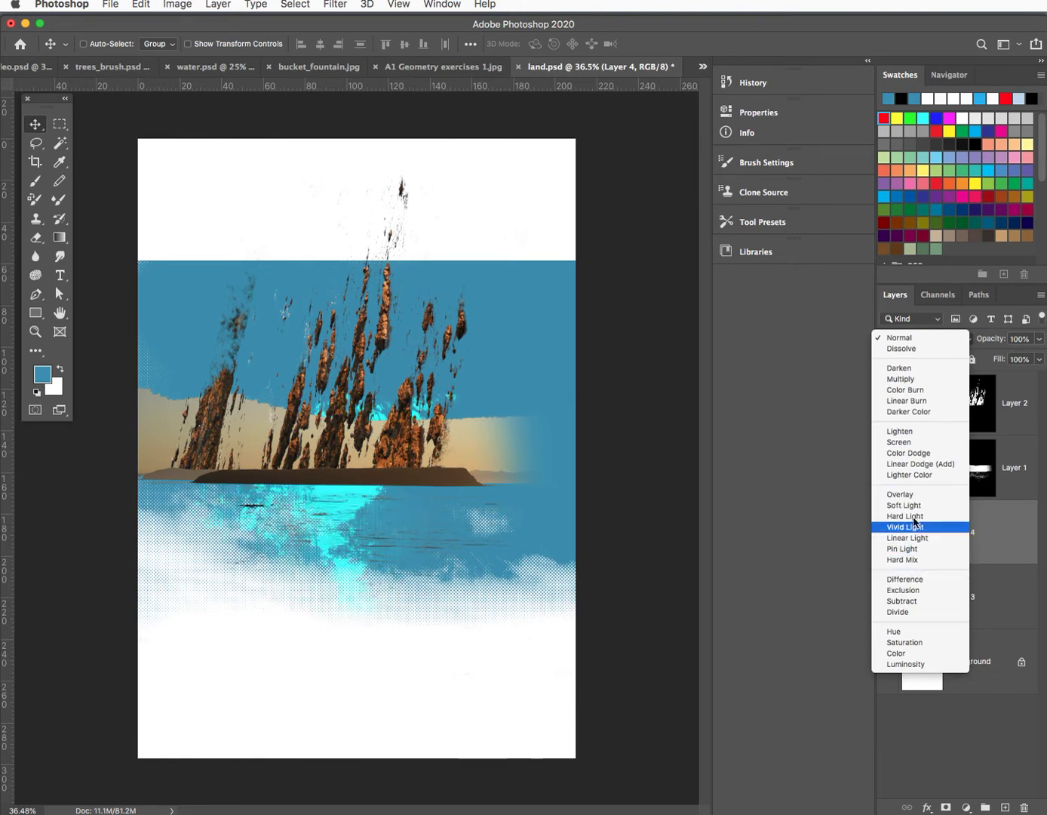
left_click(902, 379)
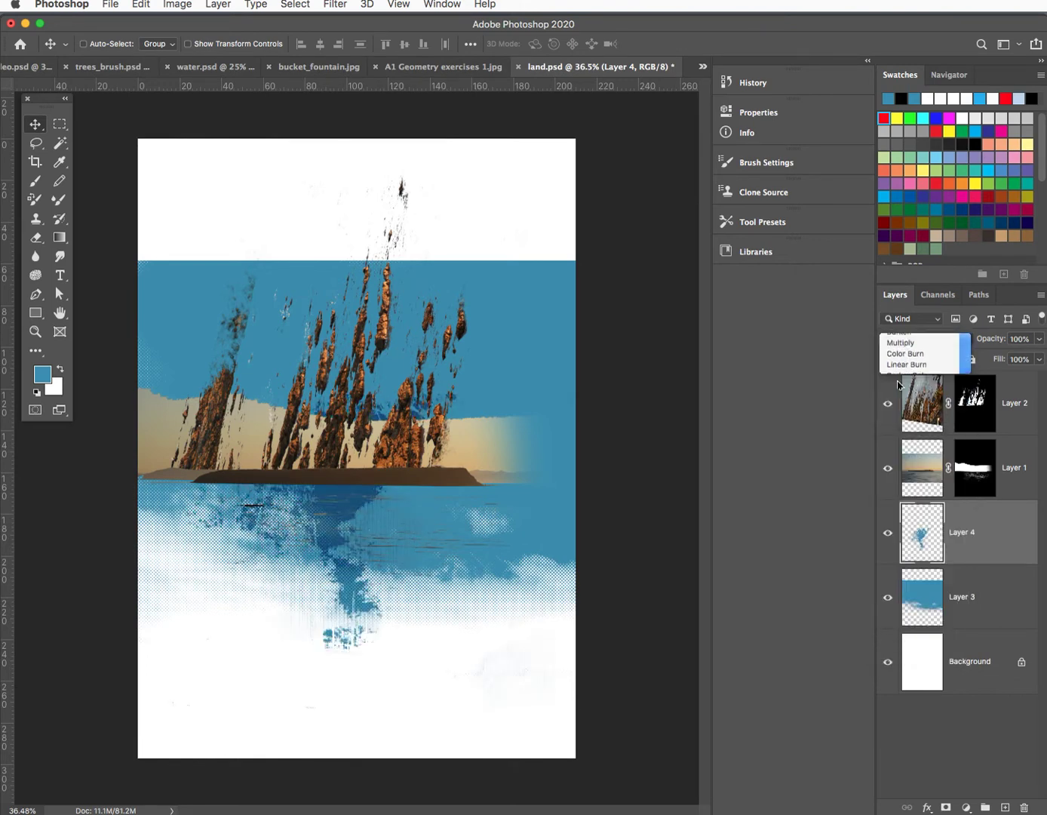
left_click_drag(323, 501, 348, 529)
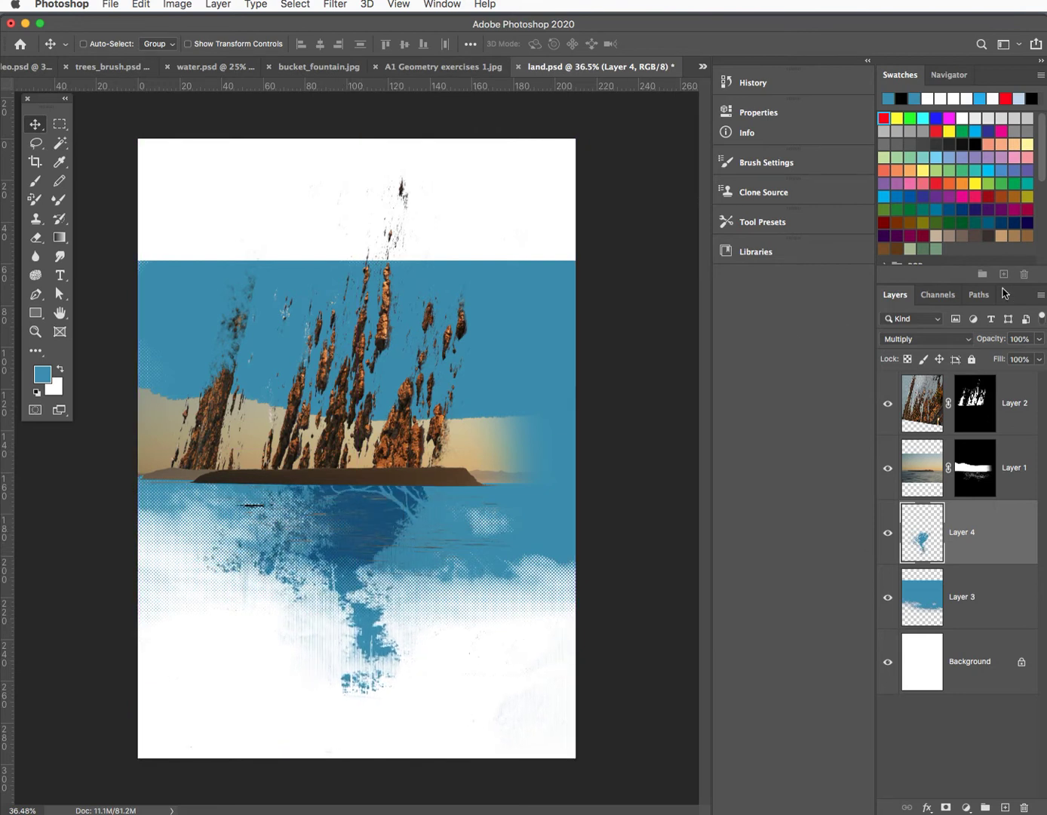
left_click(1041, 339)
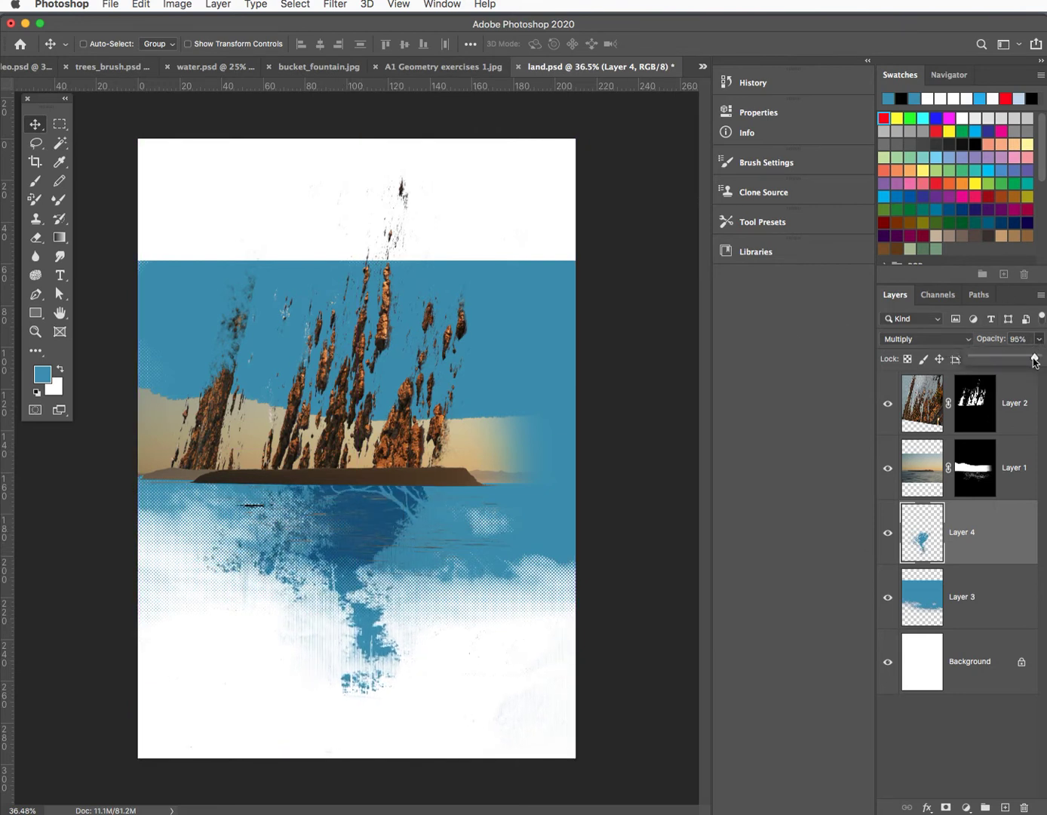
left_click_drag(1025, 361, 1018, 363)
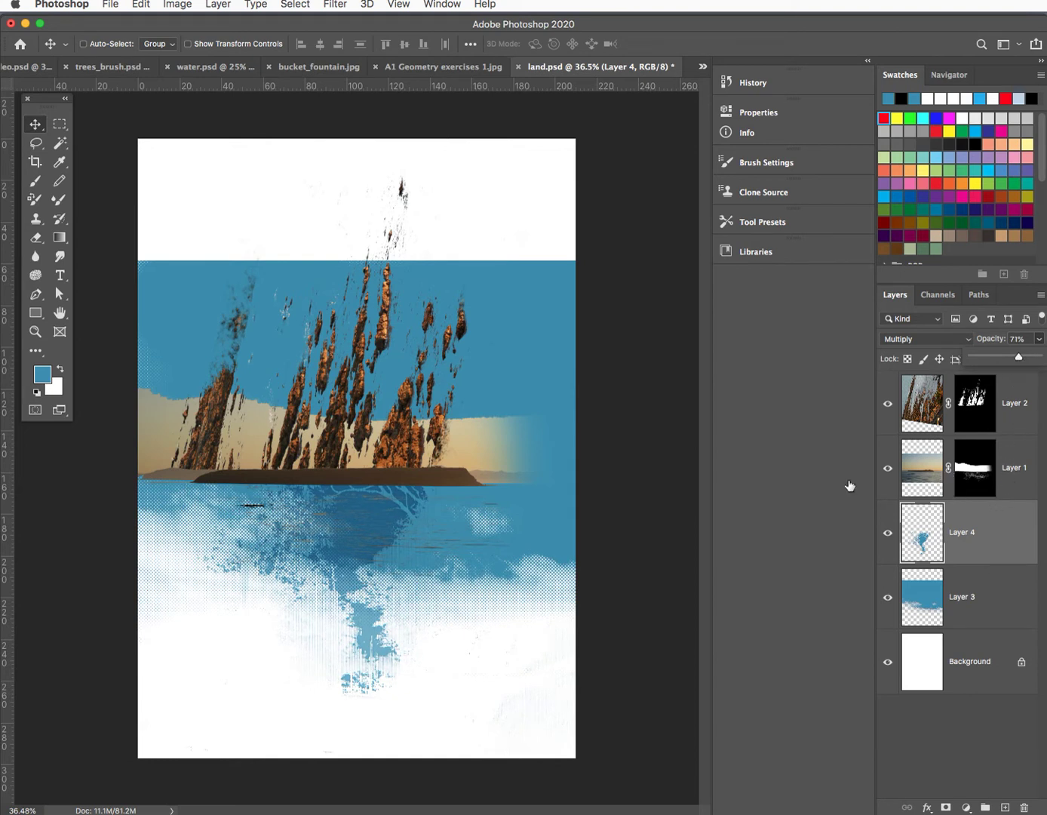
Open map.jpg from the working folder and cut its entire image to the clipboard
left_click(111, 4)
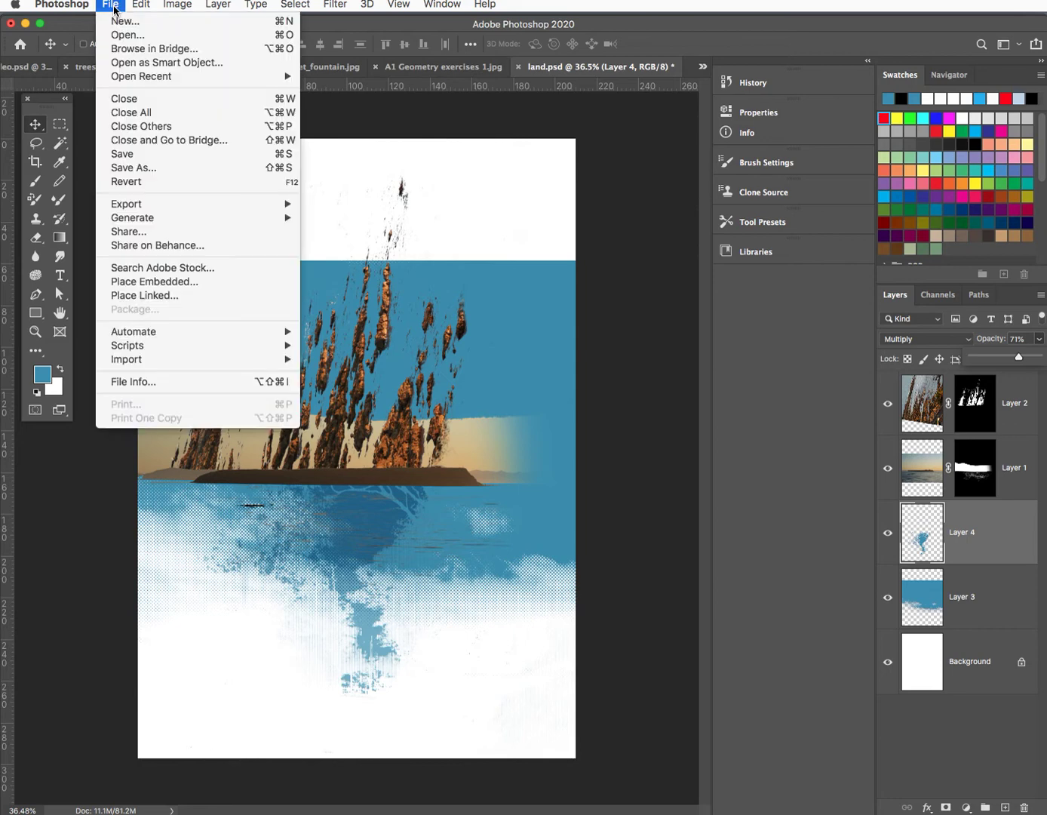
left_click(122, 36)
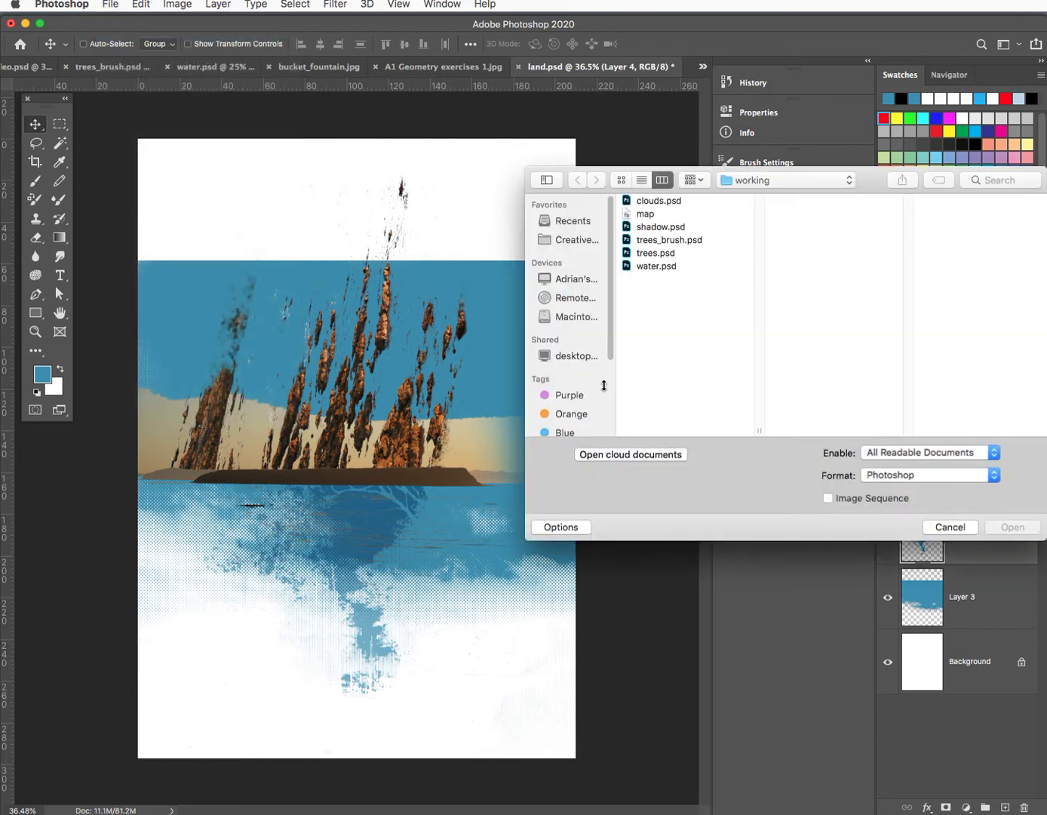
left_click(646, 215)
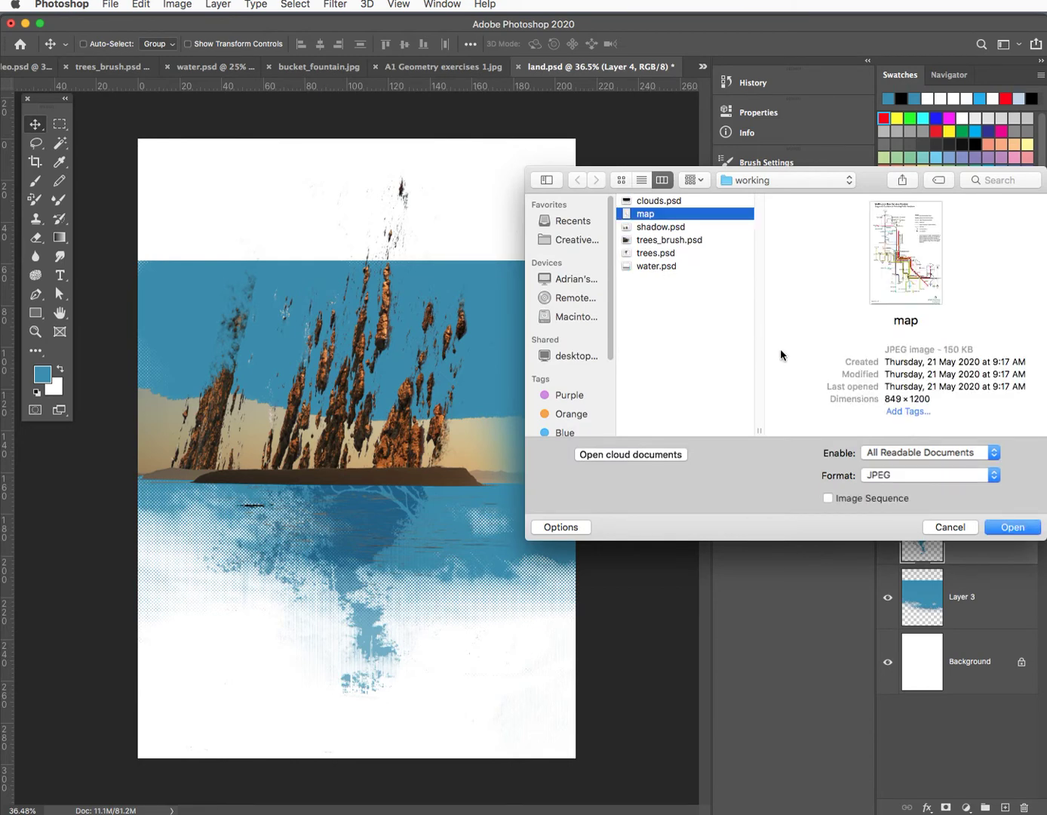
left_click(1007, 529)
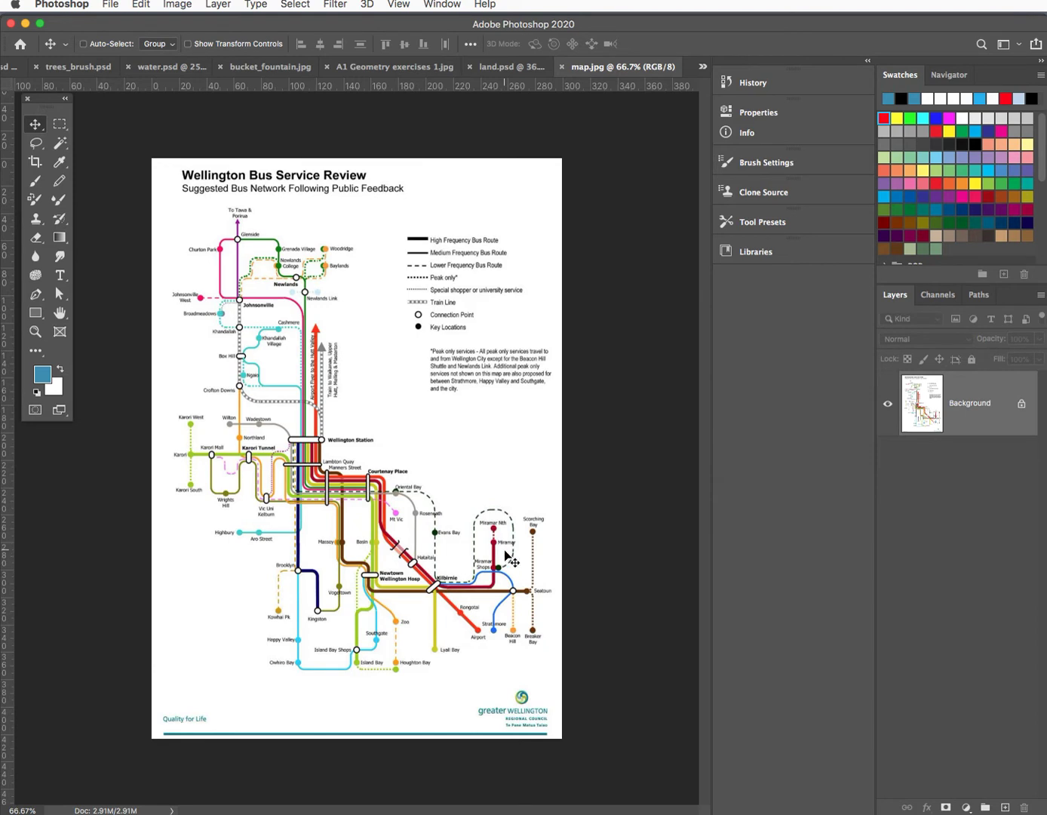
key("super+a")
key("super+x")
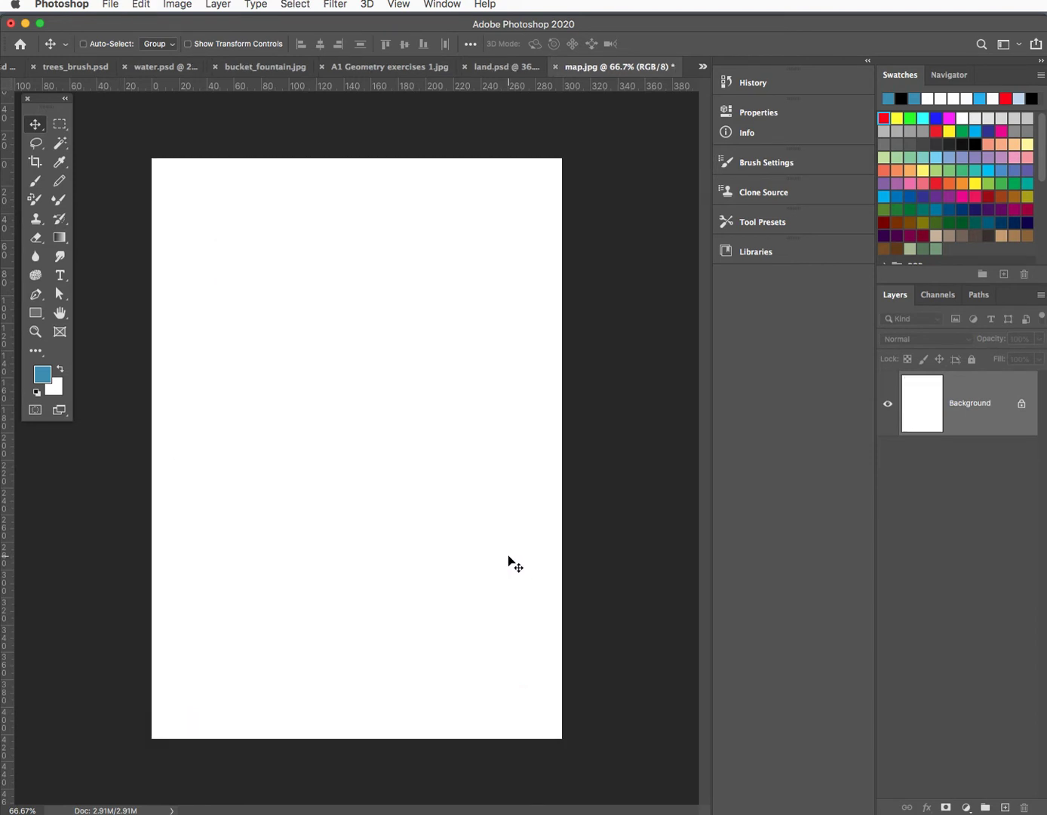
Close map.jpg and the trees.psd bitmap without saving them
left_click(556, 67)
left_click(873, 319)
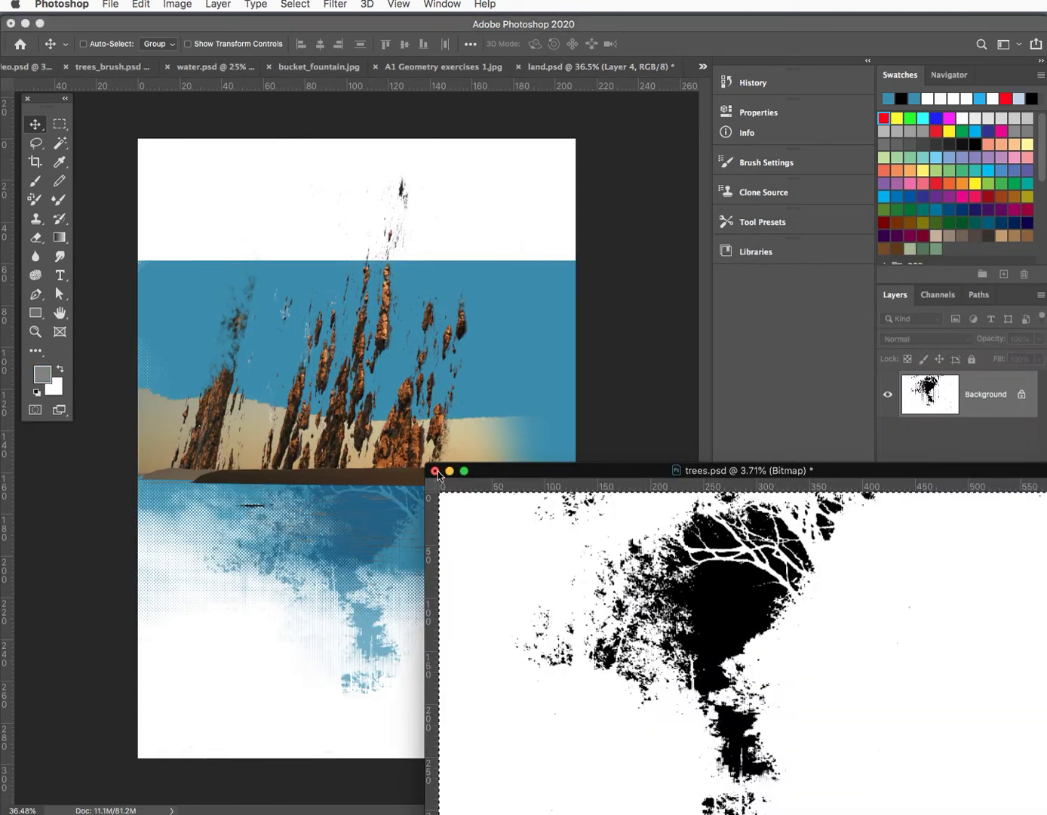
left_click(435, 471)
left_click(868, 320)
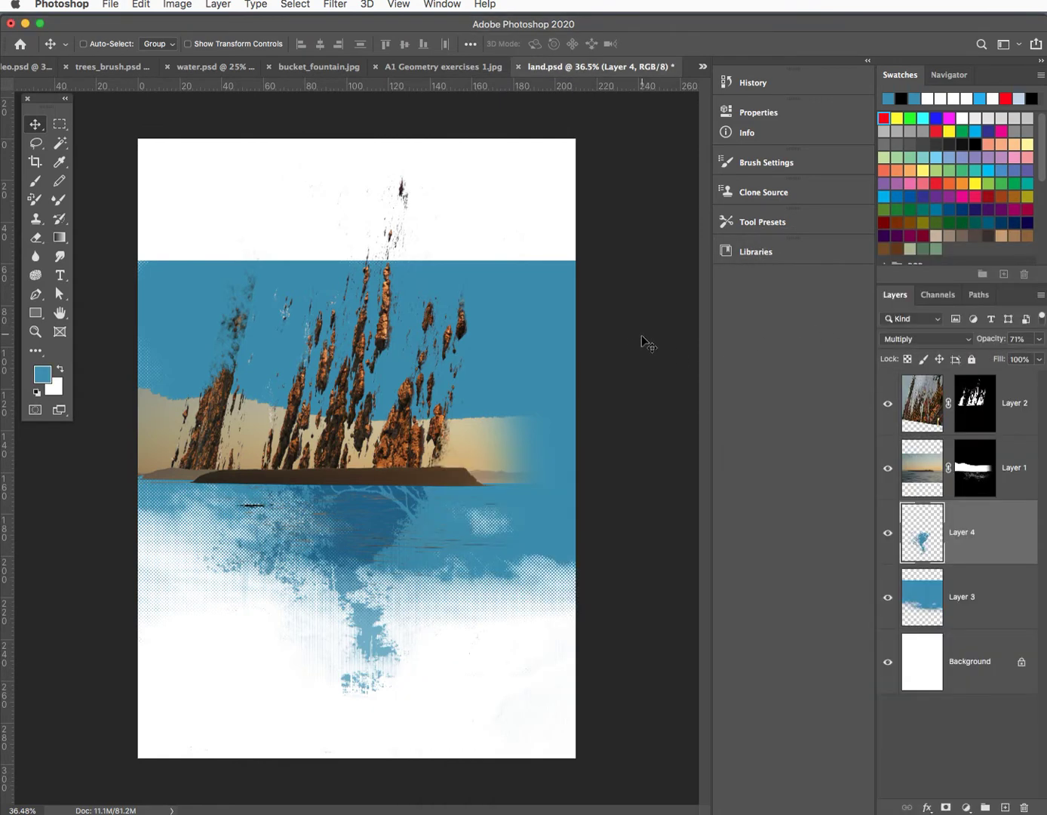
Add a new alpha channel in land.psd, fill it with white, paste the bus map into it, and deselect
left_click(939, 295)
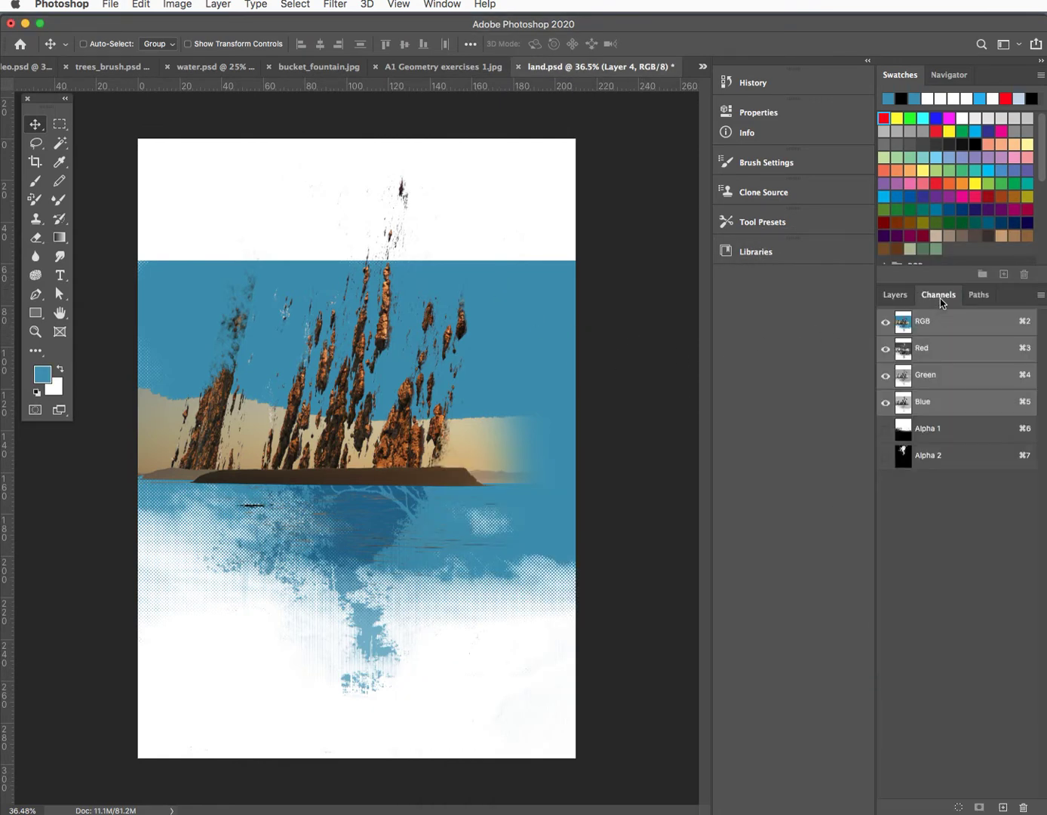
left_click(1003, 808)
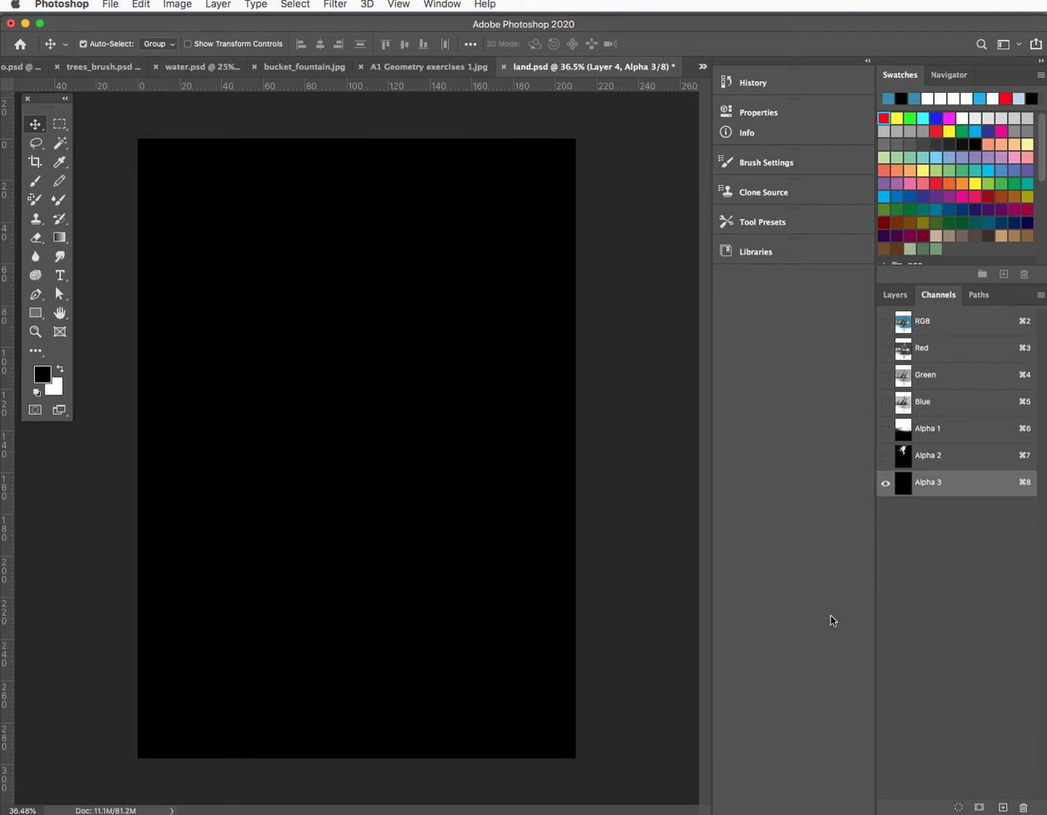
key("super+BackSpace")
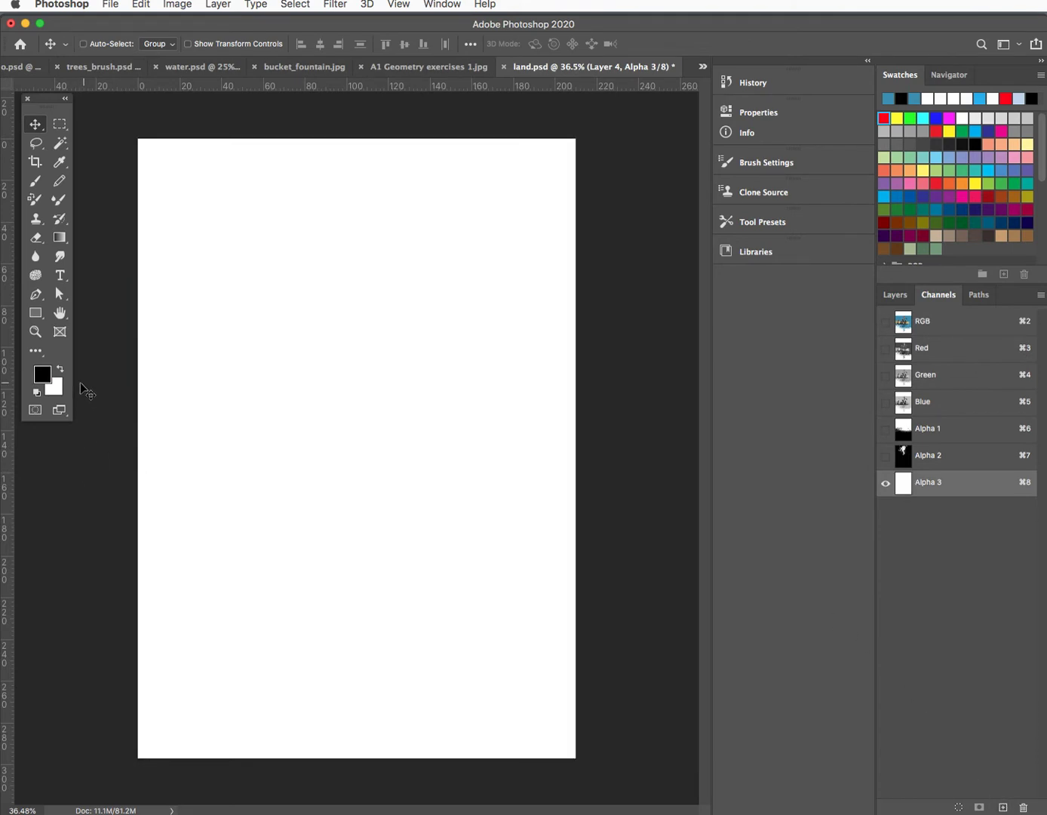
key("super+v")
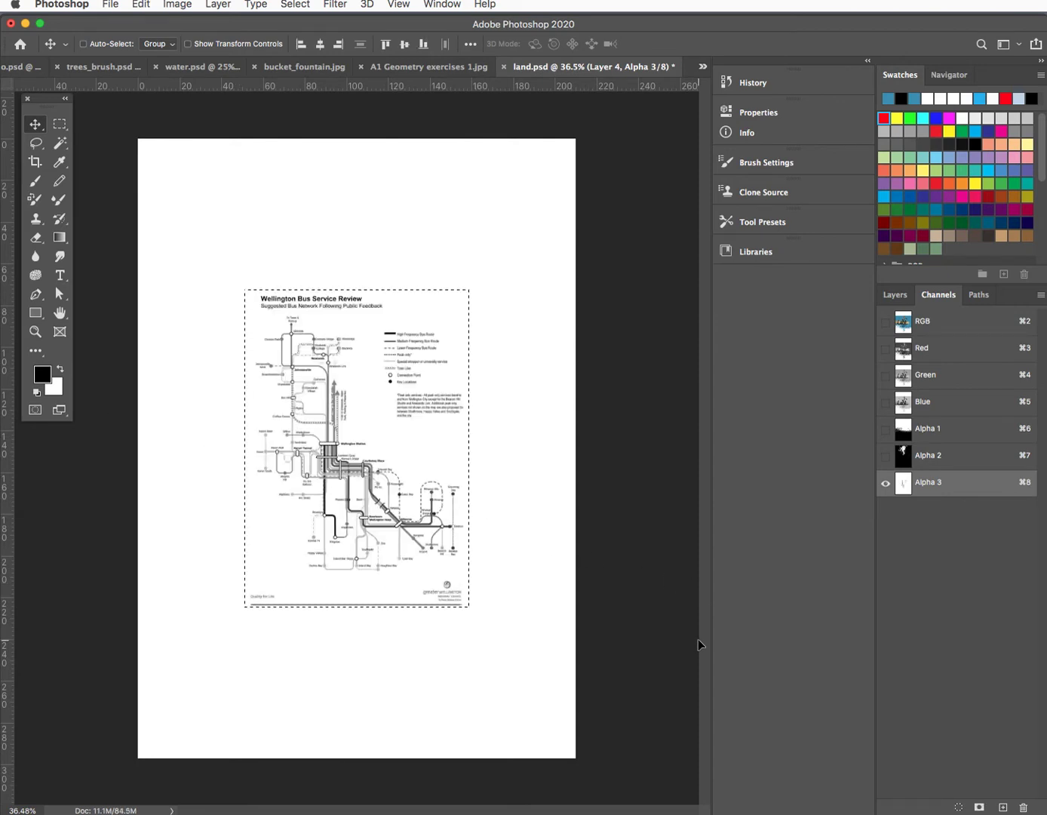
key("super+d")
left_click(300, 426)
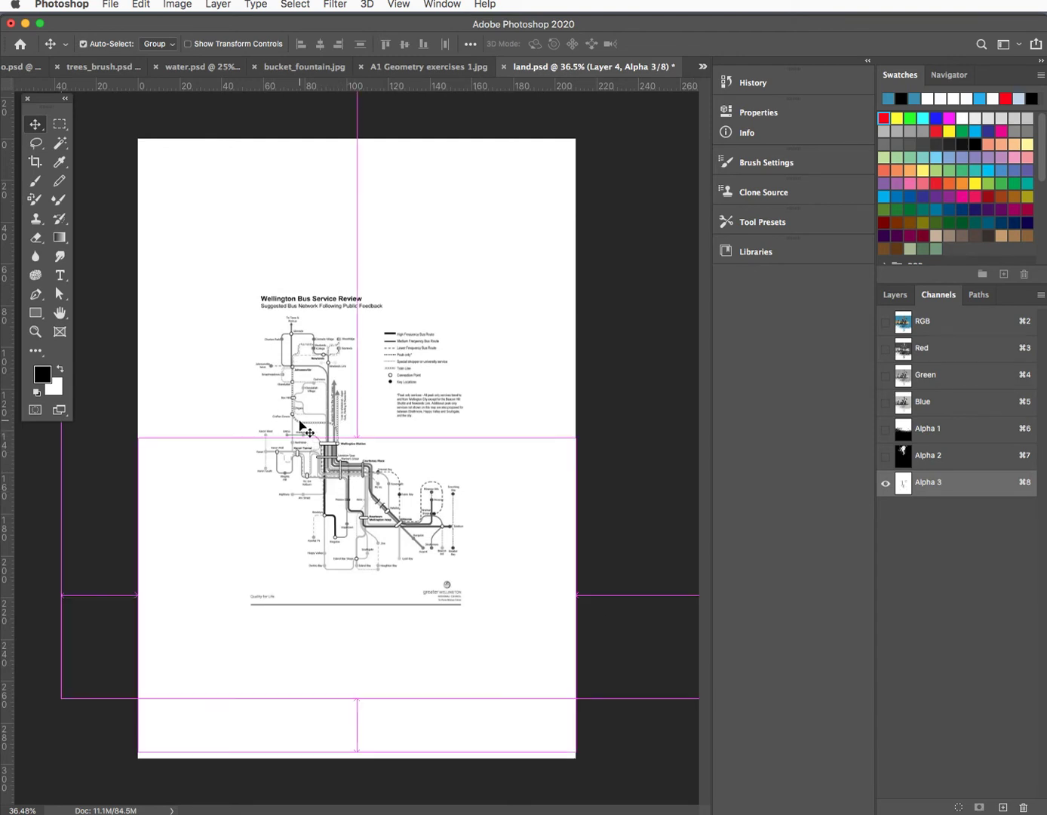
Load the inverted map channel as a selection and fill it with the sky blue on a new layer above Layer 4, then deselect
key("super+i")
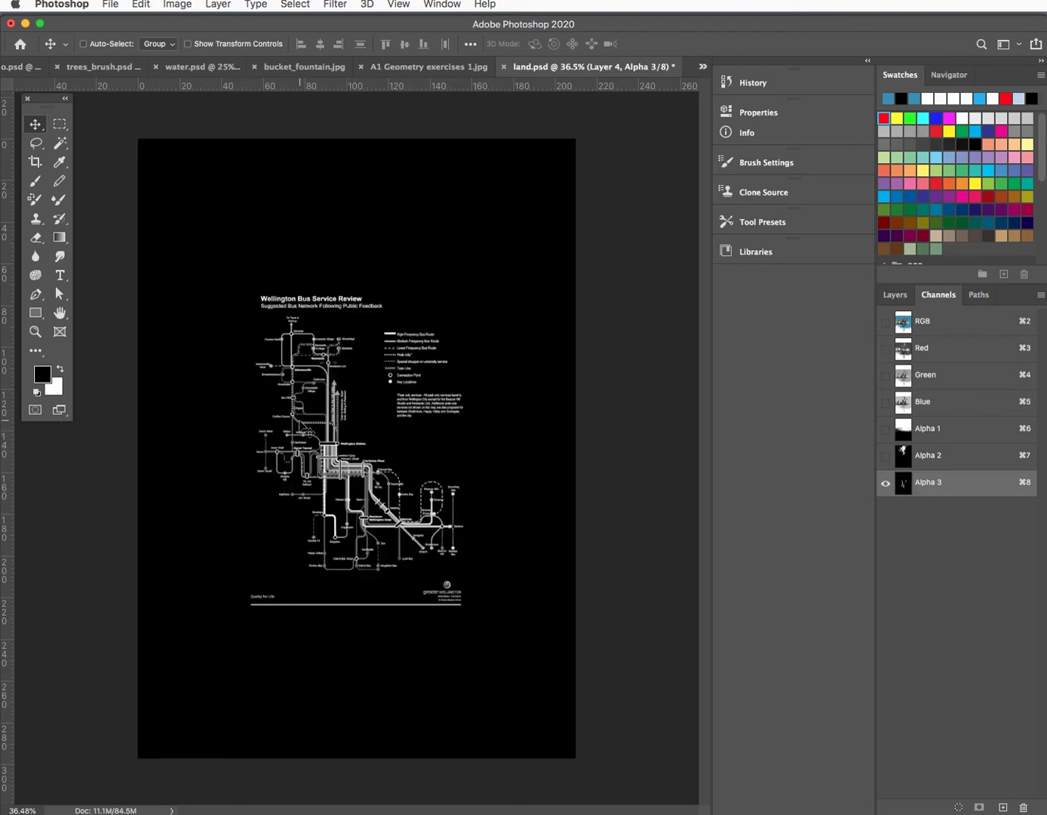
left_click(959, 807)
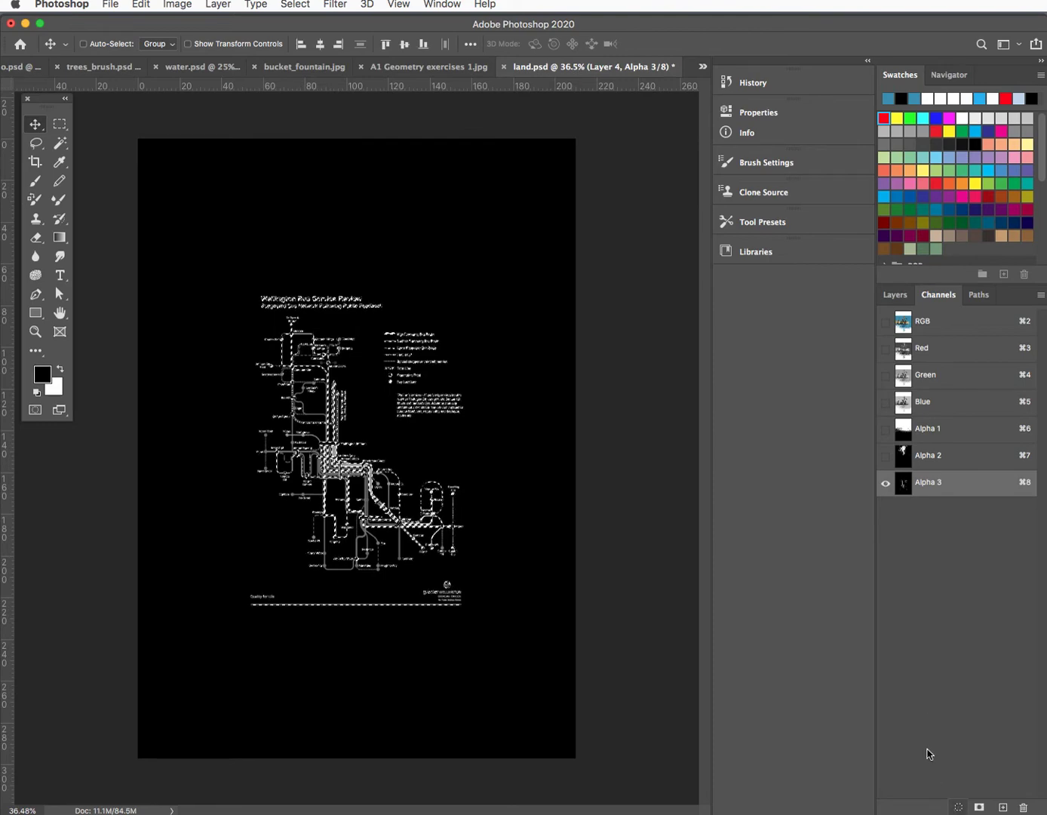
left_click(893, 294)
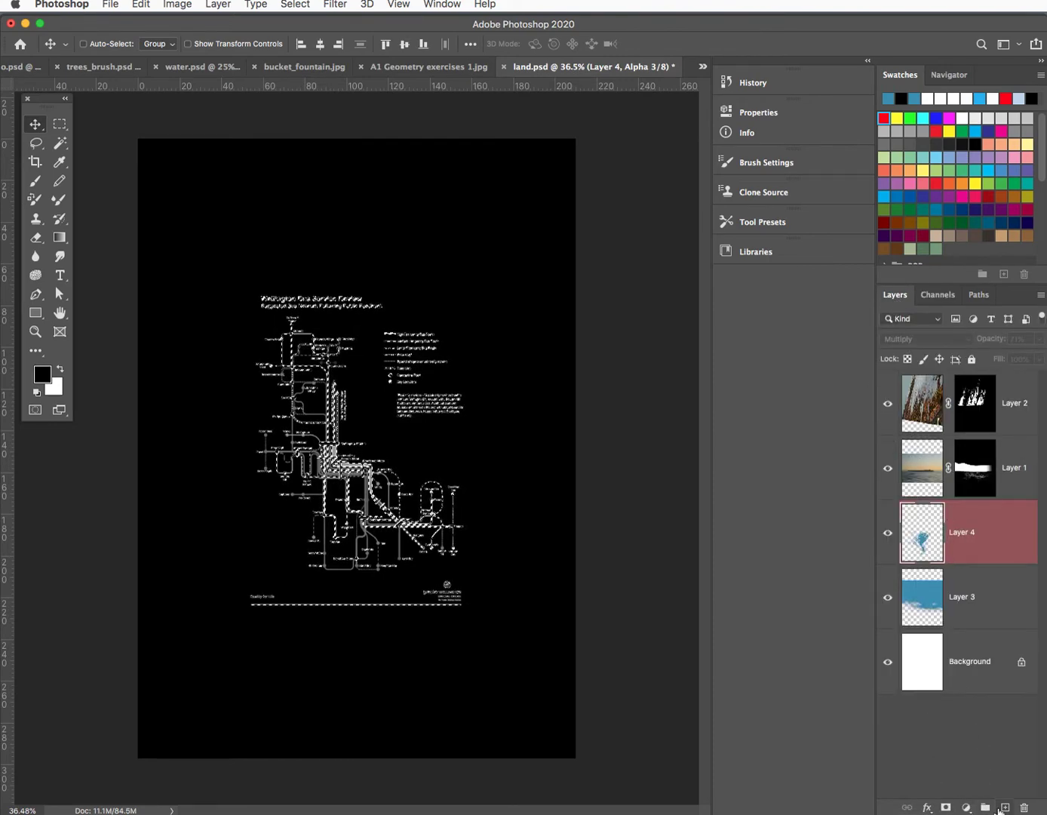
left_click(1005, 808)
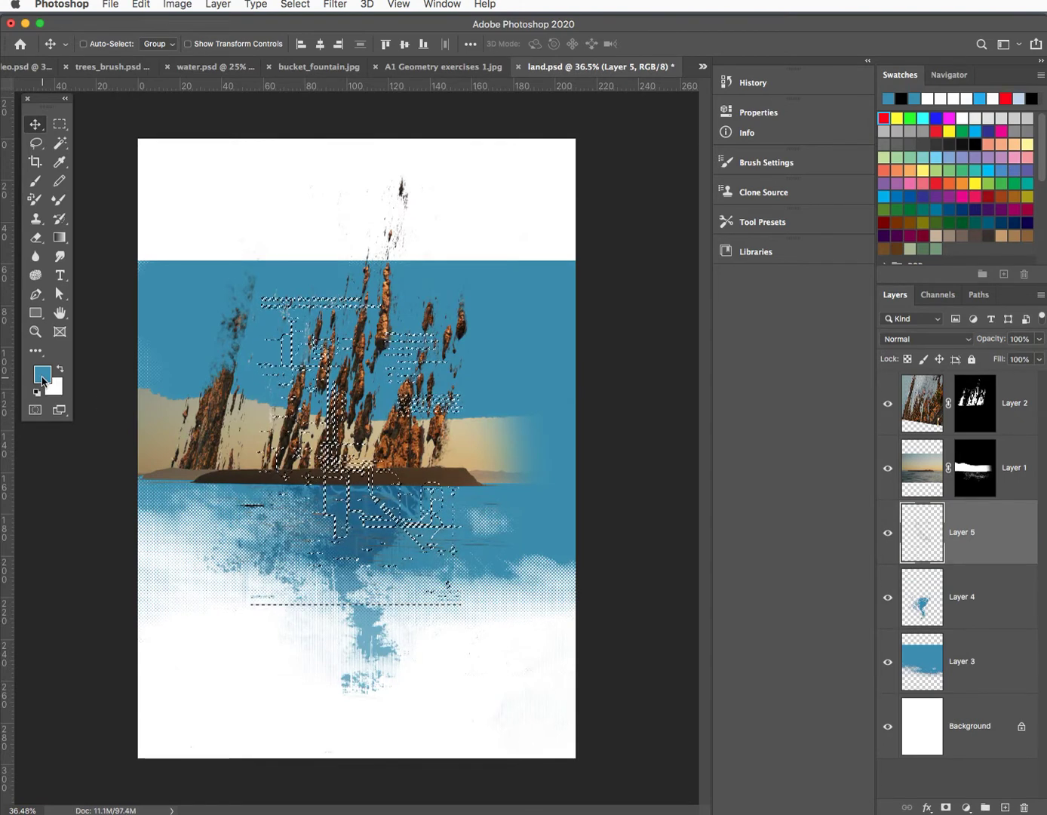
key("super+d")
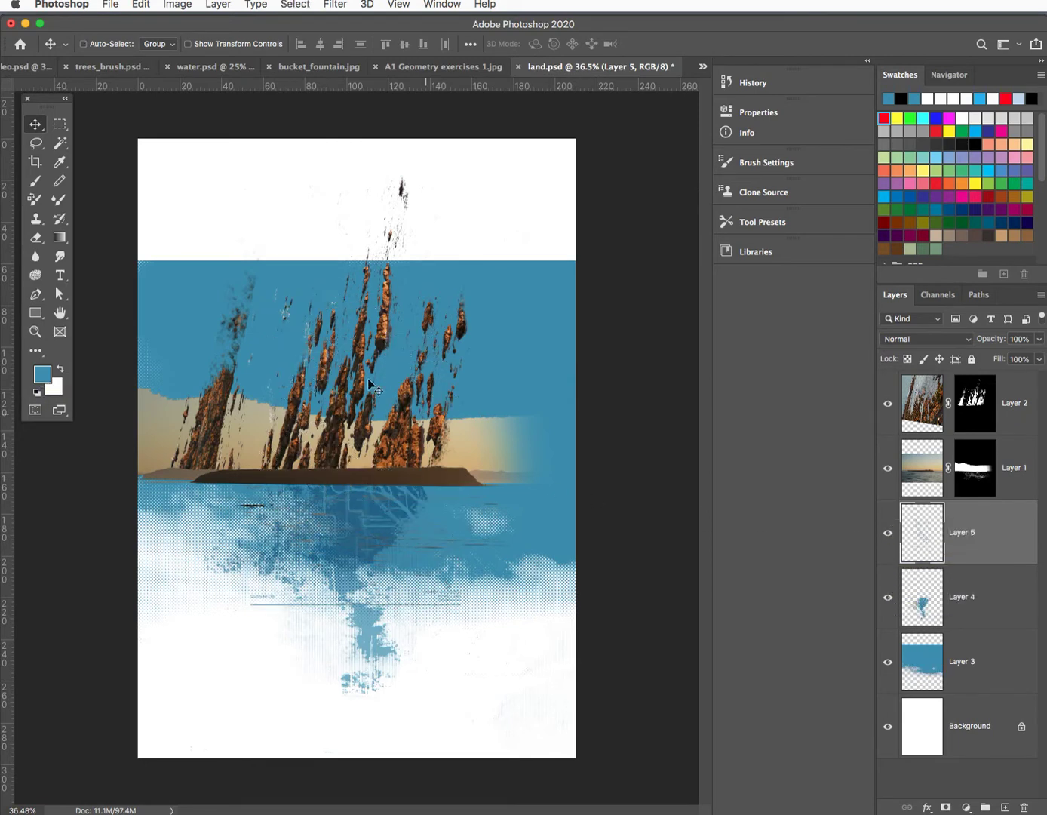
Move the blue map down to the lower-left part of the canvas and set Layer 5 to Multiply
left_click_drag(321, 516, 220, 634)
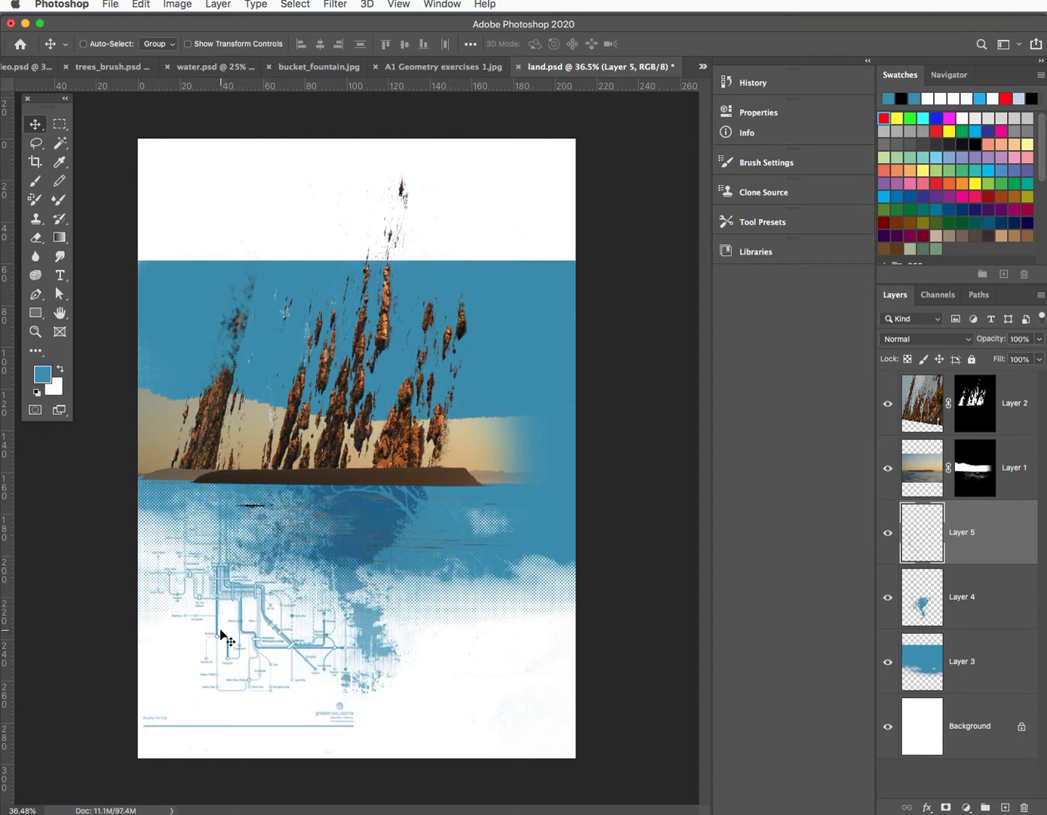
left_click(910, 339)
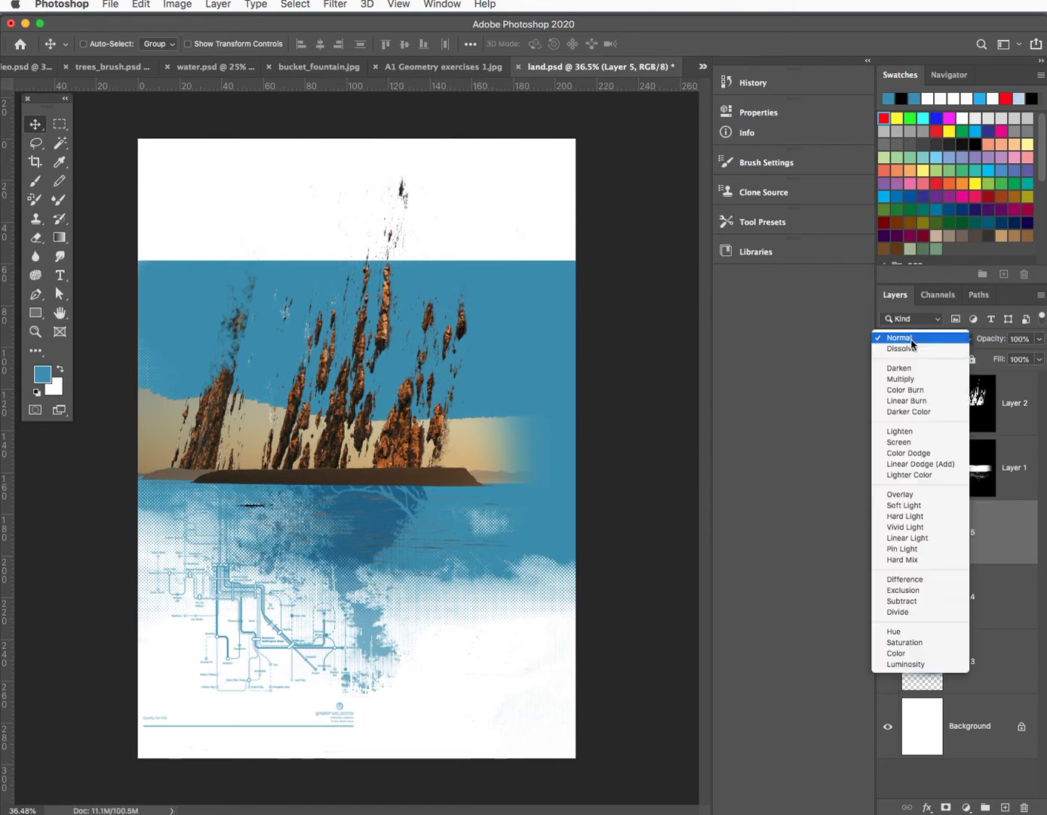
left_click(912, 379)
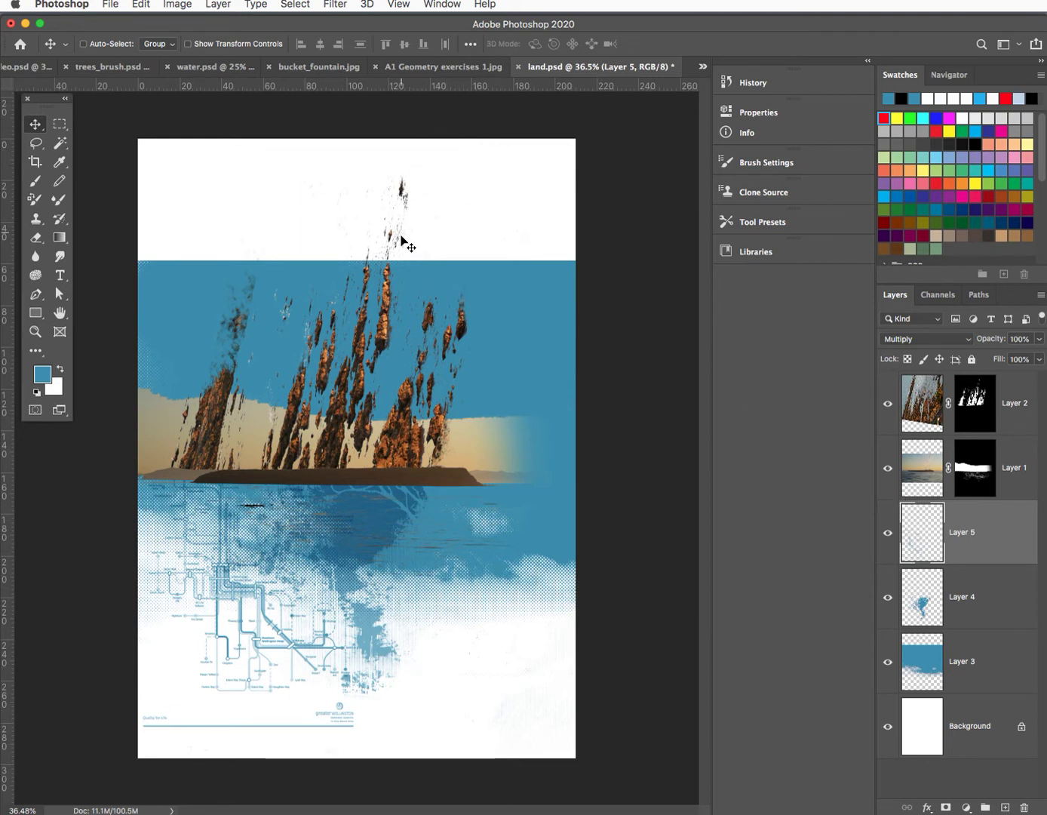
Convert bucket_fountain.jpg to Grayscale, discarding its color information
left_click(300, 69)
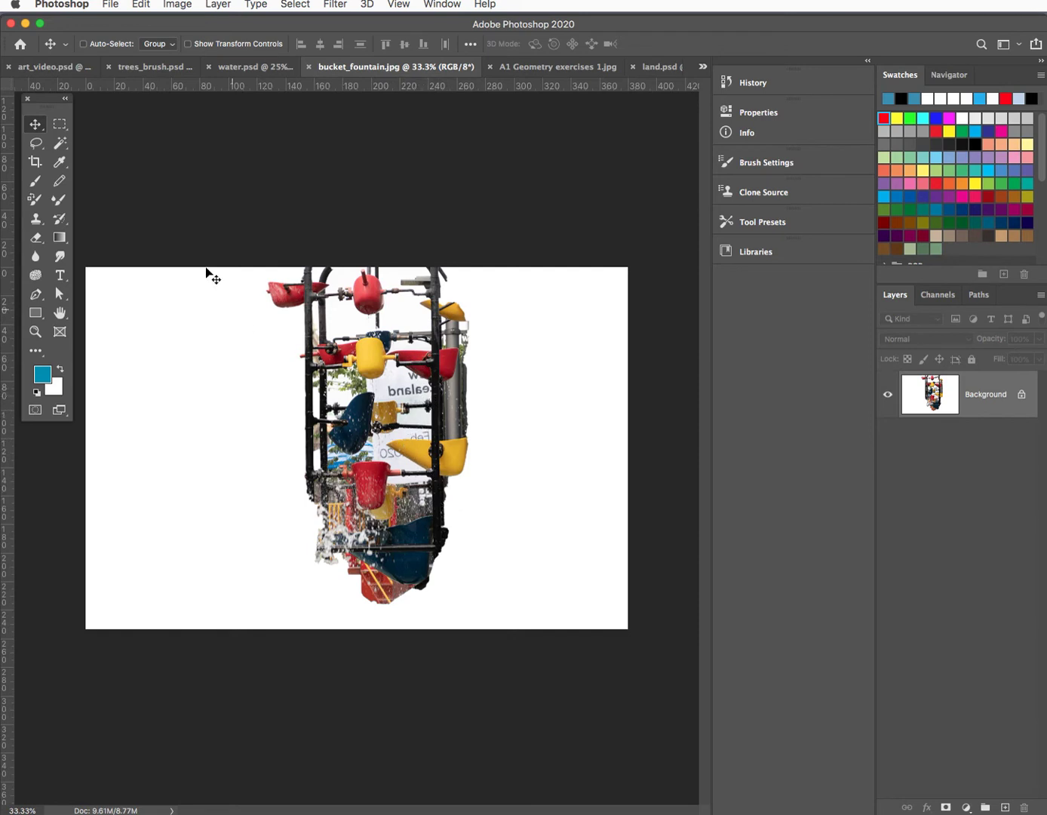
left_click(182, 5)
mouse_move(188, 21)
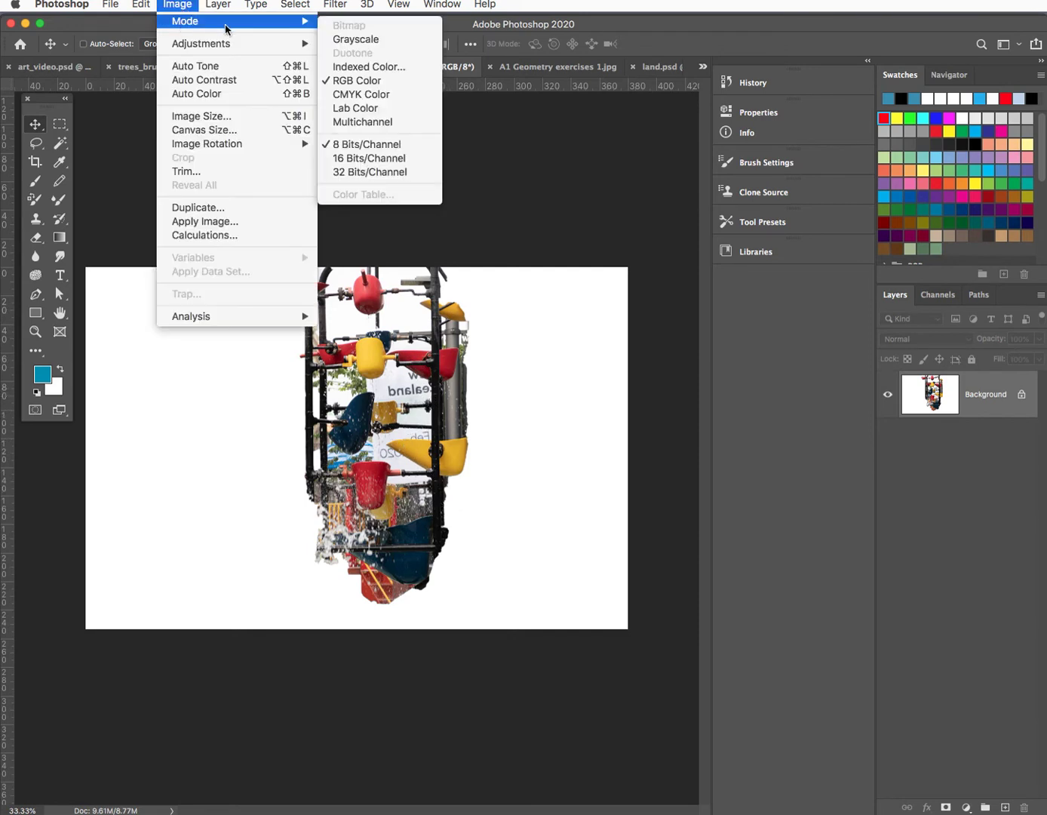
left_click(332, 39)
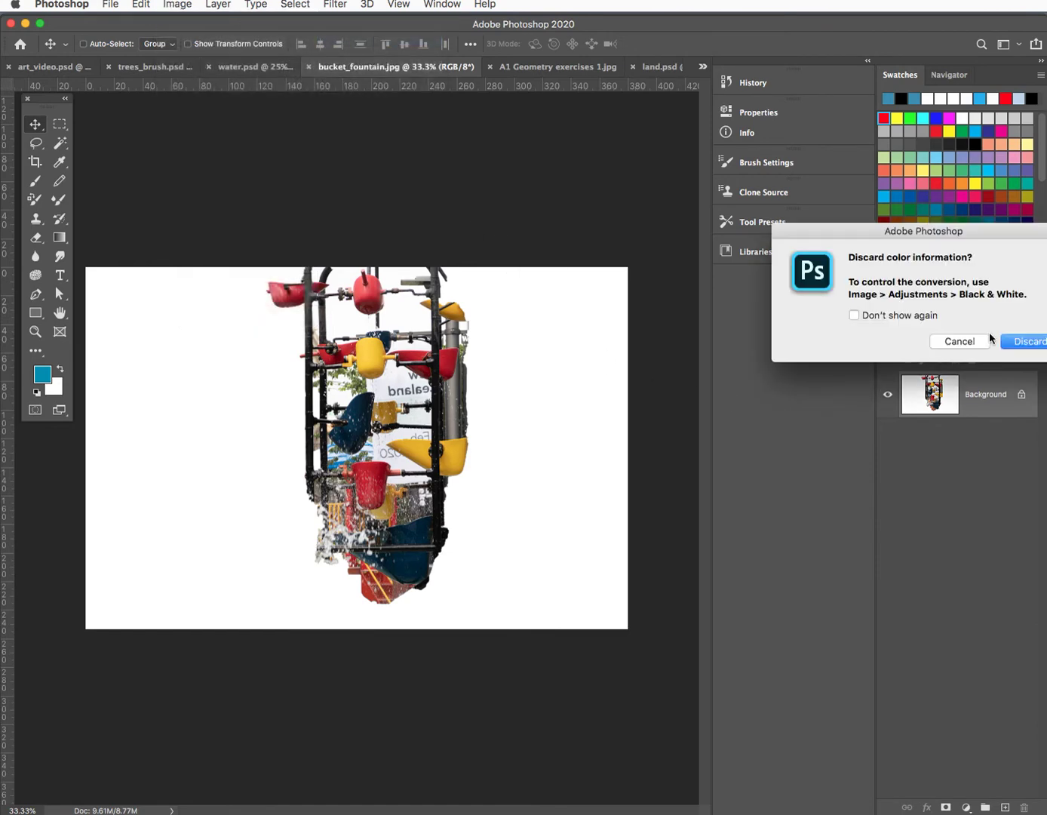
left_click(1014, 342)
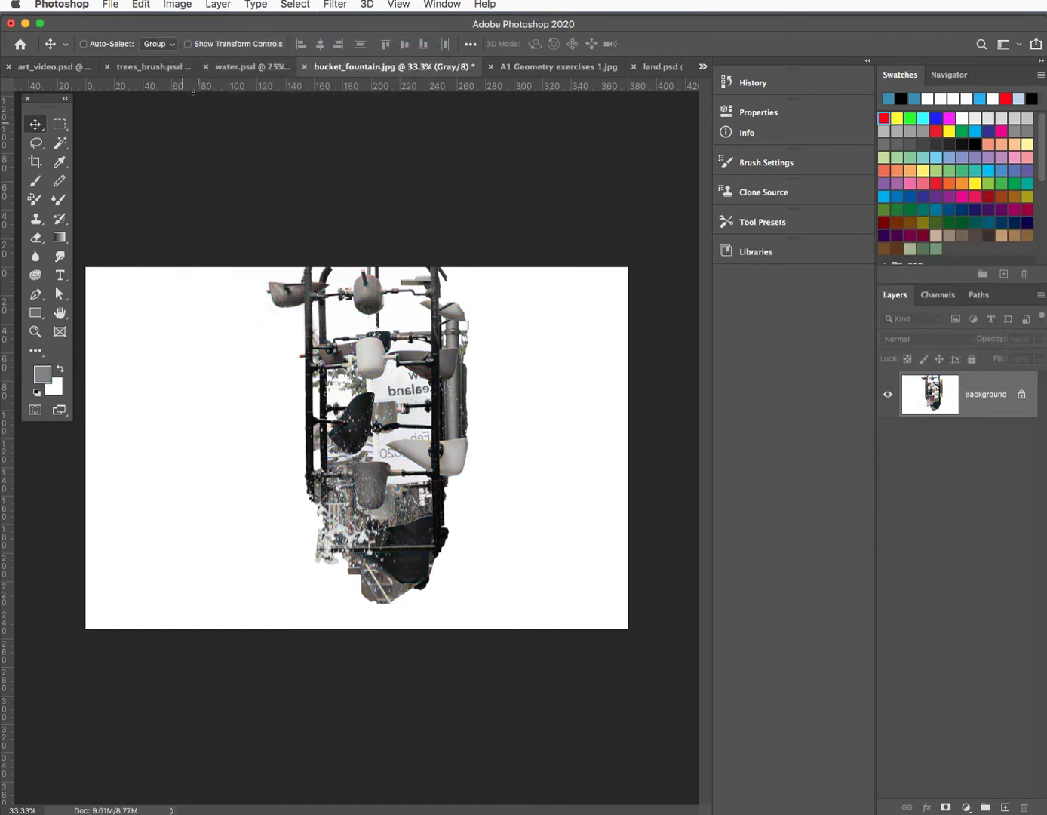
Convert the fountain image to a 1000 pixels/inch bitmap using a round halftone screen at 11 lines/inch and 90 degrees
left_click(178, 5)
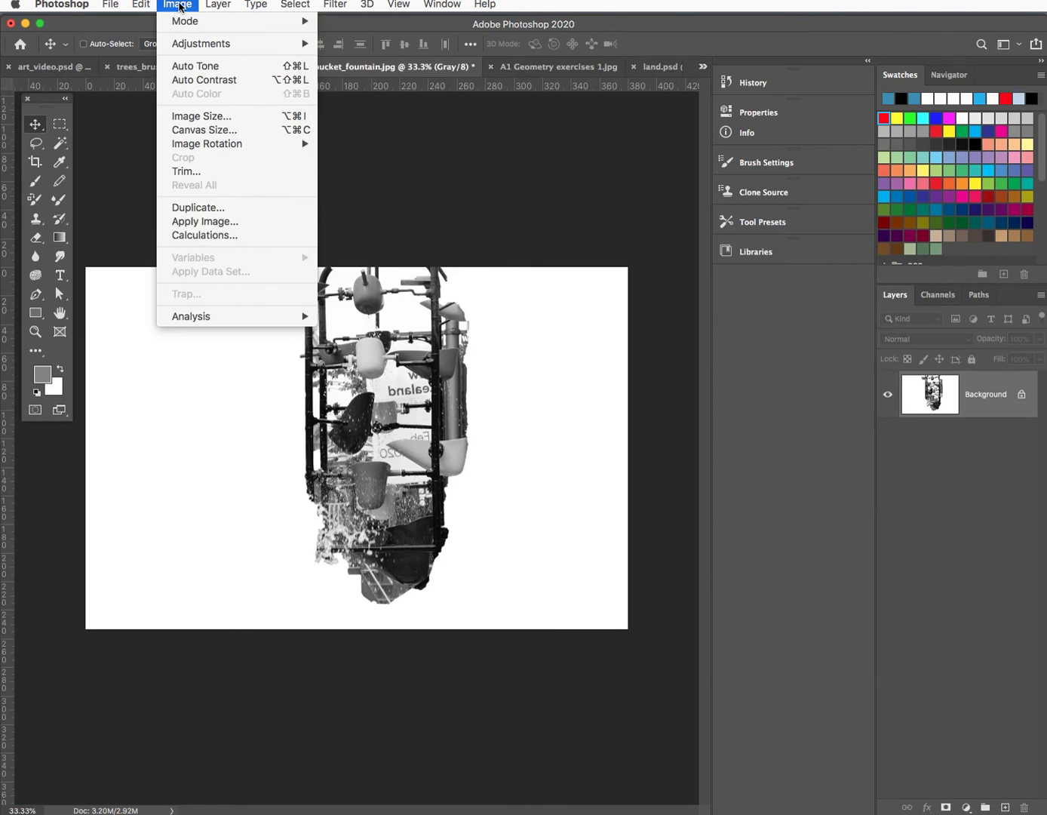
left_click(179, 6)
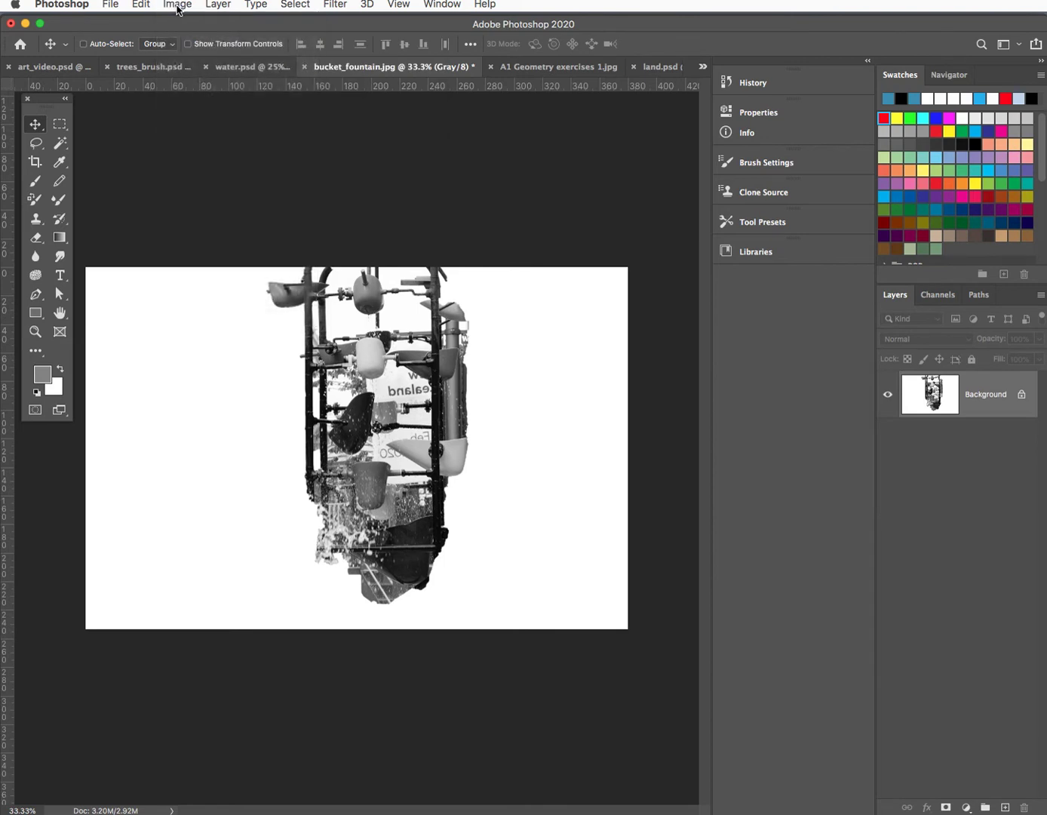
left_click(178, 6)
mouse_move(312, 23)
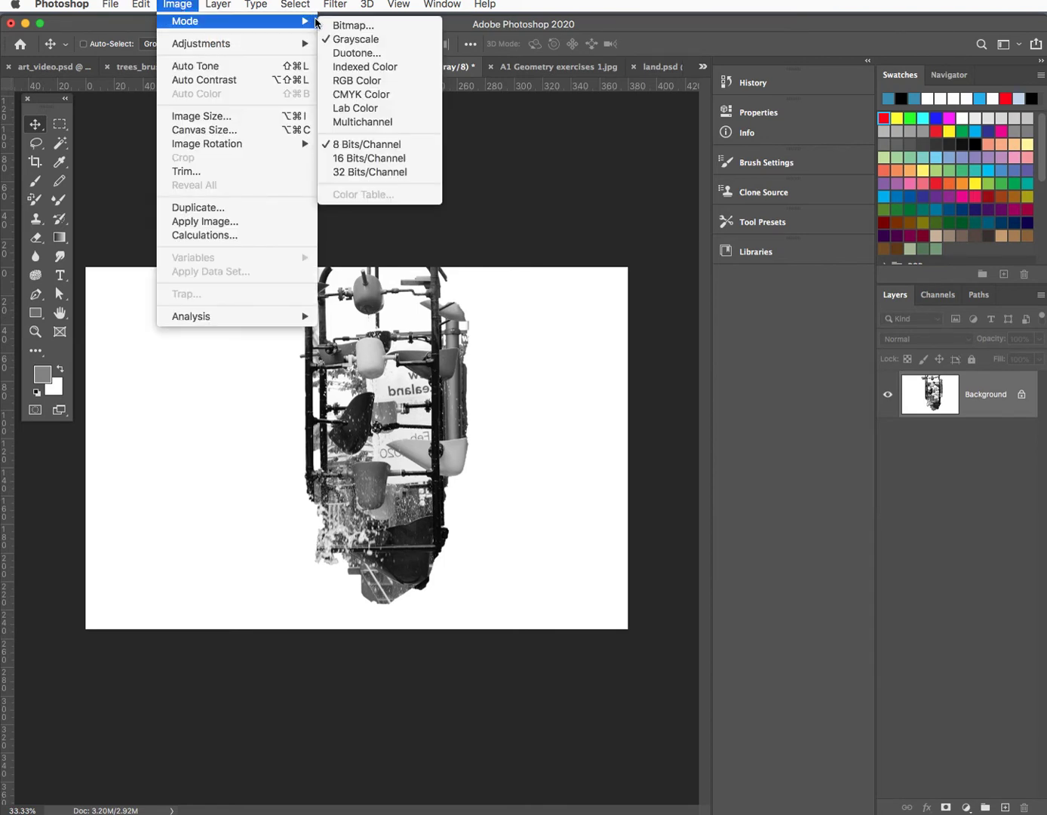
left_click(344, 26)
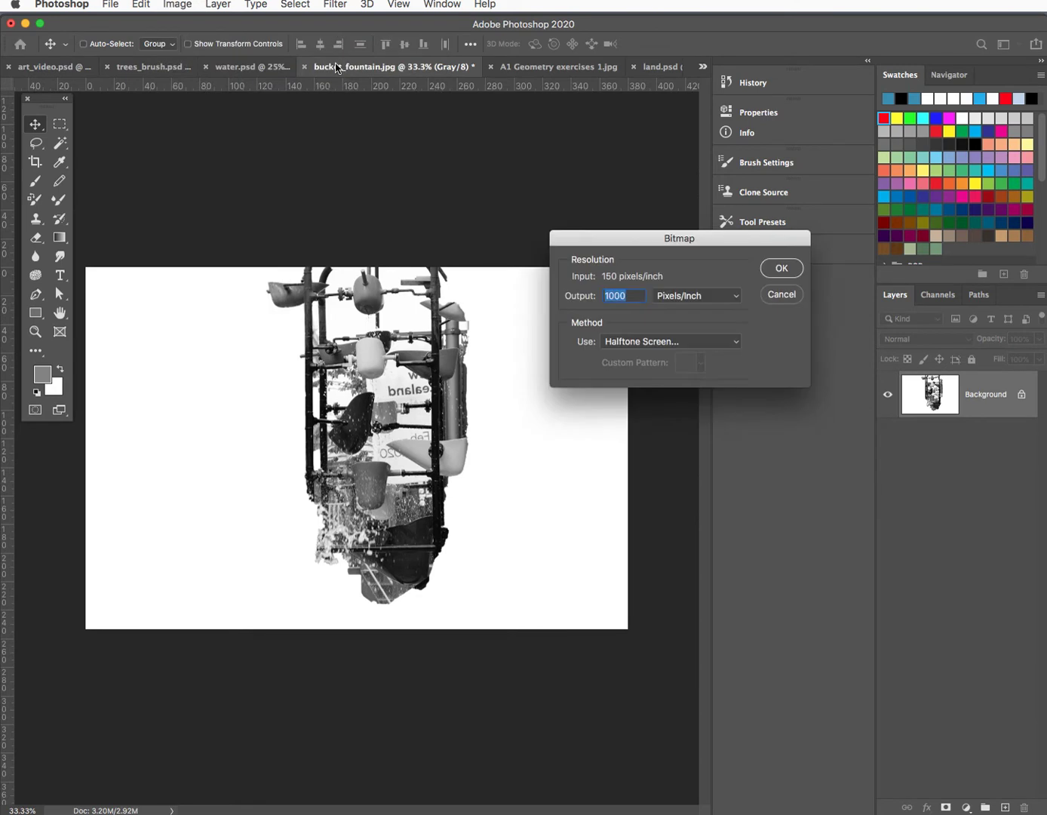
left_click(771, 272)
left_click(632, 473)
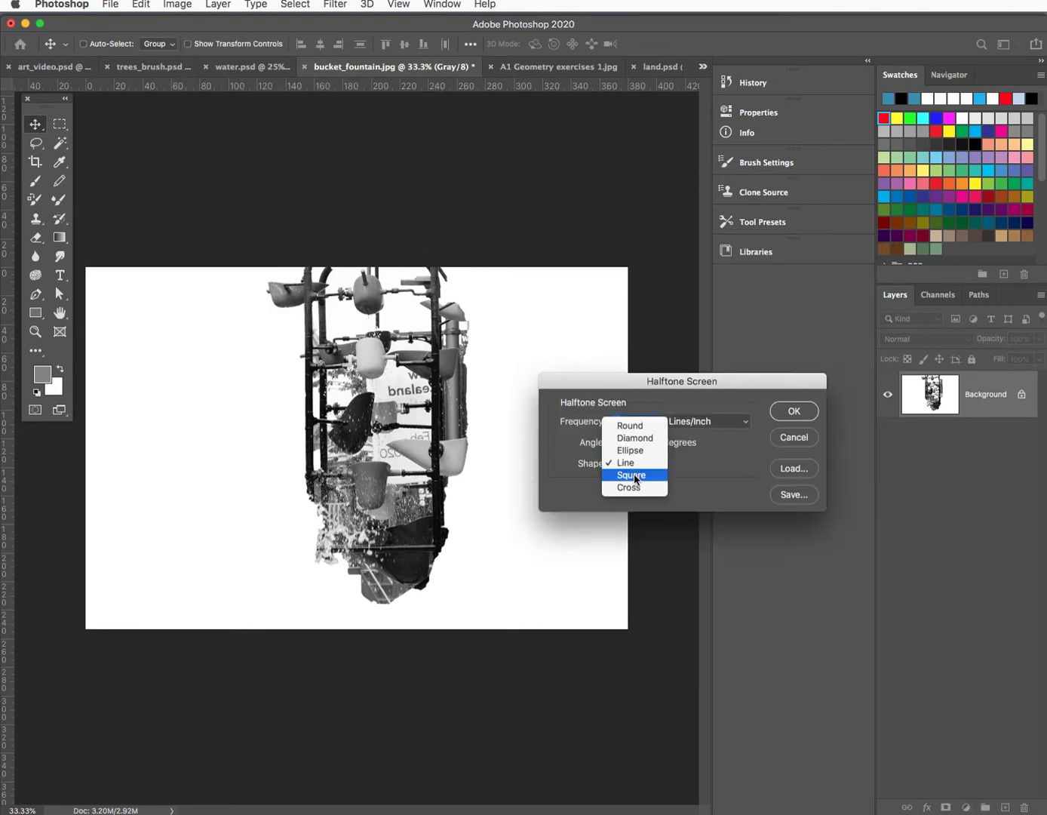
left_click(633, 427)
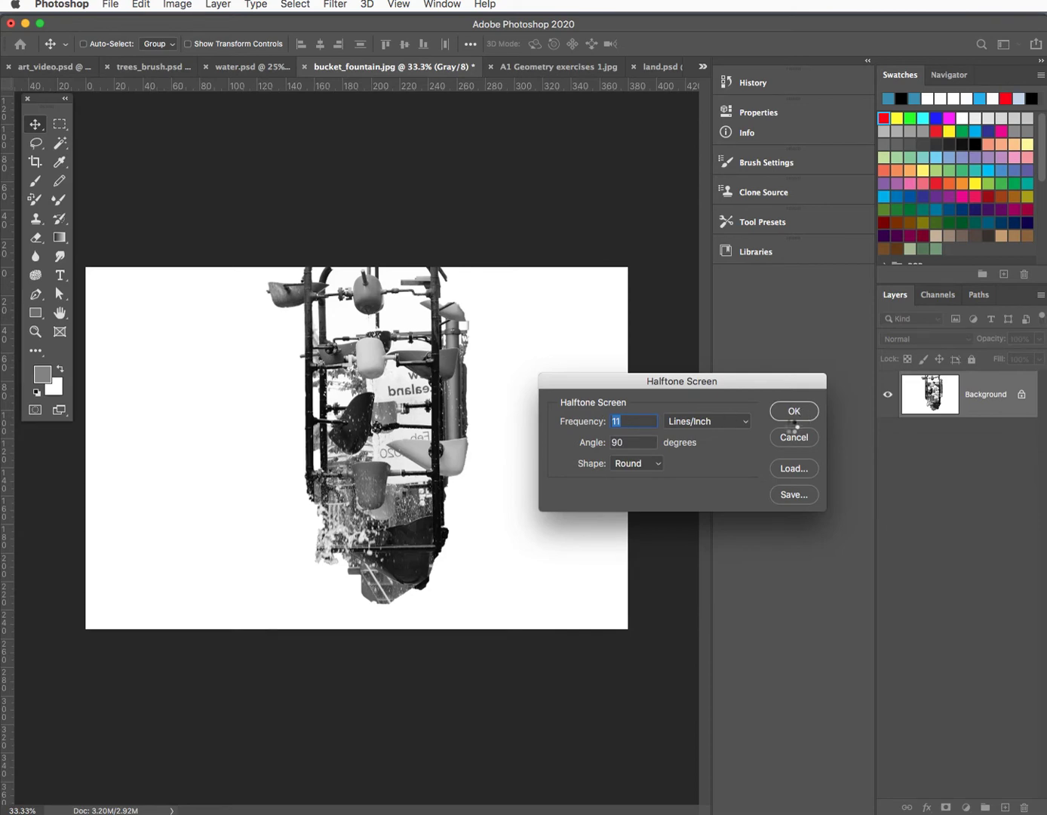
left_click(784, 420)
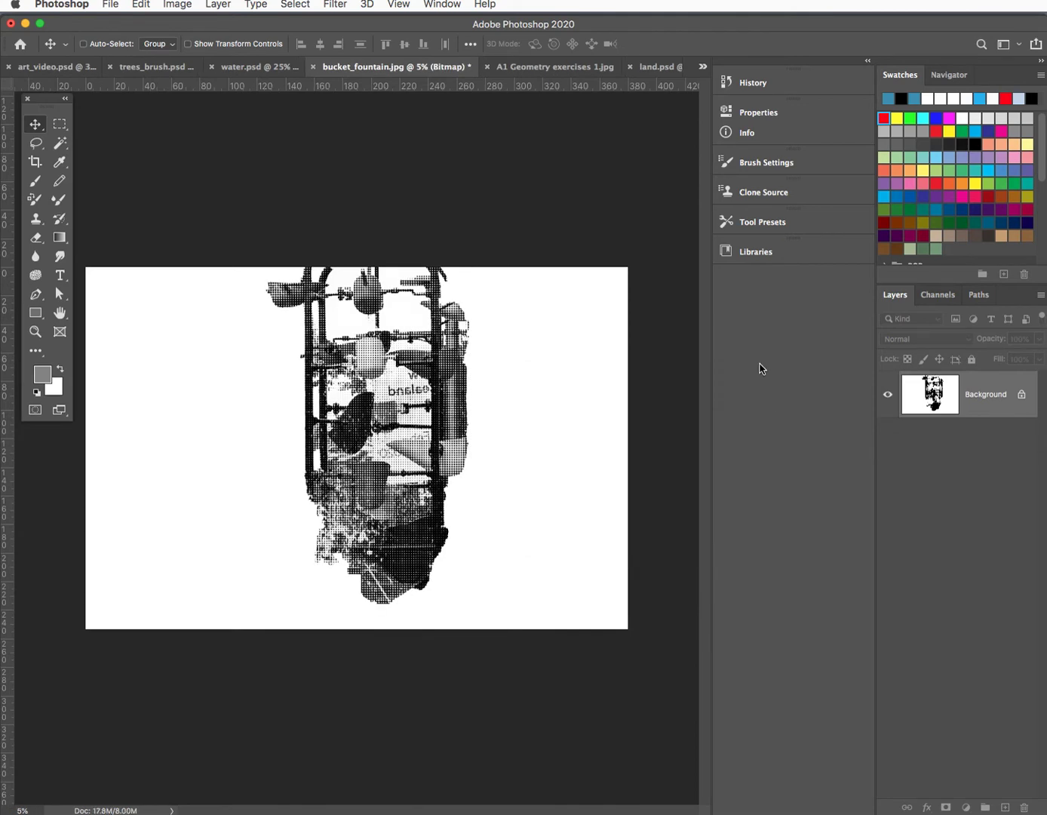
Copy the halftoned fountain image and close bucket_fountain.jpg without saving
key("super+equal")
key("super+equal")
key("super+equal")
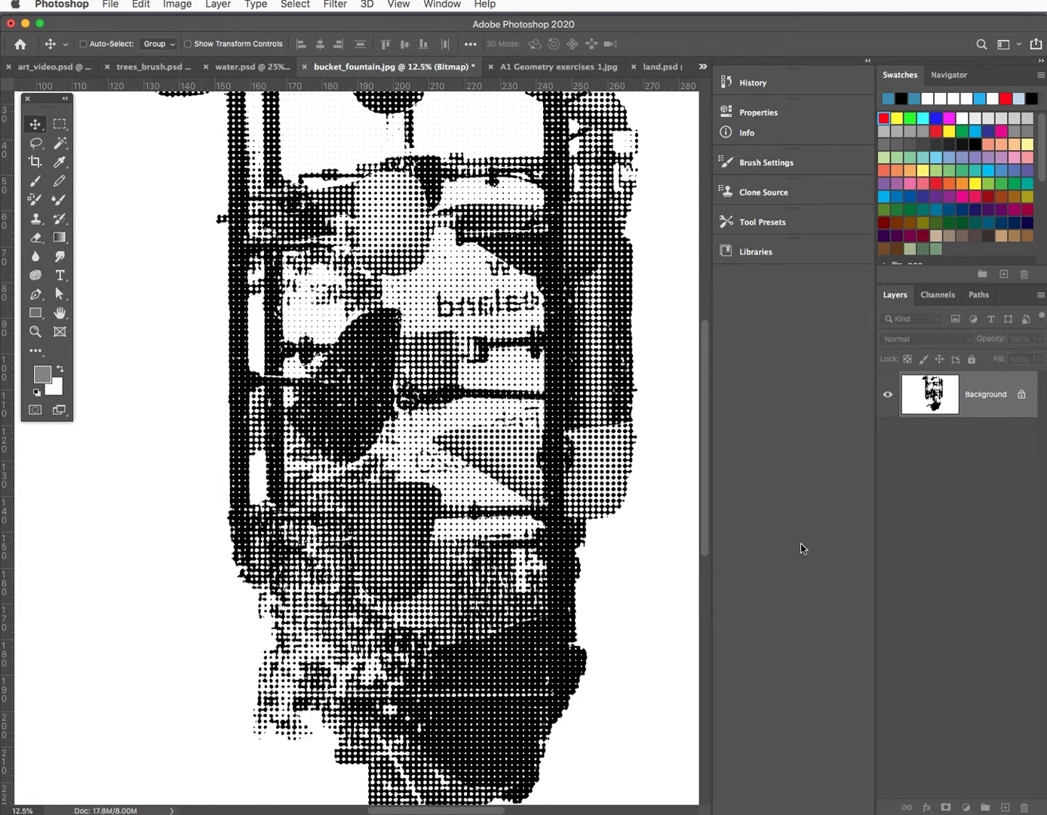
key("super")
key("super+z")
left_click(306, 66)
left_click(848, 319)
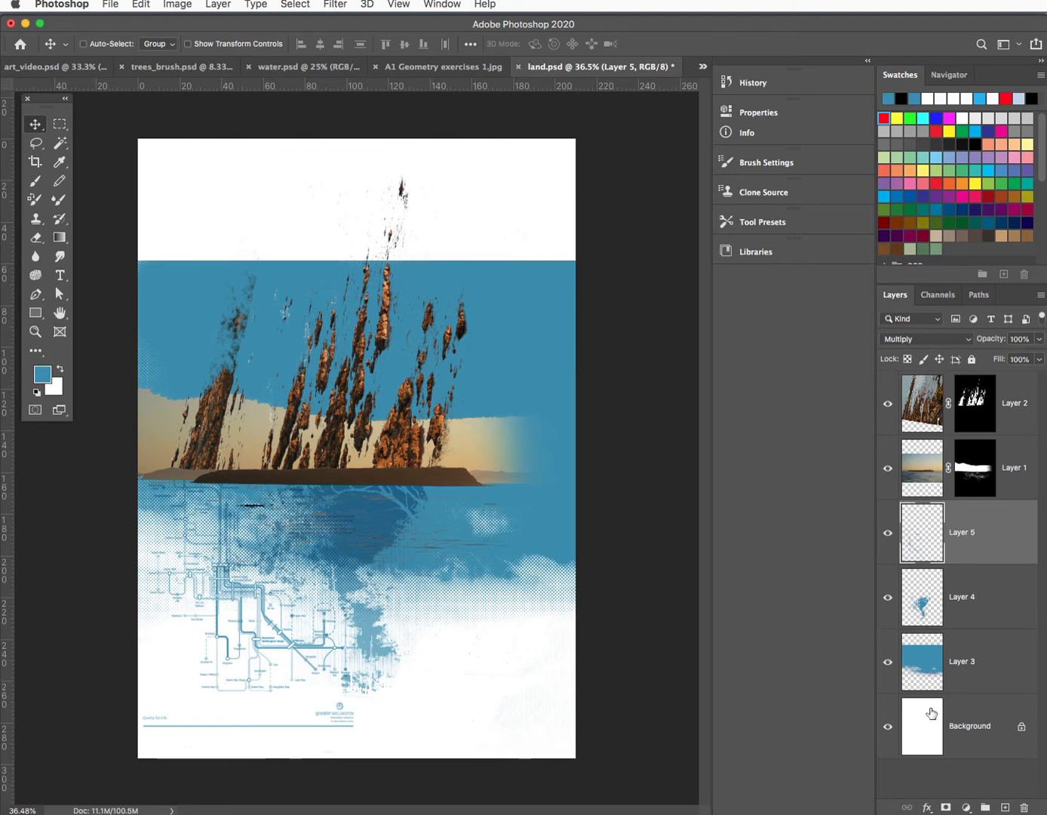
Add a new alpha channel to land.psd and paste the copied halftoned fountain image into it
left_click(933, 297)
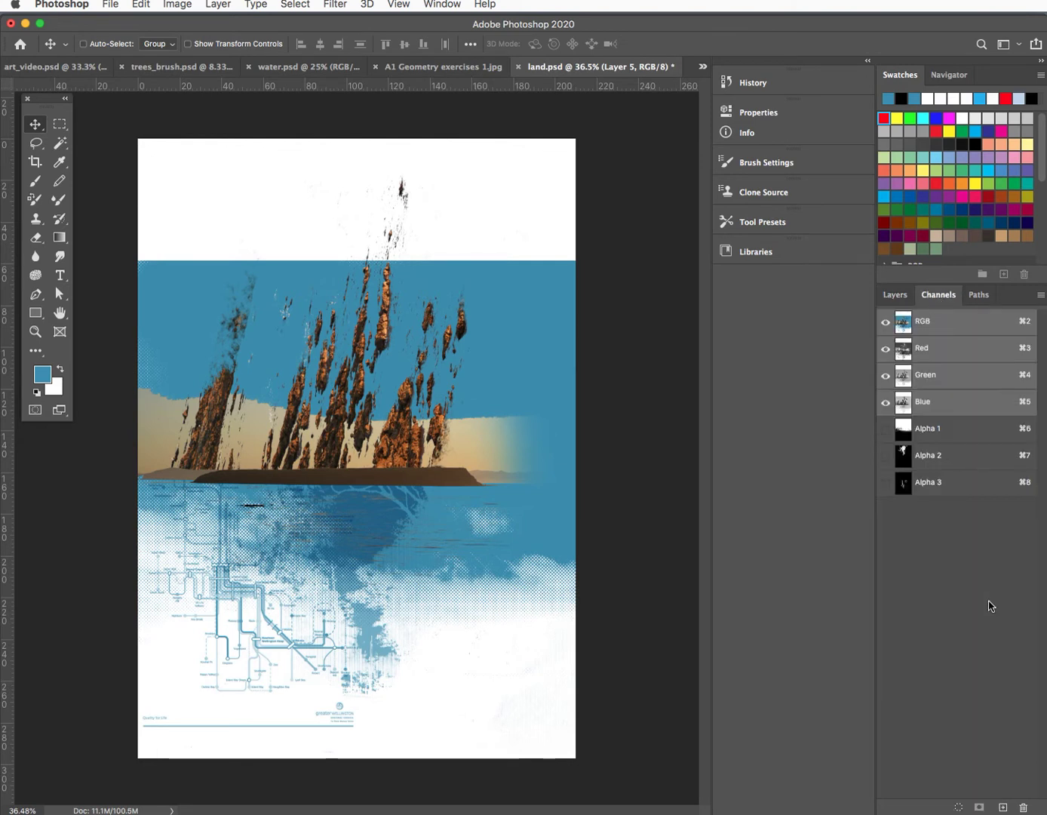
left_click(1004, 807)
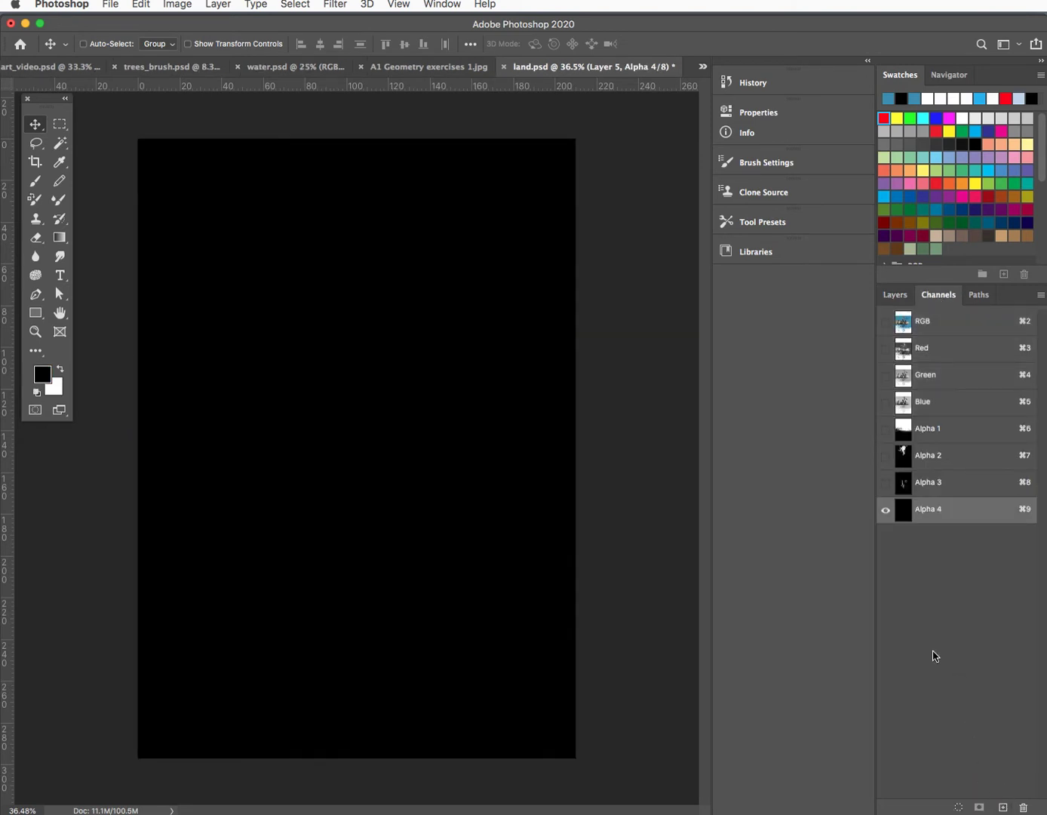
key("super+a")
key("super+BackSpace")
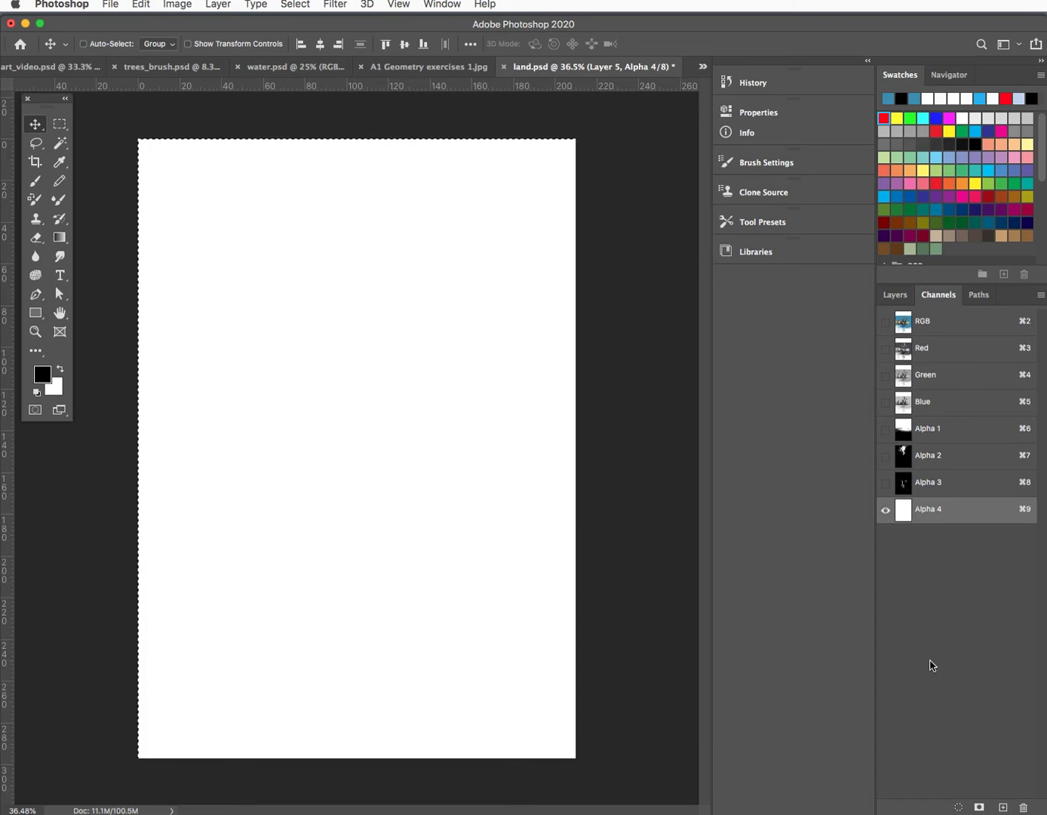
Scale the pasted fountain image in Alpha 4 down to 11.80% so it fits the canvas width
key("super+minus")
key("super+minus")
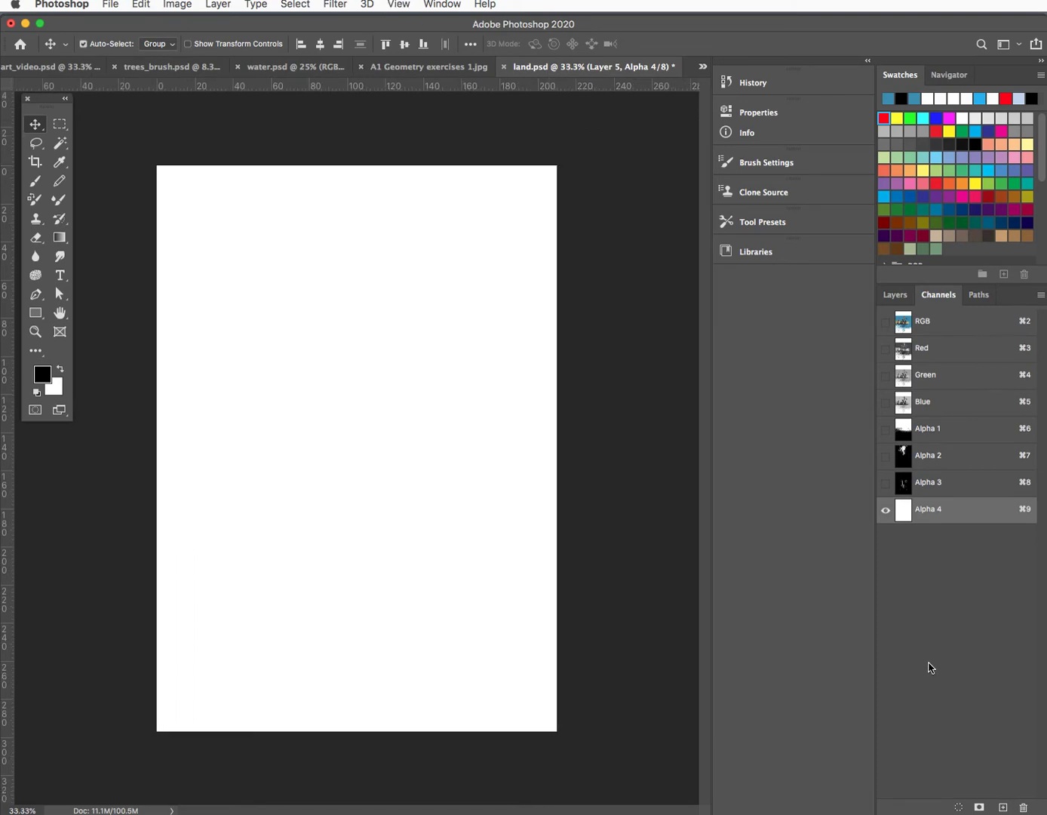
key("super+minus")
key("super+minus")
key("super+minus")
key("super+minus")
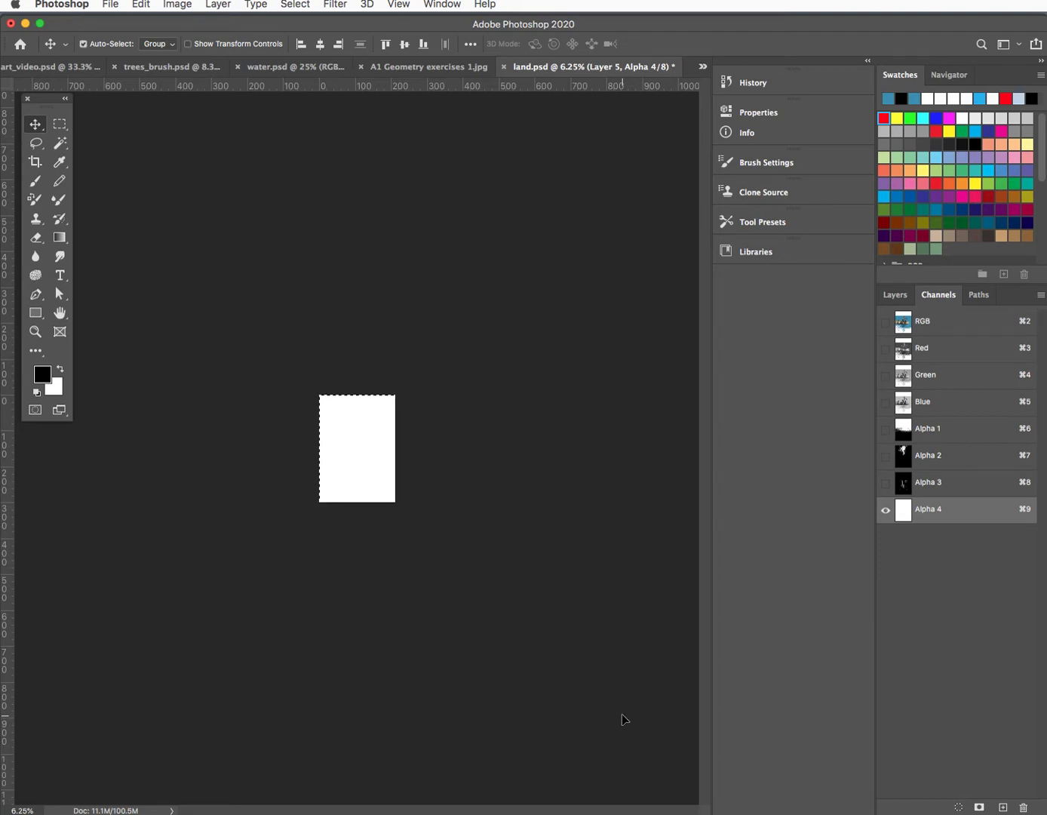
key("super+t")
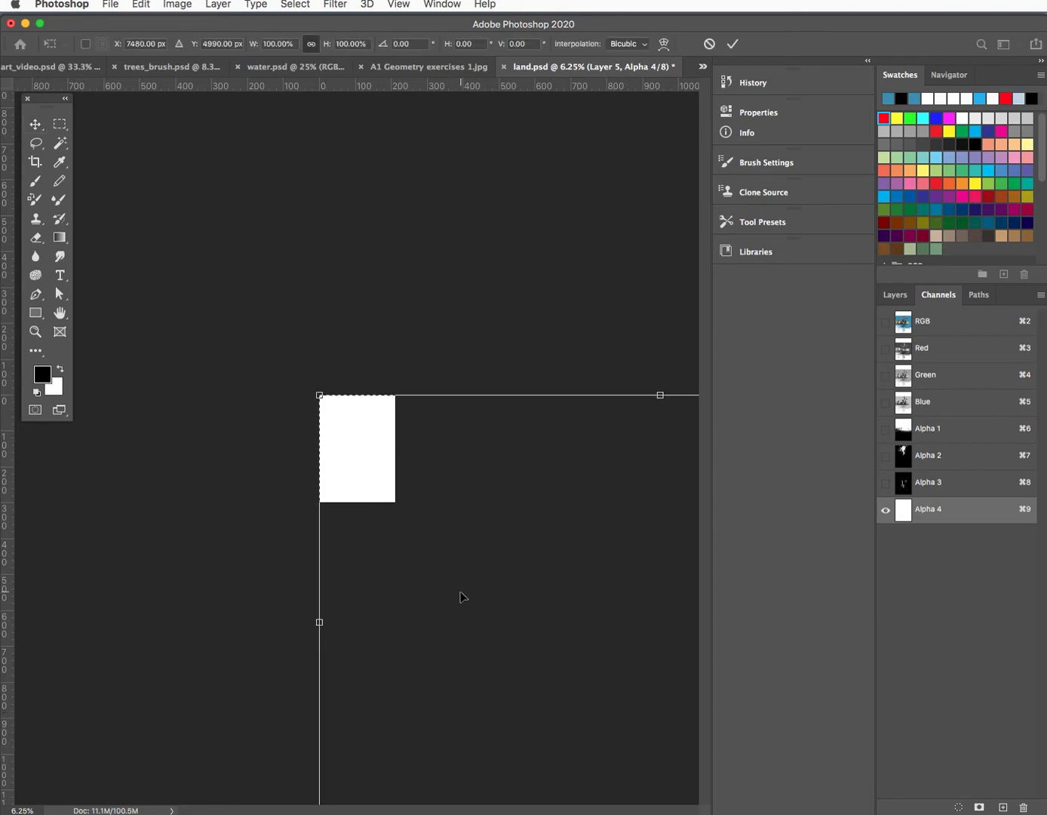
key("super+minus")
key("super+minus")
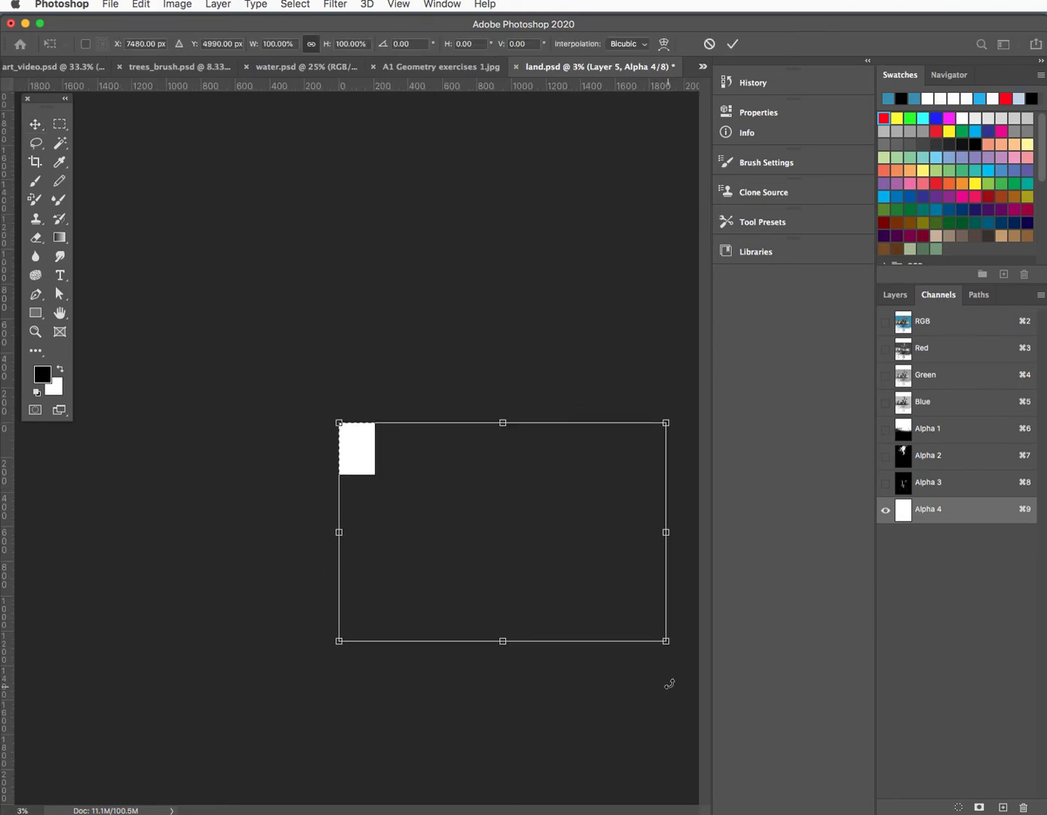
left_click_drag(666, 642, 350, 481)
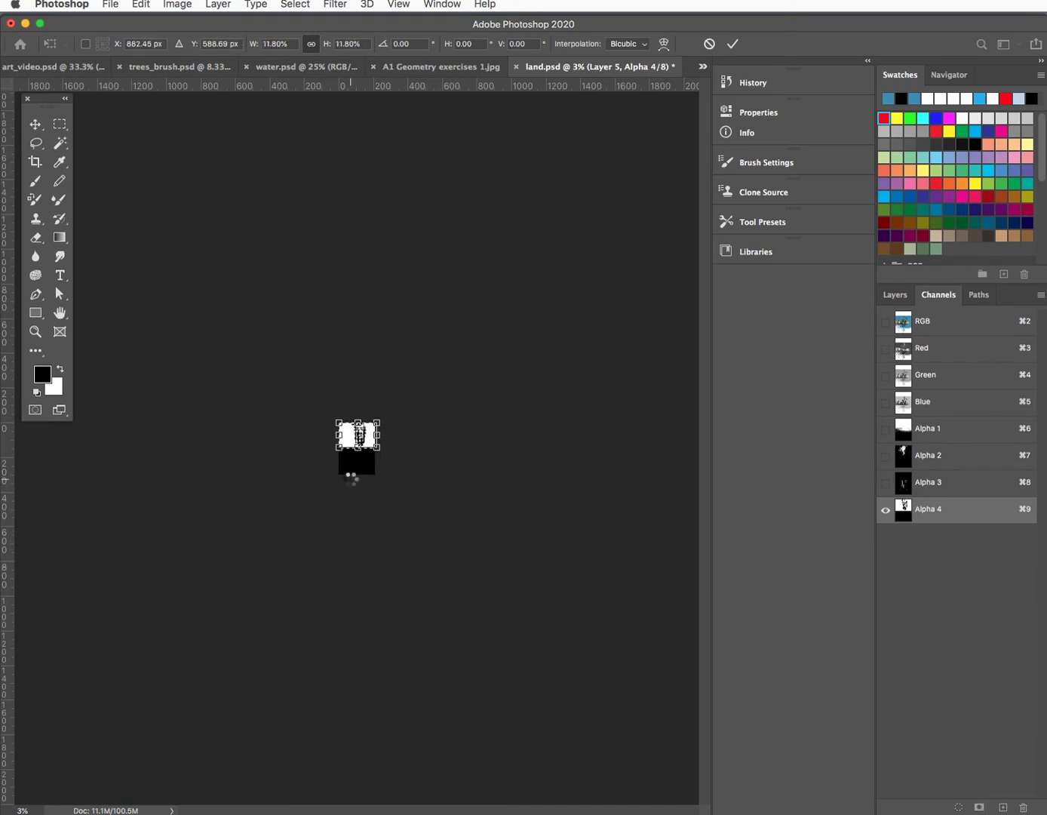
key("Return")
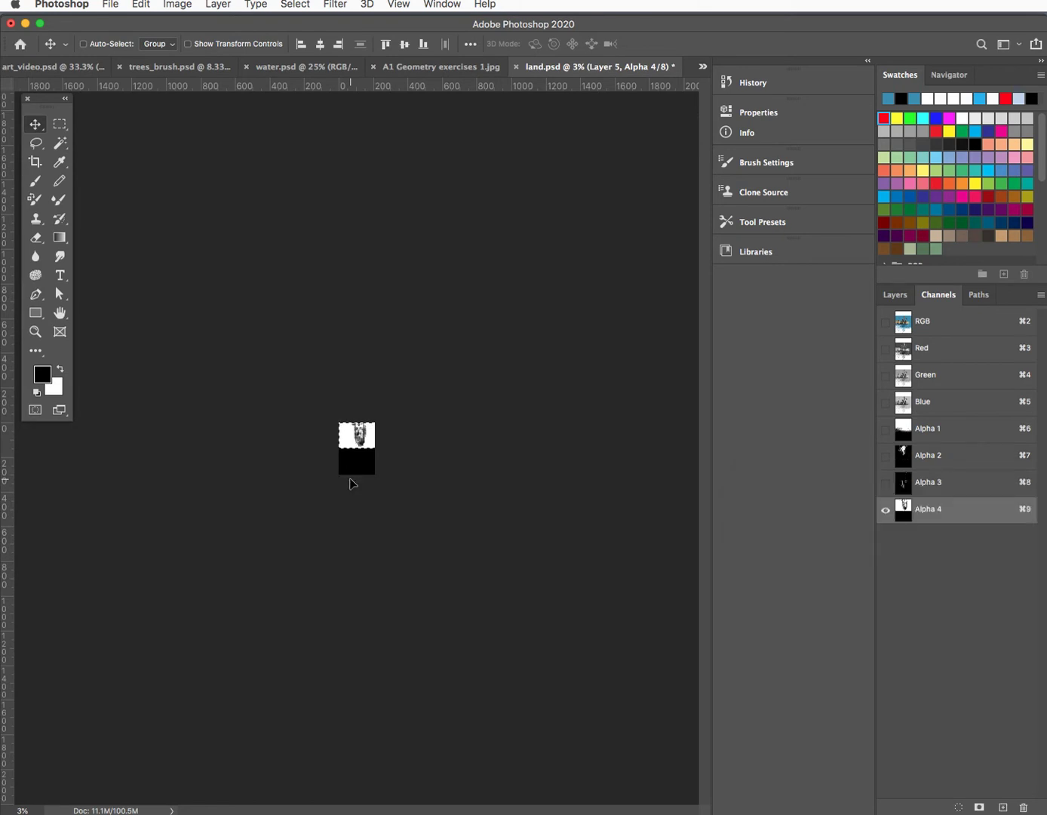
Select the black lower part of Alpha 4 with the Rectangular Marquee, fill it with white, and deselect
key("super+0")
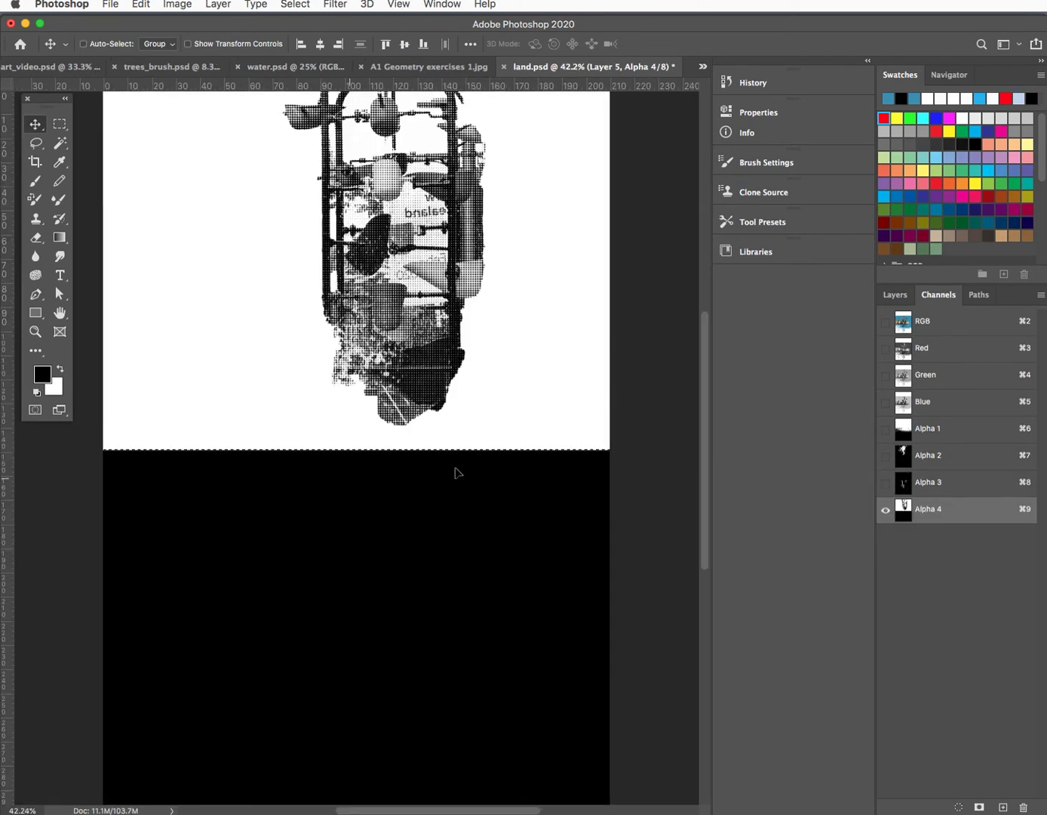
left_click(61, 124)
left_click_drag(98, 437, 617, 801)
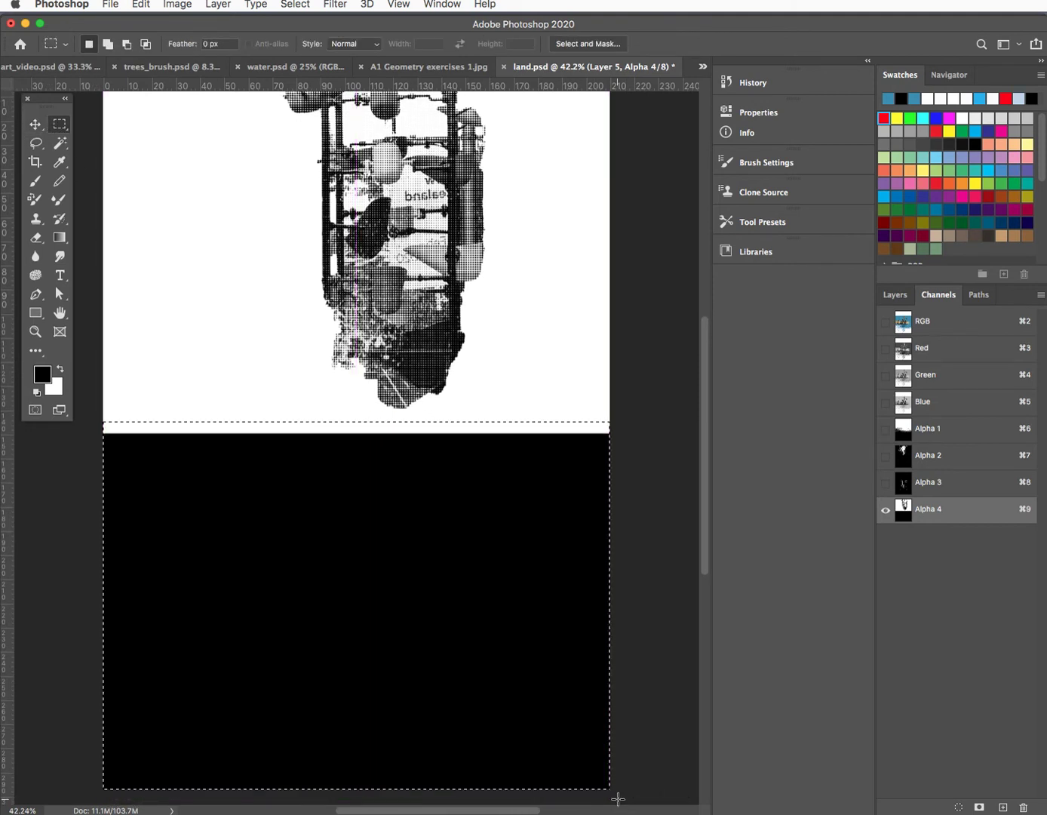
key("BackSpace")
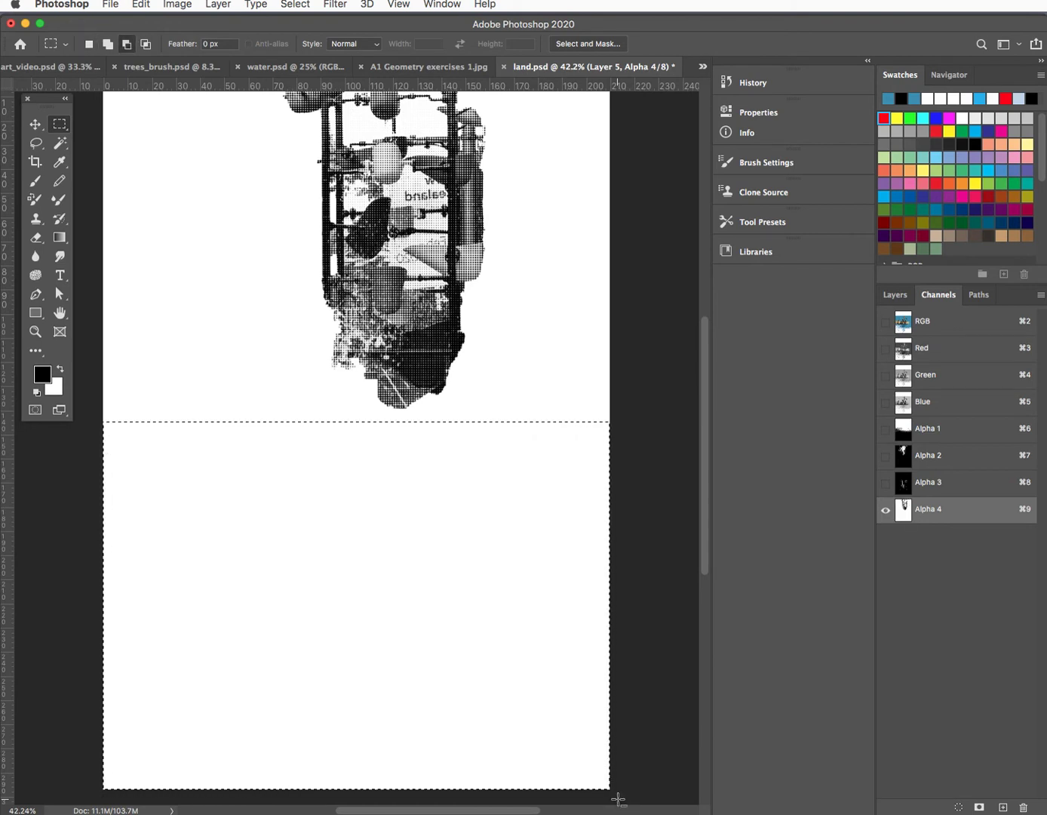
key("super+d")
Invert the Alpha 4 channel and load it as a selection
key("super+minus")
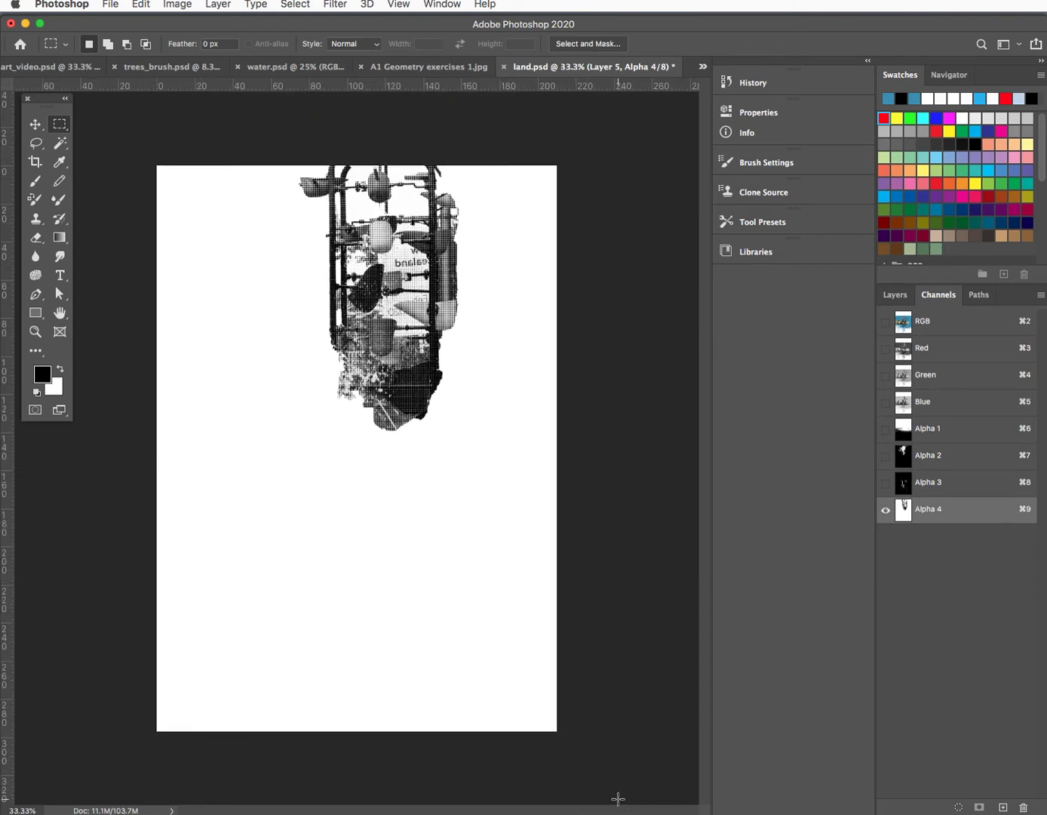
key("super+i")
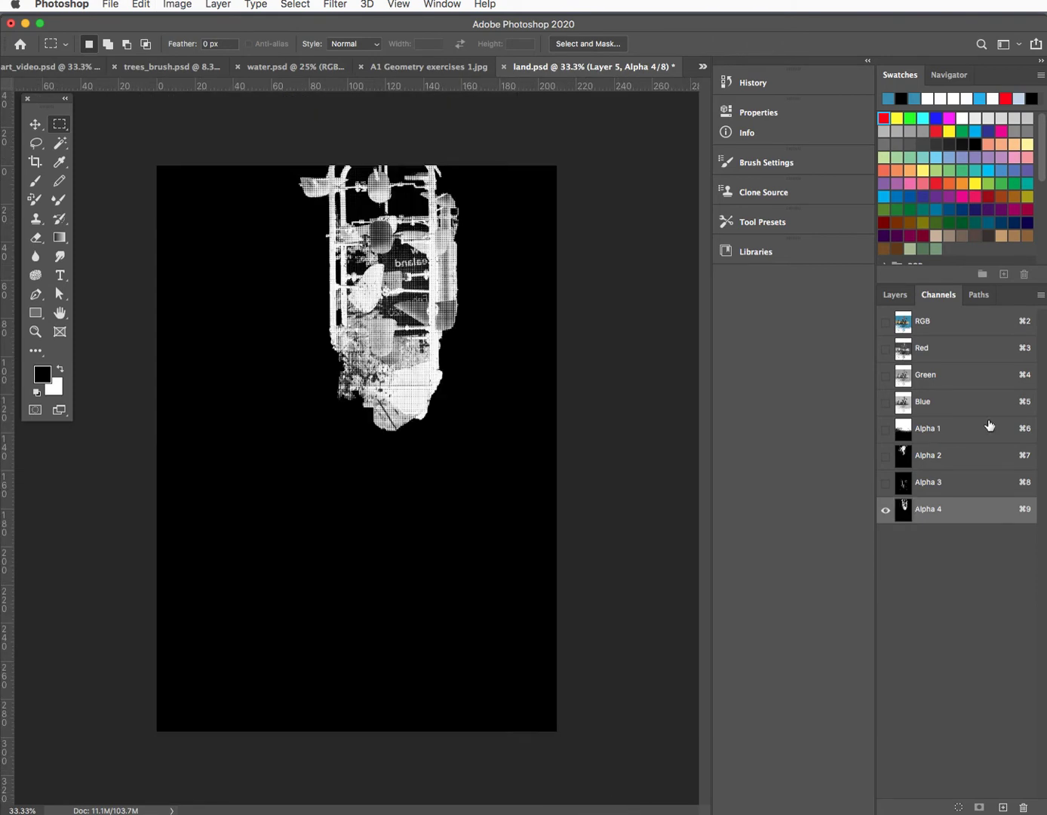
key("super+f")
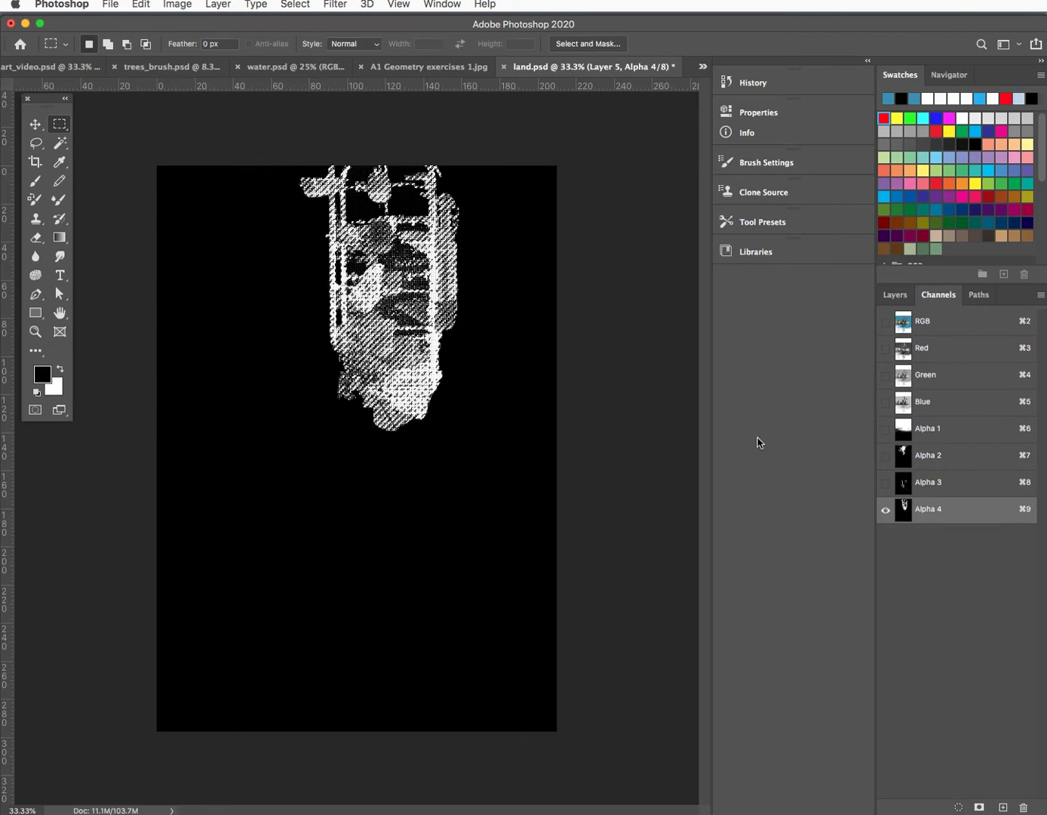
Fill the fountain selection with the blue foreground color on a new layer above Layer 5, and deselect
left_click(895, 294)
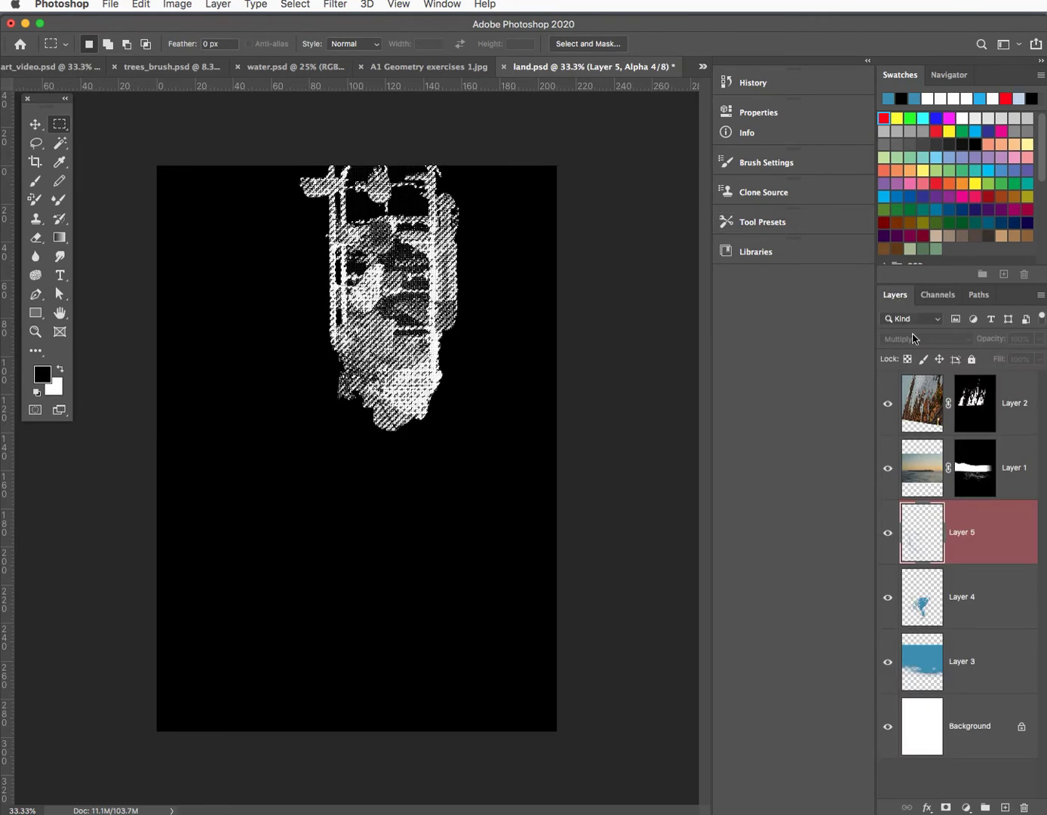
left_click(1004, 808)
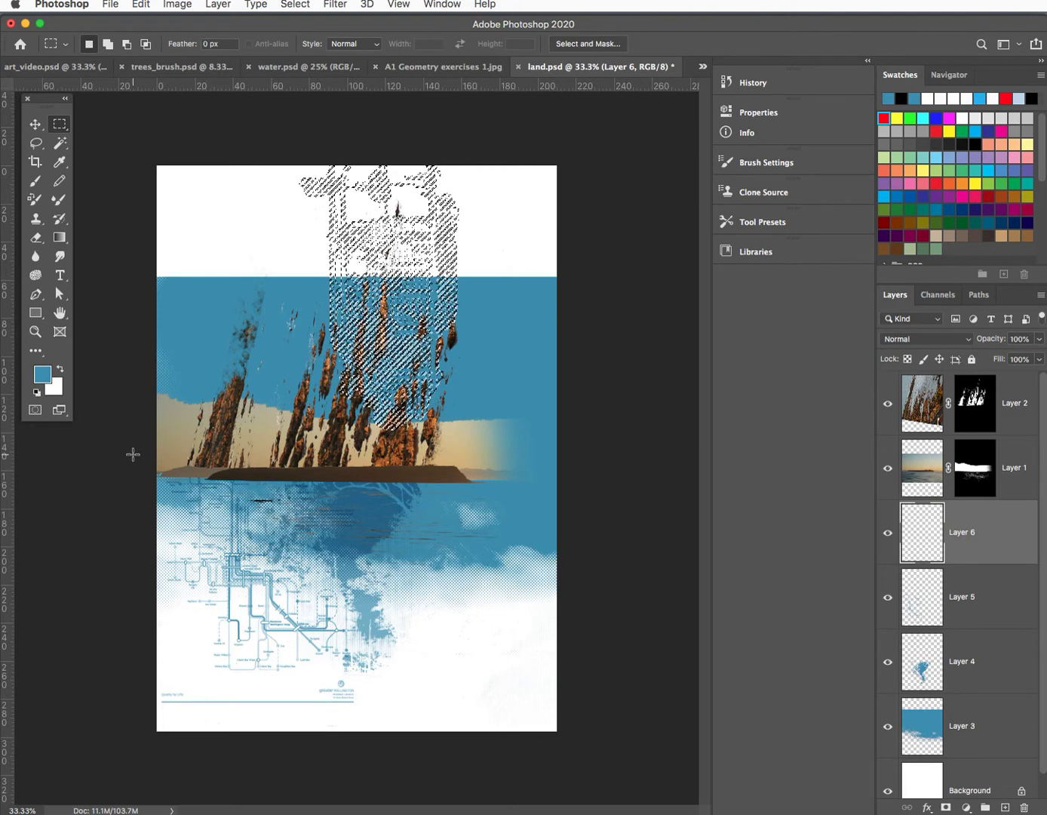
key("alt+BackSpace")
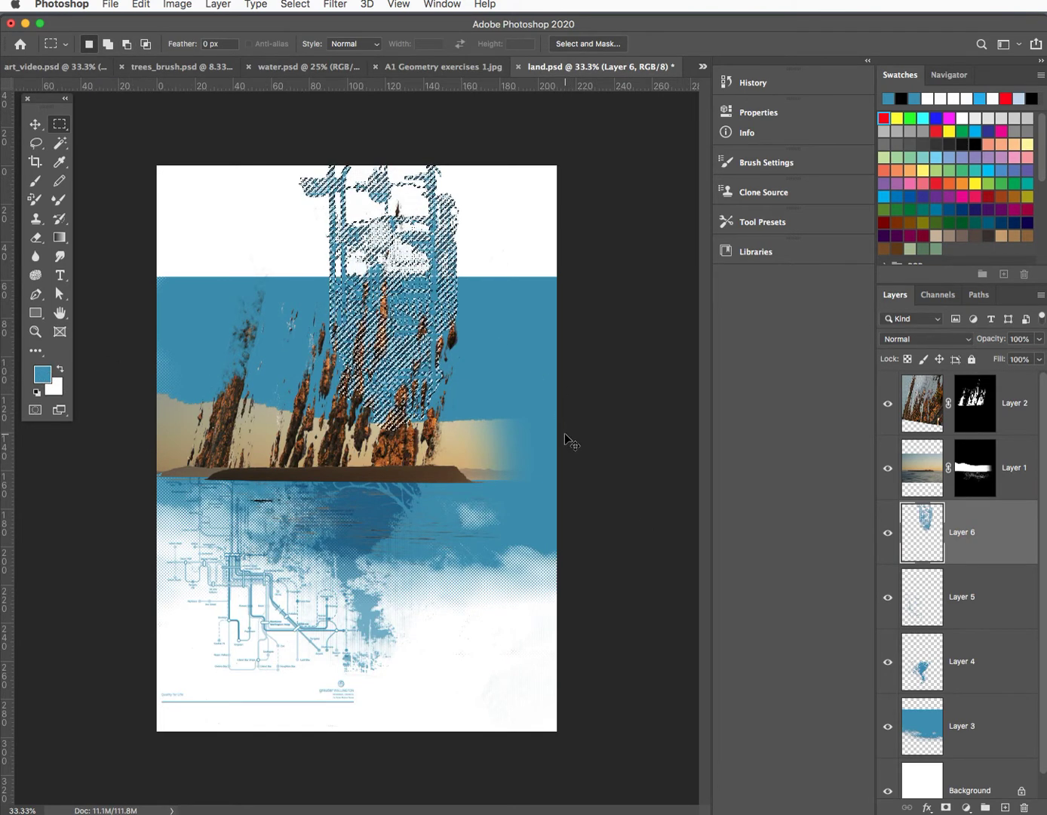
key("super+d")
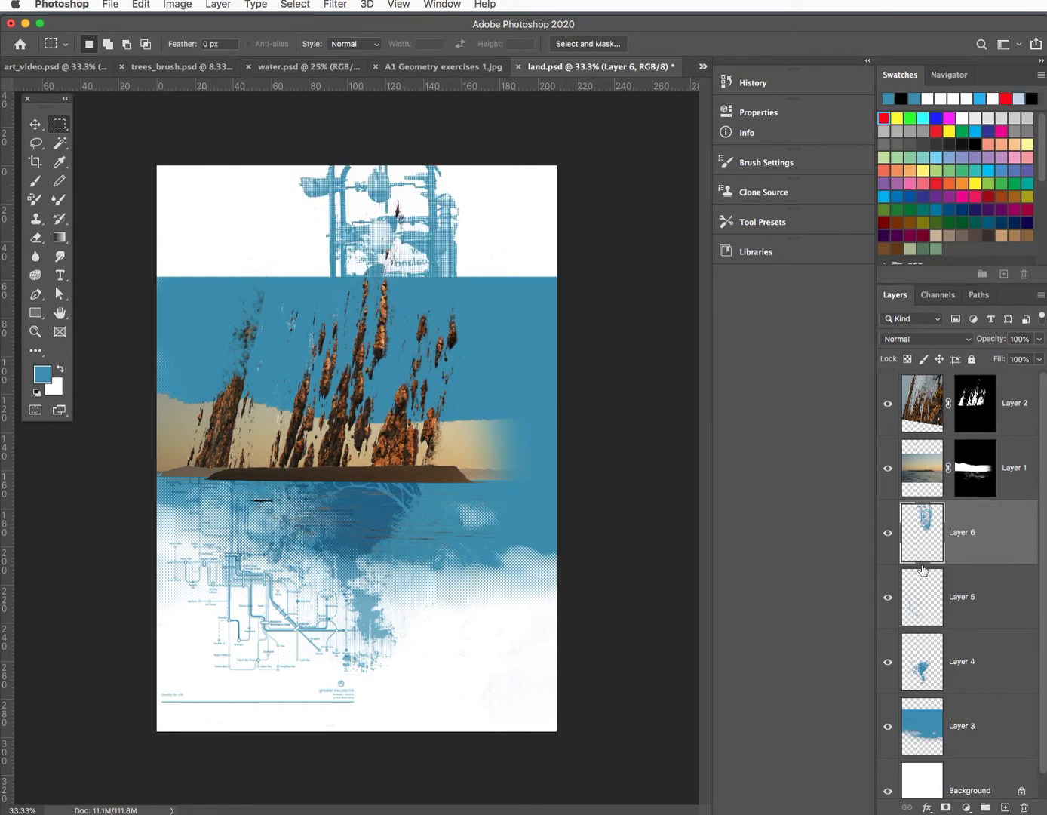
Rotate the blue fountain on Layer 6 by 180 degrees and move it to the upper right of the canvas
key("super+t")
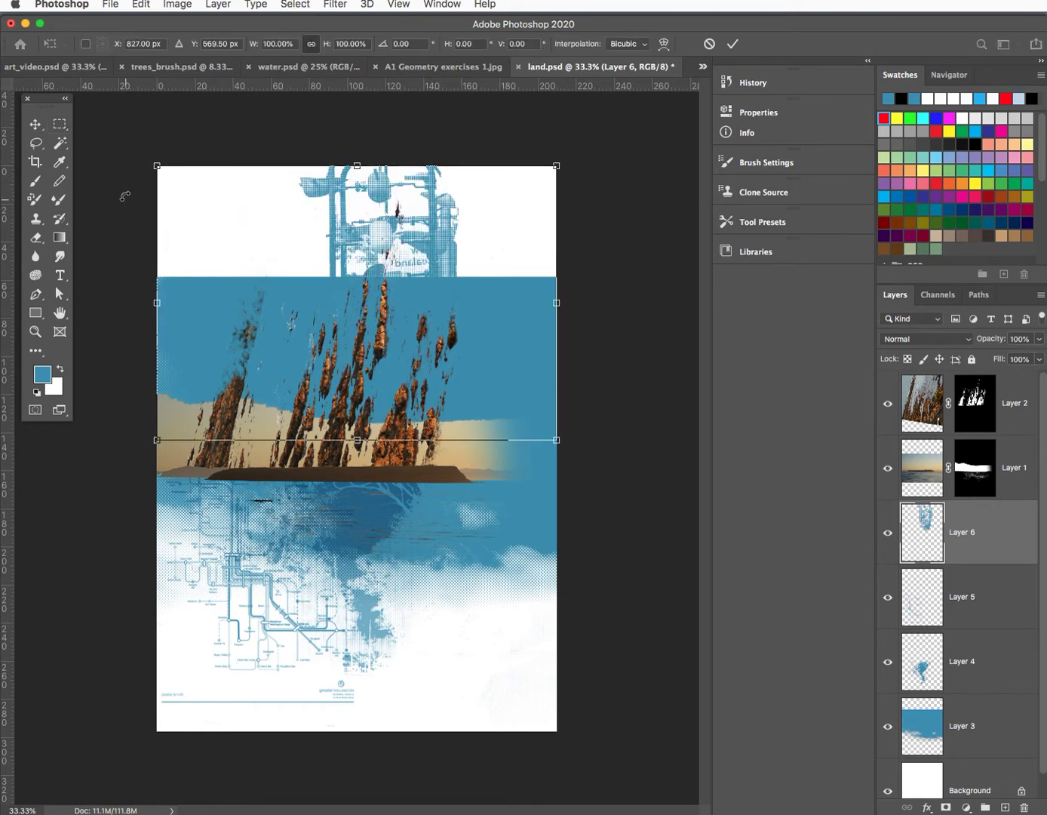
left_click_drag(136, 160, 546, 403)
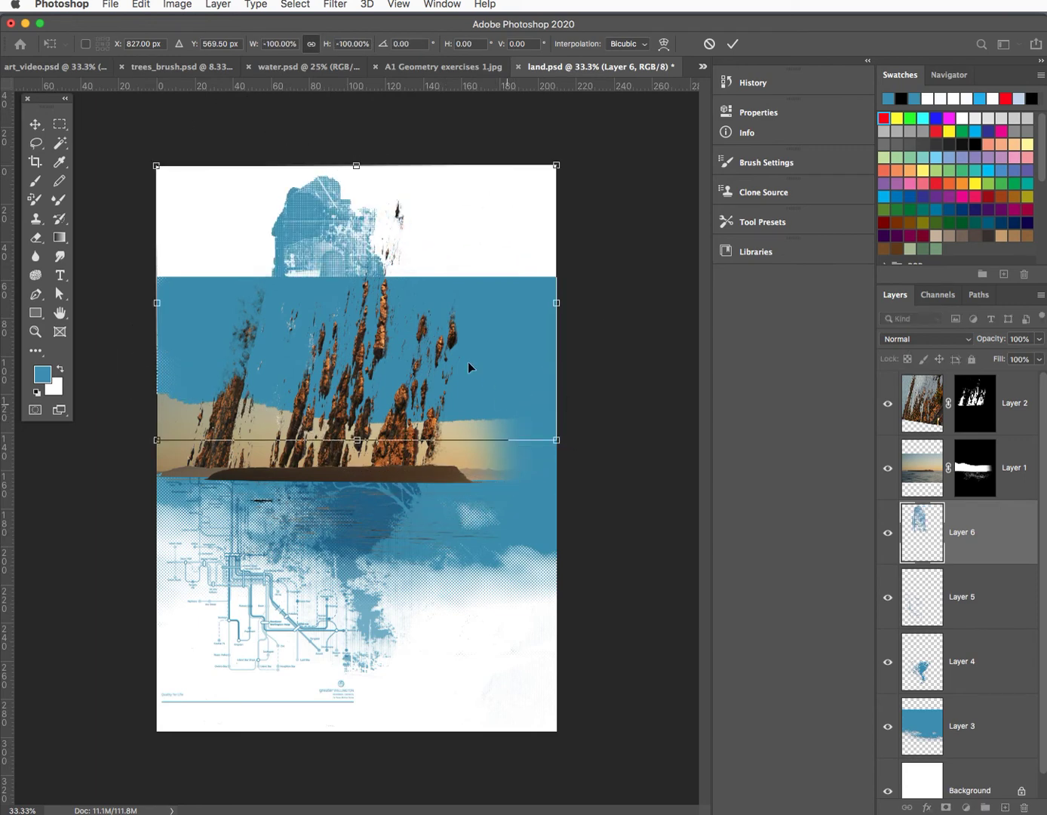
left_click_drag(330, 243, 431, 165)
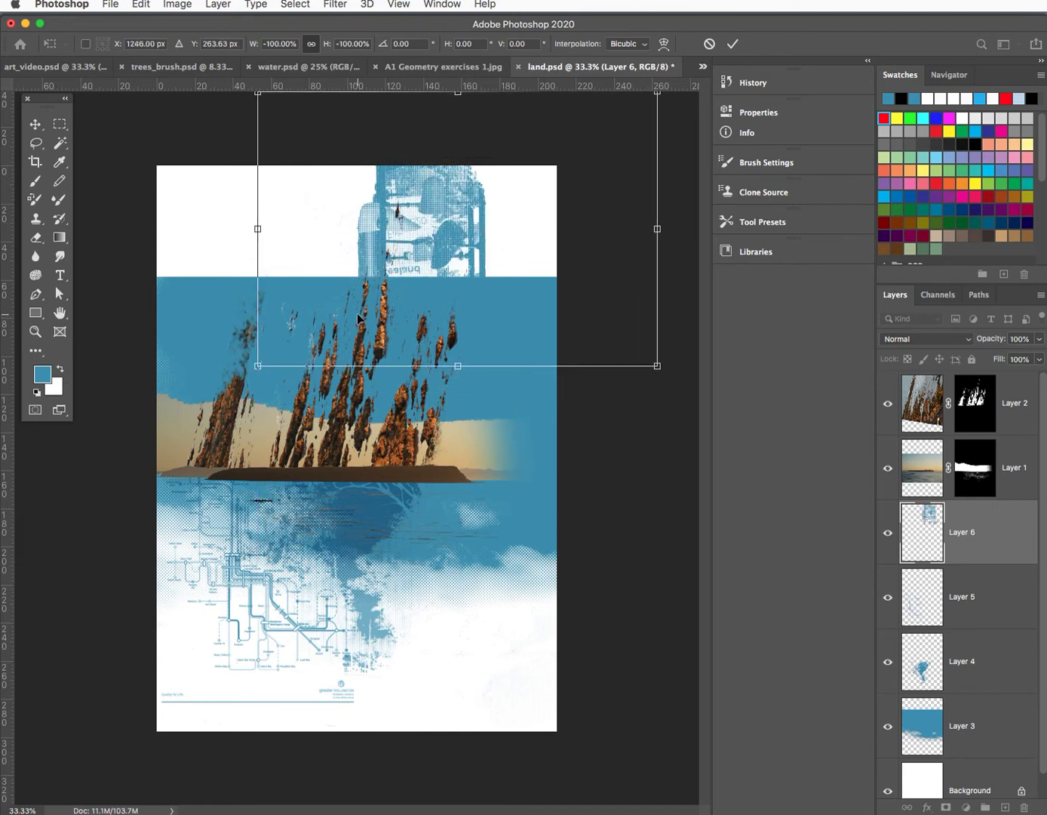
key("Return")
key("m")
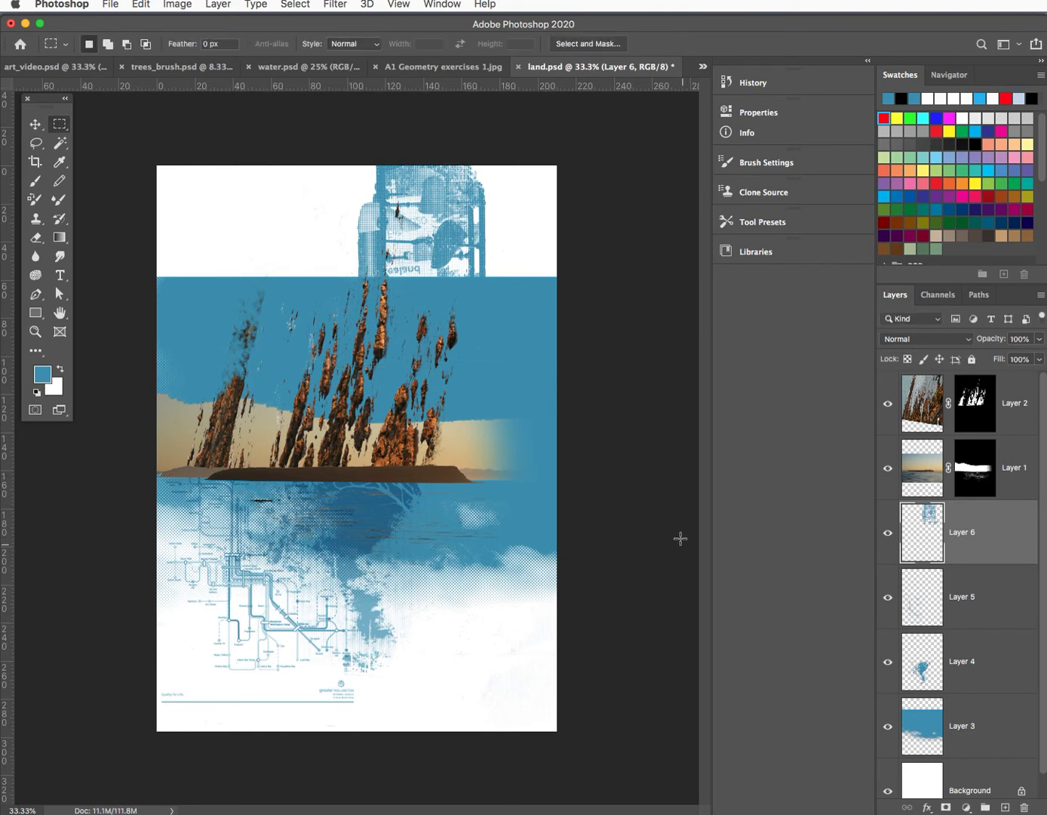
Switch to the water.psd document
left_click(270, 71)
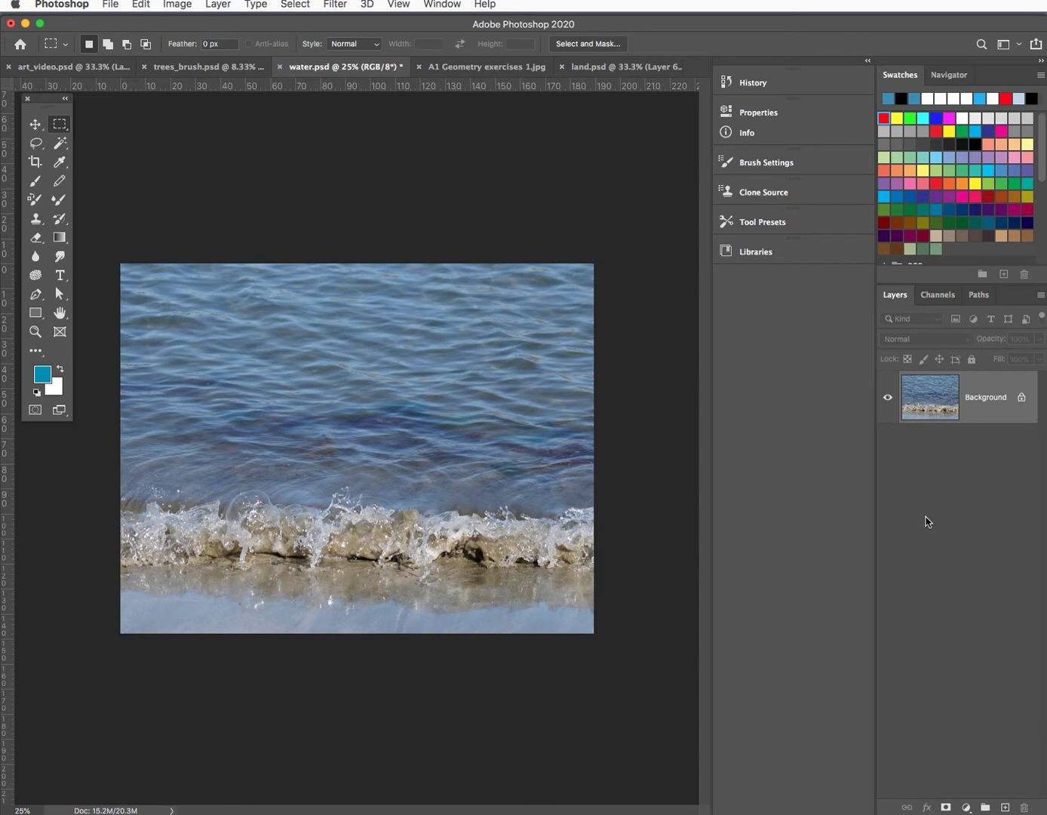
Select the whole water image, add a new alpha channel and fill it with white
key("super+a")
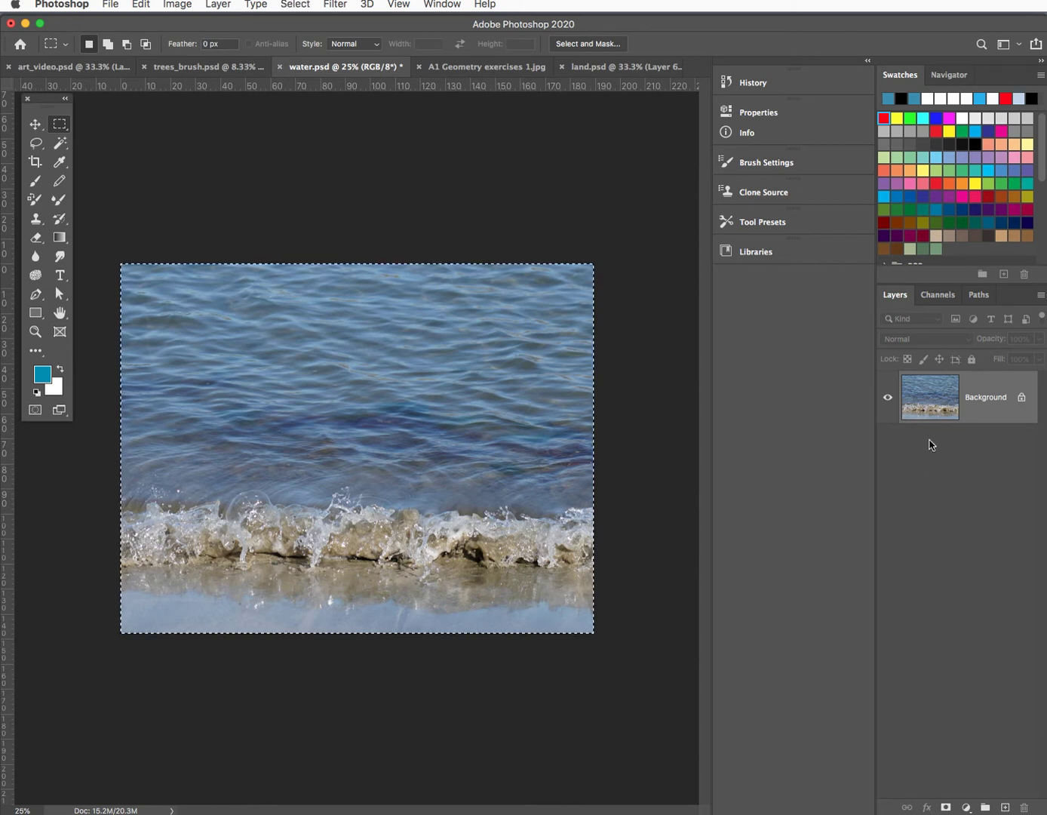
left_click(938, 295)
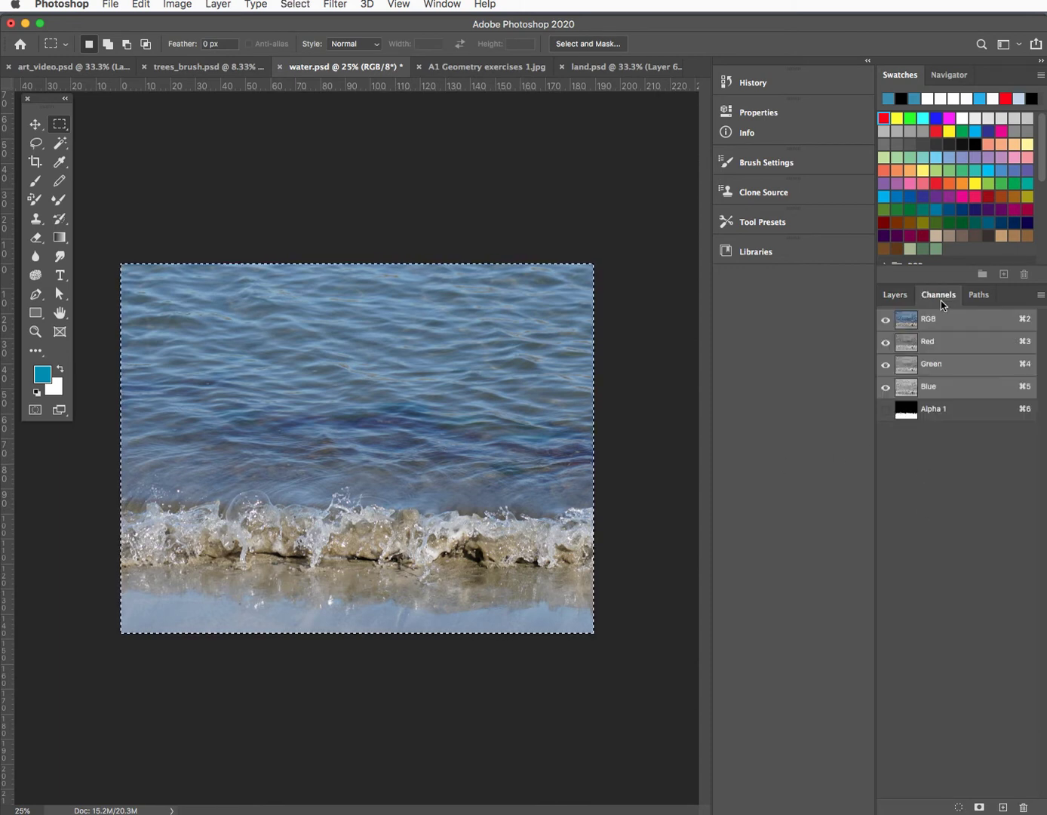
left_click(1002, 806)
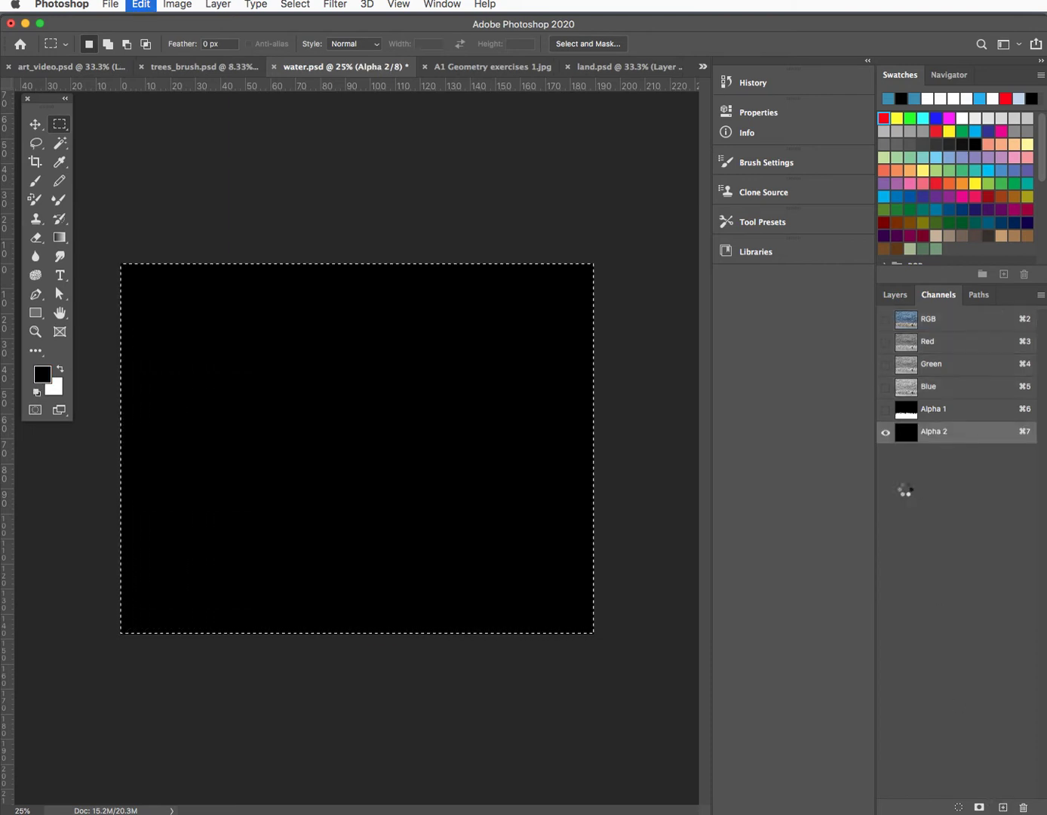
key("super+BackSpace")
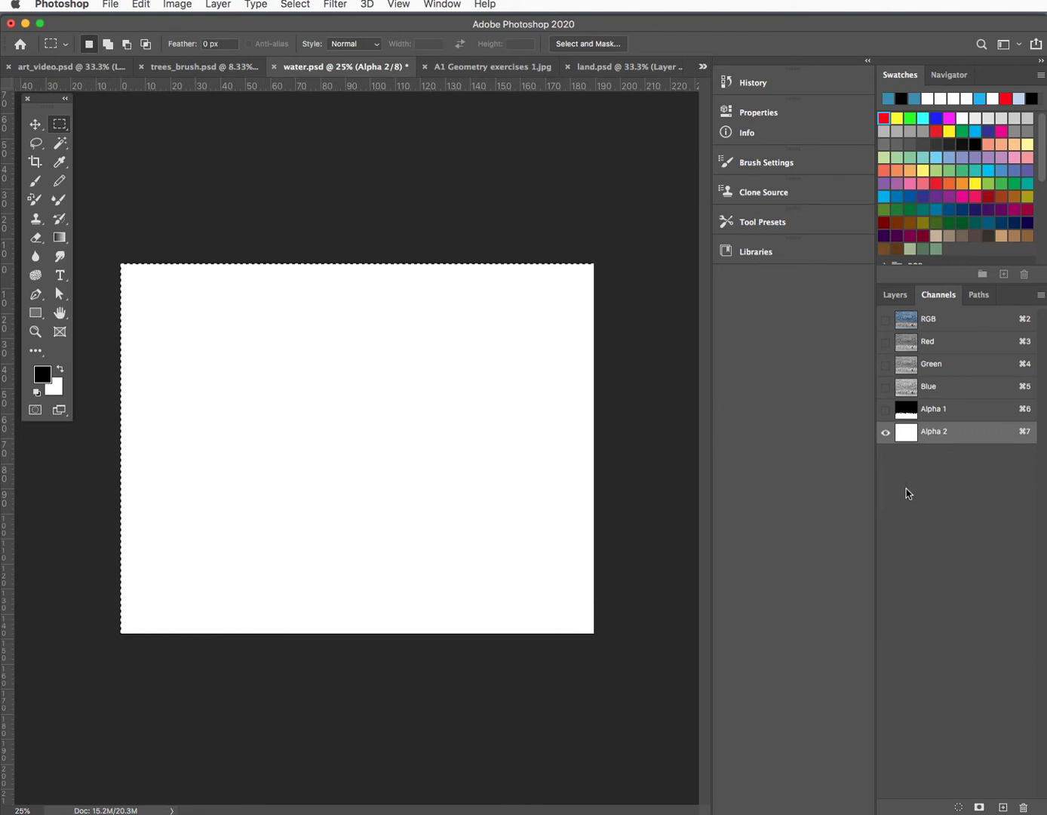
Unlock the Background layer, copy the whole photo and paste it into the Alpha 2 channel
key("super+c")
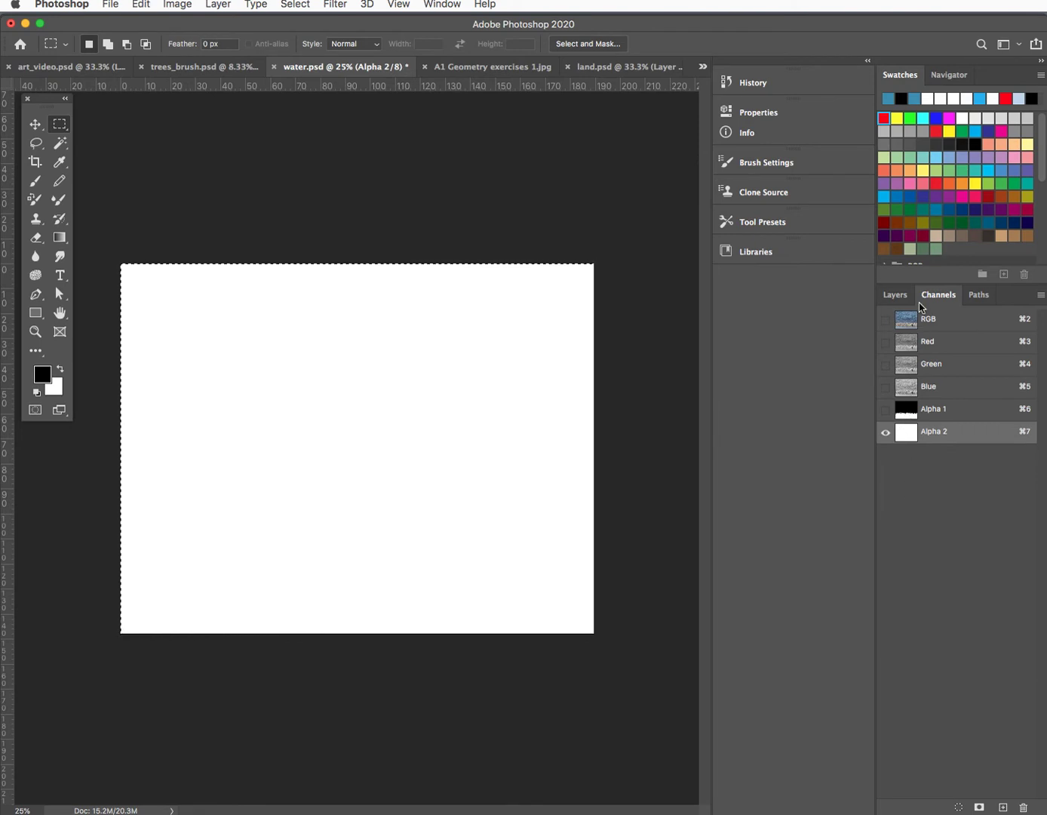
left_click(896, 296)
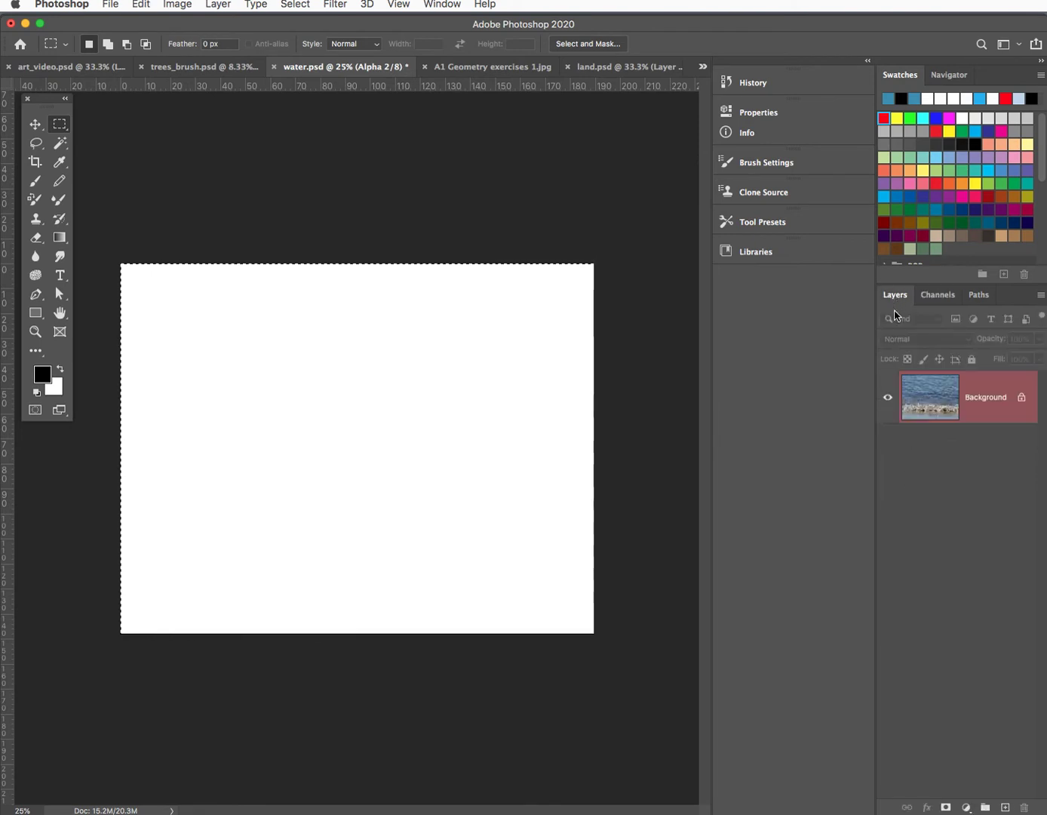
left_click(1022, 398)
left_click(909, 417, "super")
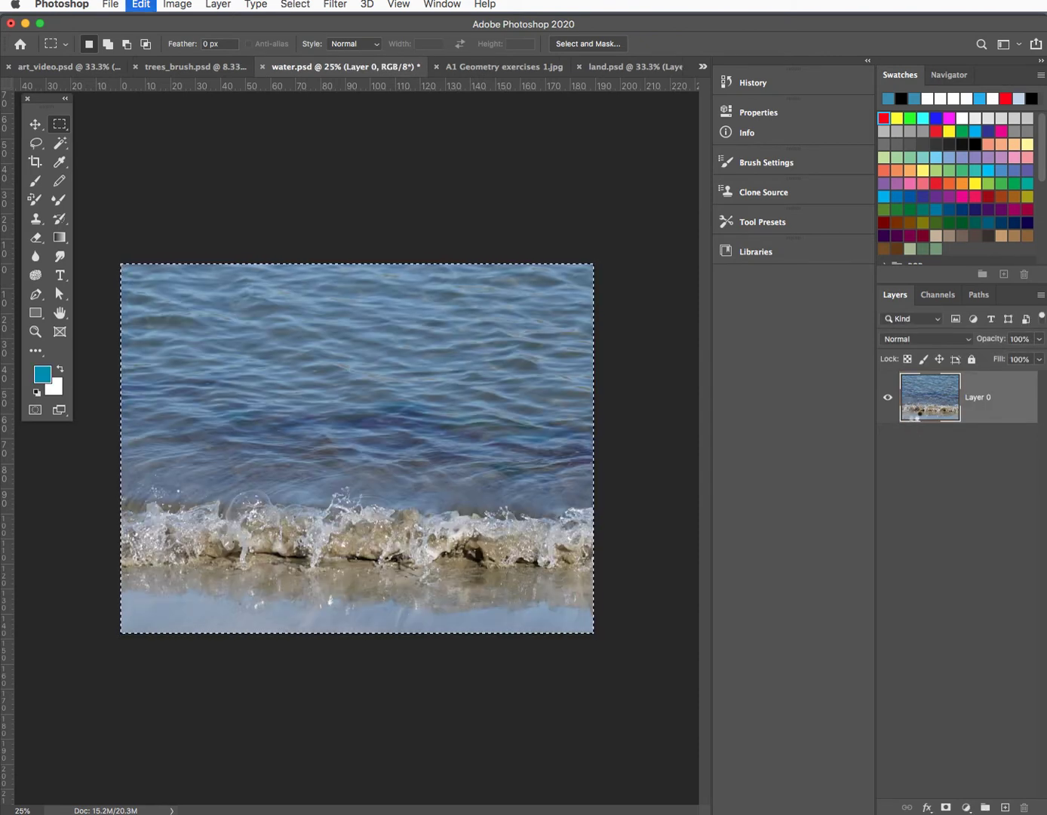
left_click(938, 294)
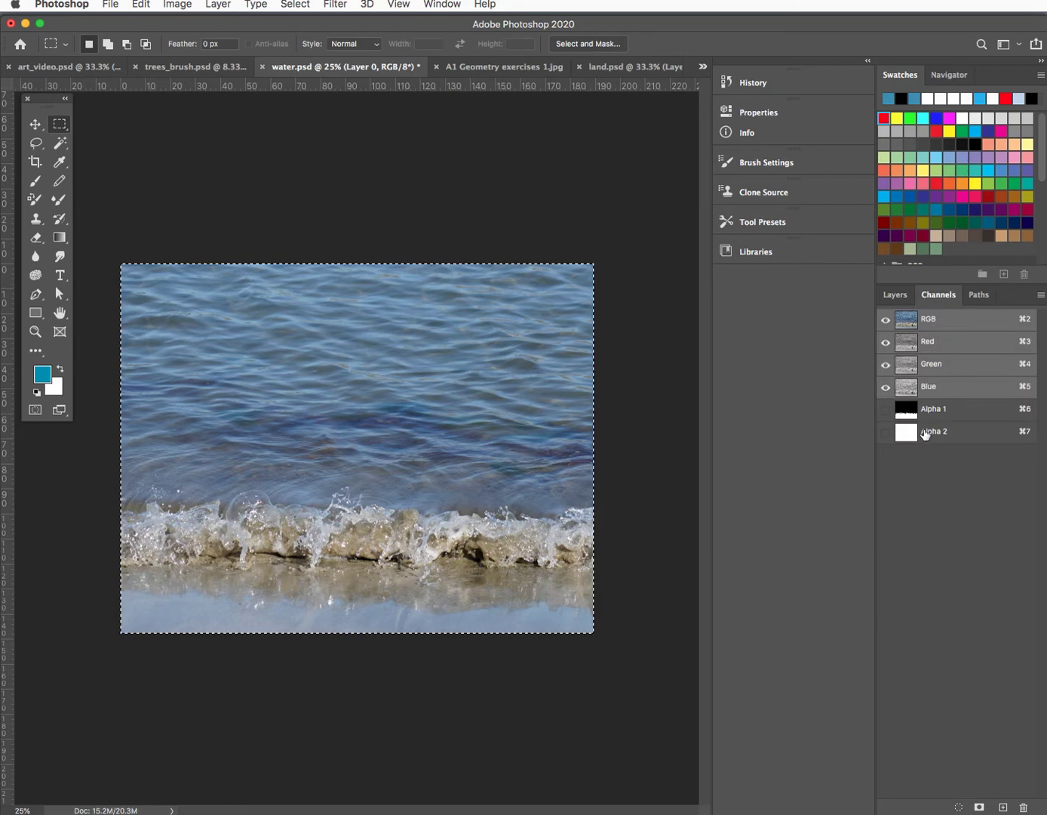
left_click(935, 434)
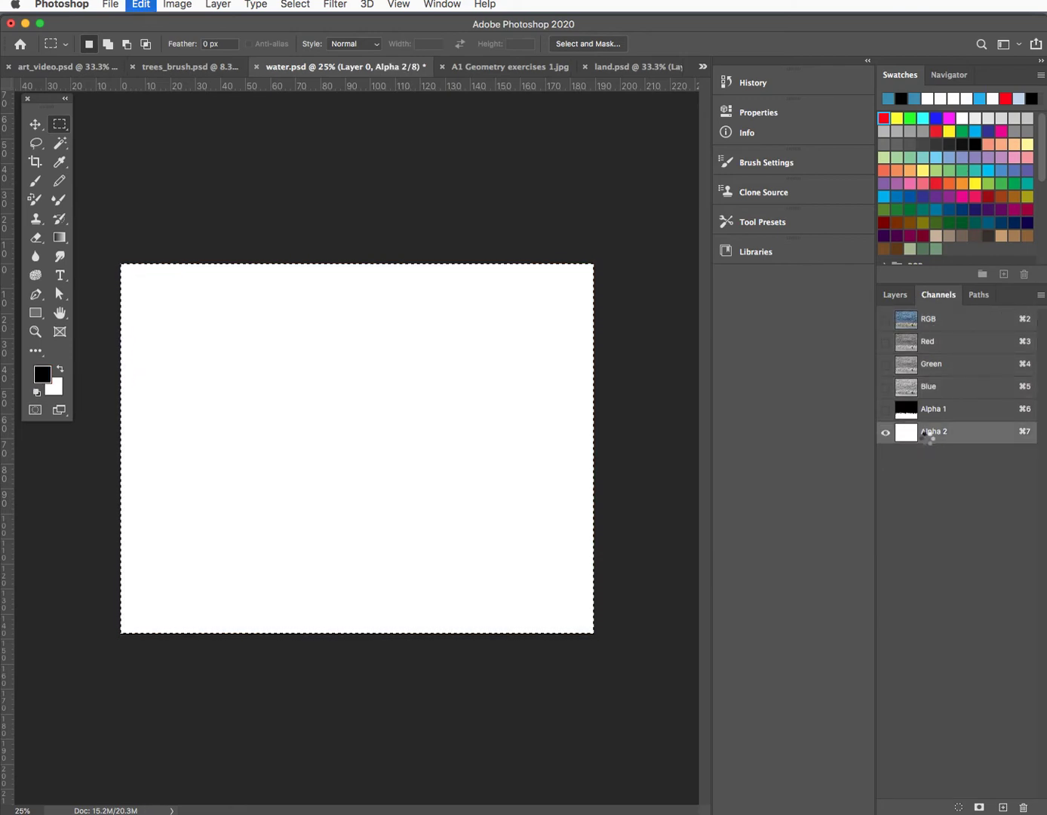
key("super+v")
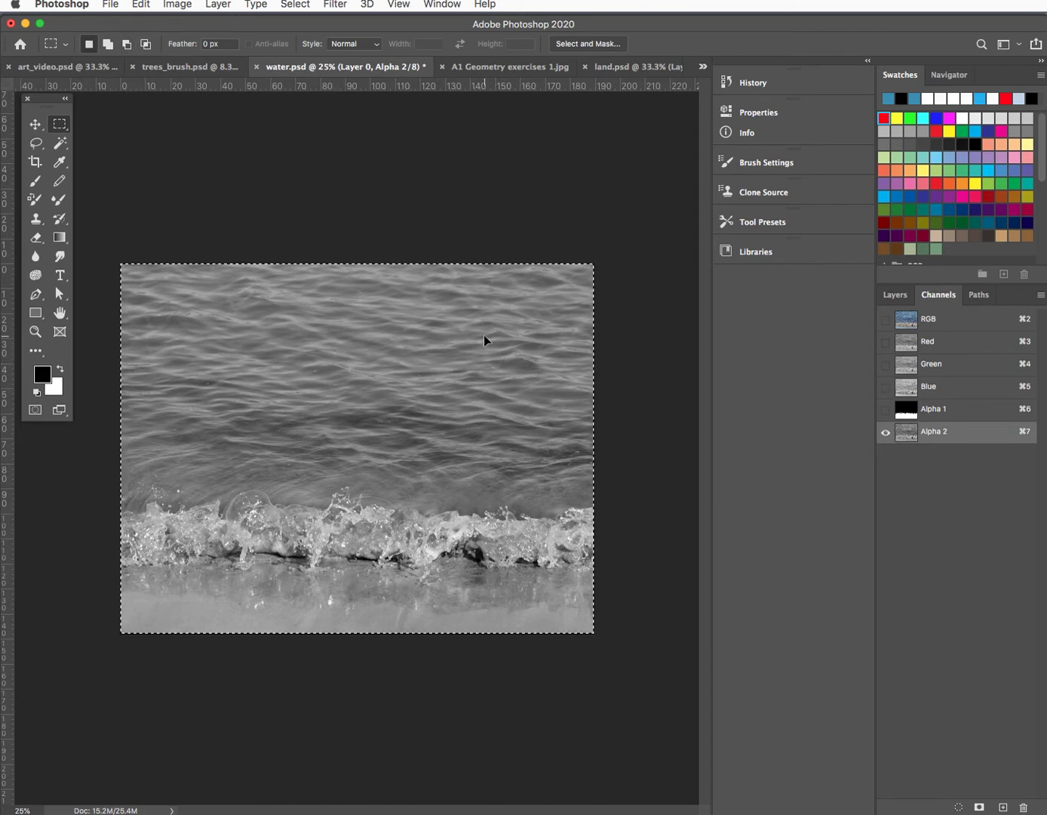
Increase the contrast of the Alpha 2 channel with Levels, setting the input black point to 75 and white point to 182
key("super+l")
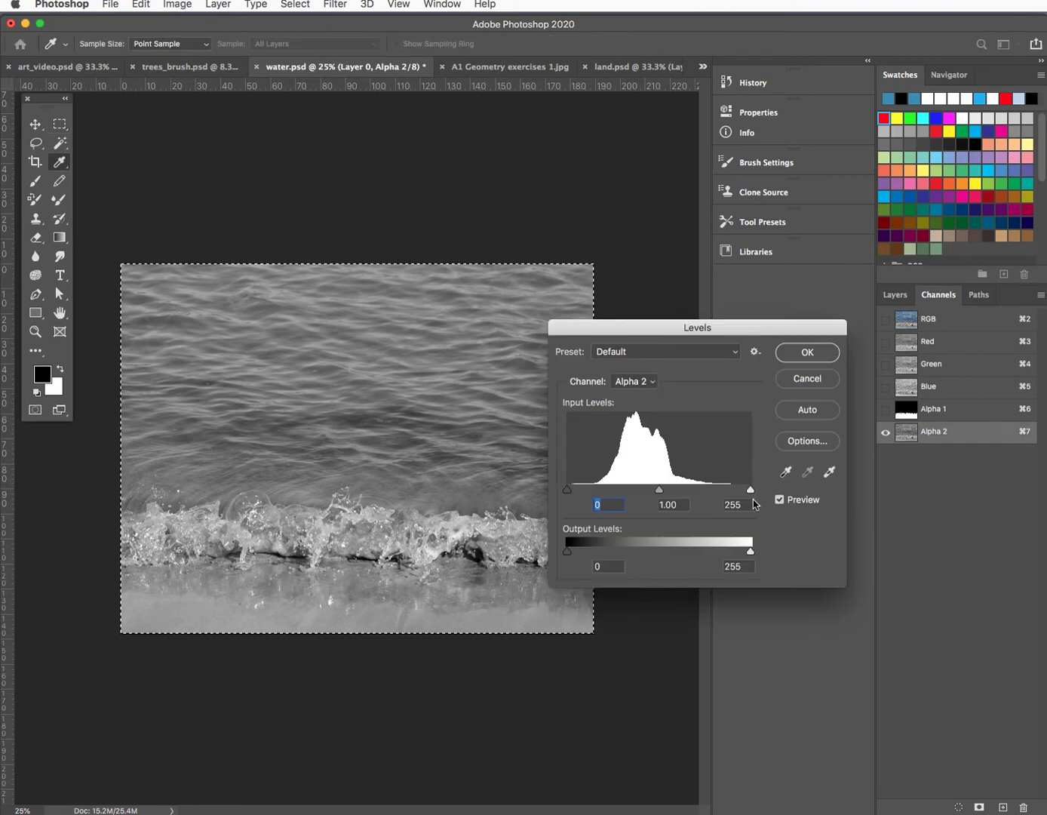
left_click_drag(739, 493, 709, 494)
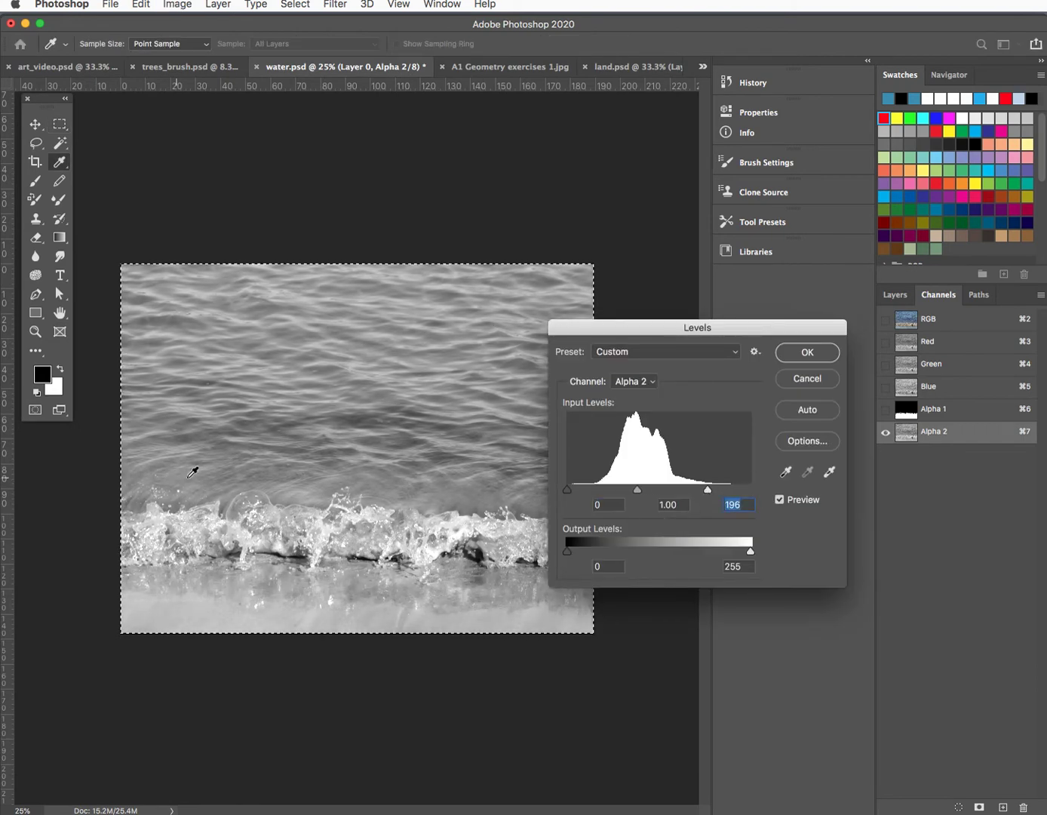
left_click_drag(568, 491, 617, 496)
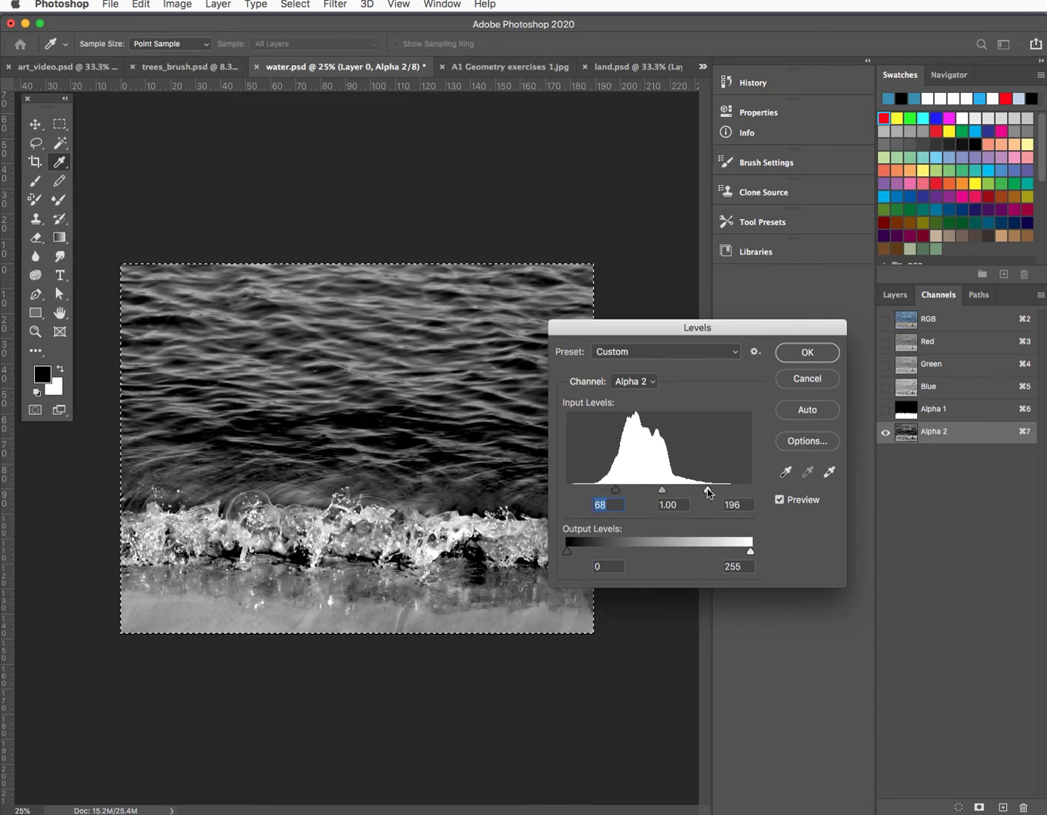
left_click_drag(709, 492, 700, 494)
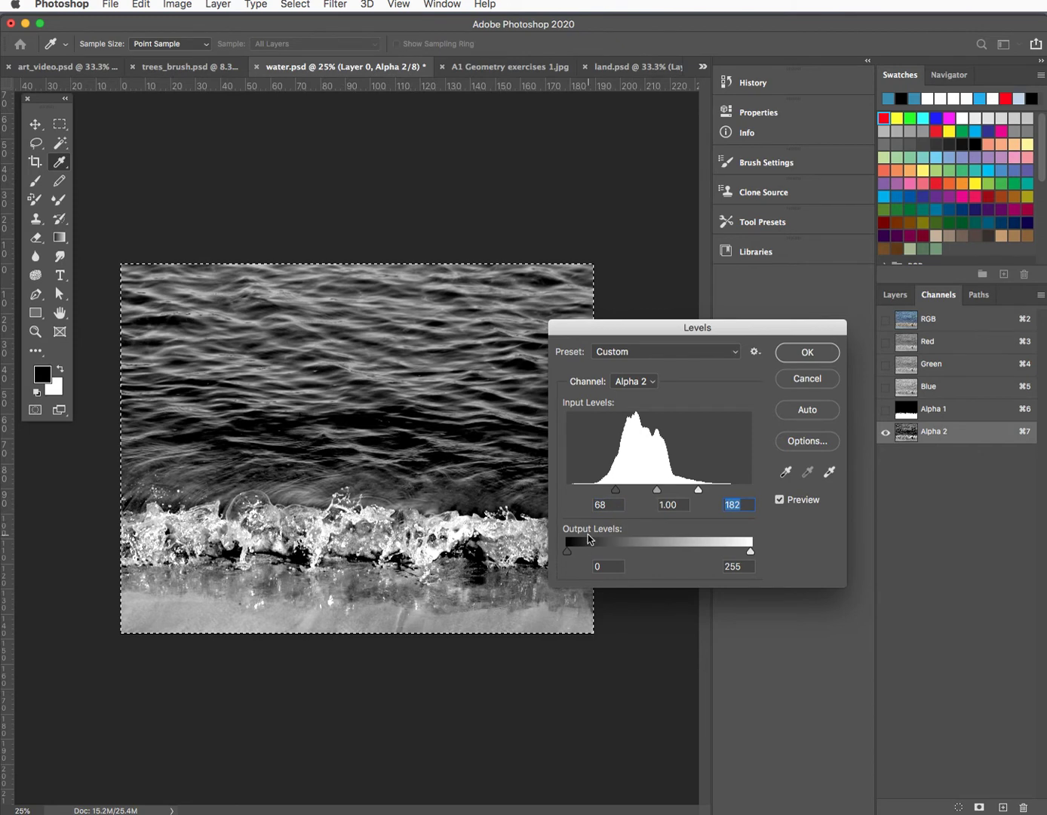
left_click_drag(617, 495, 622, 495)
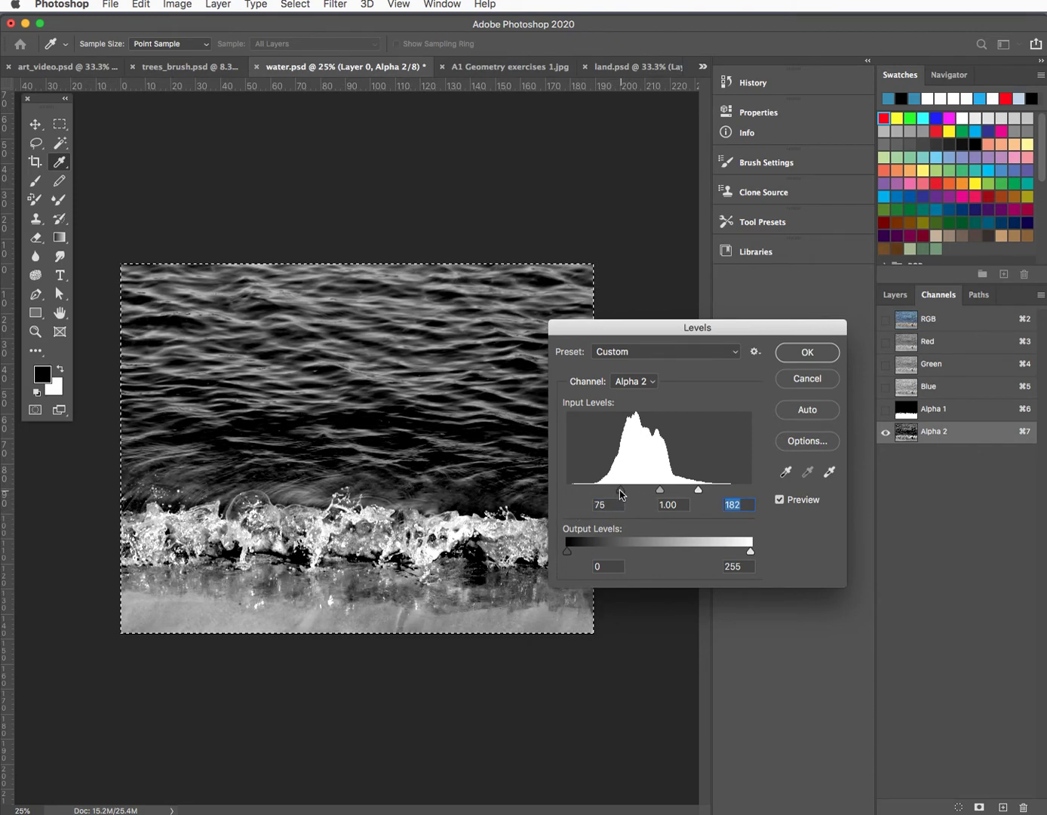
left_click(808, 344)
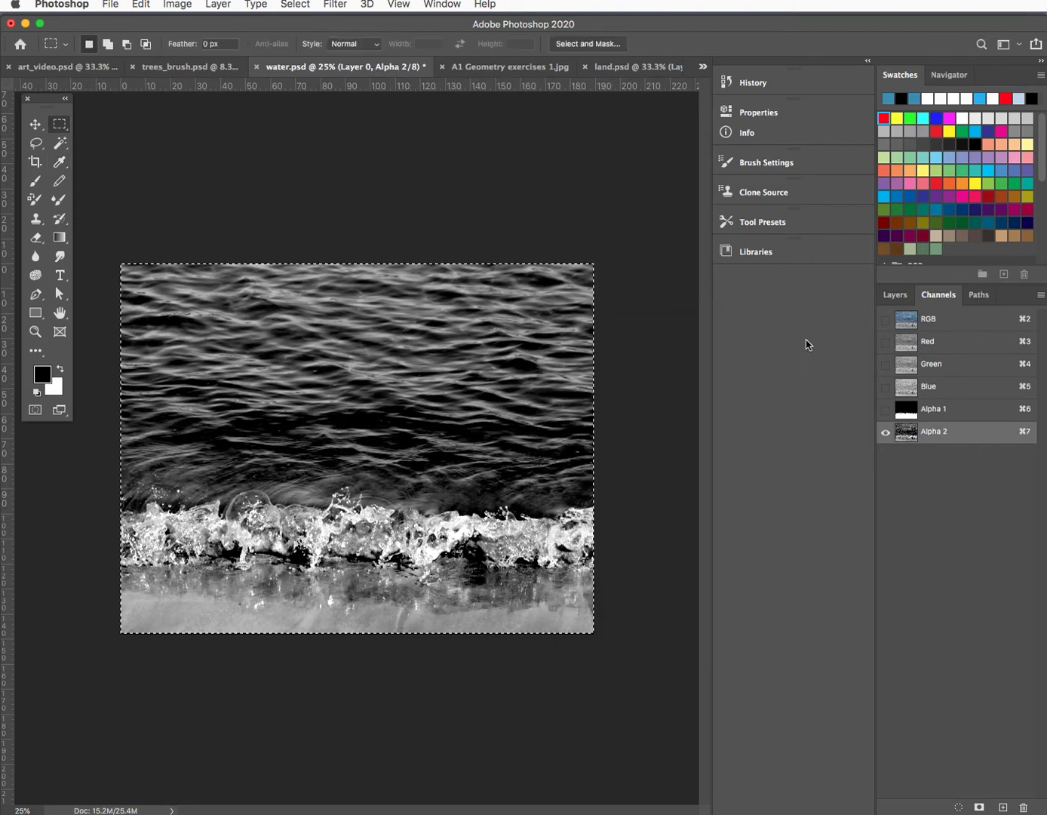
Burn the upper part of the sea to black in the Alpha 2 channel, using 100% exposure and a 1000 px brush
left_click(36, 352)
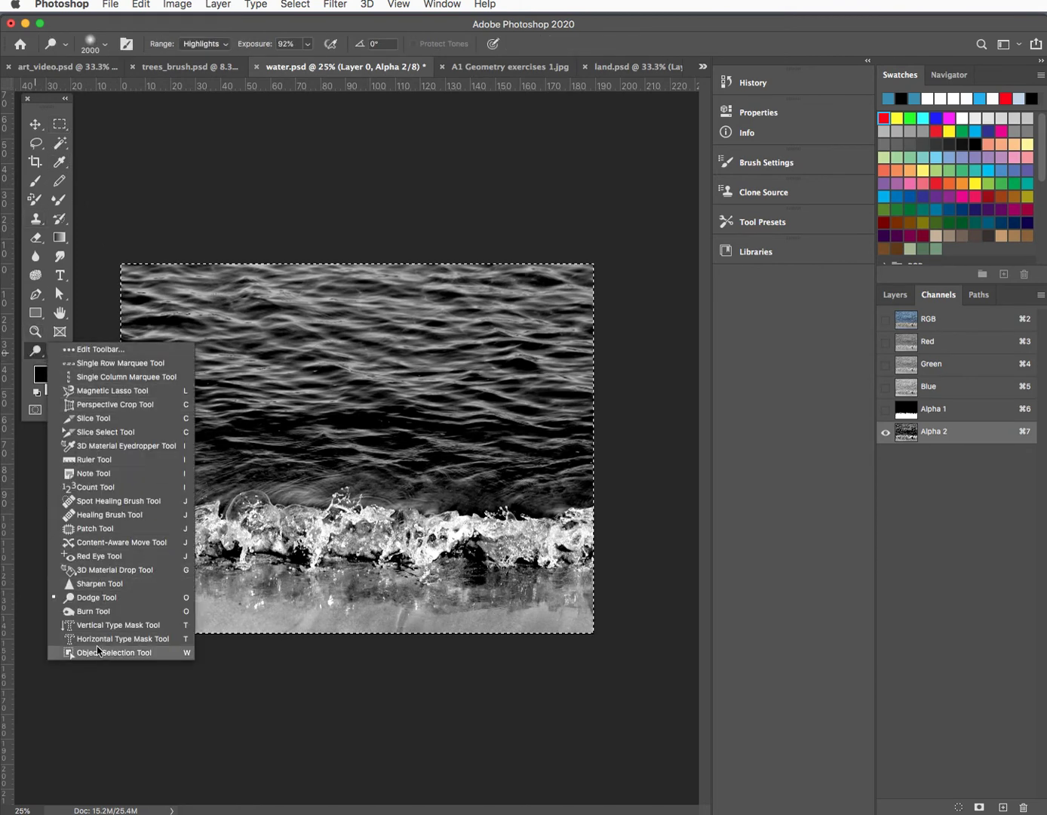
left_click(93, 611)
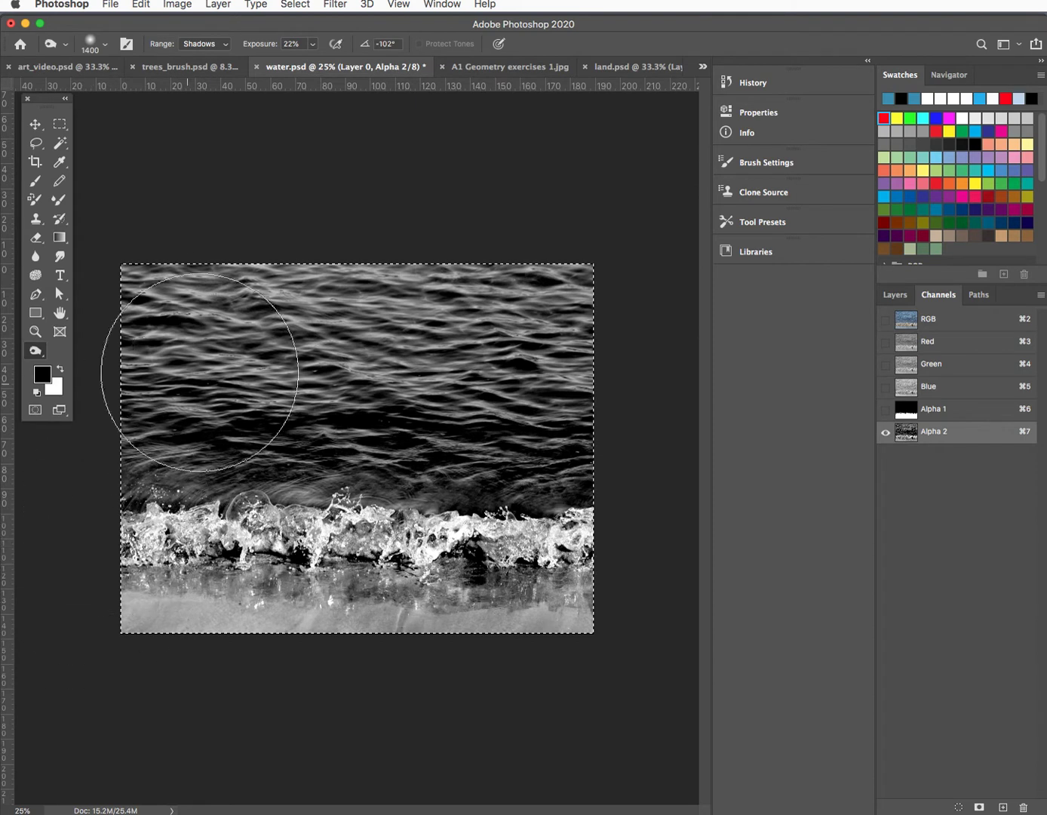
left_click(313, 44)
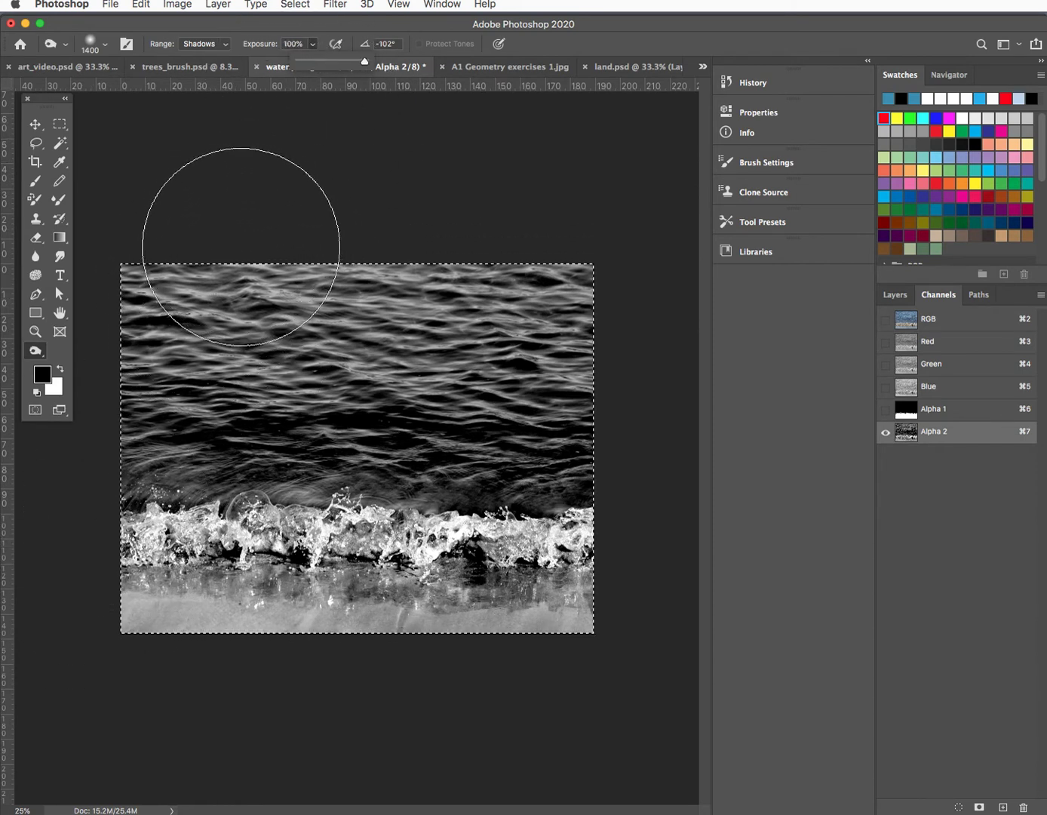
key("bracketleft")
key("bracketleft")
key("bracketleft")
key("bracketleft")
mouse_move(211, 290)
left_mouse_down()
mouse_move(175, 277)
mouse_move(468, 292)
mouse_move(661, 285)
mouse_move(573, 297)
mouse_move(203, 278)
mouse_move(287, 320)
mouse_move(407, 320)
mouse_move(428, 373)
mouse_move(160, 385)
mouse_move(570, 386)
left_mouse_up()
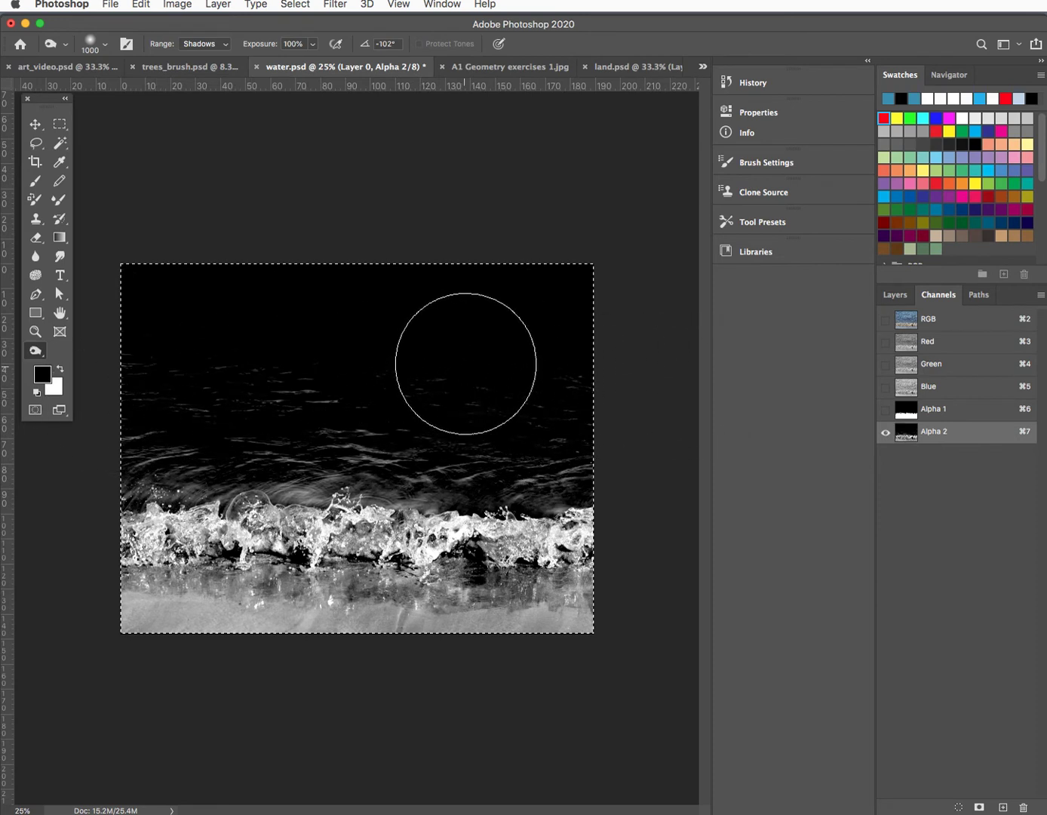
Burn the remaining ripples above the right half of the wave with a 400 px brush
key("bracketleft")
key("bracketleft")
key("bracketleft")
key("bracketleft")
key("bracketleft")
key("bracketleft")
mouse_move(535, 456)
left_mouse_down()
mouse_move(535, 479)
mouse_move(420, 476)
left_mouse_up()
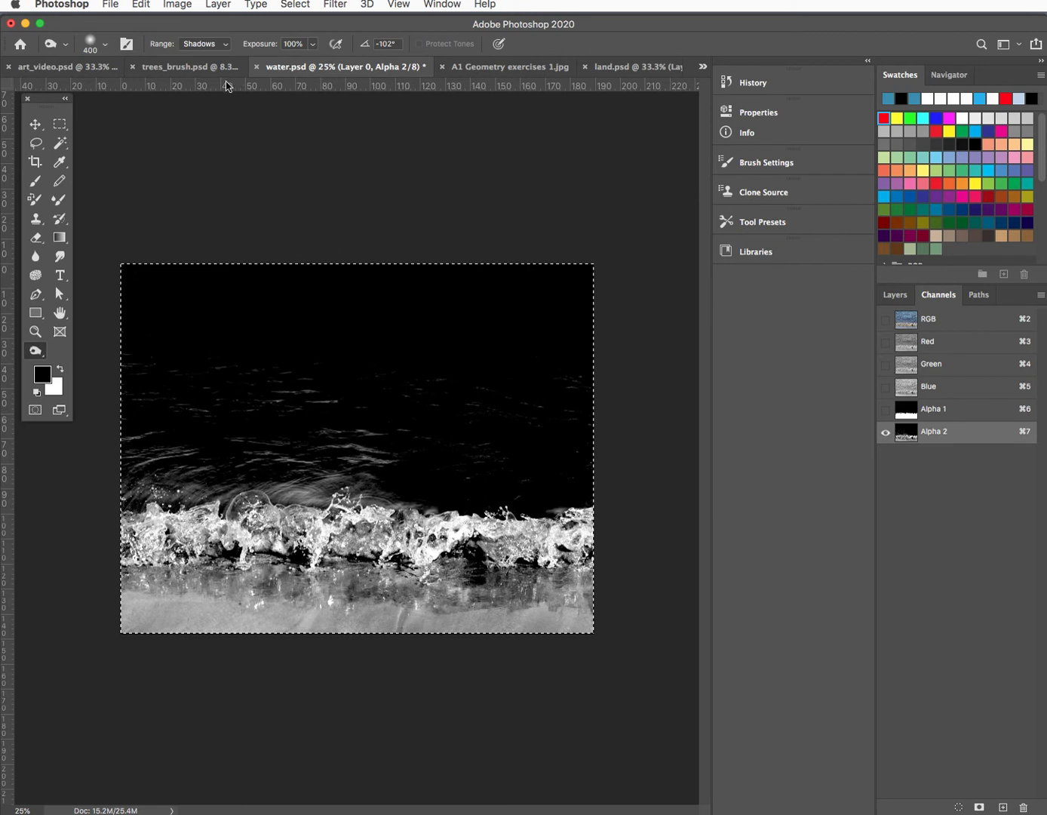
Lower the Burn exposure to 36% and darken the ripples directly above the wave crest
left_click(312, 44)
left_click_drag(312, 64, 272, 64)
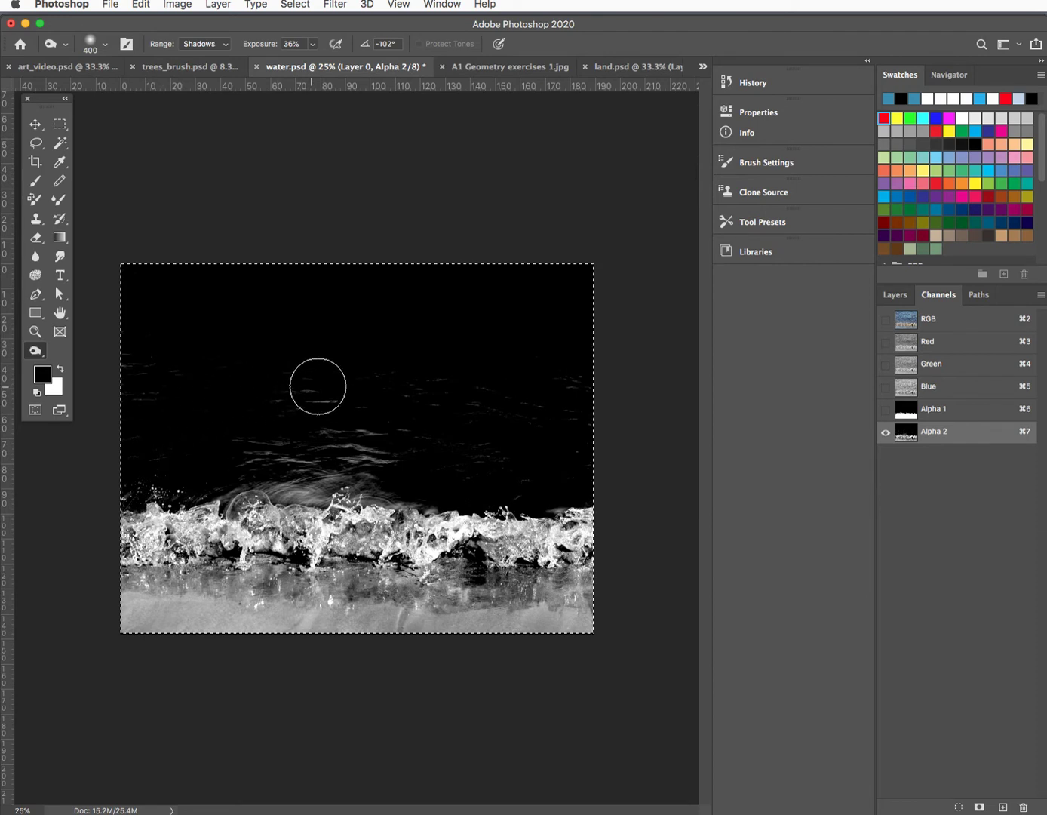
mouse_move(295, 497)
left_mouse_down()
mouse_move(258, 483)
mouse_move(330, 480)
mouse_move(304, 494)
left_mouse_up()
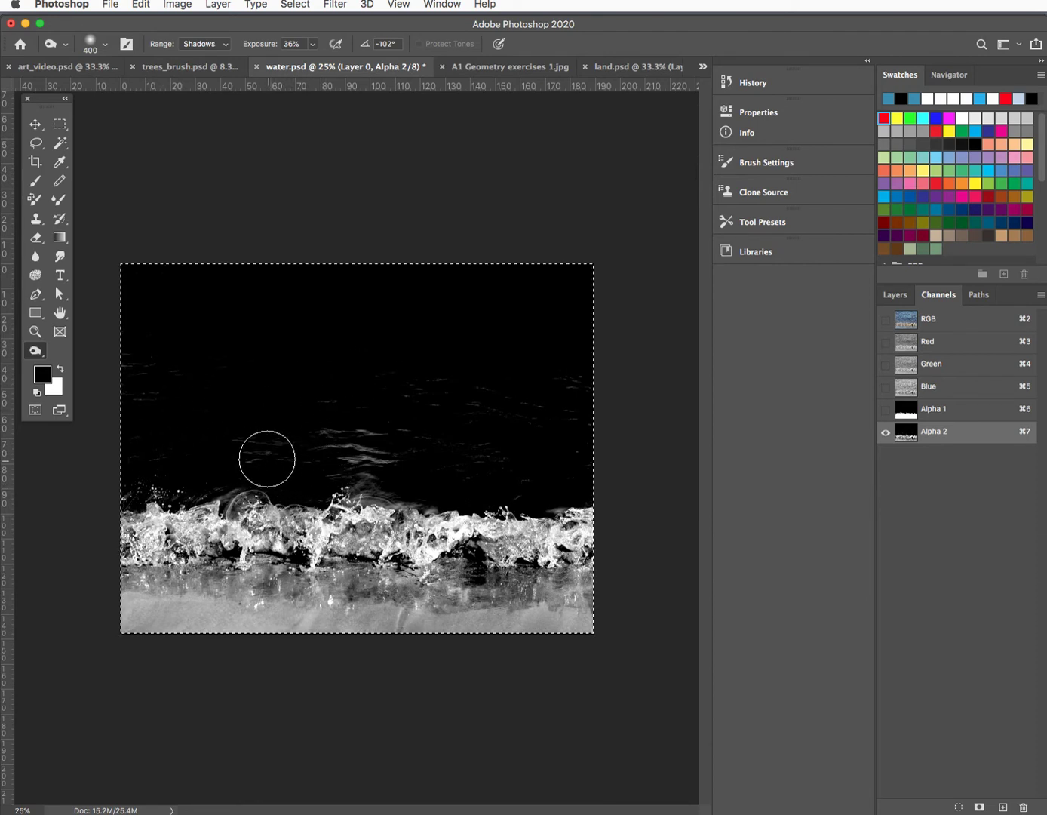
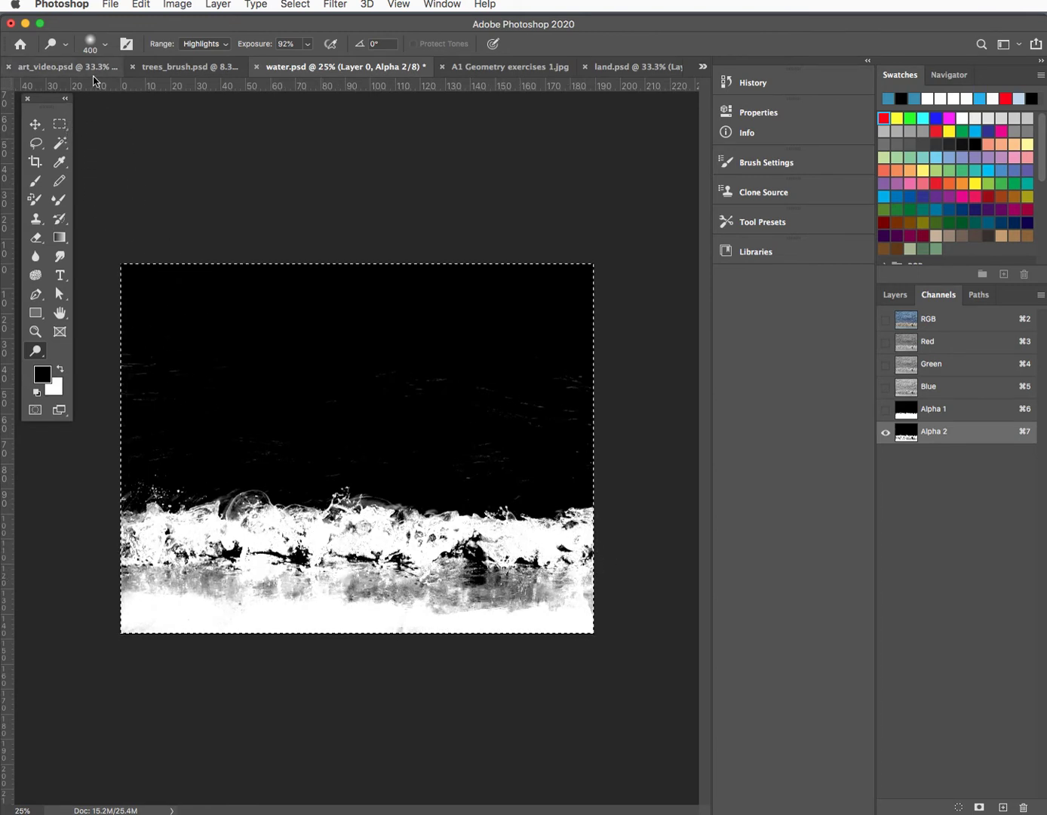
Dodge the grey wet sand below the wave toward white with the 210 px "ade" brush, swapping the foreground color to white
left_click(100, 53)
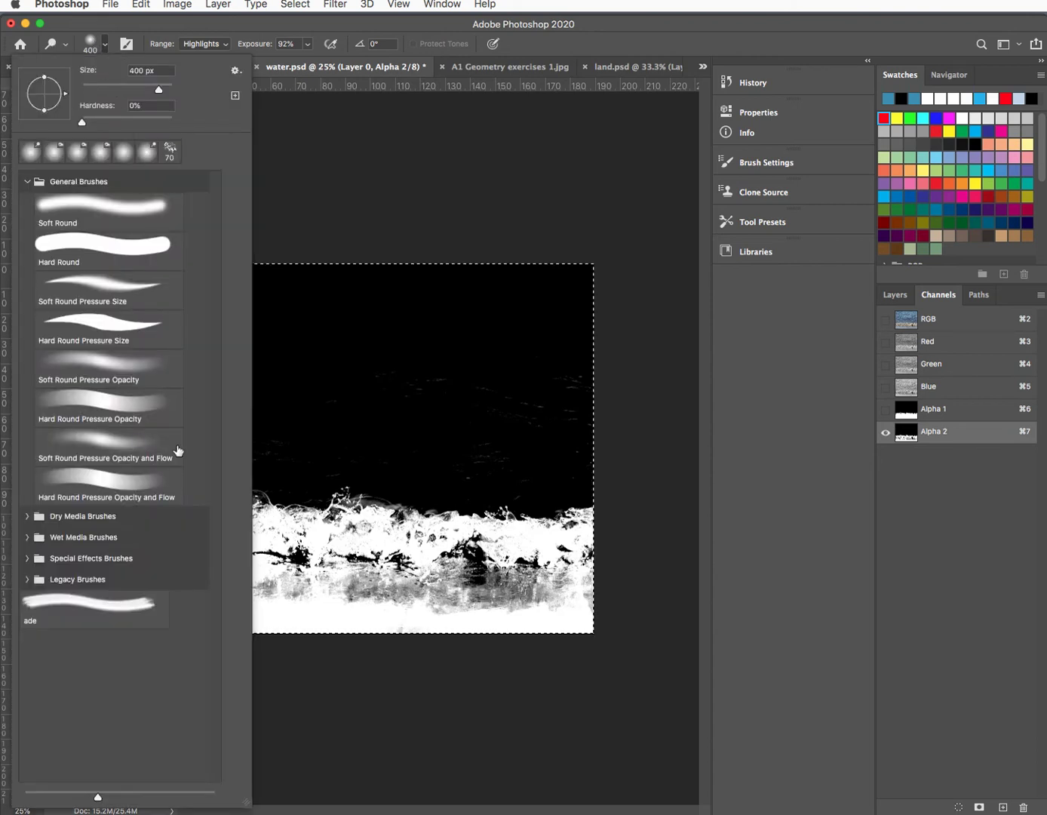
left_click(134, 609)
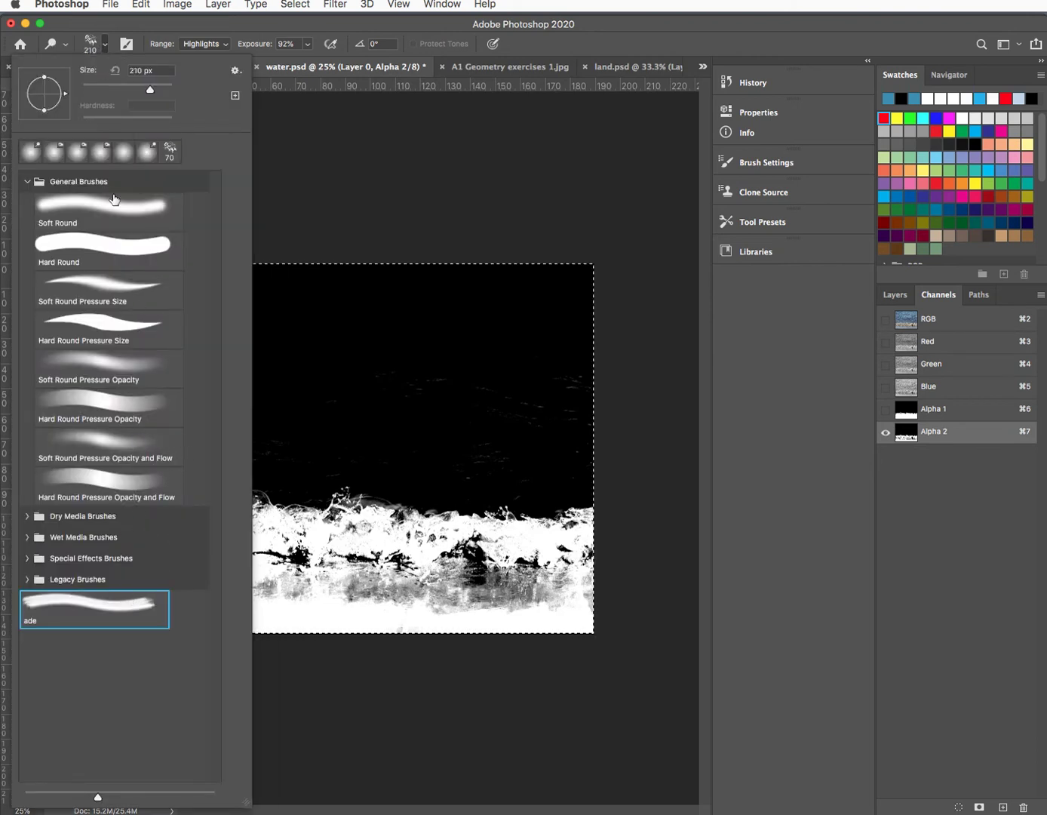
left_click(91, 44)
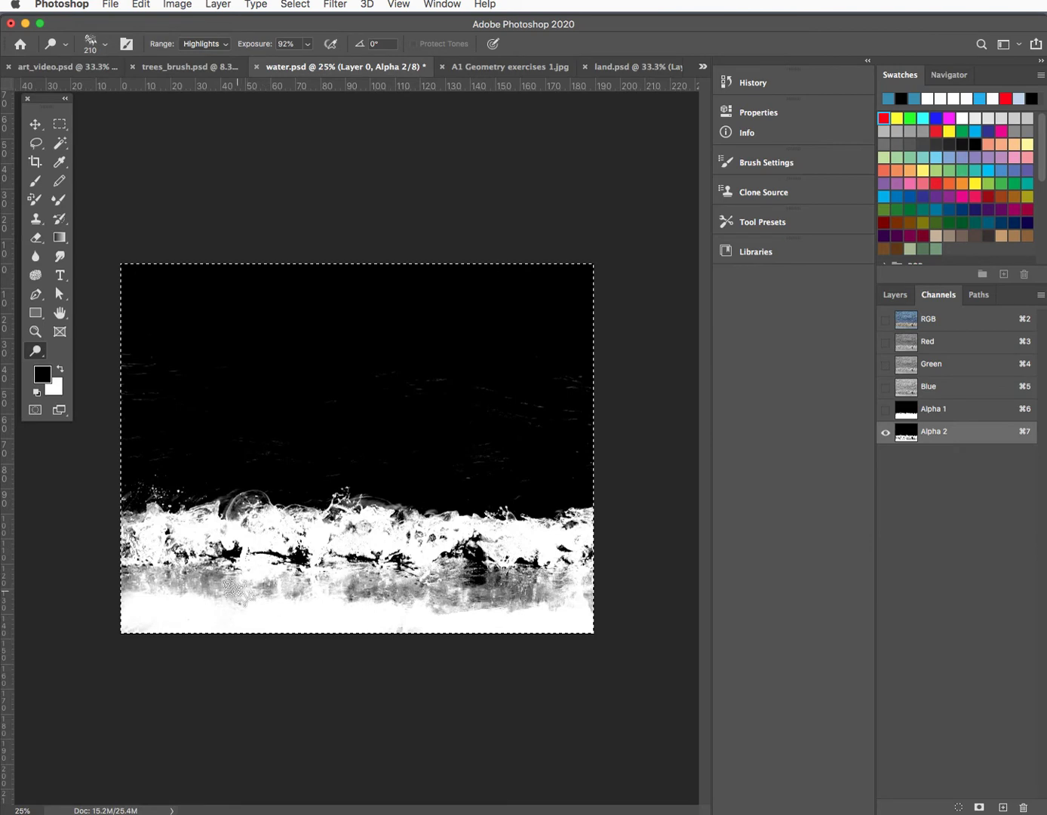
key("x")
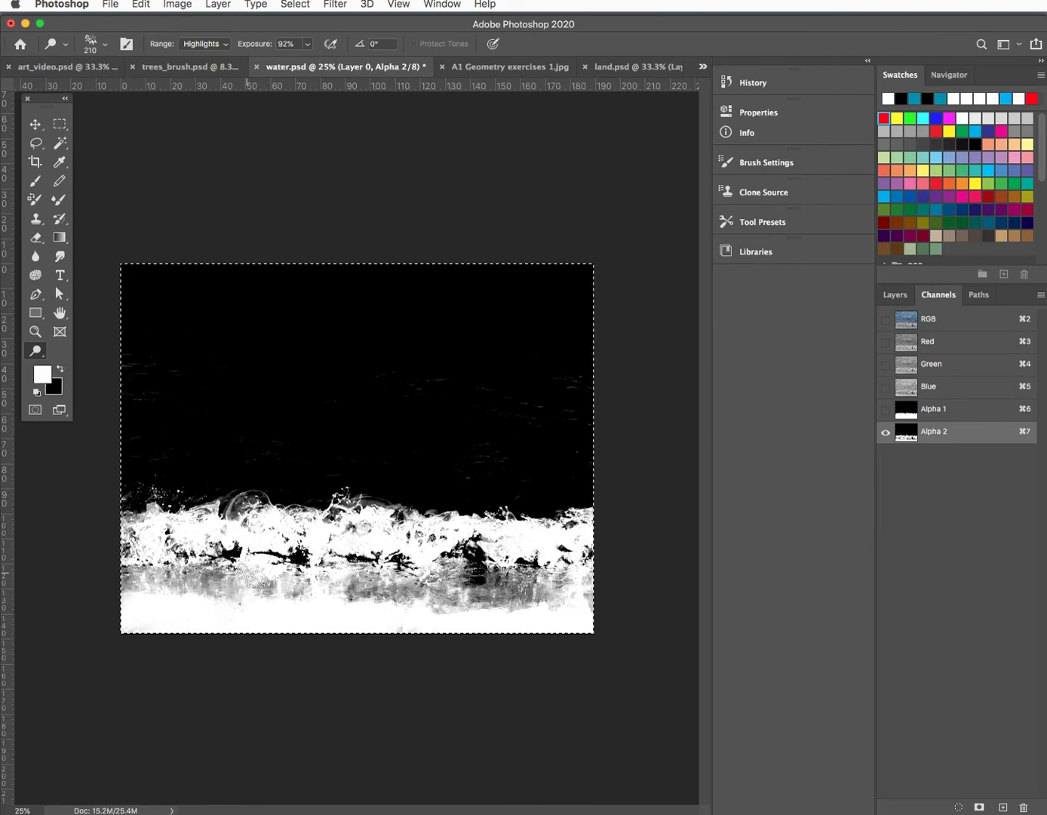
mouse_move(236, 584)
left_mouse_down()
mouse_move(246, 557)
mouse_move(179, 580)
mouse_move(188, 590)
mouse_move(140, 596)
mouse_move(136, 571)
left_mouse_up()
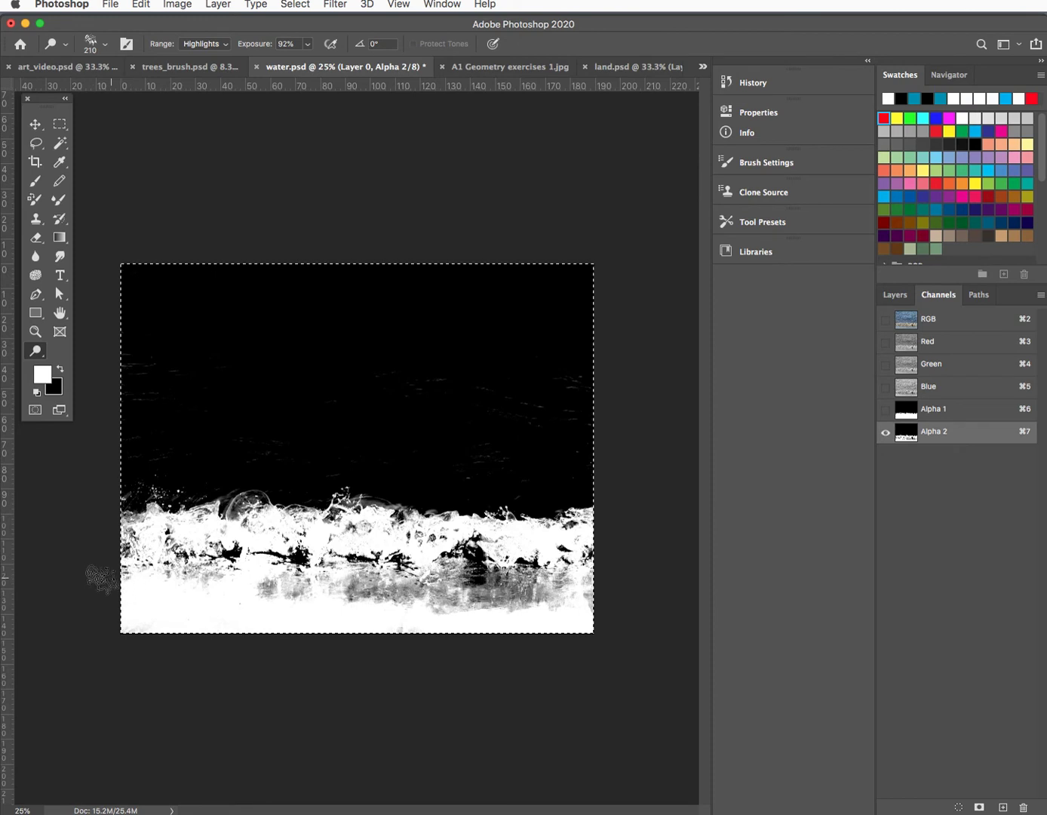
mouse_move(200, 581)
left_mouse_down()
mouse_move(328, 589)
mouse_move(282, 599)
mouse_move(294, 593)
mouse_move(258, 586)
mouse_move(468, 603)
left_mouse_up()
Dodge the leftover grey patches below the wave with the Hard Round brush at 210 px
left_click(93, 45)
left_click(114, 247)
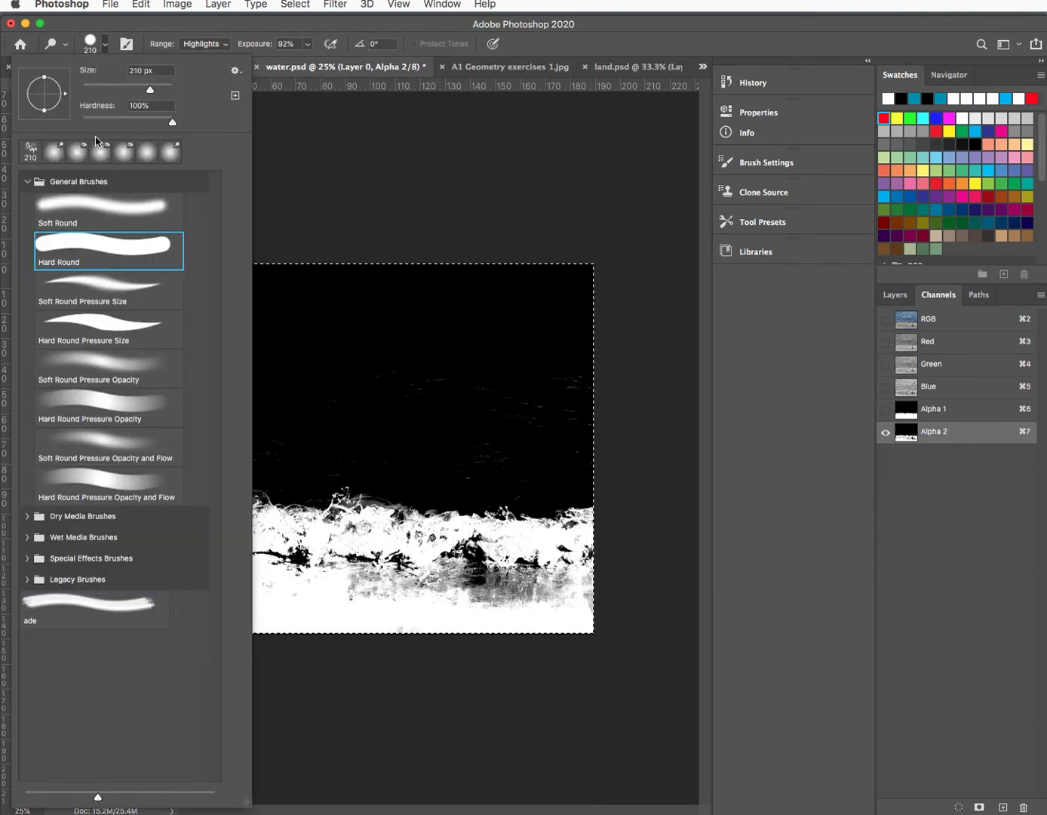
left_click(93, 47)
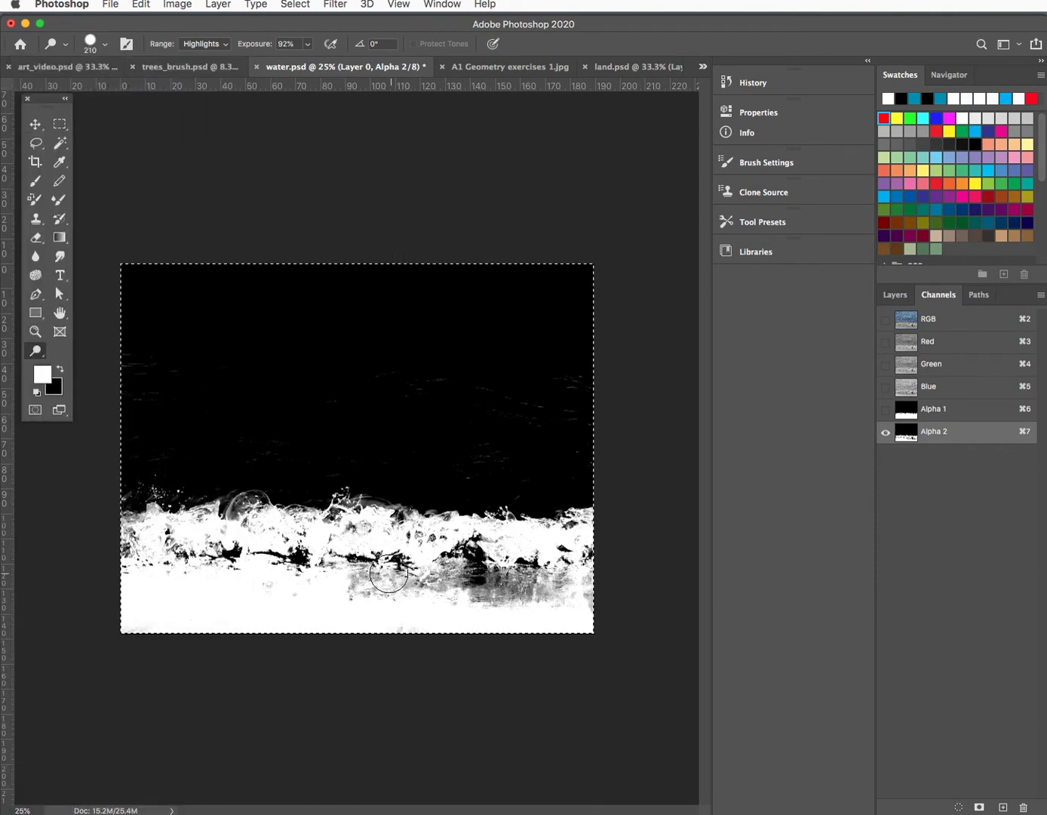
mouse_move(357, 622)
left_mouse_down()
mouse_move(561, 601)
mouse_move(584, 575)
mouse_move(579, 552)
mouse_move(484, 597)
mouse_move(357, 490)
left_mouse_up()
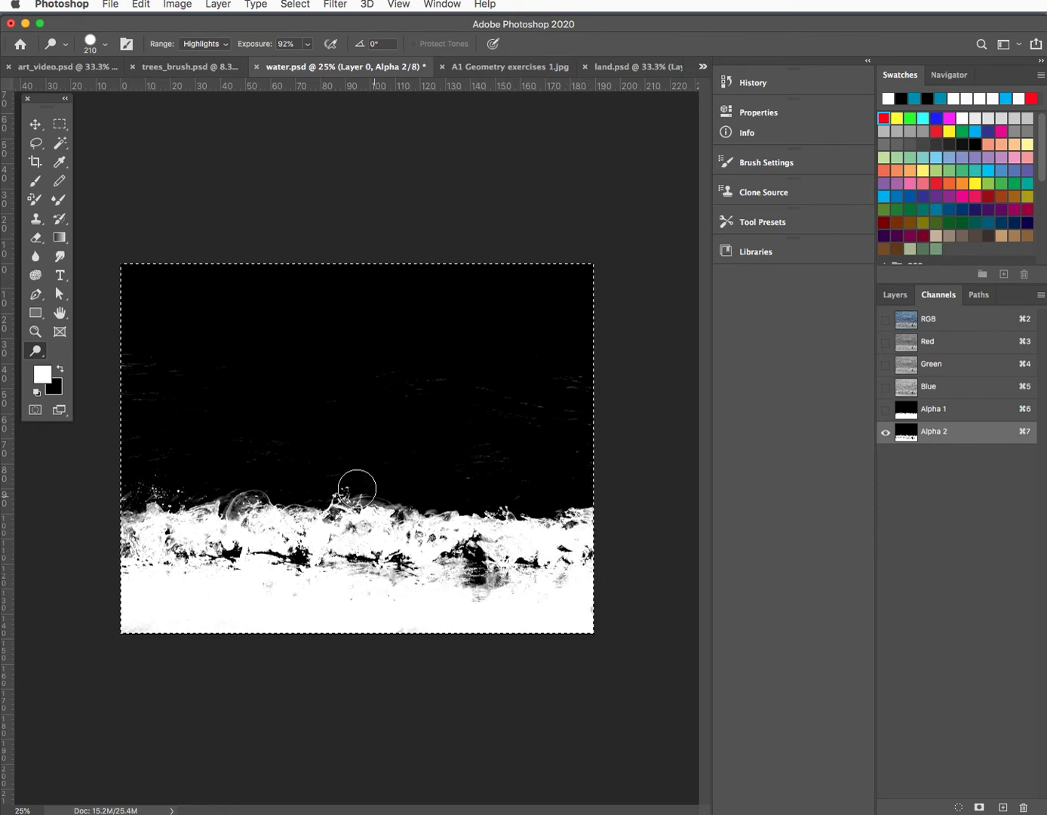
Paint the remaining dark patches in the wave and sand white with the Brush tool, reducing it to 250 px, and deselect
left_click(33, 187)
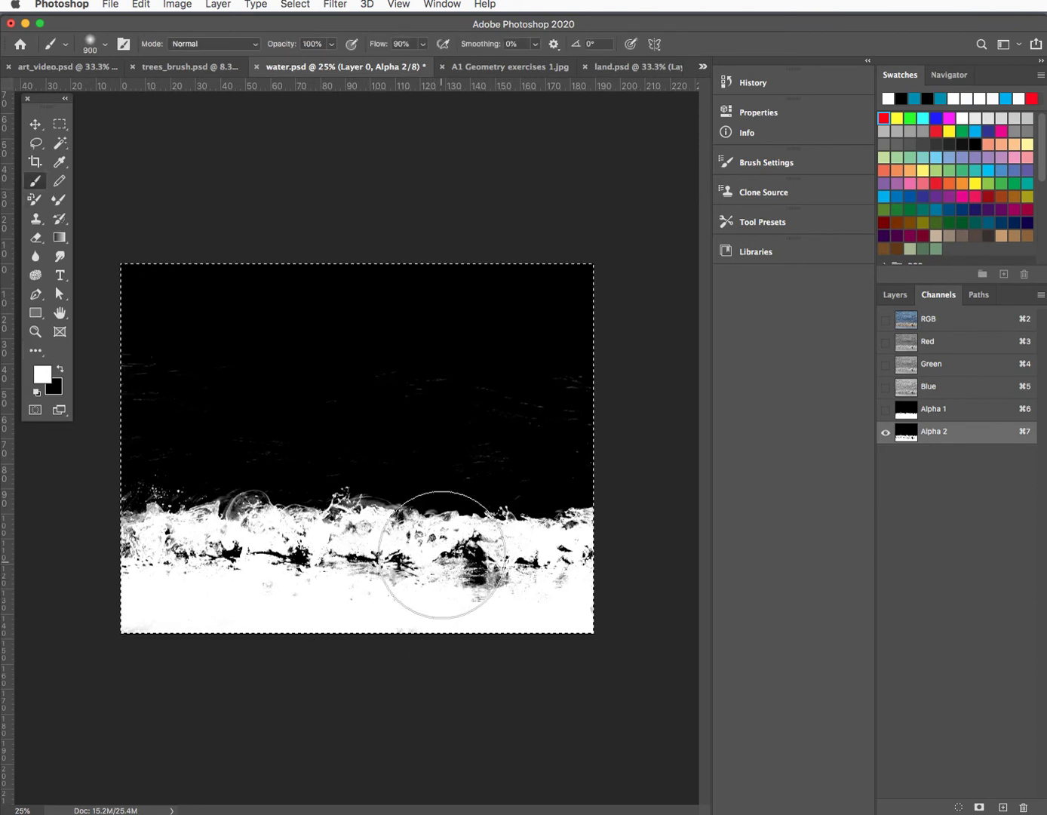
key("bracketleft")
key("bracketleft")
key("bracketleft")
key("bracketleft")
key("bracketleft")
mouse_move(490, 581)
left_mouse_down()
mouse_move(574, 577)
mouse_move(586, 555)
mouse_move(553, 568)
mouse_move(565, 564)
mouse_move(494, 560)
mouse_move(504, 557)
mouse_move(473, 552)
mouse_move(478, 545)
mouse_move(424, 570)
mouse_move(455, 546)
mouse_move(436, 544)
mouse_move(412, 548)
mouse_move(389, 581)
mouse_move(356, 570)
mouse_move(358, 539)
mouse_move(347, 545)
mouse_move(343, 565)
mouse_move(405, 541)
mouse_move(297, 574)
mouse_move(309, 580)
mouse_move(298, 575)
mouse_move(305, 544)
mouse_move(221, 563)
mouse_move(215, 551)
mouse_move(135, 544)
mouse_move(145, 575)
mouse_move(131, 550)
left_mouse_up()
key("bracketleft")
key("bracketleft")
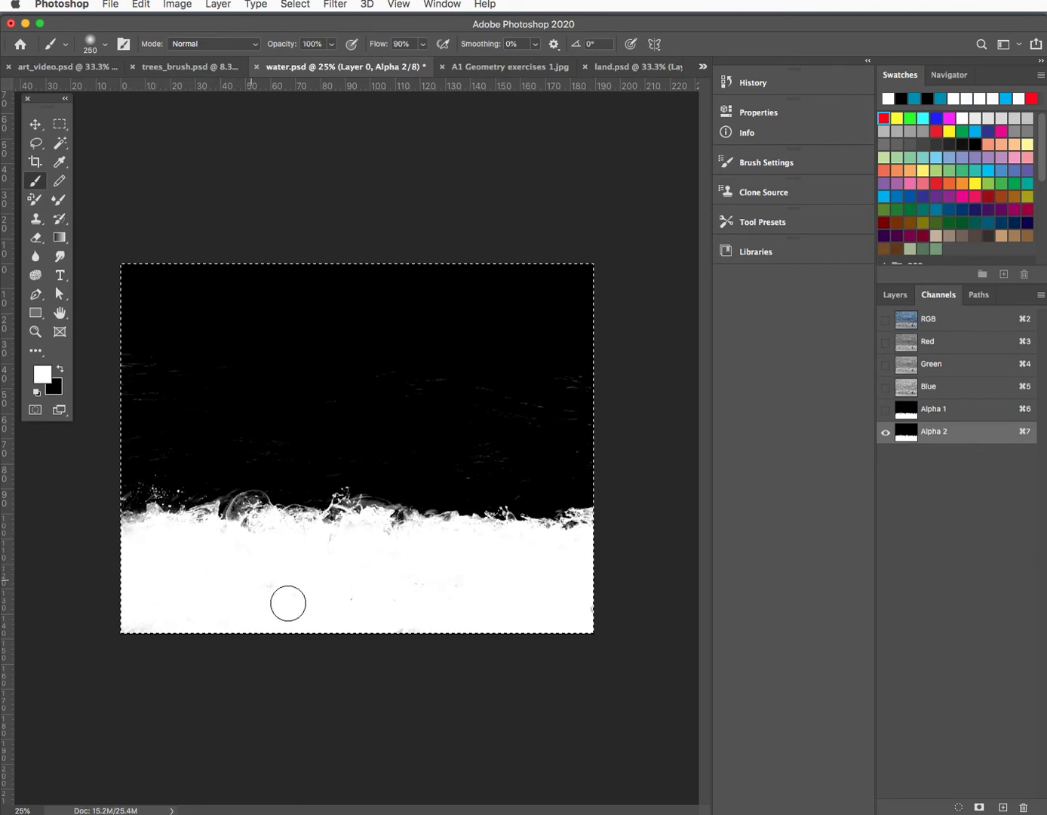
key("super+d")
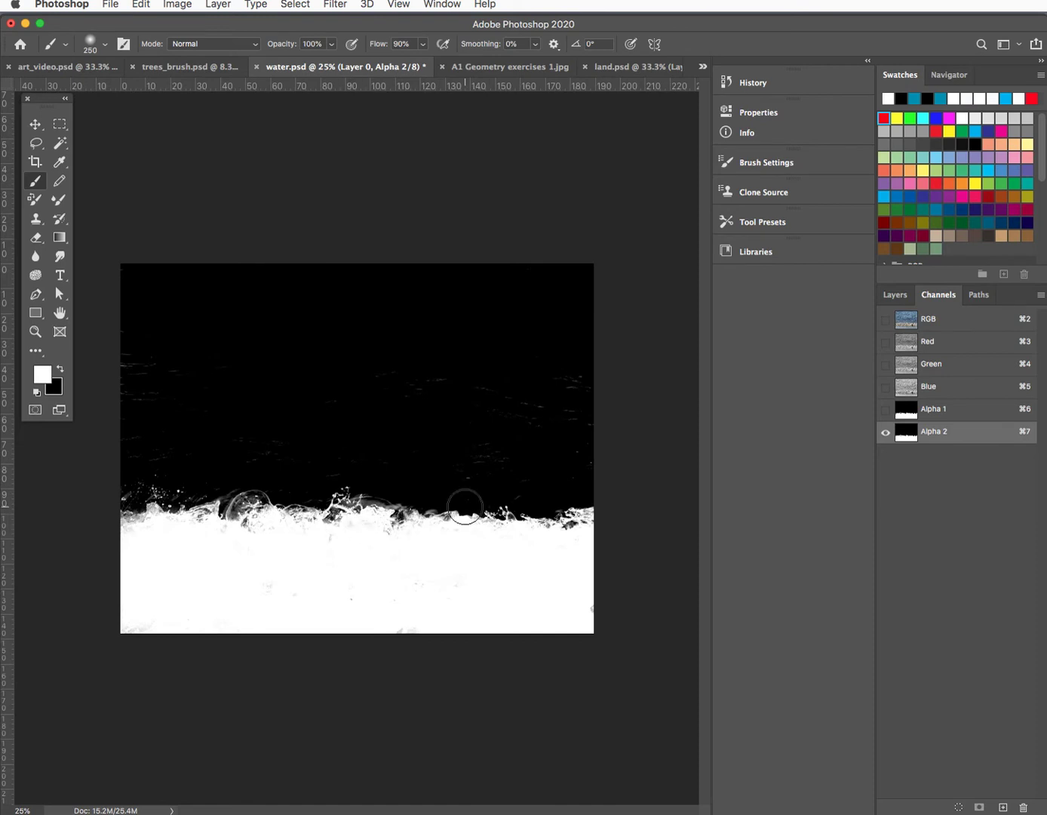
Load the Alpha 2 channel as a selection and apply it to Layer 0 as a layer mask
left_click(958, 807)
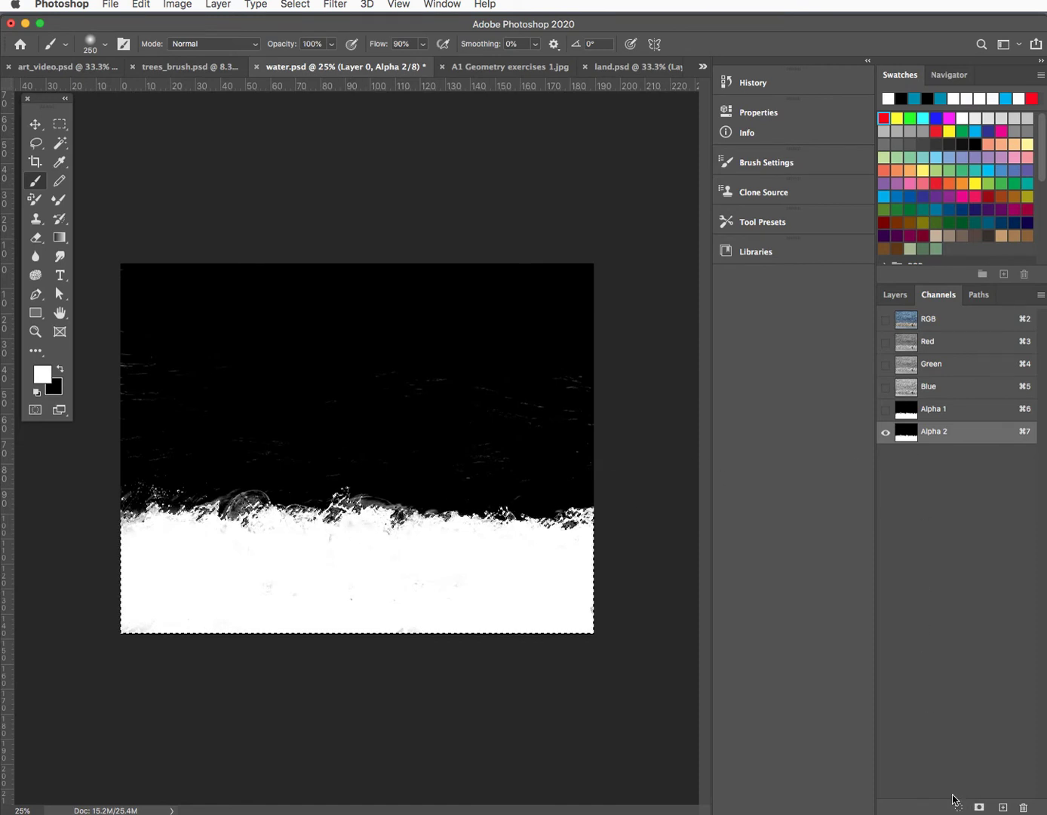
left_click(895, 296)
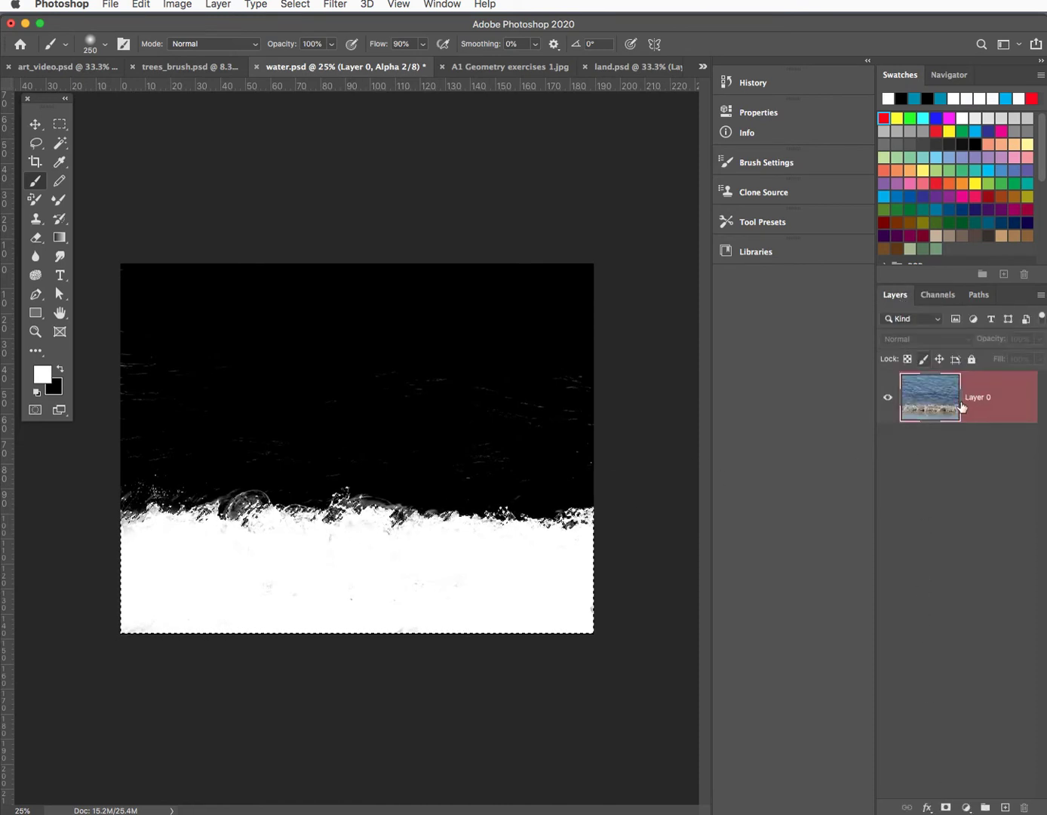
left_click(928, 397)
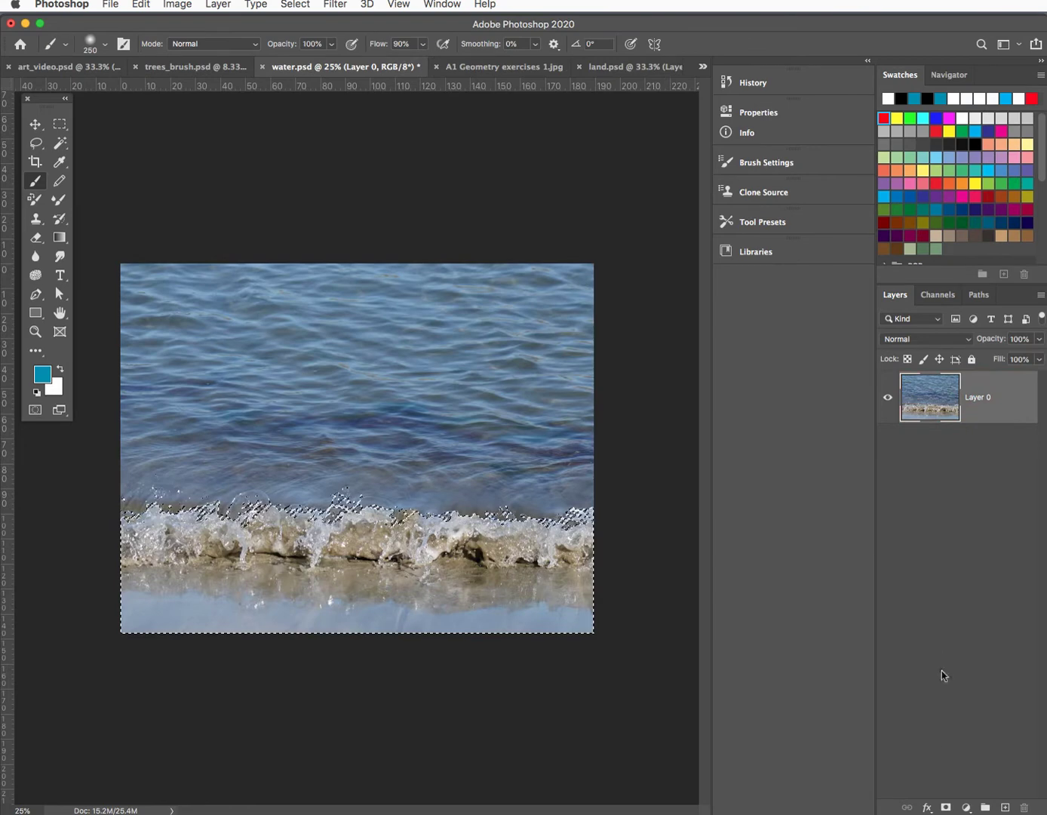
left_click(946, 807)
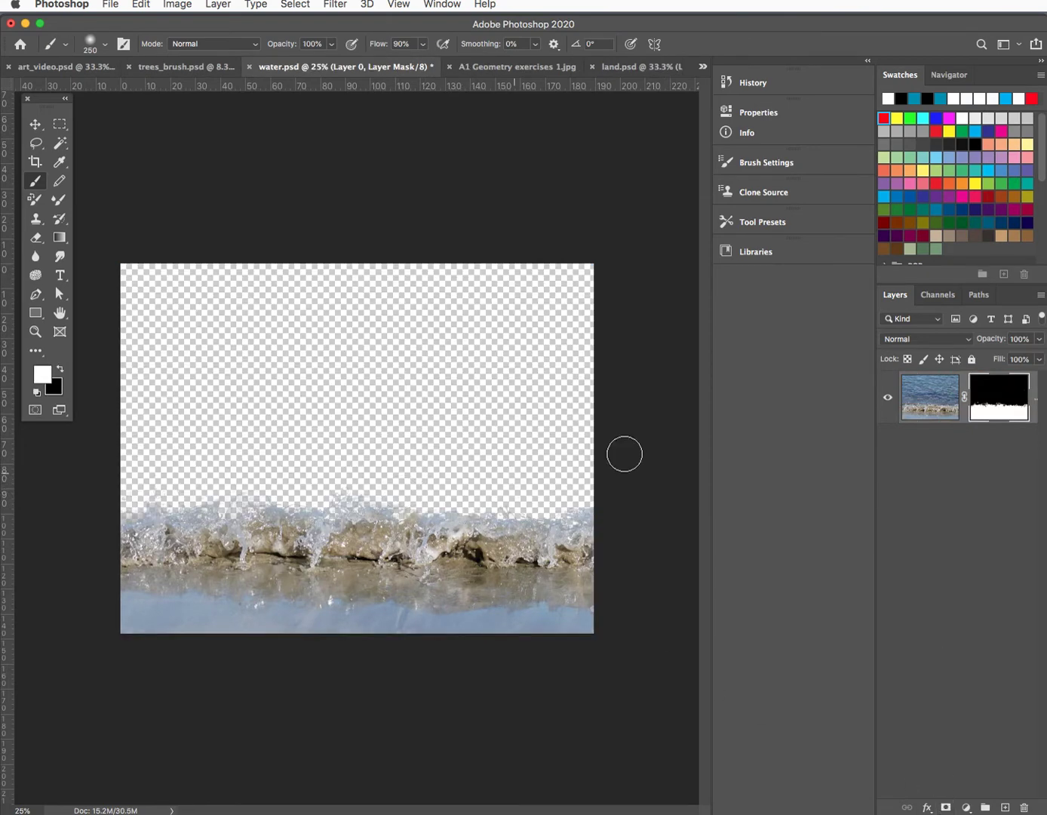
left_click(1007, 808)
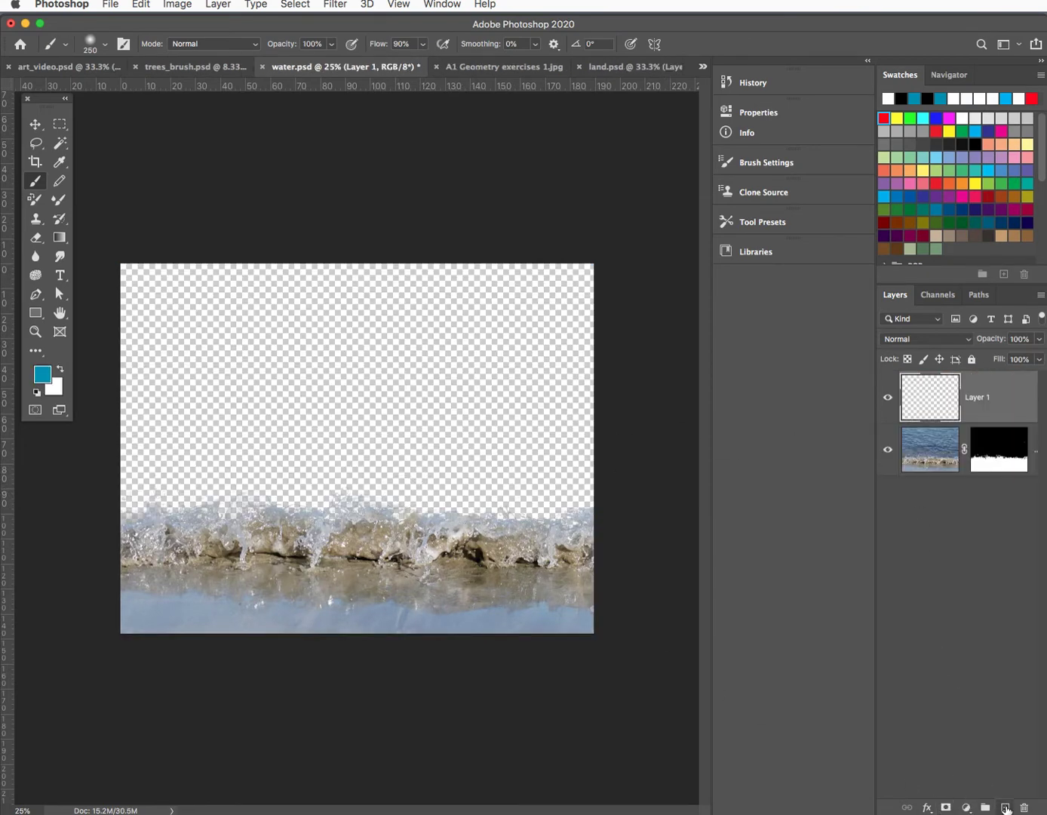
left_click(1006, 808)
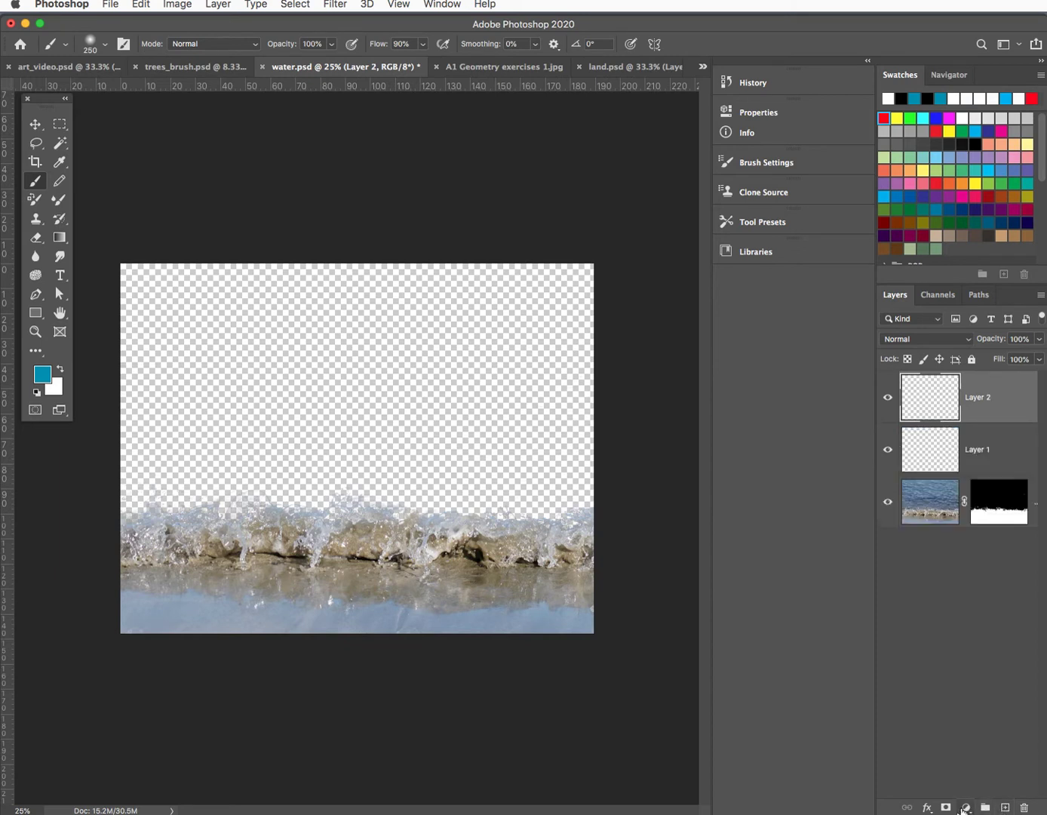
left_click(1025, 808)
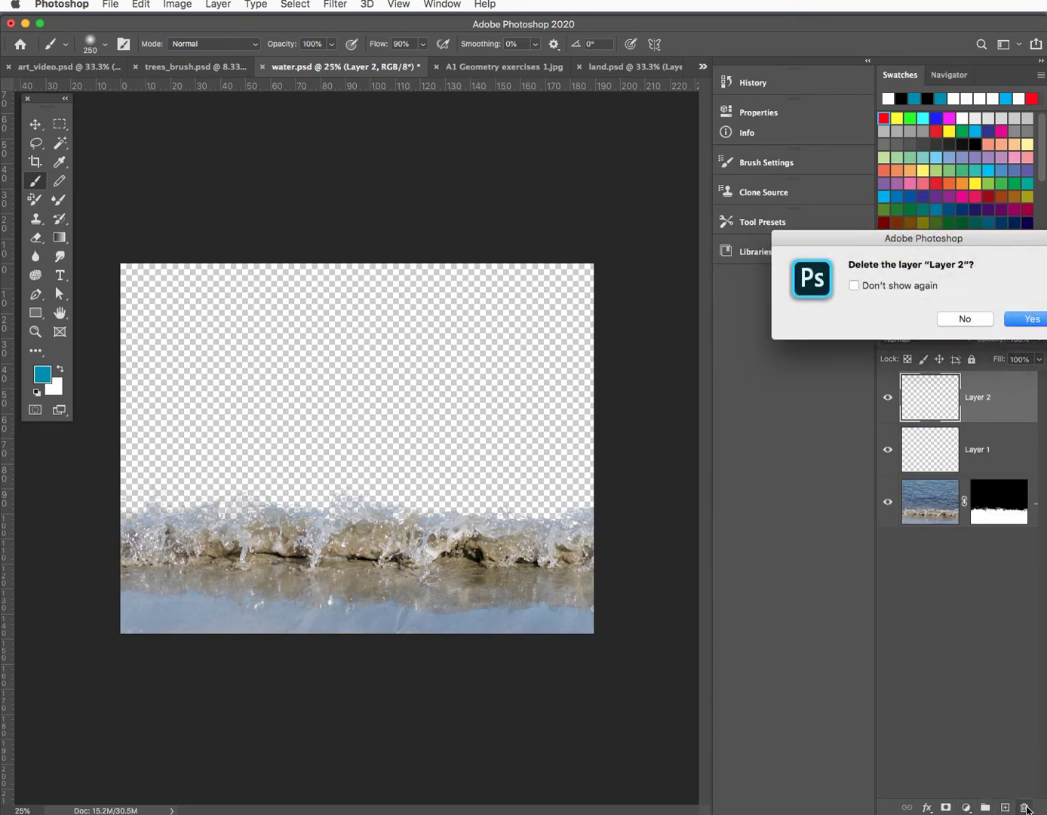
key("Return")
left_click(1025, 810)
key("Return")
Add a Solid Color fill layer in near-white fdfefe and place it beneath the masked wave layer
left_click(966, 807)
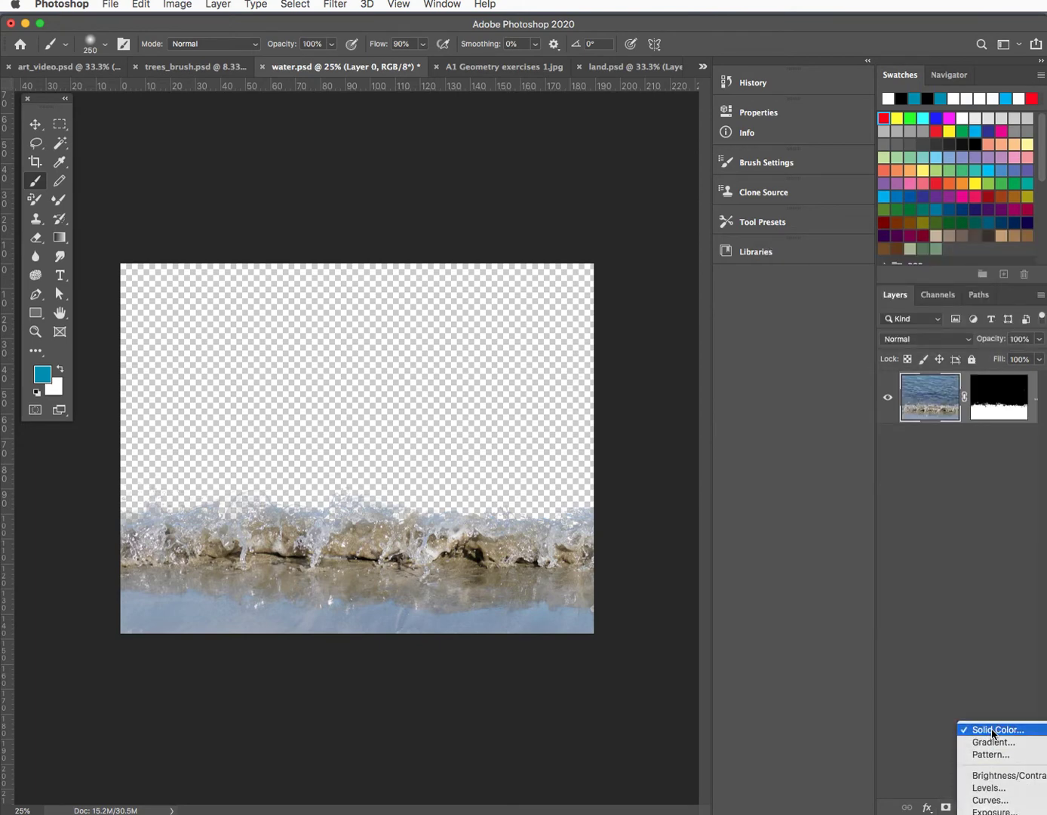
left_click(993, 730)
left_click(648, 482)
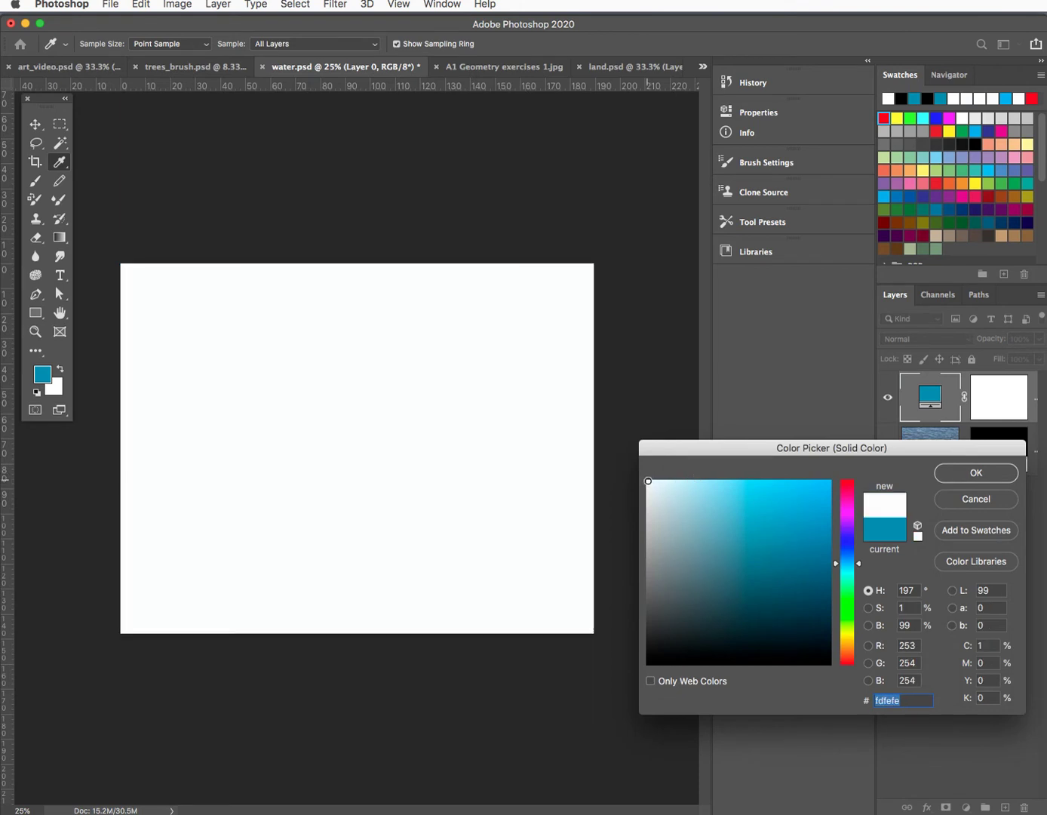
left_click(963, 474)
left_click_drag(930, 397, 926, 477)
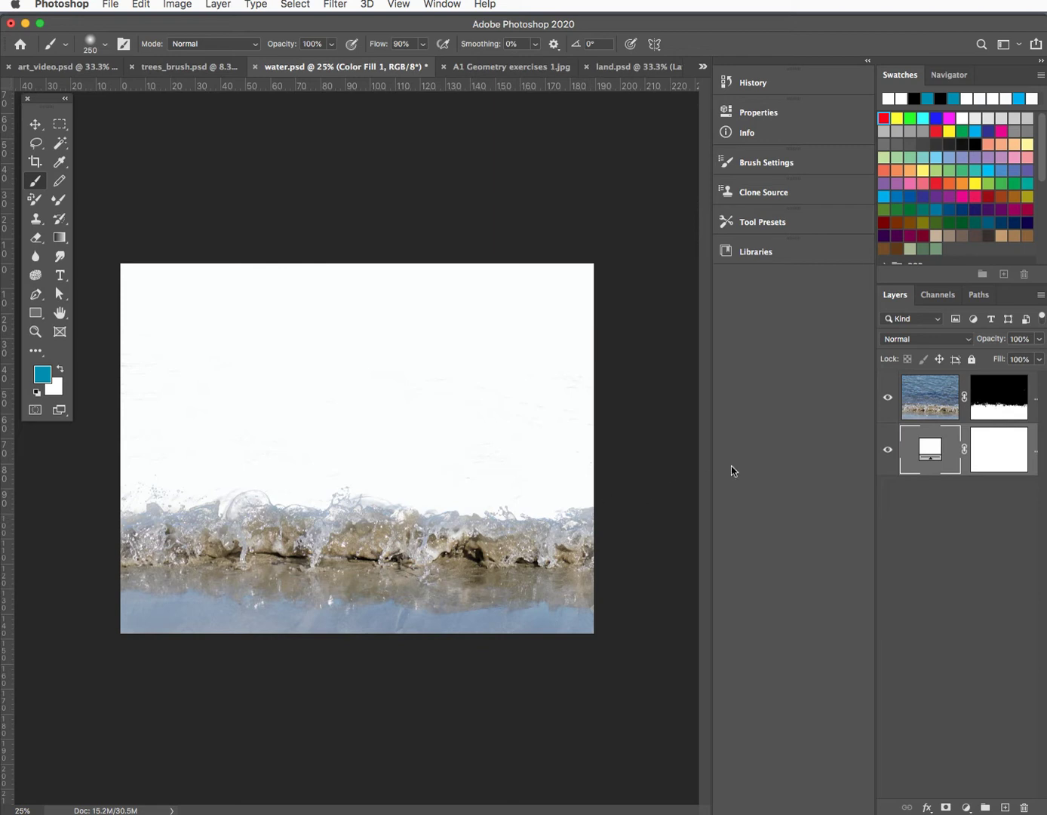
Neutralise the blue tint along Layer 0's wave crest by painting white with the Brush in Color mode
left_click(926, 399)
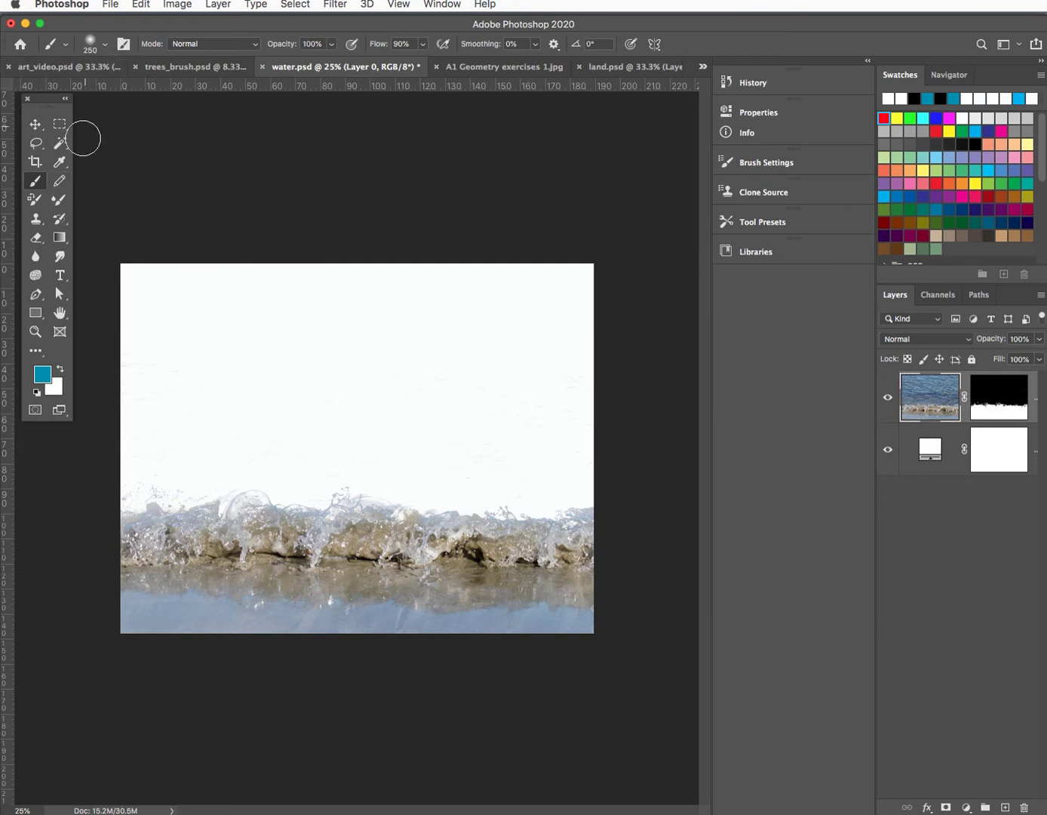
left_click(211, 43)
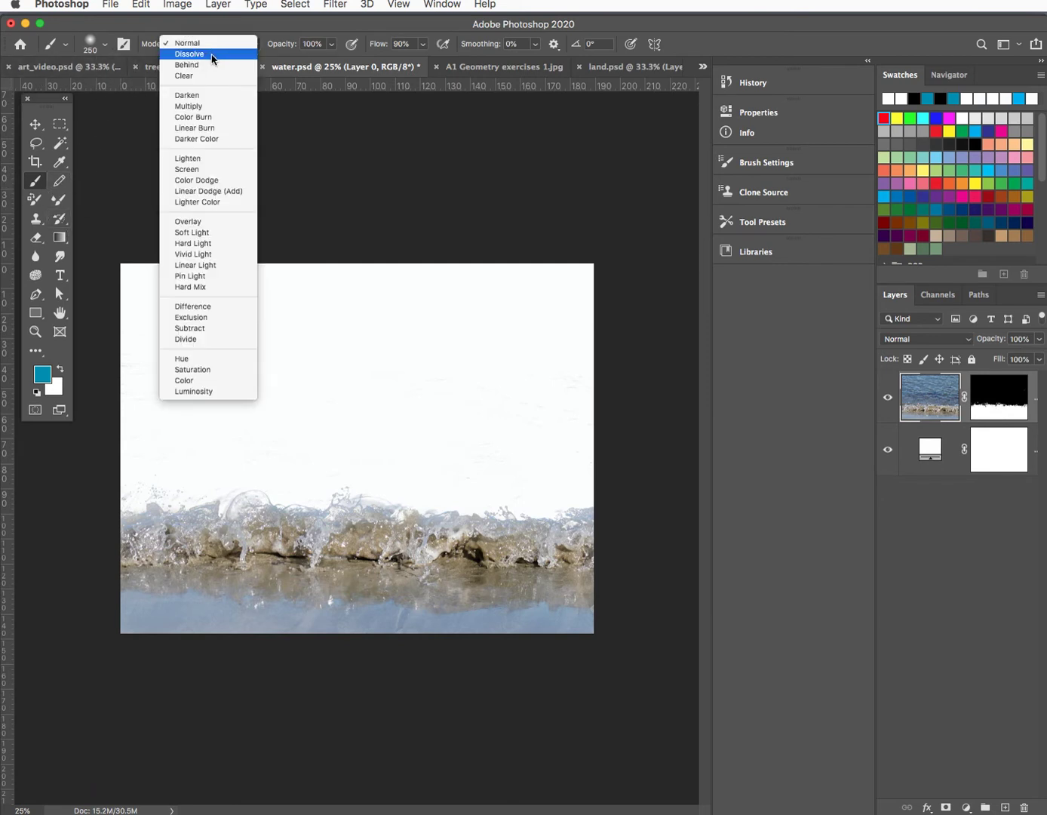
left_click(204, 380)
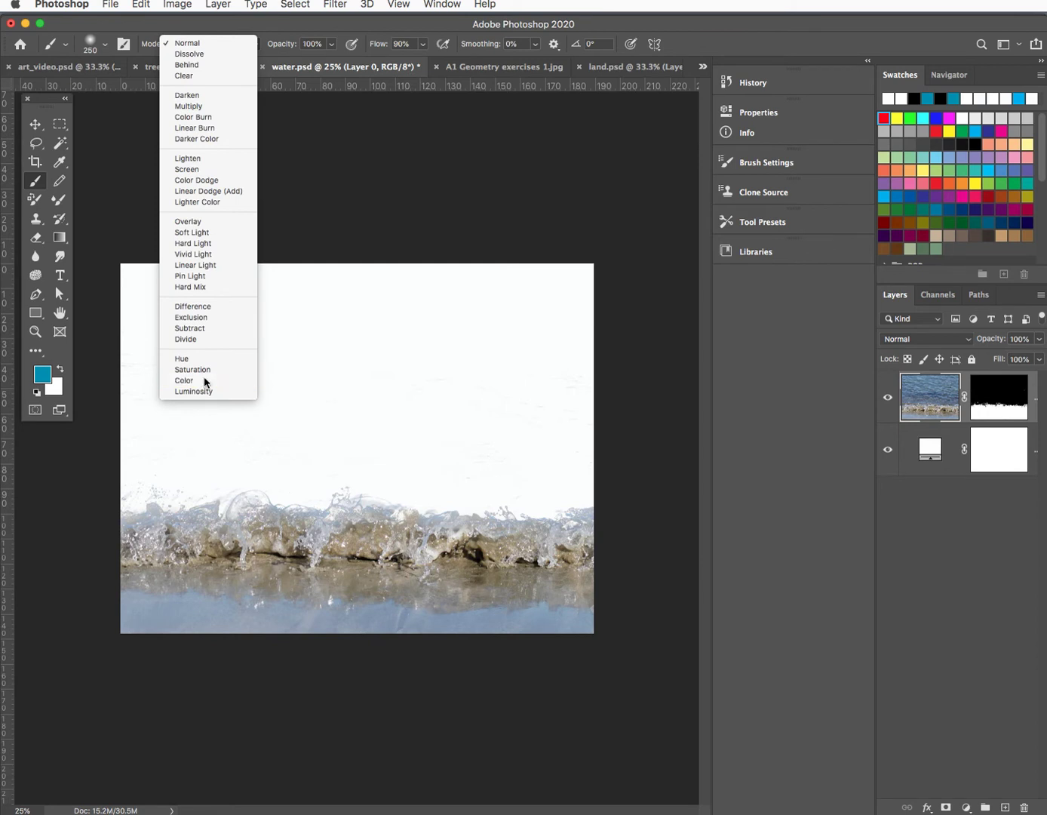
left_click(59, 373)
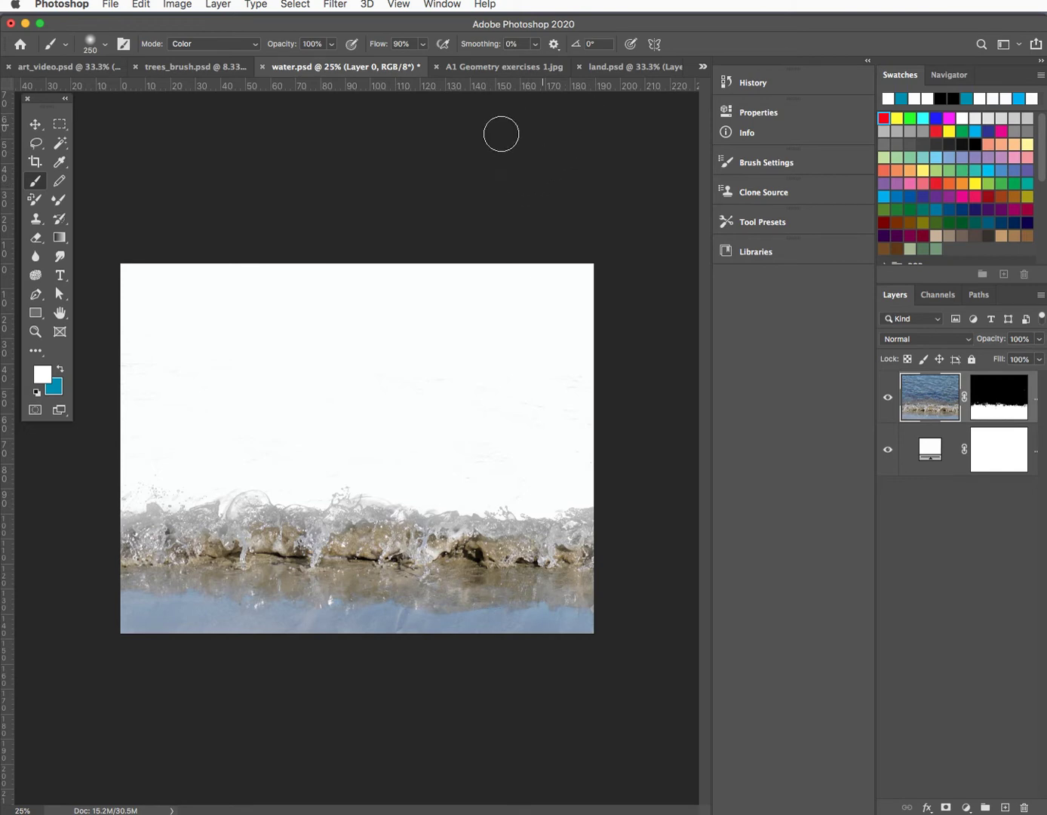
Float the water.psd document and copy its masked wave layer into land.psd with the Move tool
left_click_drag(295, 71, 773, 215)
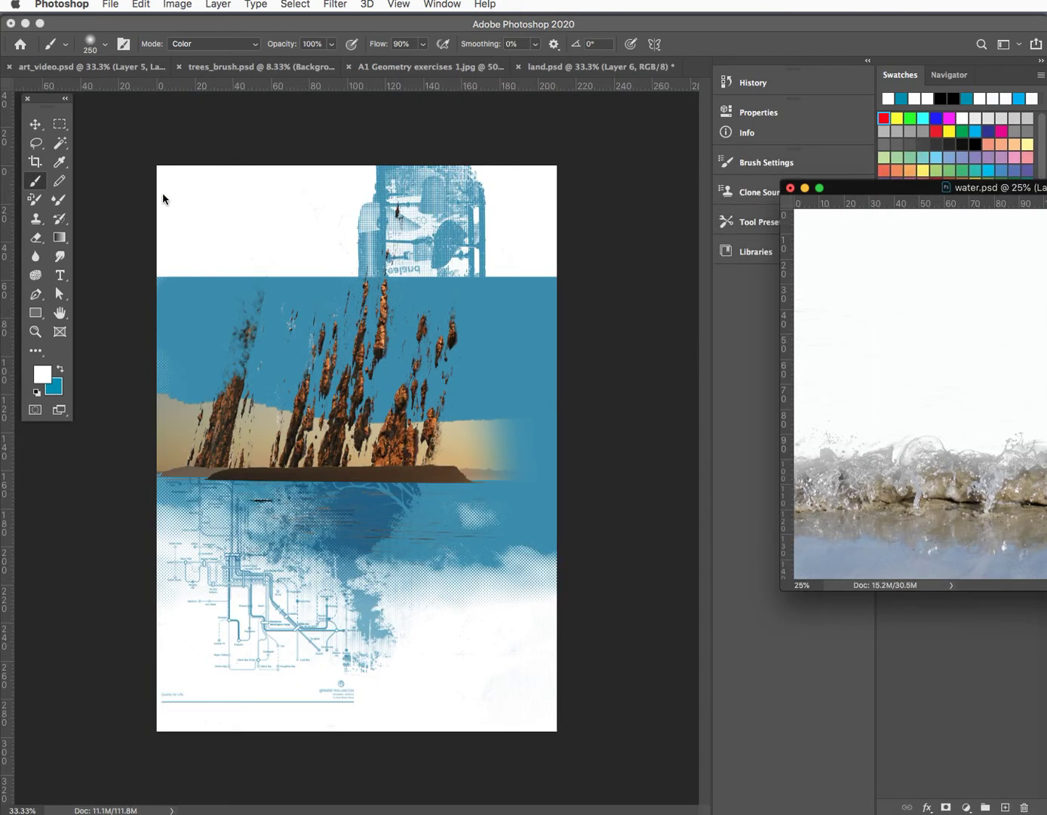
left_click(33, 129)
left_click_drag(821, 190, 895, 231)
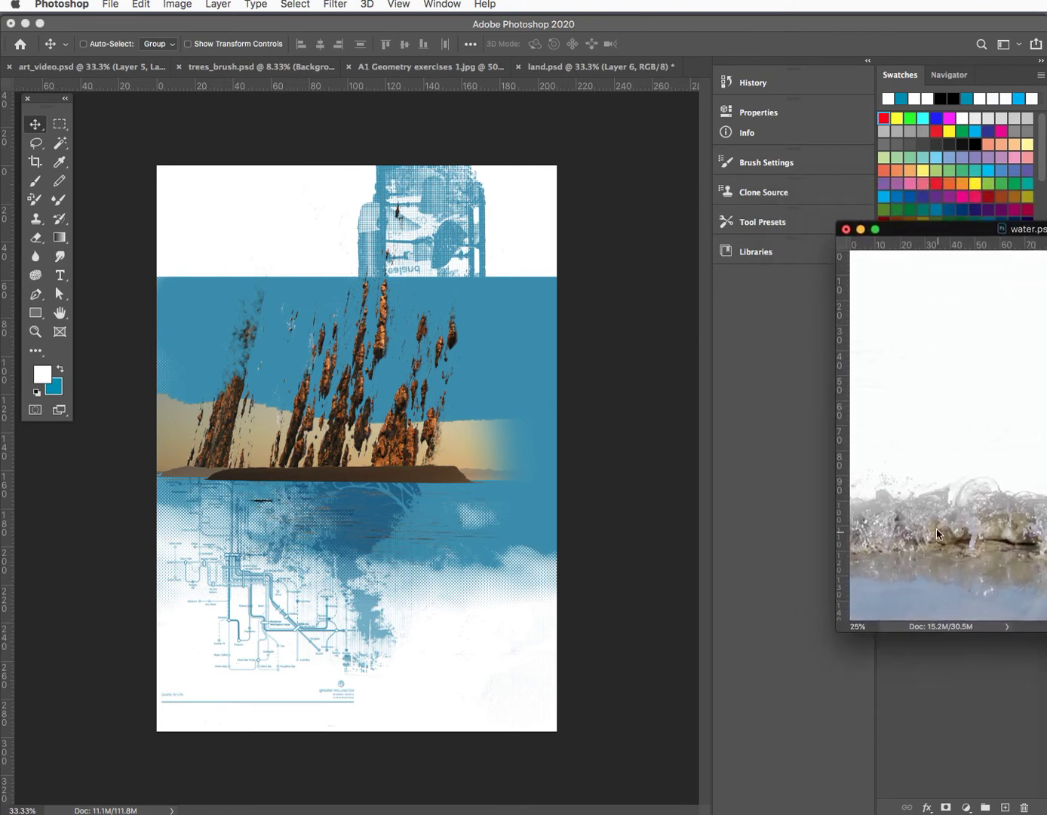
left_click_drag(423, 469, 434, 490)
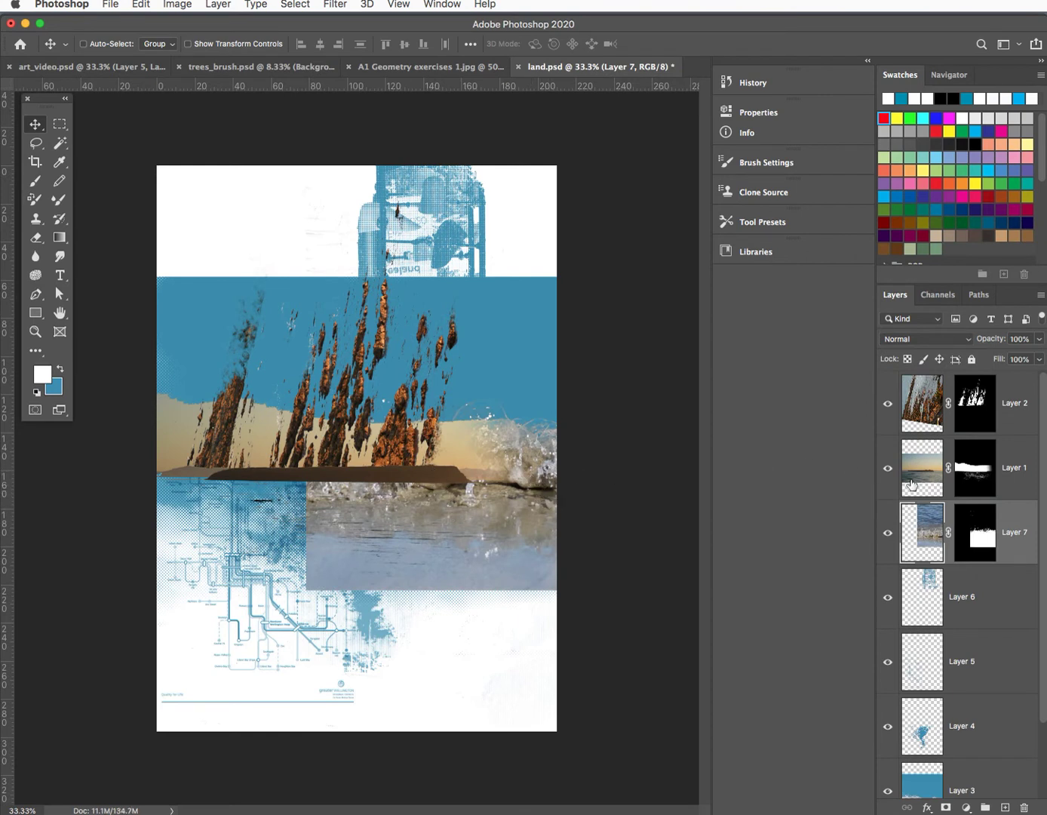
Bring Layer 7 to the top of the layer stack and position the wave across the poster's full width, over the rocks
left_click_drag(925, 522, 929, 374)
left_click_drag(934, 507, 919, 380)
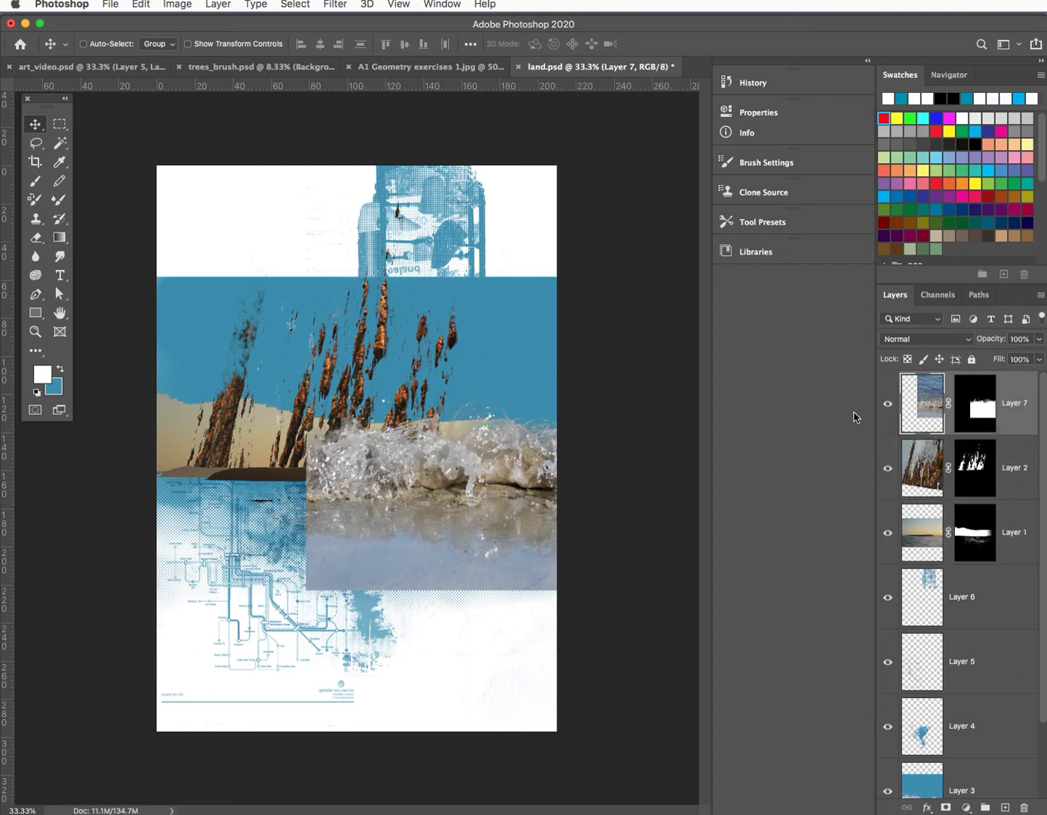
left_click_drag(398, 457, 237, 364)
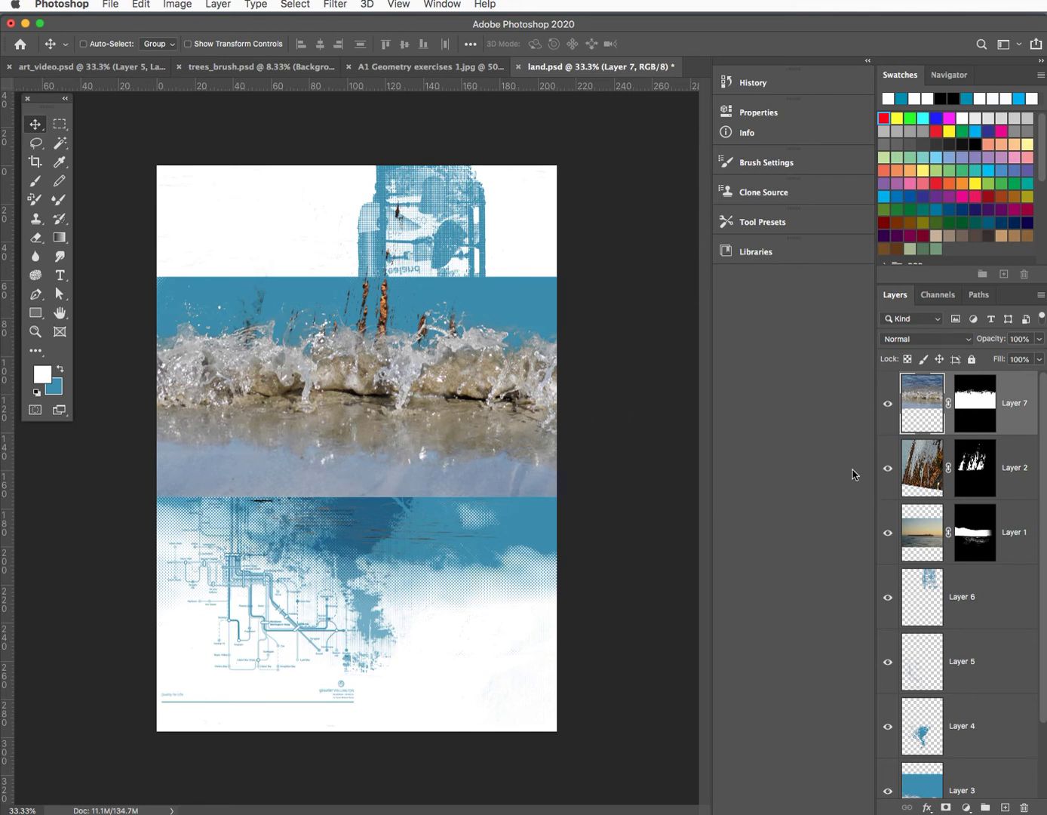
mouse_move(924, 412)
left_mouse_down()
mouse_move(920, 539)
mouse_move(921, 422)
left_mouse_up()
Paint black on Layer 7's mask with the 250 px brush to start hiding the hard lower edge of the shore
left_click(977, 408)
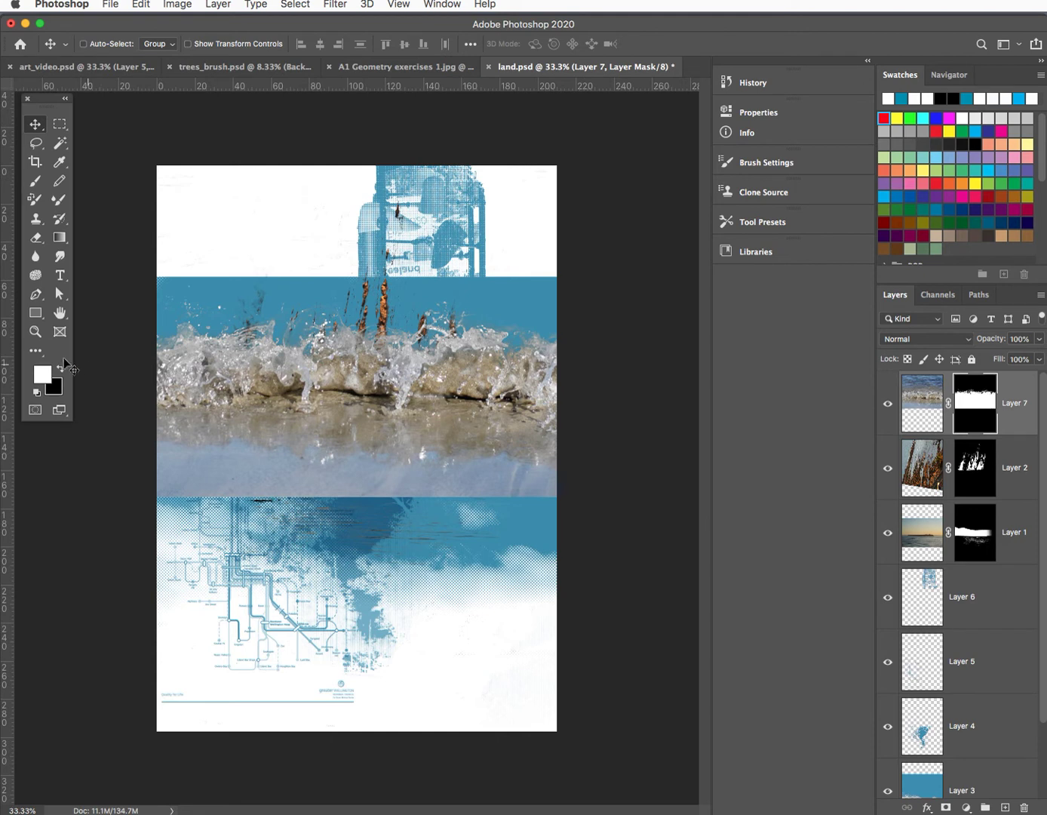
left_click(34, 185)
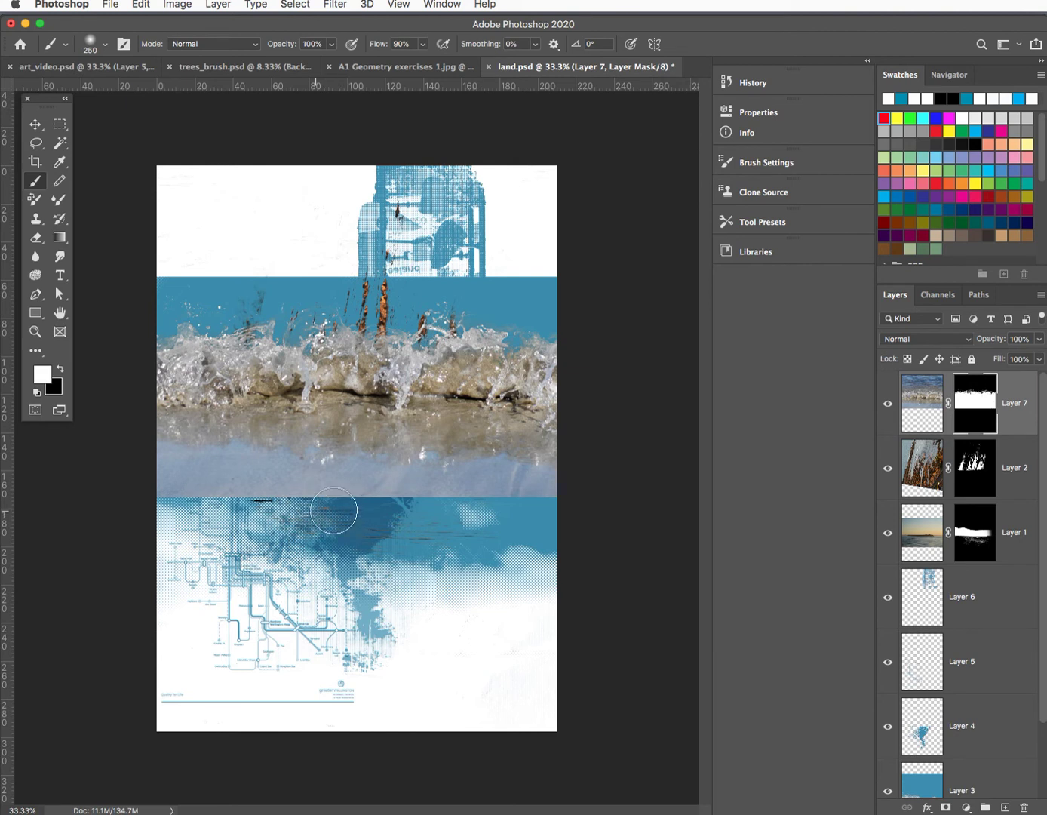
left_click(60, 371)
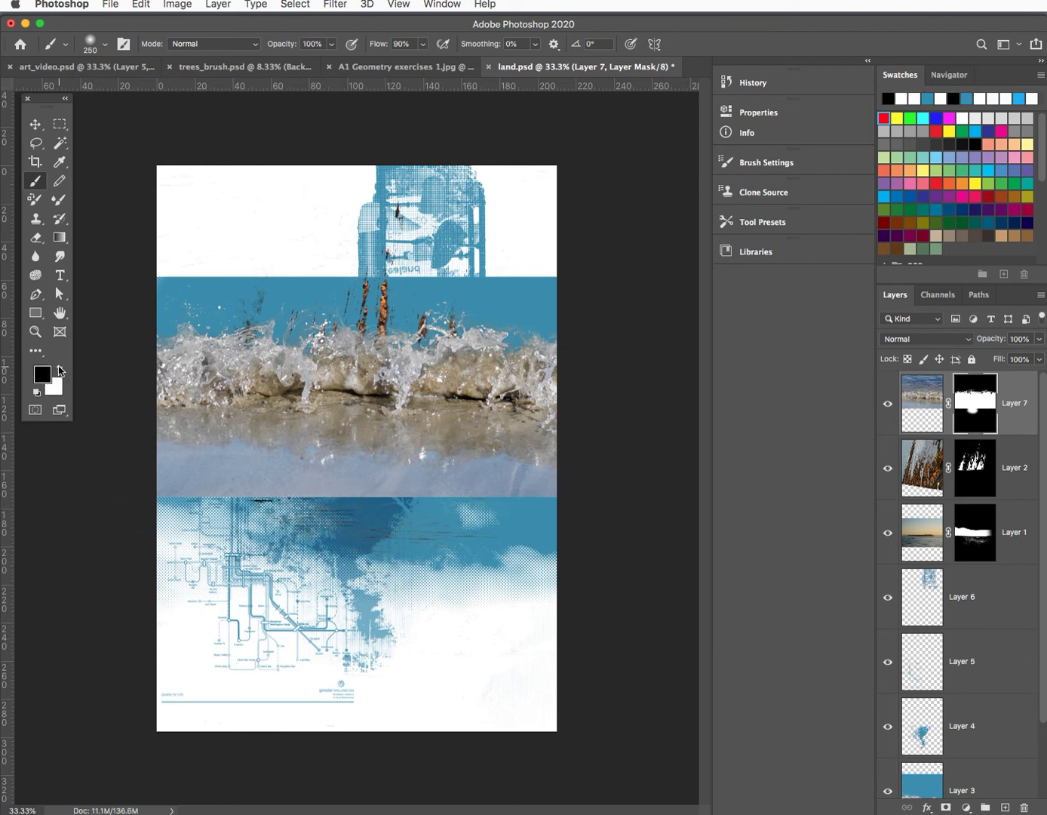
mouse_move(341, 536)
left_mouse_down()
mouse_move(285, 508)
mouse_move(359, 513)
mouse_move(276, 526)
left_mouse_up()
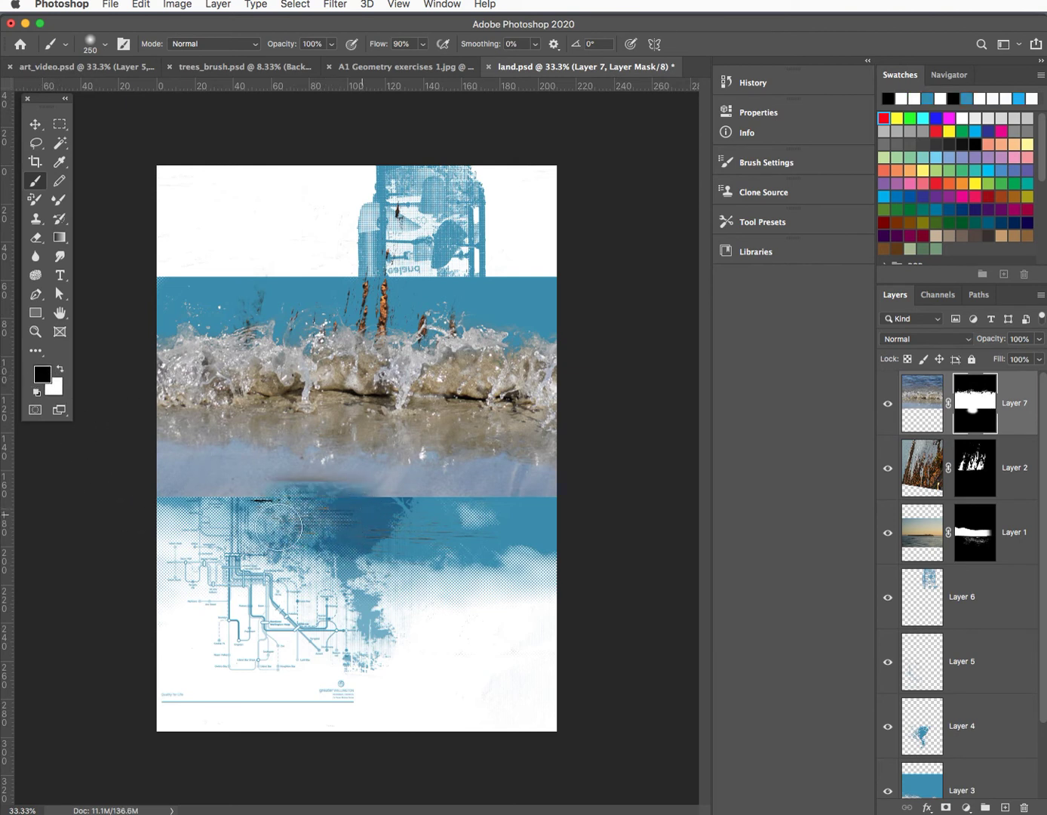
mouse_move(361, 499)
left_mouse_down()
mouse_move(400, 528)
mouse_move(410, 557)
left_mouse_up()
Enlarge the brush to 600 px and mask out the shore below the wave to reveal the island and sunset
key("bracketright")
key("bracketright")
key("bracketright")
key("bracketright")
key("bracketright")
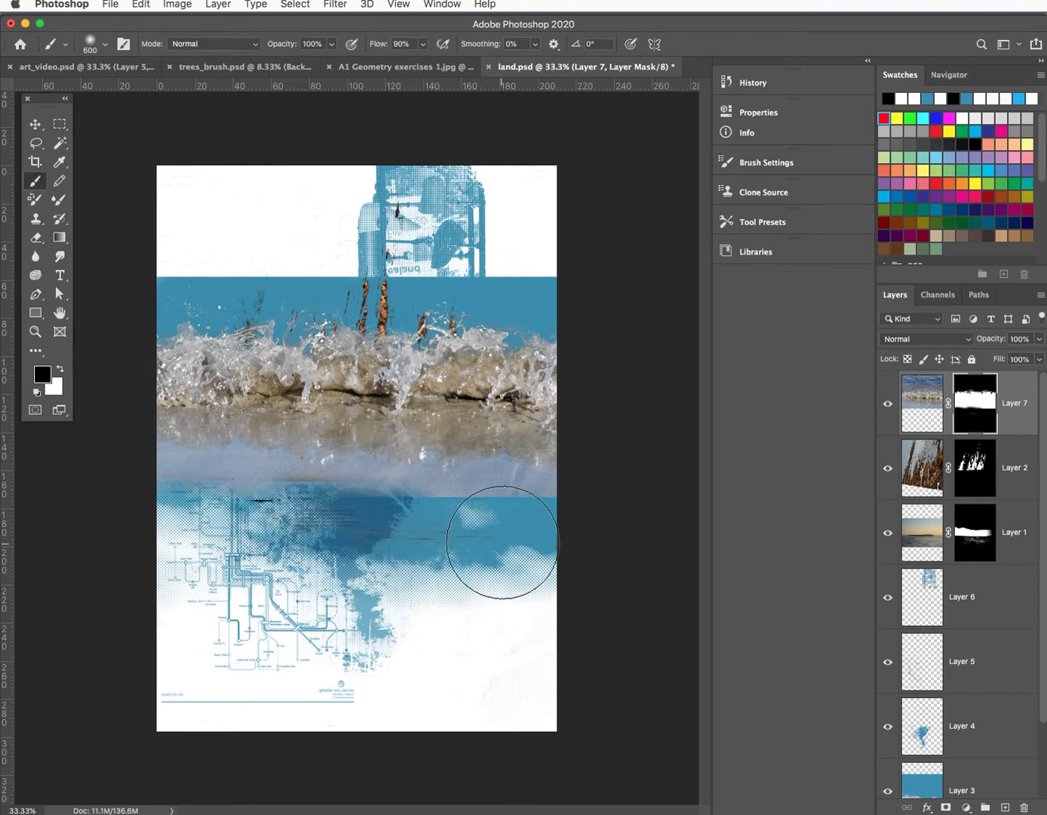
mouse_move(523, 562)
left_mouse_down()
mouse_move(435, 576)
mouse_move(440, 560)
mouse_move(491, 533)
mouse_move(503, 541)
mouse_move(564, 529)
mouse_move(506, 548)
mouse_move(437, 531)
mouse_move(295, 536)
mouse_move(401, 520)
mouse_move(401, 512)
mouse_move(335, 528)
mouse_move(132, 527)
mouse_move(319, 526)
mouse_move(412, 544)
mouse_move(547, 521)
left_mouse_up()
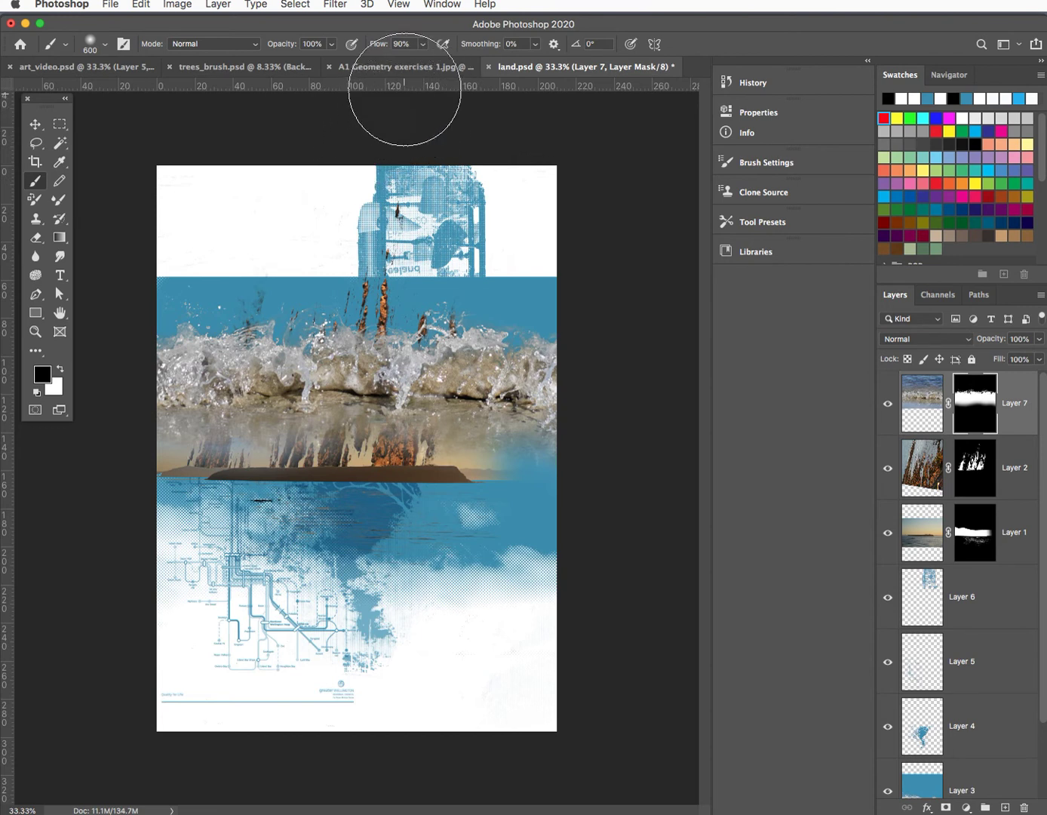
Soften the wave's lower fade on Layer 7's mask with the brush at 18% opacity, and restore the opacity to 100%
left_click(331, 45)
mouse_move(330, 63)
left_mouse_down()
mouse_move(299, 65)
mouse_move(335, 67)
left_mouse_up()
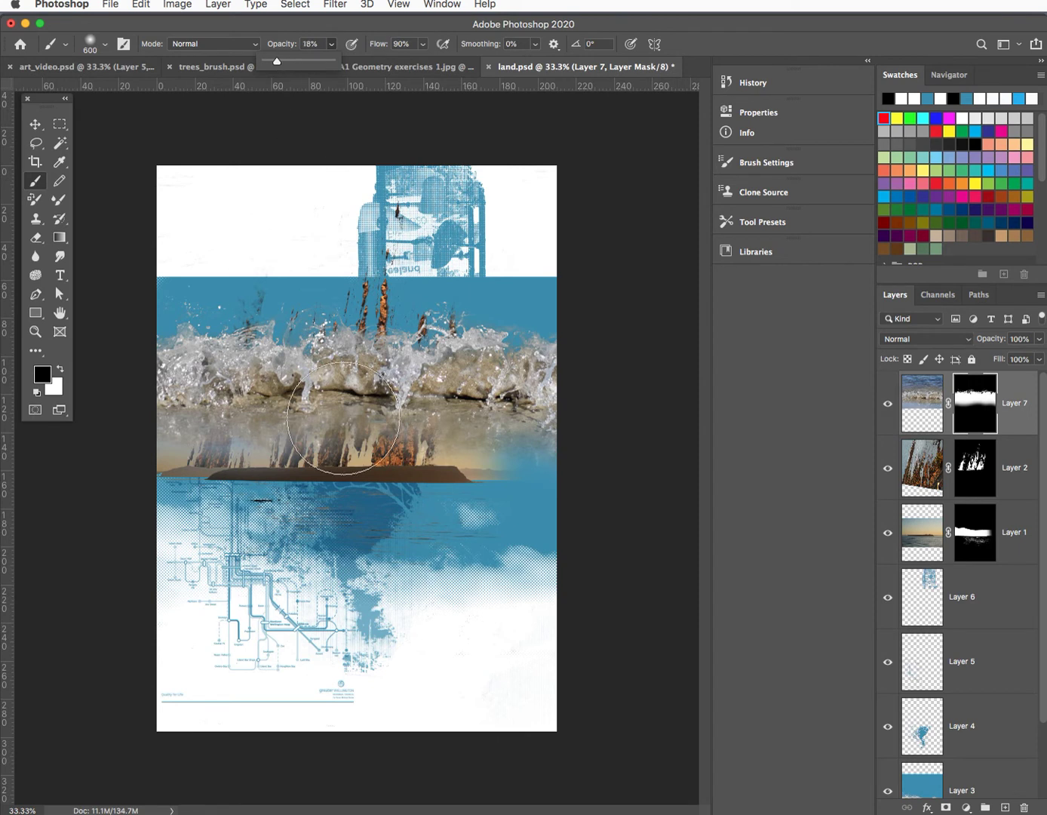
left_click(445, 483)
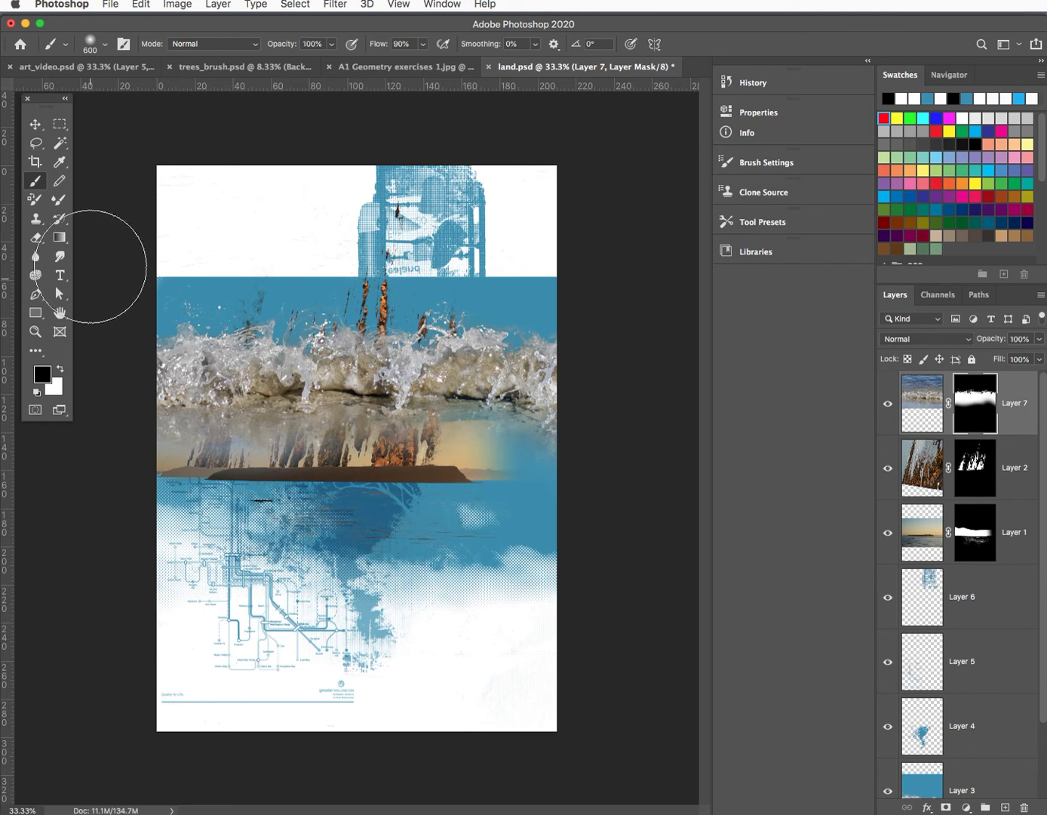
Move the wave slightly down and paint its mask white with a 200 px brush to bring back the sand above the waterline
left_click(35, 123)
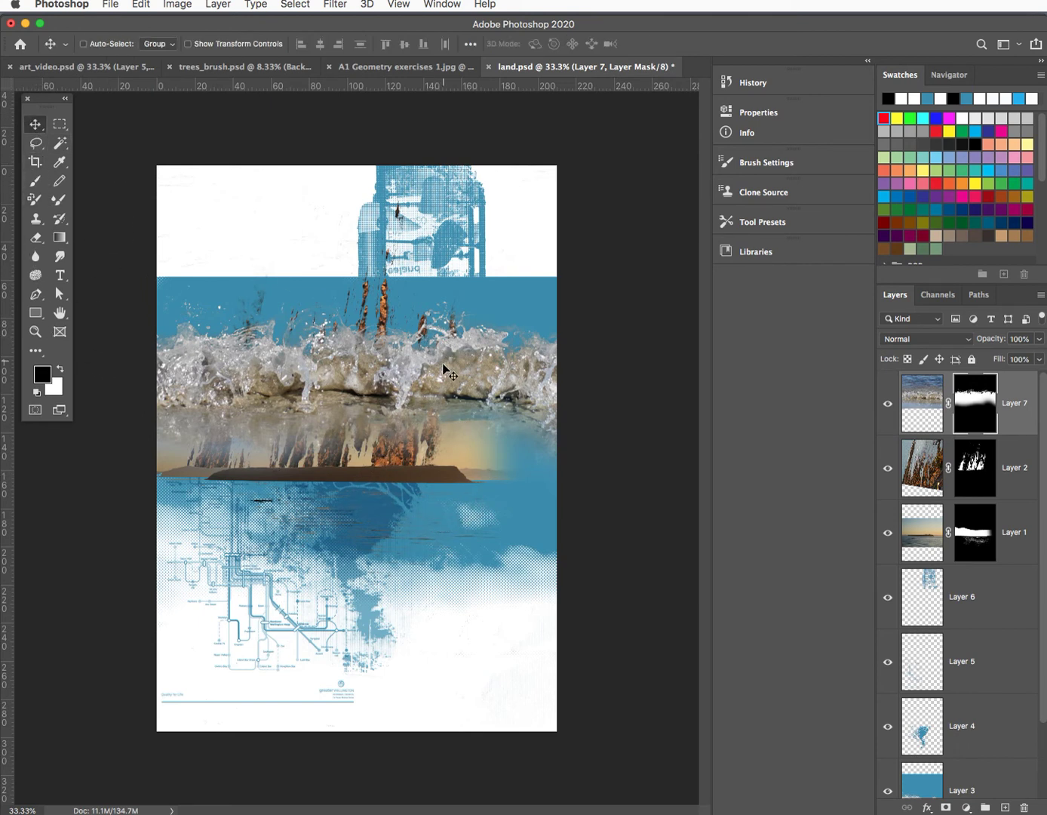
left_click_drag(448, 379, 446, 388)
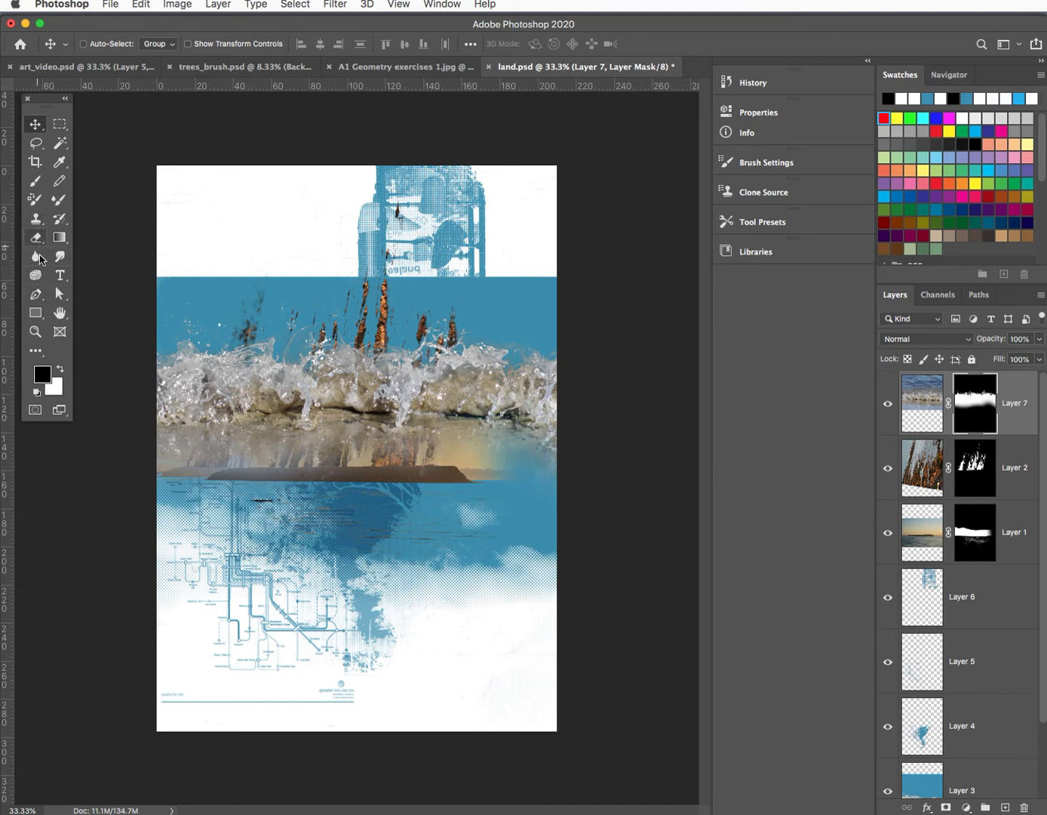
left_click(60, 369)
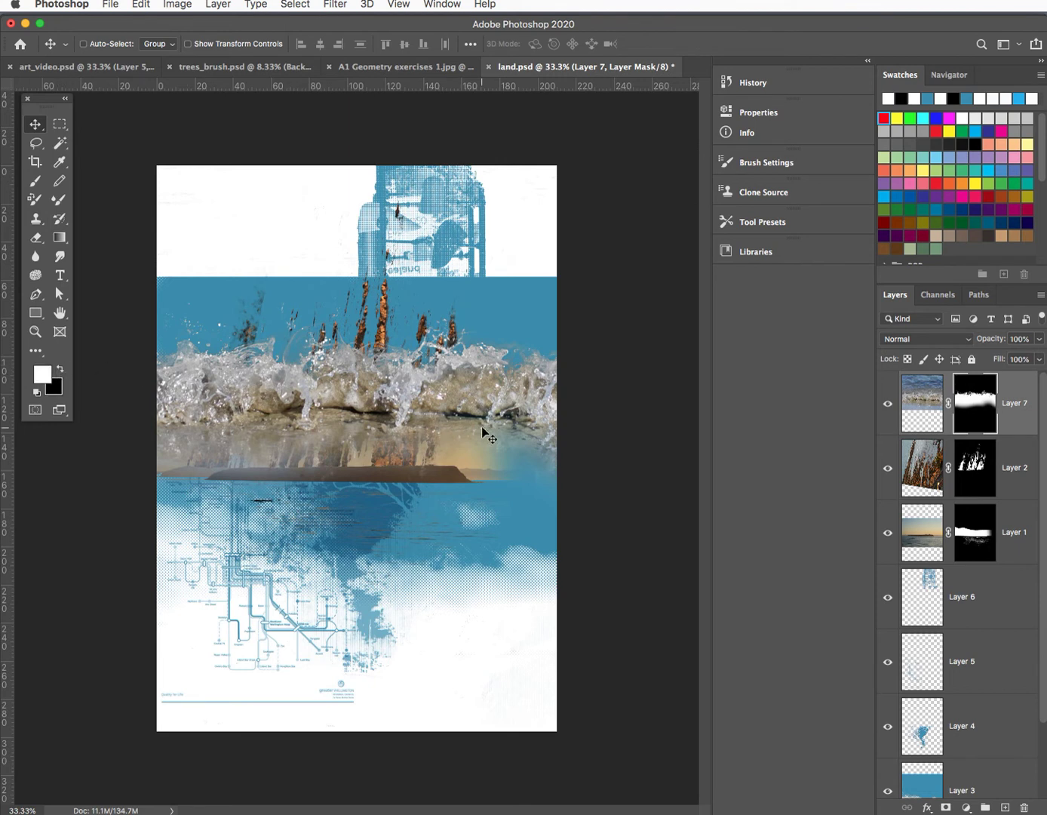
left_click(34, 180)
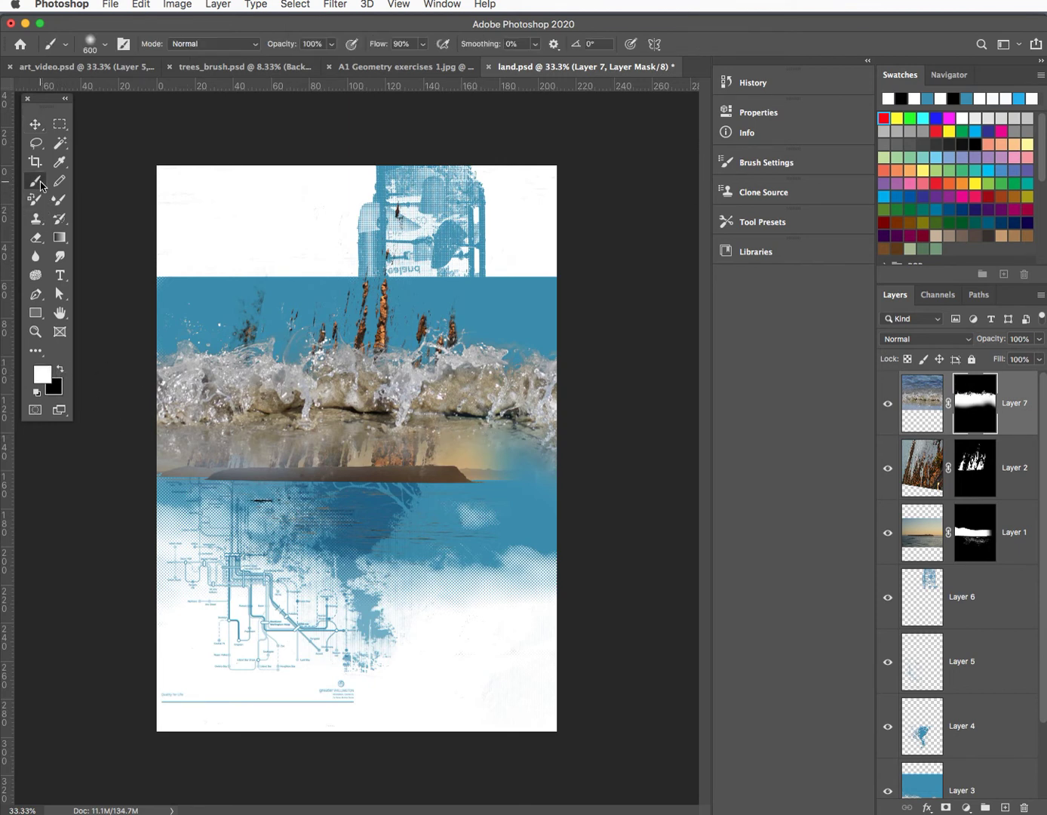
key("bracketleft")
key("bracketleft")
key("bracketleft")
key("bracketleft")
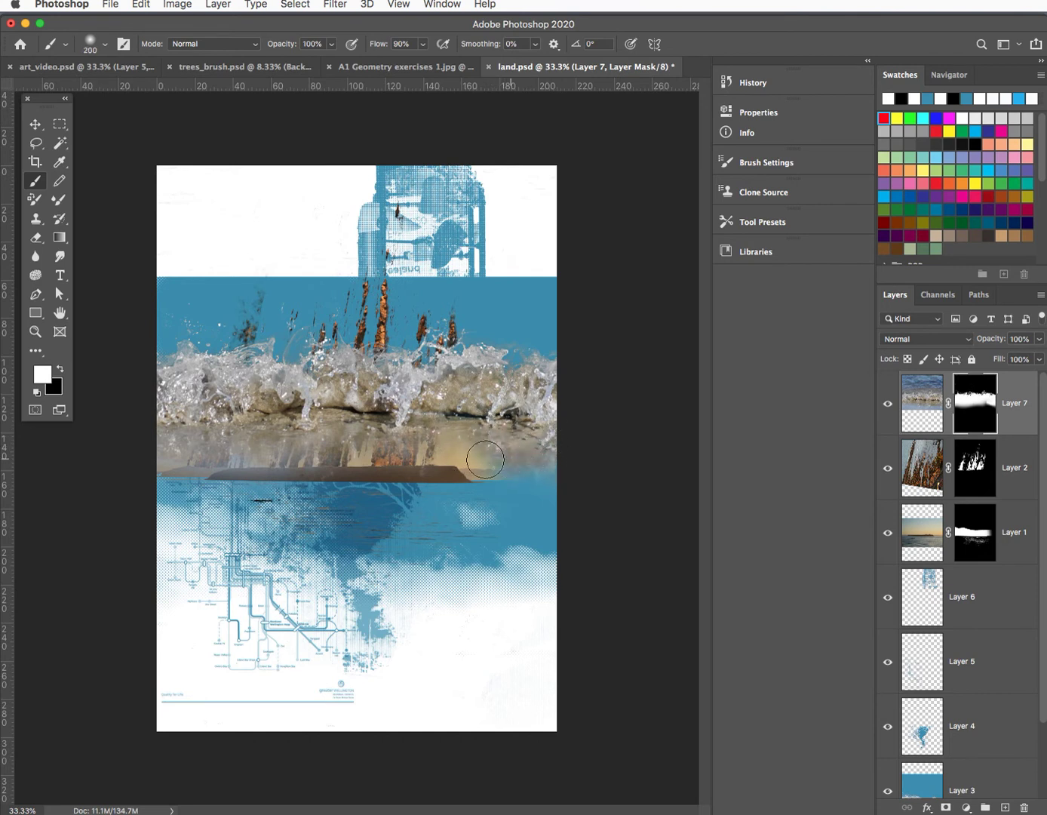
mouse_move(459, 451)
left_mouse_down()
mouse_move(493, 459)
mouse_move(489, 443)
mouse_move(458, 461)
mouse_move(421, 447)
mouse_move(497, 453)
left_mouse_up()
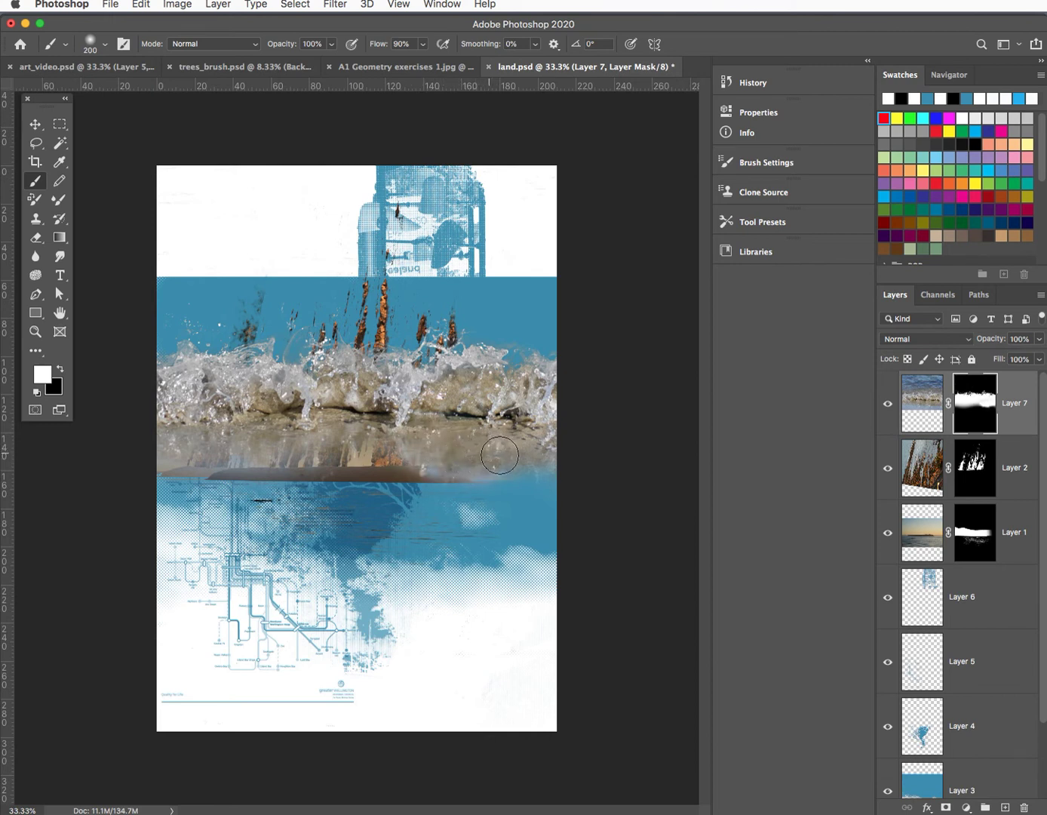
left_click_drag(193, 461, 181, 490)
Hide Layers 7 and 2, select the island and the strip beside it on Layer 1 with the Magic Wand, and show both layers again
left_click(888, 468)
left_click(887, 403)
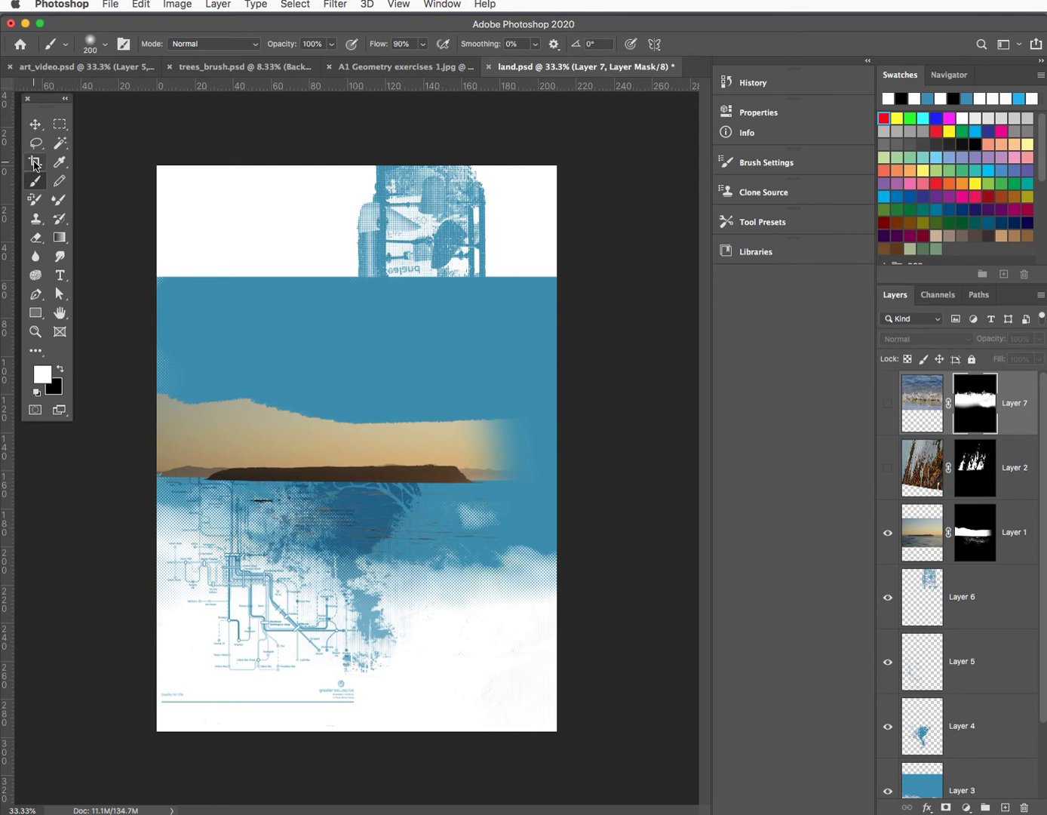
left_click(59, 143)
left_click(433, 481)
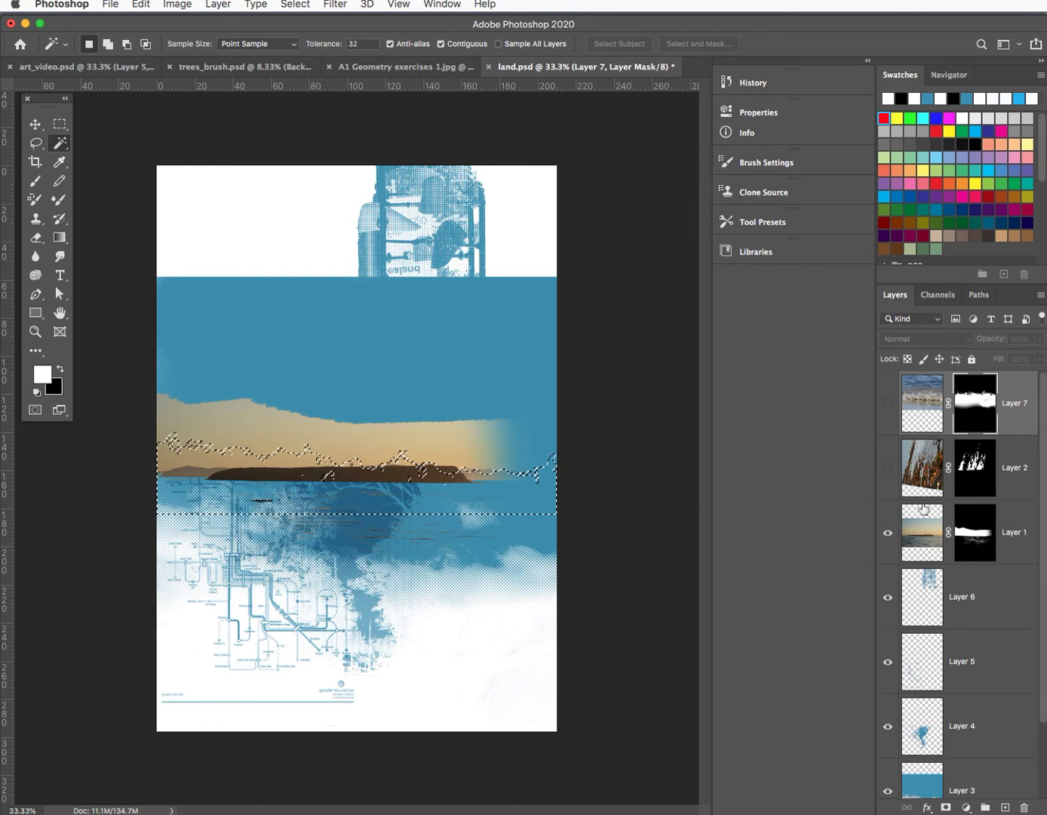
left_click(924, 540)
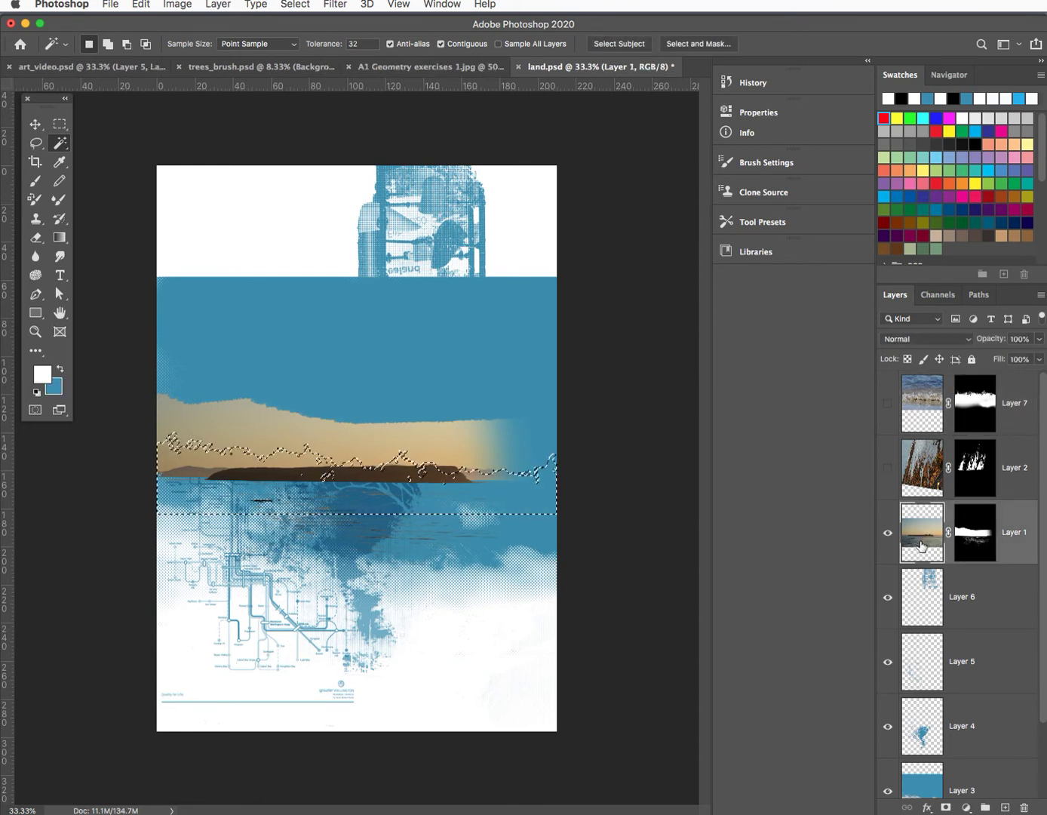
key("super+d")
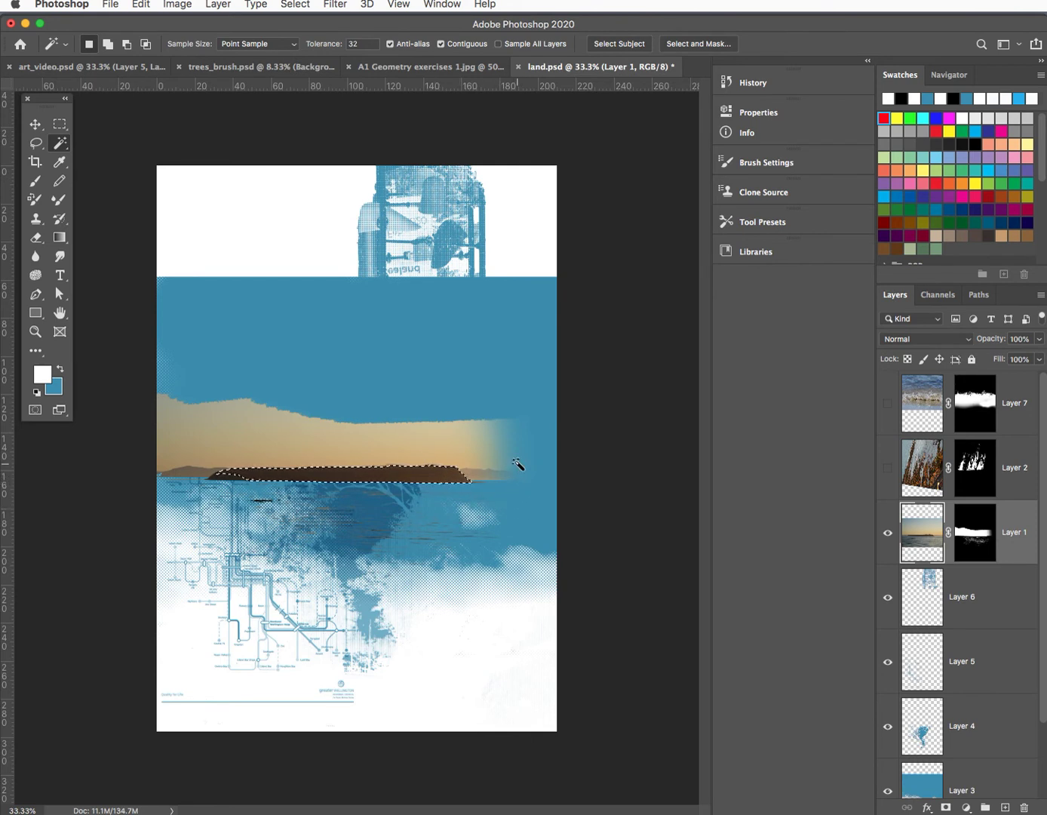
left_click(476, 484, "shift")
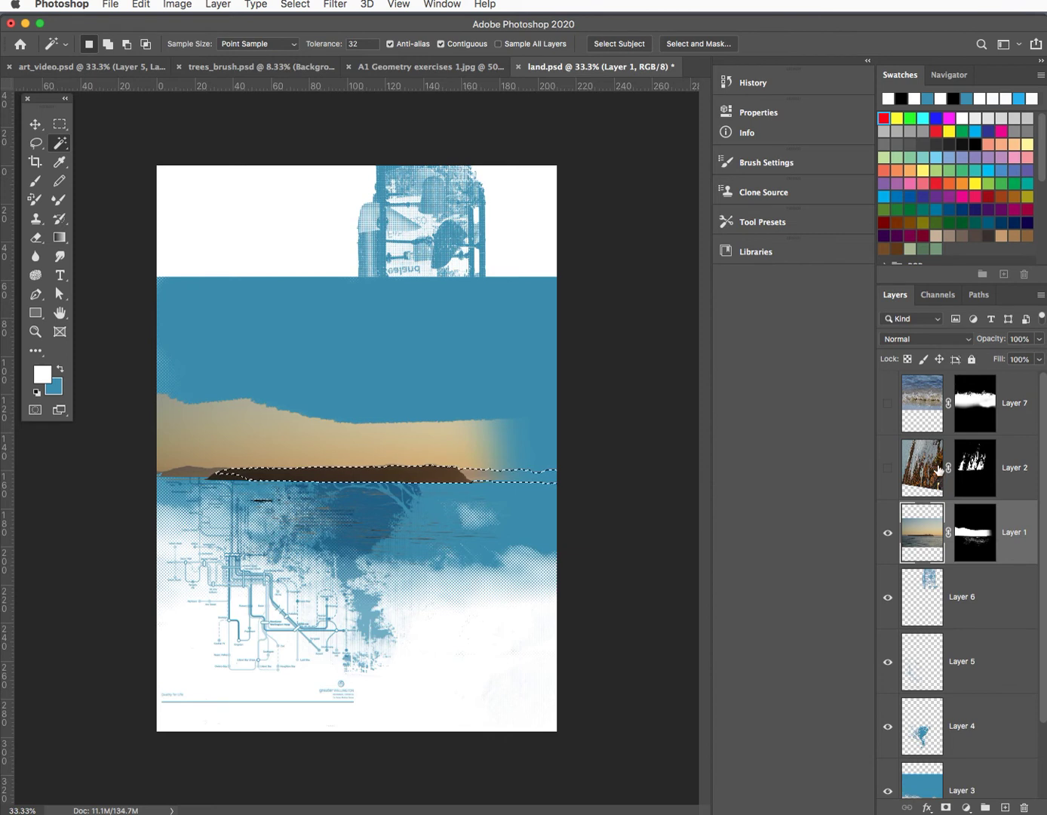
left_click(887, 468)
left_click(889, 405)
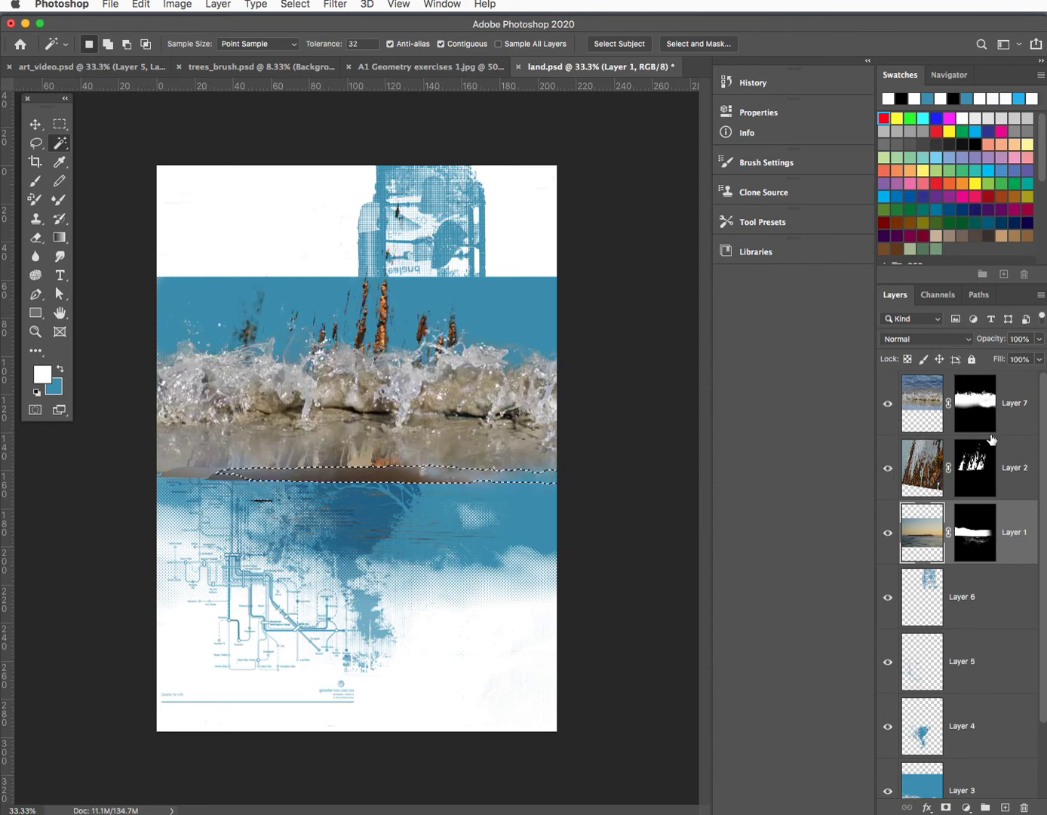
Fill the island selection with black on Layer 7's mask and deselect
left_click(975, 421)
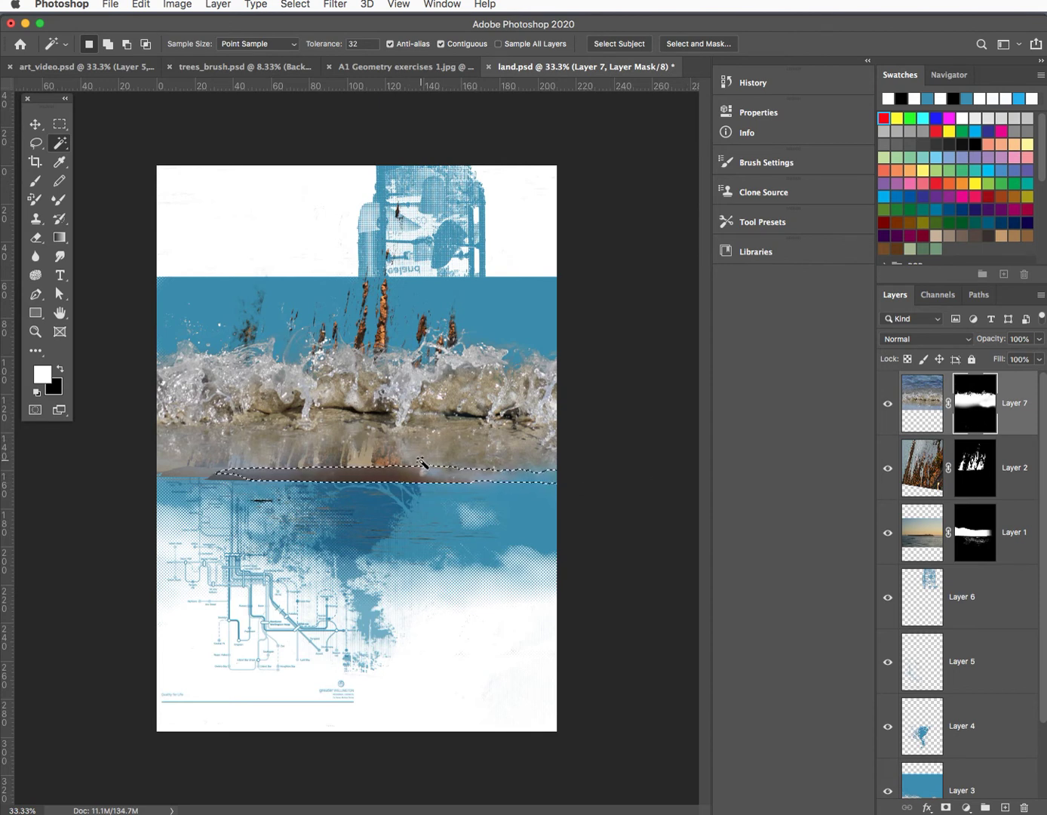
left_click(59, 369)
key("alt+BackSpace")
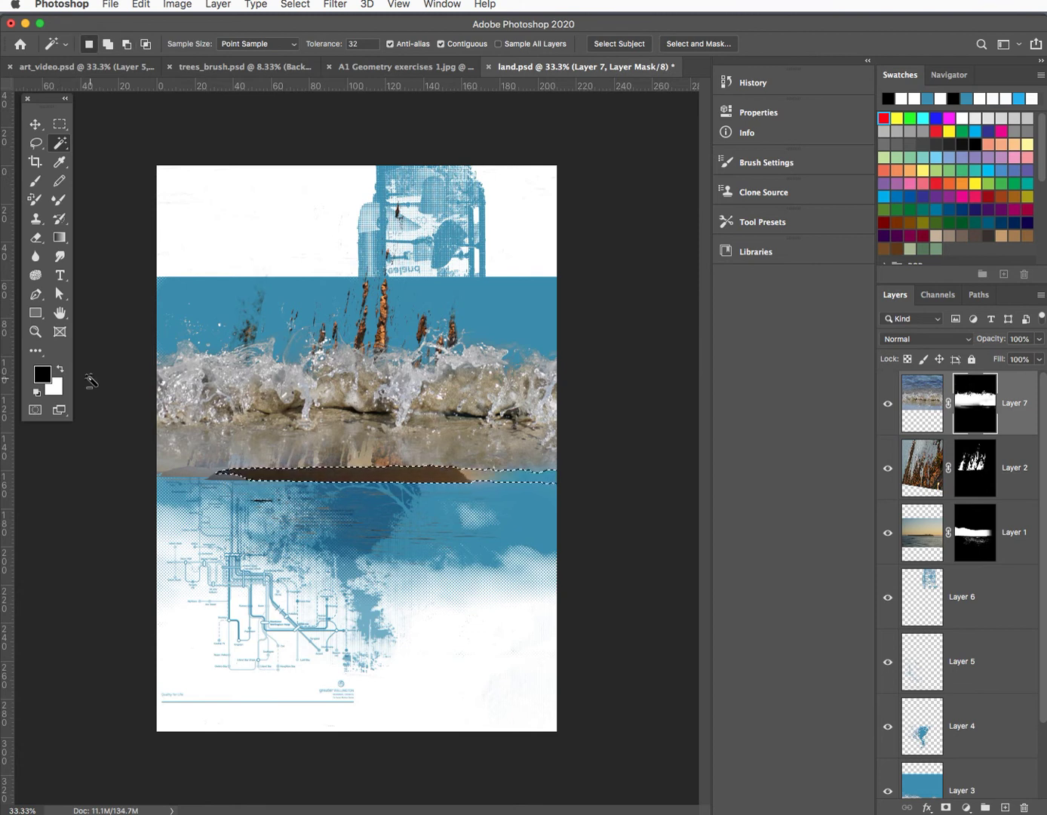
key("ctrl+d")
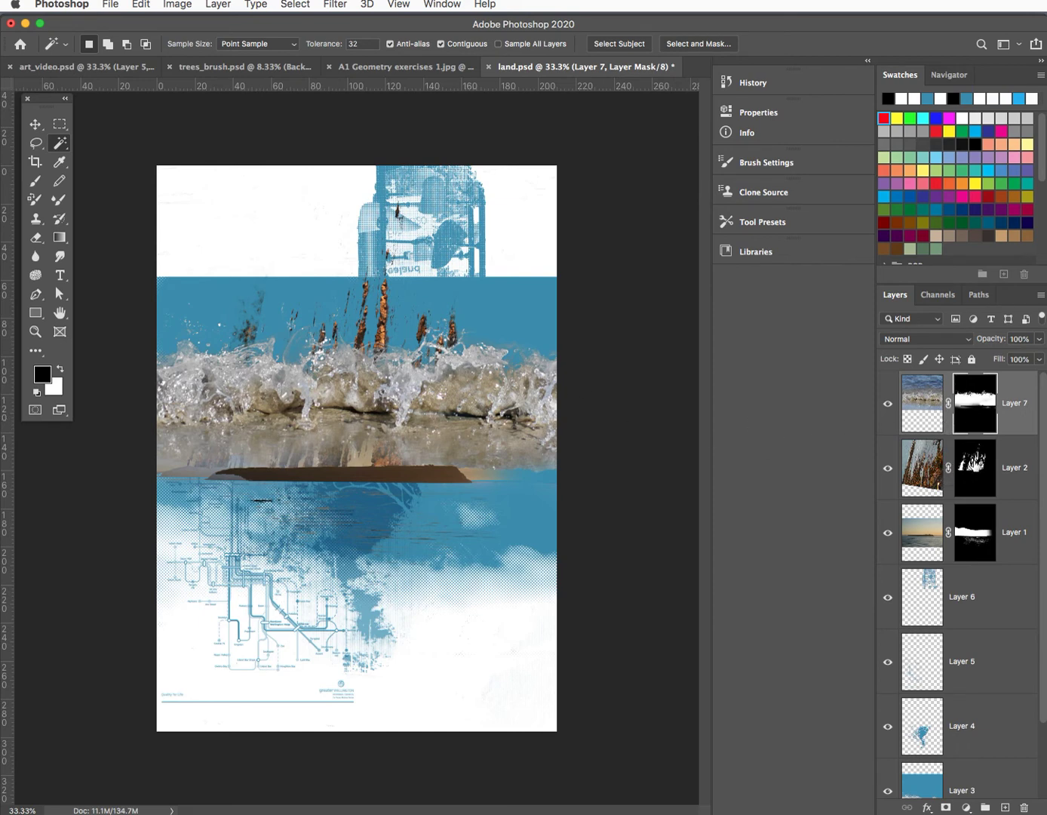
Load Layer 2's mask as a selection, paint black inside it on Layer 7's mask with a 700 px brush over the upper rocks, and deselect
left_click(972, 473, "super")
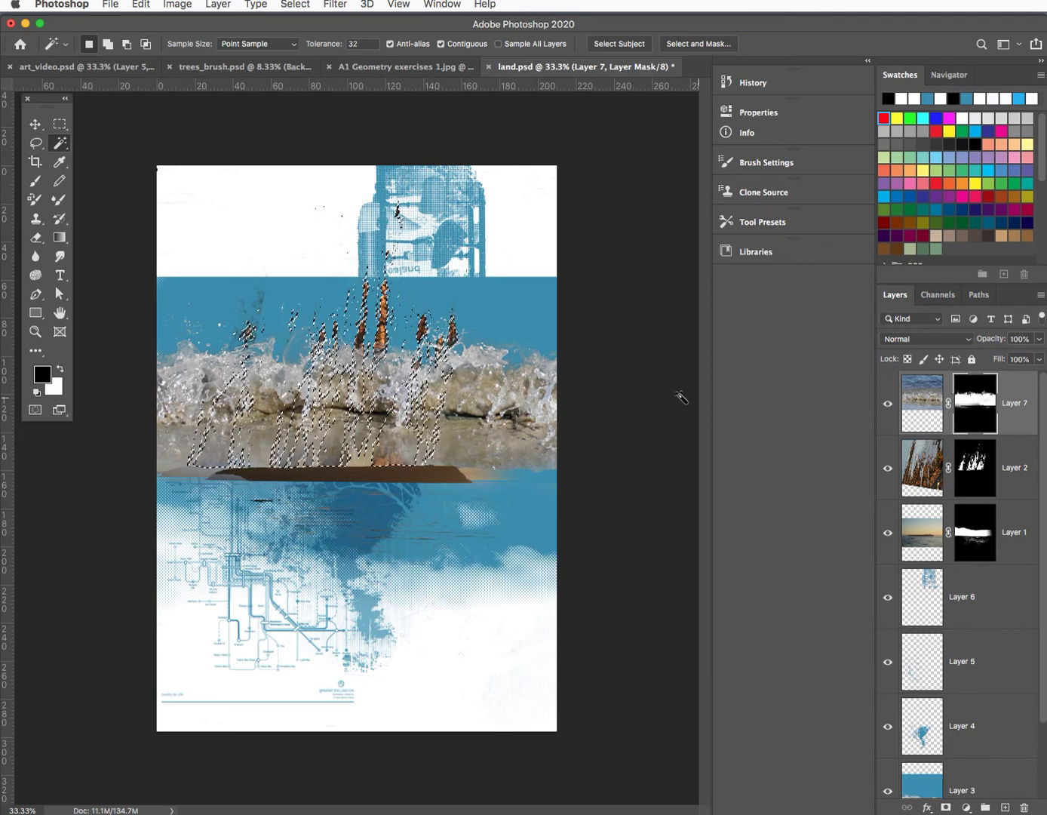
left_click(35, 183)
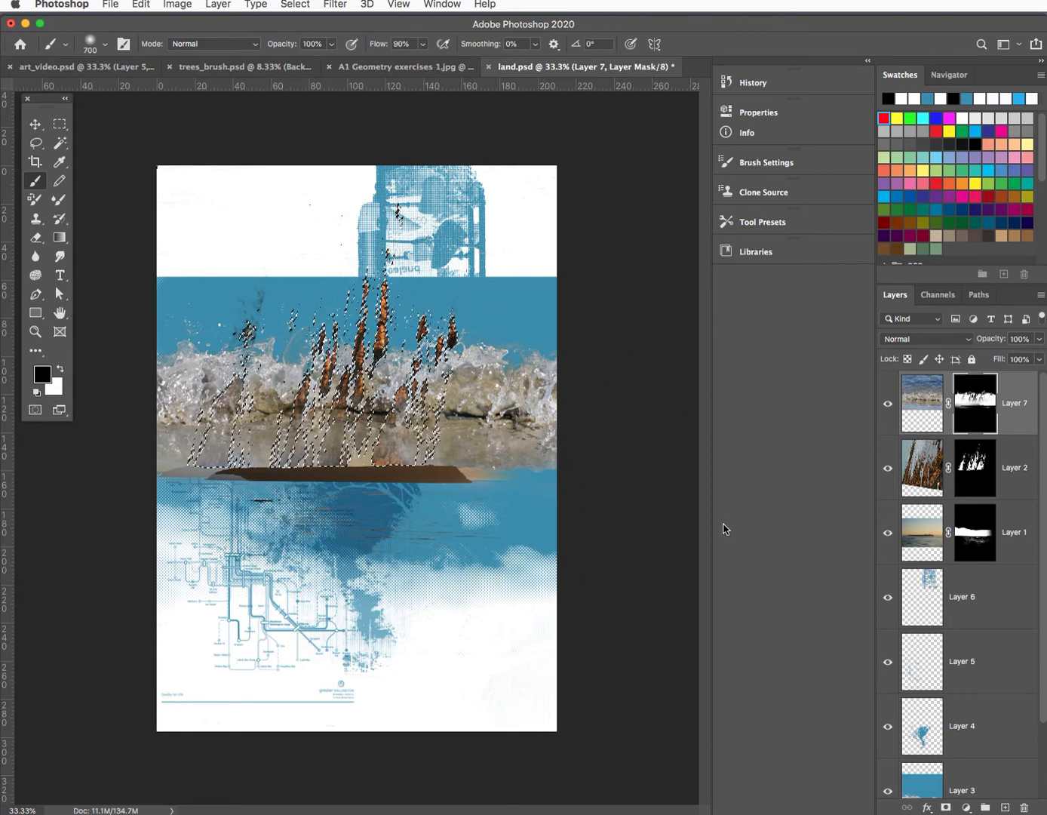
key("super+d")
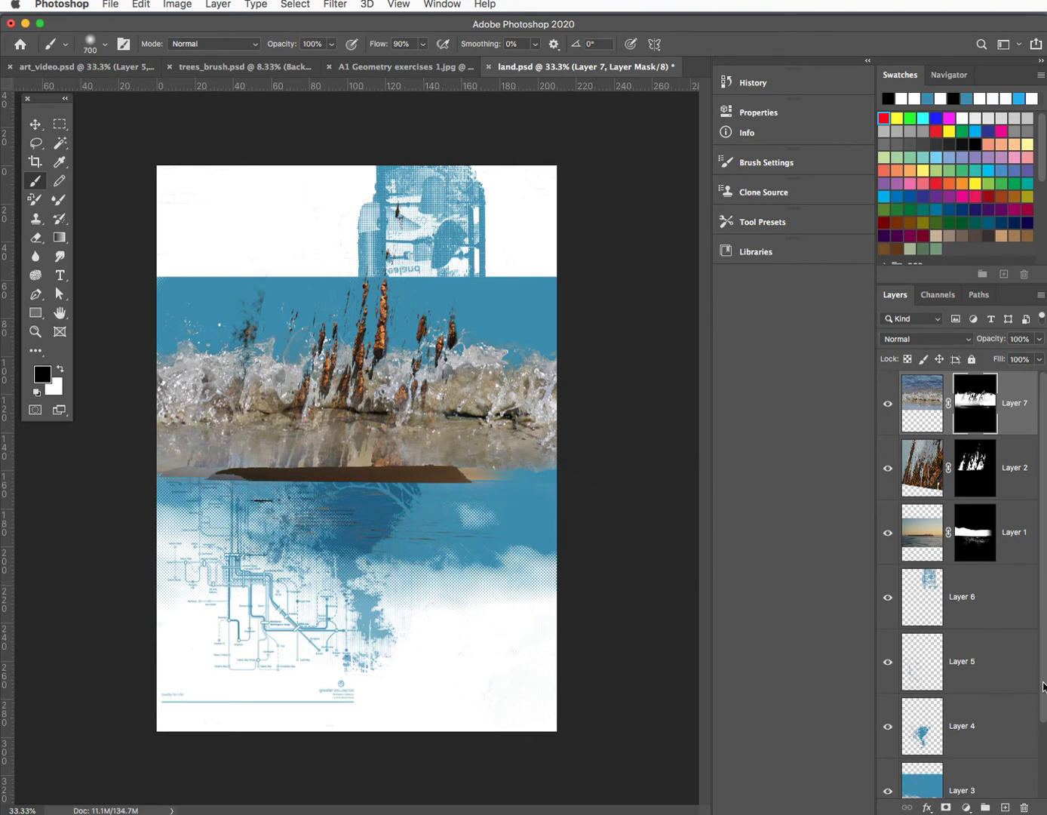
Add a mask to Layer 3 and fill a full-width rectangular band from above the blue block to mid-wave with black, then deselect
scroll(1036, 728, "down", 2)
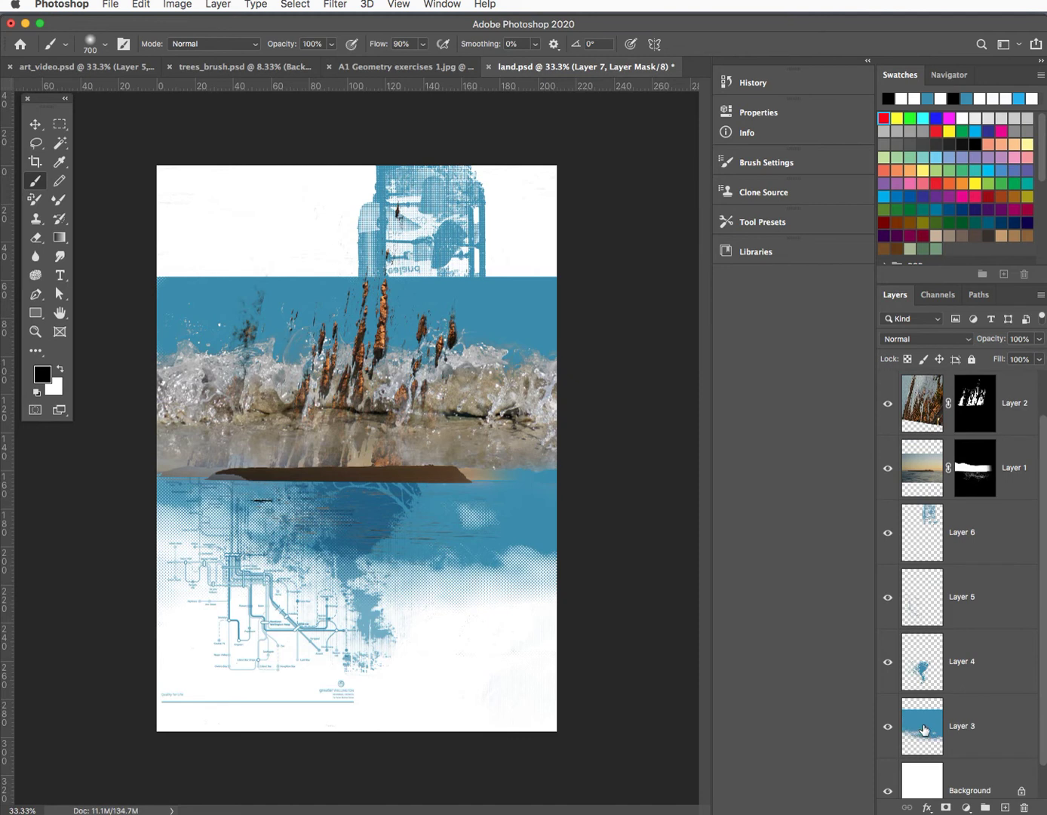
left_click(922, 732)
left_click(946, 807)
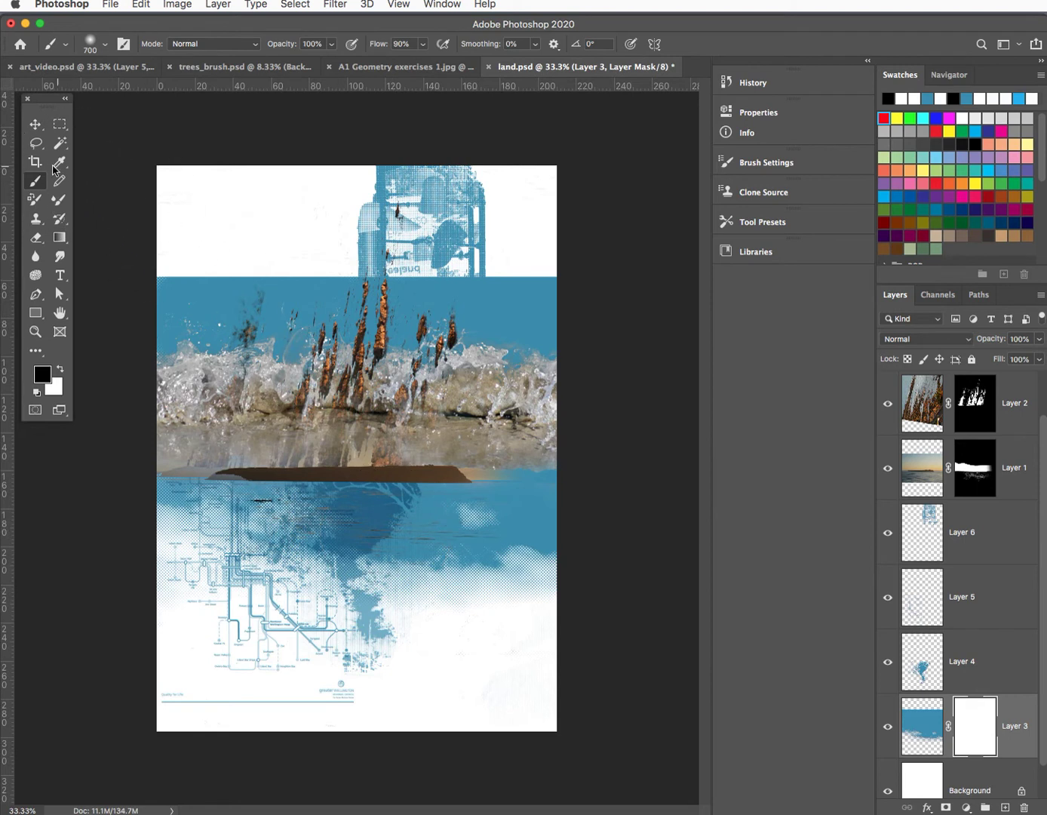
left_click(61, 130)
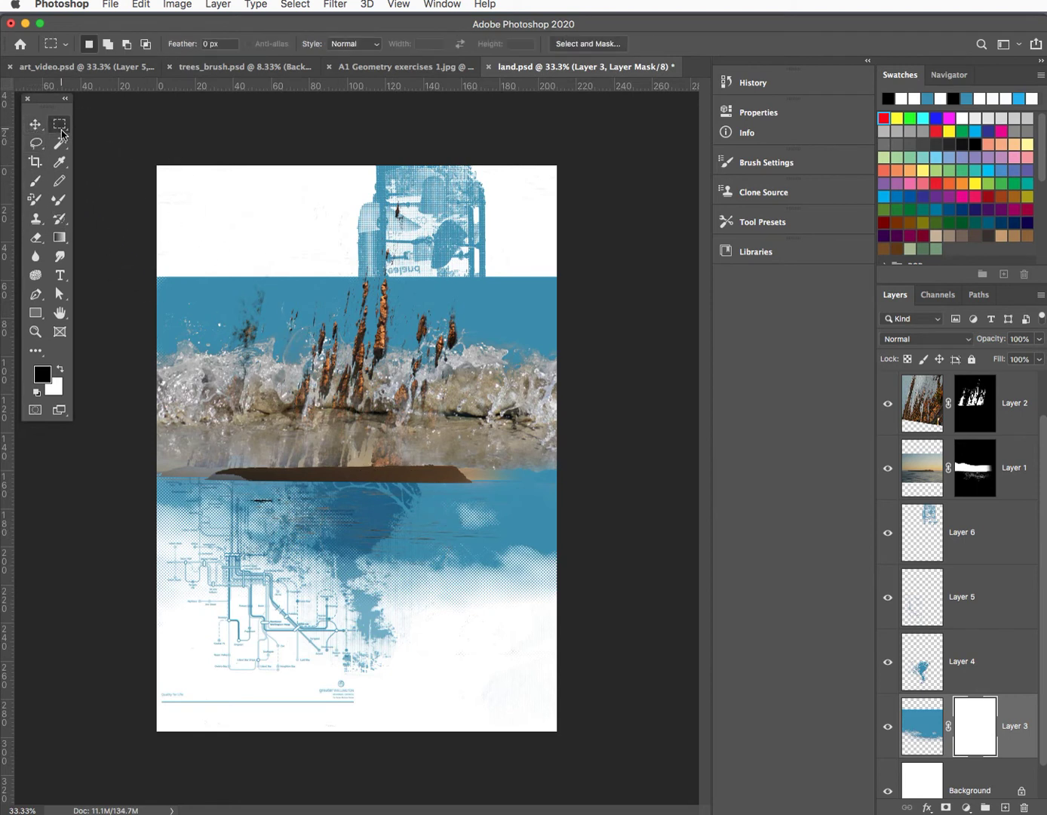
left_click_drag(143, 265, 575, 407)
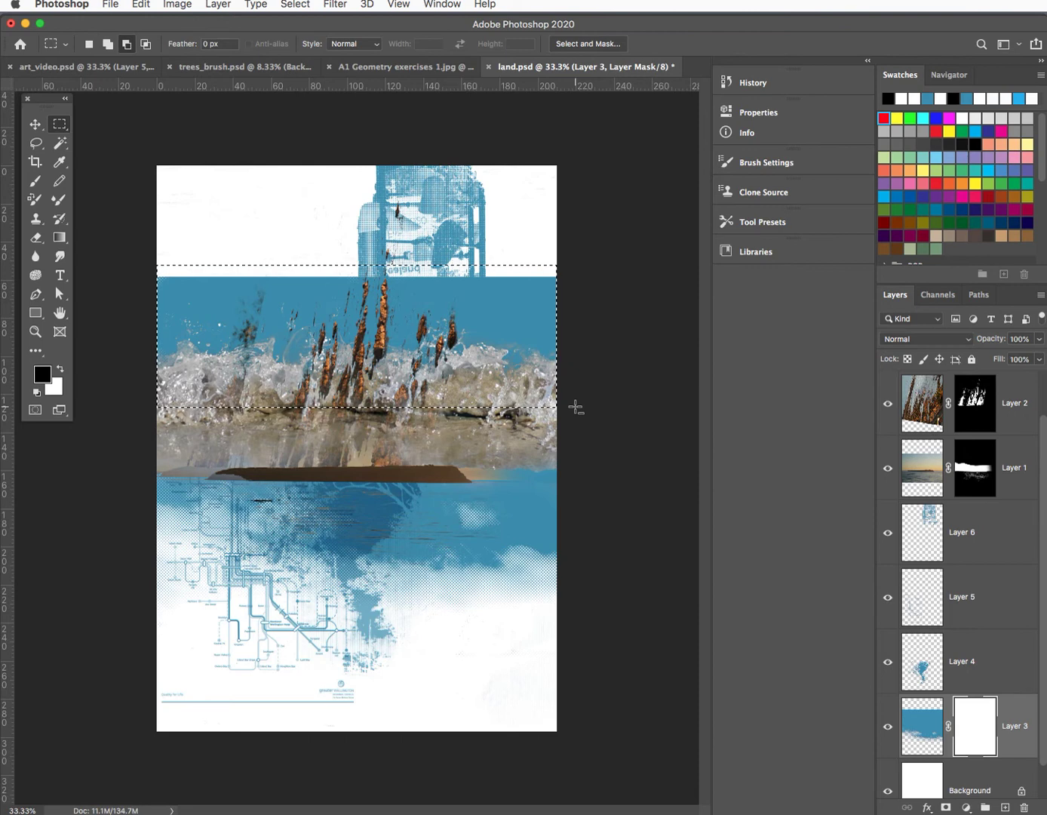
key("alt+BackSpace")
key("super+d")
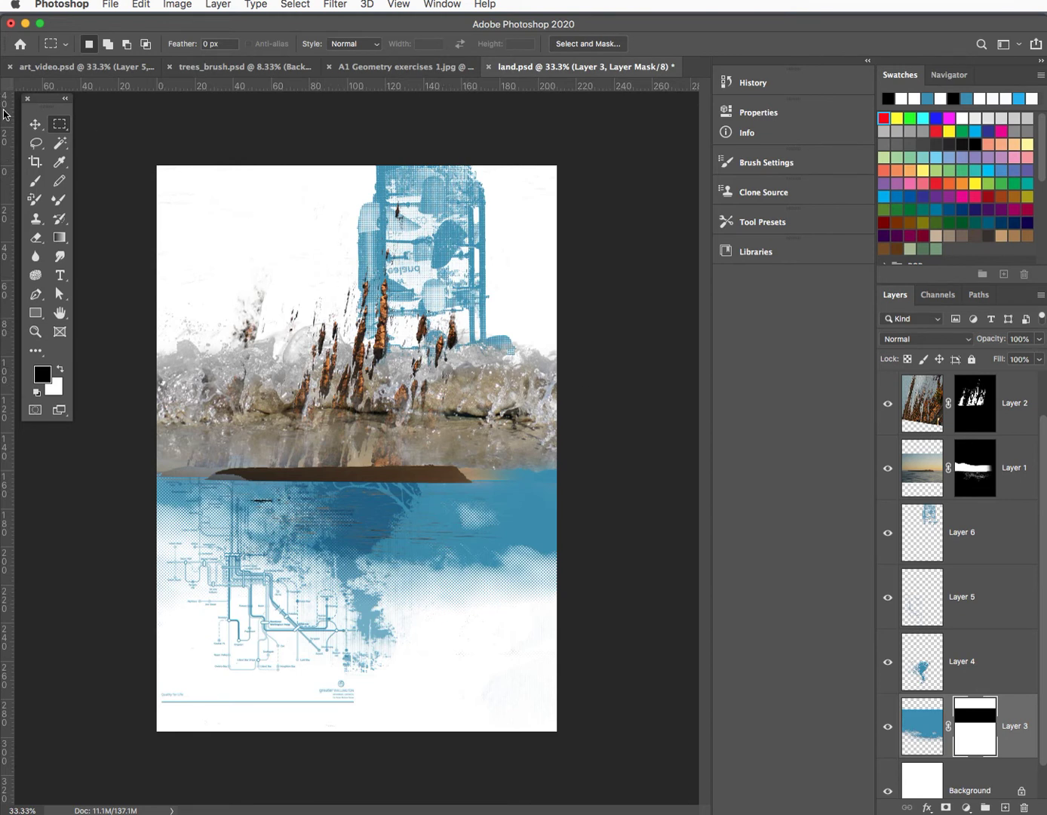
Scale the blue building texture on Layer 6 to about 69% and reposition it behind the wave, to the right of the tallest rocks
left_click(34, 123)
left_click(955, 532)
key("super+t")
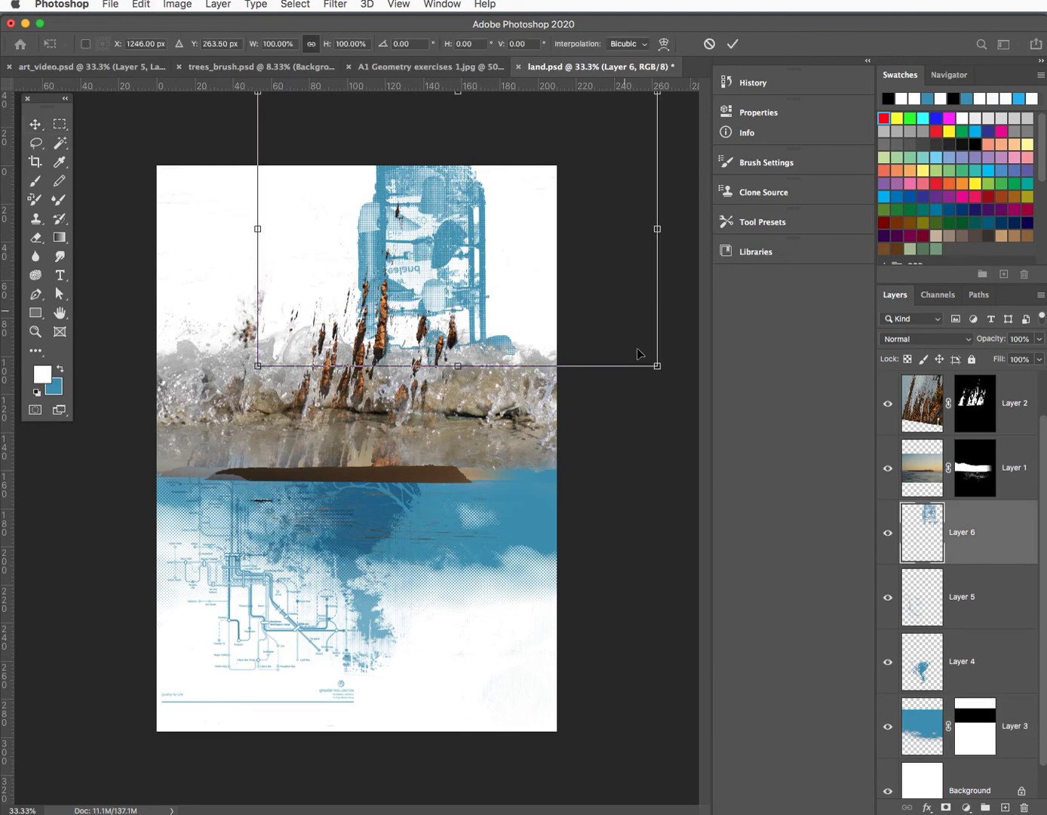
left_click_drag(657, 367, 535, 282)
left_click_drag(401, 232, 459, 319)
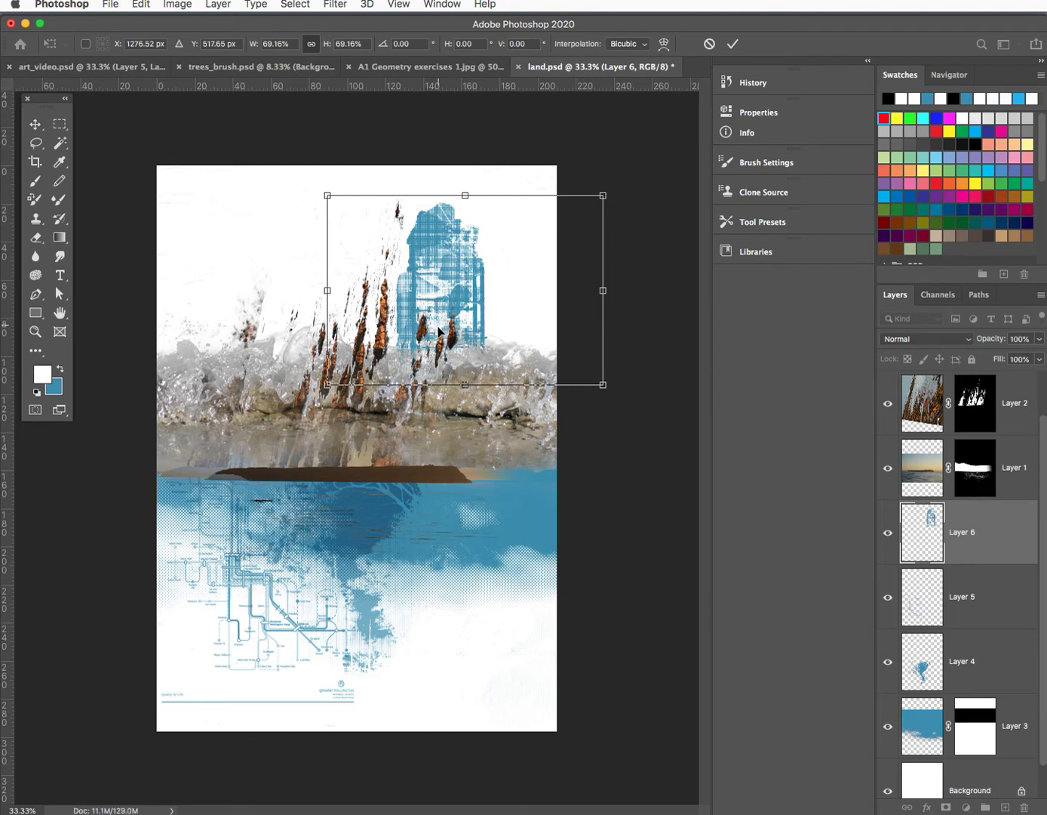
key("Return")
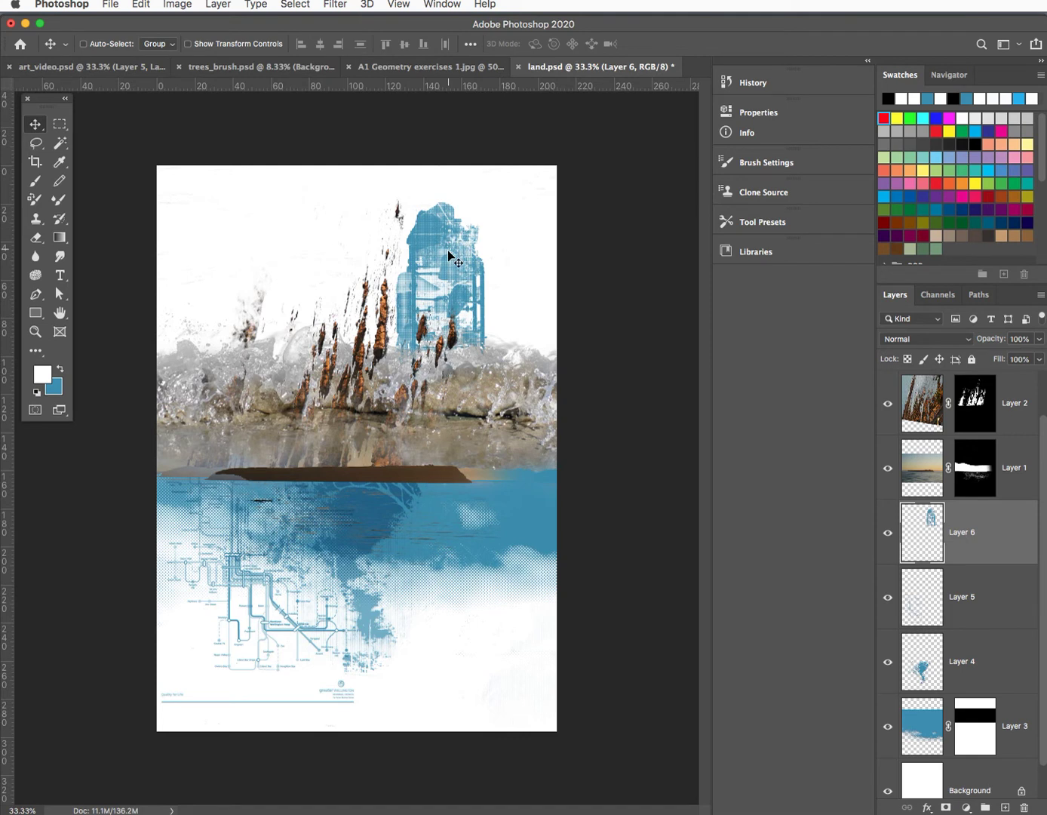
mouse_move(433, 251)
left_mouse_down()
mouse_move(455, 254)
mouse_move(440, 264)
left_mouse_up()
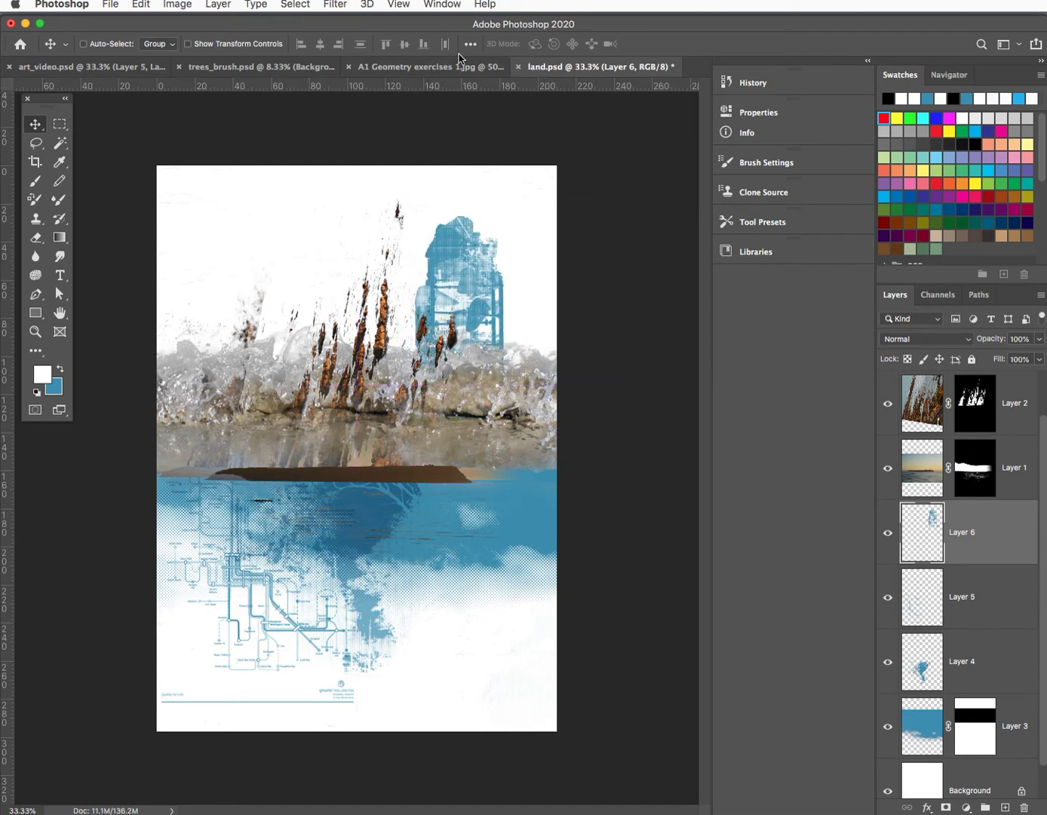
Close A1 Geometry exercises 1.jpg and switch to trees_brush.psd
left_click(384, 67)
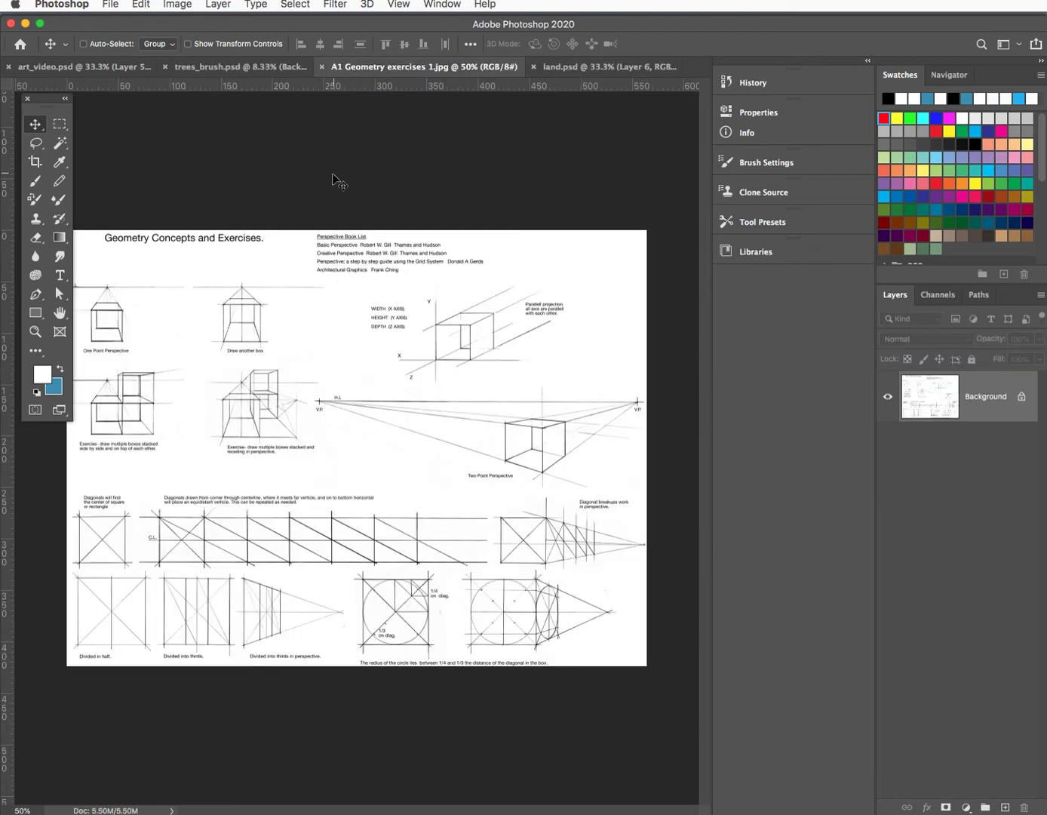
left_click(321, 67)
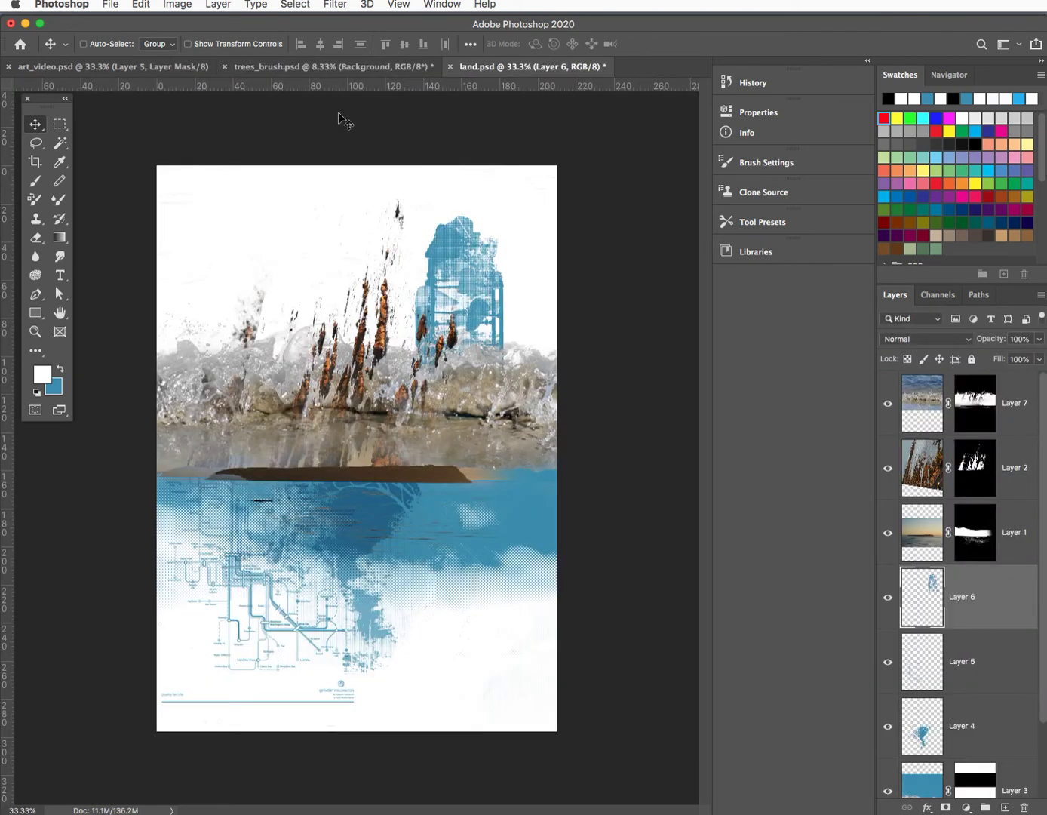
left_click(256, 68)
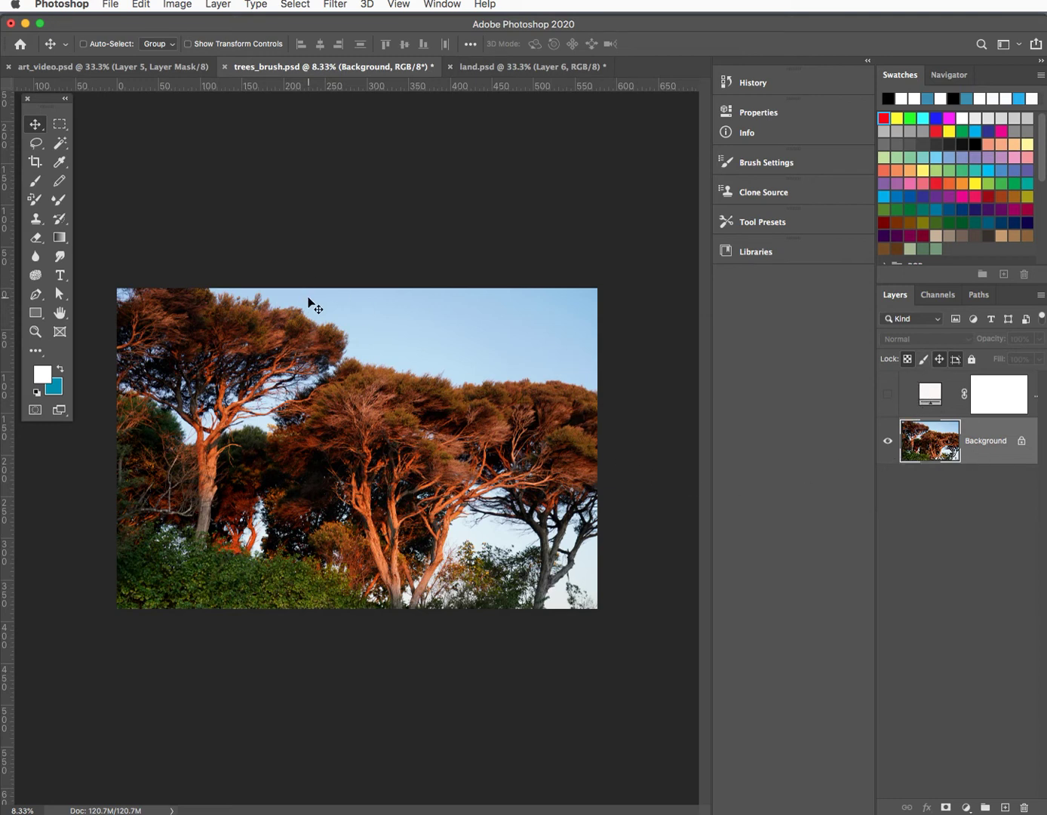
Select the sky behind the trees with Color Range, sampling the light blue and setting the fuzziness to 103
left_click(296, 5)
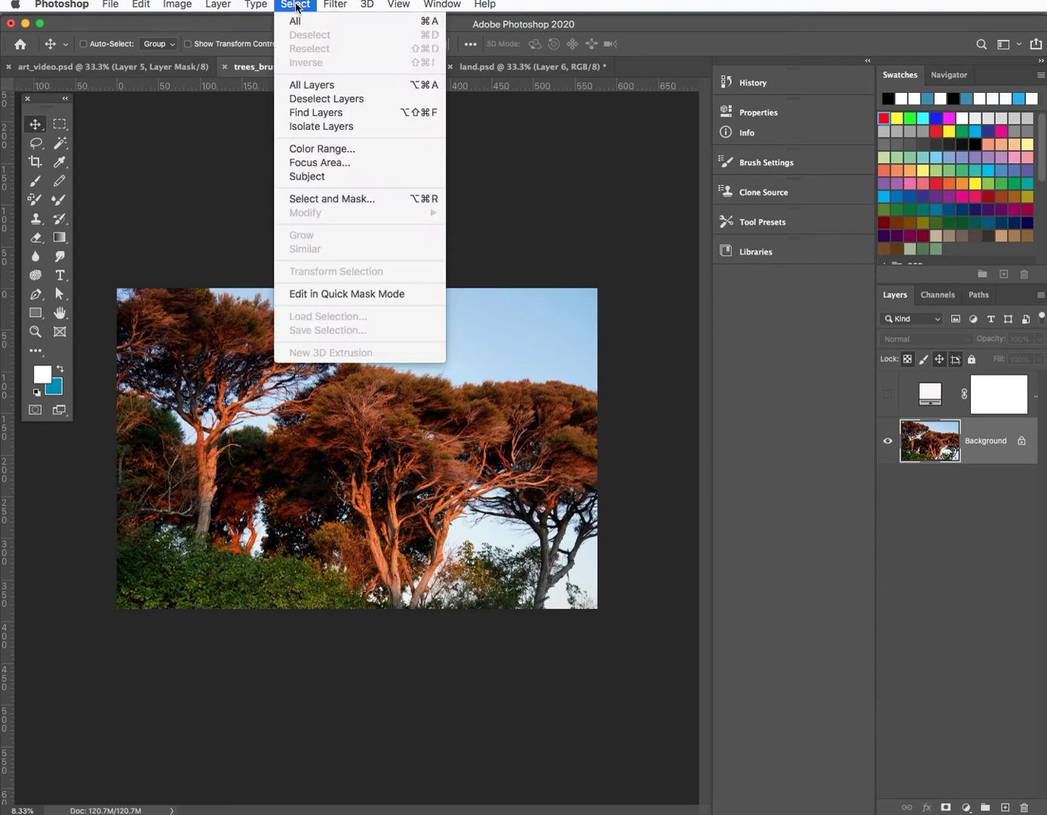
left_click(315, 150)
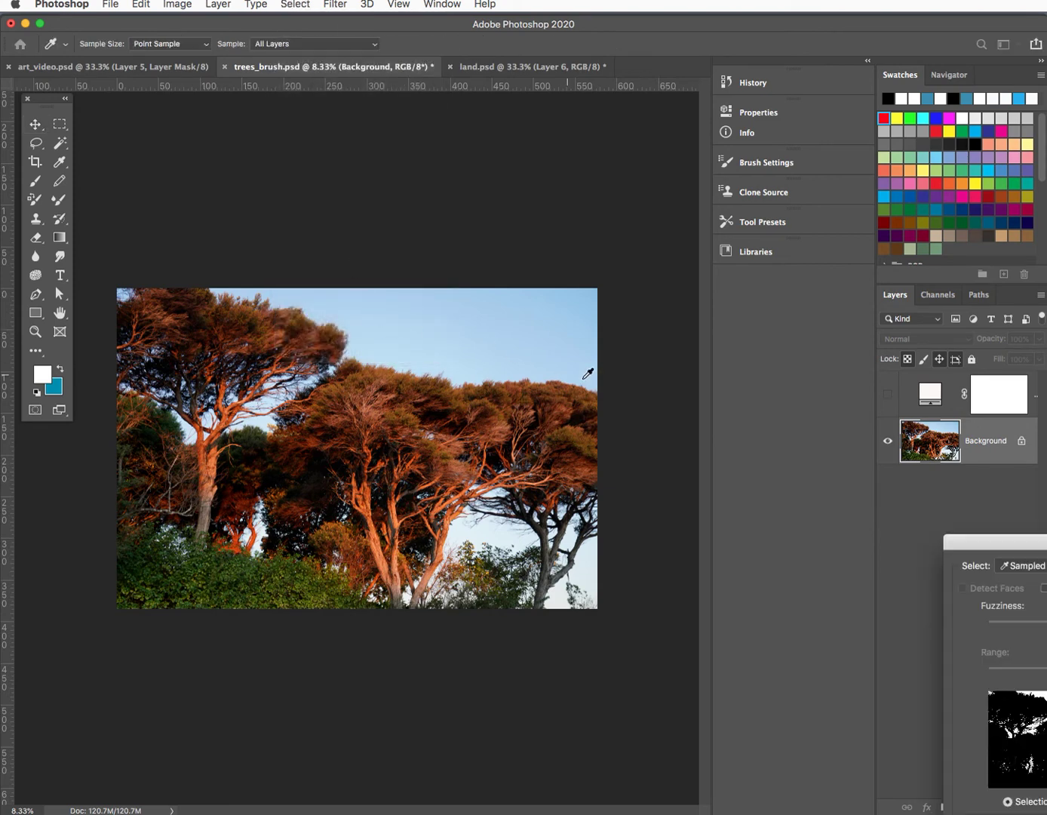
left_click_drag(990, 542, 673, 301)
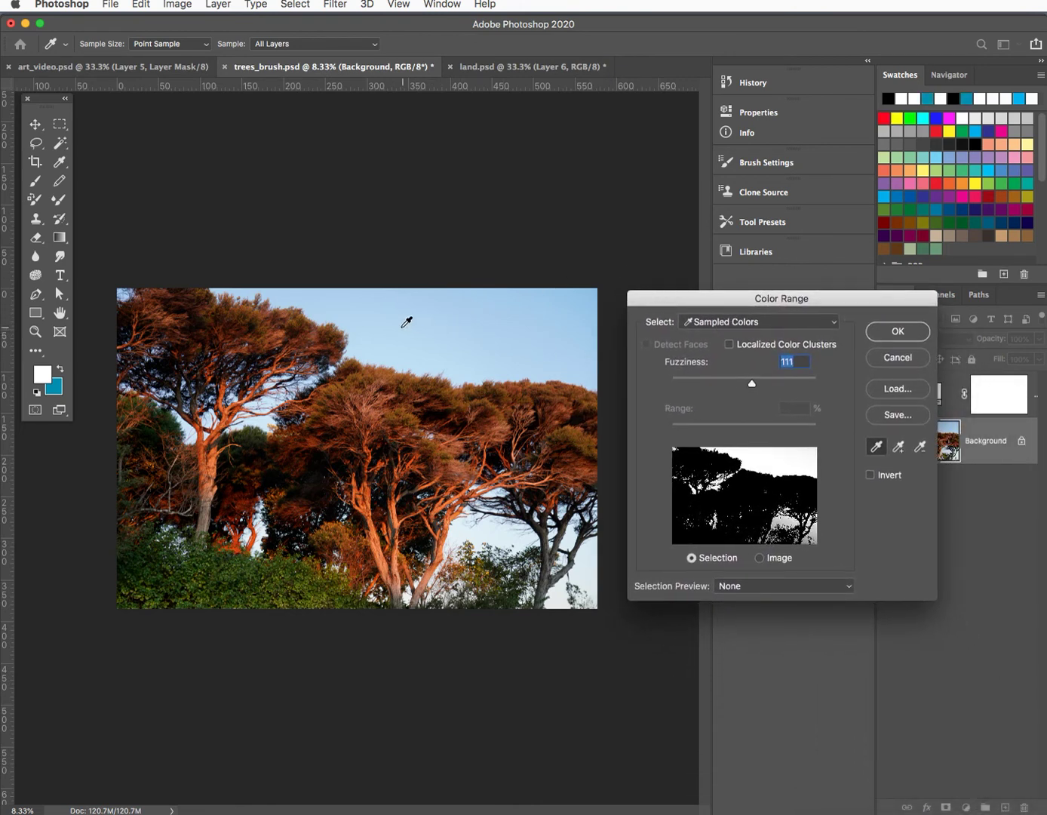
left_click(413, 328)
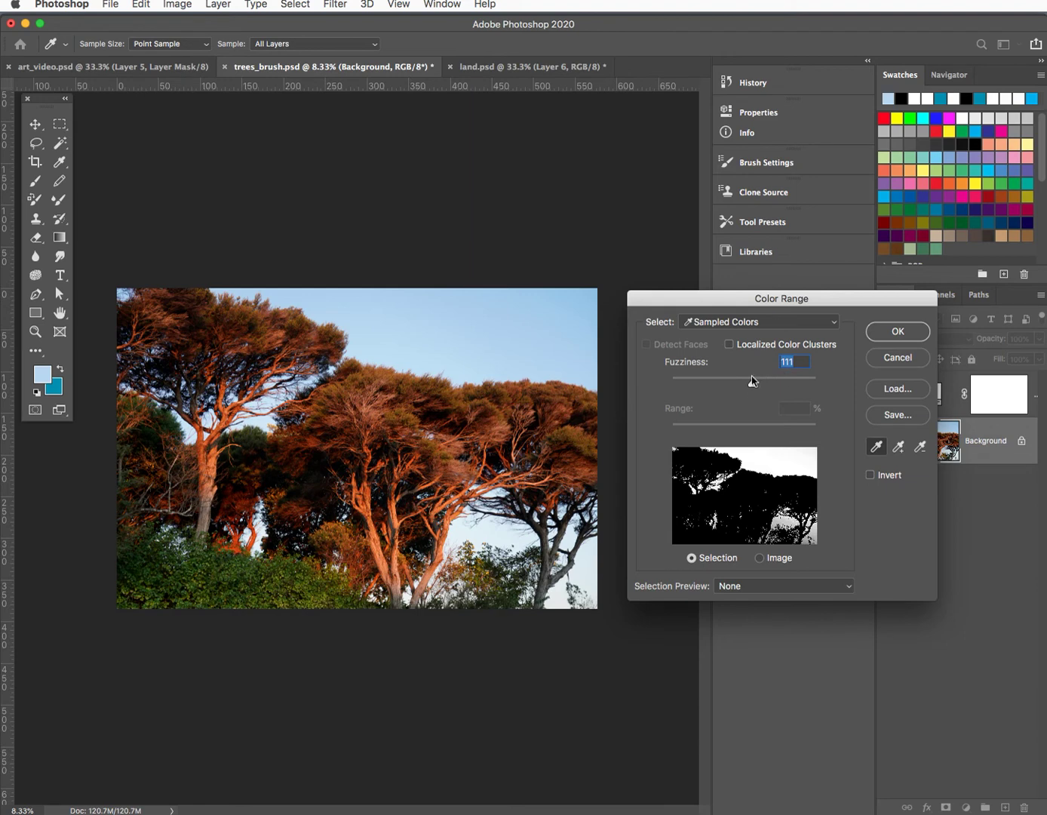
left_click_drag(760, 386, 797, 389)
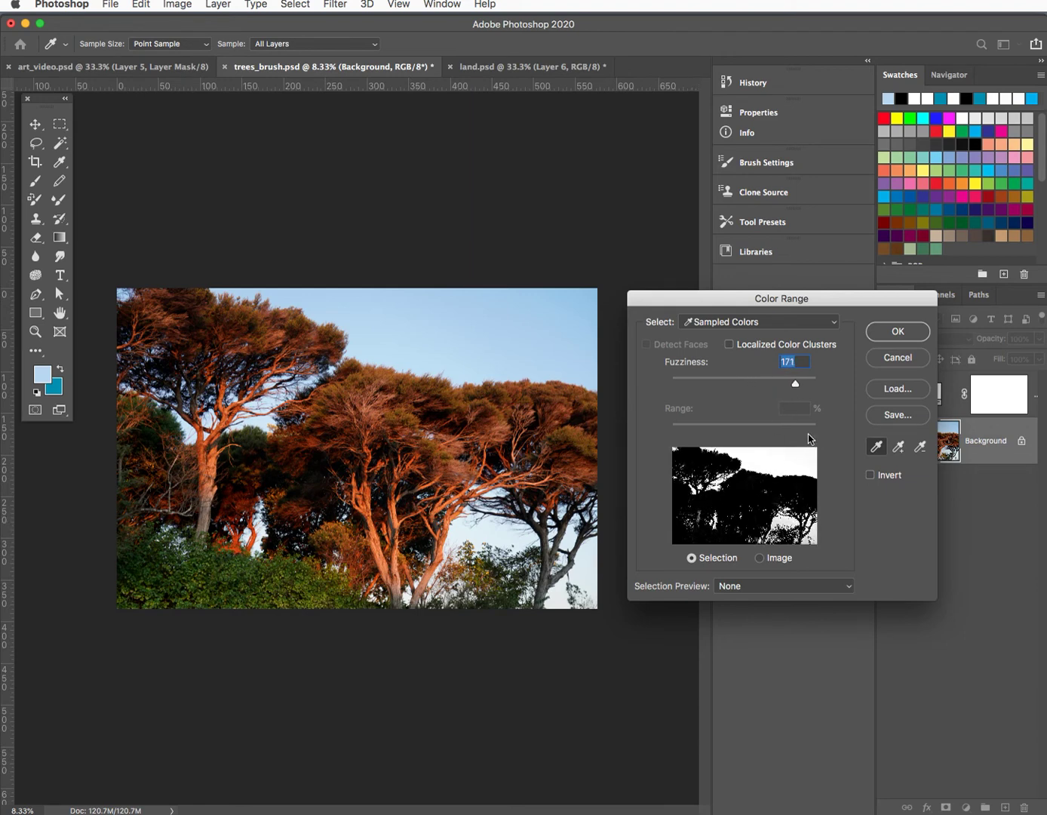
left_click_drag(799, 390, 745, 392)
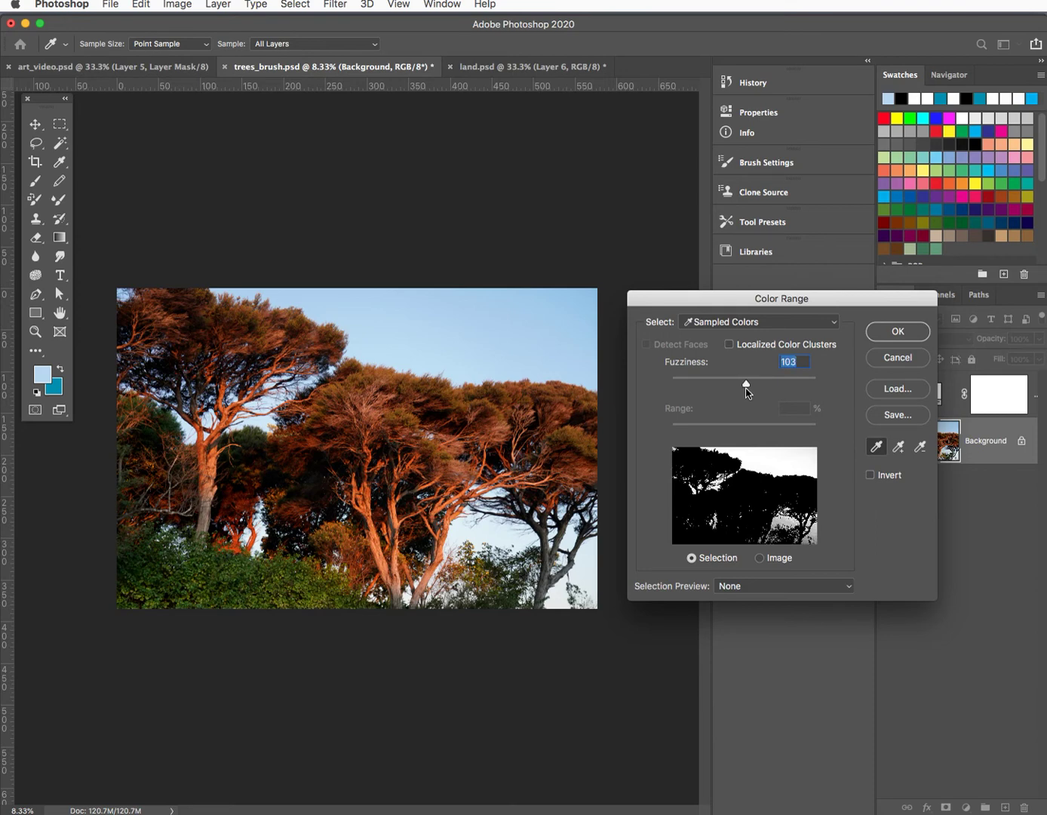
left_click(896, 334)
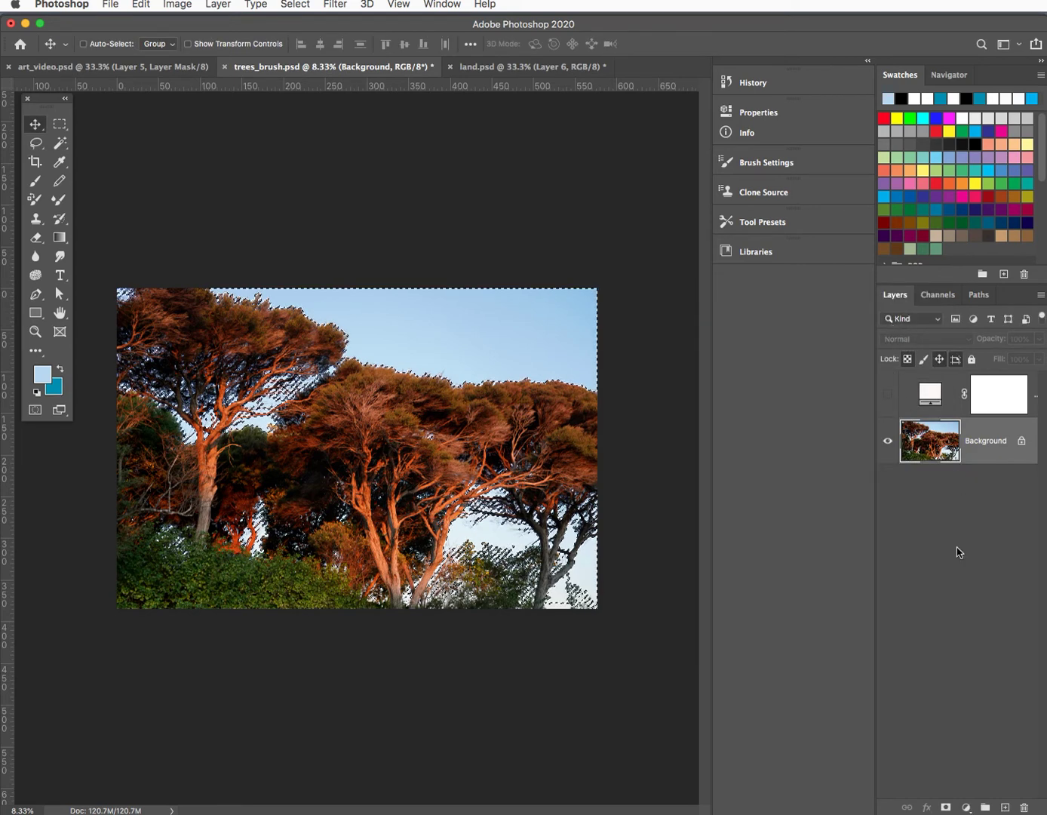
Turn the sky selection into a layer mask on the tree photo and display only the Layer 0 Mask channel
left_click(946, 807)
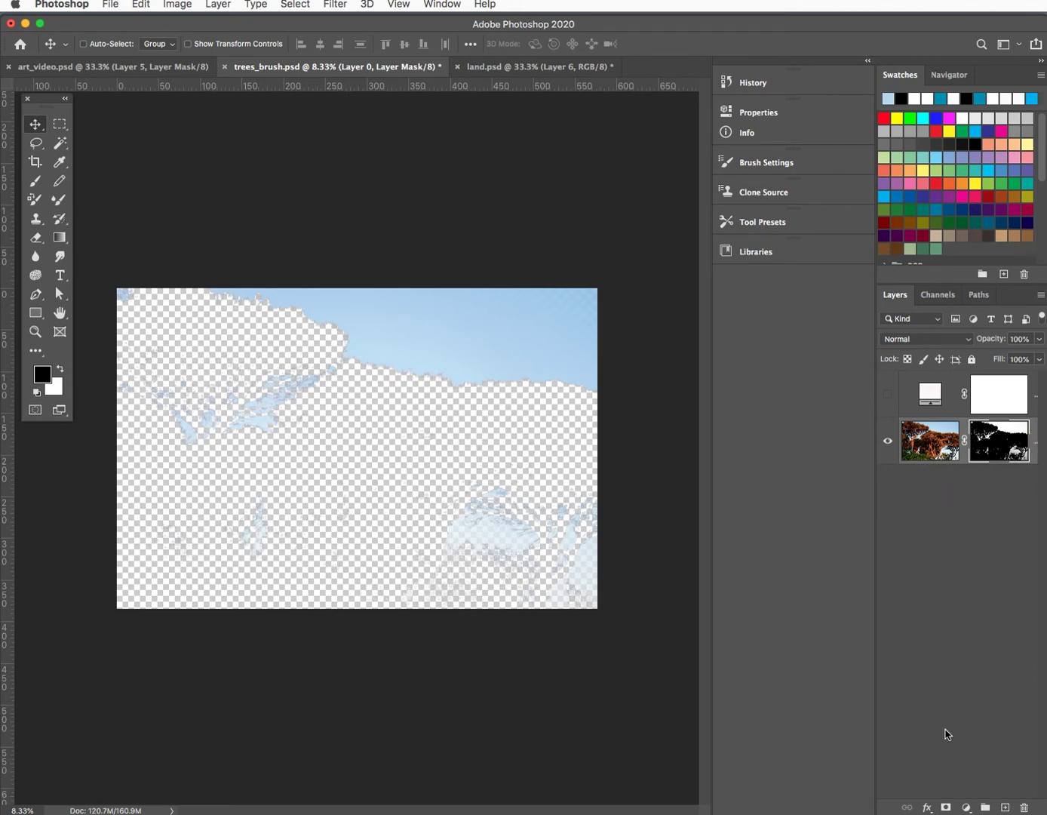
left_click(936, 296)
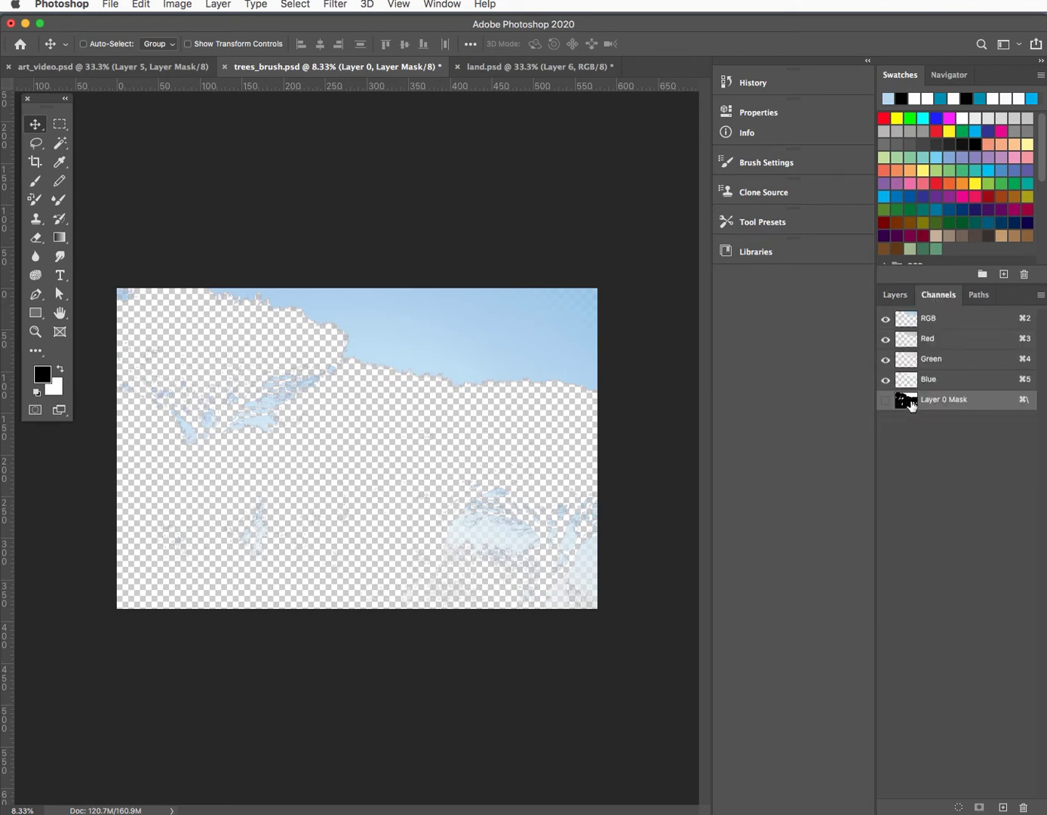
left_click(885, 402)
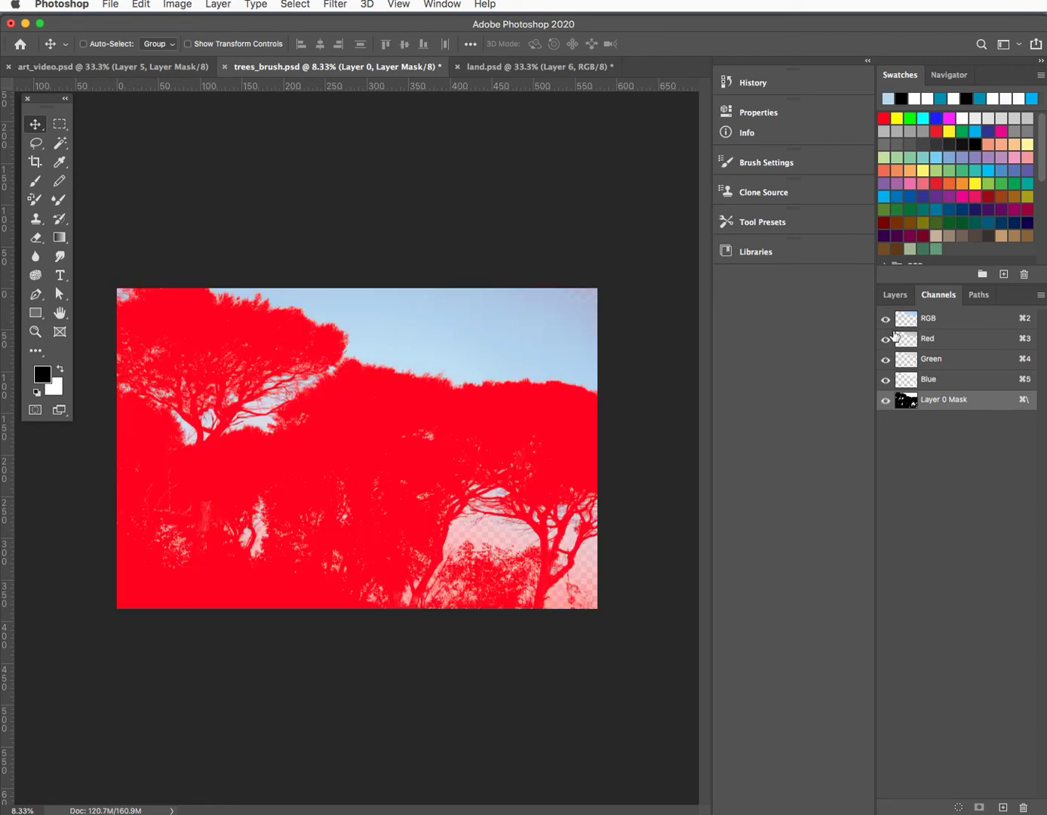
left_click(886, 320)
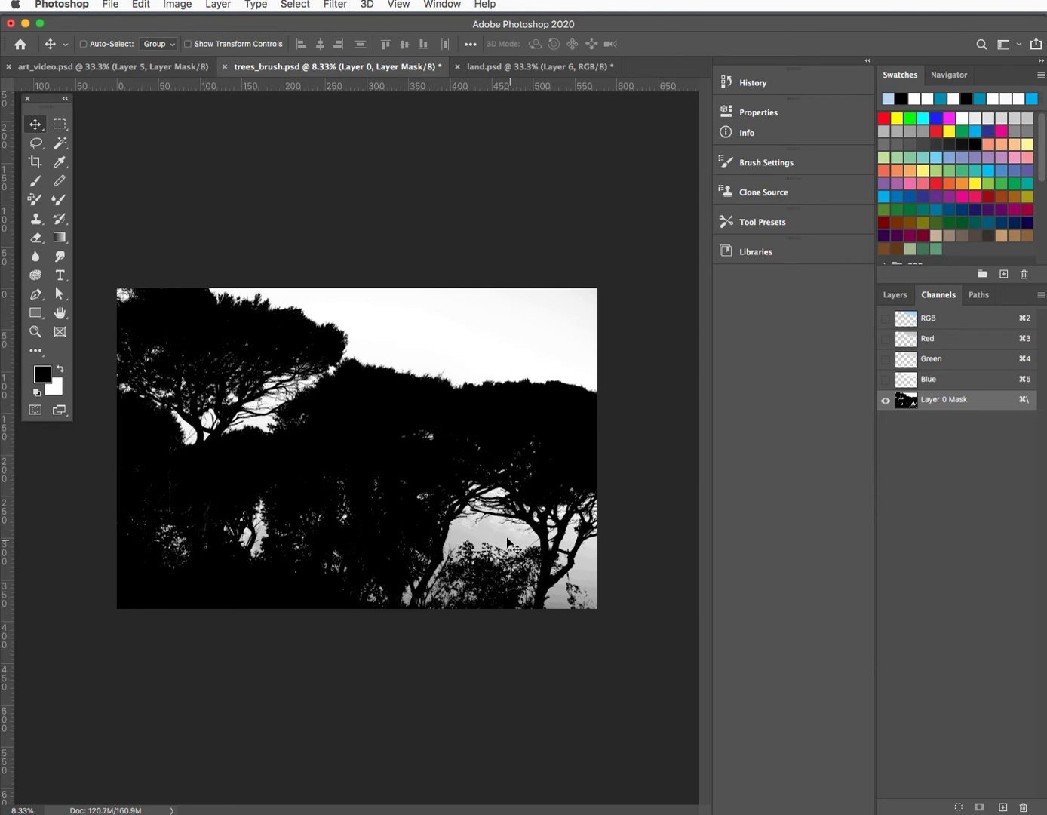
Dodge the gray sky areas and gaps between the trees to white in the layer mask, using a brush size of 900
left_click(35, 332)
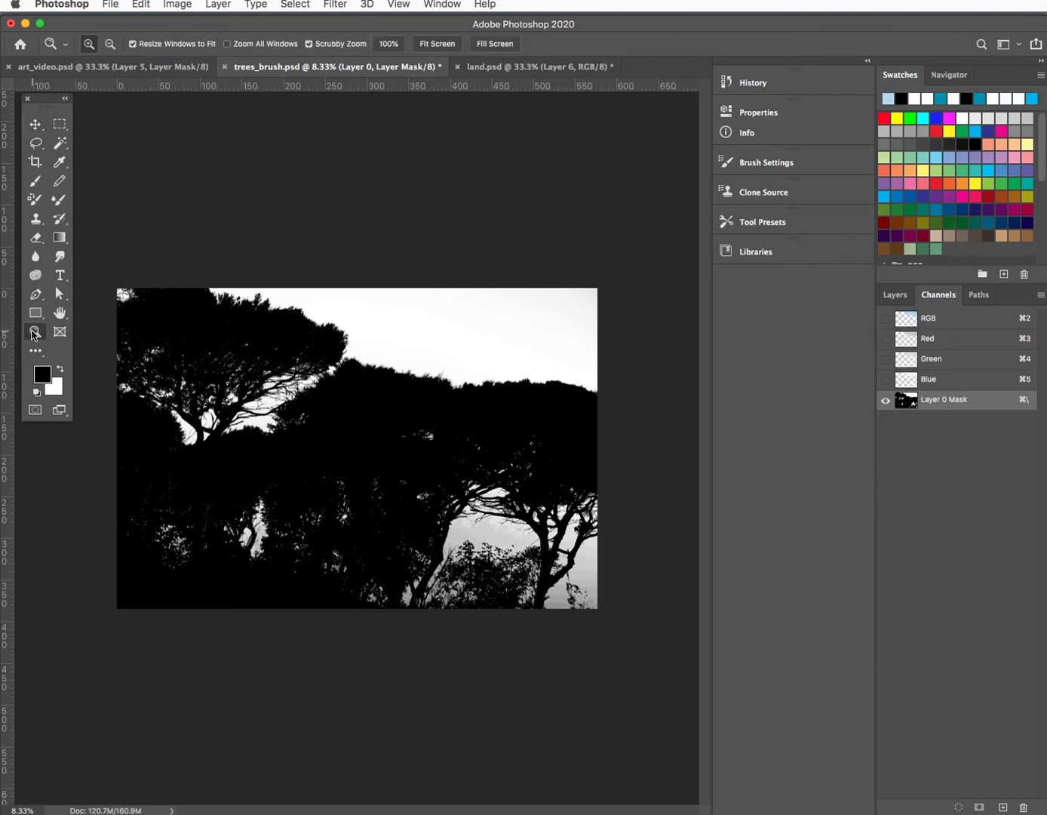
key("o")
left_click(38, 353)
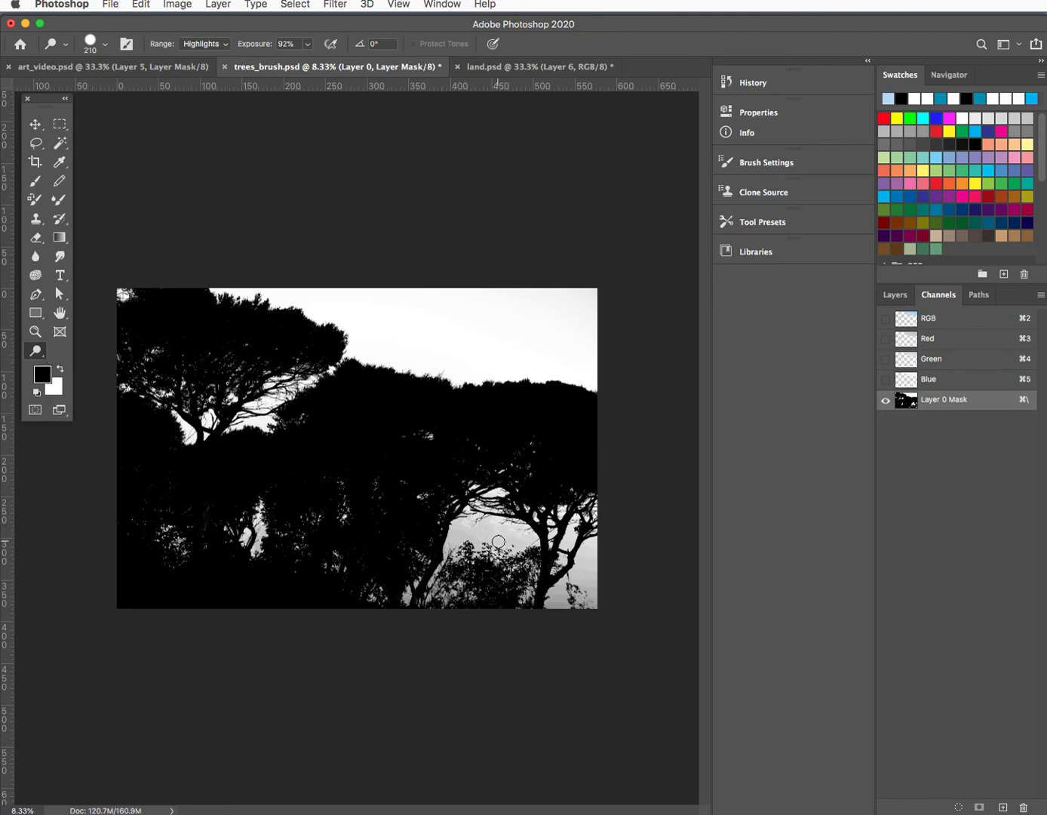
key("bracketright")
key("bracketright")
key("bracketright")
key("bracketright")
key("bracketright")
key("bracketright")
key("bracketright")
key("bracketright")
key("bracketright")
key("bracketright")
key("bracketright")
key("bracketright")
mouse_move(481, 522)
left_mouse_down()
mouse_move(445, 557)
mouse_move(484, 525)
mouse_move(494, 540)
mouse_move(506, 533)
mouse_move(420, 586)
mouse_move(551, 541)
mouse_move(589, 604)
left_mouse_up()
mouse_move(558, 473)
left_mouse_down()
mouse_move(579, 355)
mouse_move(550, 300)
left_mouse_up()
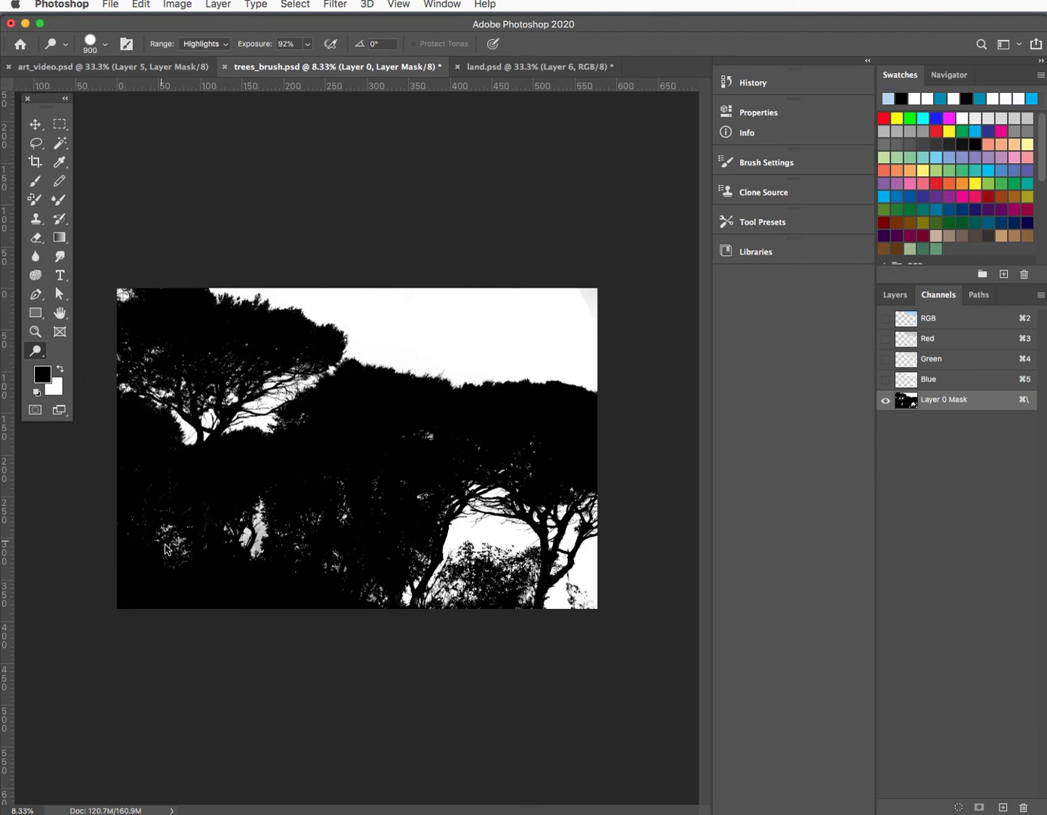
left_click_drag(263, 521, 260, 562)
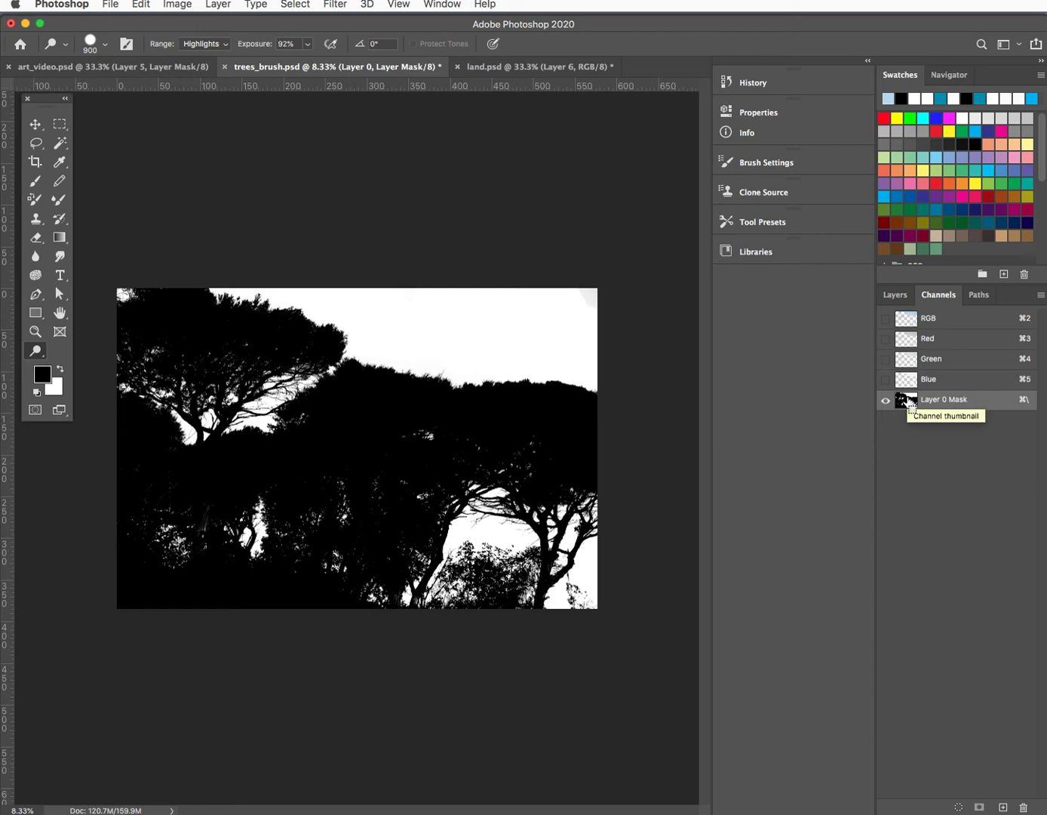
Invert the tree photo's layer mask and load it as a selection
key("super+i")
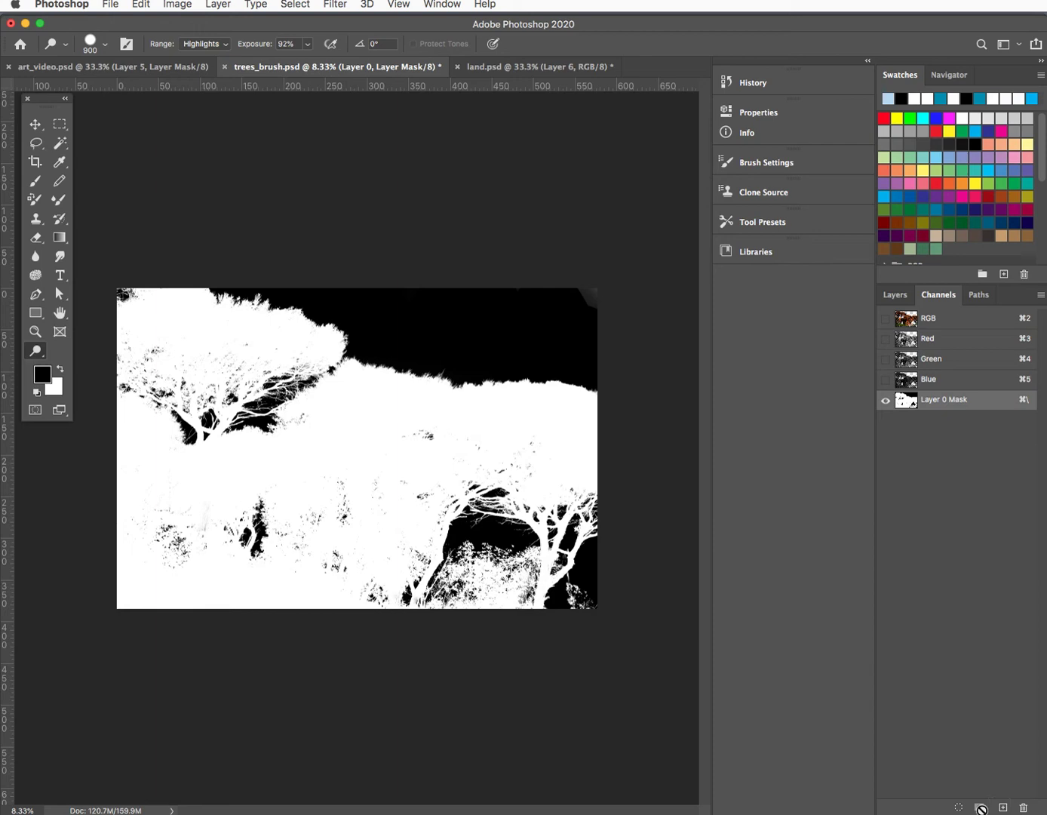
left_click(958, 807)
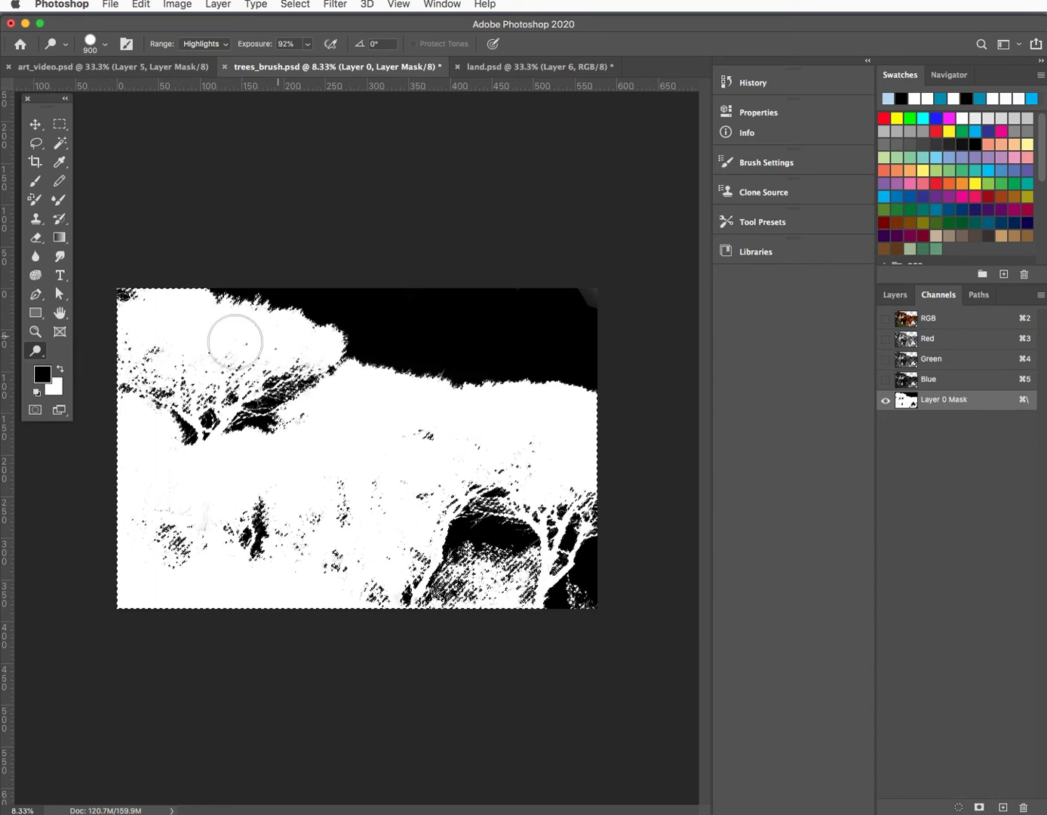
left_click(902, 299)
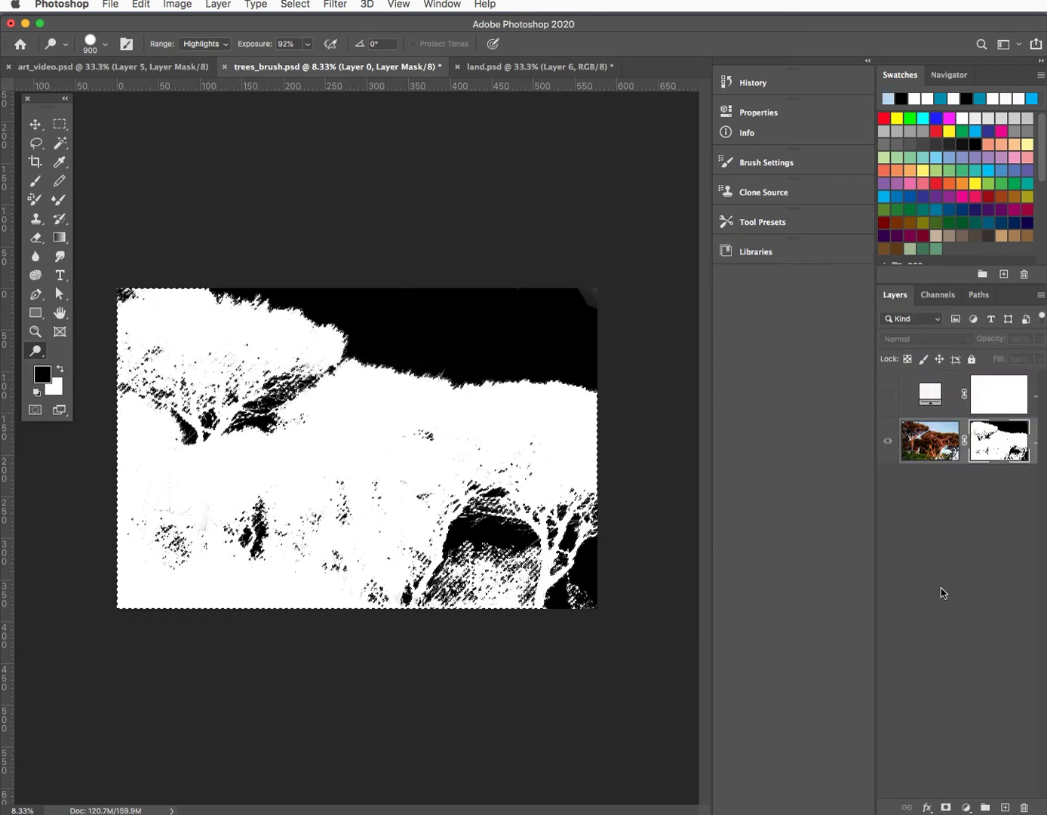
Fill the tree selection with black on a new layer and show the Color Fill 1 layer directly beneath it
left_click(1005, 808)
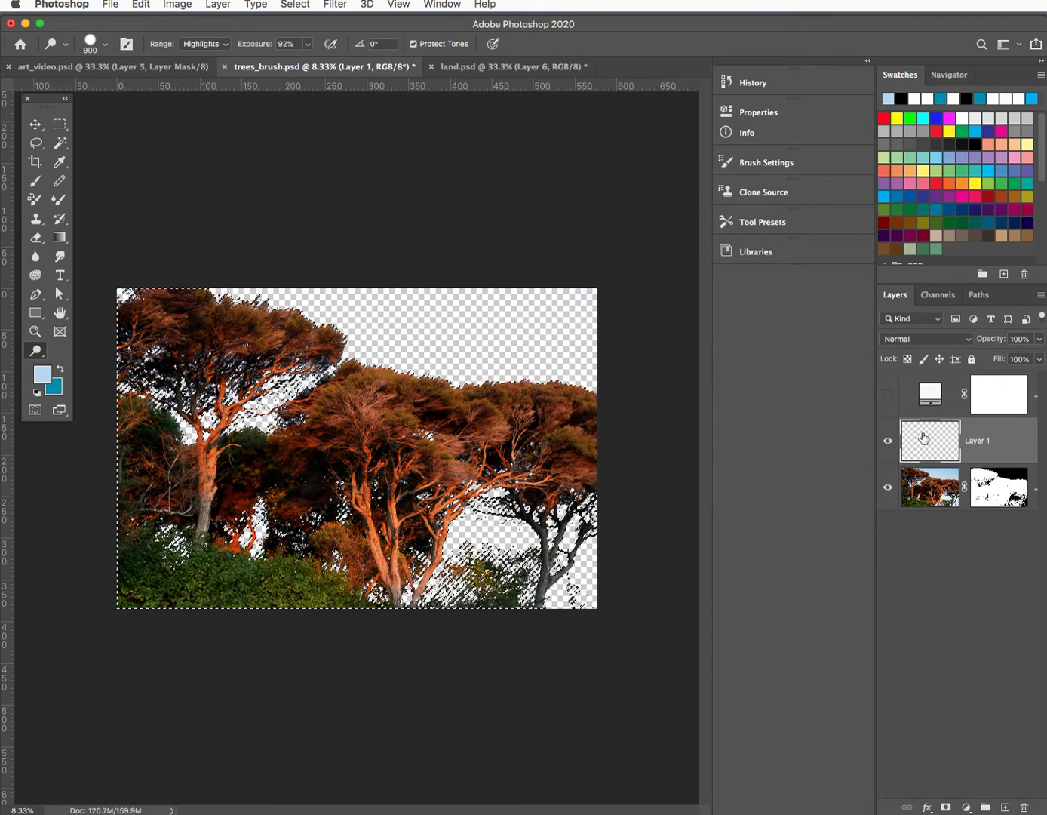
left_click(60, 369)
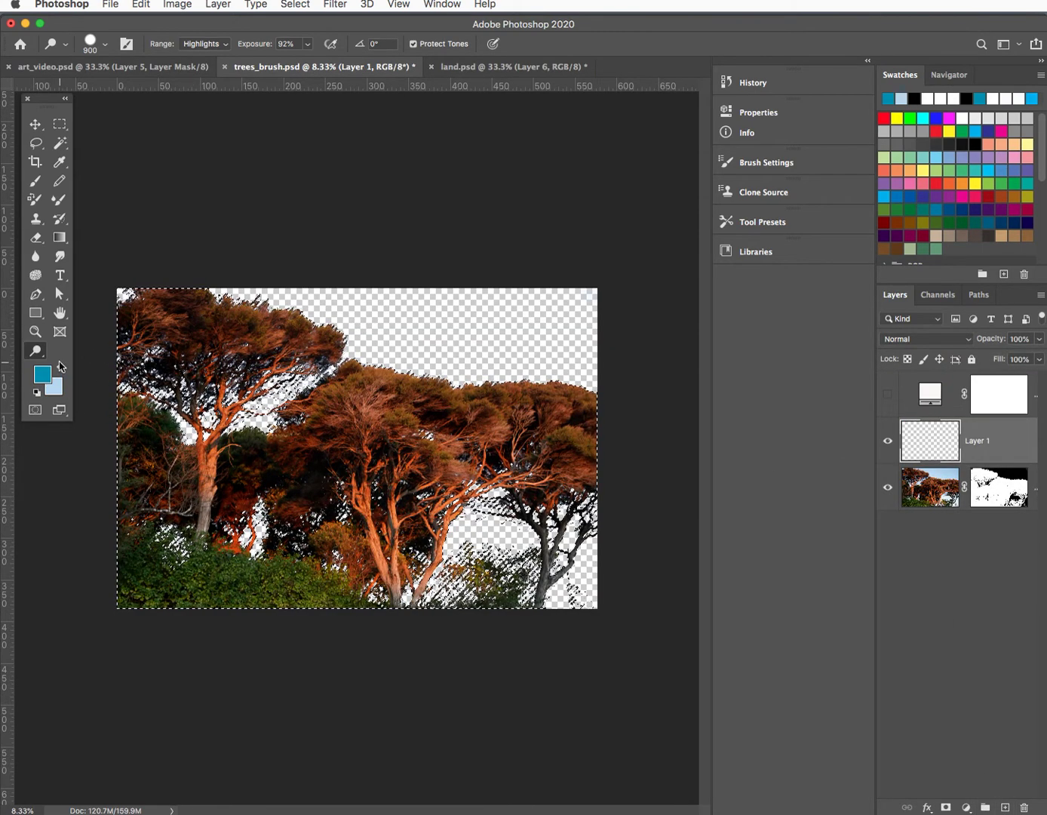
key("d")
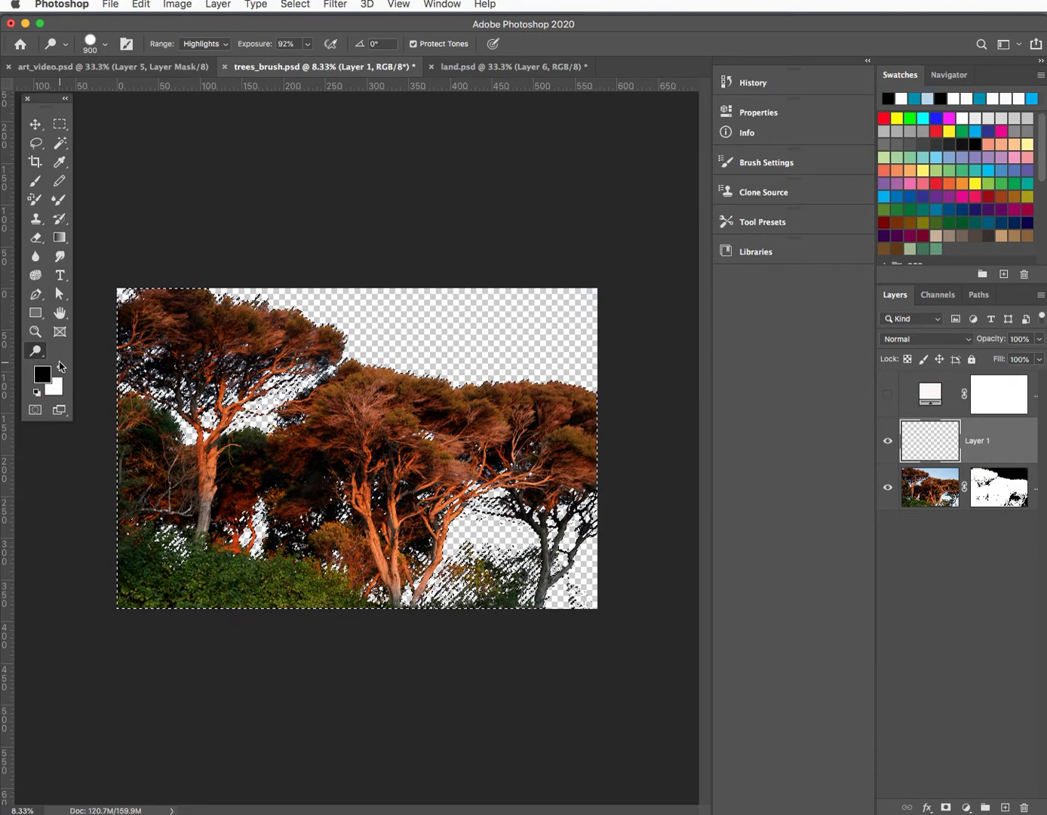
key("alt+BackSpace")
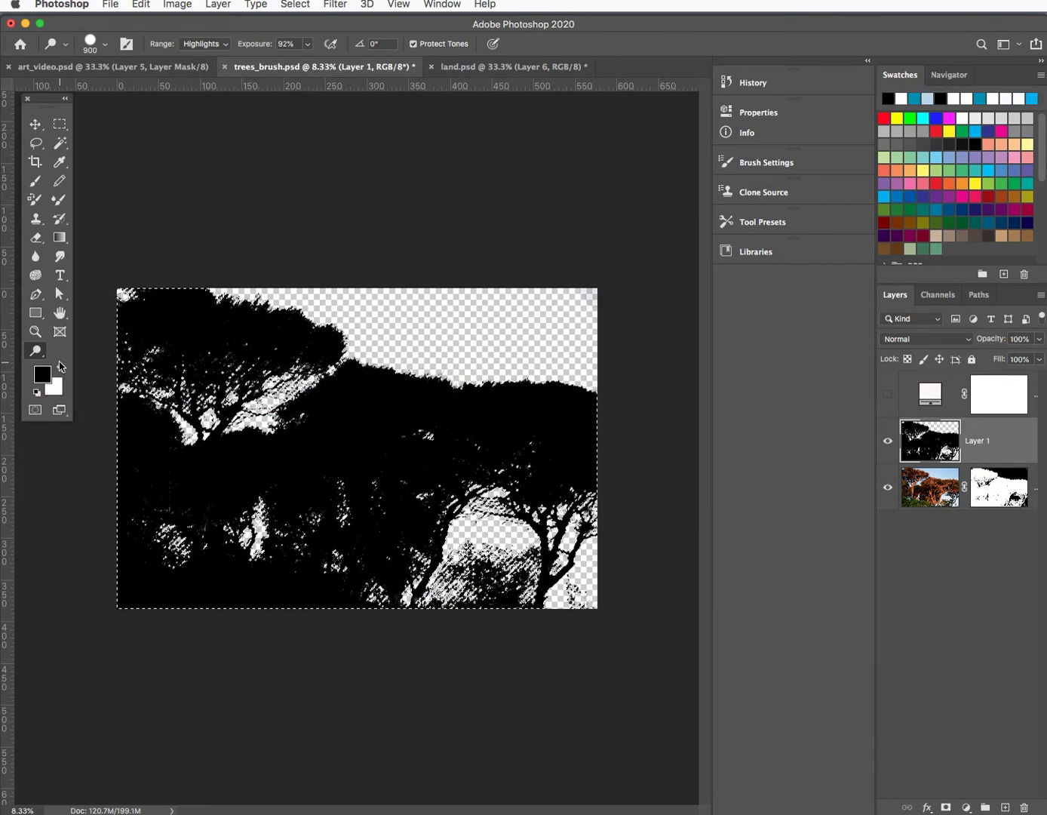
left_click_drag(929, 396, 926, 464)
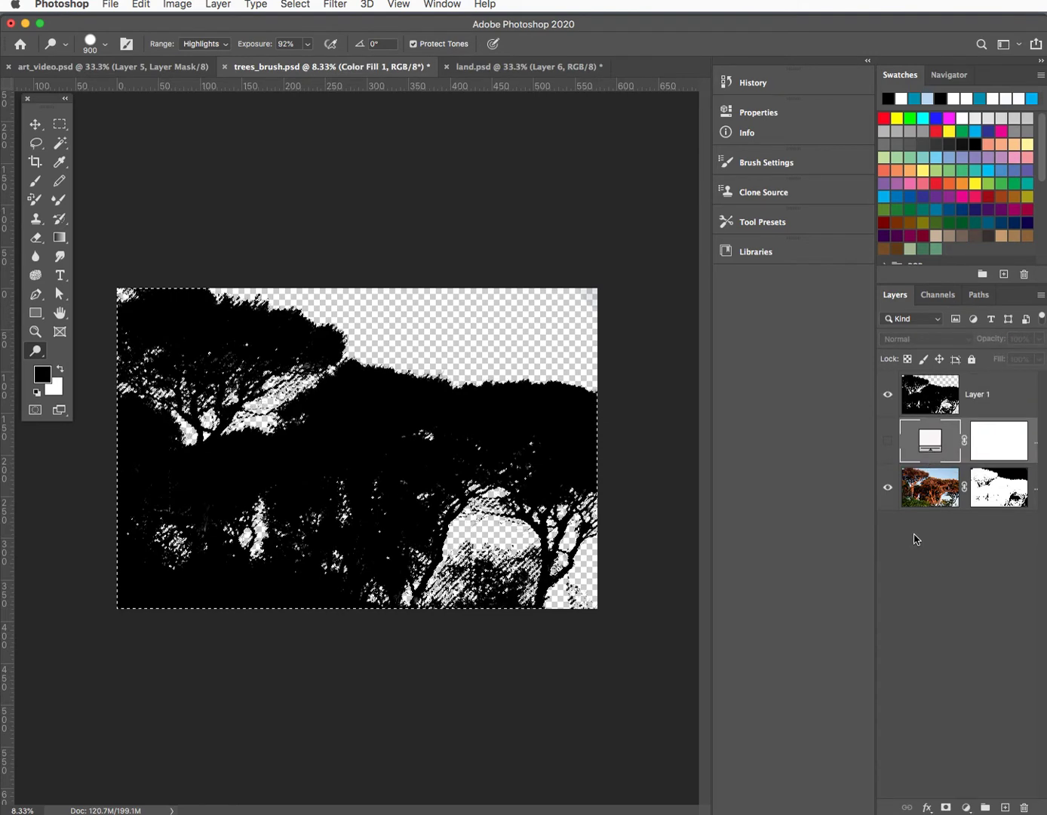
left_click(887, 441)
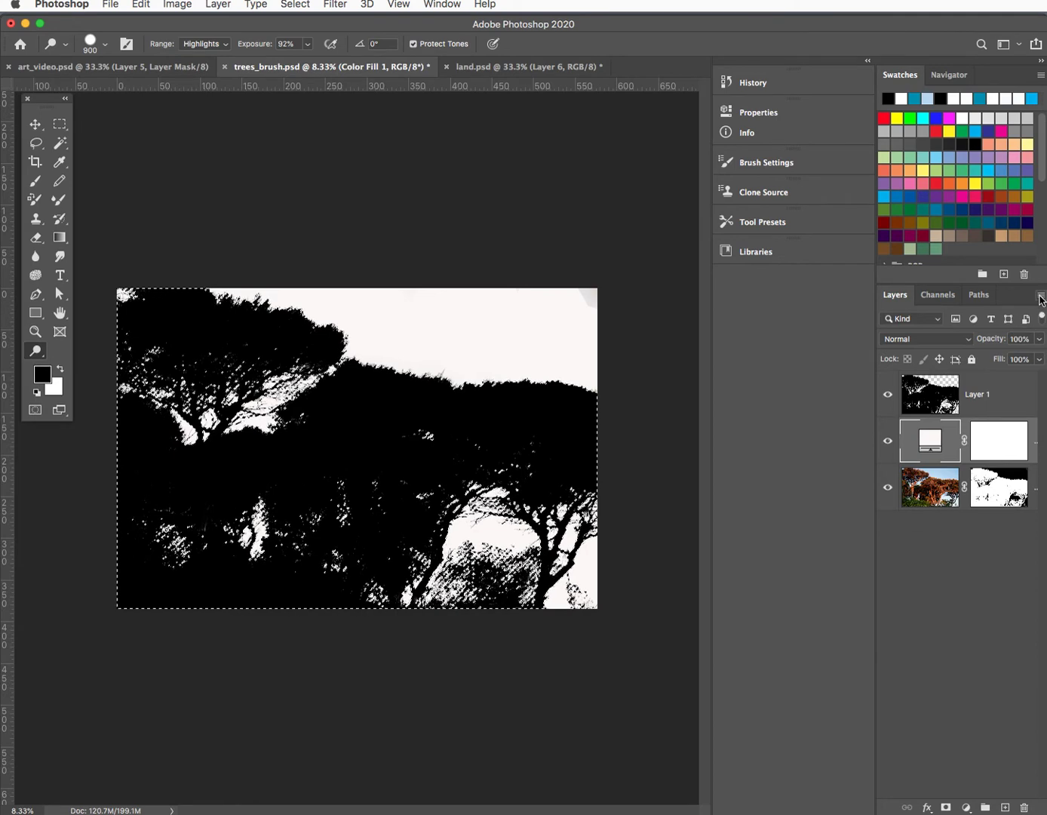
Convert the image to Grayscale, merging the layers and discarding the color information
left_click(178, 5)
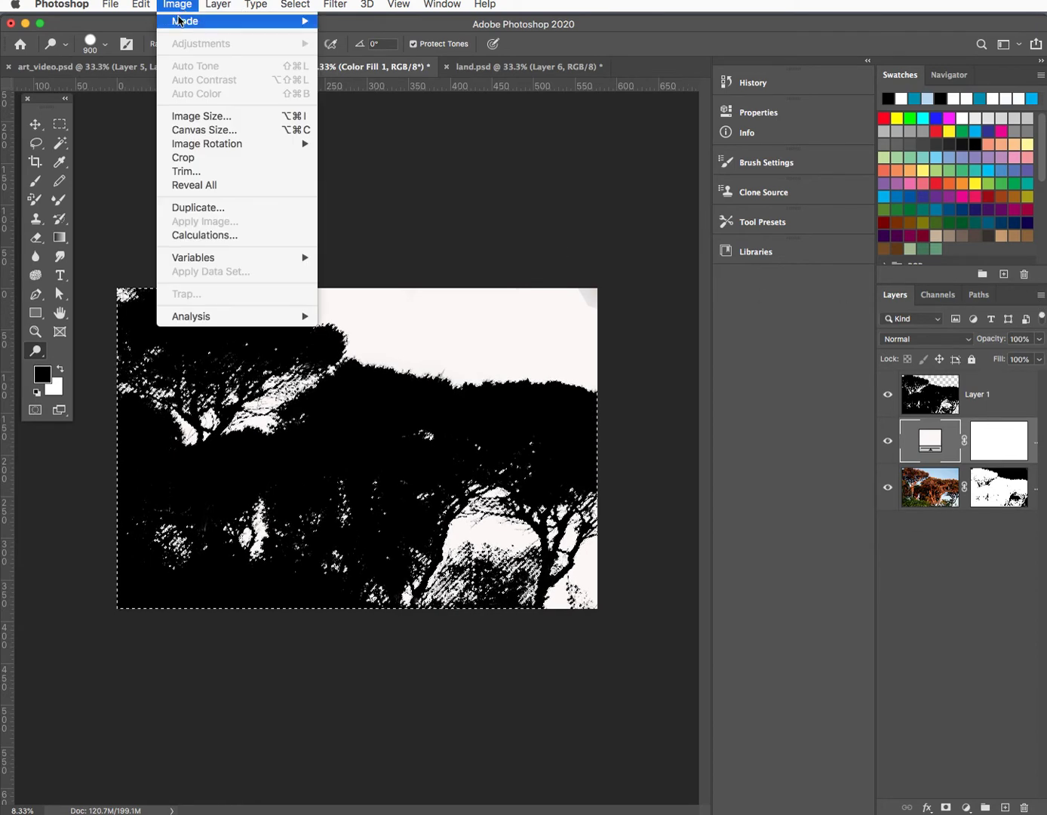
mouse_move(290, 23)
left_click(346, 41)
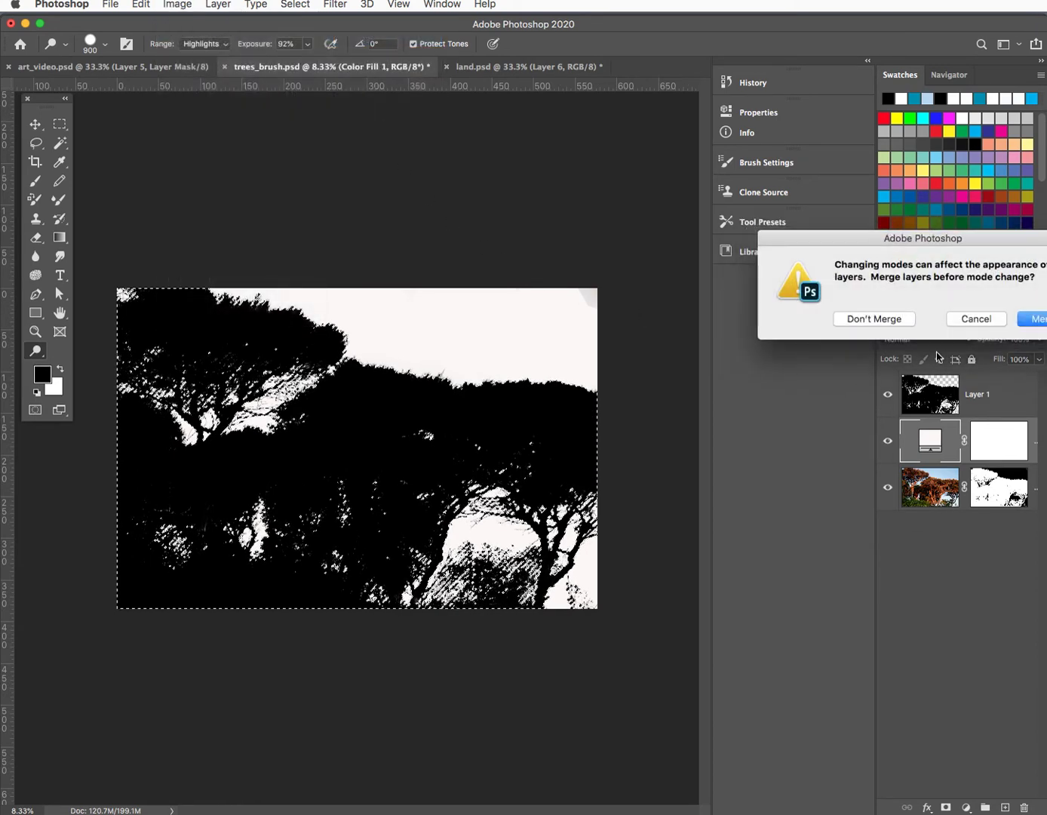
left_click(1031, 318)
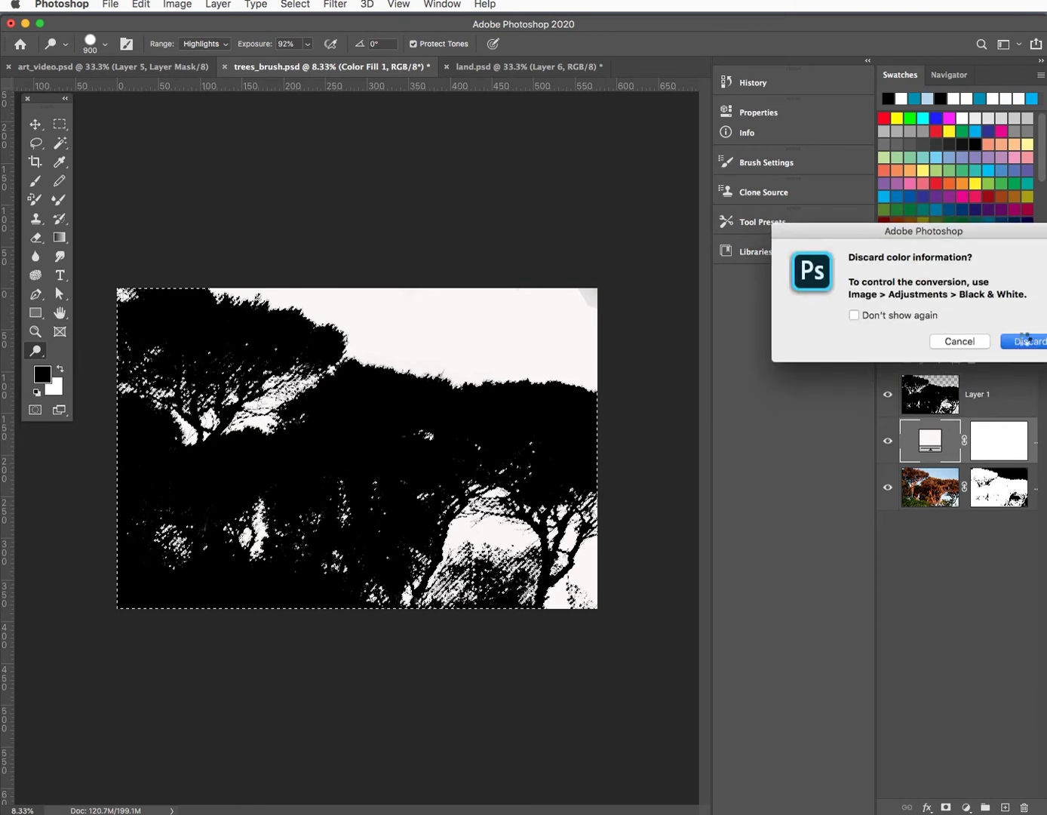
left_click(1006, 345)
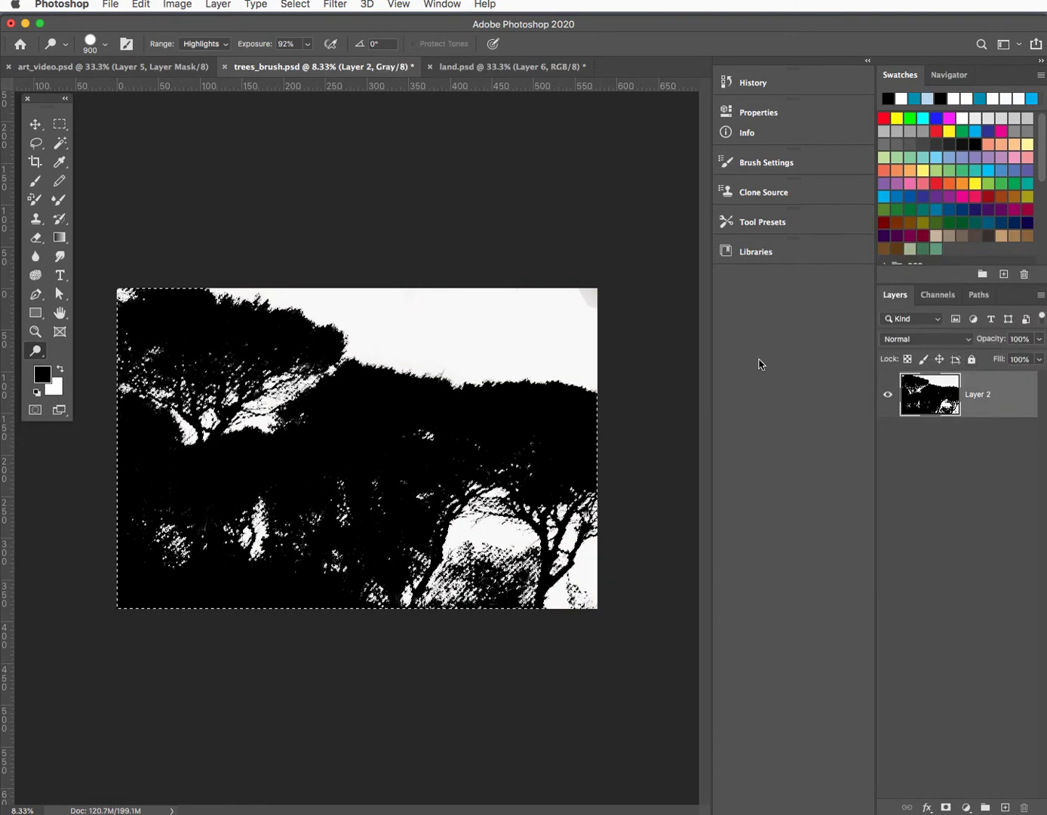
Try converting the image to Bitmap at 1000 pixels/inch with a round halftone screen of 17 lines/inch at 90 degrees
left_click(178, 5)
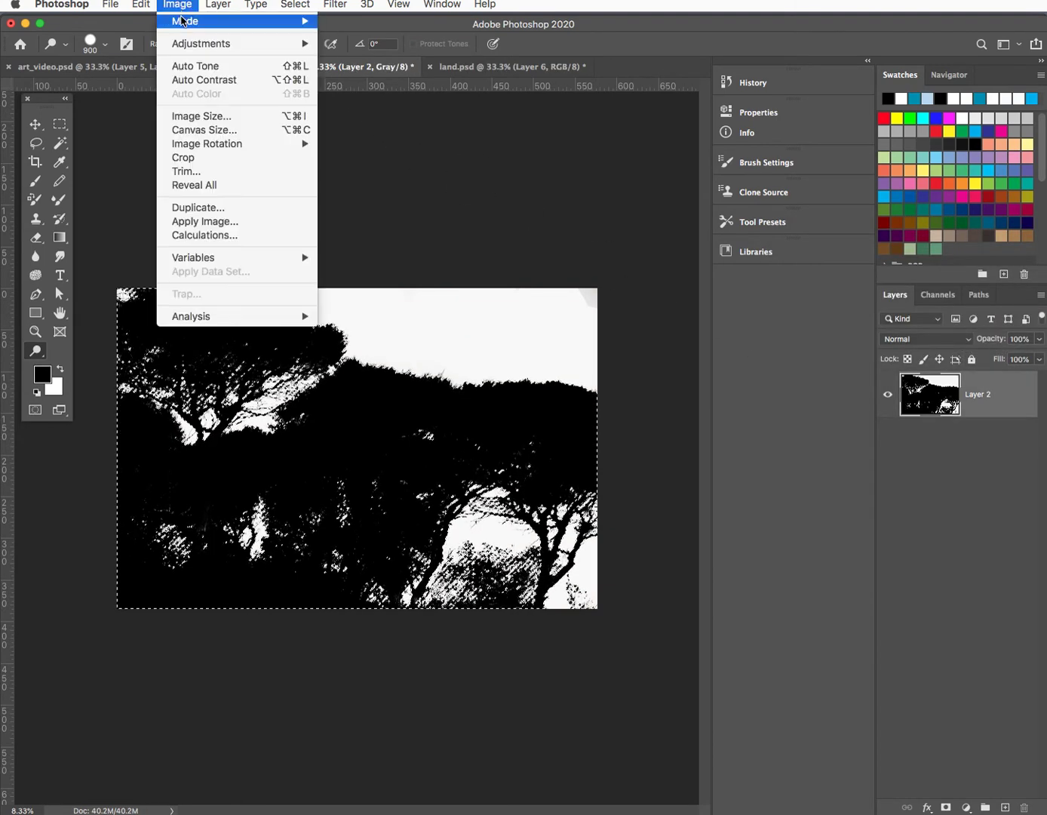
left_click(344, 23)
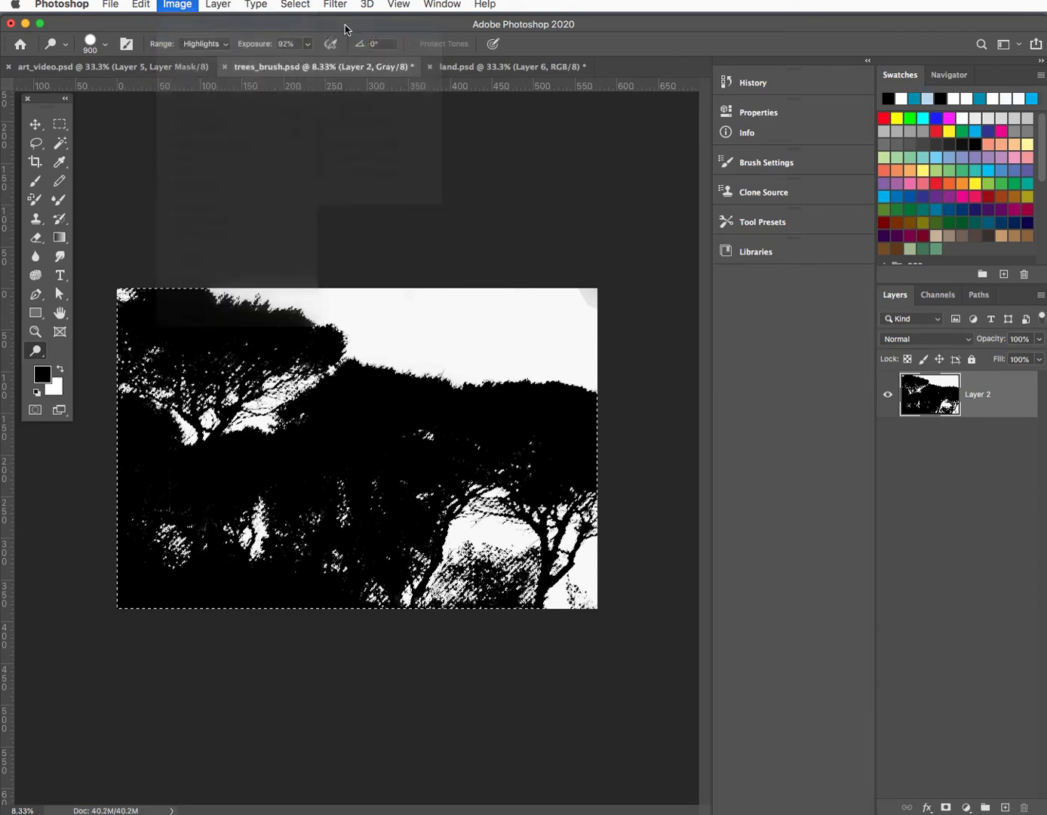
left_click(1024, 320)
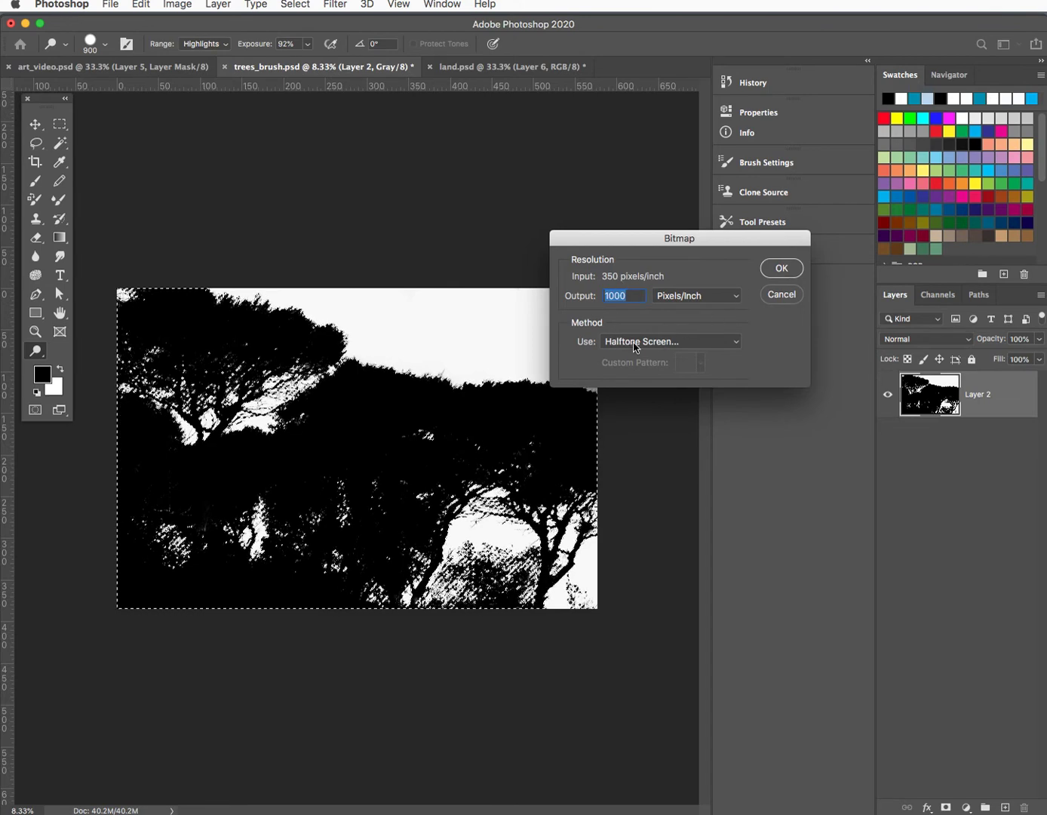
left_click(780, 269)
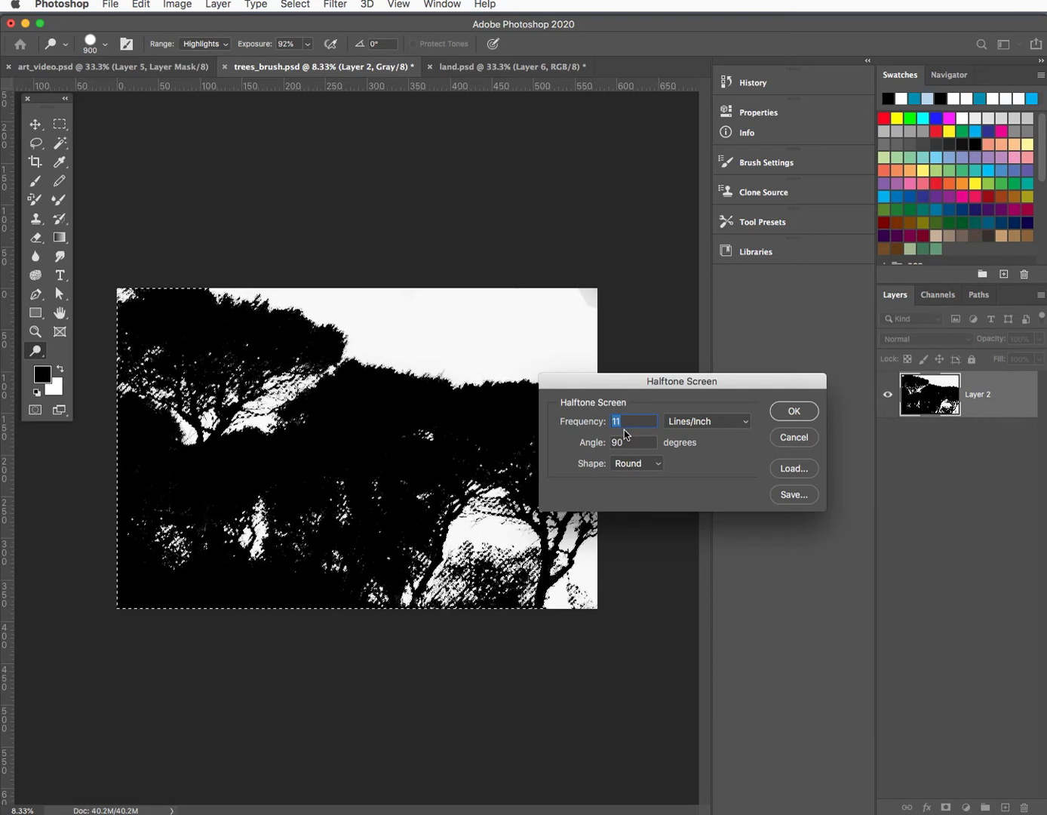
type("17")
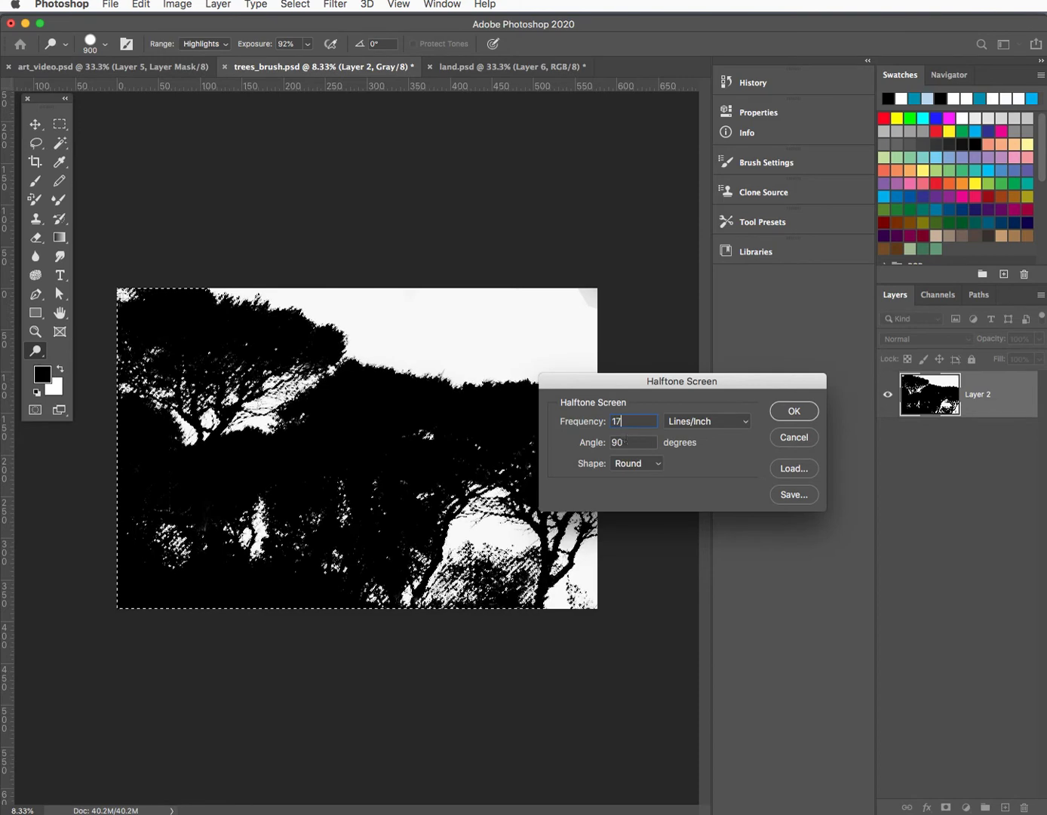
left_click(792, 414)
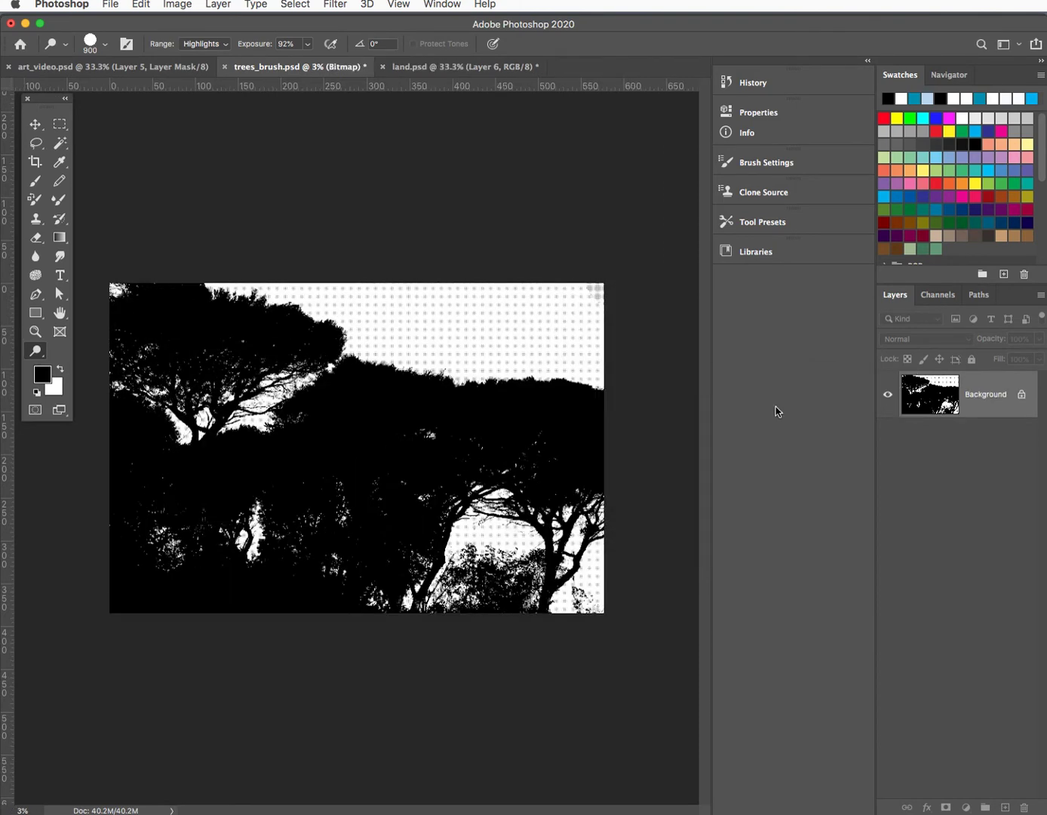
Check the halftone dots up close and undo the Bitmap conversion
key("super+equal")
key("super+equal")
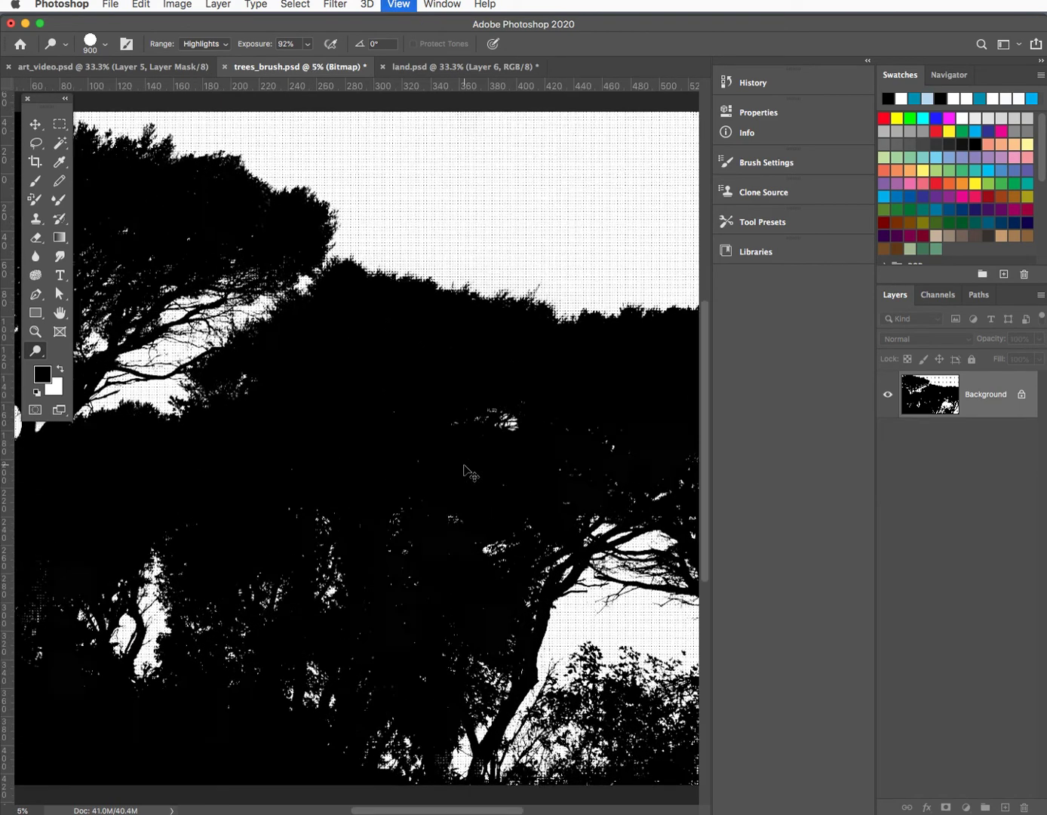
key("super+equal")
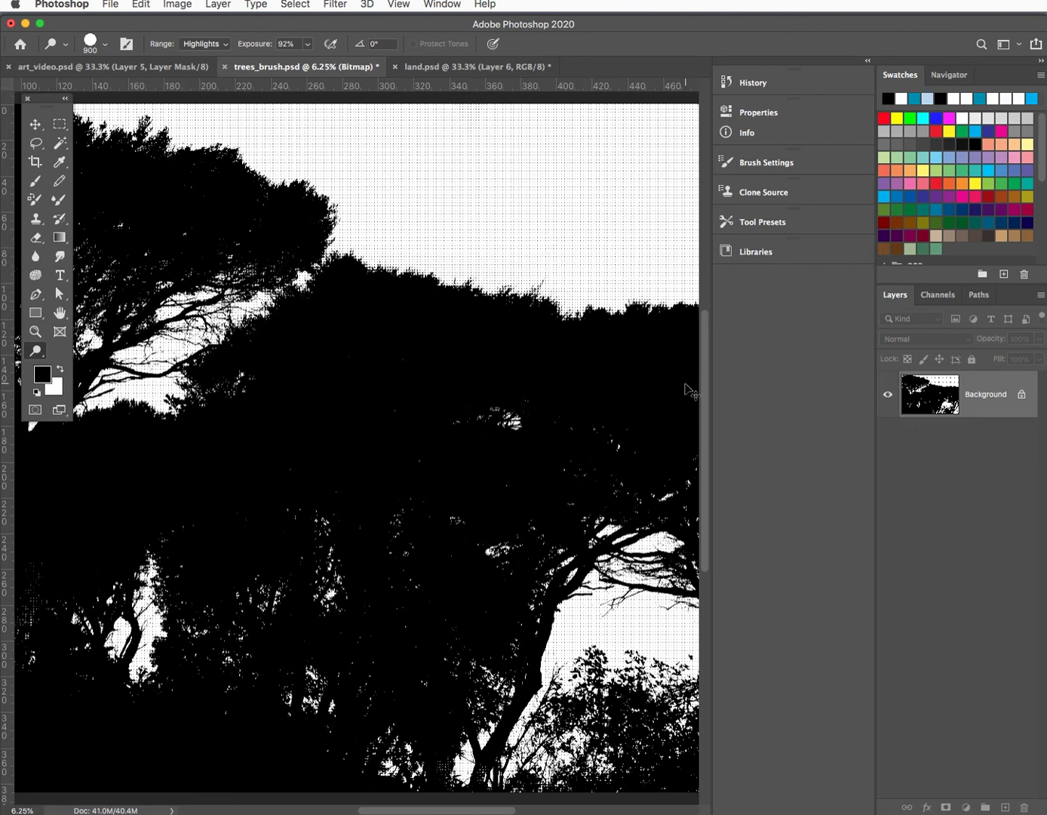
key("ctrl+z")
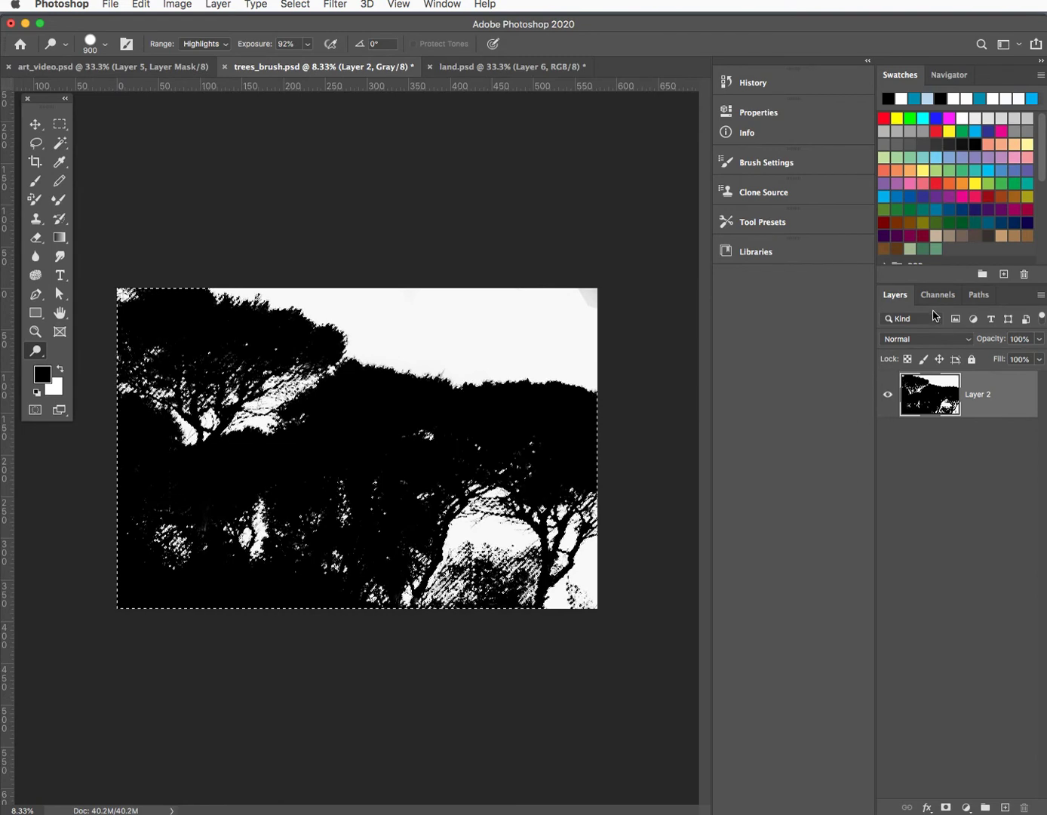
Deselect the trees and lower the white input level with Levels to turn the sky pure white
left_click(937, 296)
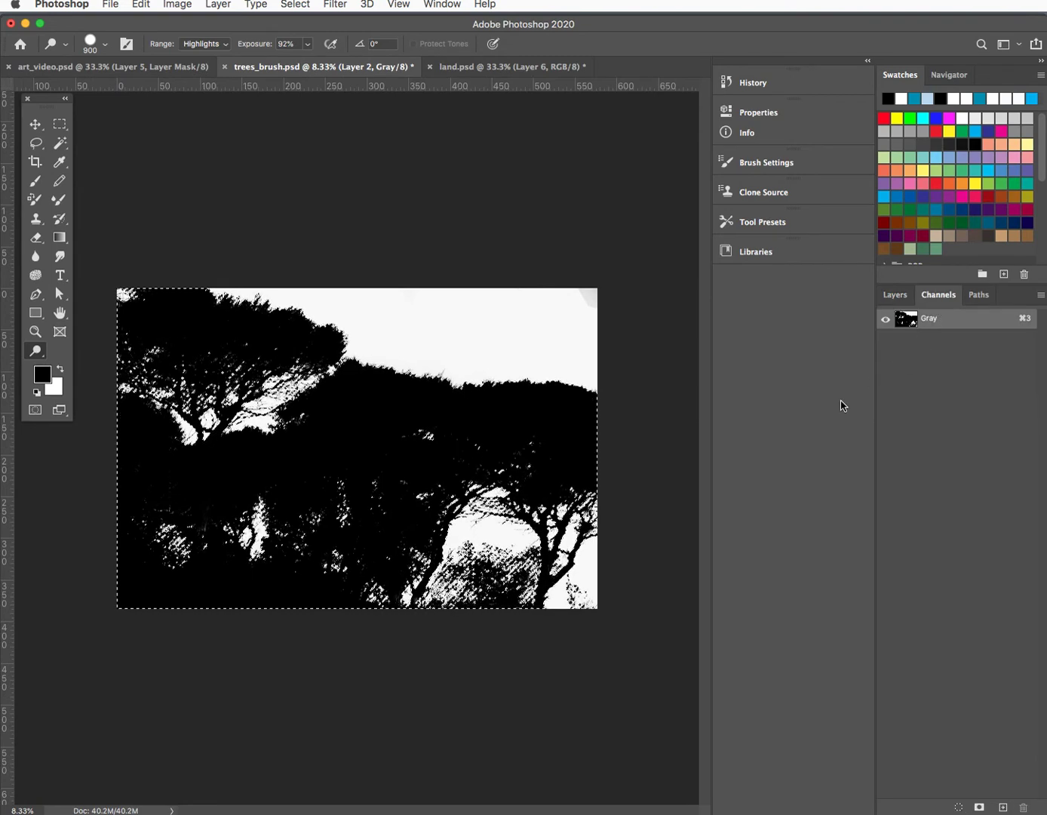
key("super+d")
key("super+l")
left_click_drag(751, 489, 726, 489)
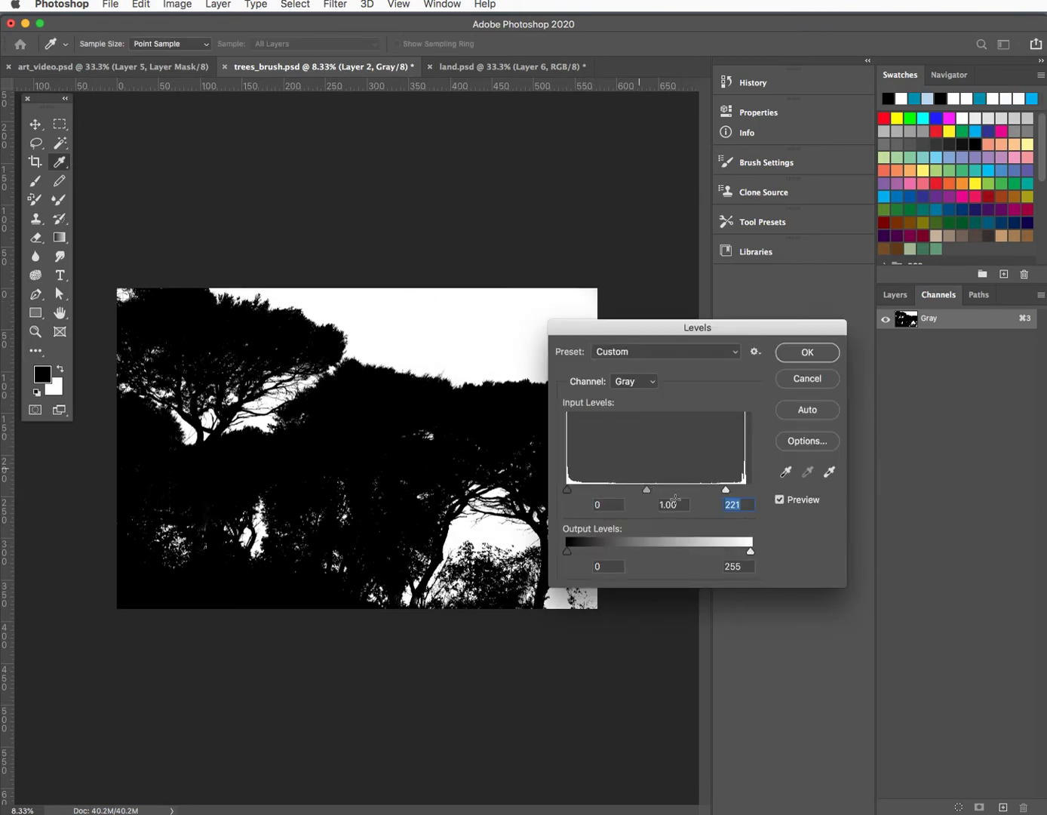
left_click_drag(569, 494, 562, 494)
left_click_drag(727, 492, 712, 481)
left_click(807, 363)
key("o")
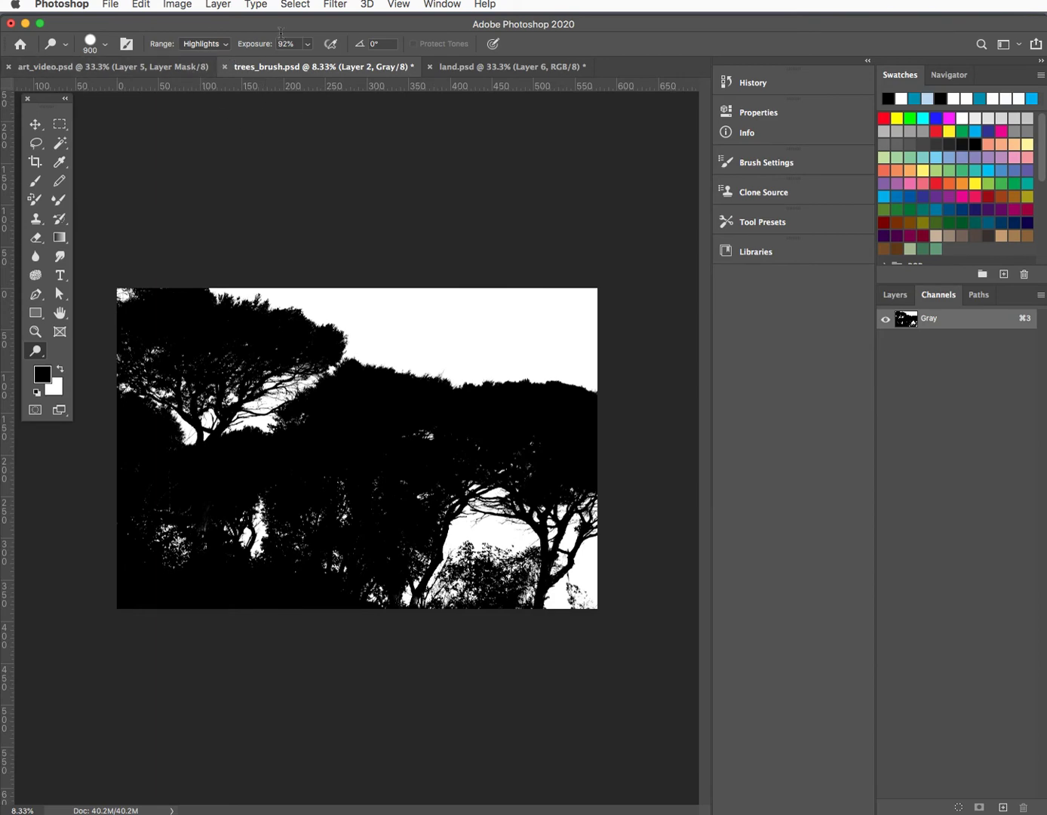
Convert the image to Bitmap at 1000 pixels/inch with a round halftone screen of 17 lines/inch at 45 degrees
left_click(178, 4)
mouse_move(248, 21)
left_click(355, 28)
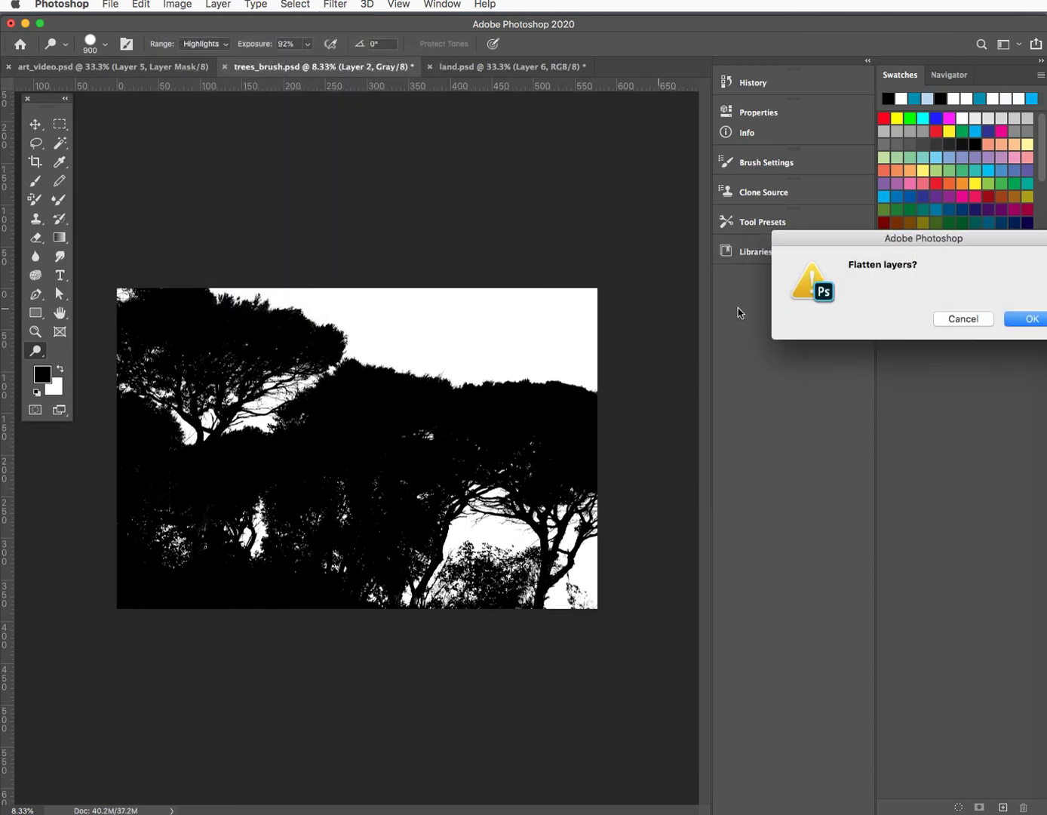
left_click(1027, 317)
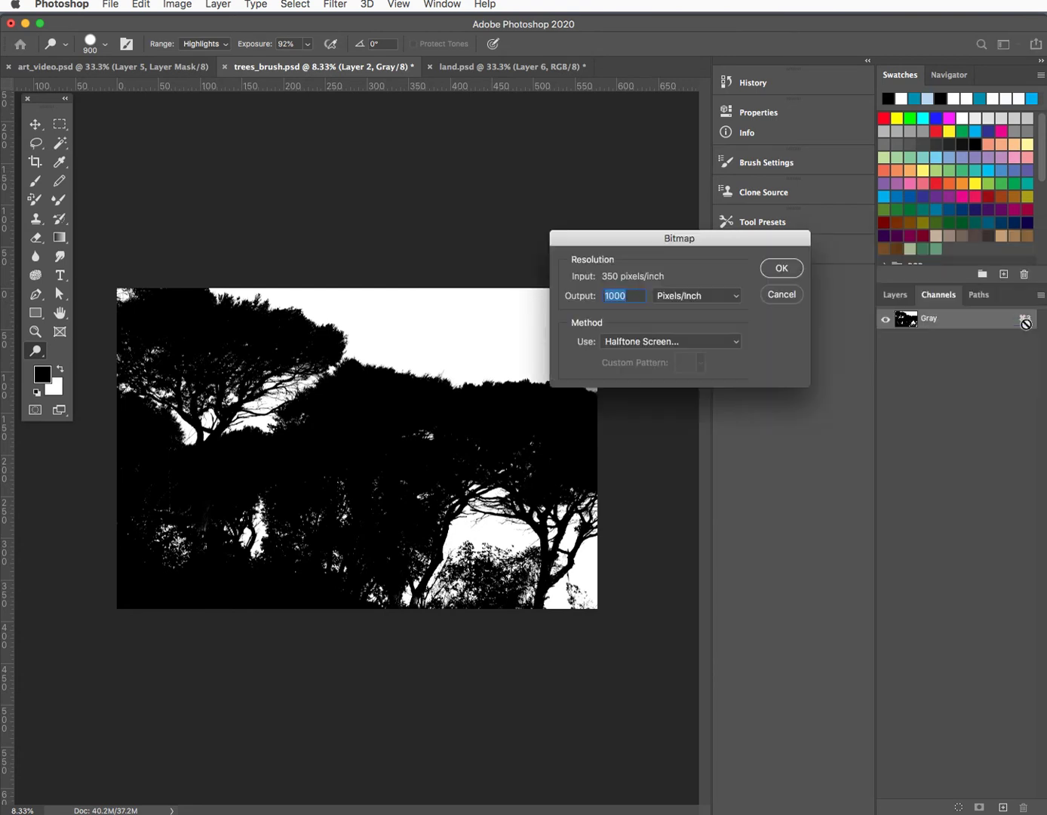
left_click(780, 268)
key("Tab")
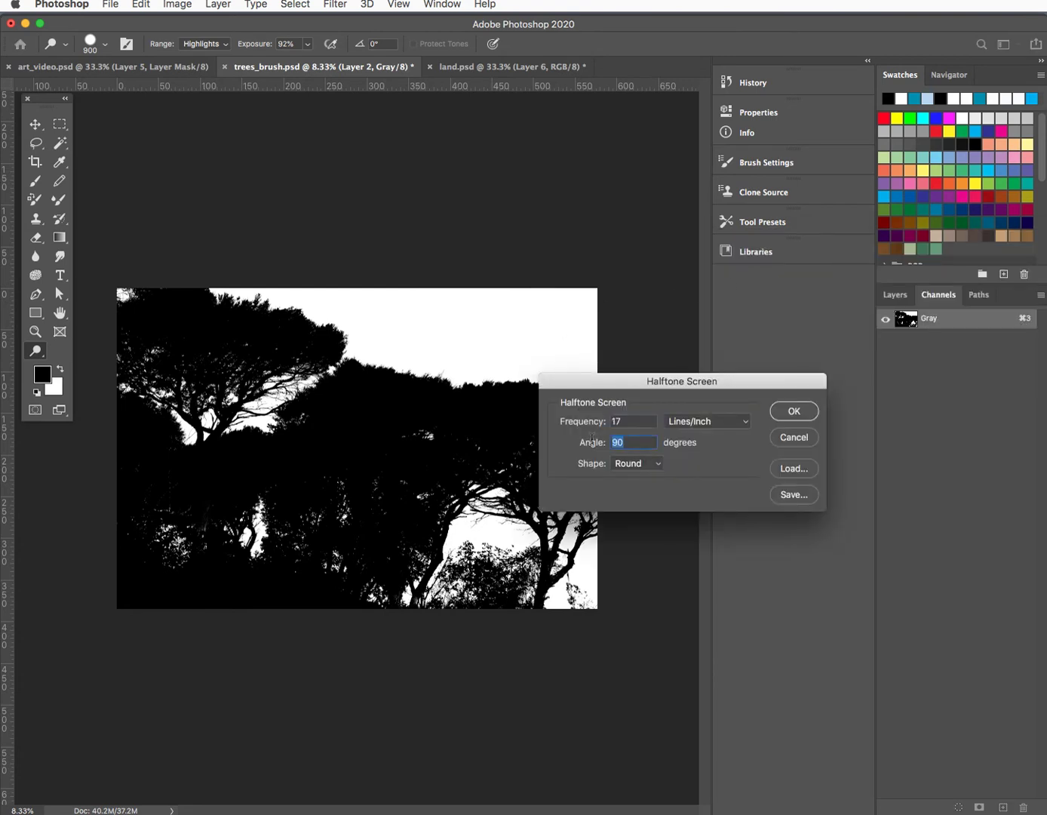
type("45")
key("Return")
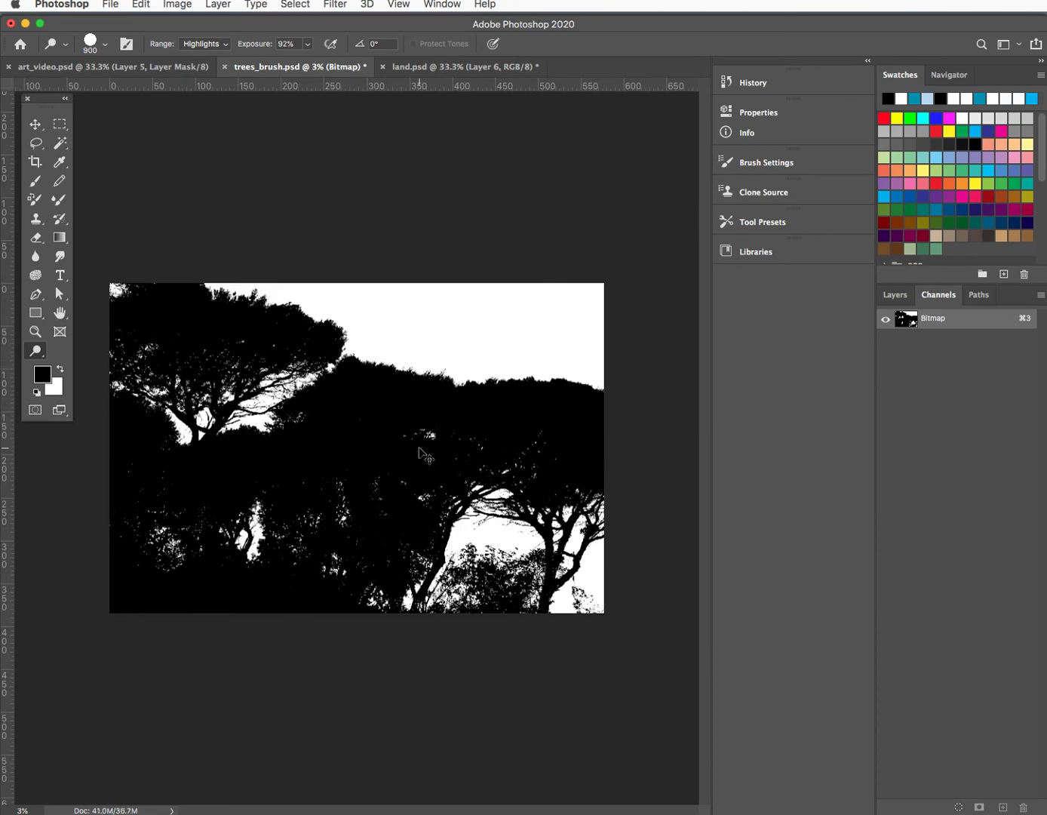
Inspect the foliage, branches and tree edges of the bitmap image up close
key("super+equal")
key("super+equal")
key("super+equal")
key("super+equal")
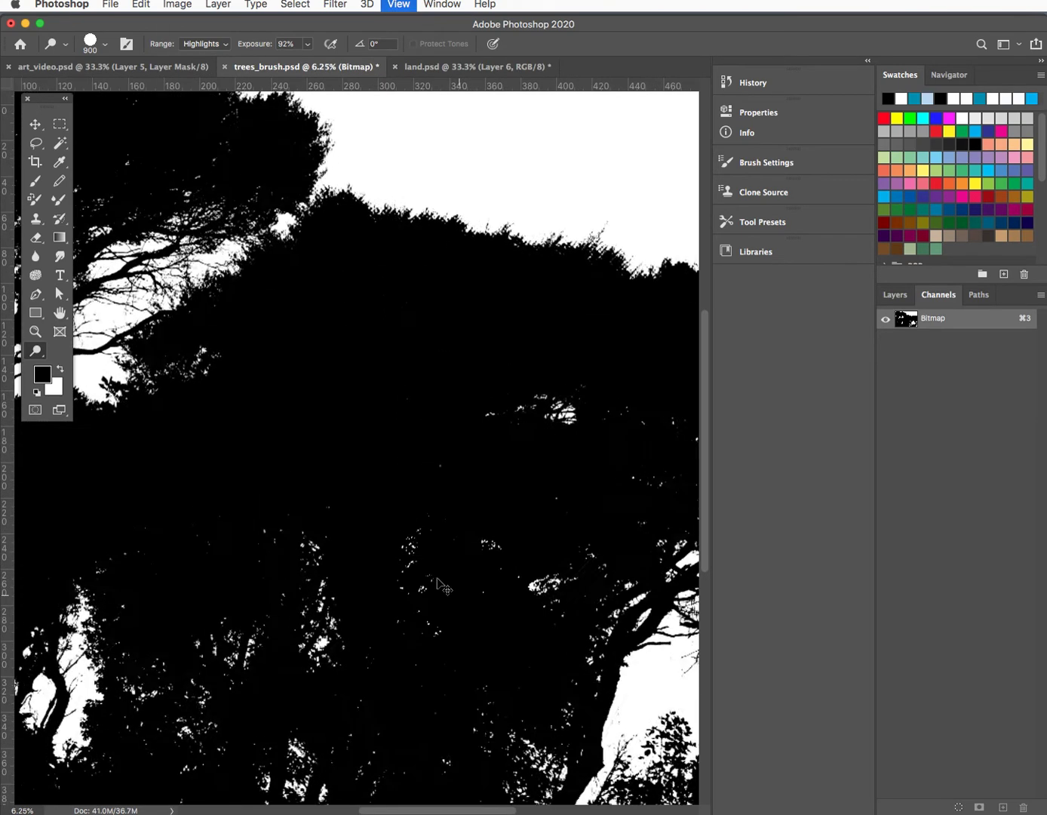
mouse_move(403, 478)
left_mouse_down()
mouse_move(502, 561)
mouse_move(589, 566)
left_mouse_up()
mouse_move(300, 599)
left_mouse_down()
mouse_move(382, 558)
mouse_move(535, 568)
left_mouse_up()
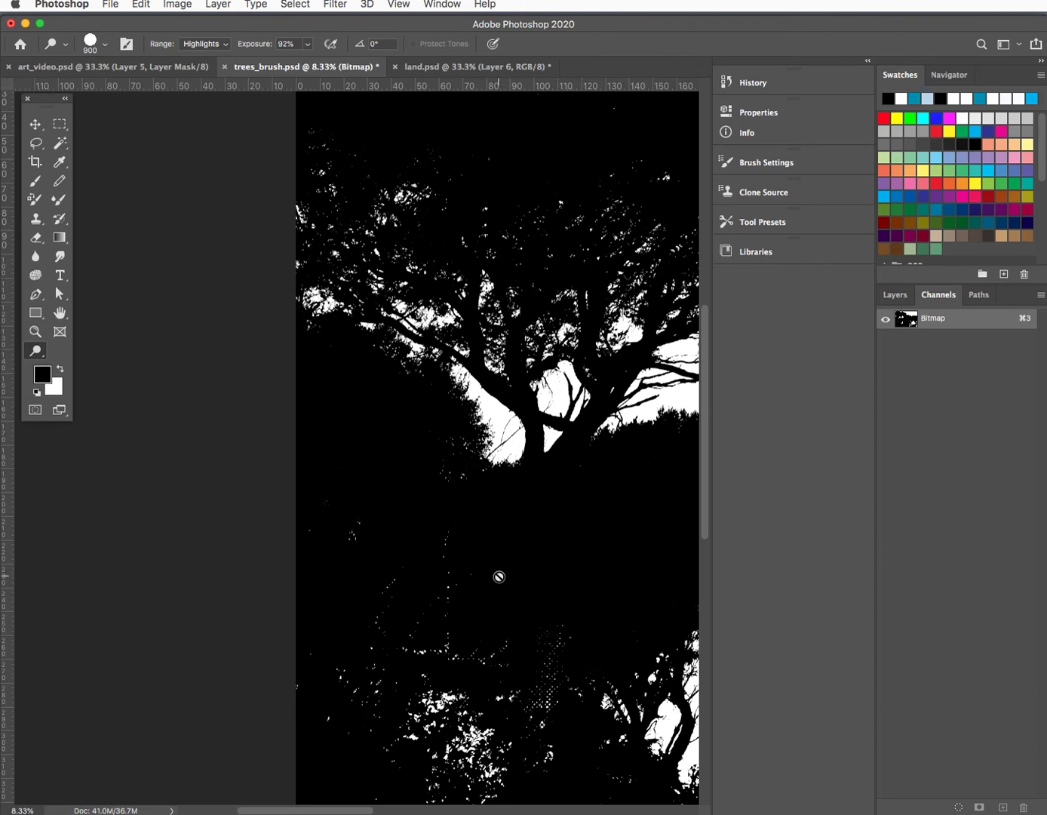
Revert trees_brush.psd to its saved version and close the floating water.psd document
key("super+0")
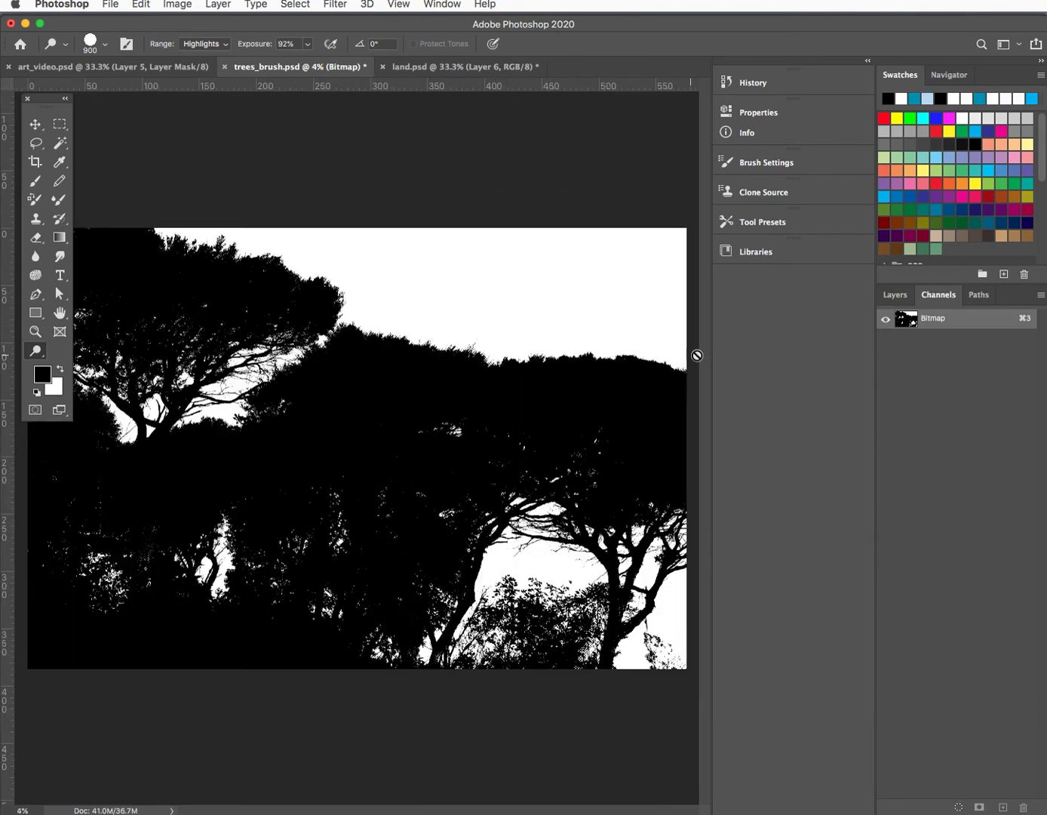
left_click(104, 4)
mouse_move(125, 201)
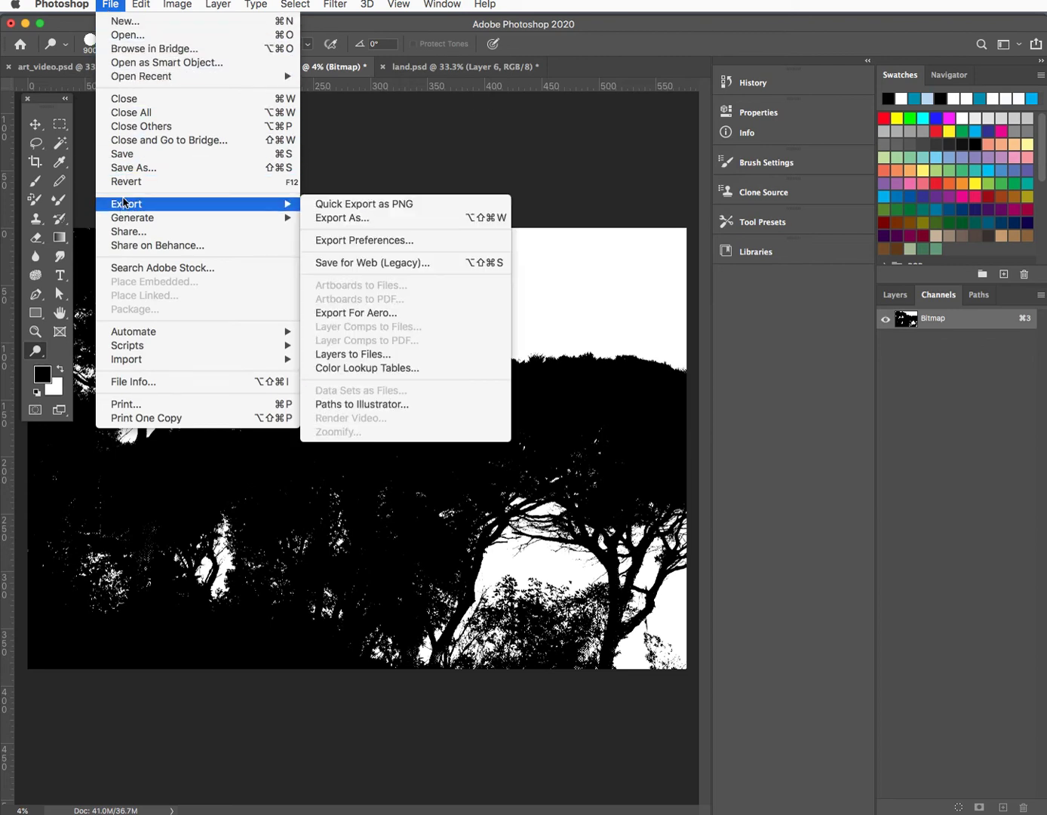
left_click(126, 182)
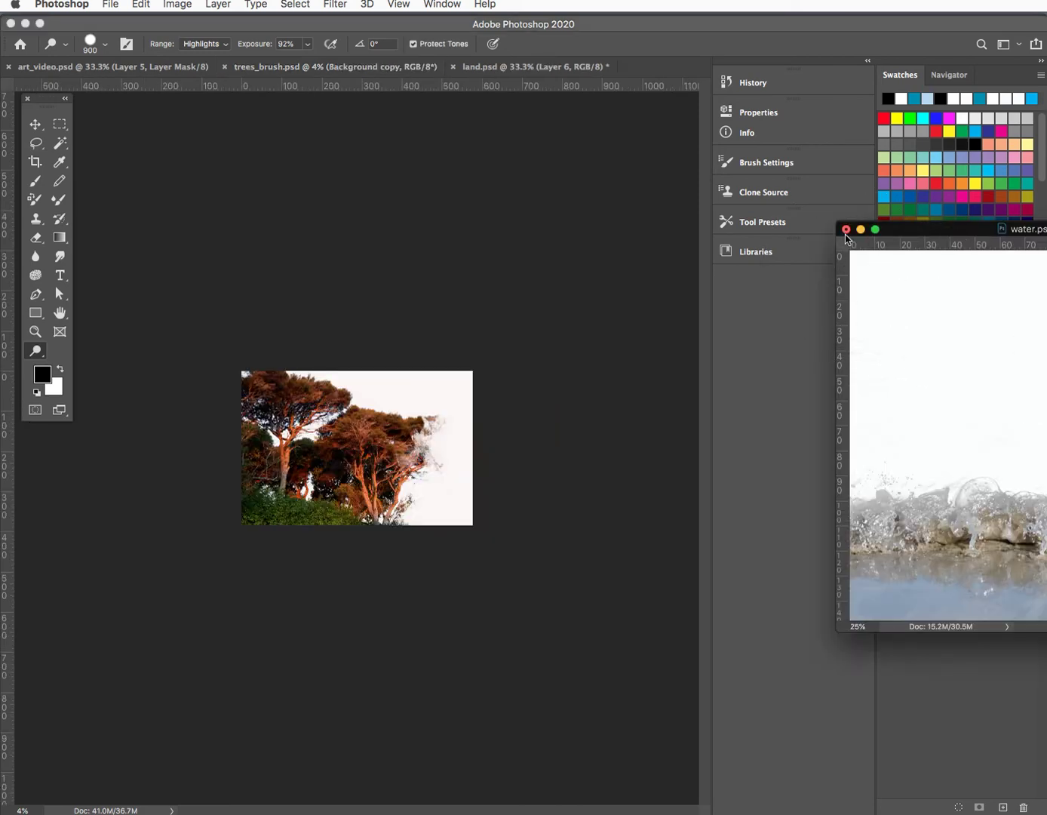
left_click(848, 229)
left_click(875, 318)
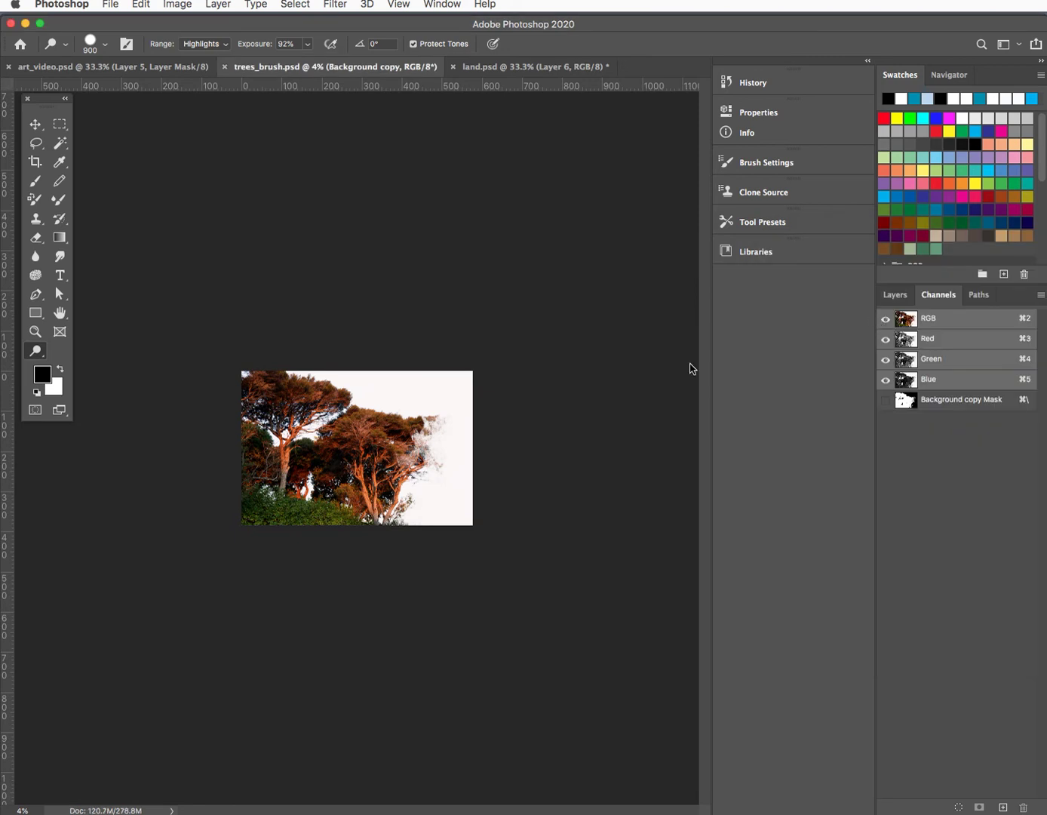
Check the Background copy mask as an overlay on the trees, and return to the layer list
left_click(884, 402)
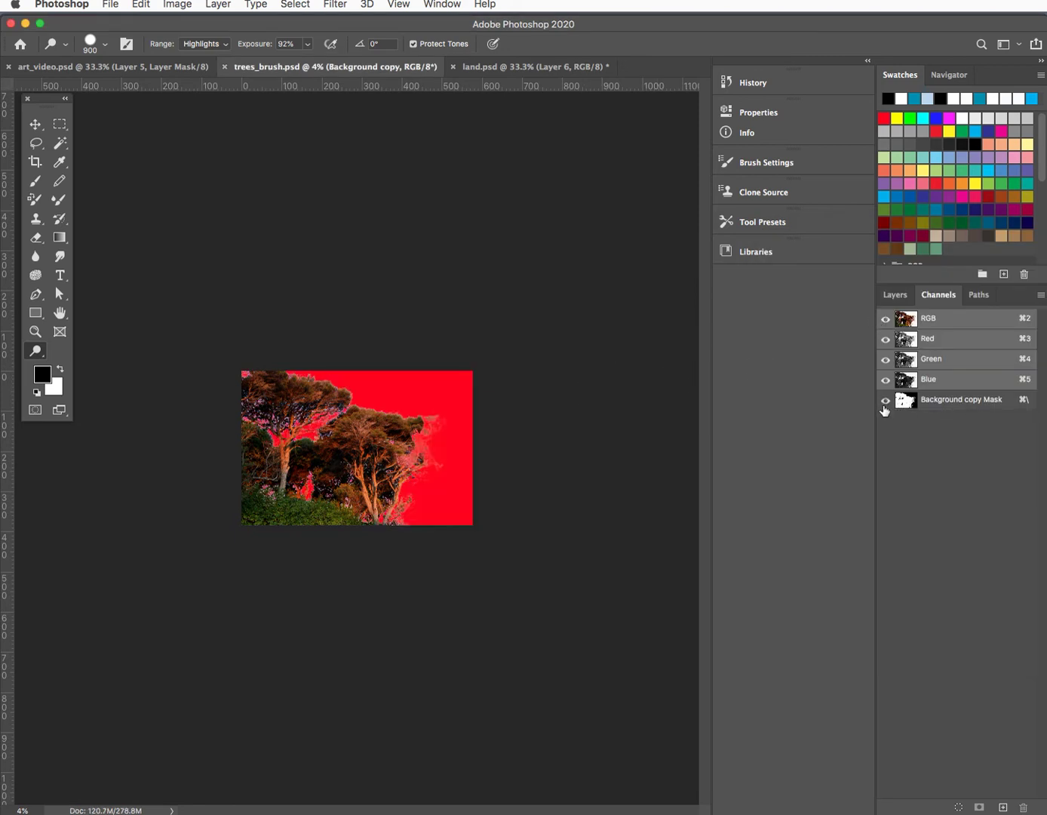
left_click(885, 401)
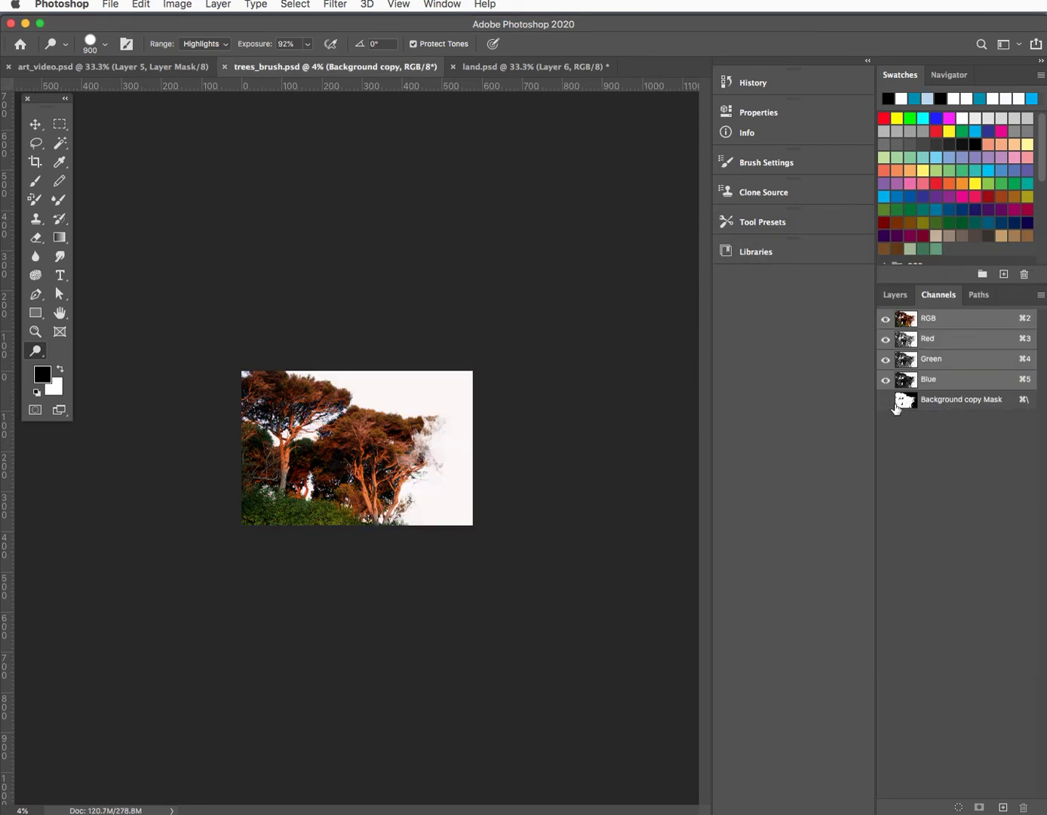
left_click(943, 401)
left_click(898, 297)
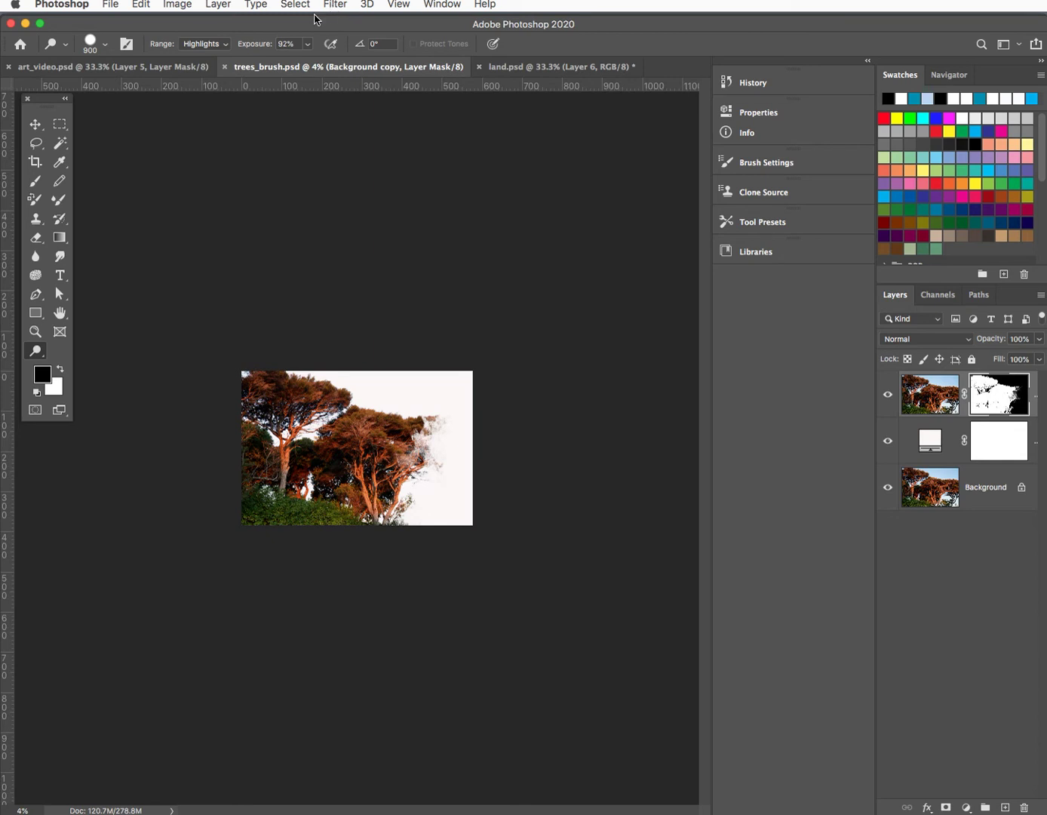
Convert the trees image to Grayscale, flattening its layers and discarding the color information
left_click(181, 6)
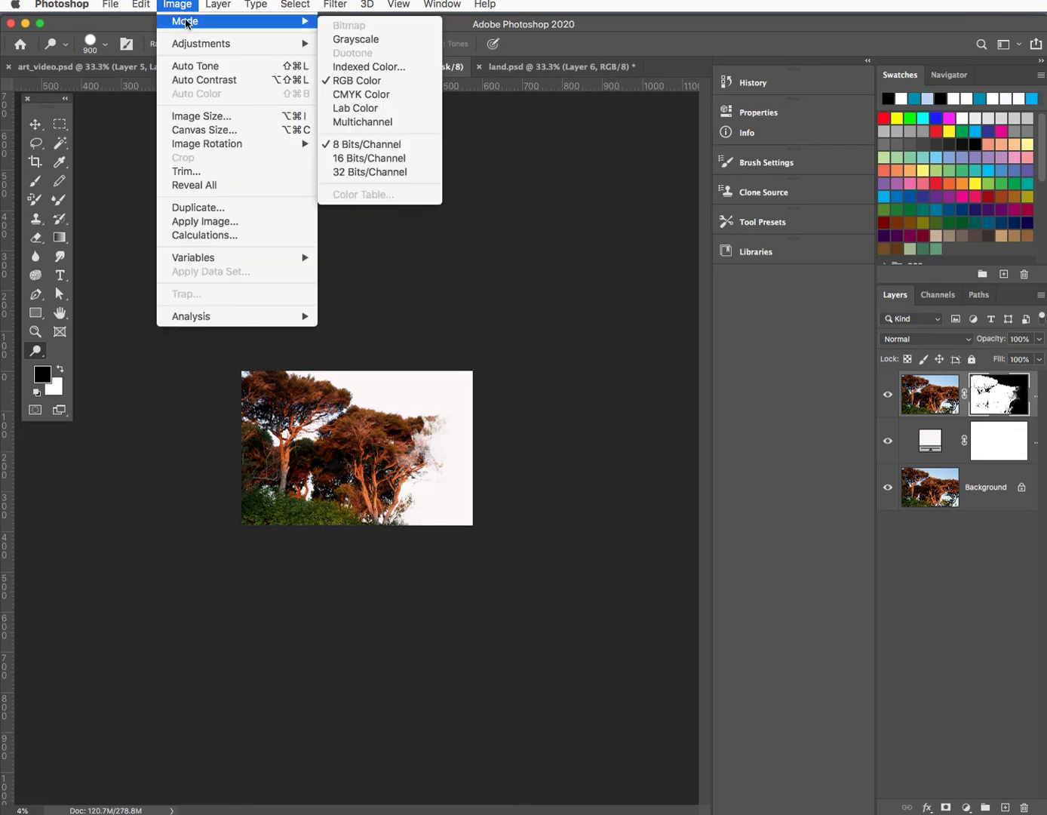
mouse_move(294, 22)
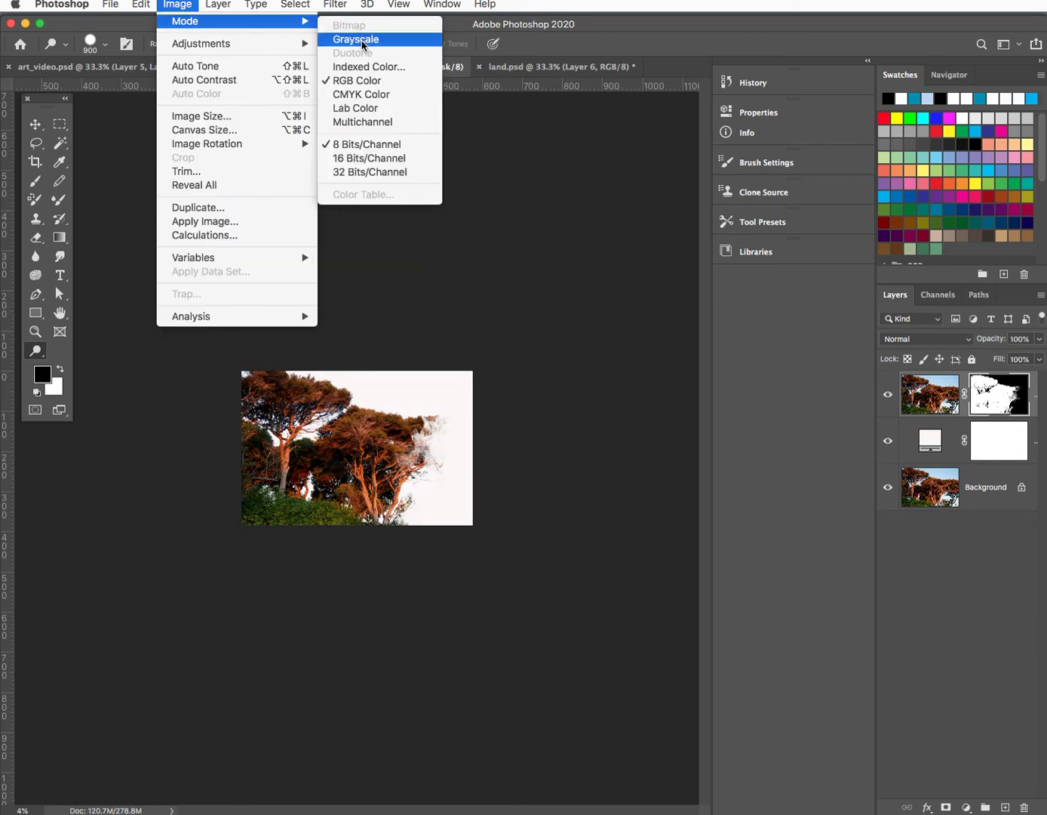
left_click(363, 40)
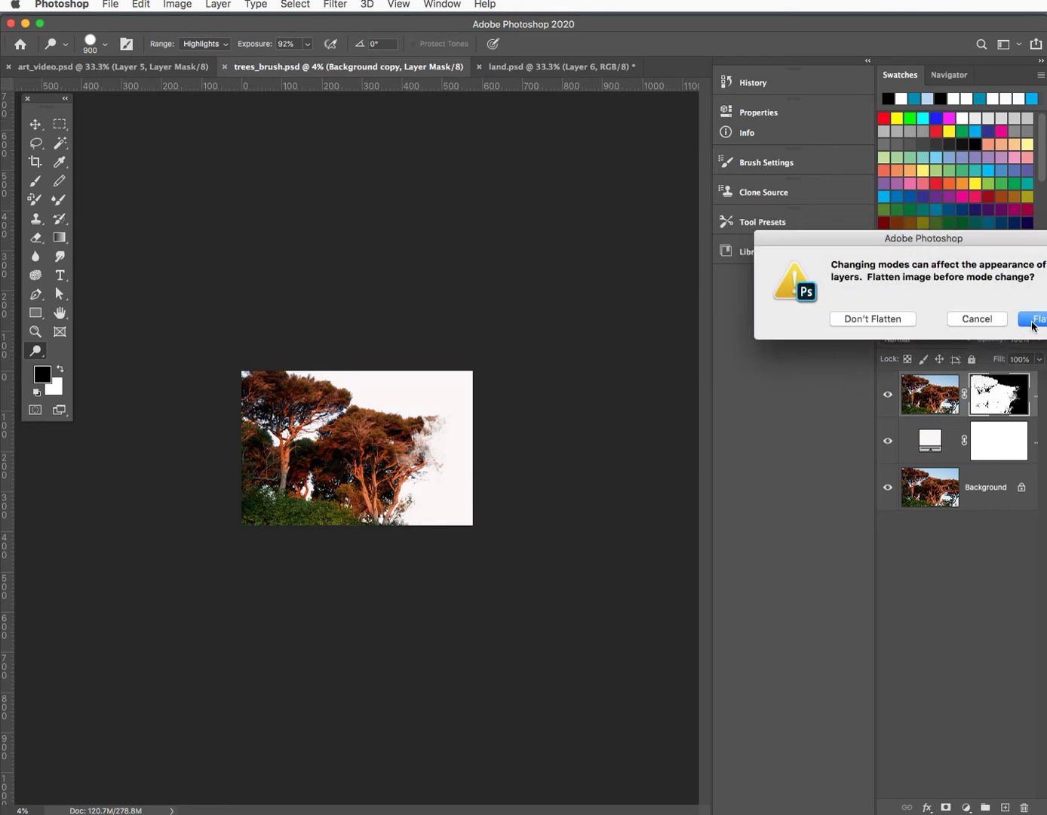
left_click(1034, 320)
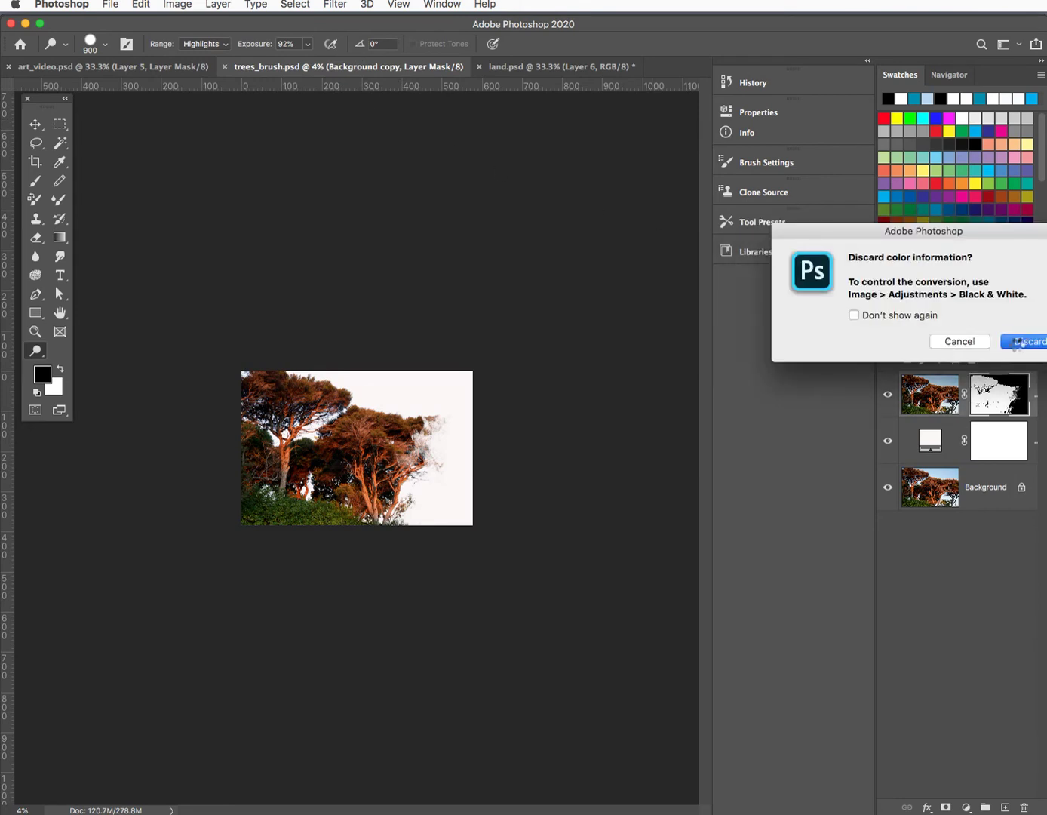
left_click(1018, 345)
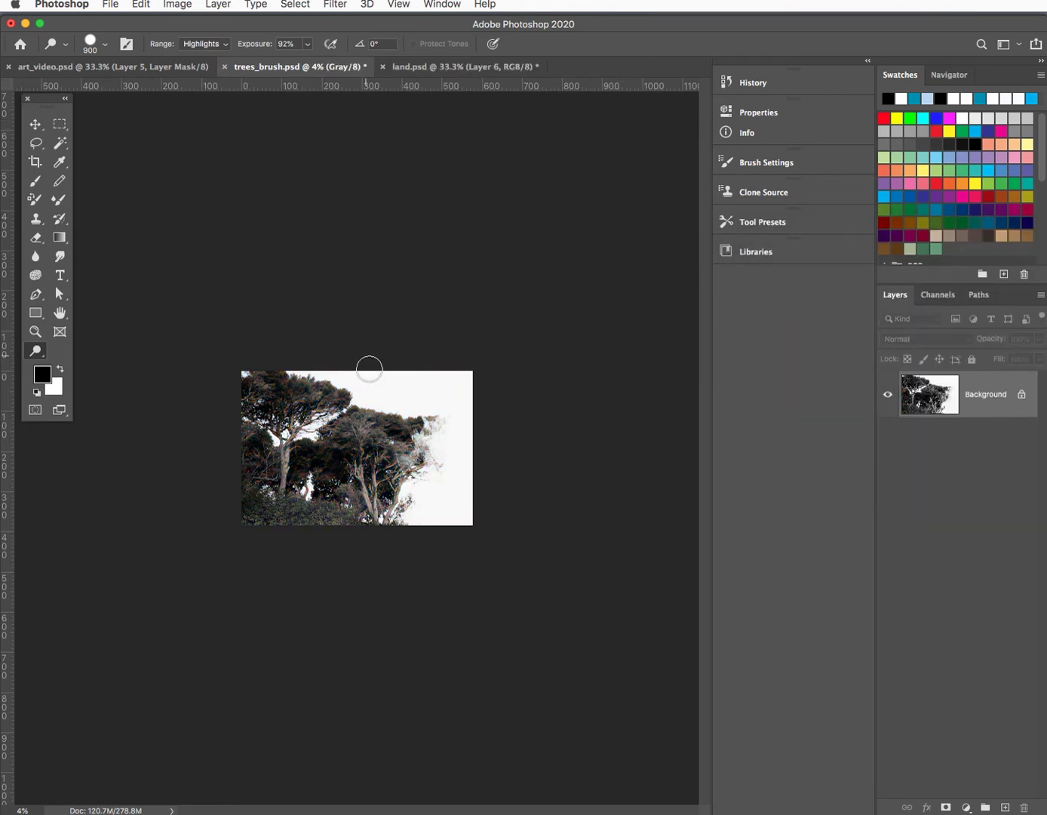
Try converting the grayscale trees to Bitmap at 1000 pixels/inch with a halftone screen, and undo it
left_click(178, 5)
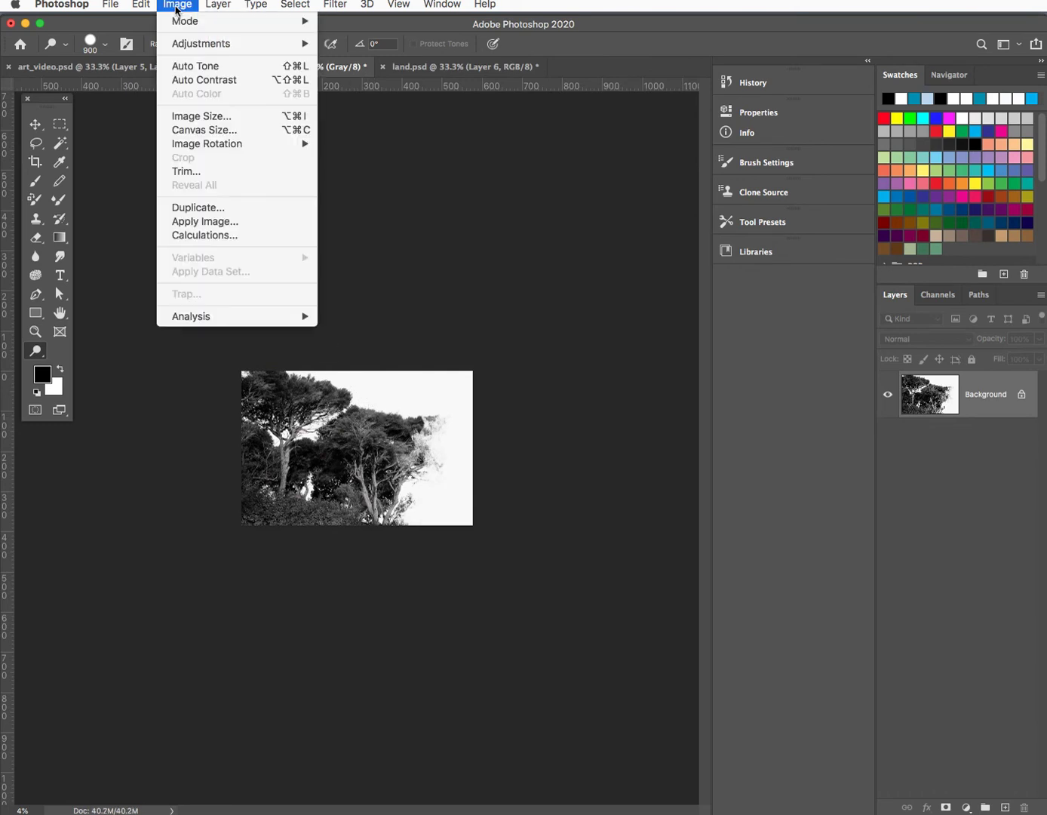
mouse_move(305, 27)
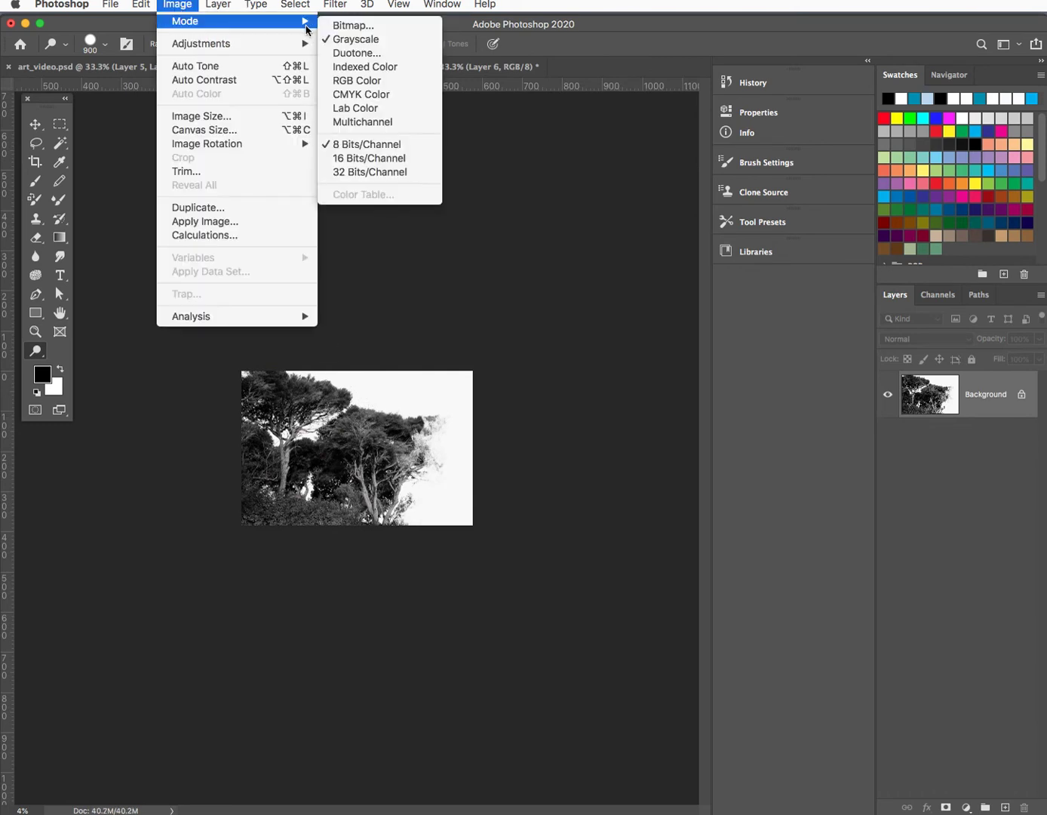
left_click(350, 26)
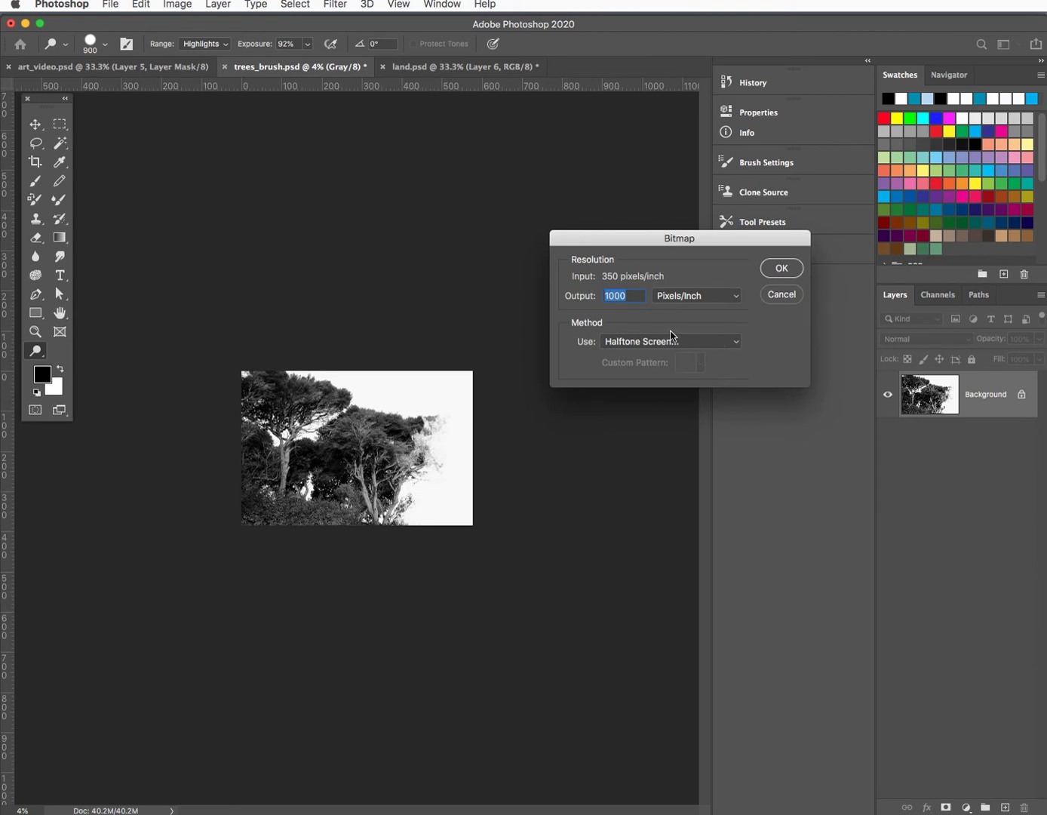
left_click(783, 268)
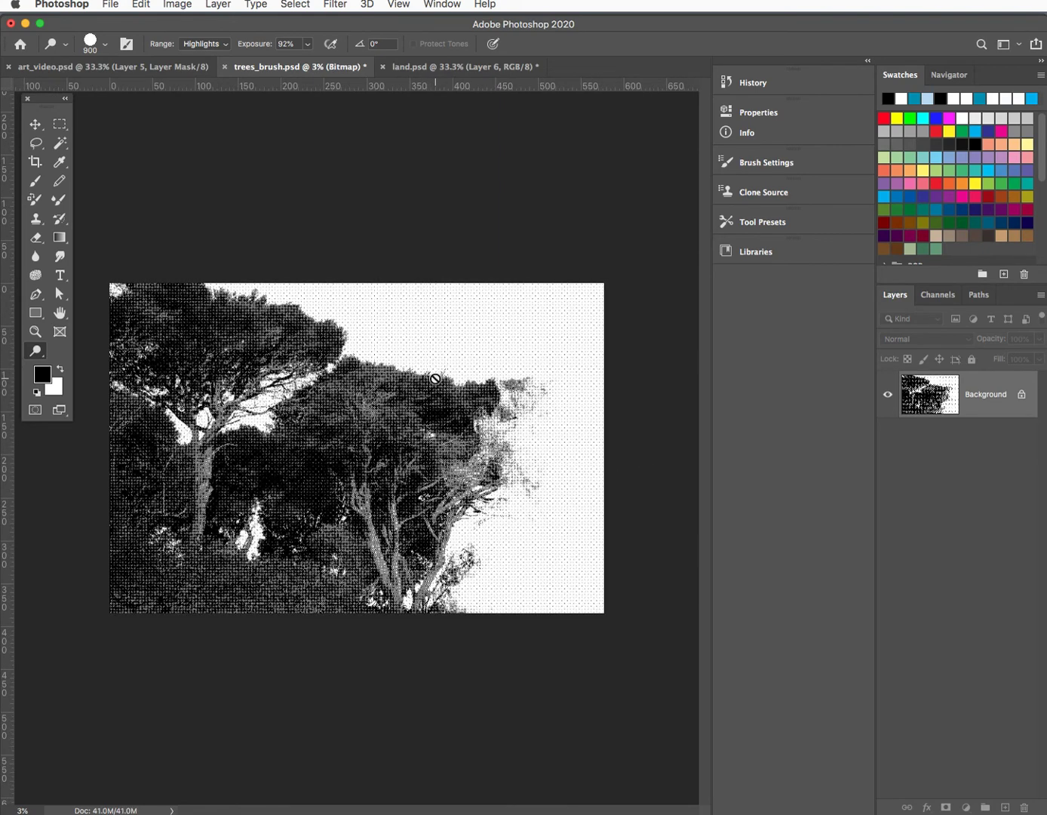
key("super+z")
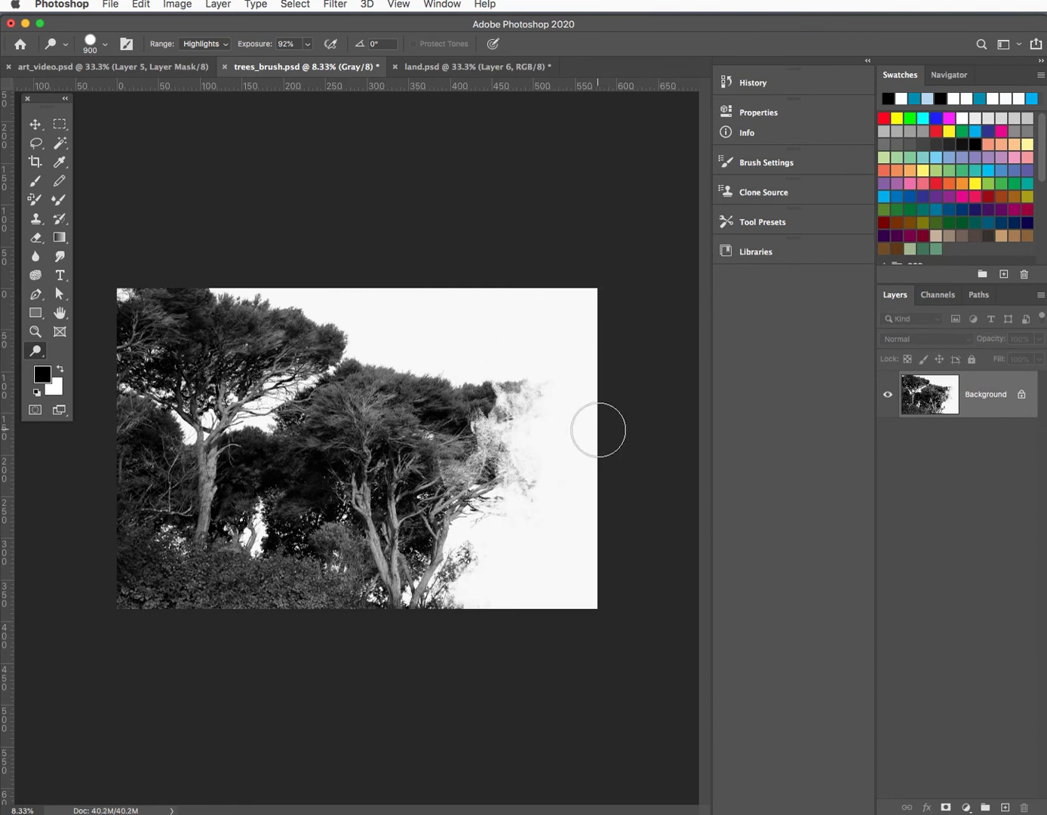
Lower the white input level of the grayscale trees to 221 with Levels to make the sky pure white
key("super+l")
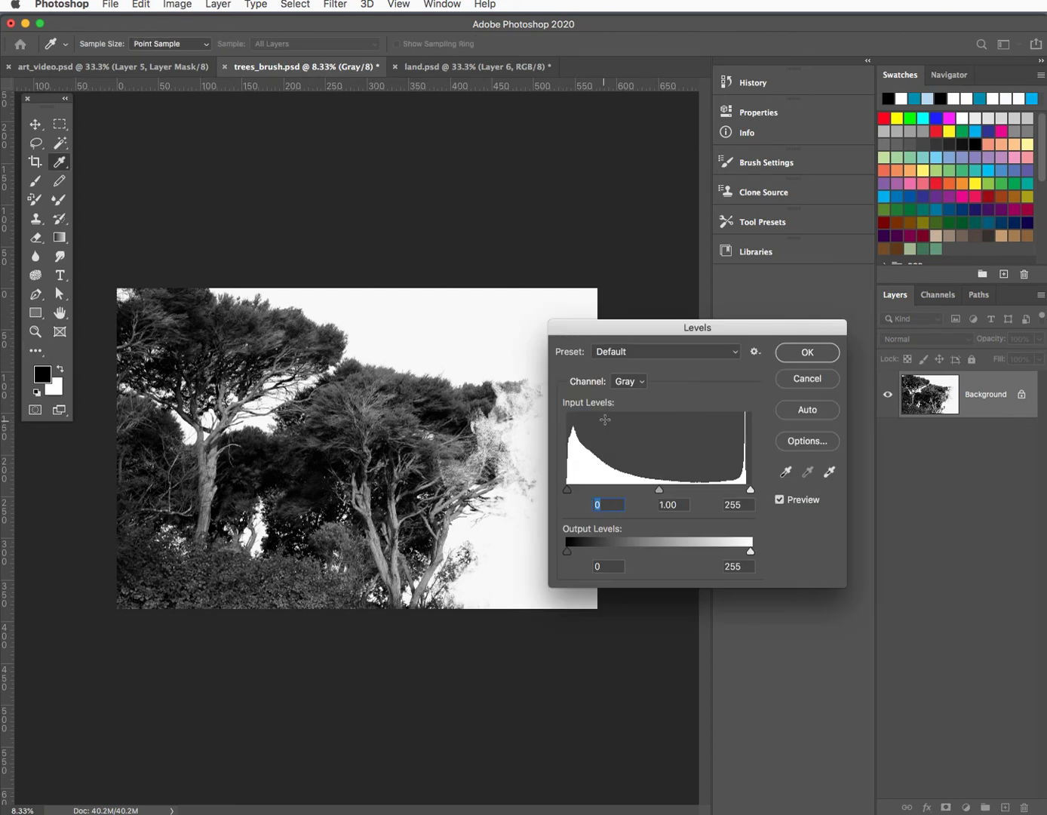
left_click_drag(750, 494, 726, 492)
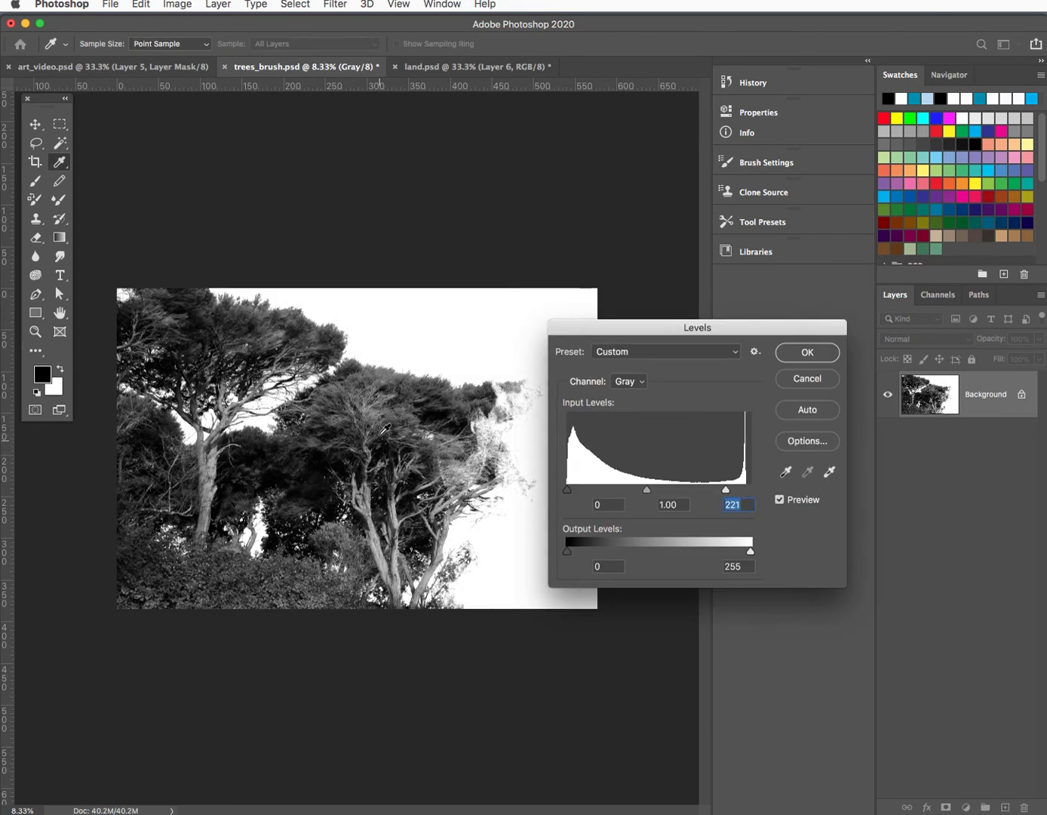
left_click(807, 354)
key("o")
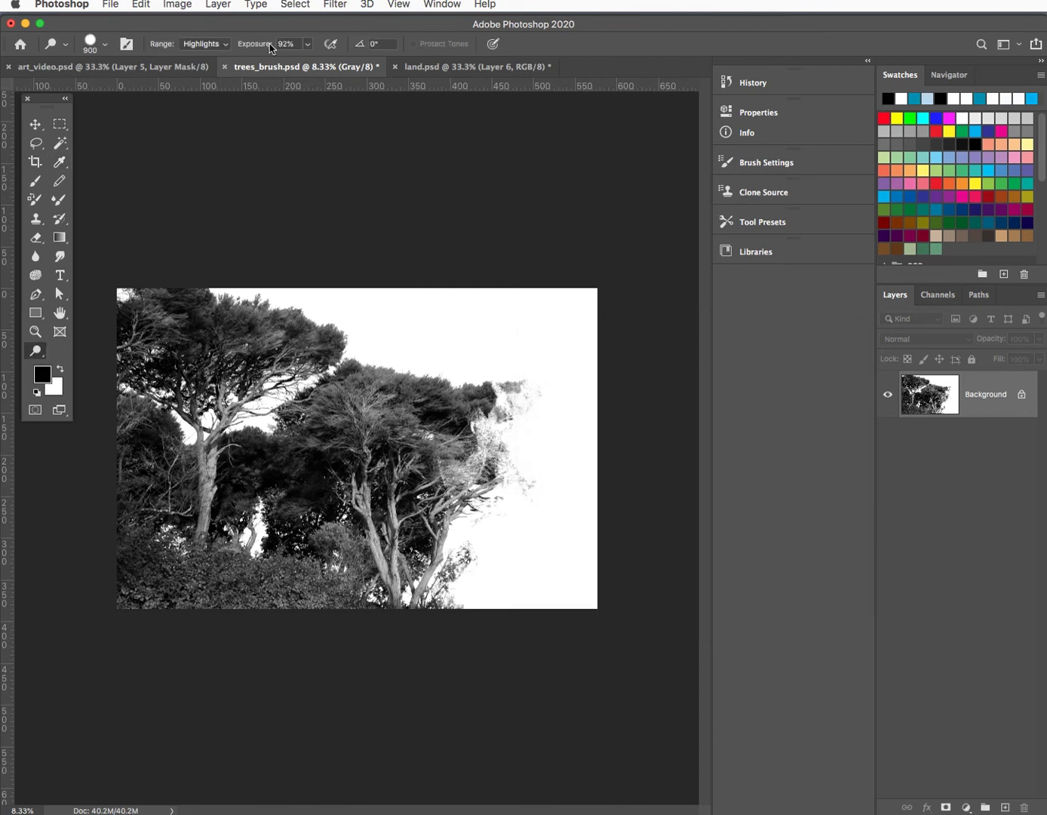
Convert the brightened trees to Bitmap with the same halftone screen settings and check the dots up close
left_click(177, 6)
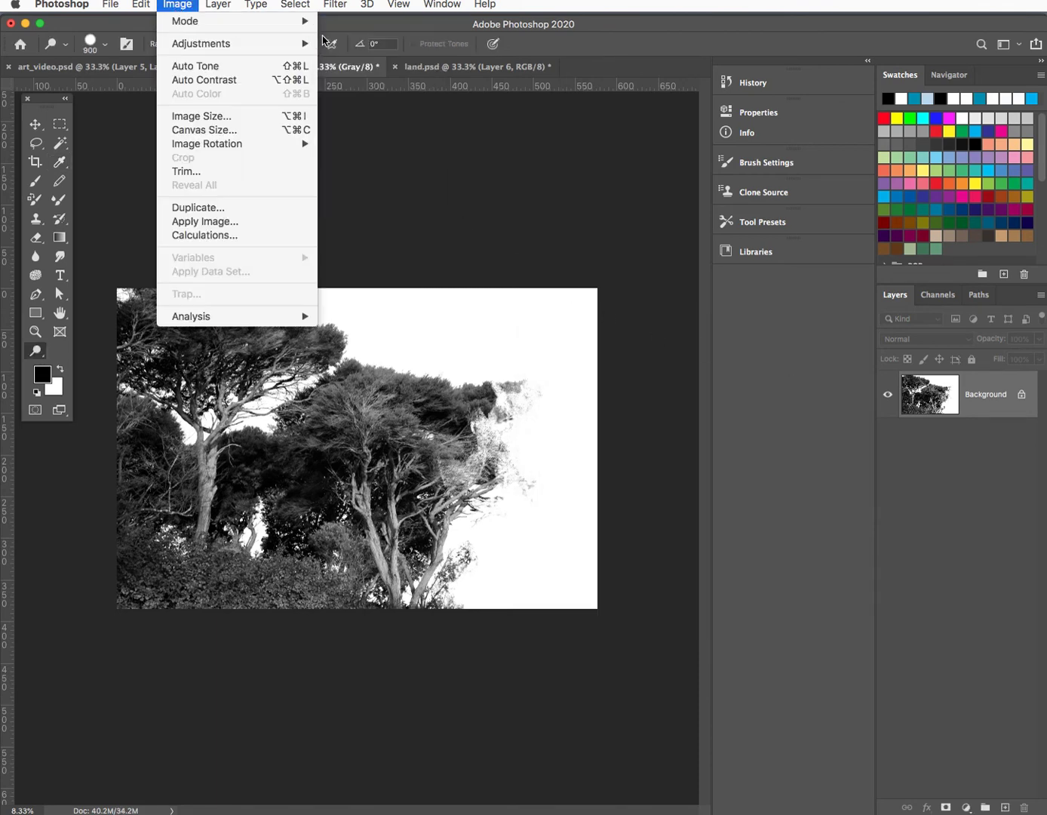
mouse_move(309, 22)
left_click(344, 28)
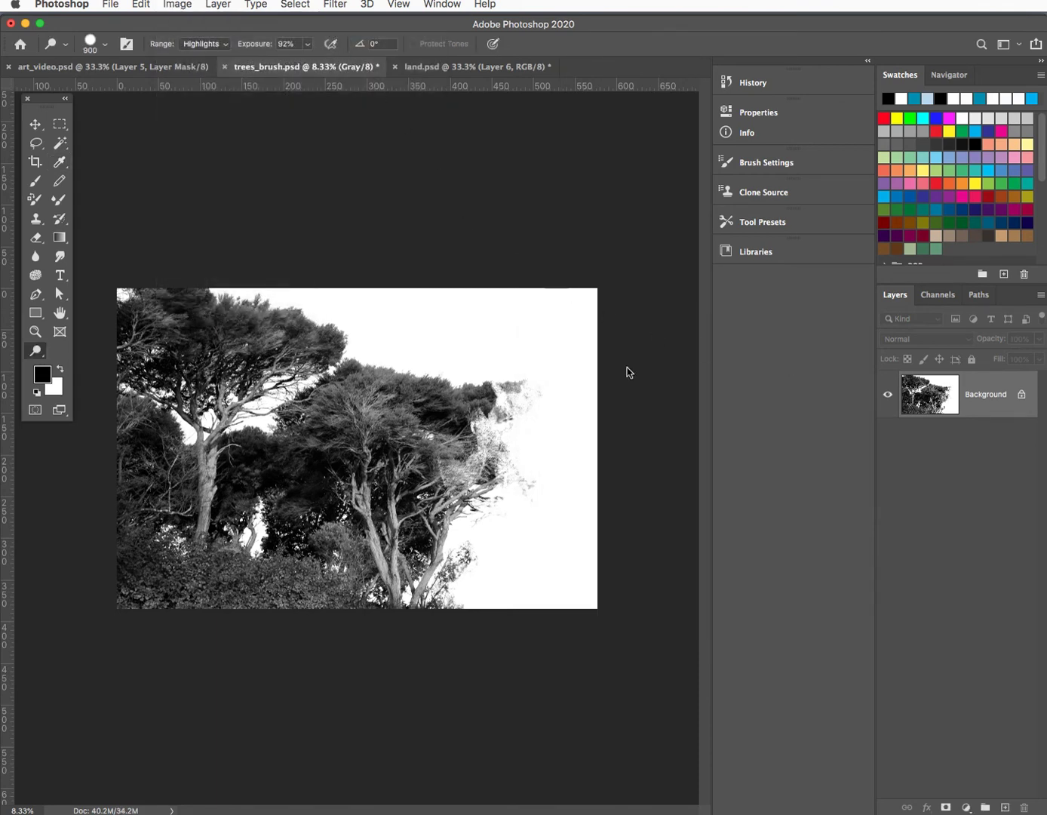
left_click(782, 268)
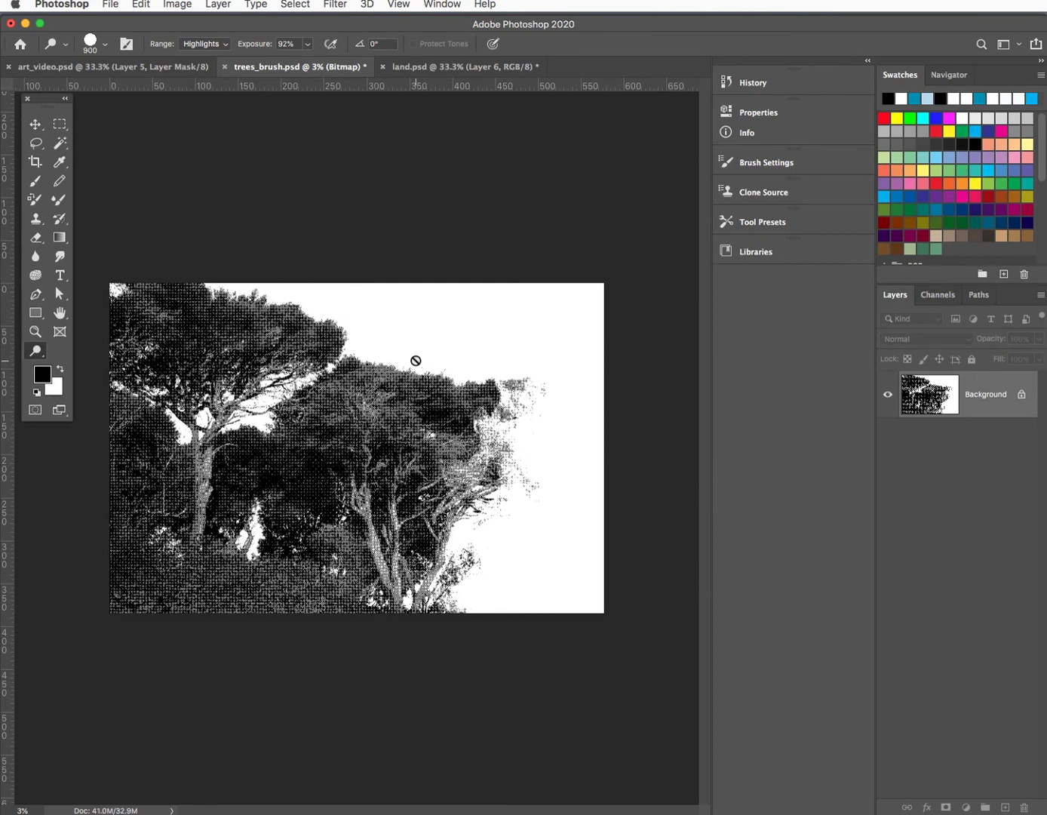
key("super+equal")
key("super+equal")
key("super+equal")
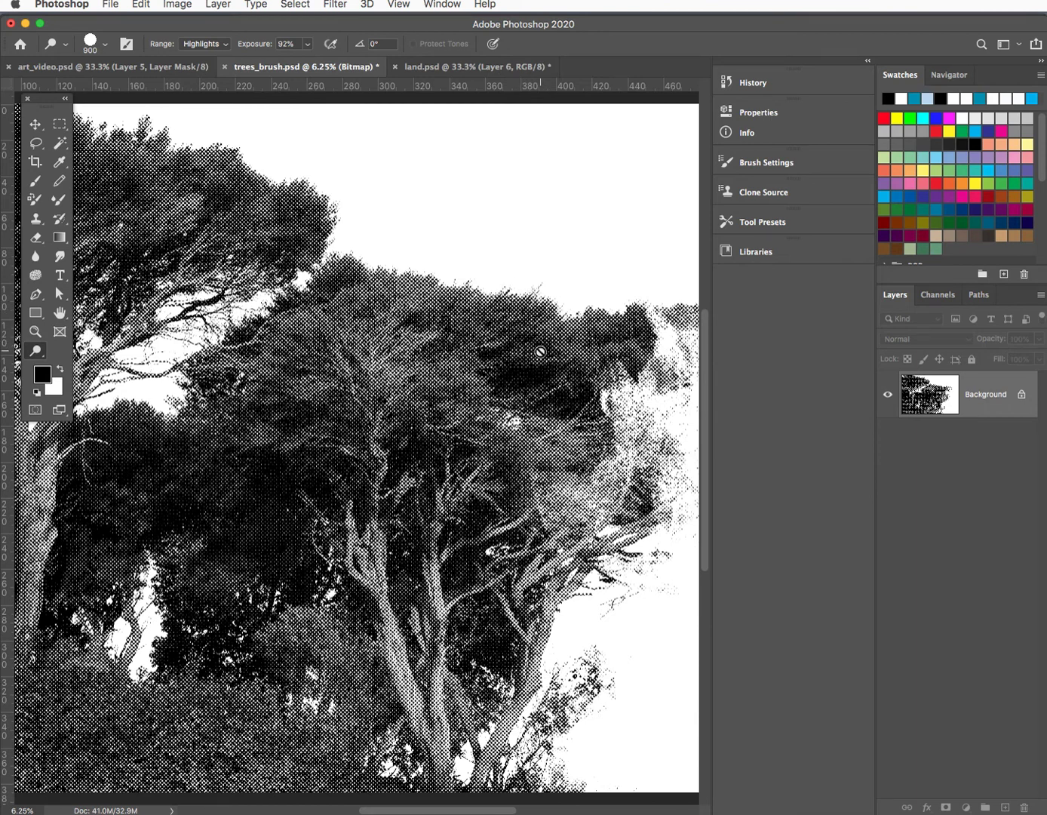
Copy the entire halftone trees image and close trees_brush.psd without saving
key("super+c")
left_click(224, 66)
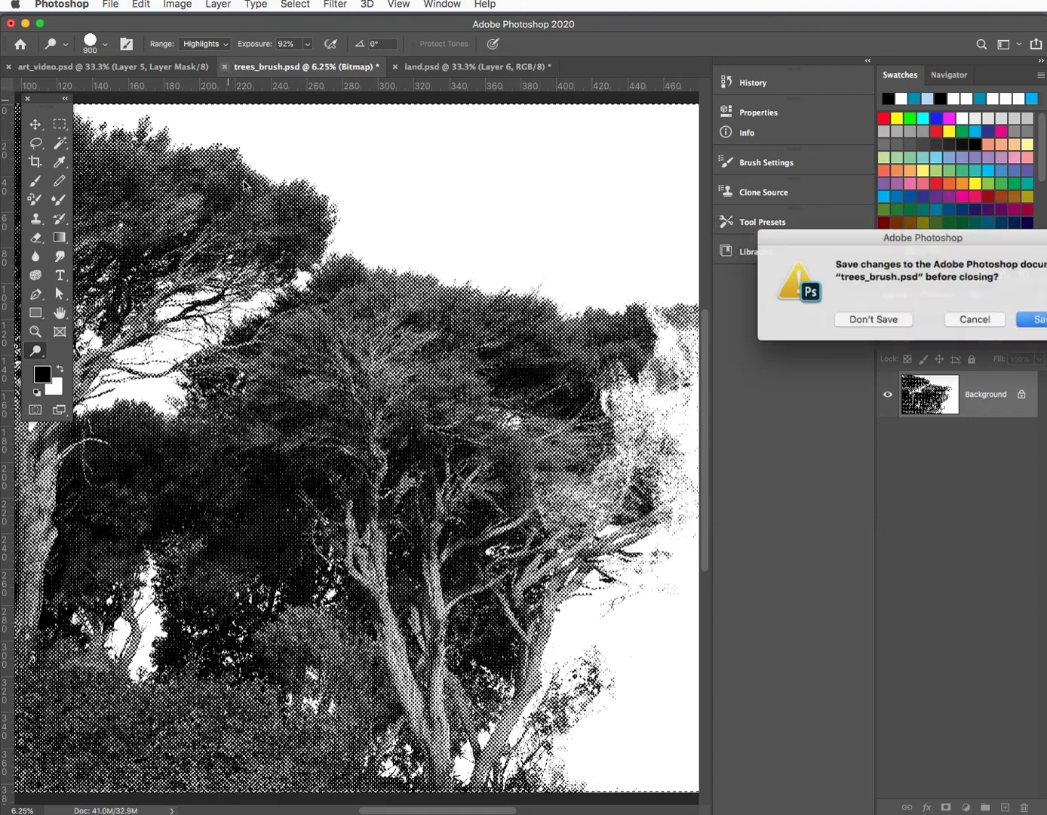
left_click(844, 324)
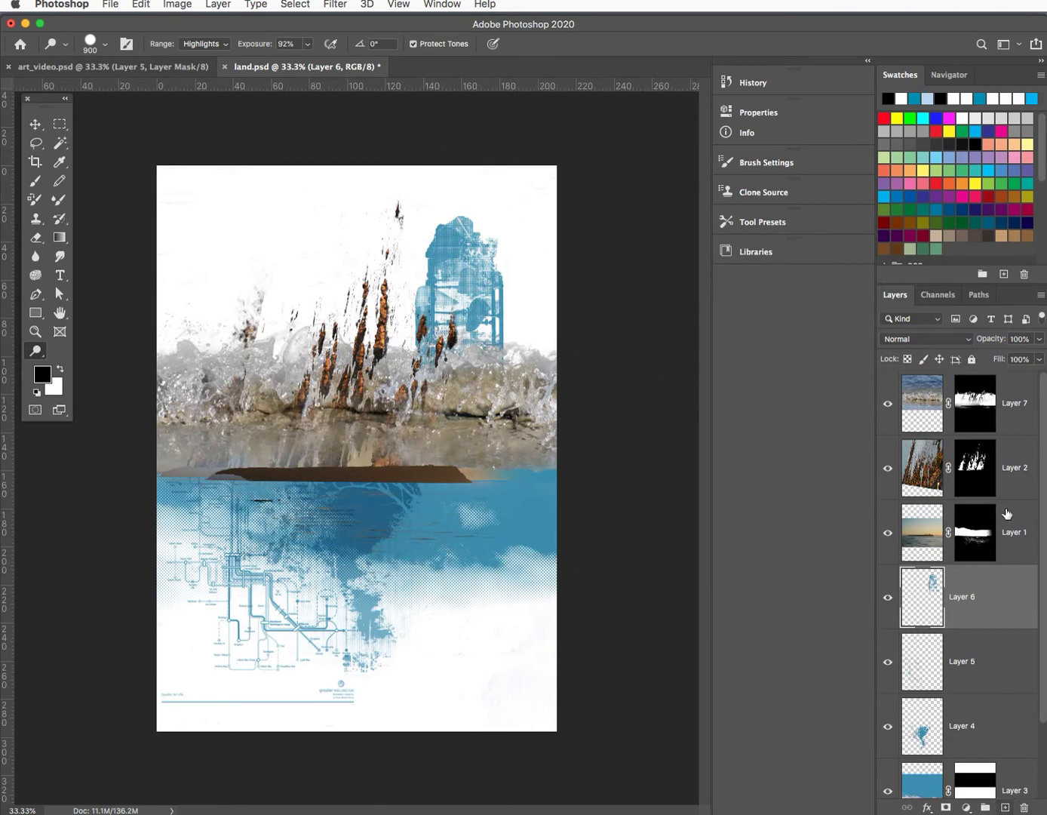
Add a new alpha channel to land.psd and paste the halftone trees into it
left_click(938, 295)
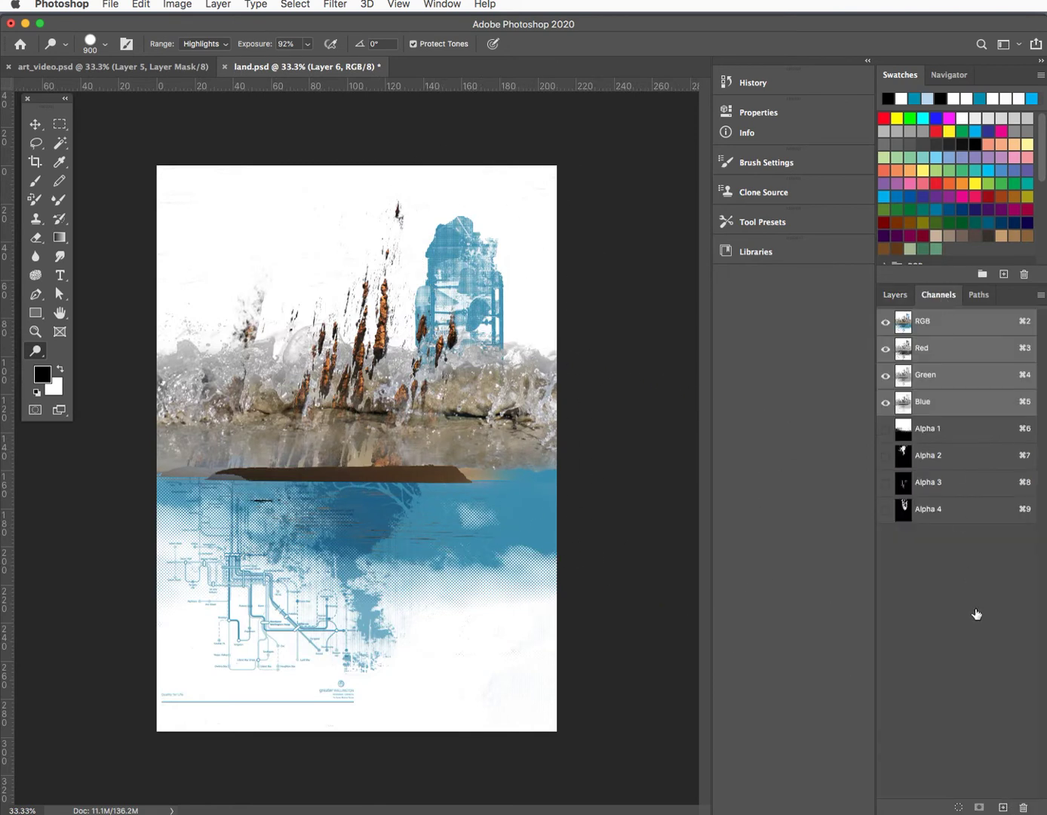
left_click(1002, 808)
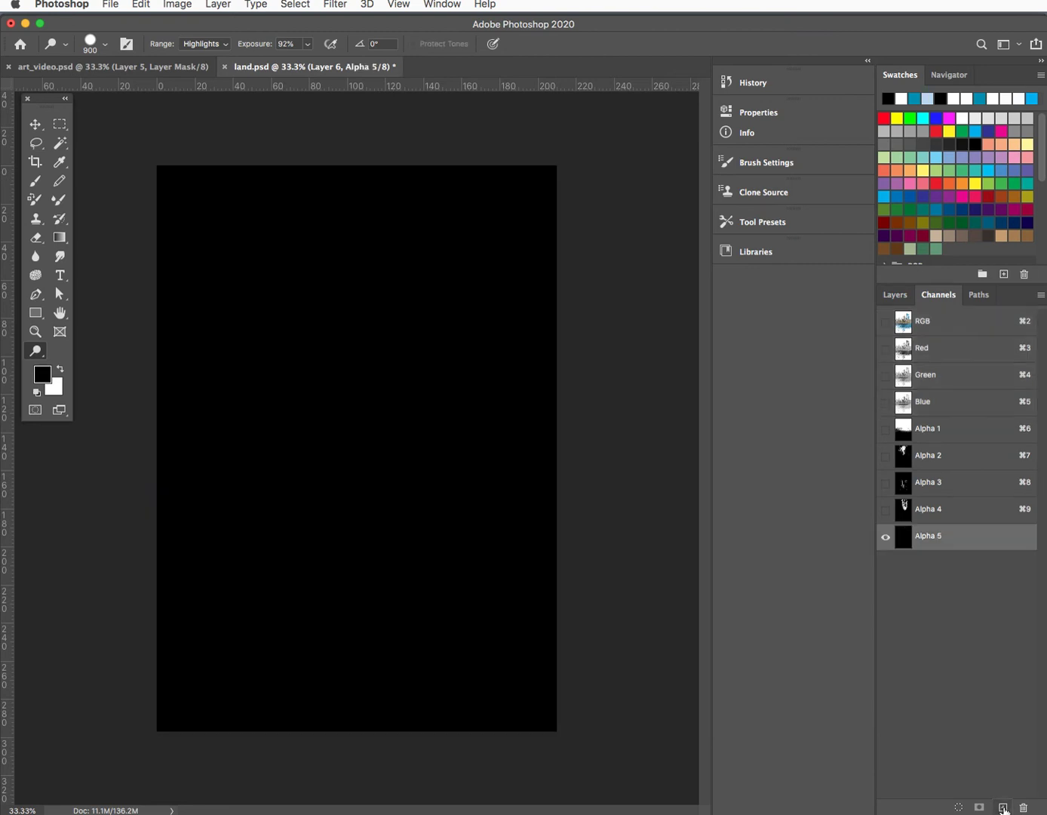
key("super+v")
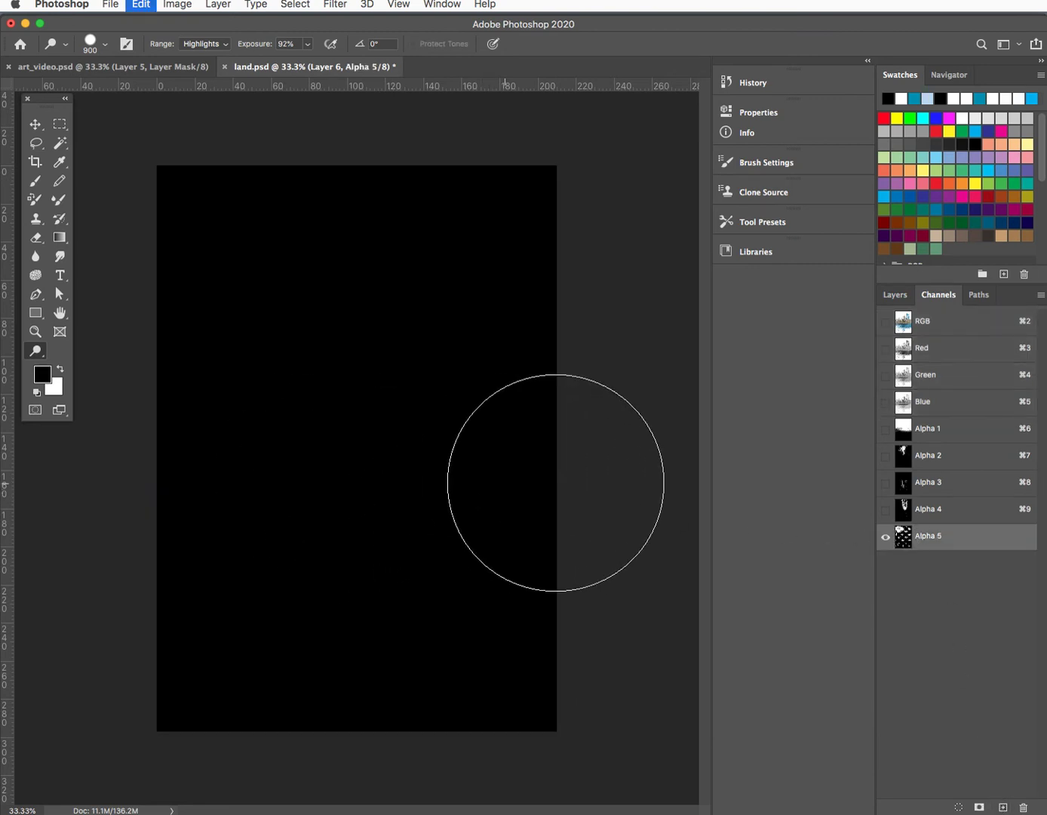
Scale the pasted halftone trees in the Alpha 5 channel to 7.62% so they span the upper half of the canvas
key("super+minus")
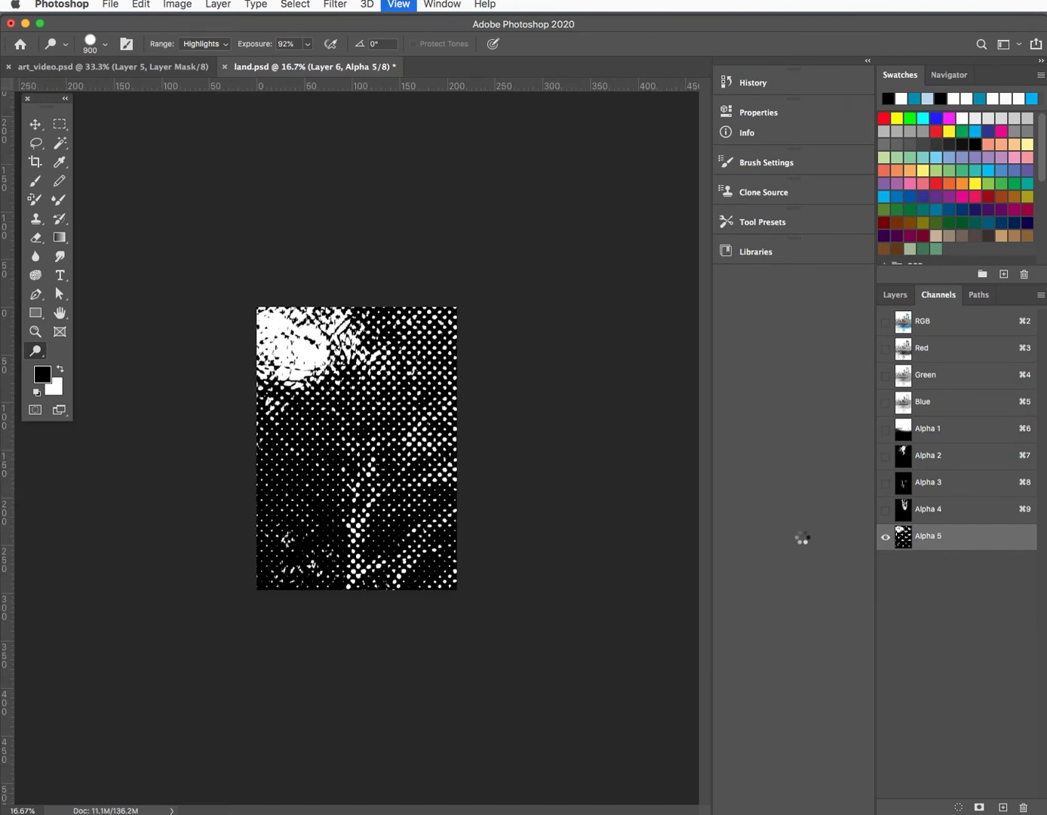
key("super+minus")
key("super+minus")
key("super+minus")
key("super+minus")
key("super+minus")
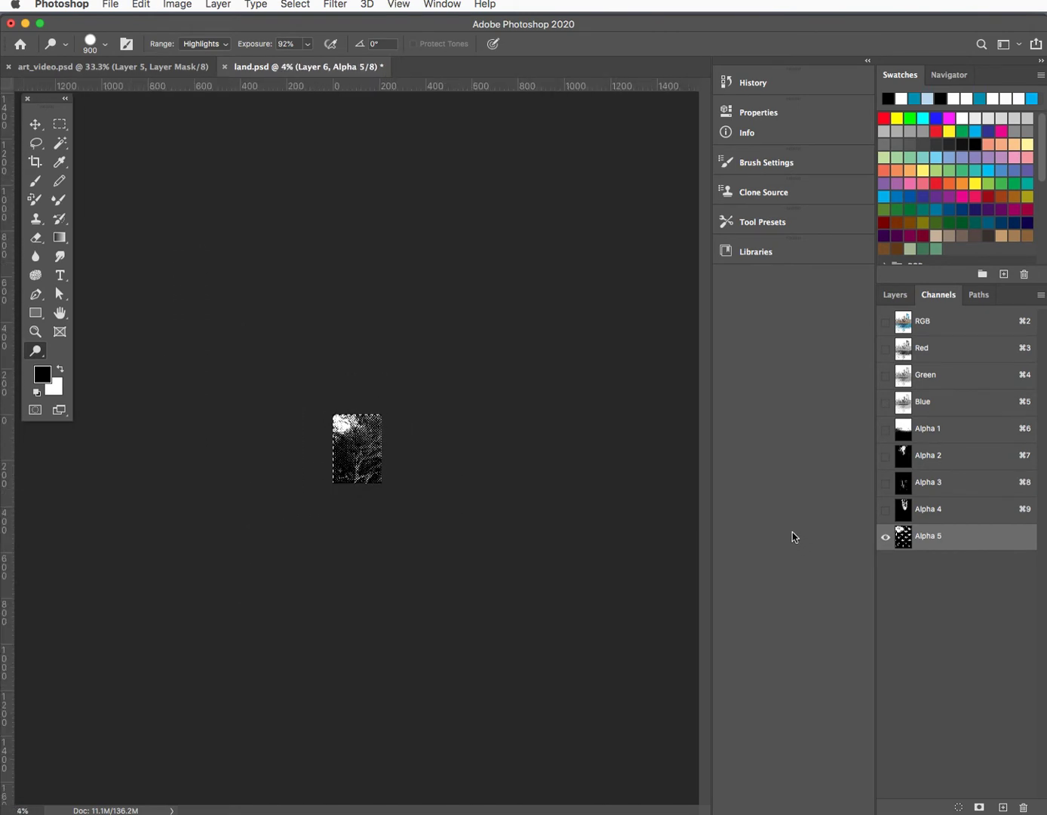
key("super+t")
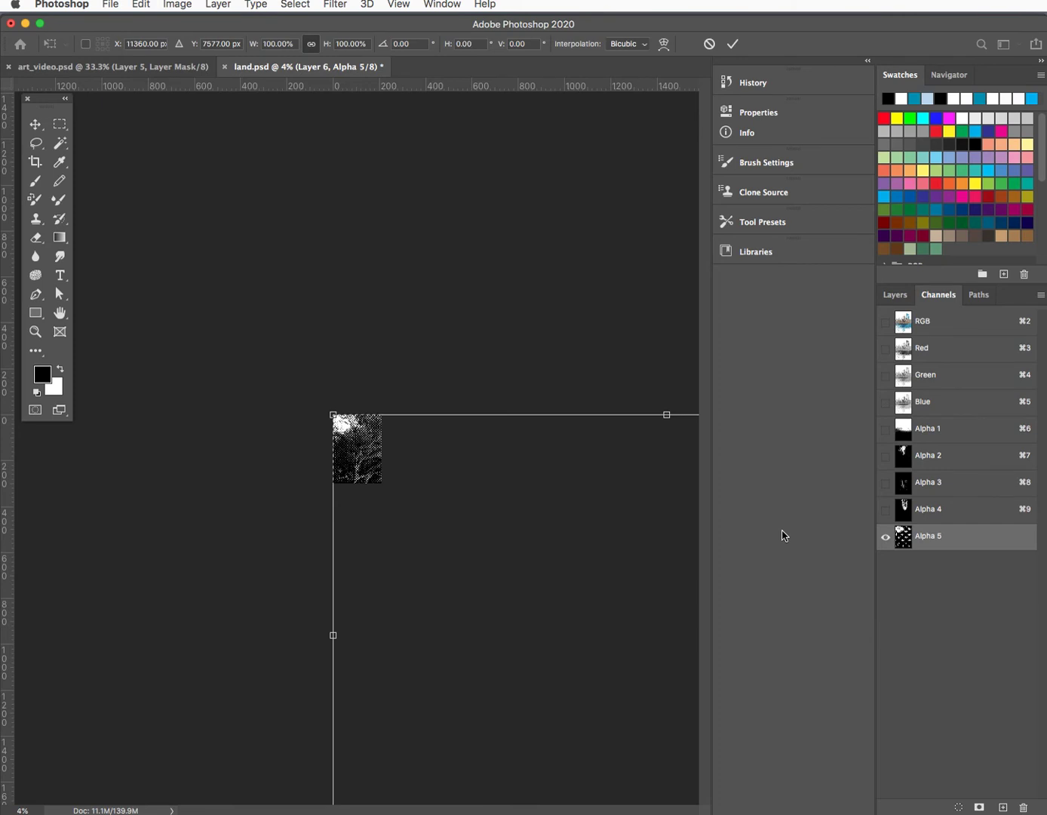
key("super+minus")
key("super+minus")
key("super+minus")
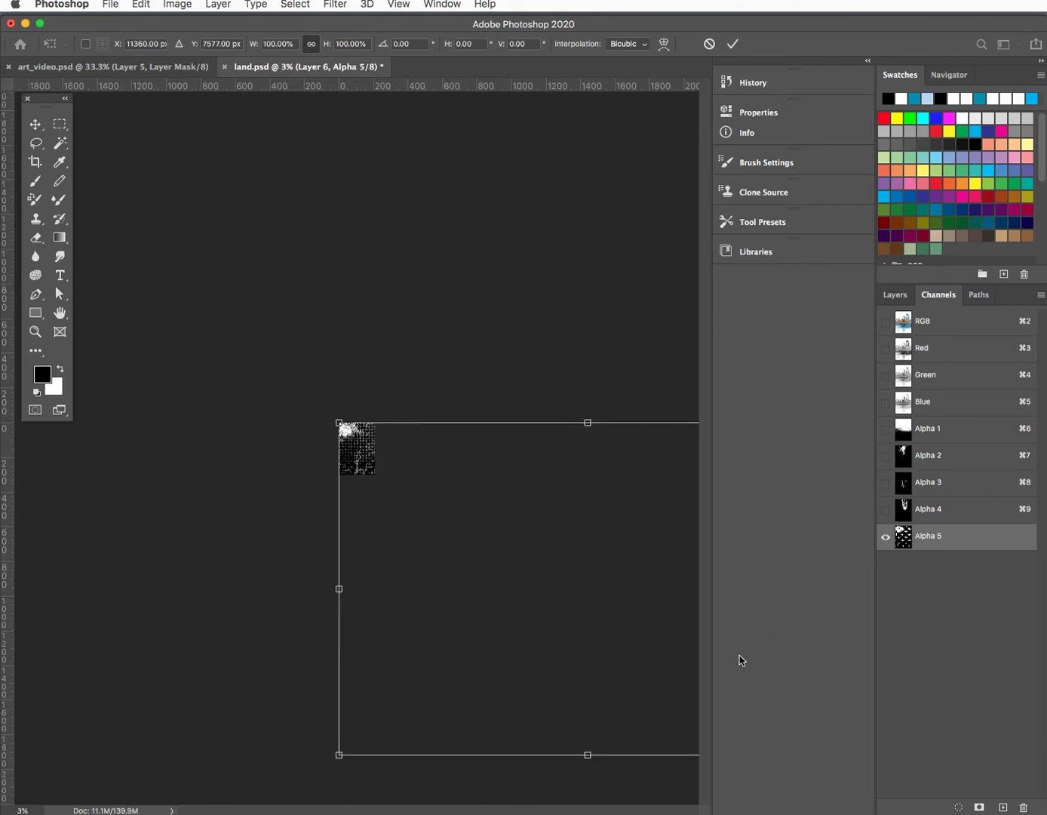
left_click_drag(597, 604, 347, 469)
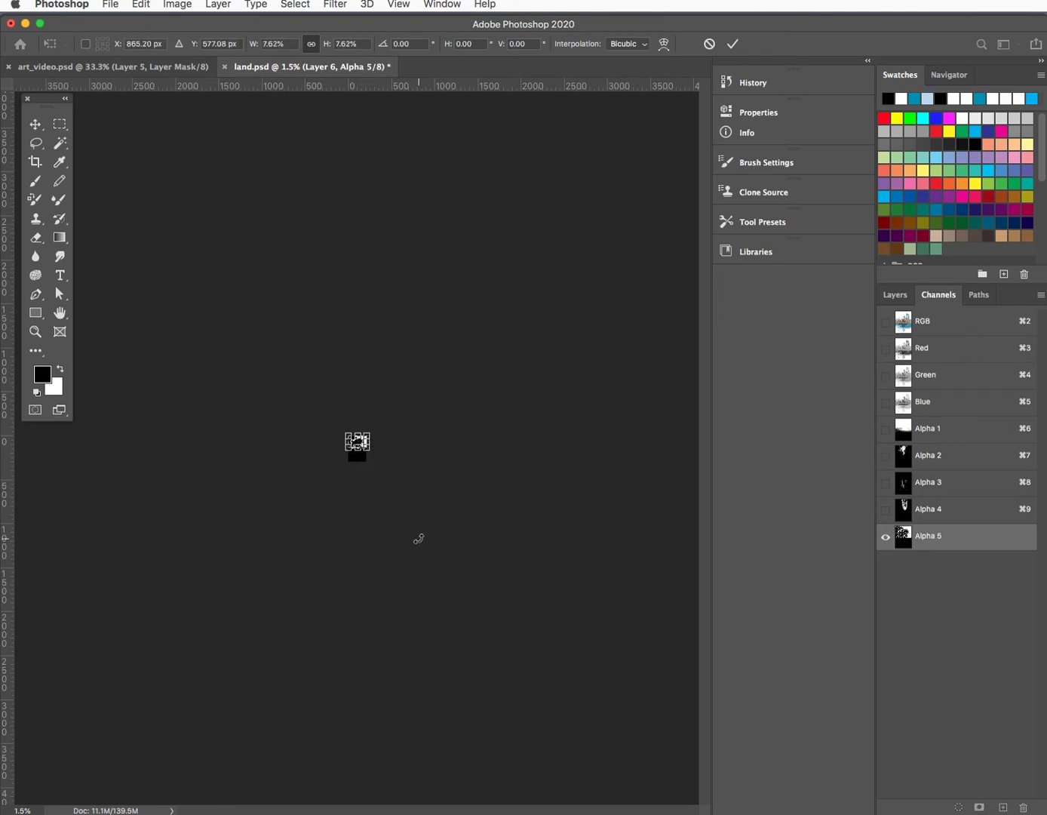
key("super+plus")
key("super+plus")
key("super+plus")
key("super+plus")
key("super+plus")
key("super+plus")
key("super+plus")
key("super+plus")
key("super+plus")
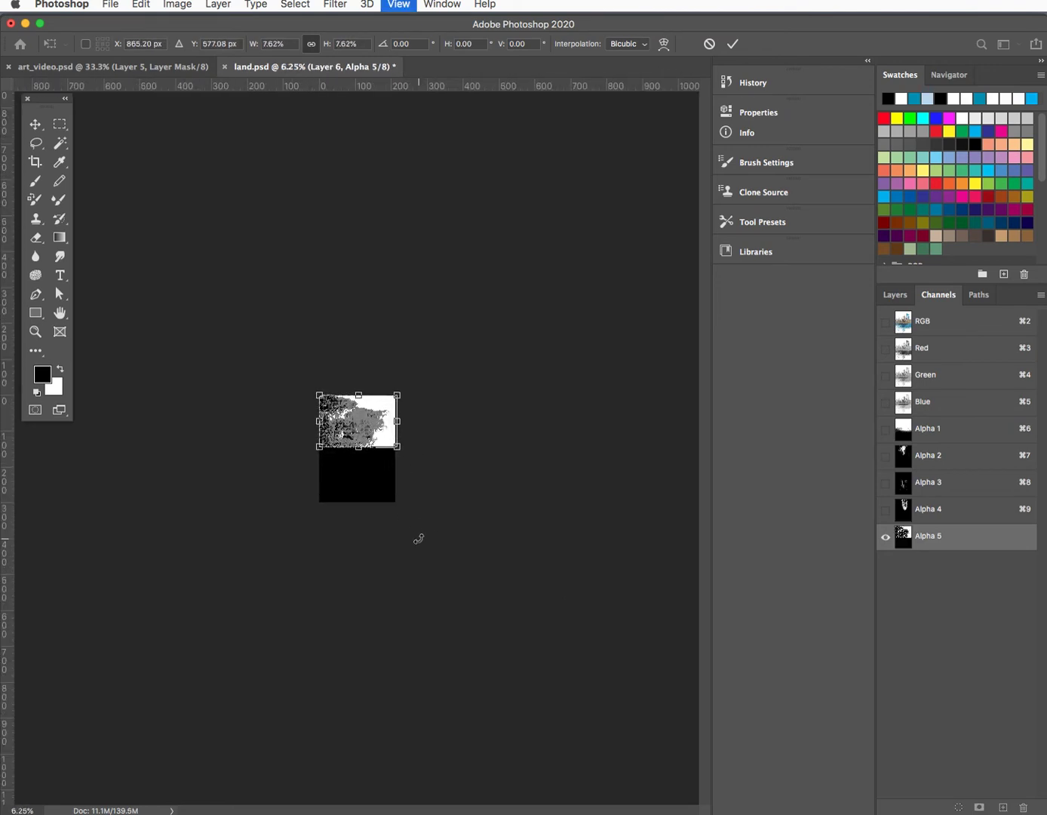
key("super+plus")
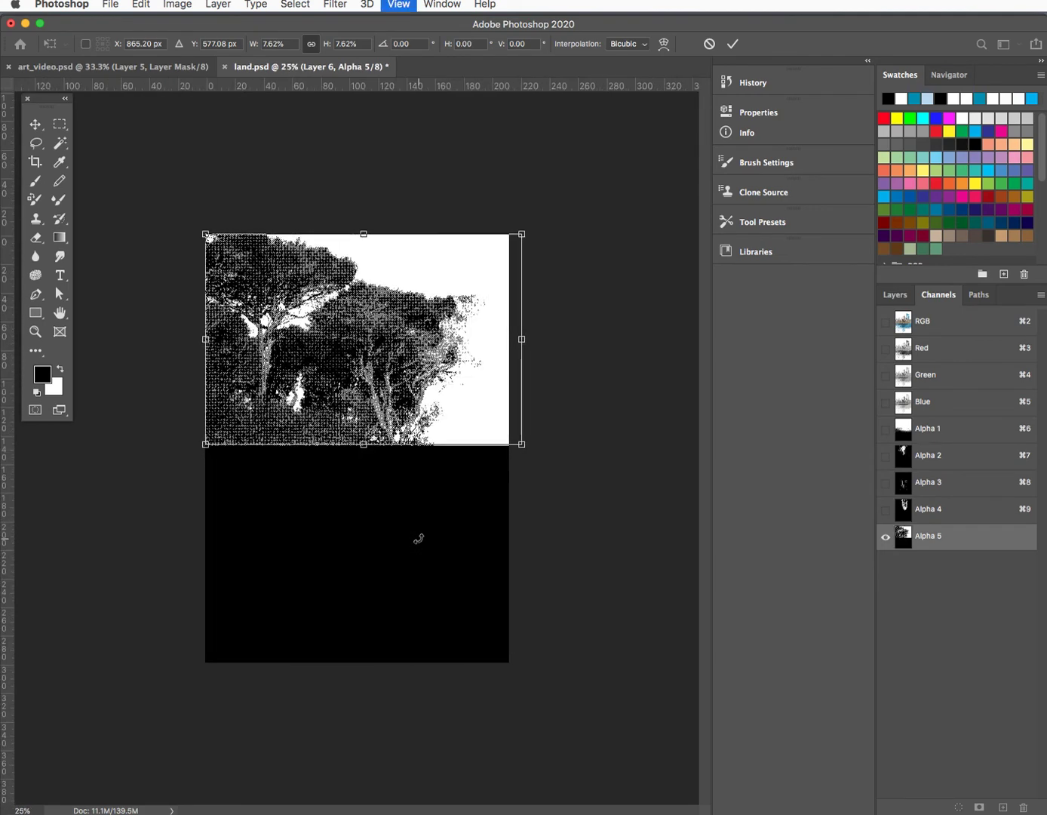
Check the scaled trees over the colour composite, apply the transform, and deselect with only Alpha 5 shown
left_click(887, 322)
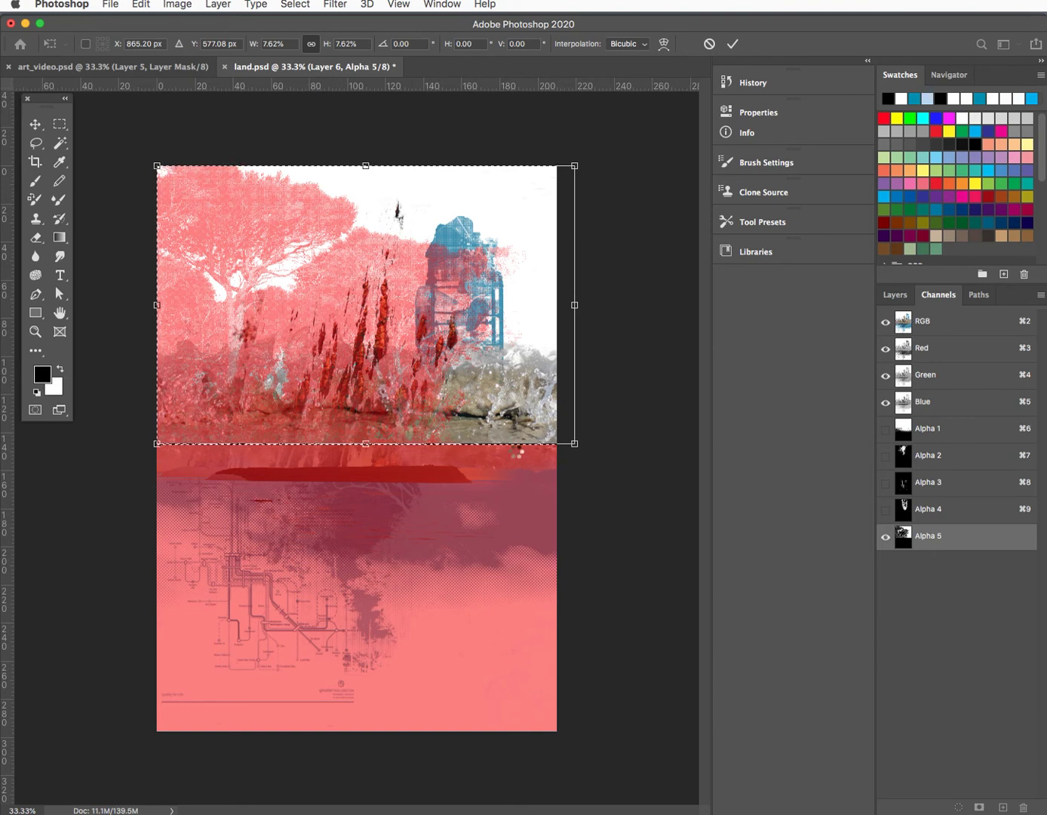
key("o")
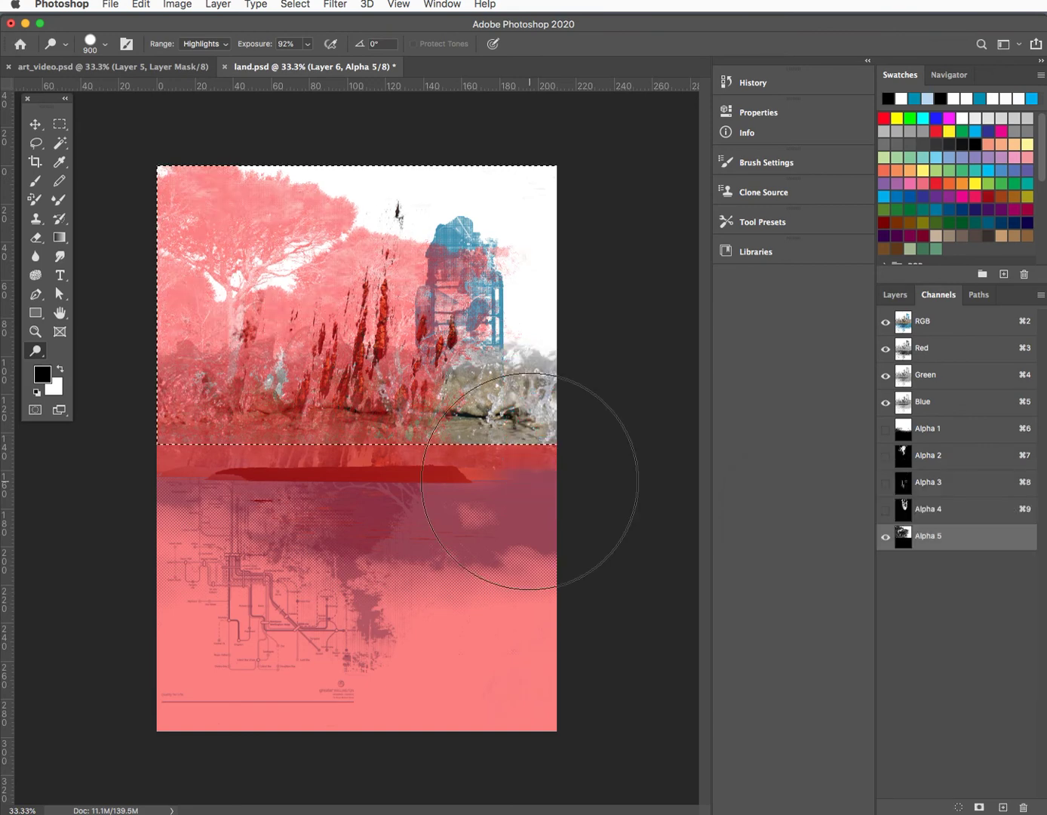
left_click(887, 323)
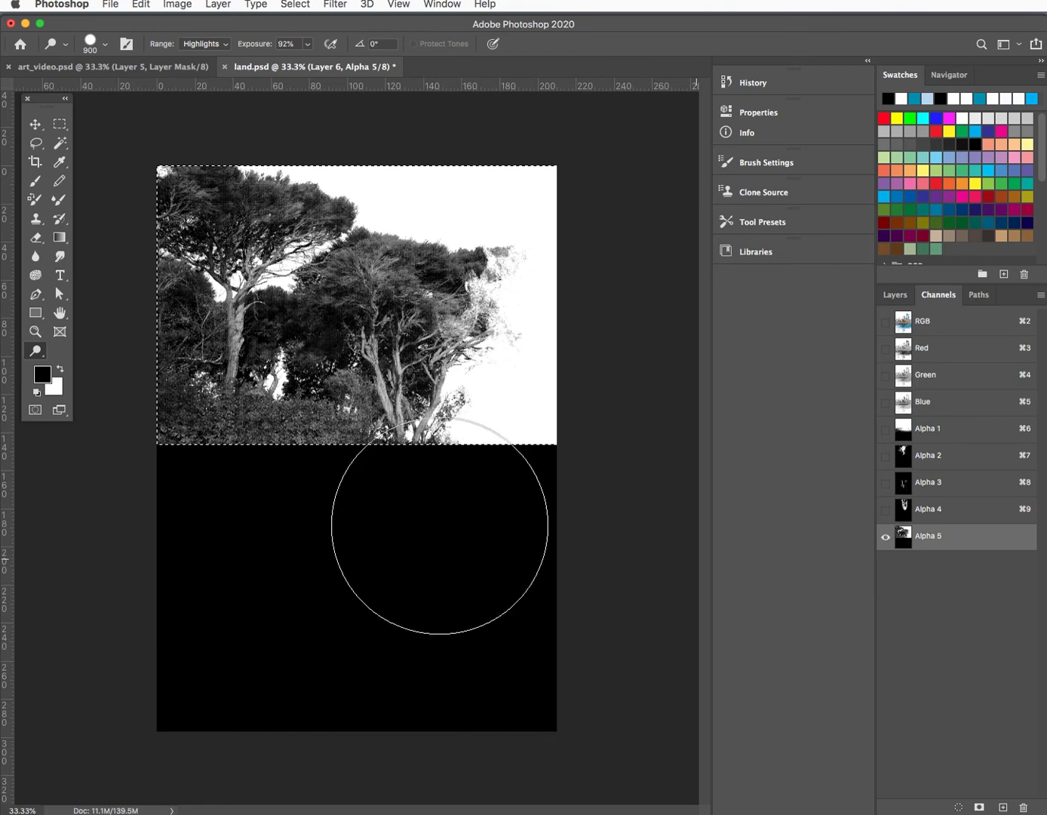
key("super+d")
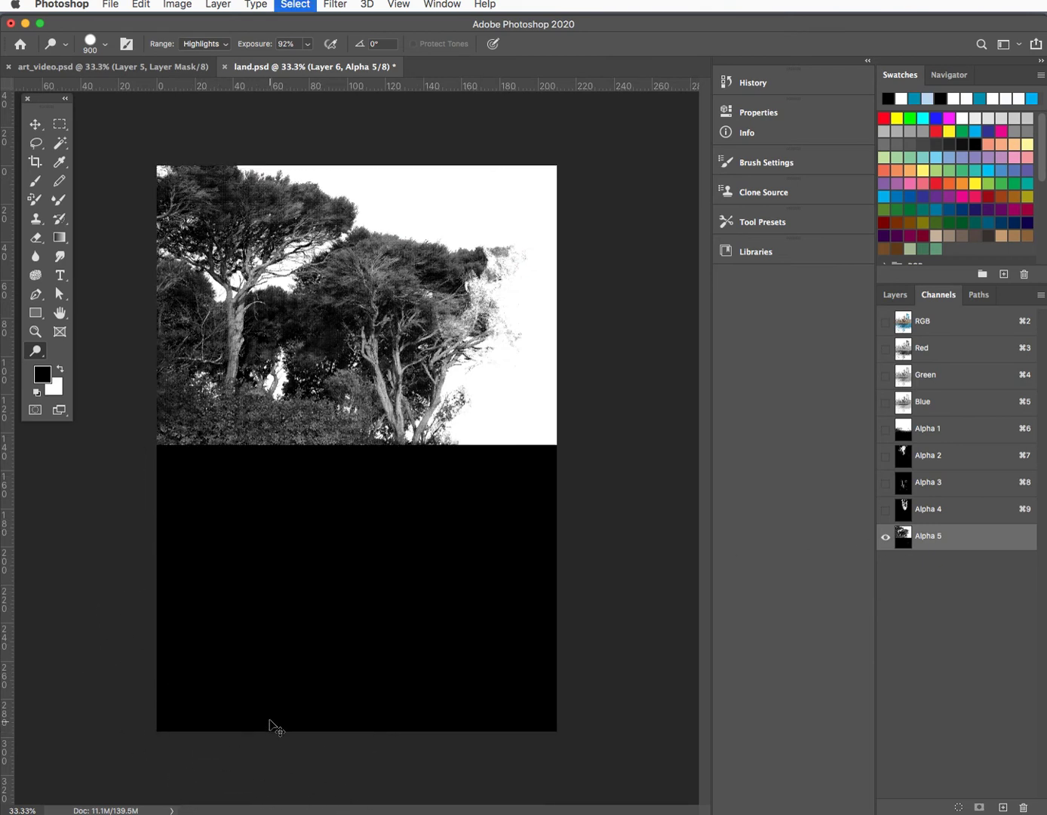
Fill the black area below the trees in Alpha 5 with white and invert the whole channel
left_click(60, 123)
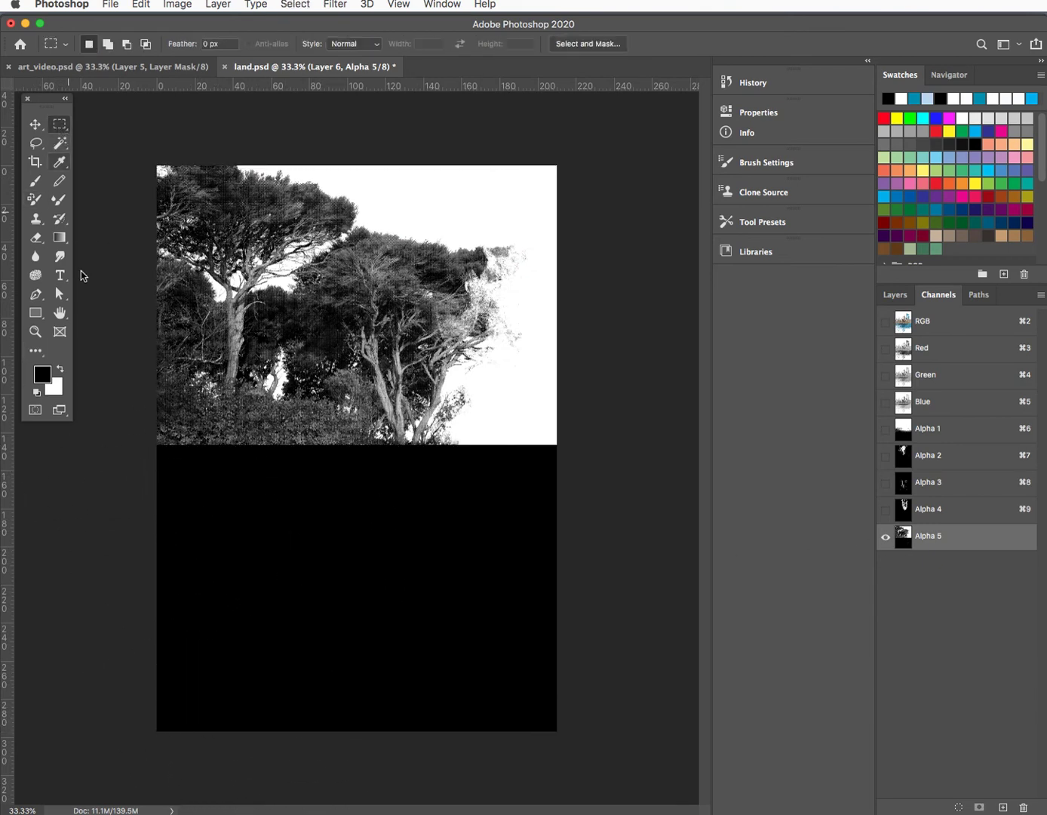
left_click_drag(150, 735, 603, 440)
key("BackSpace")
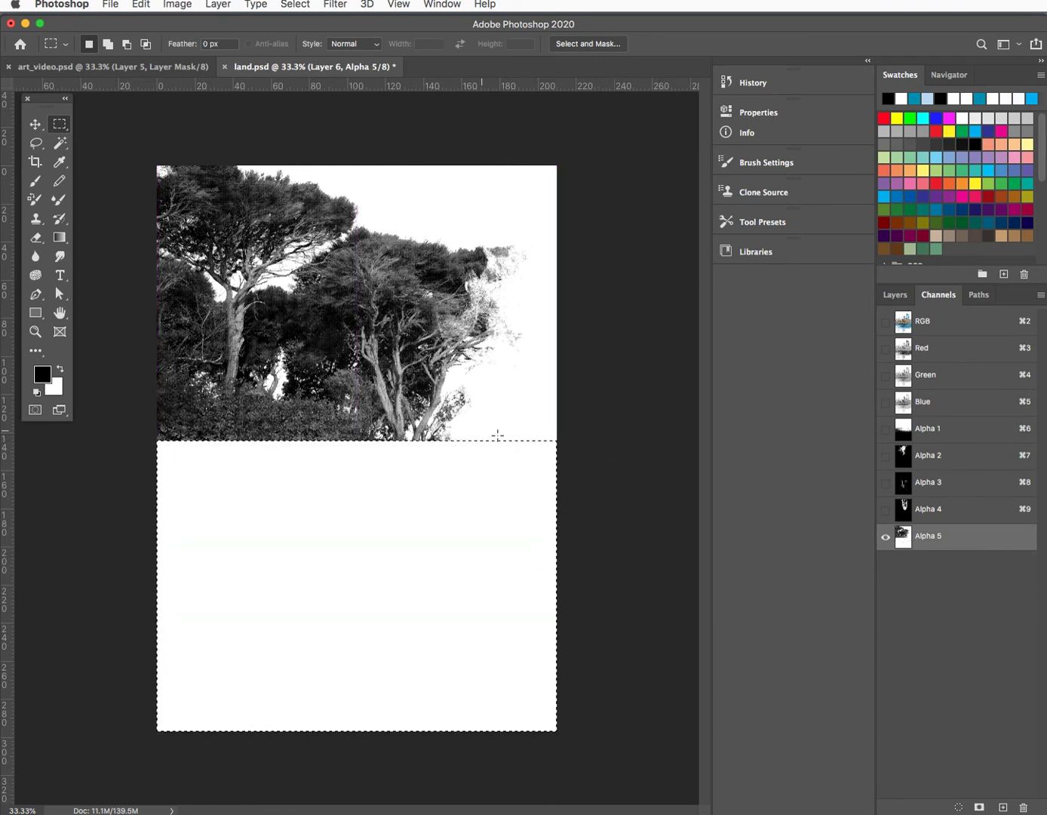
key("super+d")
key("super+i")
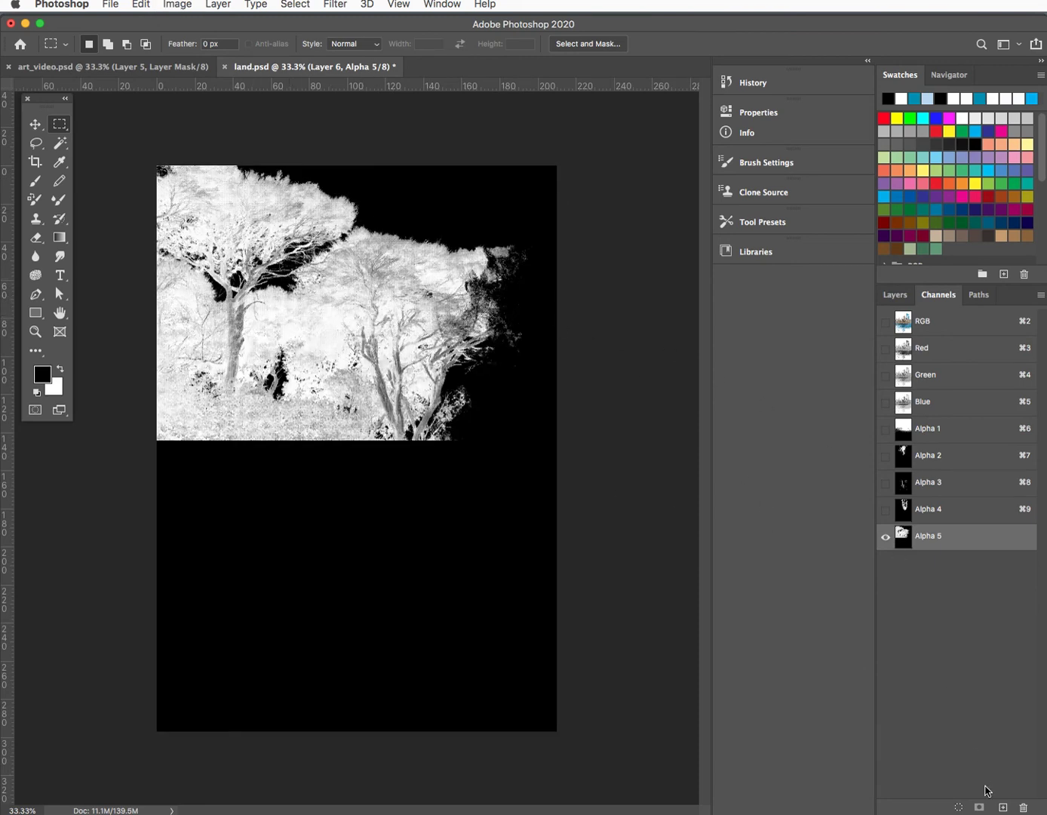
Load Alpha 5 as a selection and fill it on a new layer above Layer 6 with blue sampled from the artwork
left_click(958, 807)
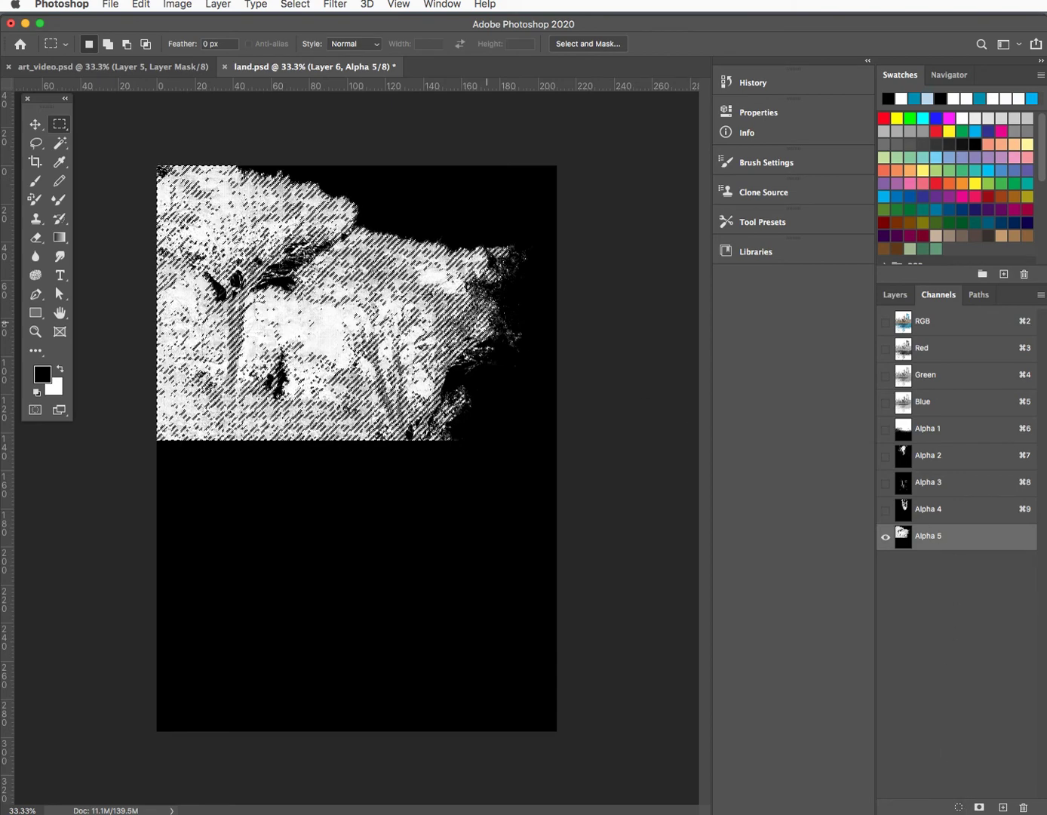
left_click(899, 299)
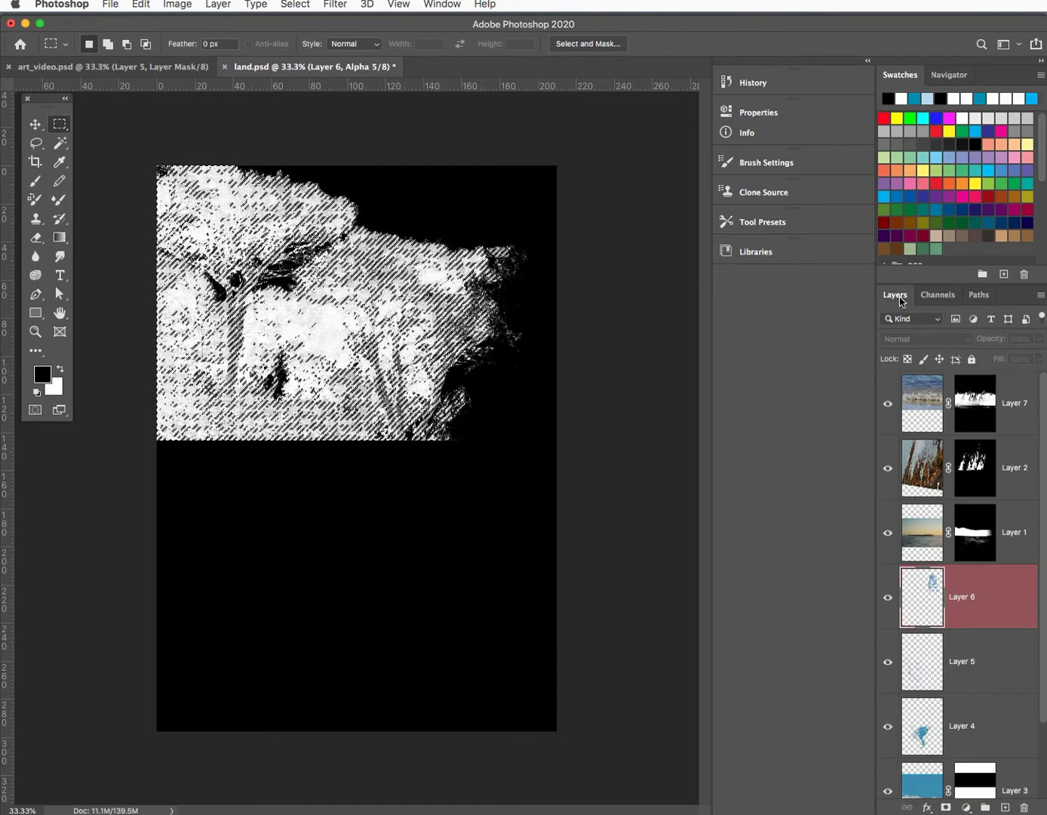
left_click(1004, 809)
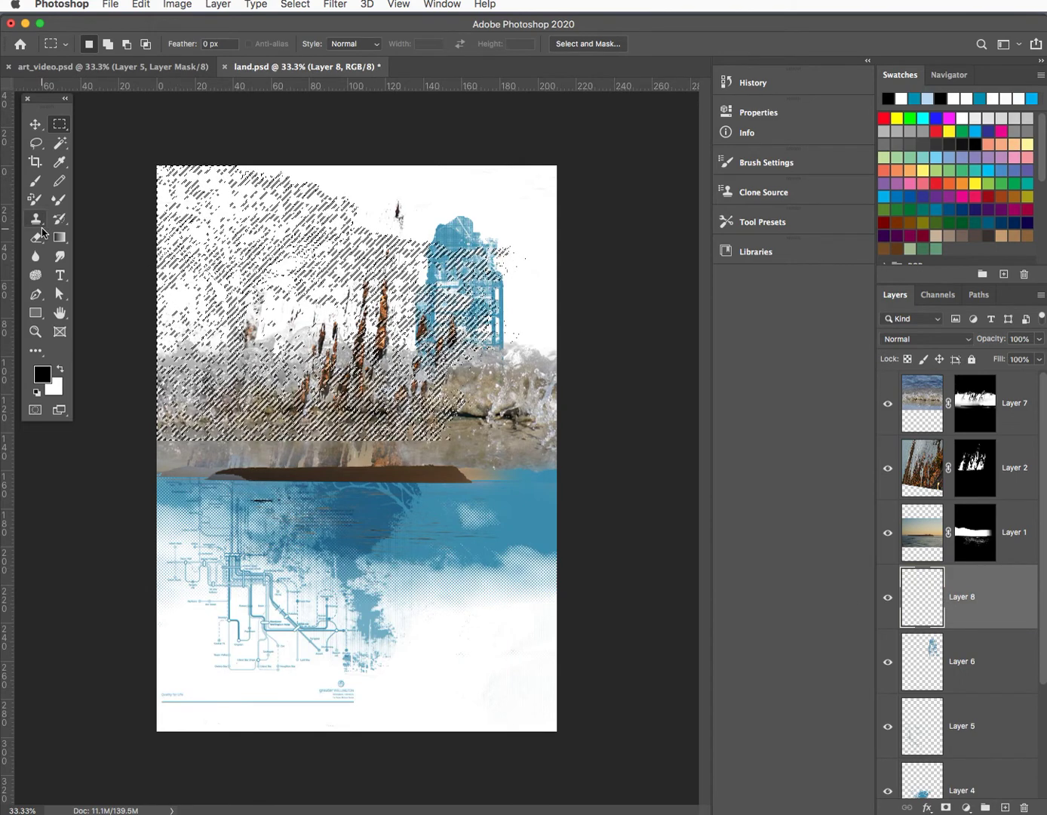
key("i")
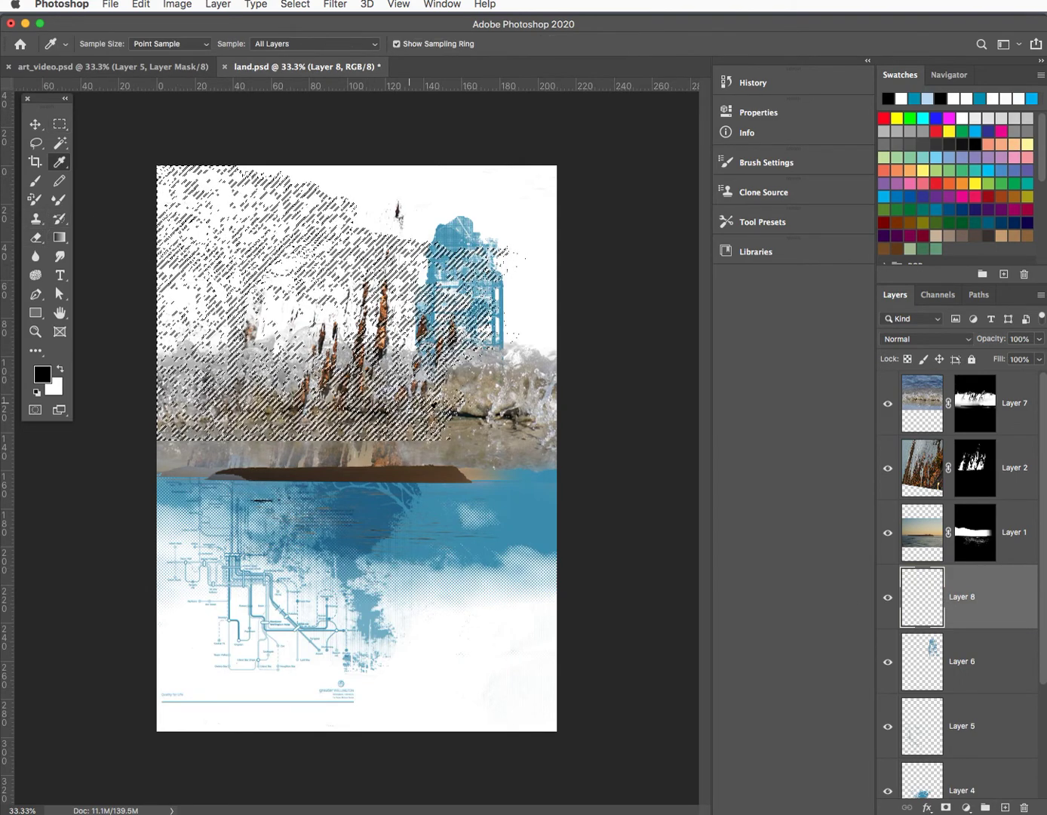
left_click(534, 485)
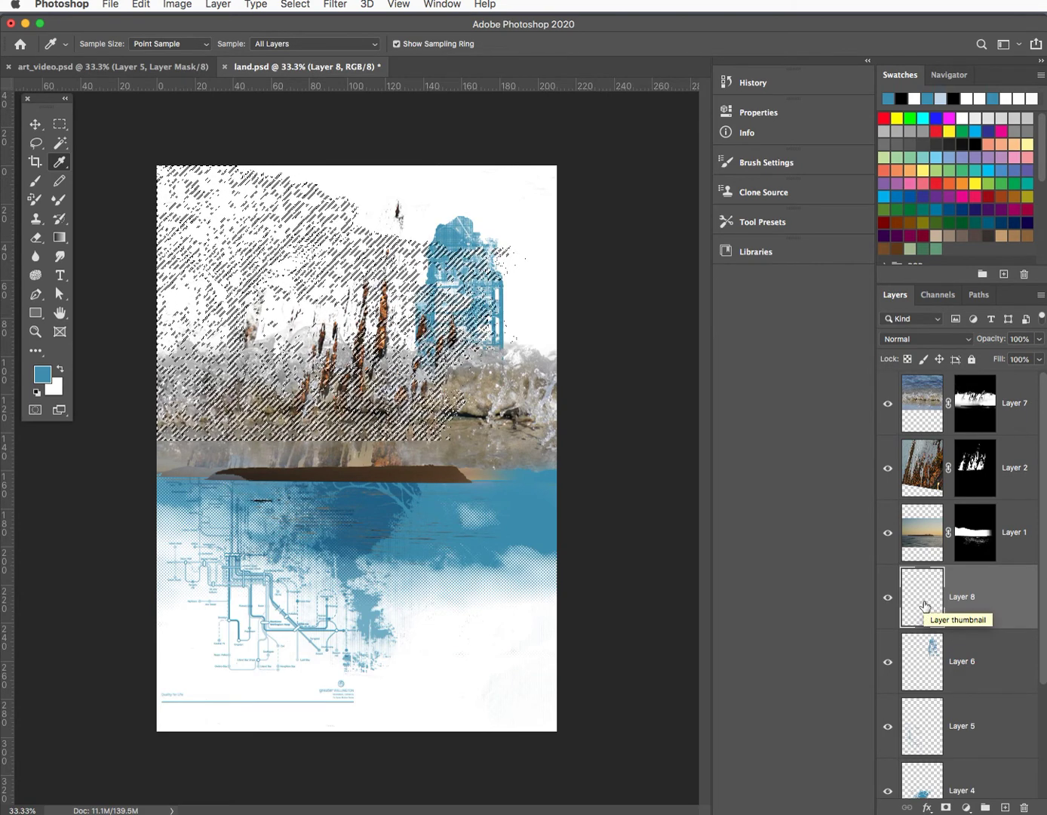
key("alt+BackSpace")
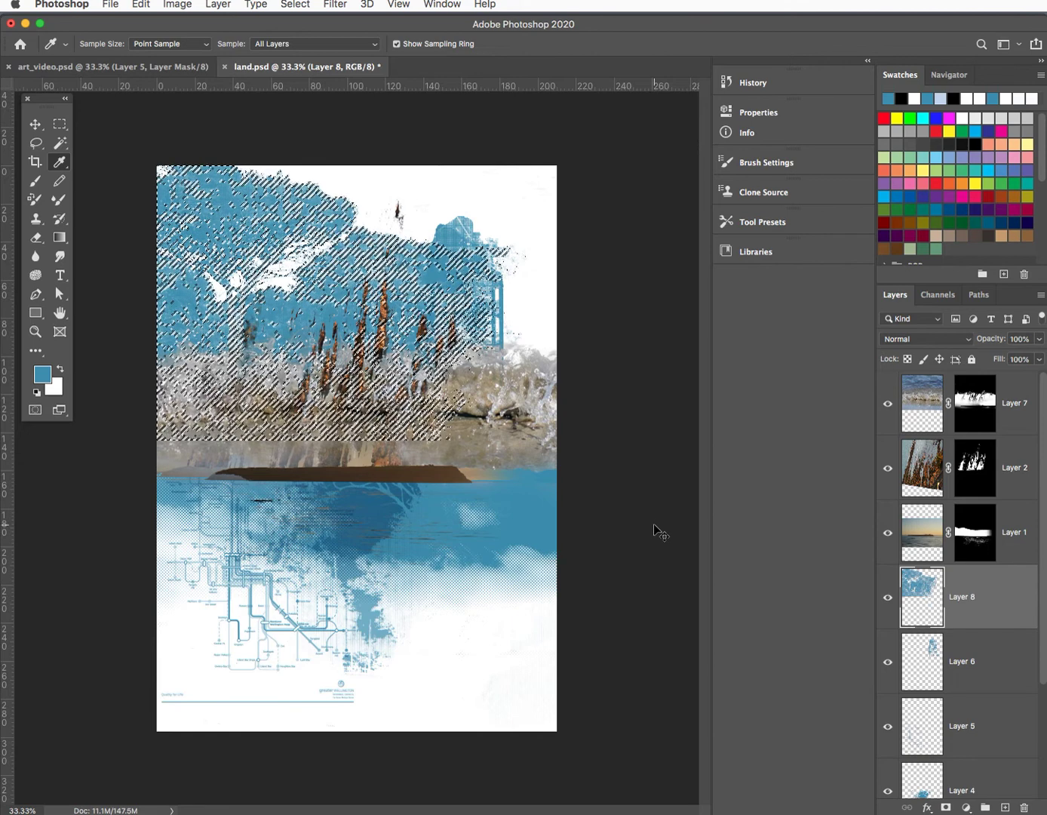
key("super+d")
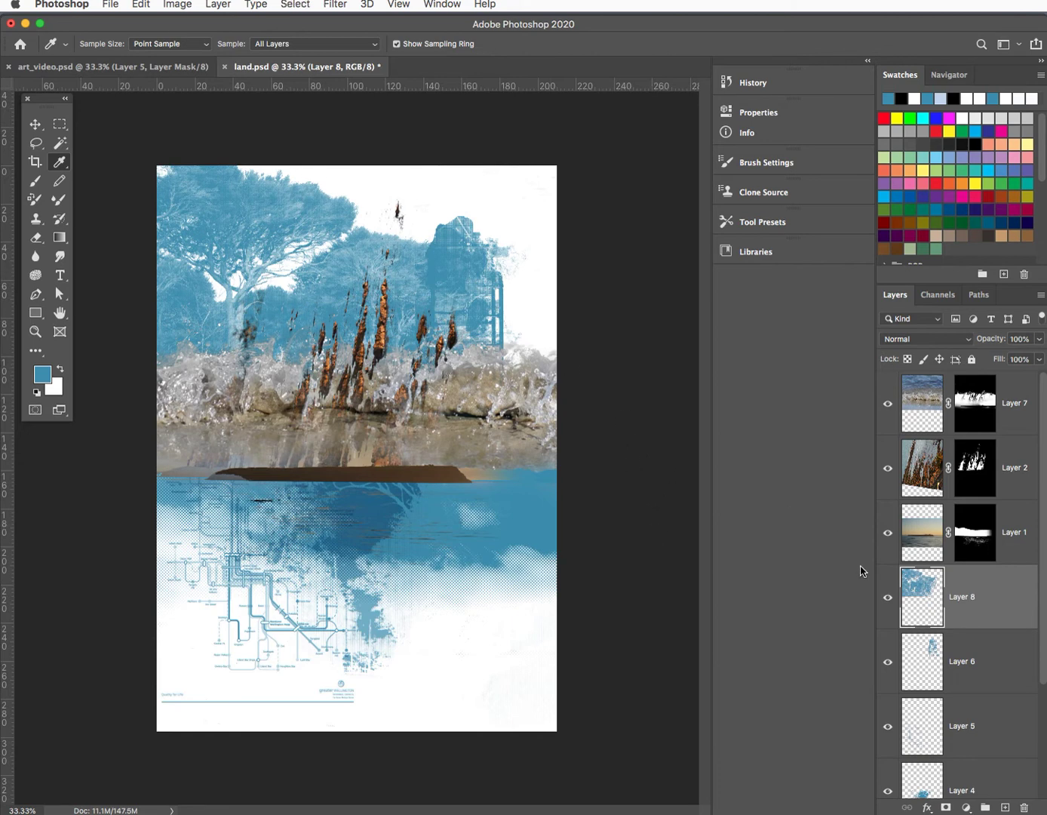
Set the blue trees layer to Multiply and group all layers from Layer 8 down to Layer 3
left_click(913, 340)
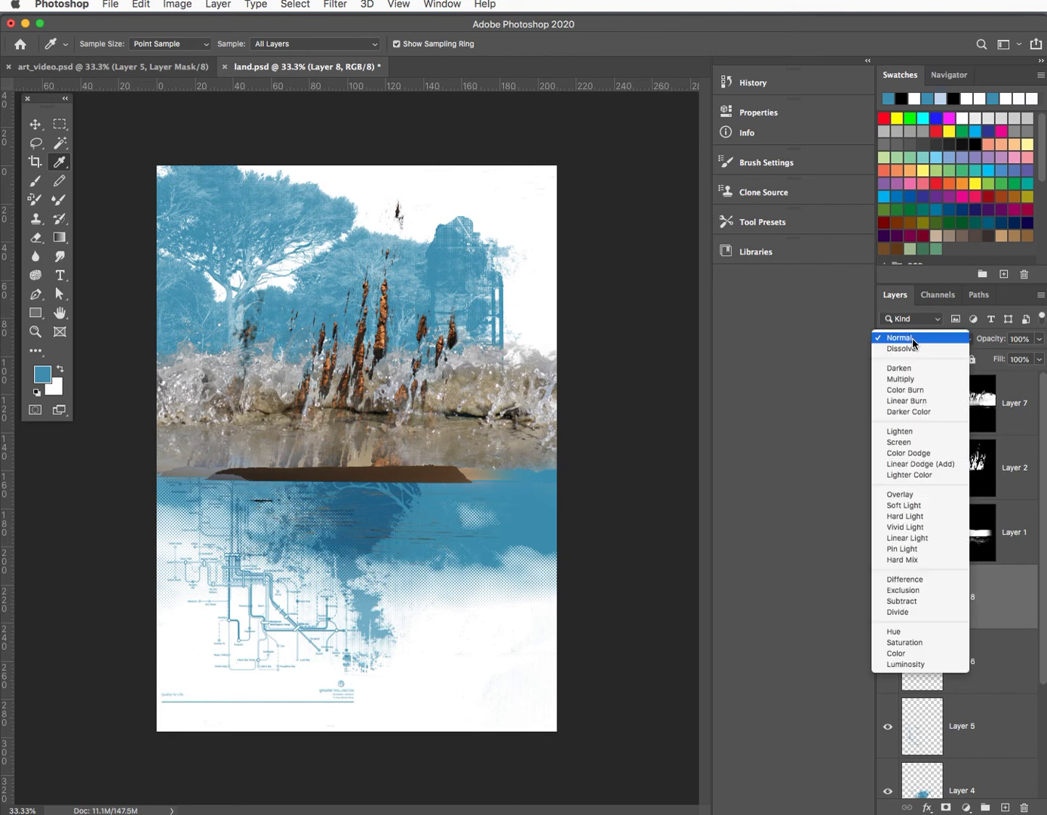
left_click(906, 378)
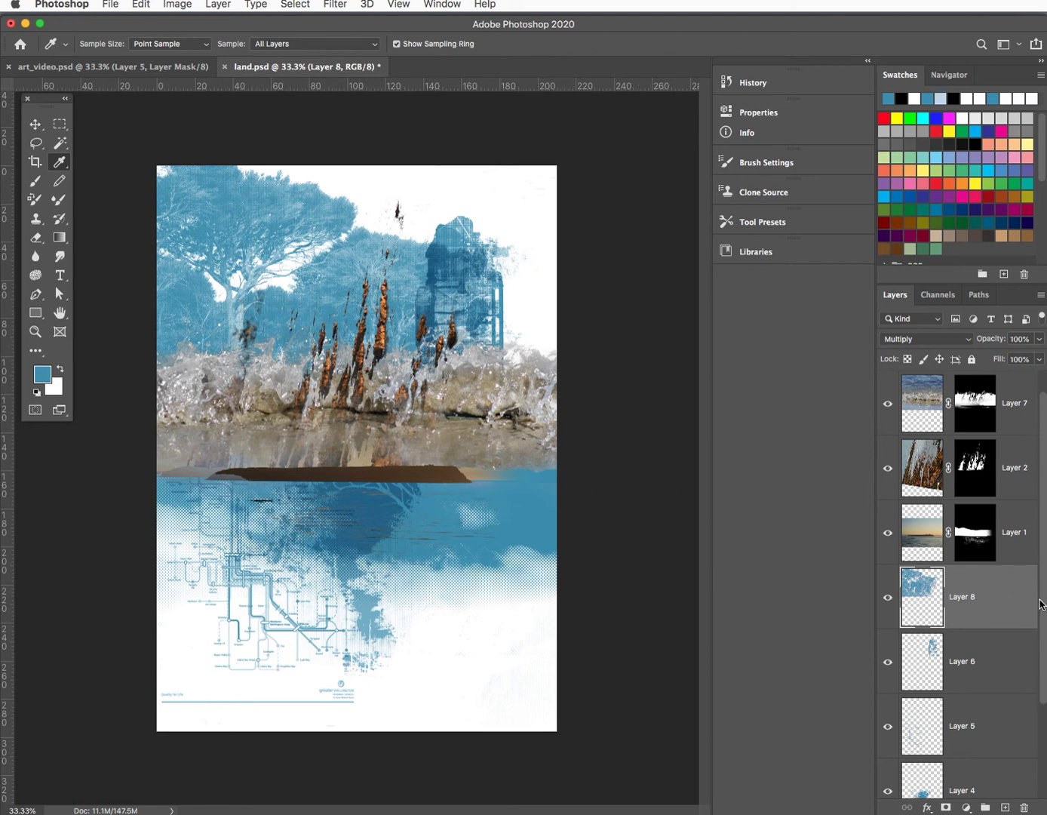
scroll(1043, 648, "down", 1)
scroll(1042, 648, "down", 2)
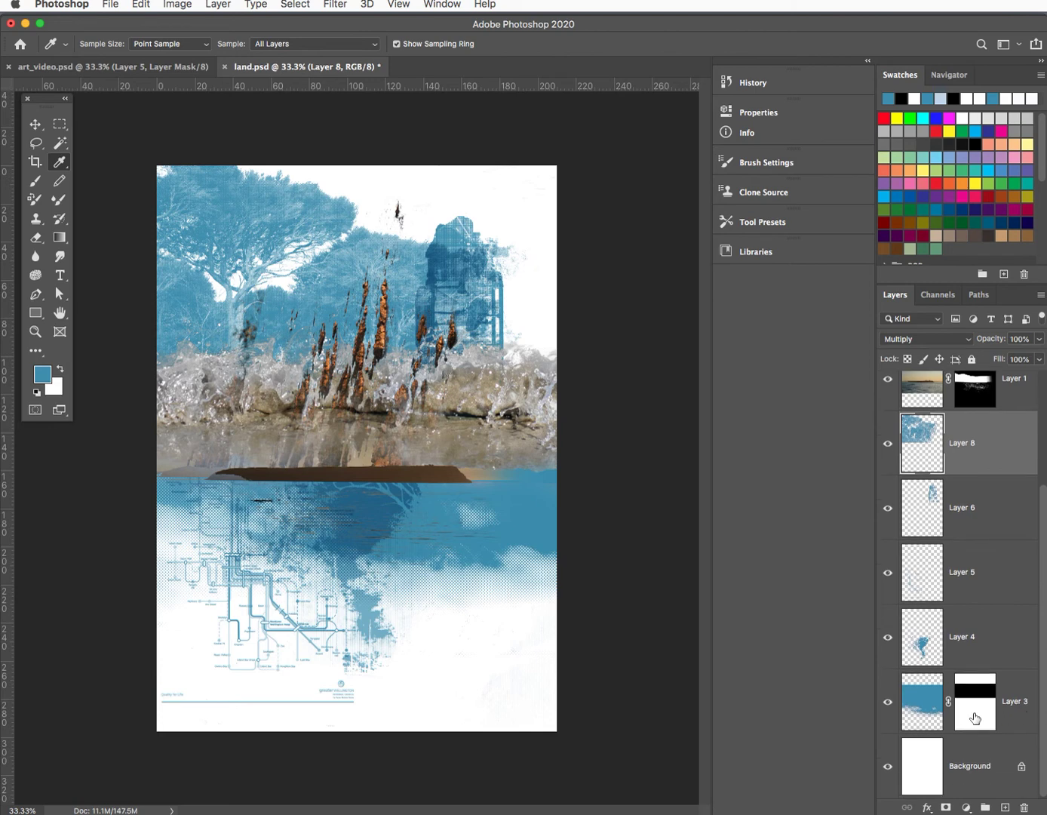
left_click(919, 700, "shift")
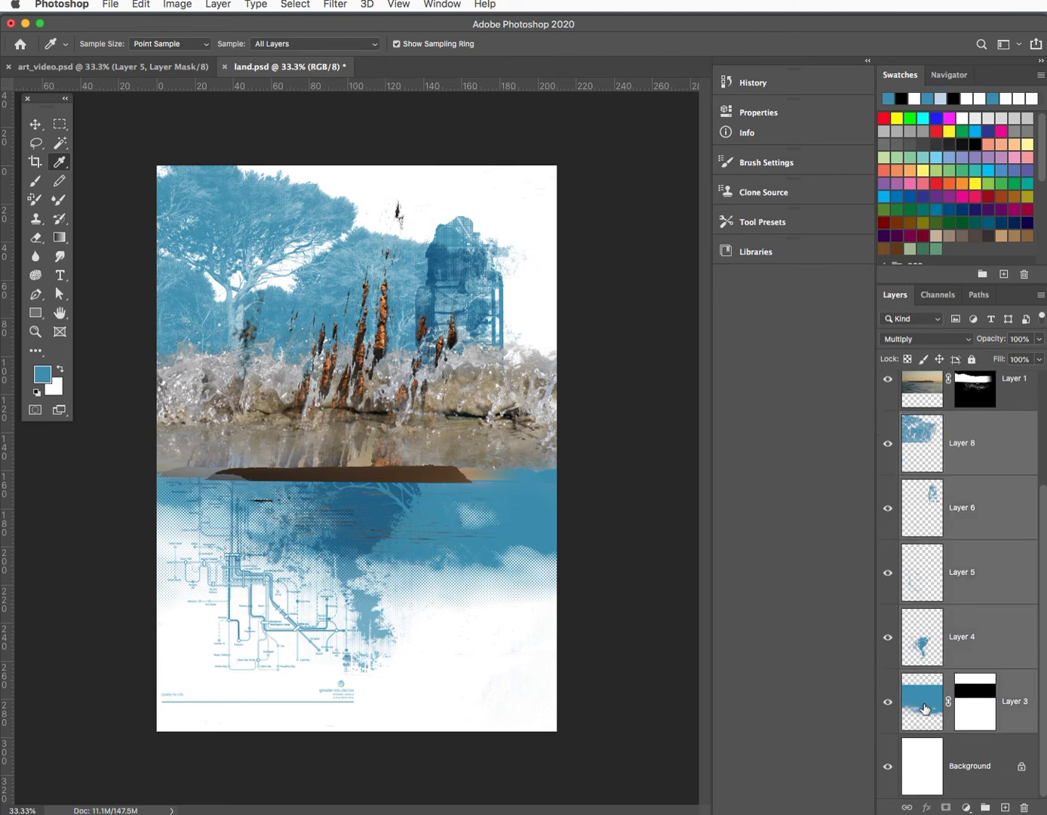
left_click(985, 808)
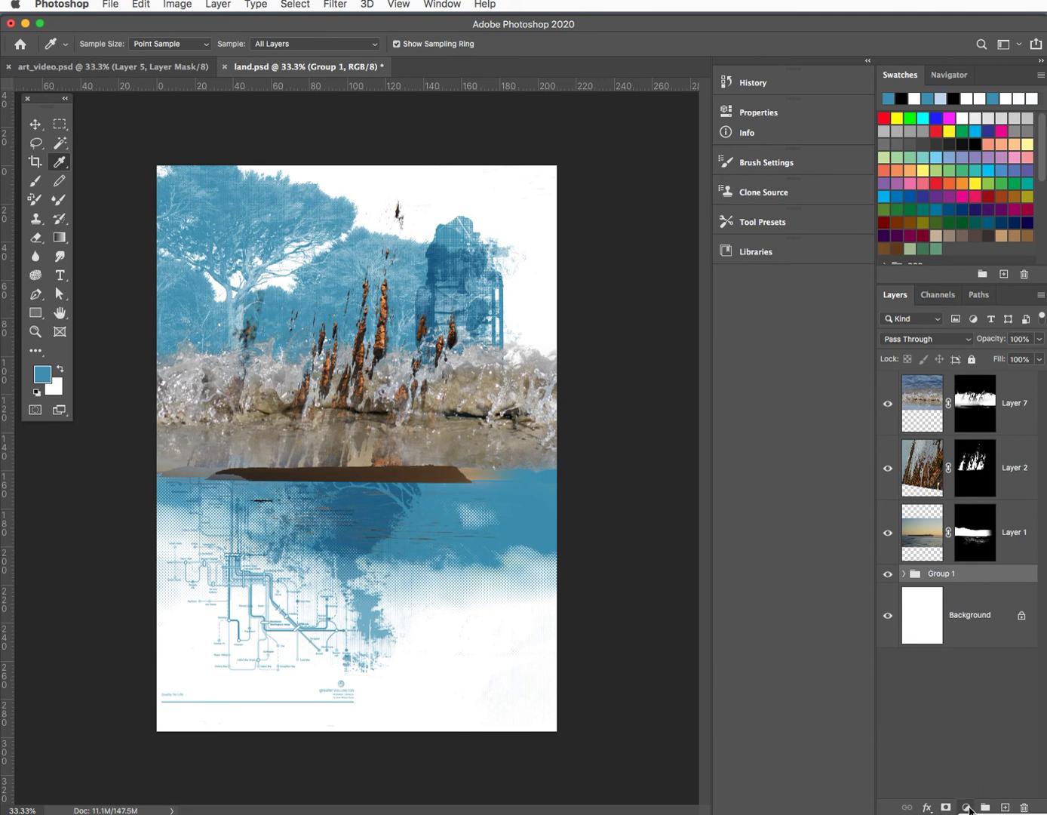
Add a Hue/Saturation adjustment layer above Group 1 and clip it to the group
left_click(966, 807)
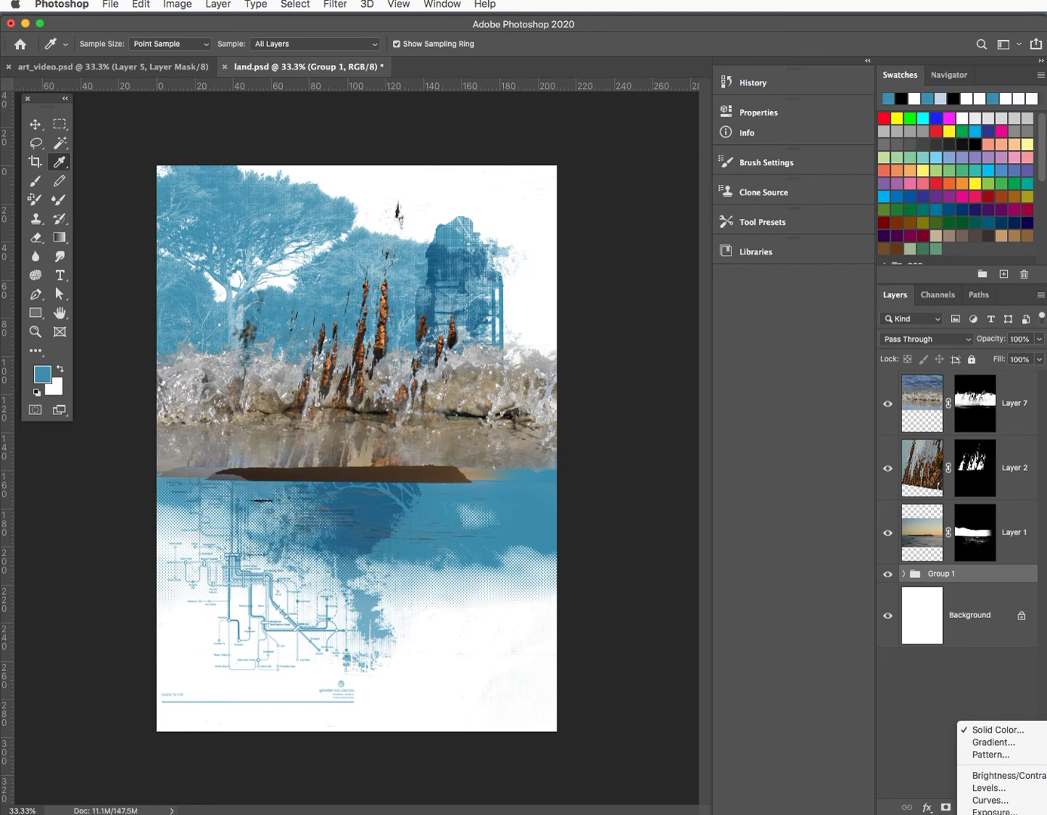
left_click(996, 811)
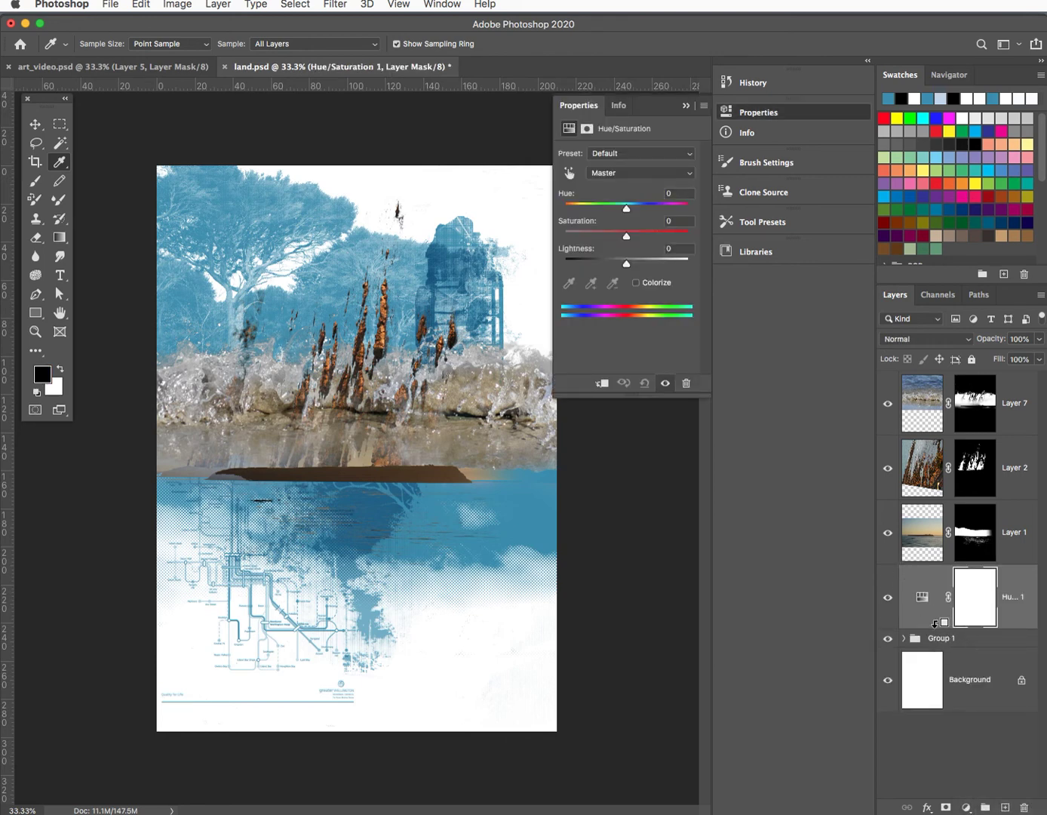
left_click(935, 624, "alt")
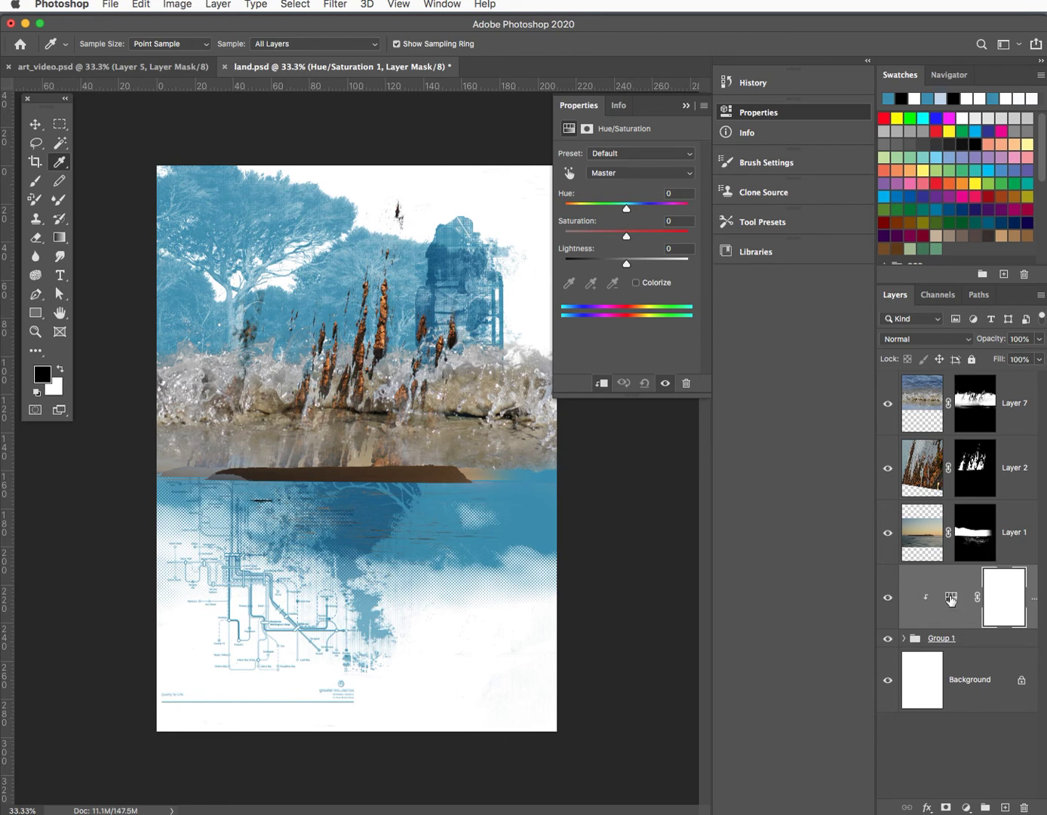
Mute the group's blue with the clipped Hue/Saturation adjustment: Hue -2, Saturation -37 and Lightness +53
left_click(952, 596)
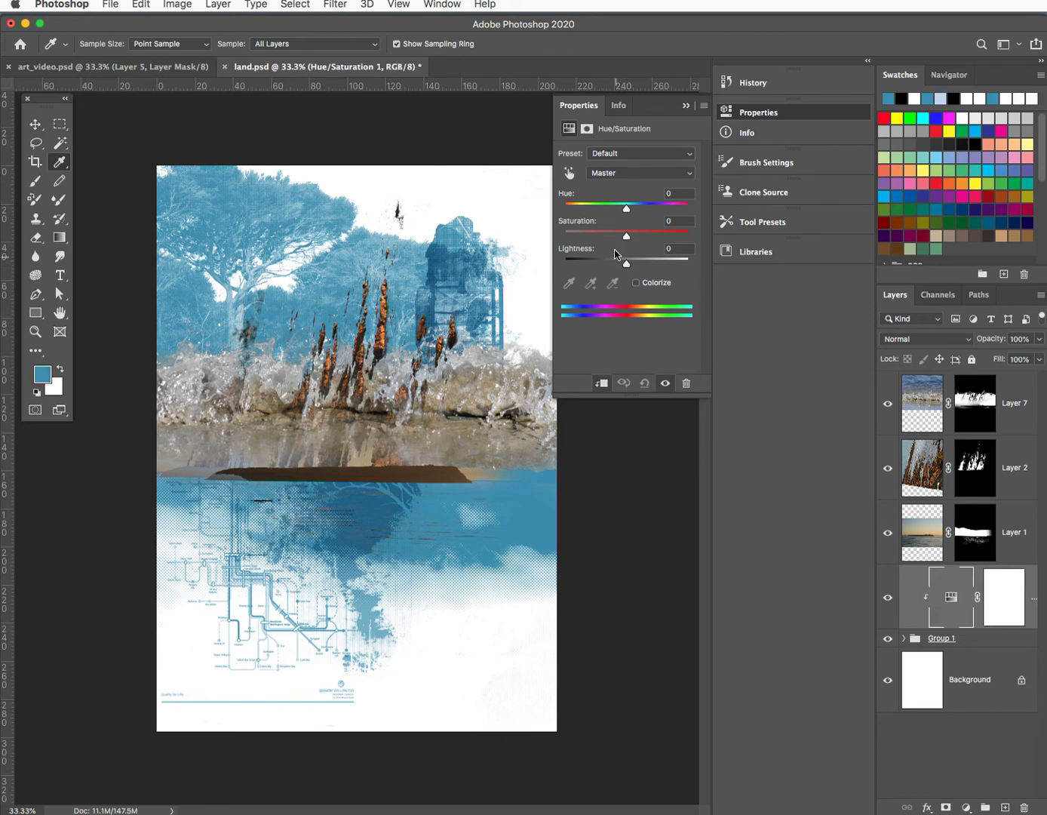
left_click_drag(626, 265, 602, 239)
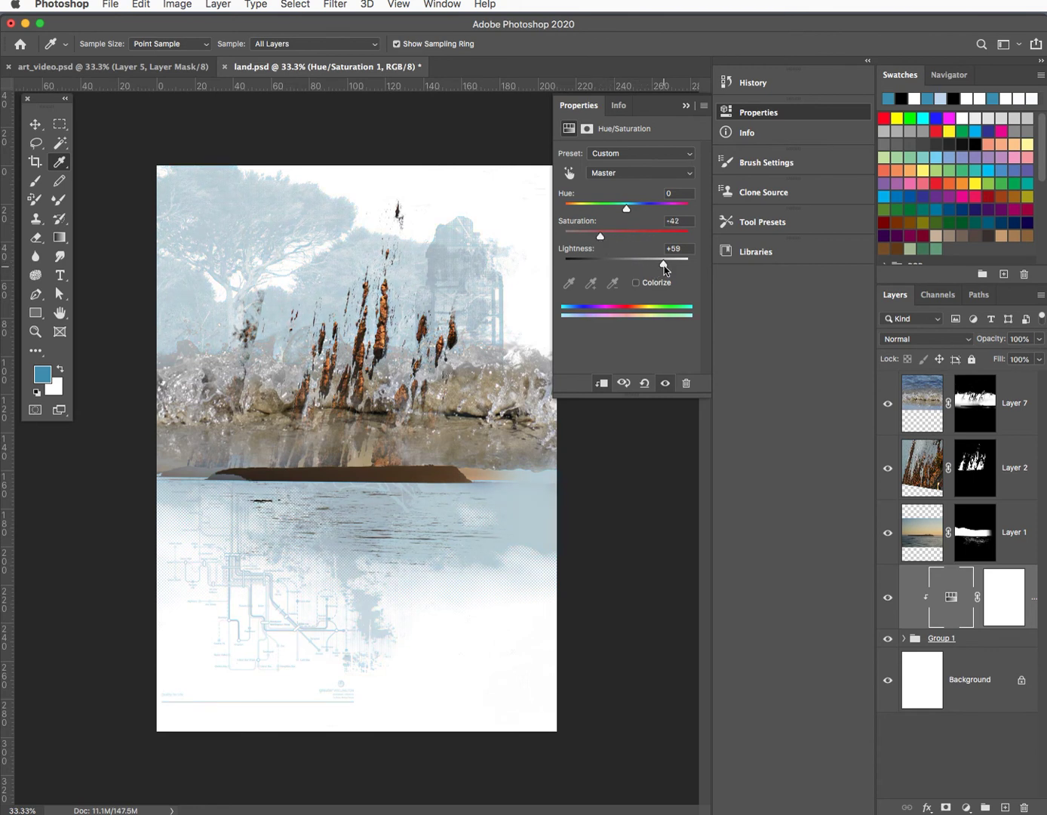
left_click_drag(660, 266, 658, 265)
left_click_drag(603, 236, 625, 209)
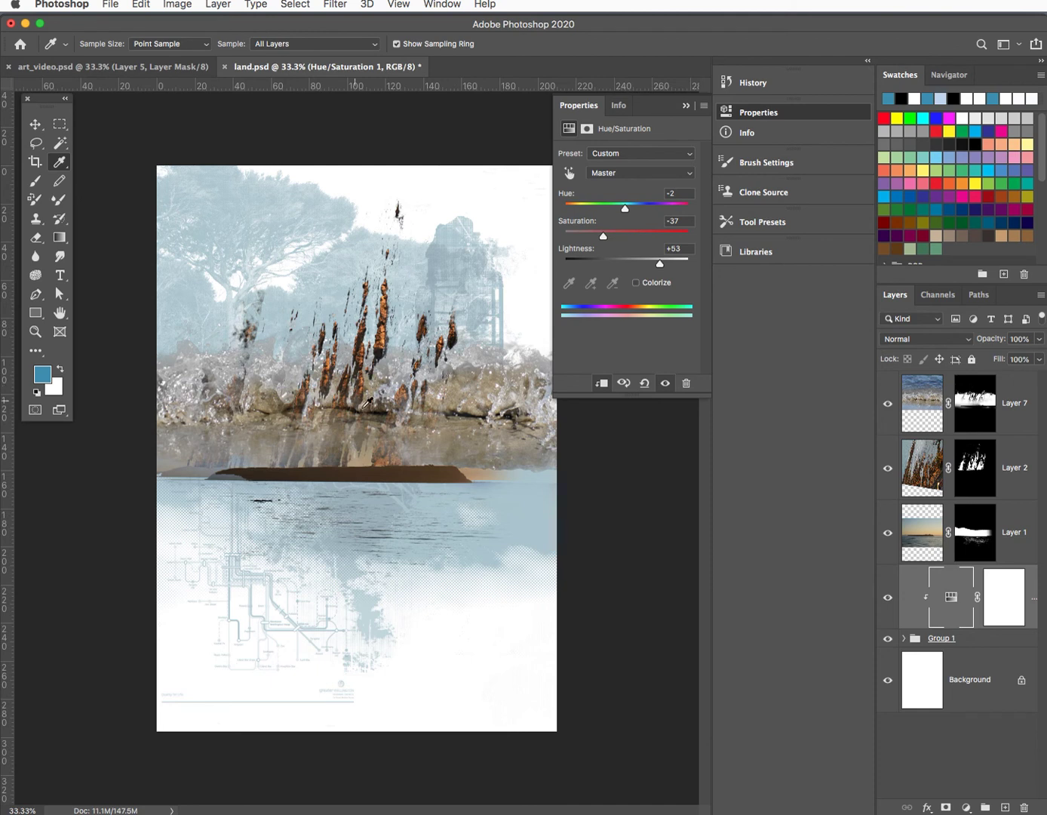
left_click(583, 108)
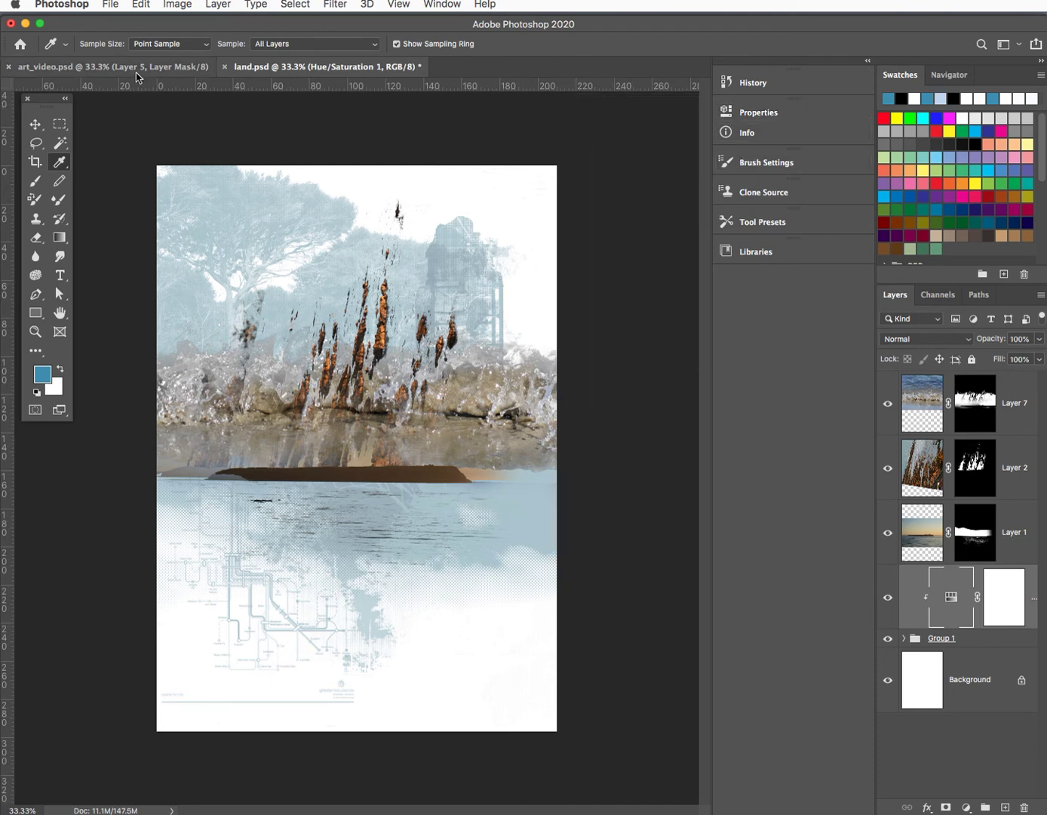
Save land.psd with Maximize Compatibility enabled
left_click(109, 6)
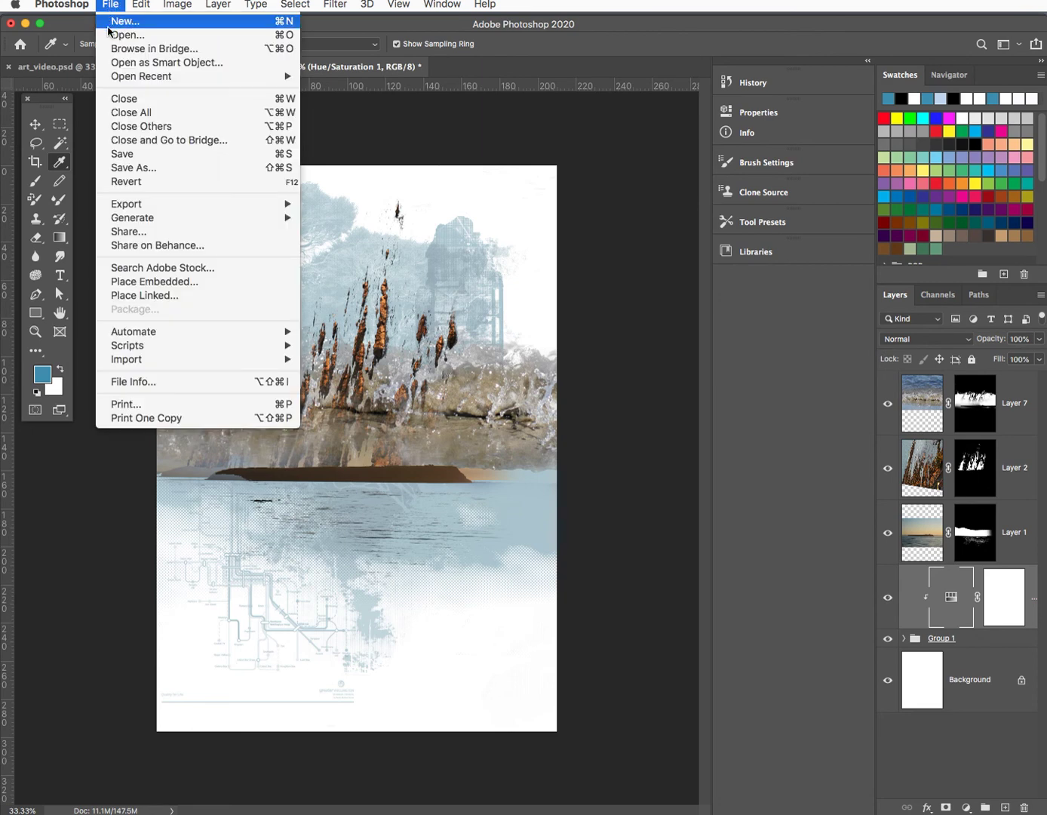
left_click(118, 152)
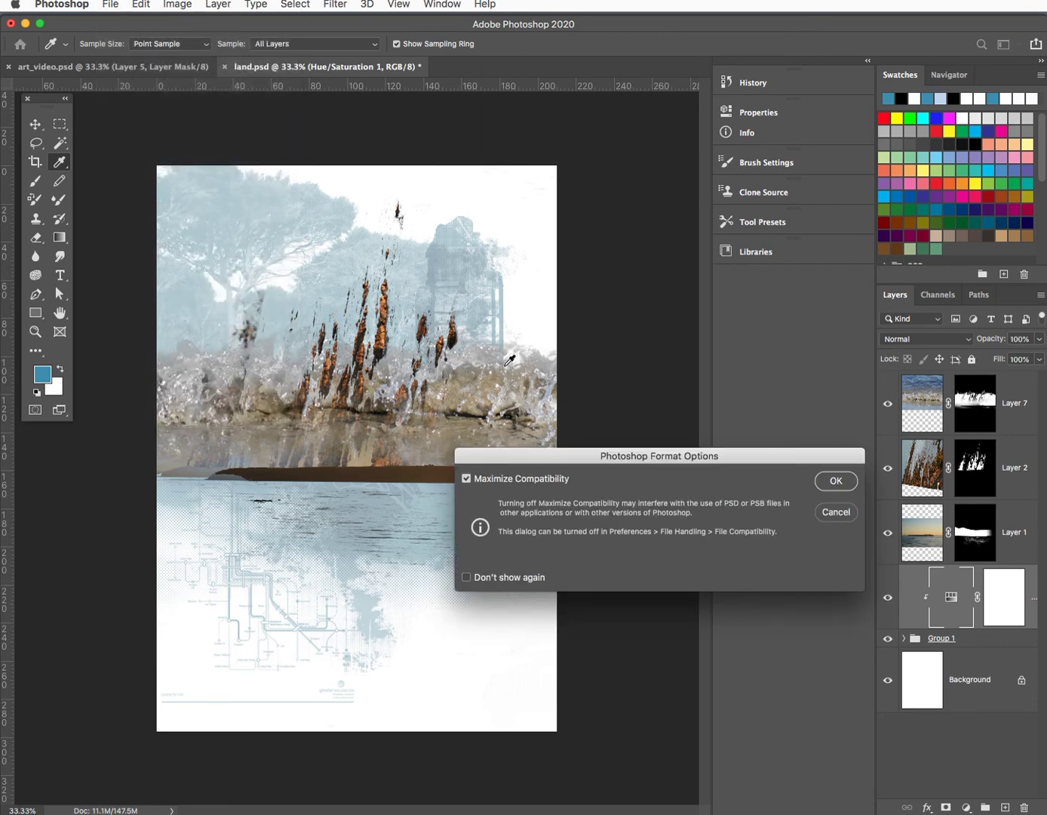
left_click(837, 480)
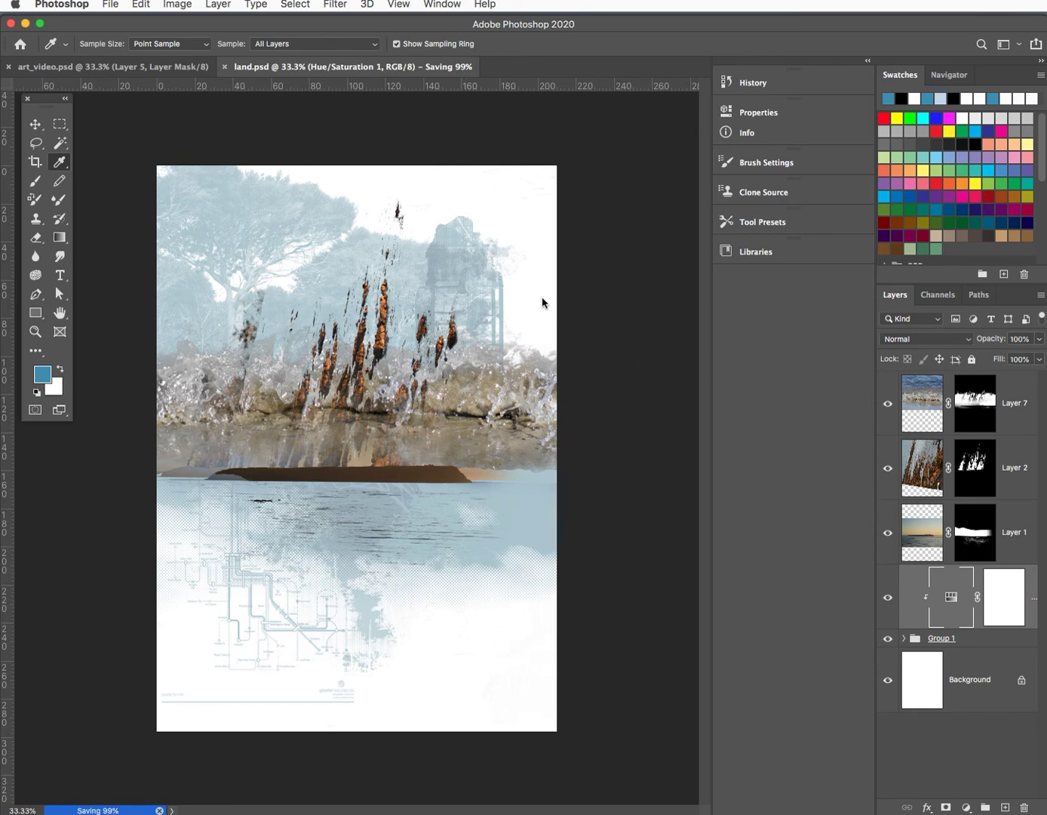
Float land.psd beside art_video.psd and brighten its blue by setting the clipped Hue/Saturation adjustment to Saturation +22 and Lightness +57
left_click_drag(279, 66, 631, 146)
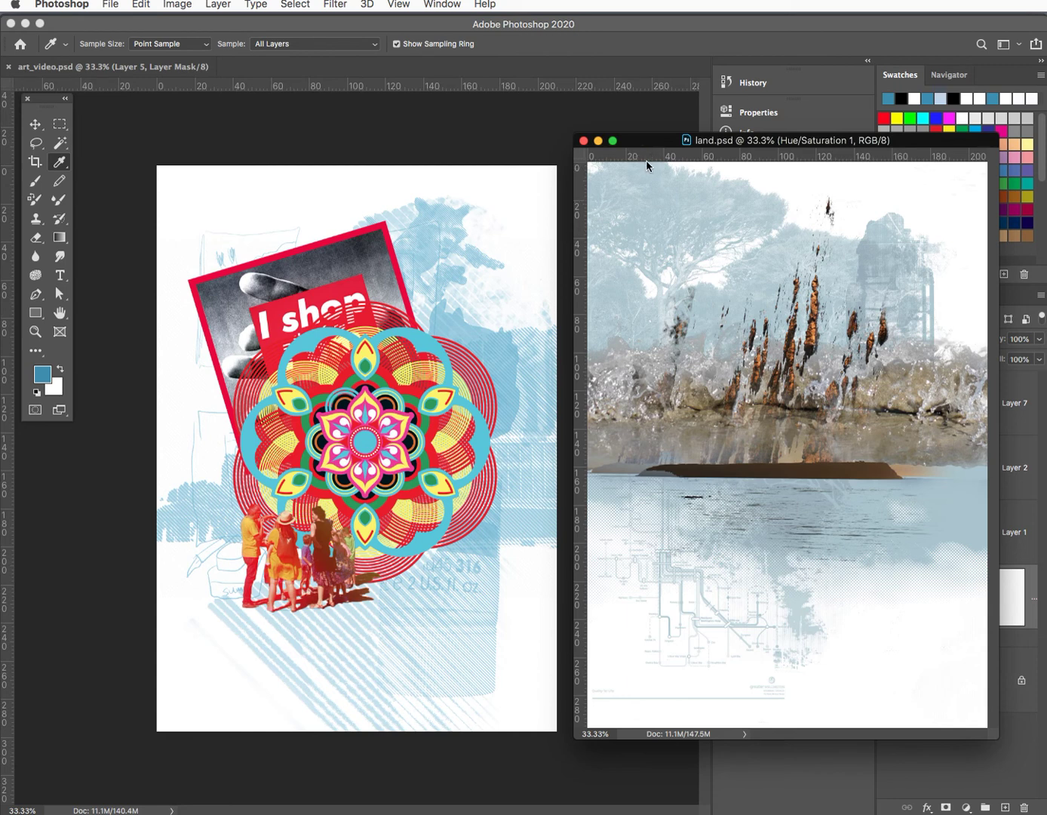
left_click_drag(648, 144, 494, 171)
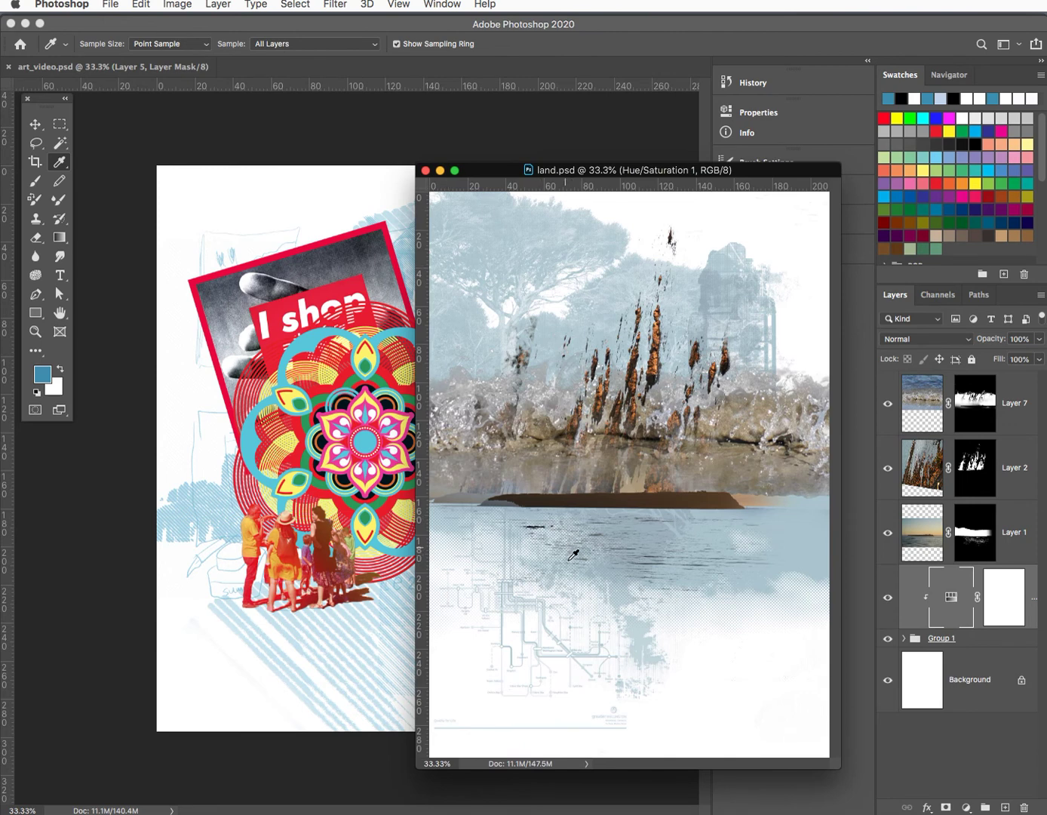
double_click(952, 600)
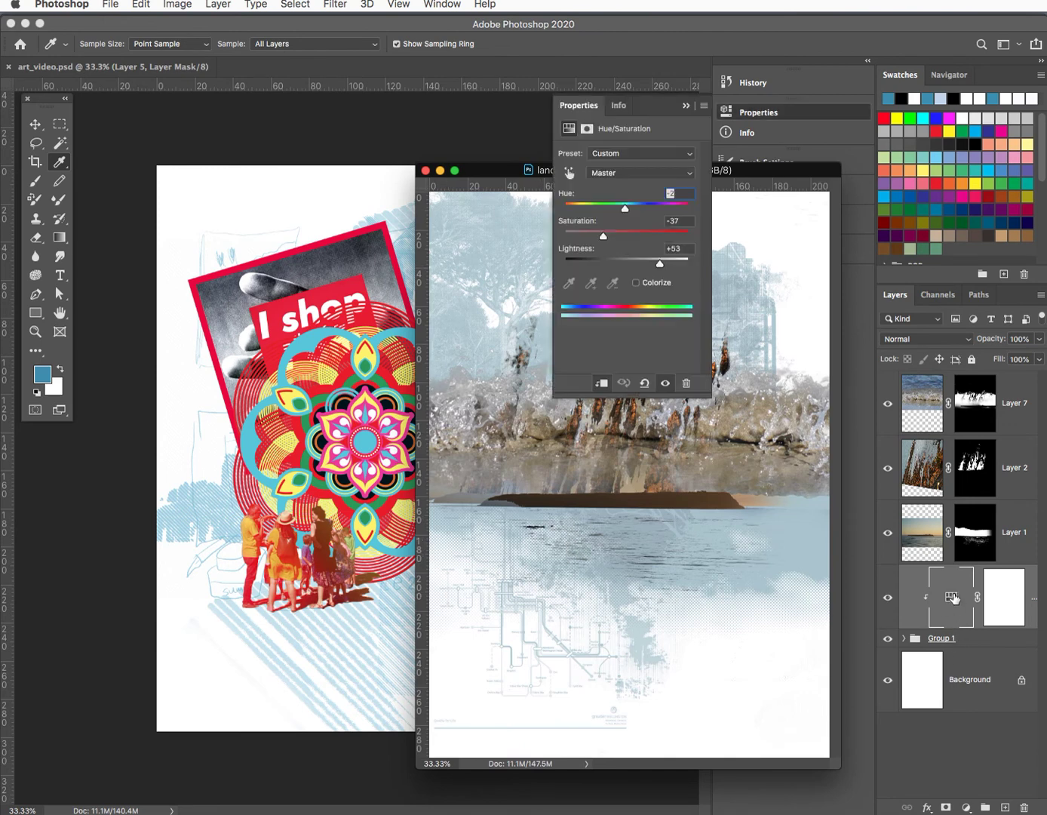
left_click_drag(604, 238, 638, 233)
left_click_drag(660, 265, 642, 241)
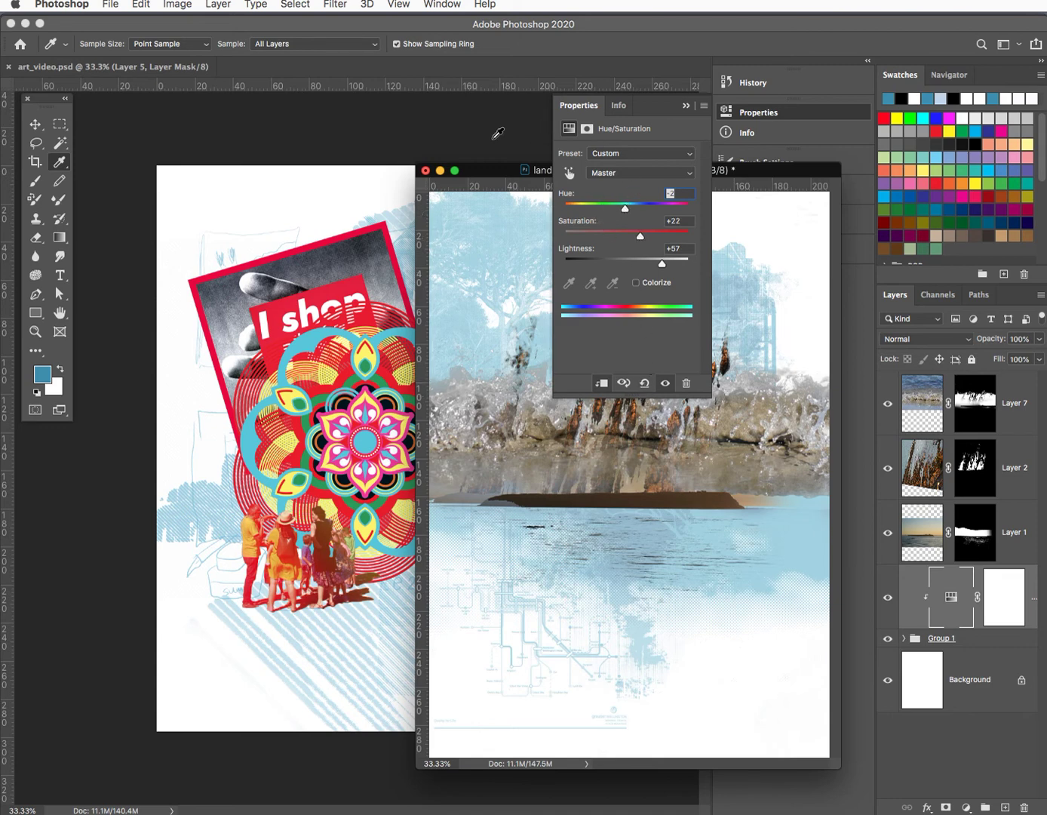
left_click_drag(487, 174, 645, 157)
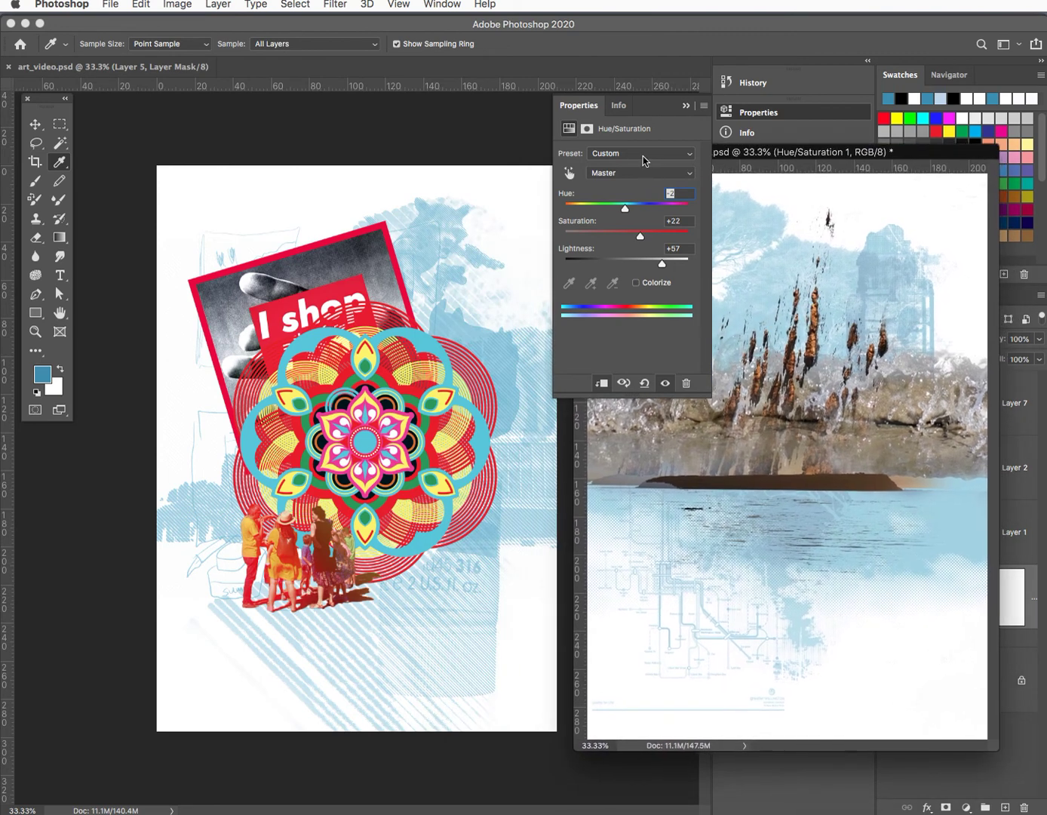
left_click(573, 110)
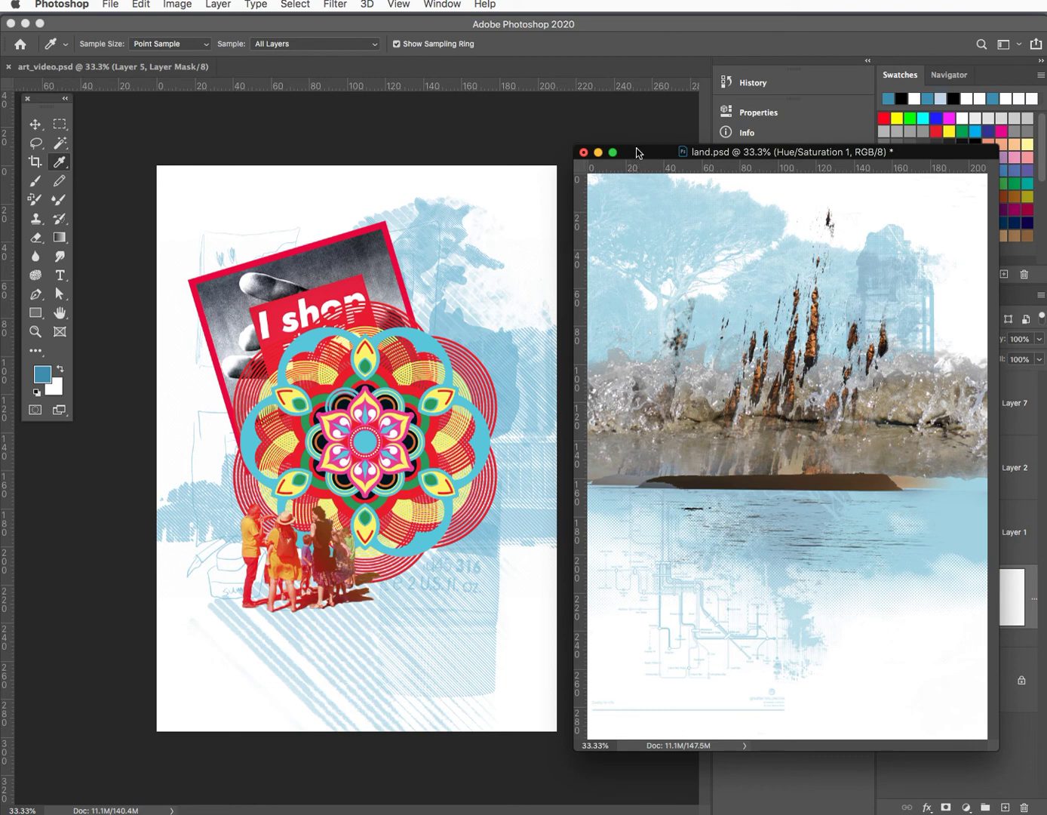
Move the floating land.psd window clear of the art_video.psd artwork and reset the foreground and background colours to default
left_click_drag(636, 153, 624, 158)
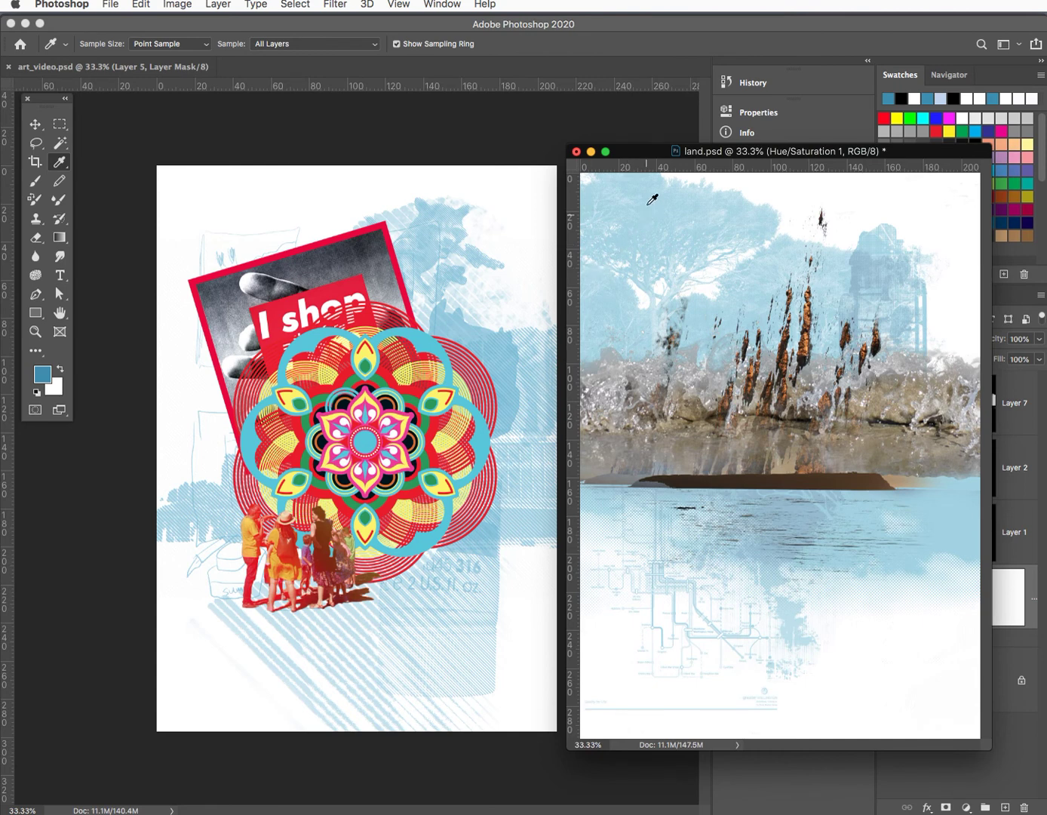
left_click_drag(633, 154, 893, 462)
key("d")
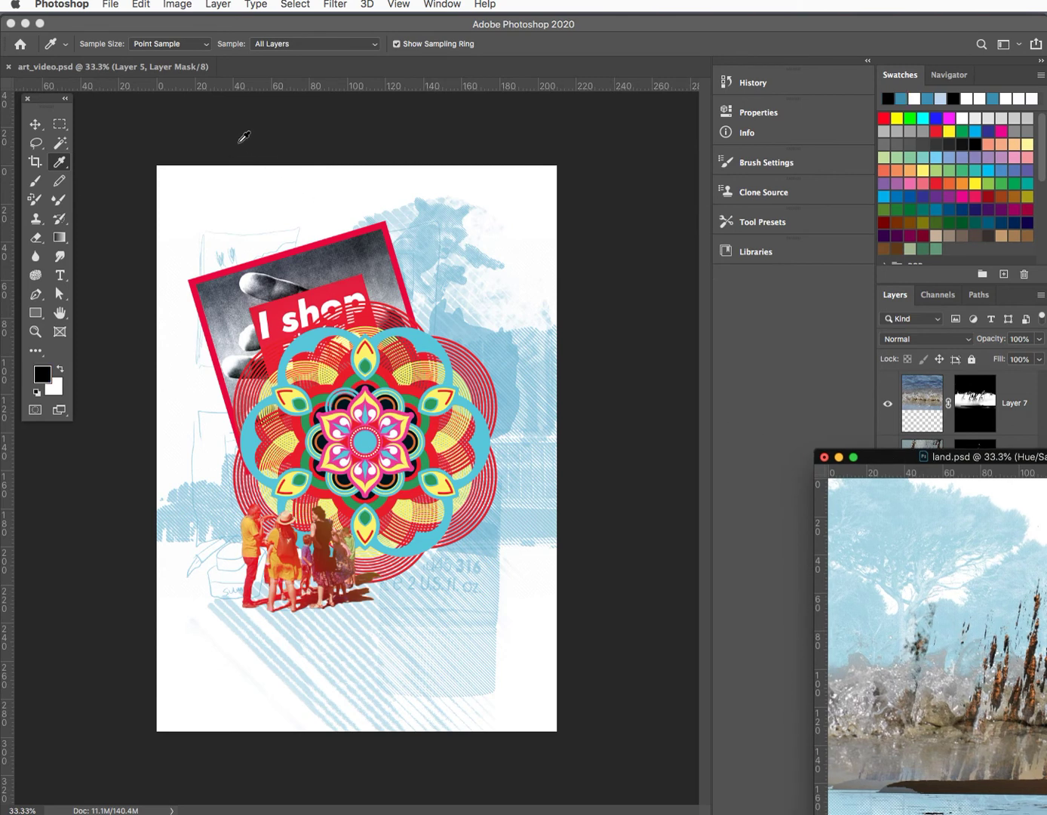
Try to extend the land.psd canvas to a width of 420 mm, anchored at the middle of its left edge
left_click(178, 6)
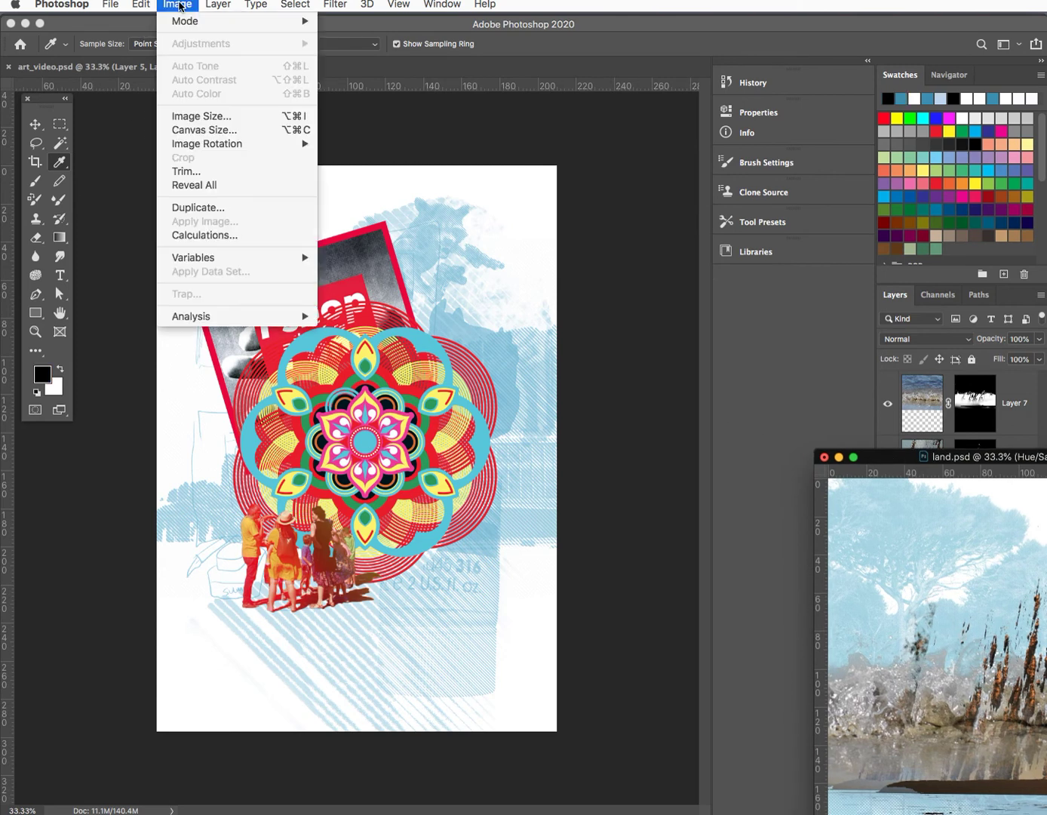
left_click(189, 130)
left_click(774, 530)
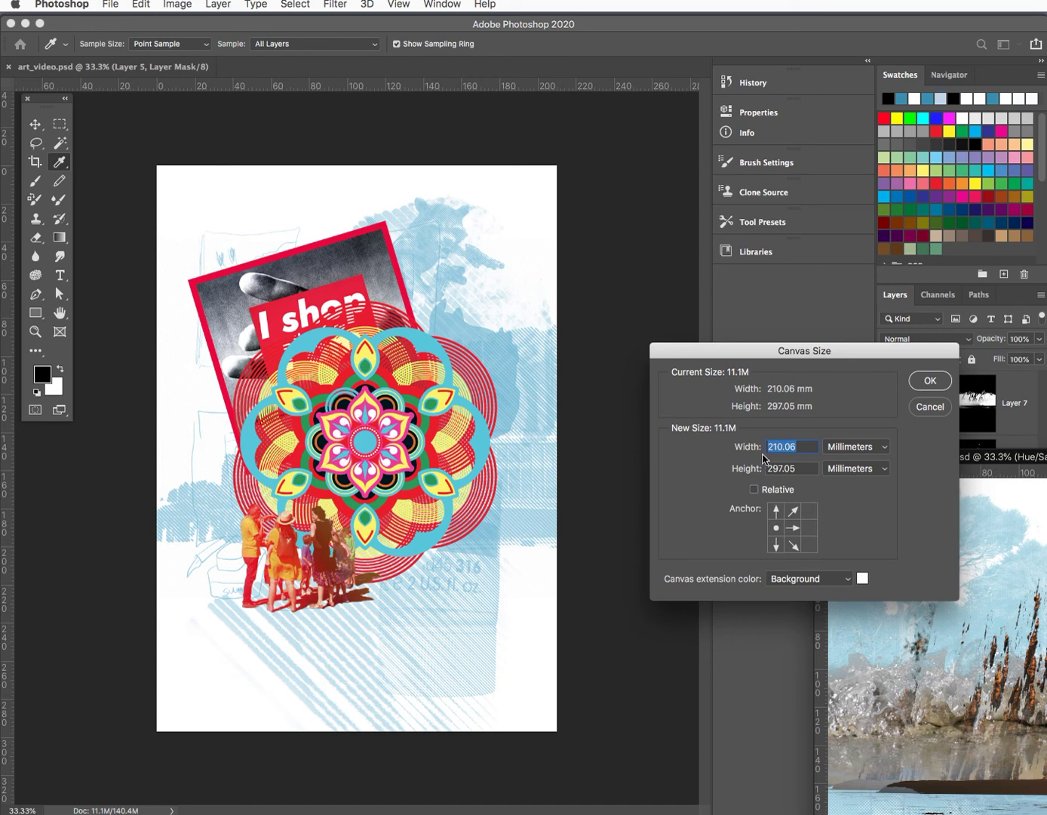
type("420")
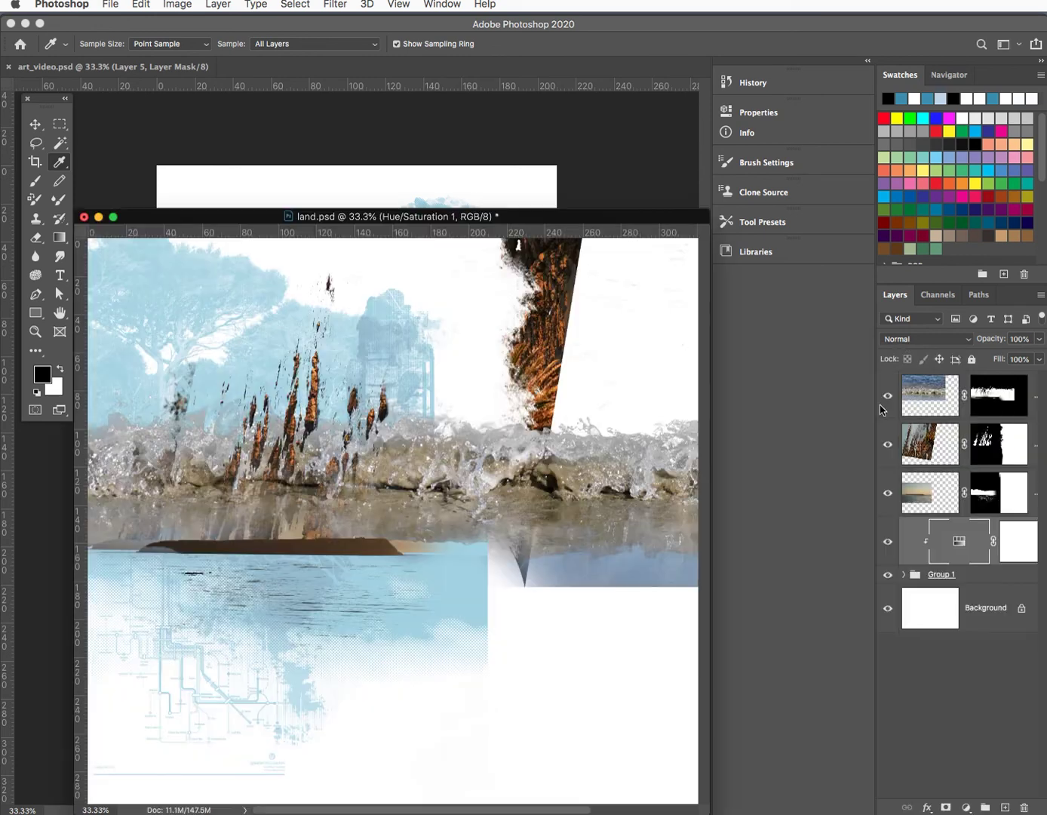
left_click_drag(212, 216, 731, 238)
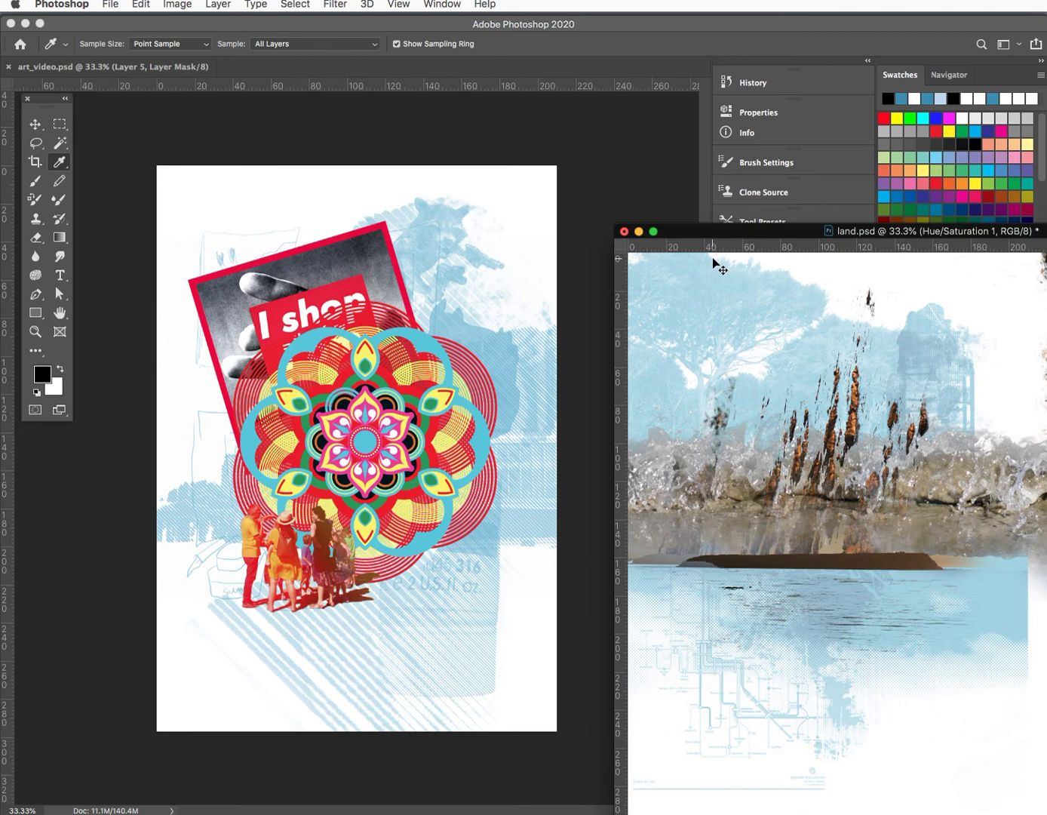
key("super+z")
Extend the art_video.psd canvas to a width of 420 mm, anchored at the middle of its left edge
left_click_drag(360, 219, 854, 270)
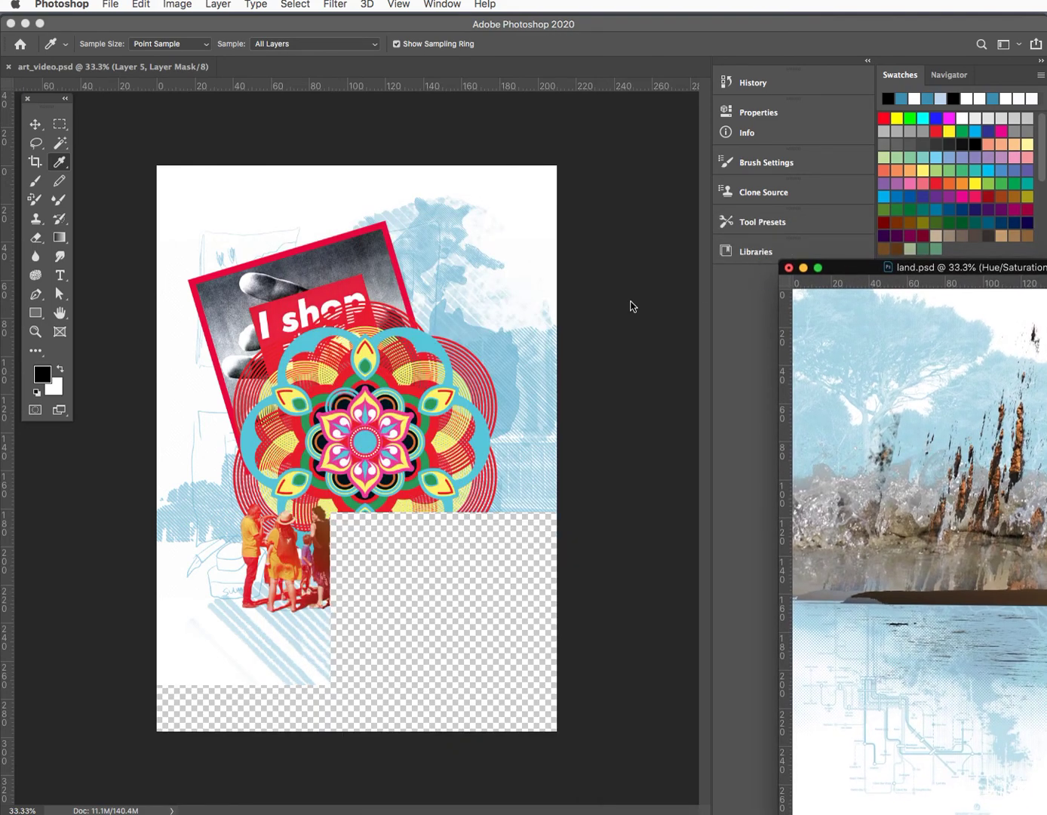
left_click(576, 300)
key("d")
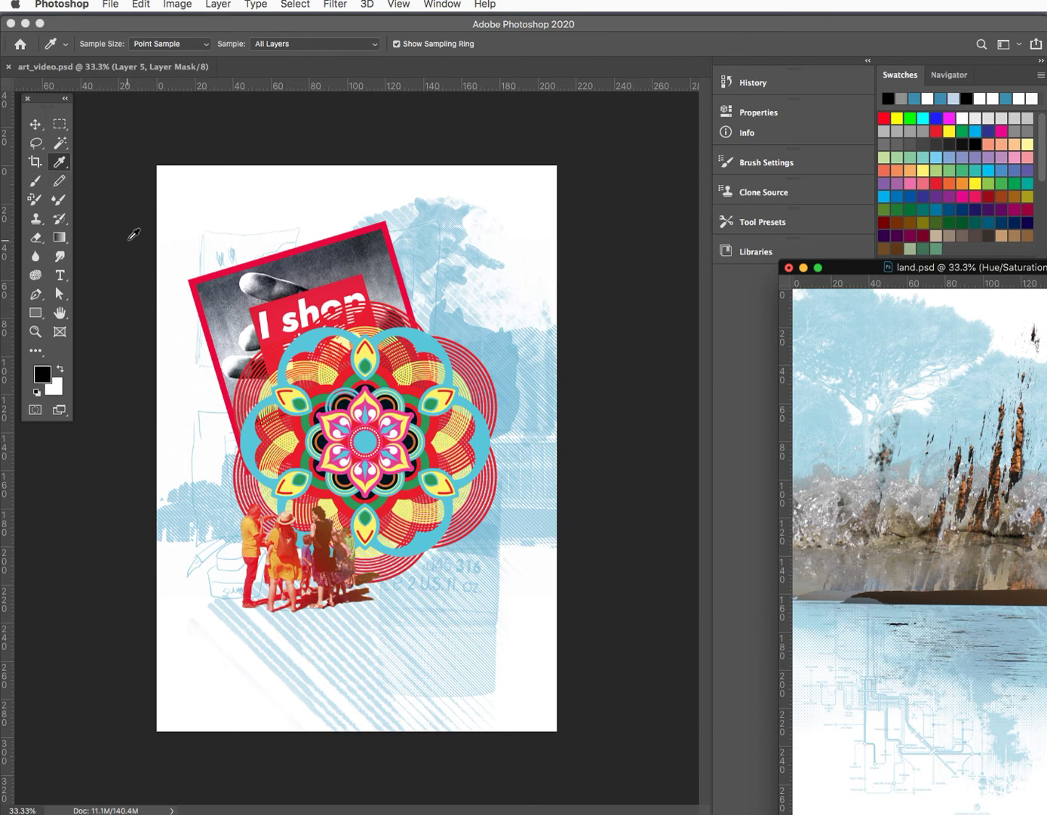
left_click(35, 124)
left_click(135, 96)
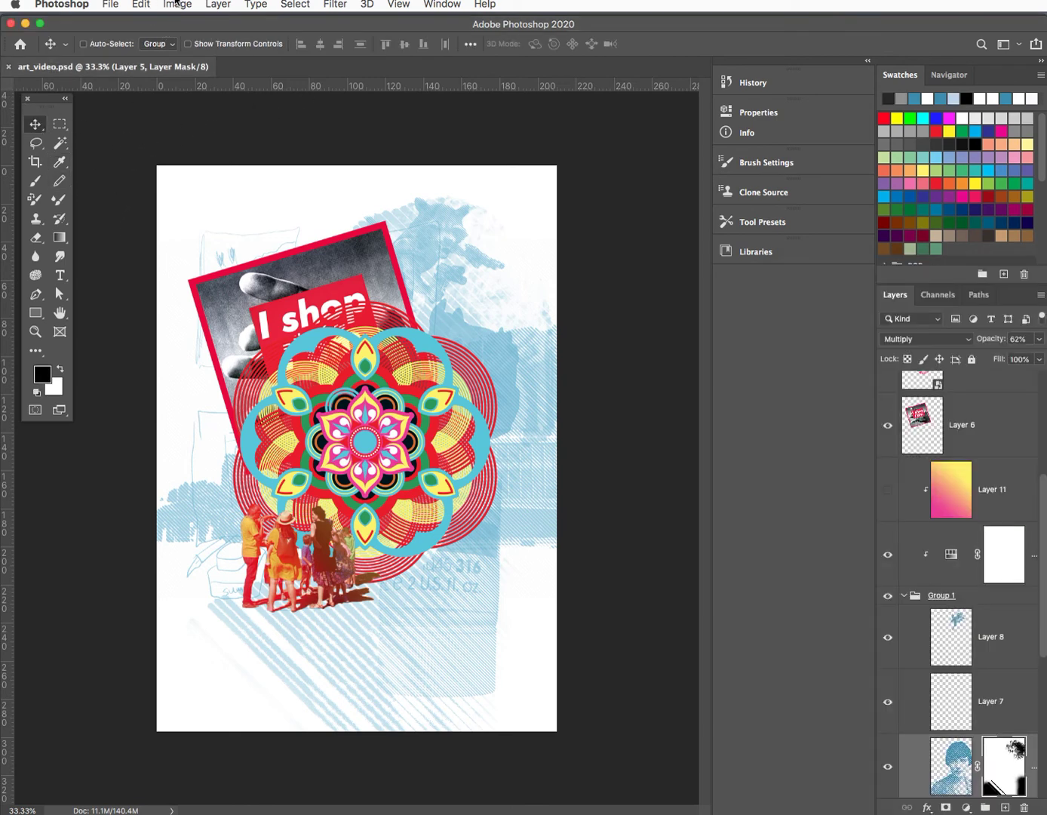
left_click(177, 4)
left_click(188, 131)
left_click(775, 527)
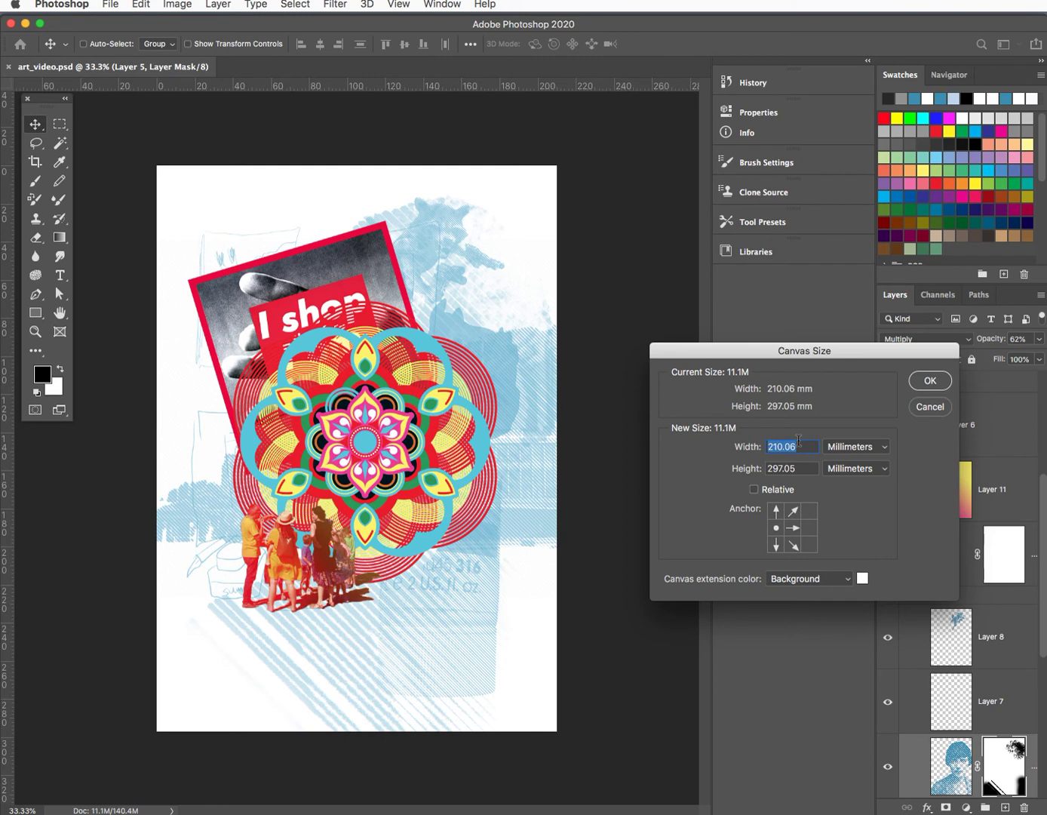
type("420")
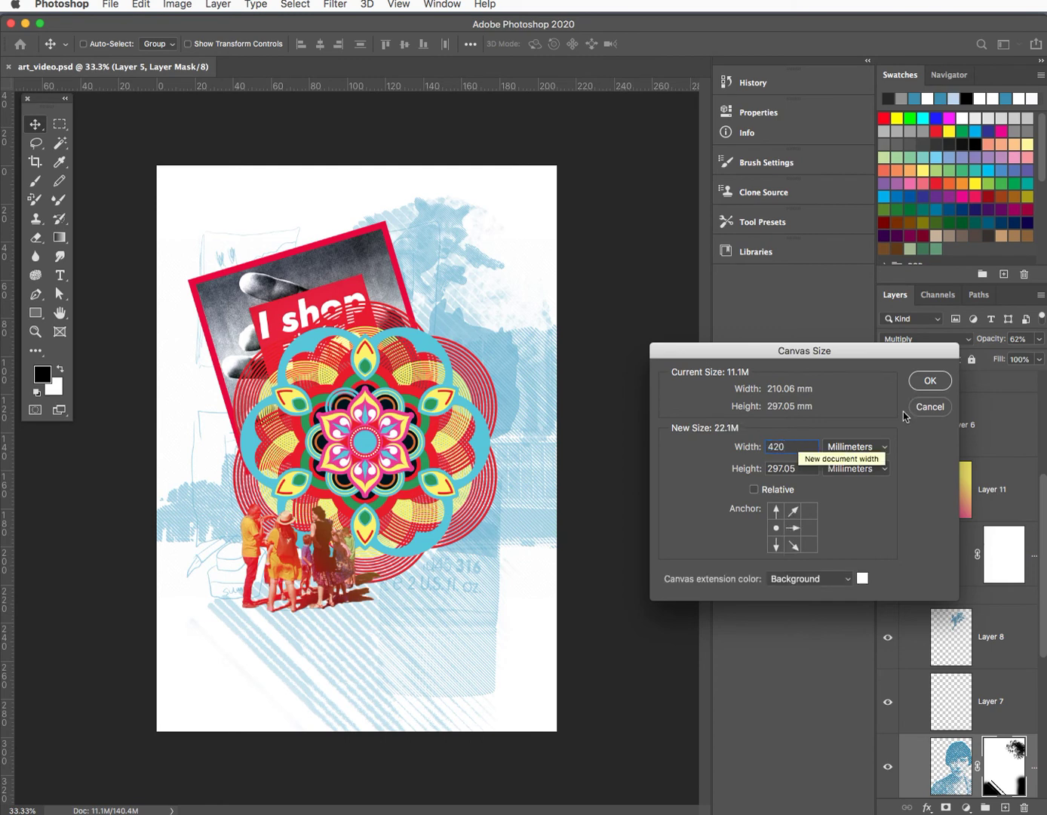
left_click(932, 382)
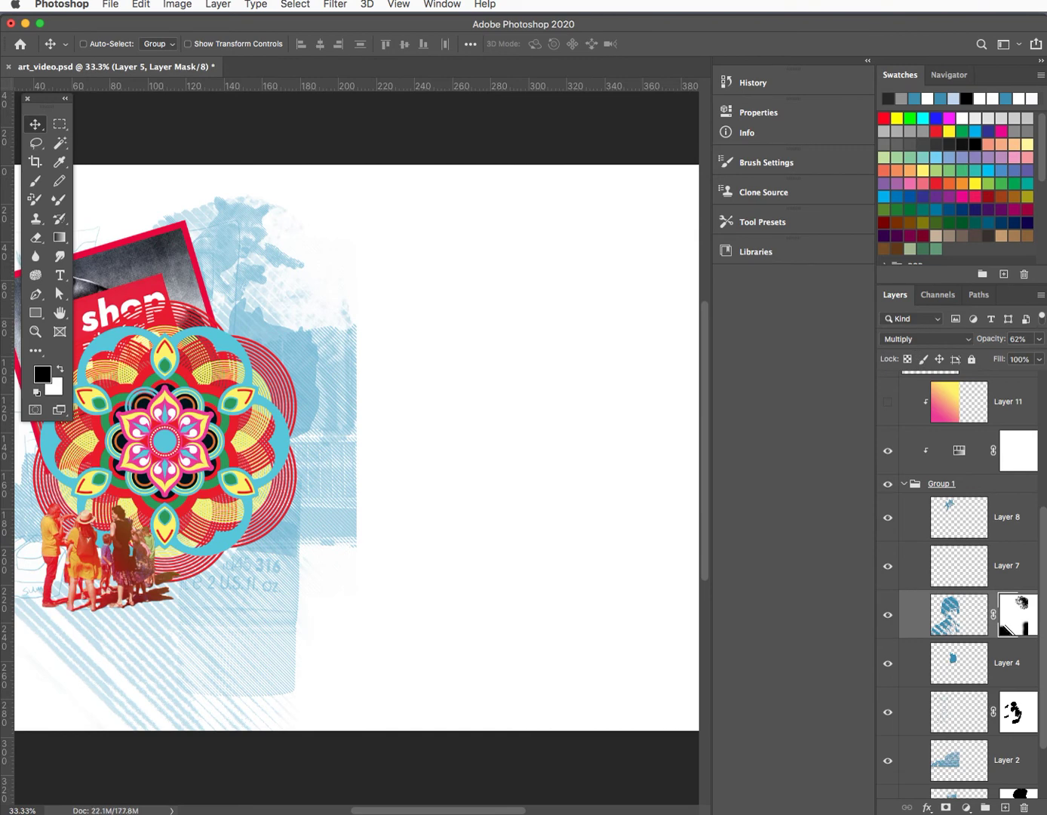
Select every land.psd layer from Group 1 up to Layer 7 and move its window clear of the art_video.psd canvas
left_click_drag(1042, 267, 723, 241)
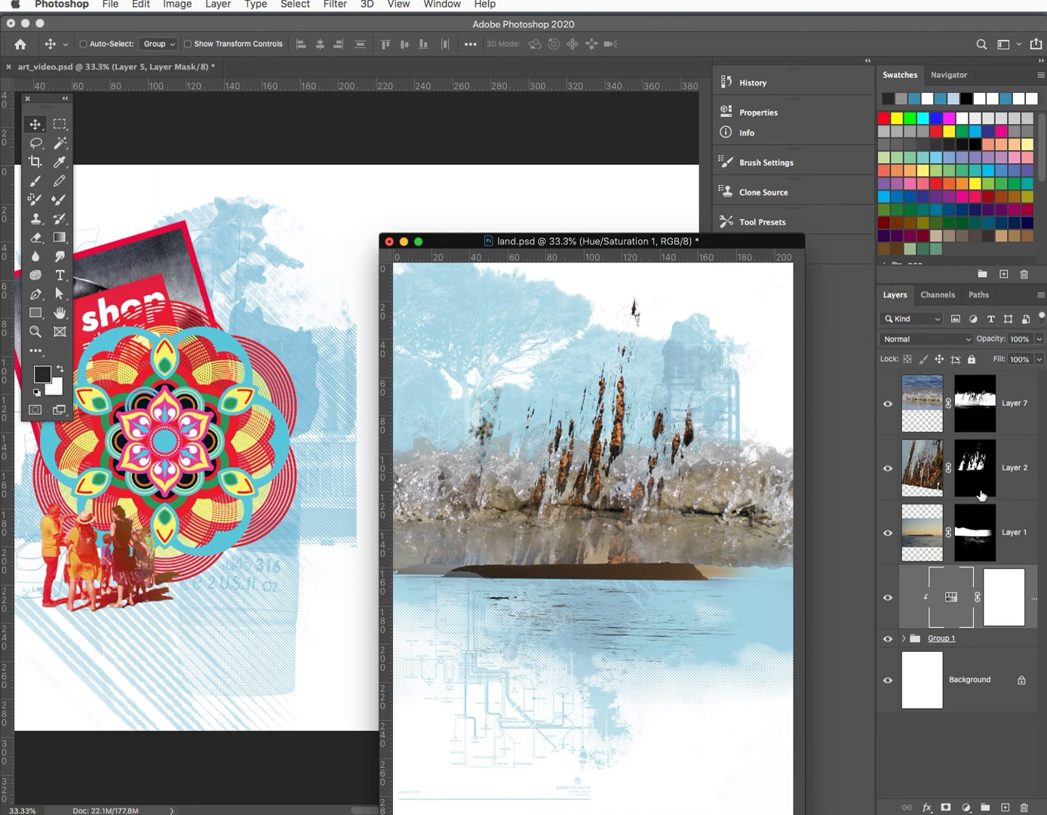
left_click_drag(698, 242, 688, 277)
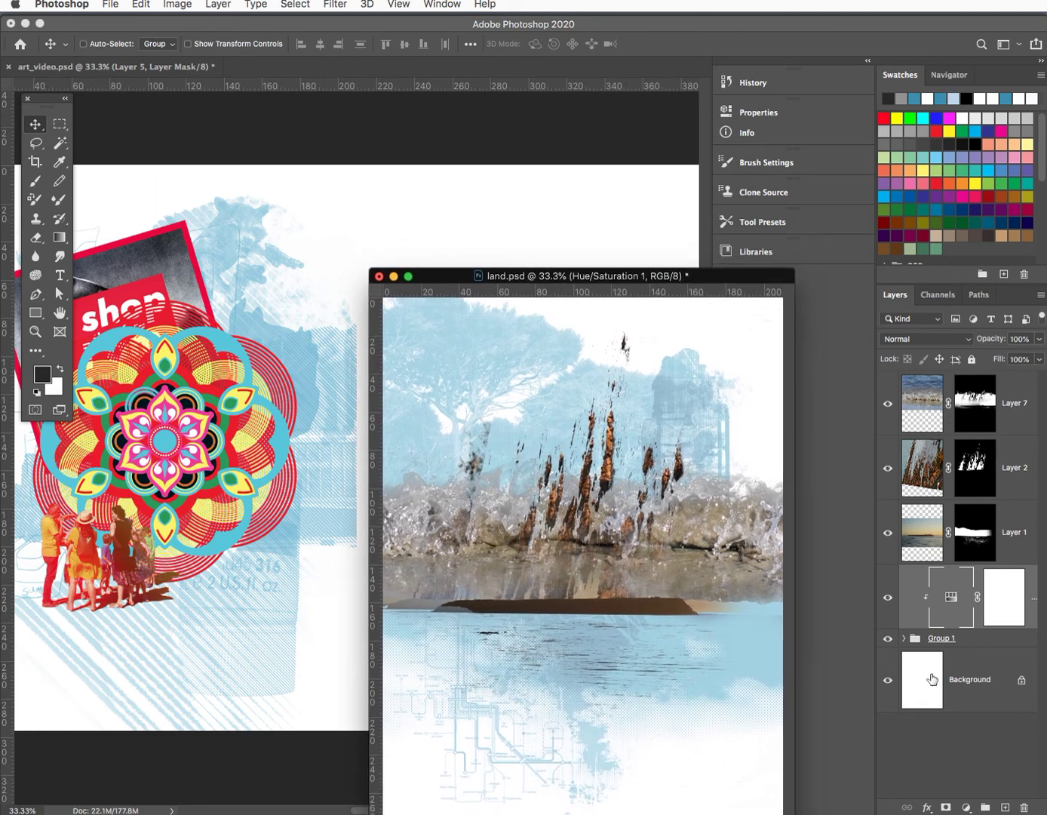
left_click(916, 639)
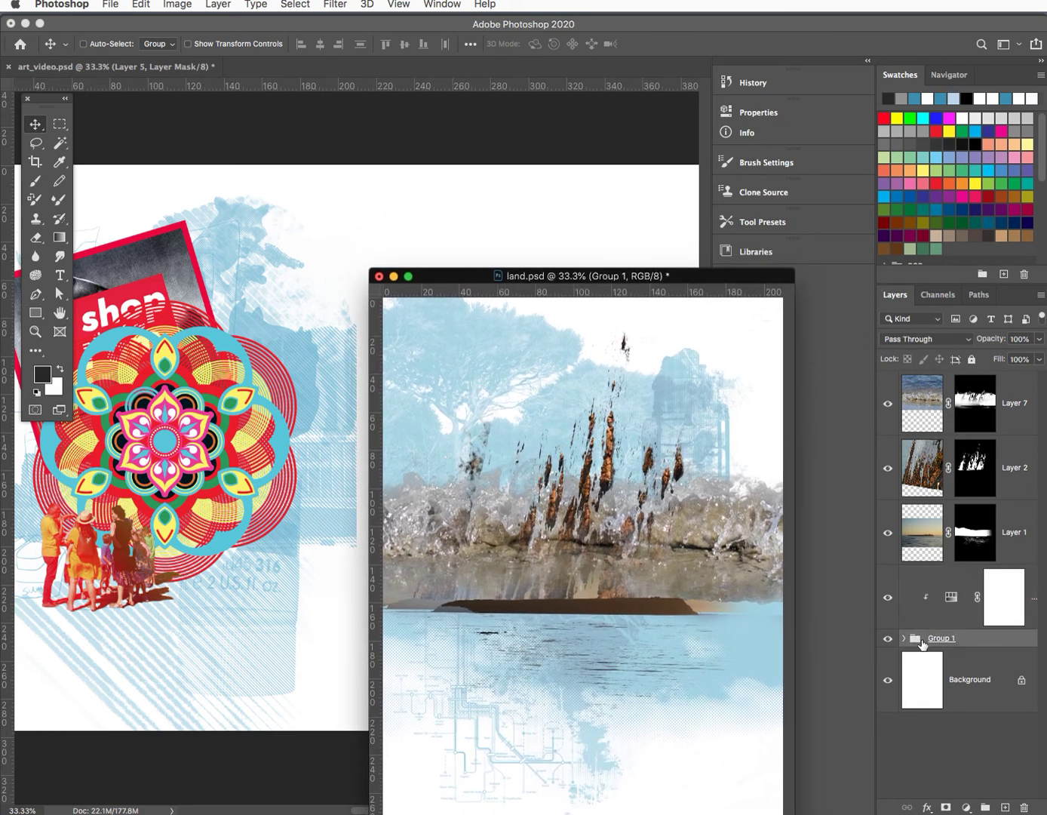
left_click(930, 408, "shift")
left_click_drag(451, 277, 1044, 679)
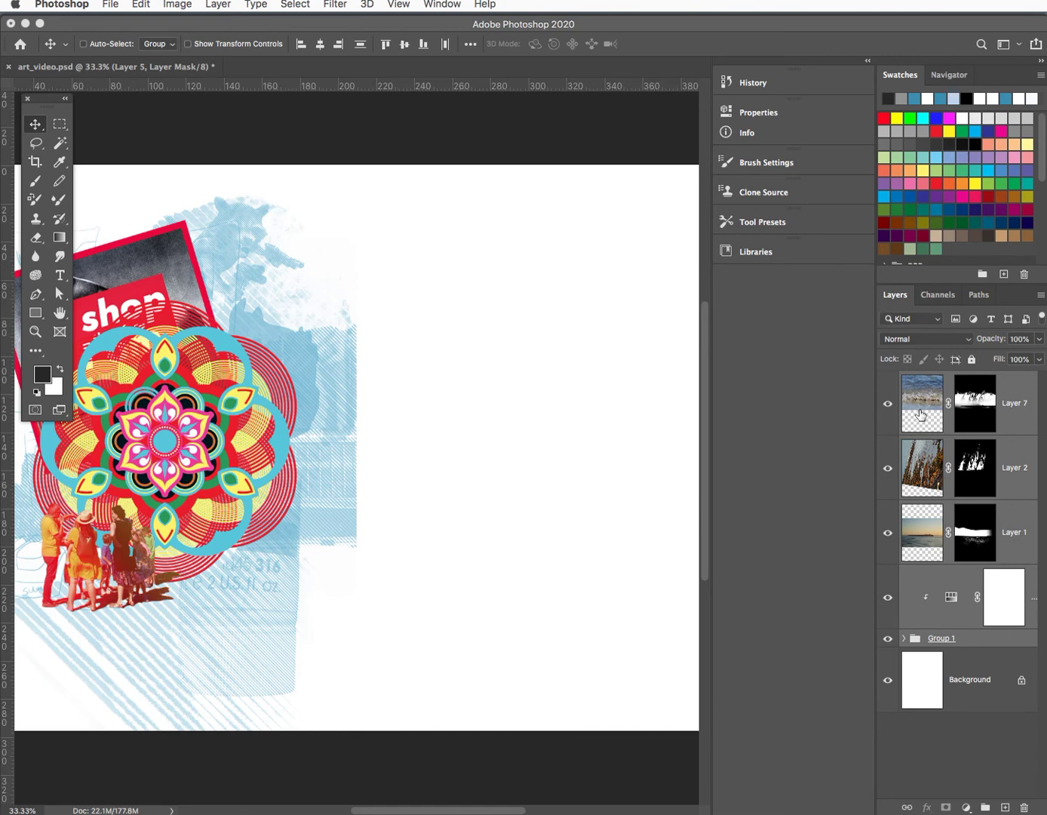
Try to copy the selected land.psd layers onto the art_video.psd canvas while Layer 5 inside its Group 1 is active
key("w")
left_click_drag(914, 397, 436, 261)
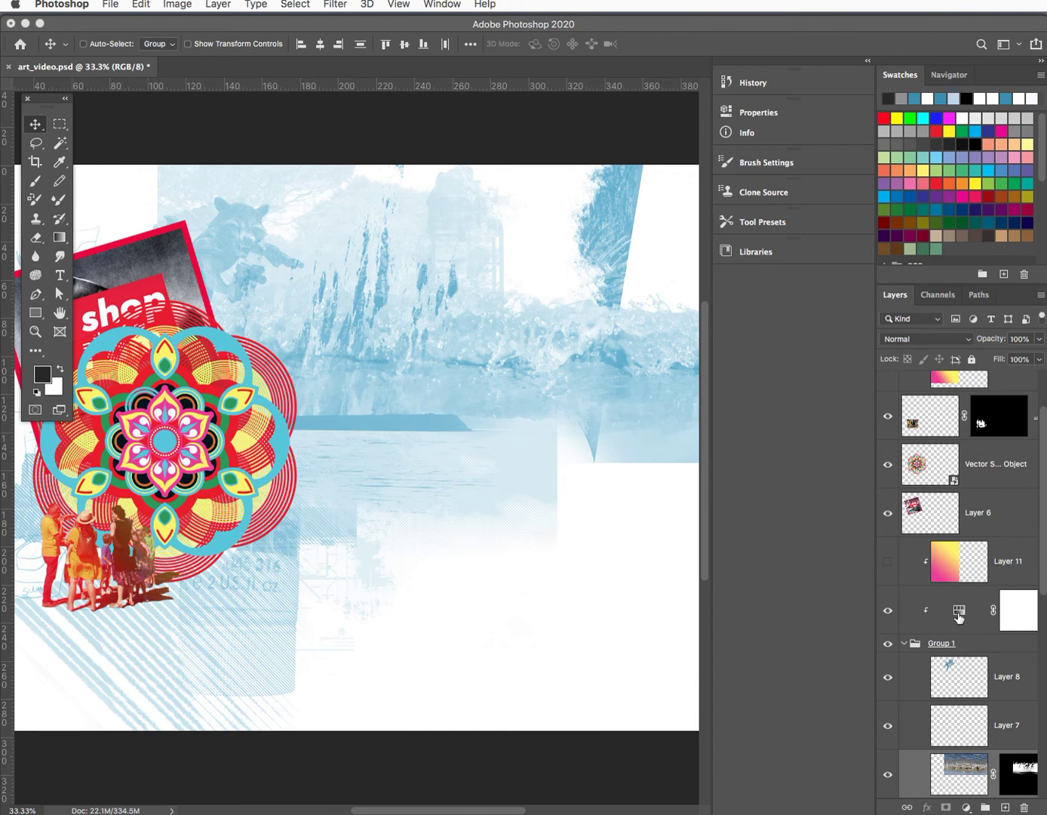
left_click_drag(965, 630, 961, 618)
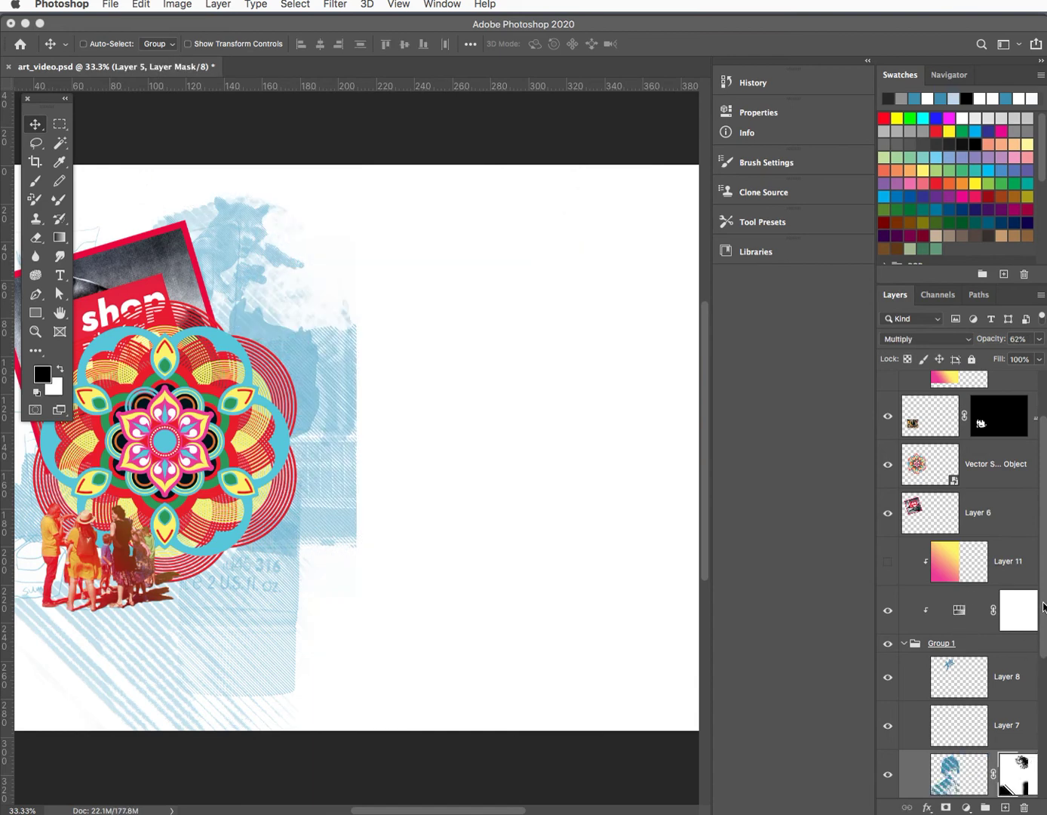
Add a new empty layer above Layer 10 copy at the top of the art_video.psd layer stack
scroll(1044, 606, "up", 2)
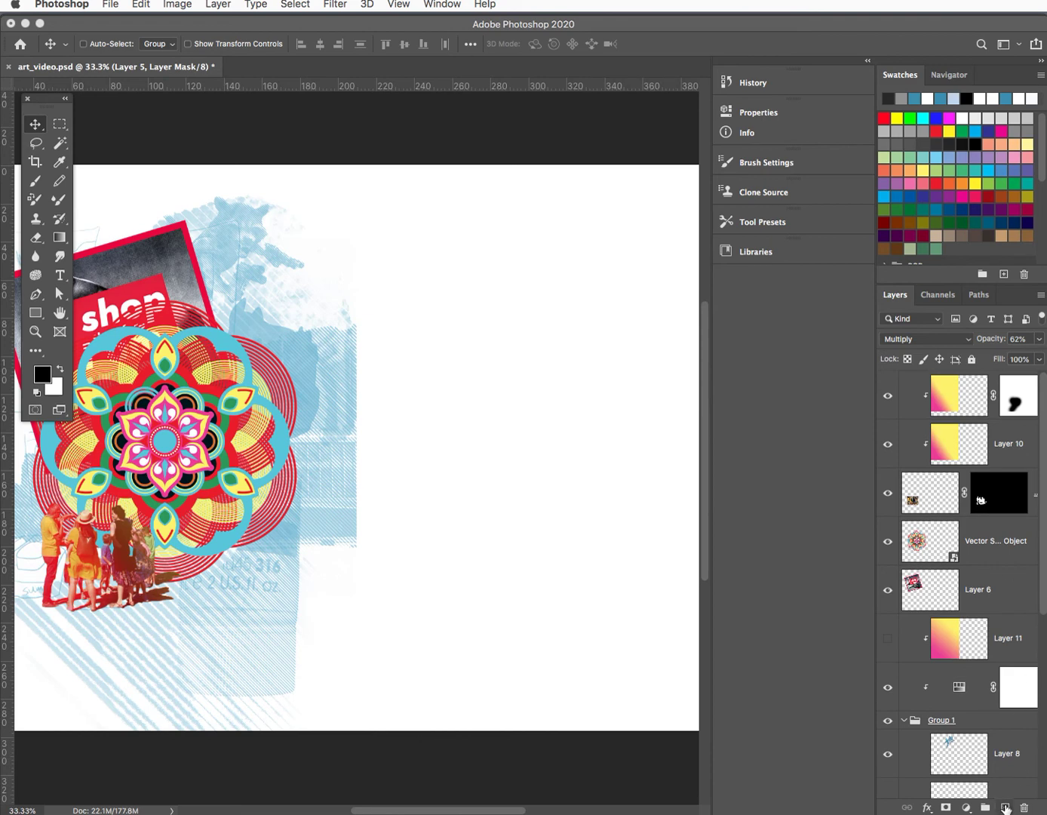
left_click_drag(951, 411, 977, 411)
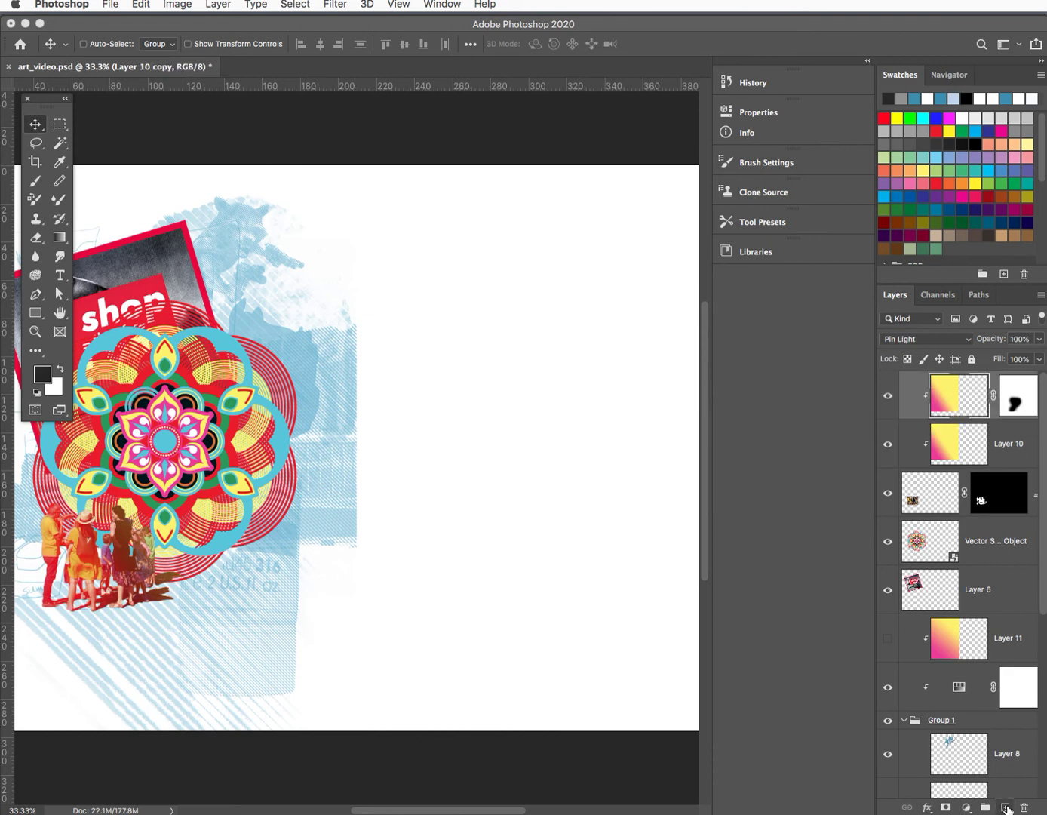
left_click(1004, 808)
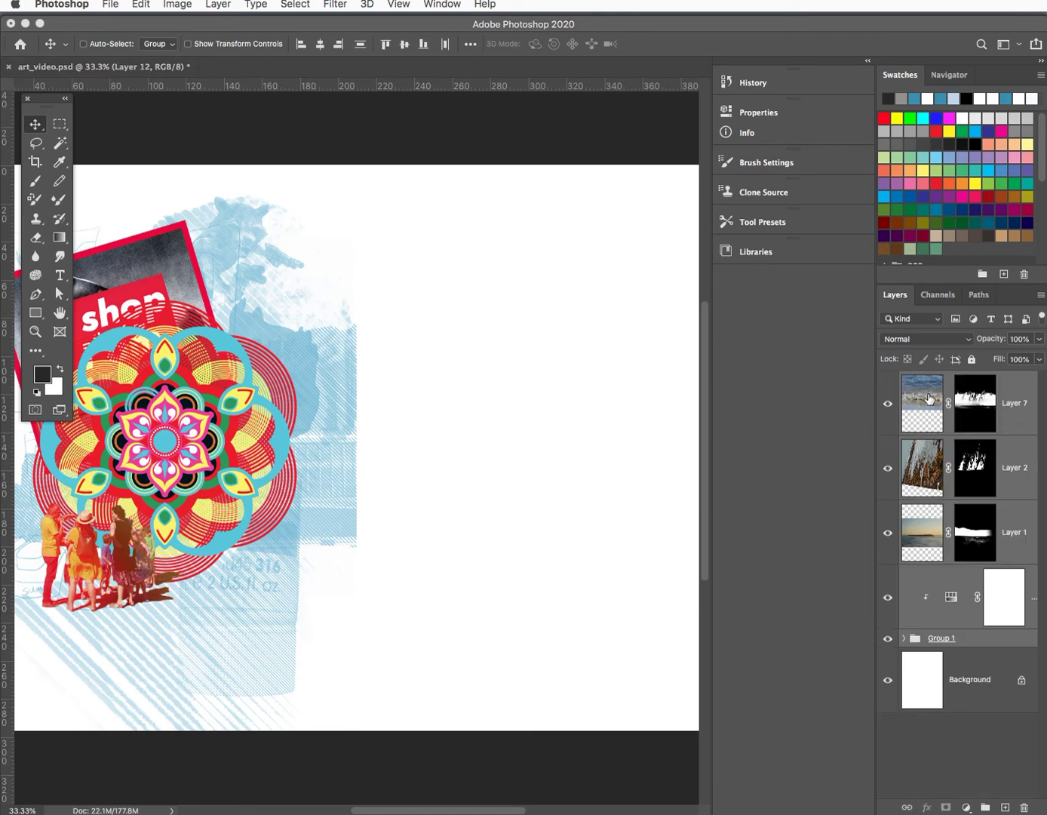
Copy the land.psd layers from Layer 7 down to Group 1 onto the art_video.psd canvas, above Layer 12
left_click(928, 399)
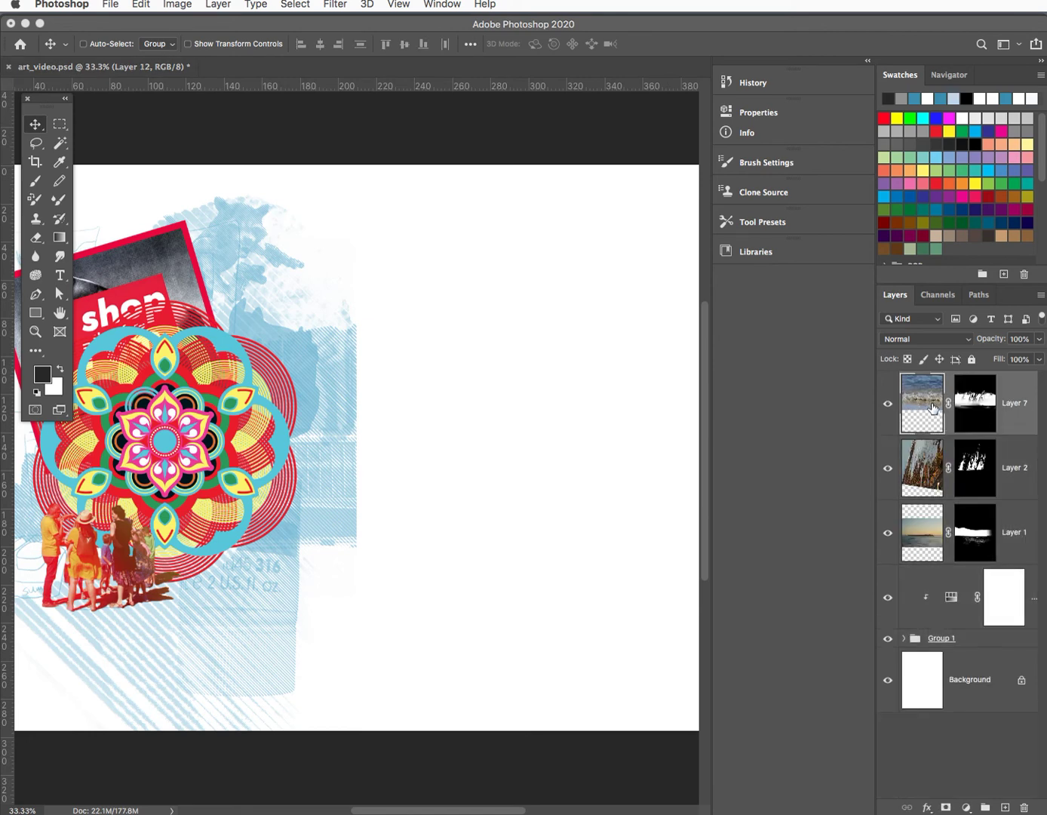
left_click(935, 640, "shift")
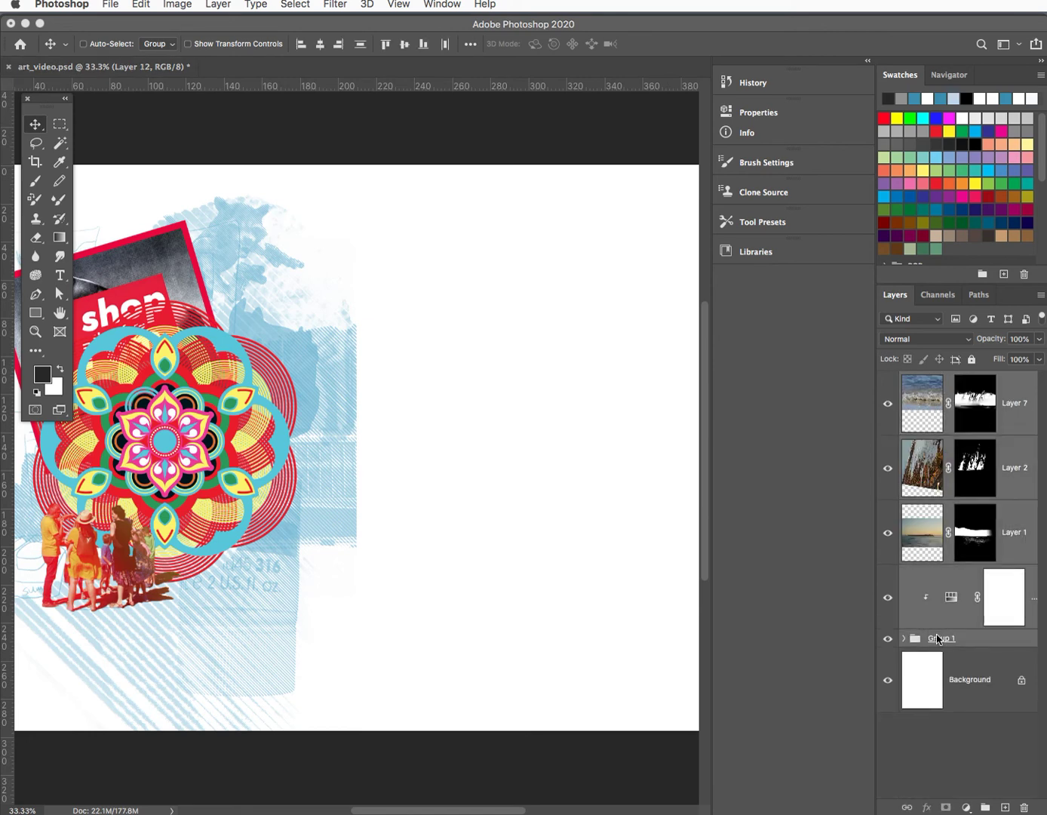
left_click_drag(916, 641, 420, 466)
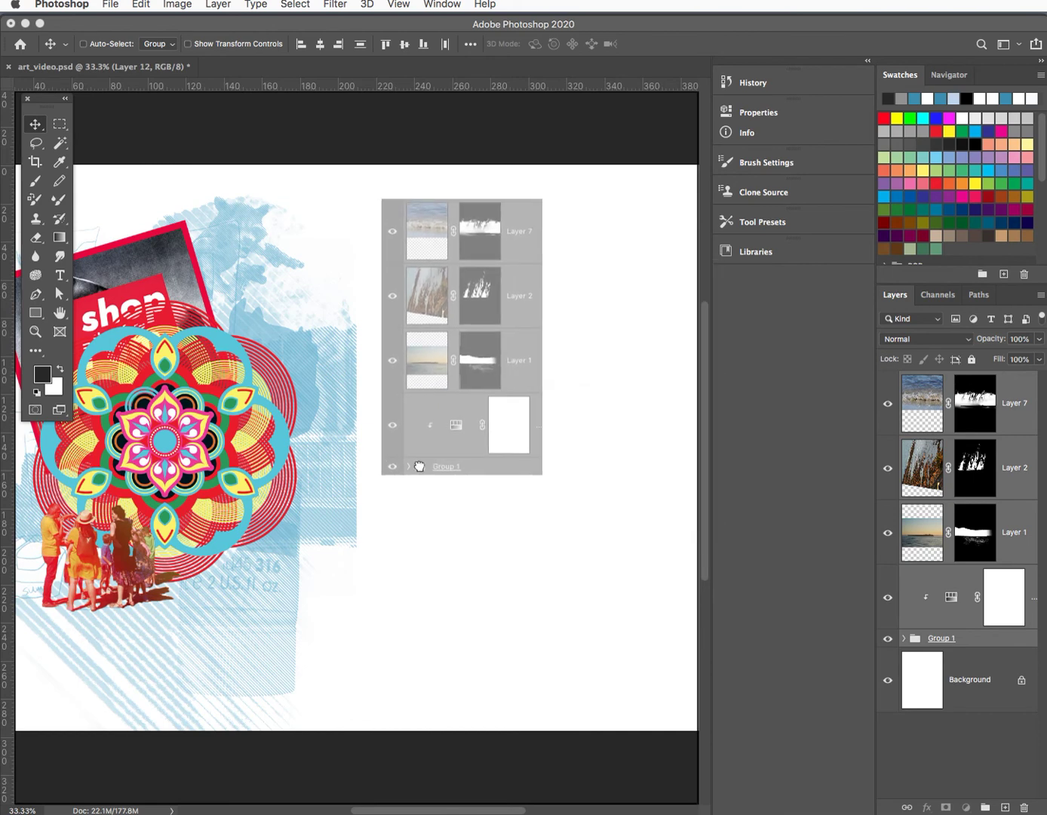
left_click_drag(419, 466, 420, 530)
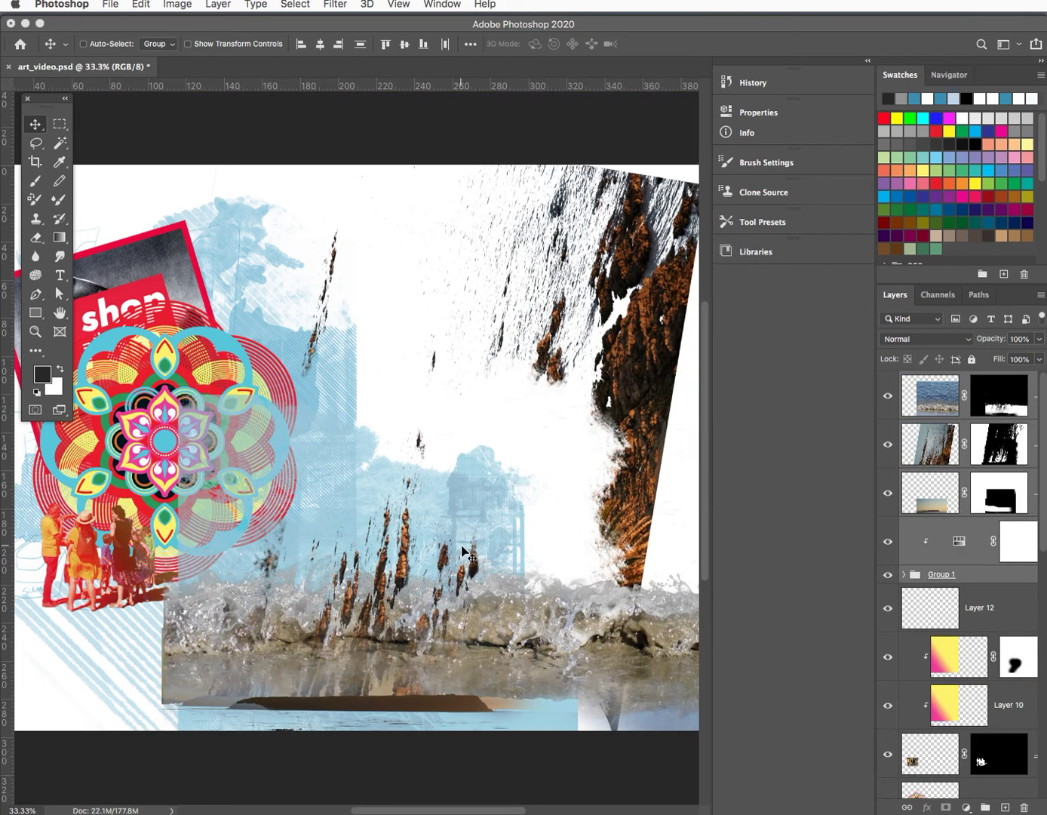
key("super")
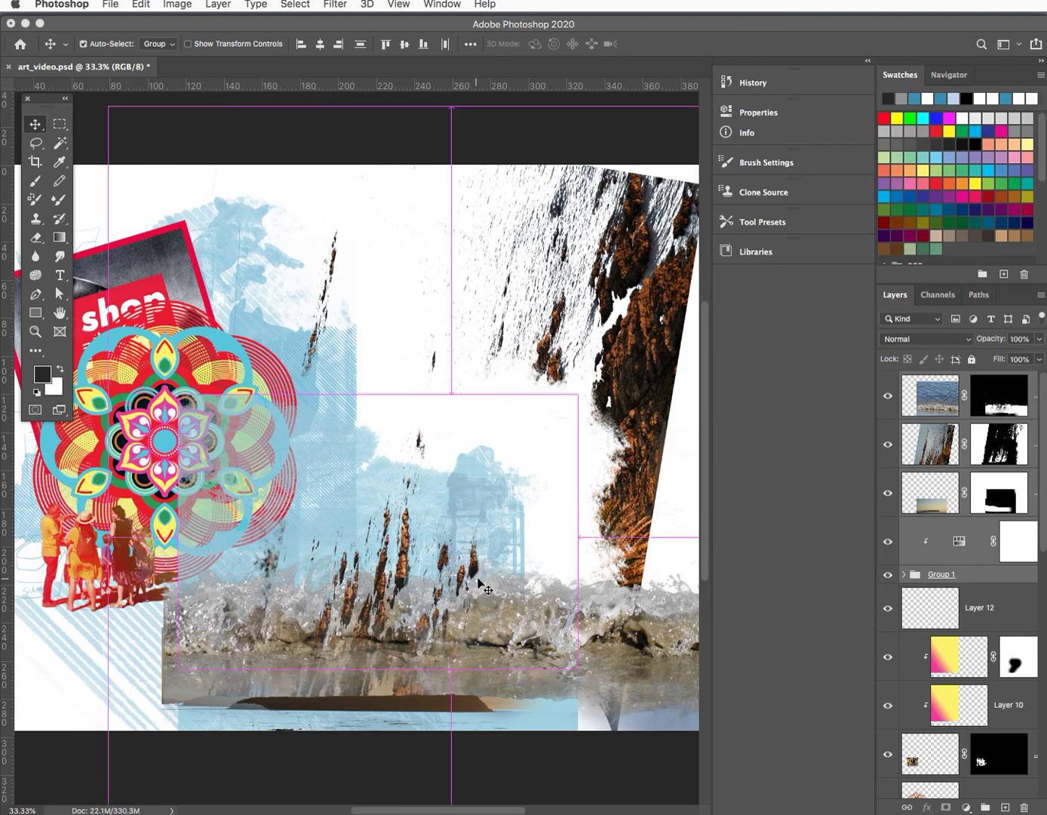
Move the copied land.psd layers up and across onto the right half of the art_video.psd canvas
key("super+minus")
key("super+minus")
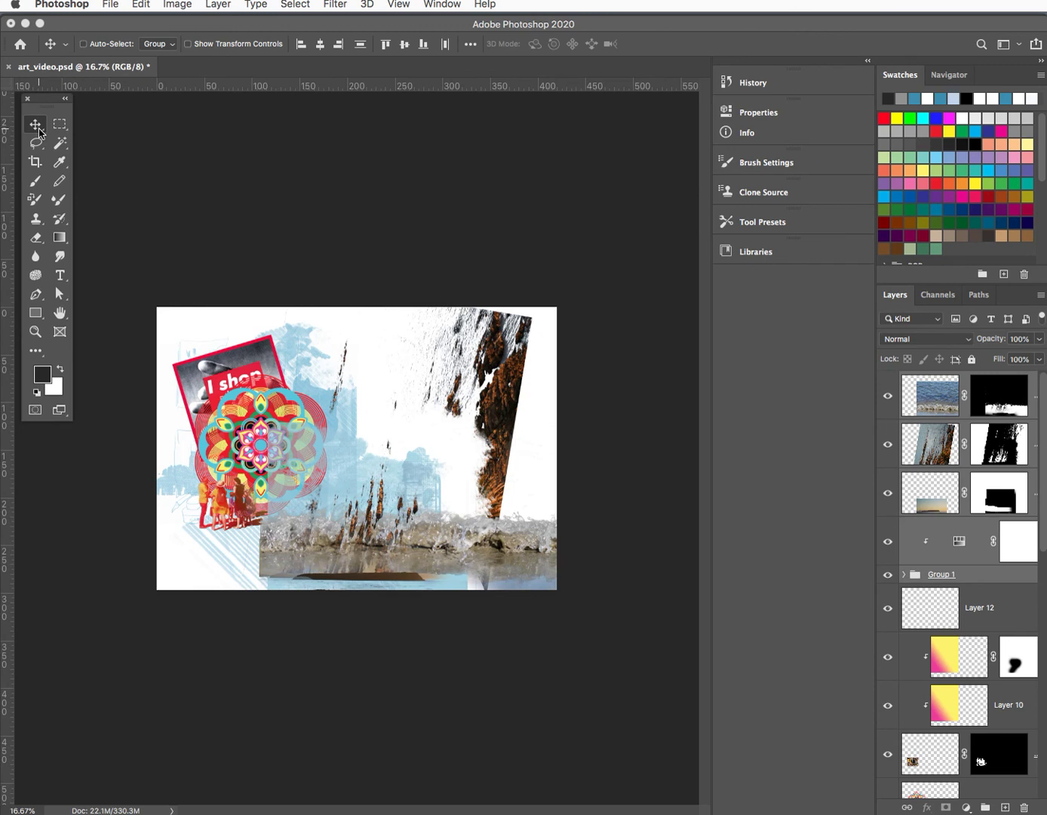
left_click_drag(374, 549, 475, 438)
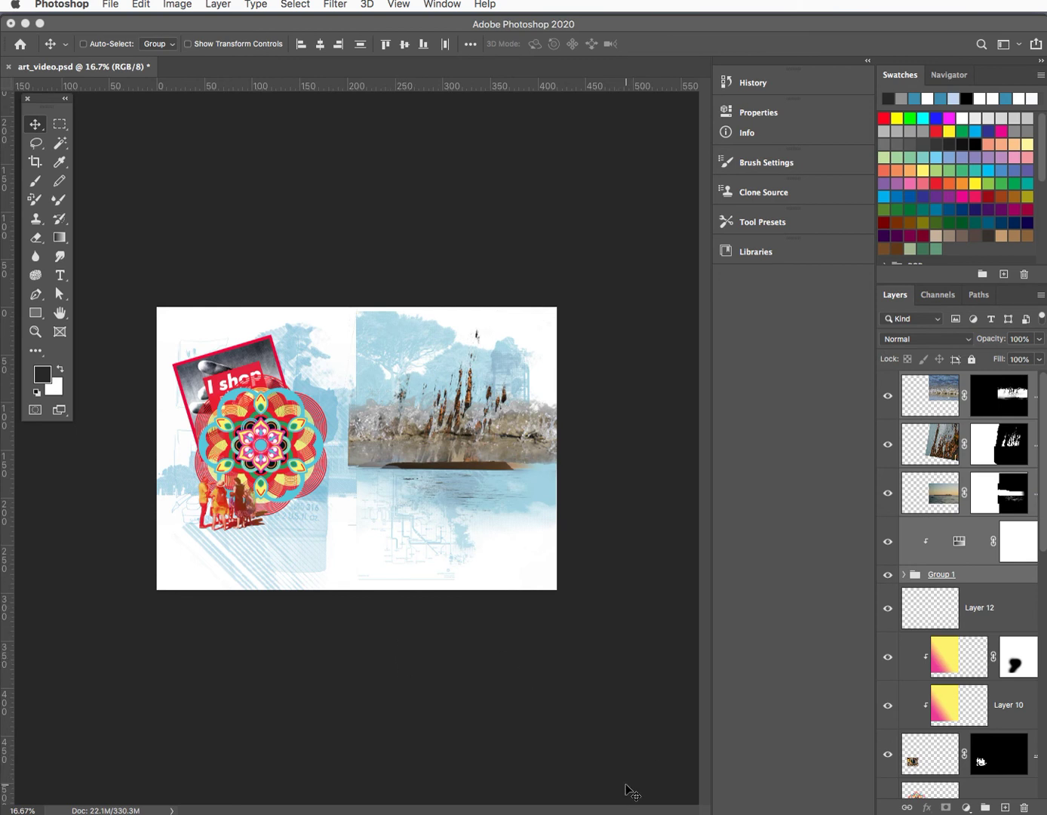
Shift the blue tree artwork on Layer 17 in the upper Group 1 about 40 mm left and slightly down, overlapping the art collage
key("super")
key("super+equal")
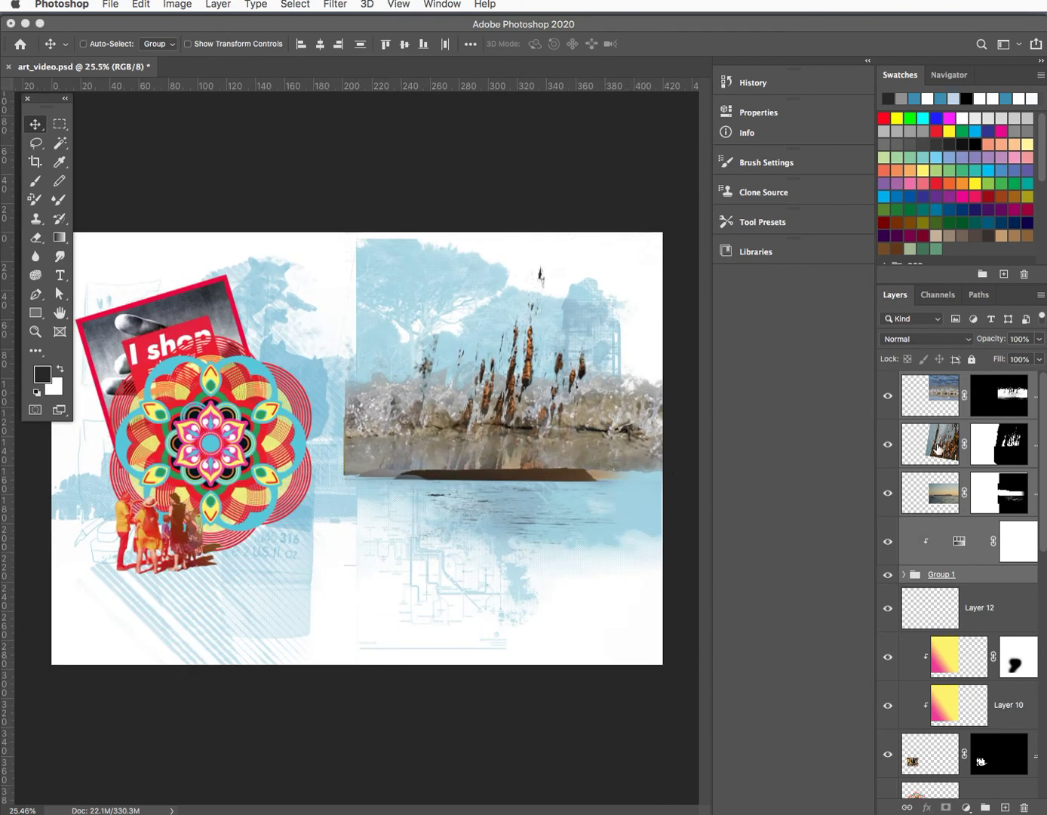
left_click(904, 575)
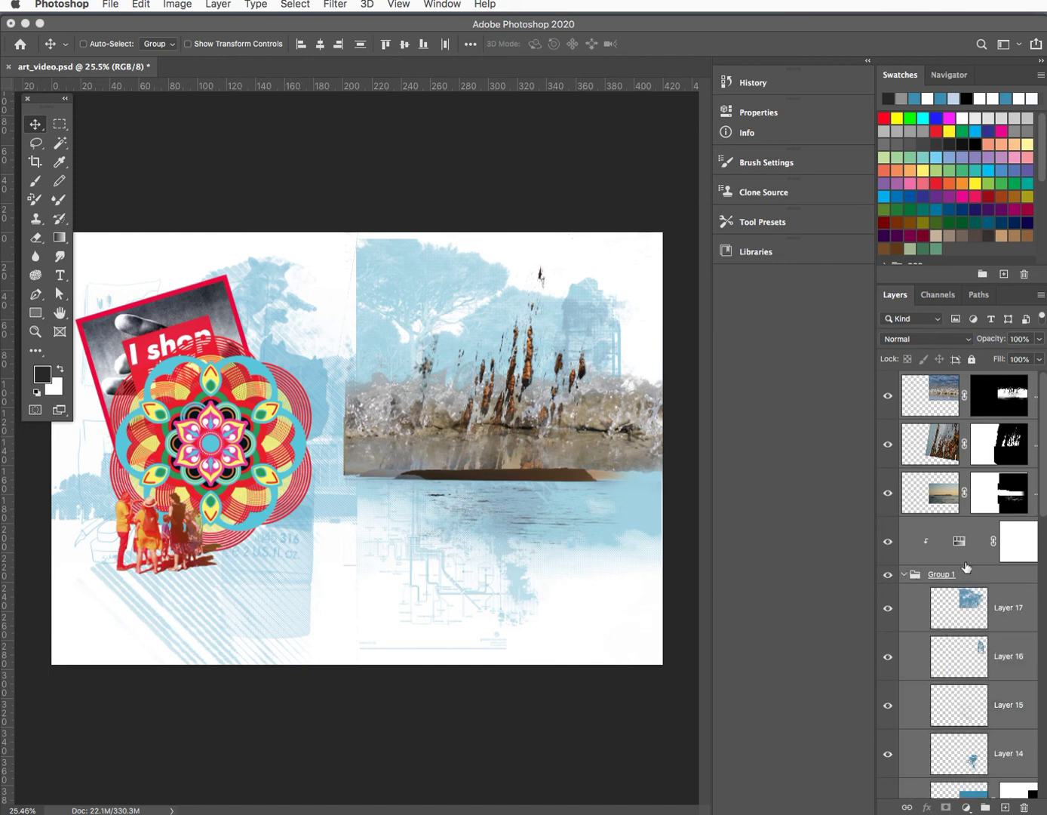
left_click(968, 613)
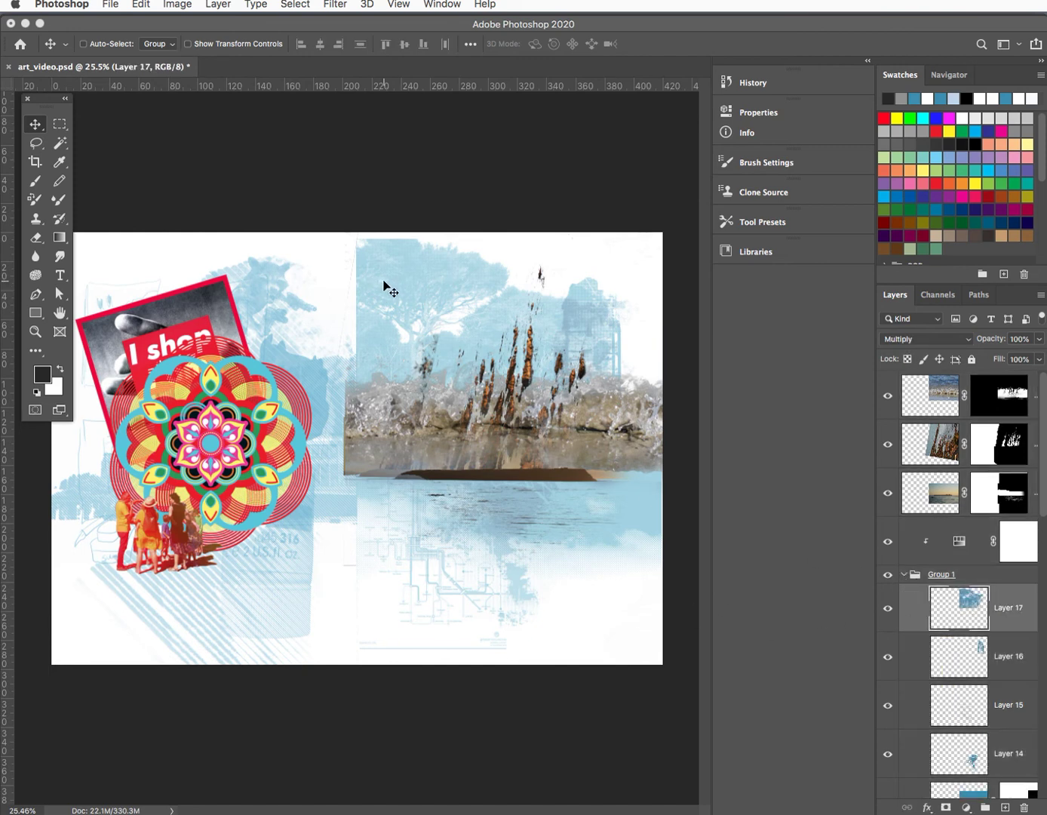
left_click_drag(386, 283, 329, 302)
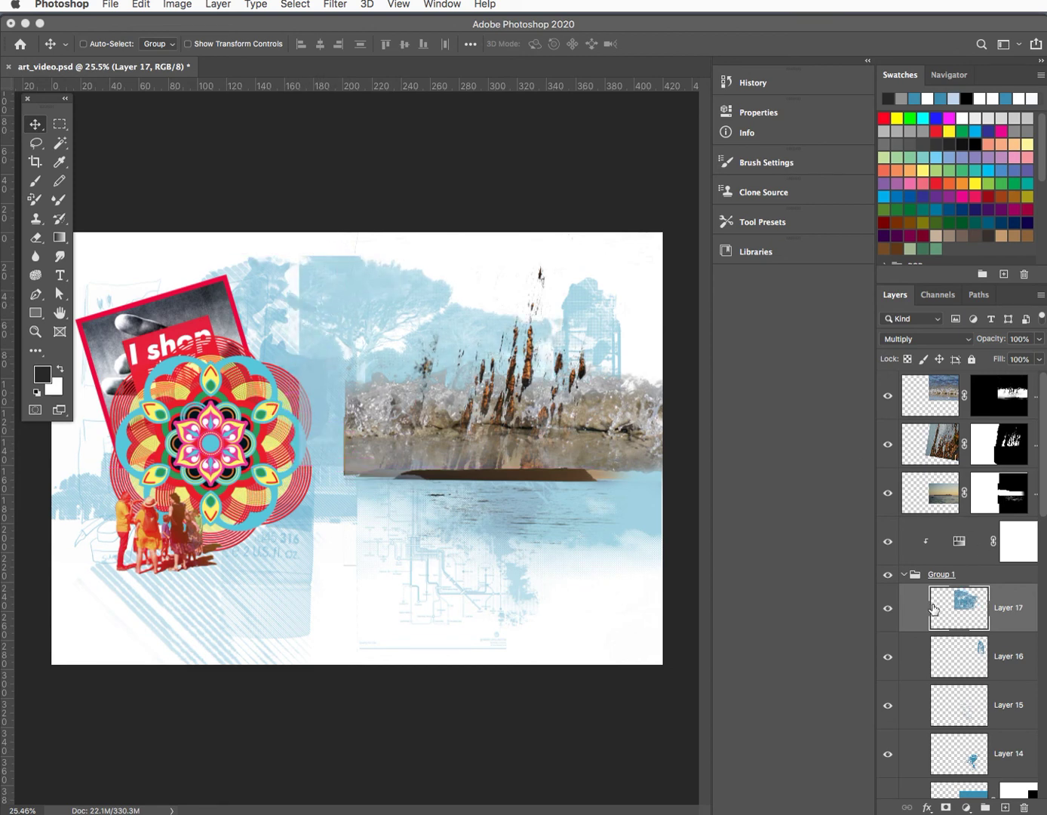
Move the breaking wave photo on Layer 20 left until it meets the mandala
left_click(909, 510)
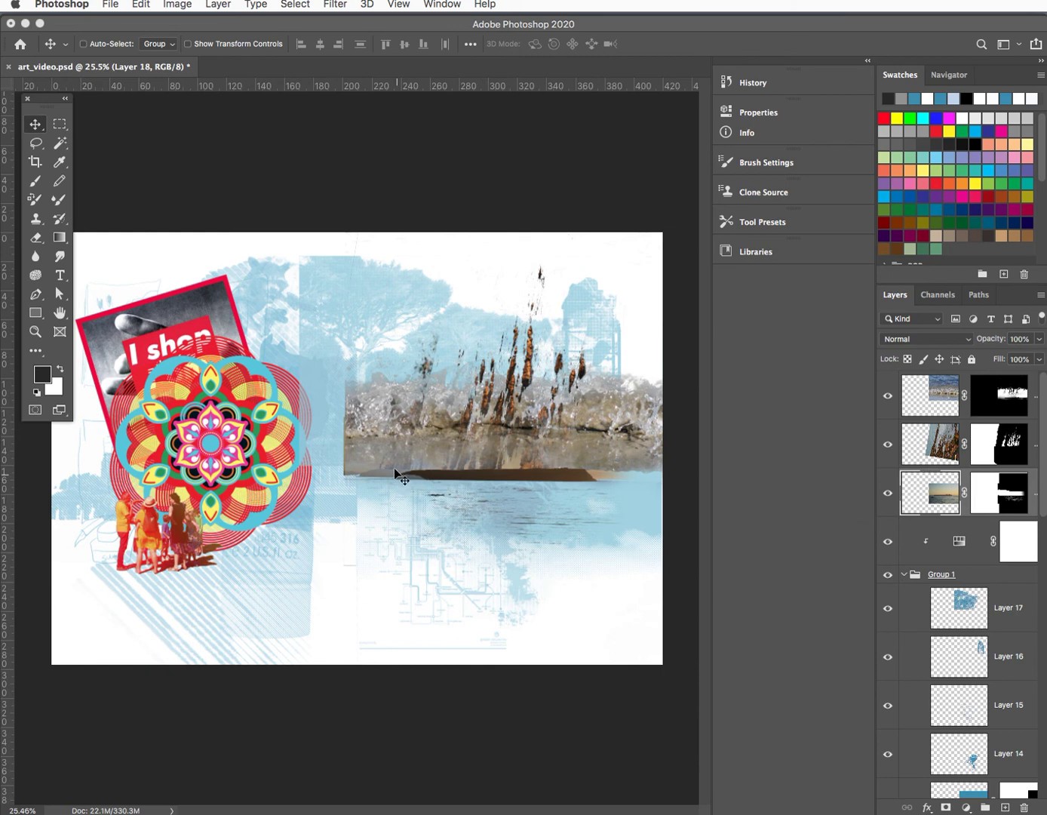
left_click(959, 387)
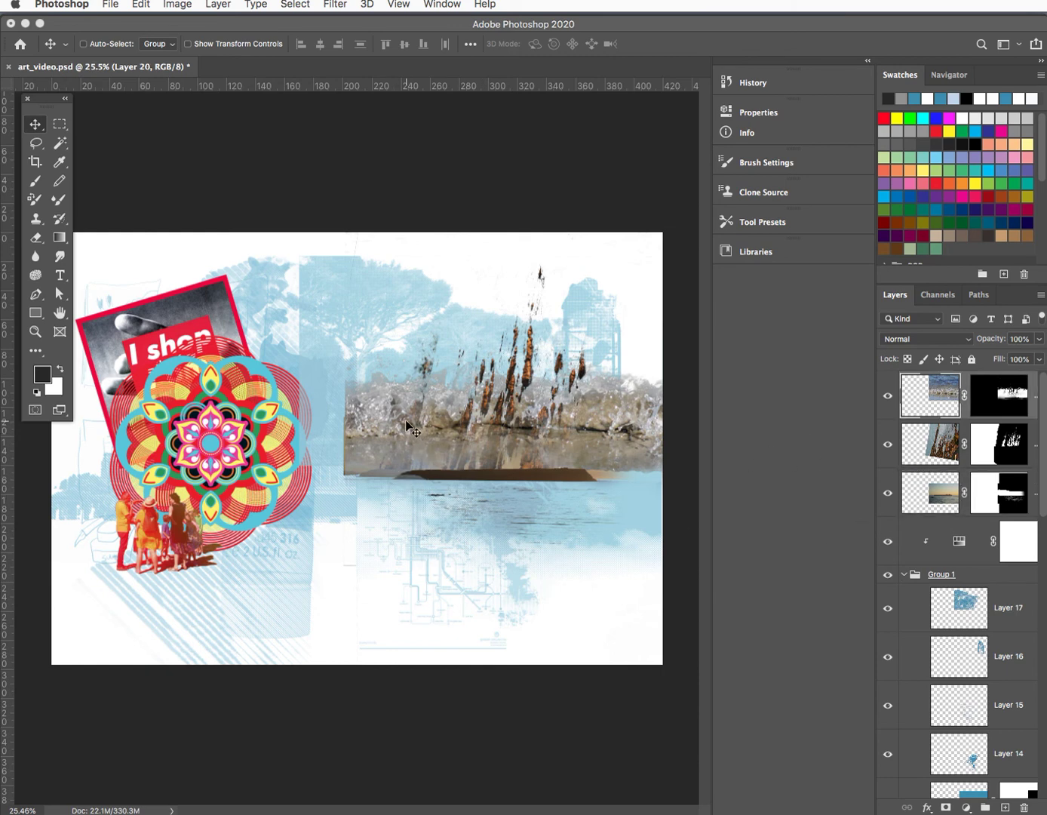
left_click_drag(378, 428, 329, 444)
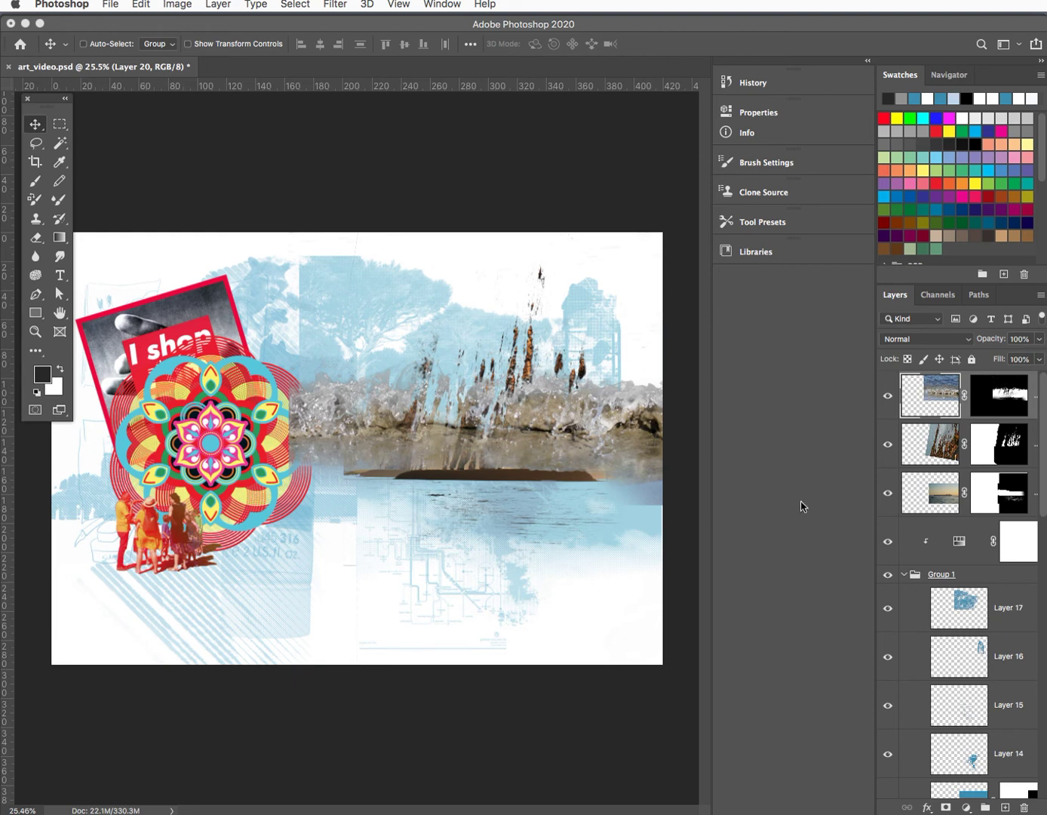
Reorder the land Group 1 together with its clipped Hue/Saturation adjustment to directly below Layer 6
left_click(902, 575)
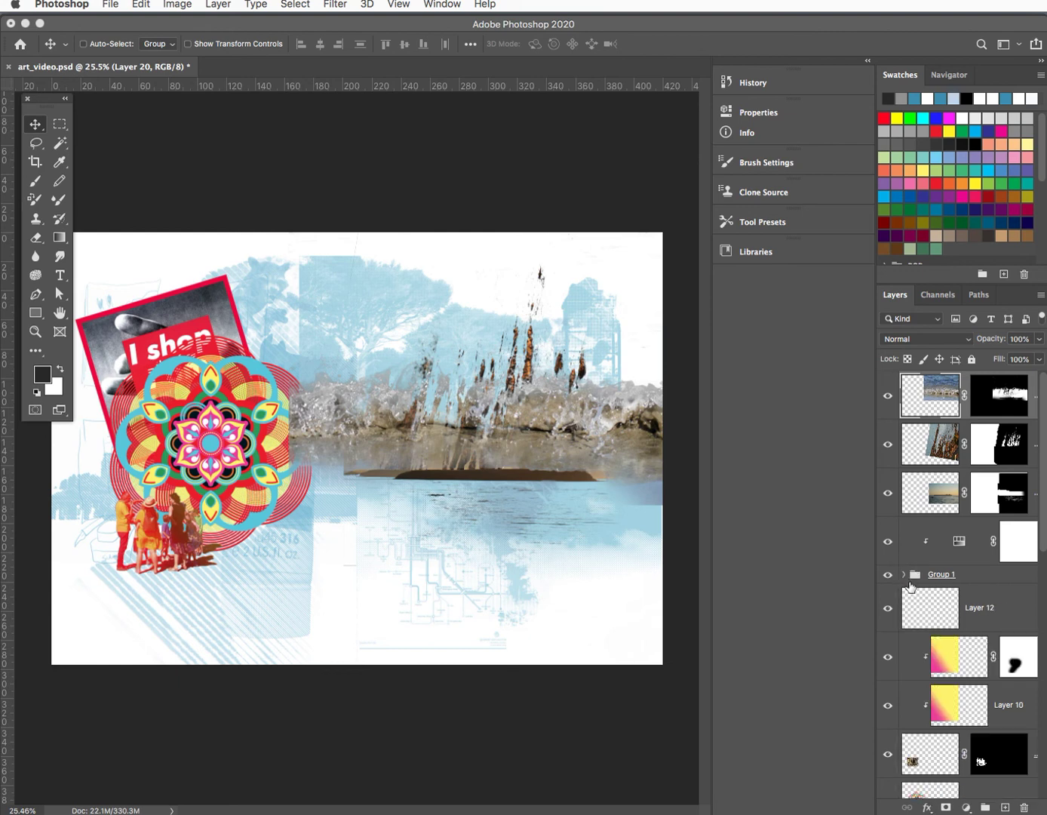
left_click(955, 555)
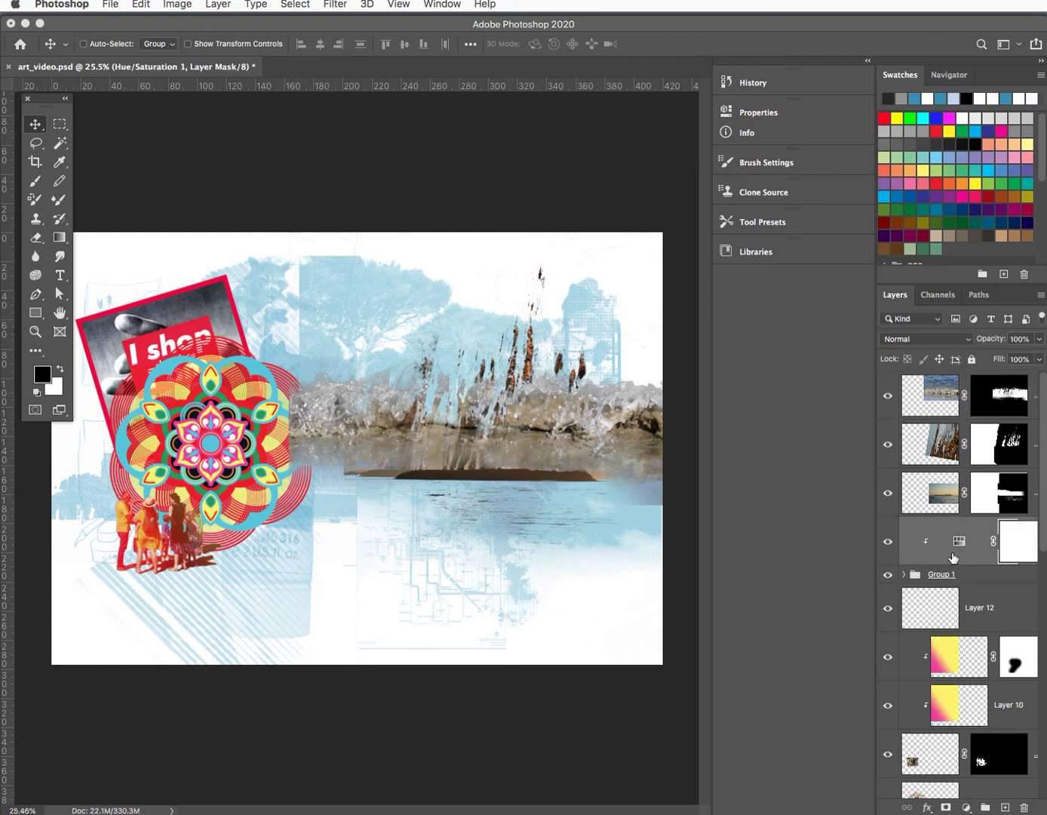
left_click(916, 576)
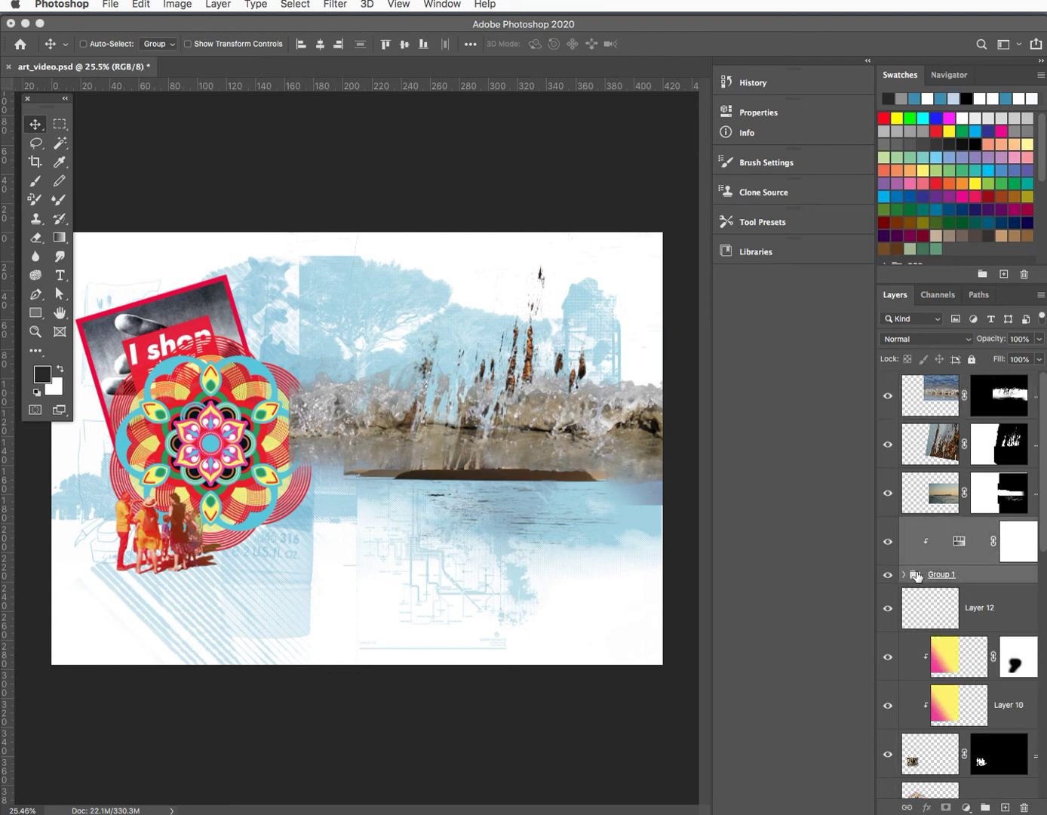
left_click_drag(916, 577, 987, 703)
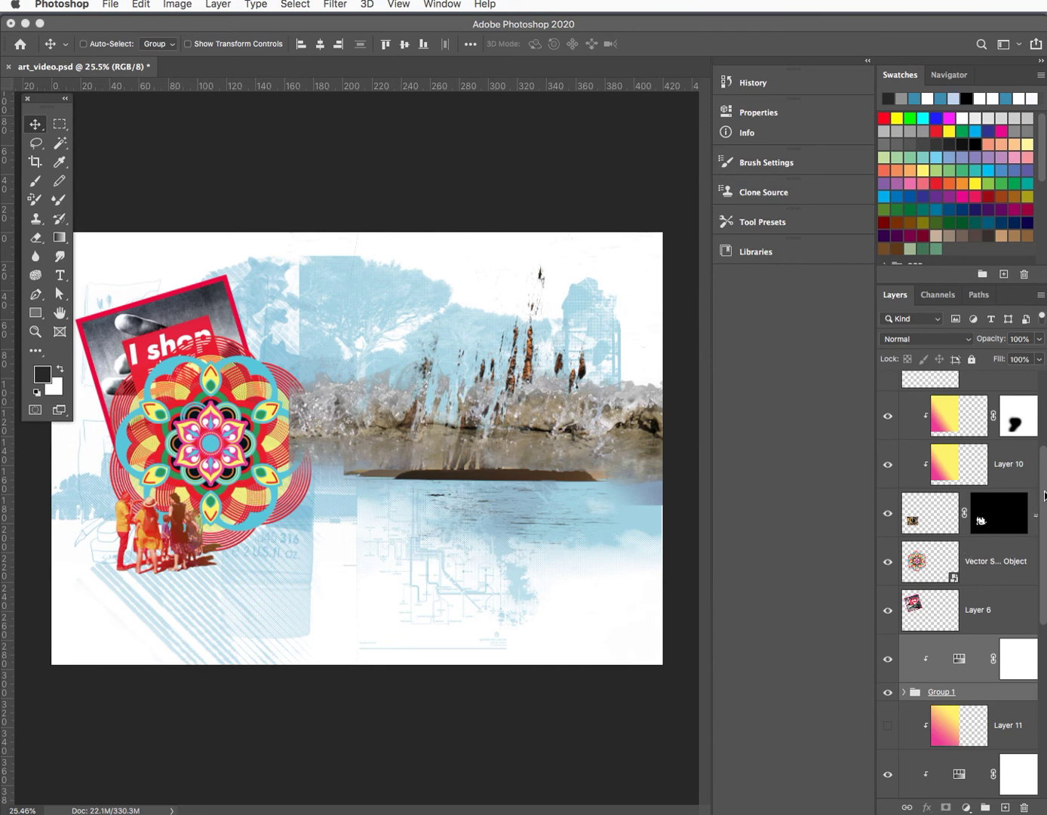
Reorder Layer 18 and Layer 20 to sit between the mandala smart object and Layer 6, with the wave photo on top
left_click_drag(1041, 493, 1042, 420)
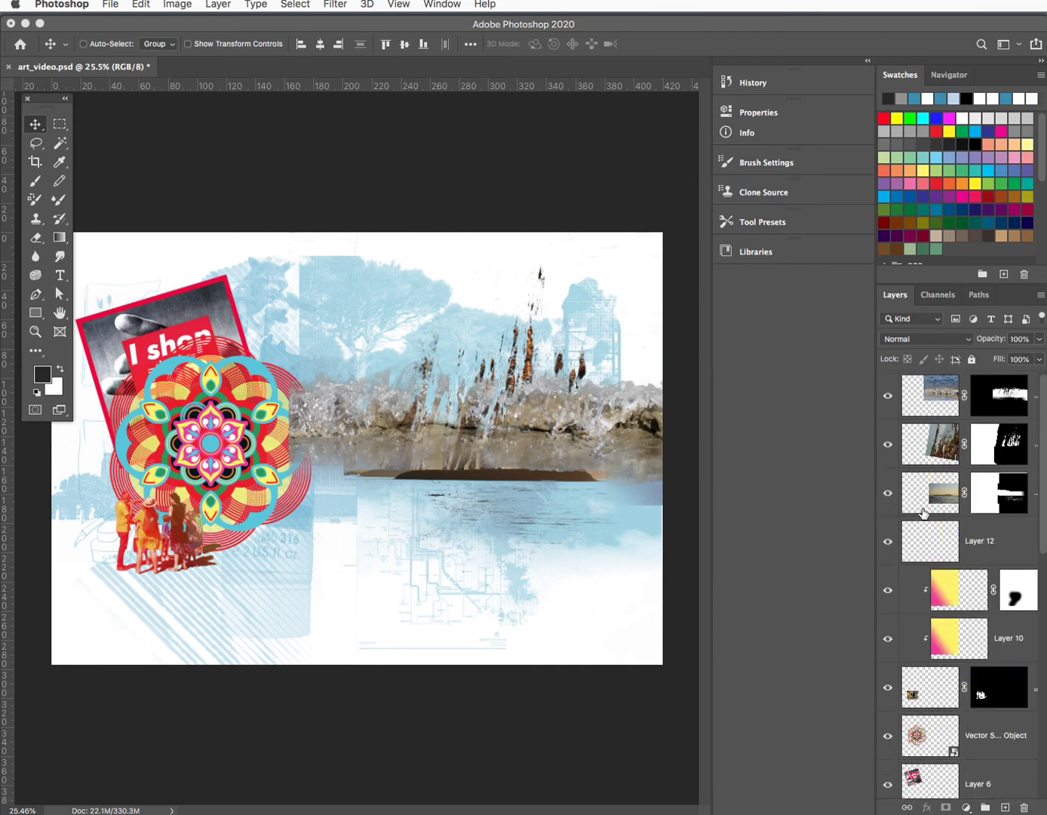
left_click_drag(930, 504, 931, 758)
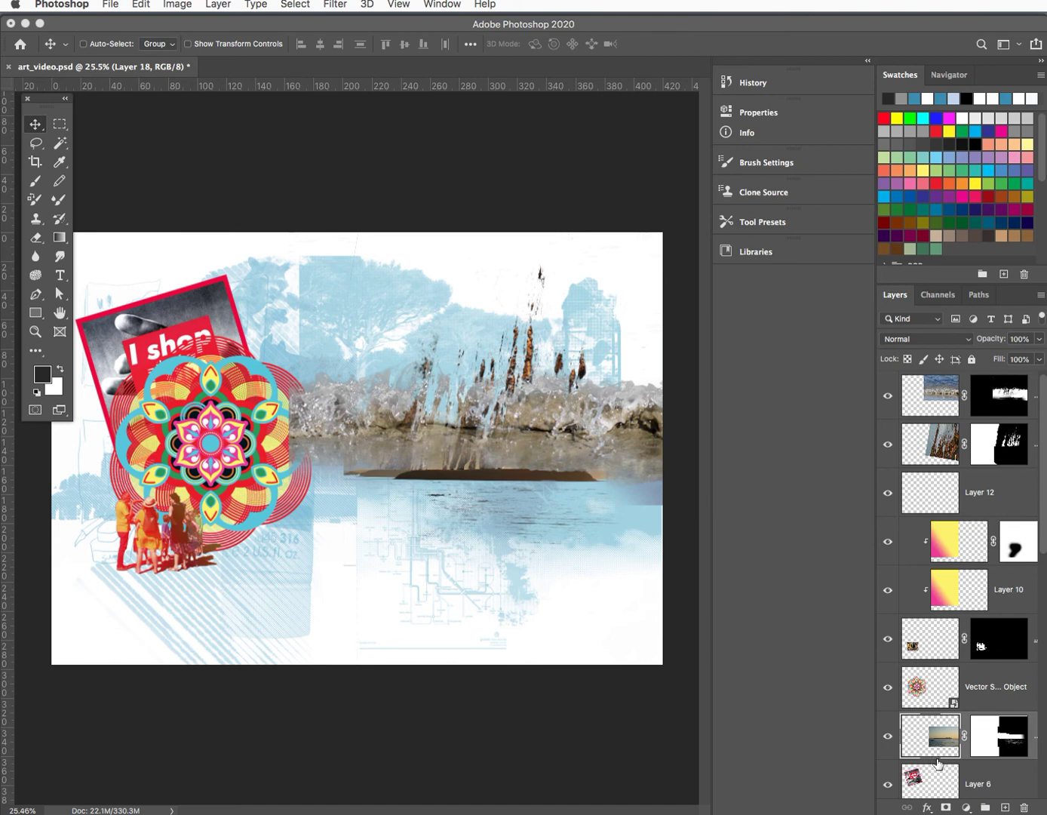
left_click(887, 736)
left_click(887, 738)
left_click_drag(946, 389, 936, 711)
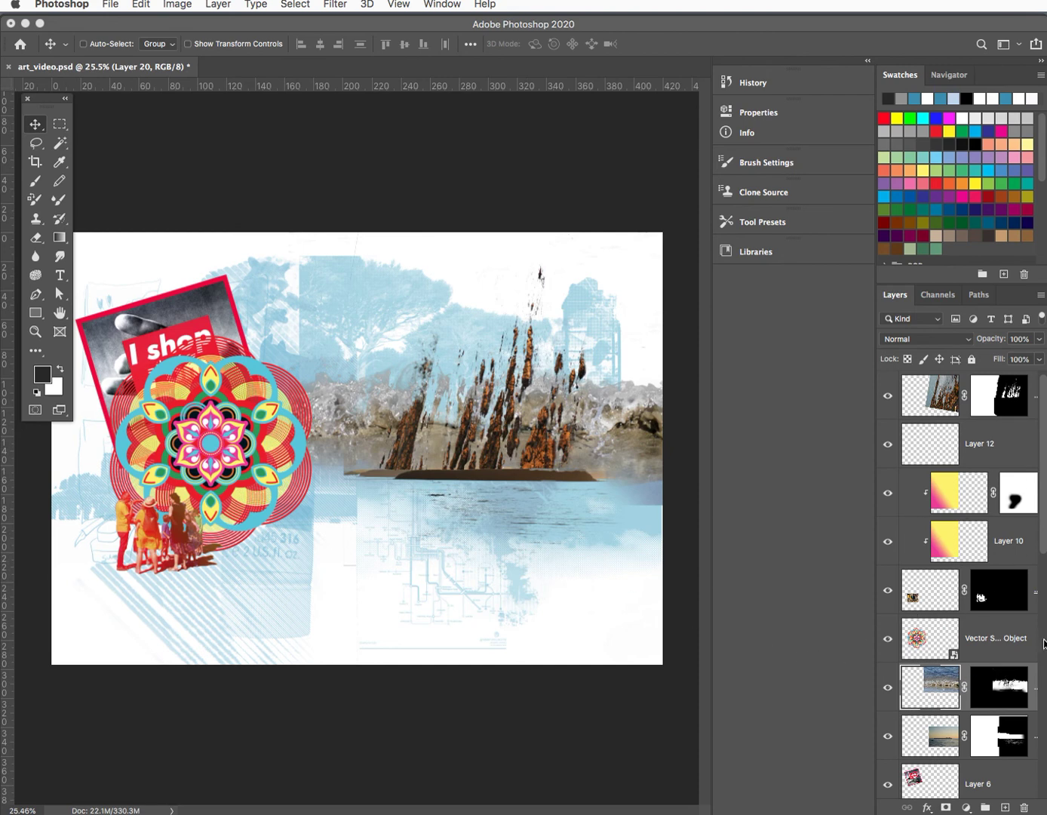
Move the line map on Layer 15 of the land Group 1 down and left beside the bottle artwork, keeping Multiply blending
left_click(1044, 690)
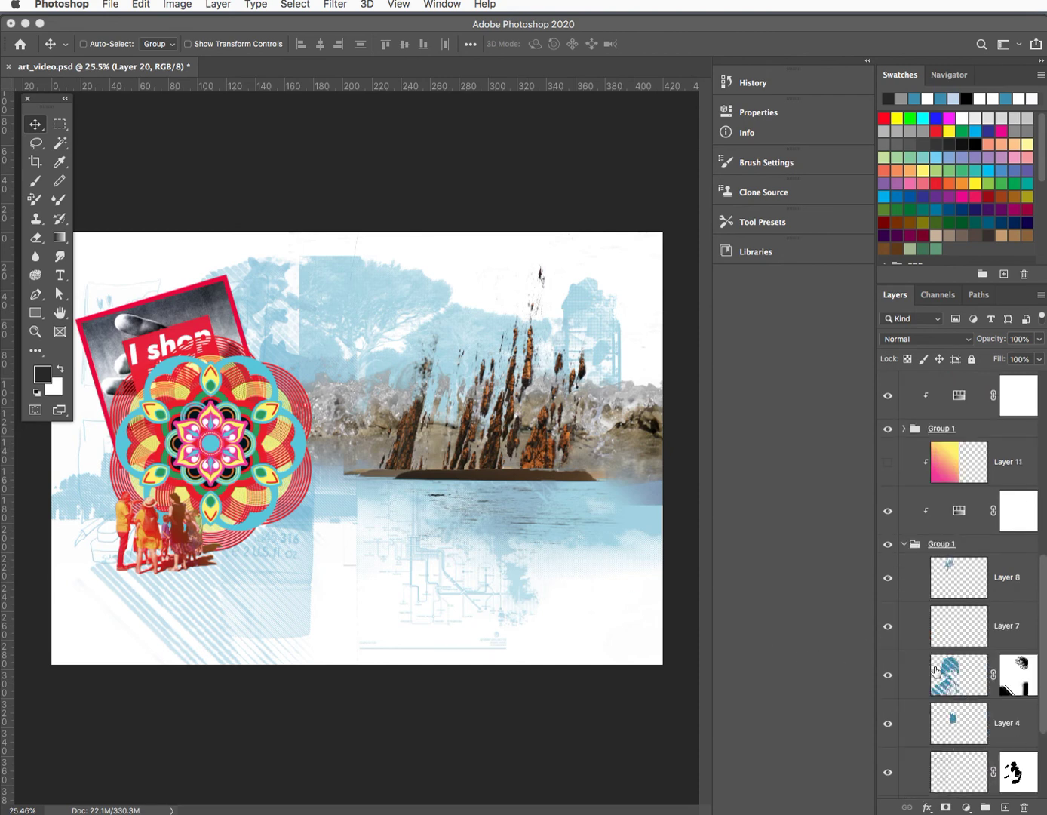
left_click(904, 428)
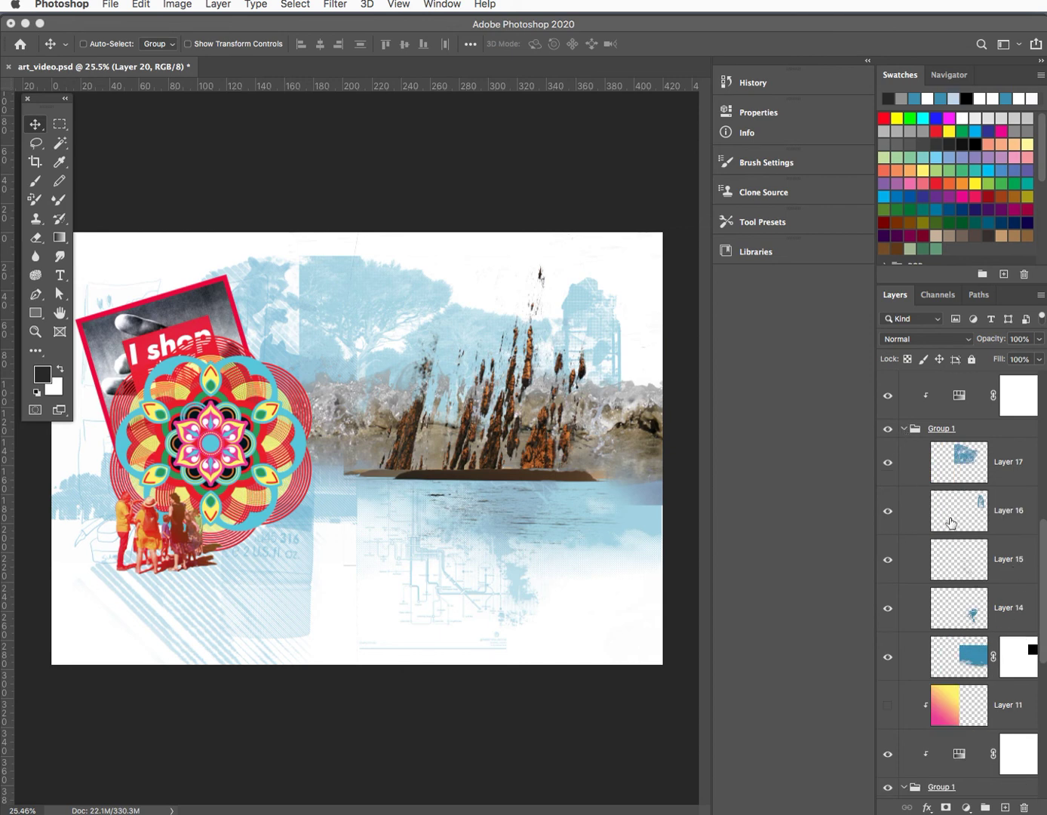
left_click(960, 560)
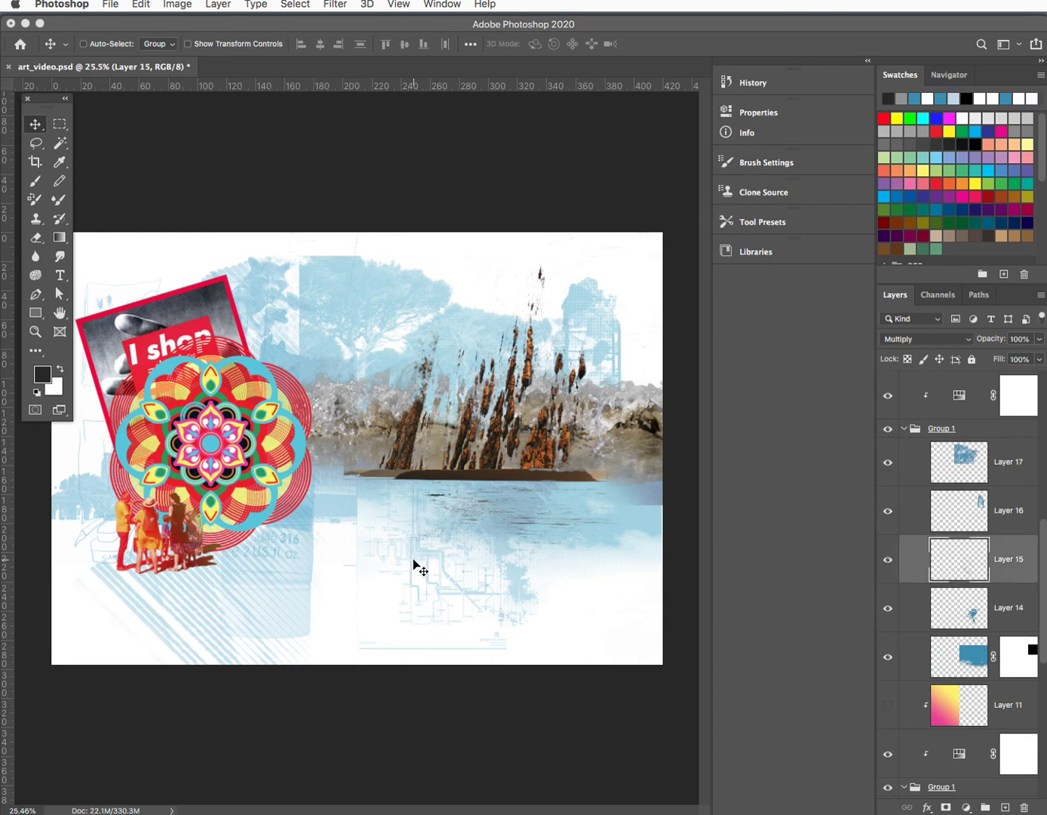
left_click_drag(413, 568, 335, 590)
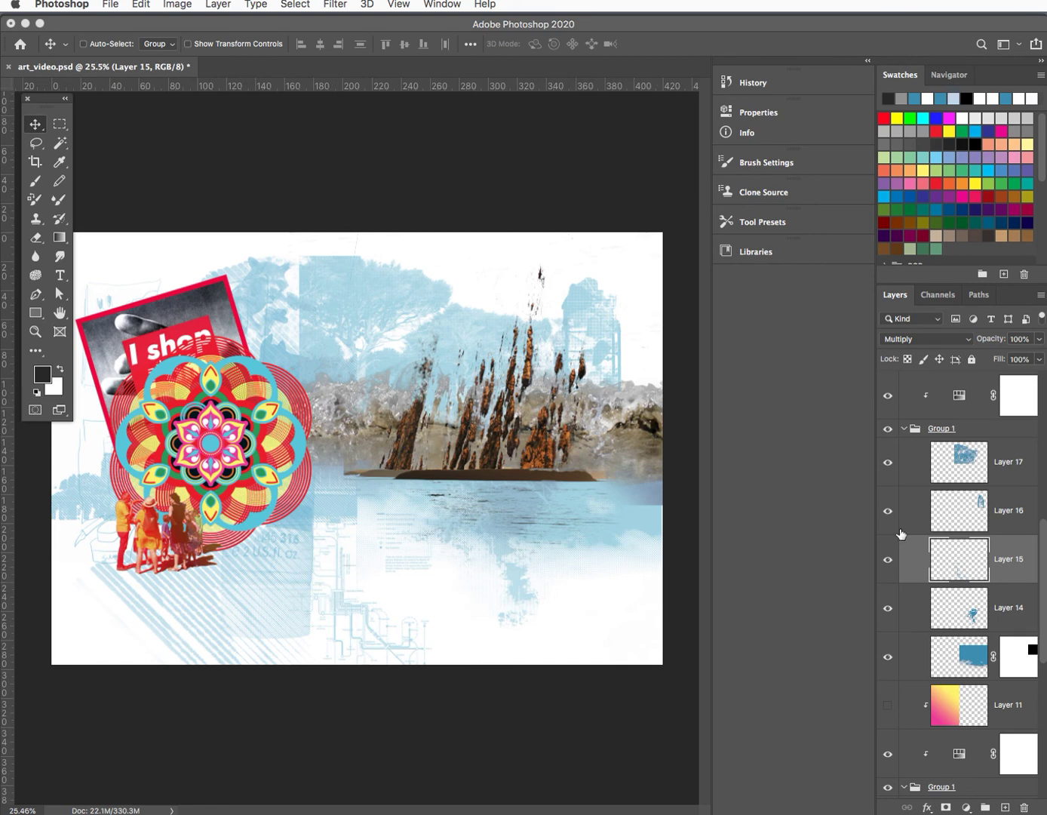
left_click(913, 342)
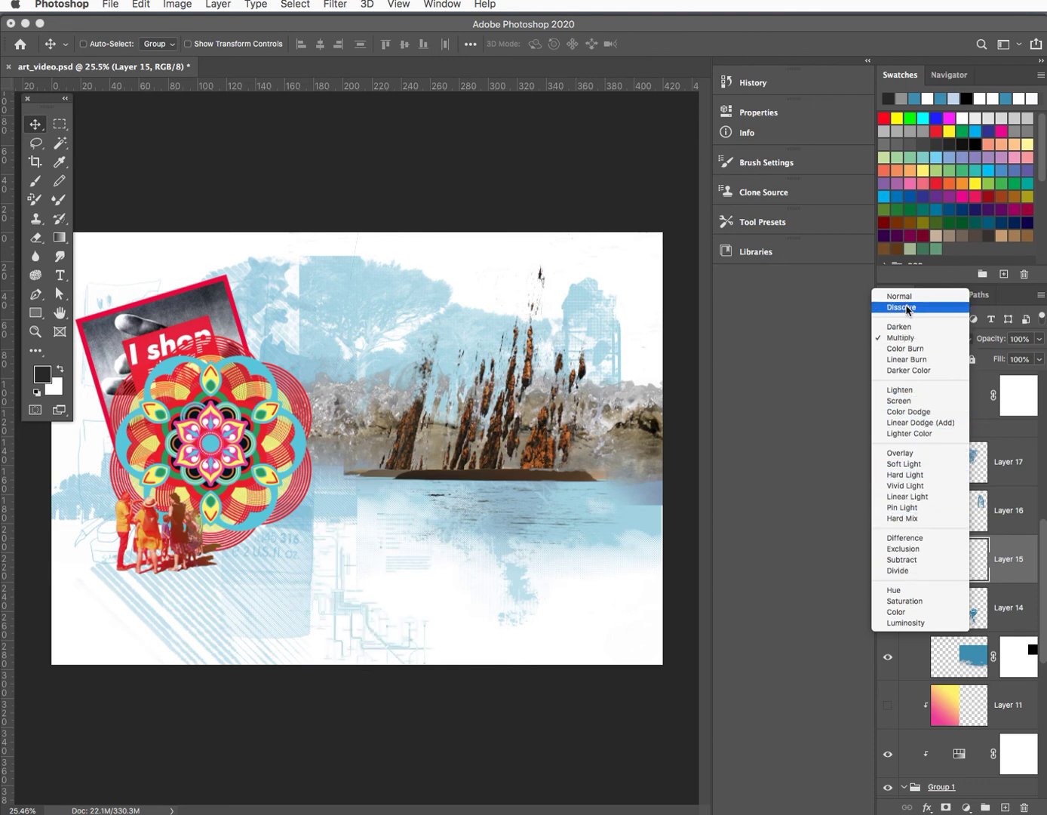
left_click(796, 303)
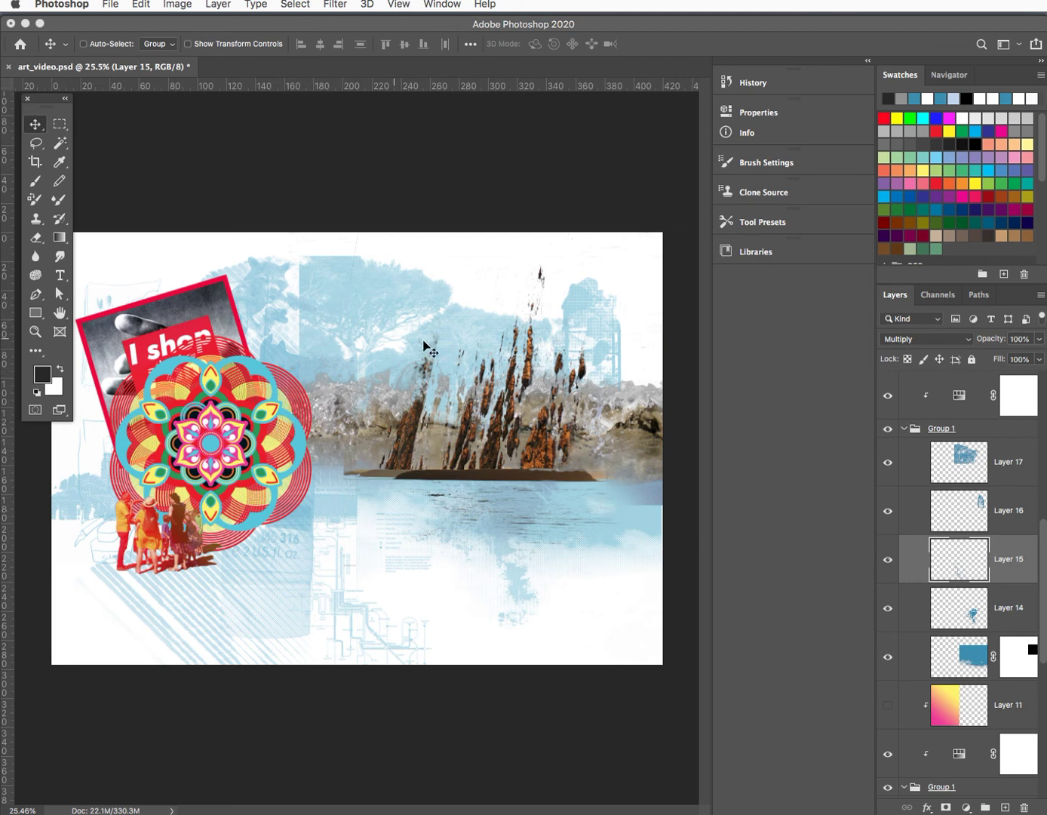
Enlarge Layer 17 to 195.80% from the canvas's left edge across most of its width and set its blend mode to Screen
left_click(960, 459)
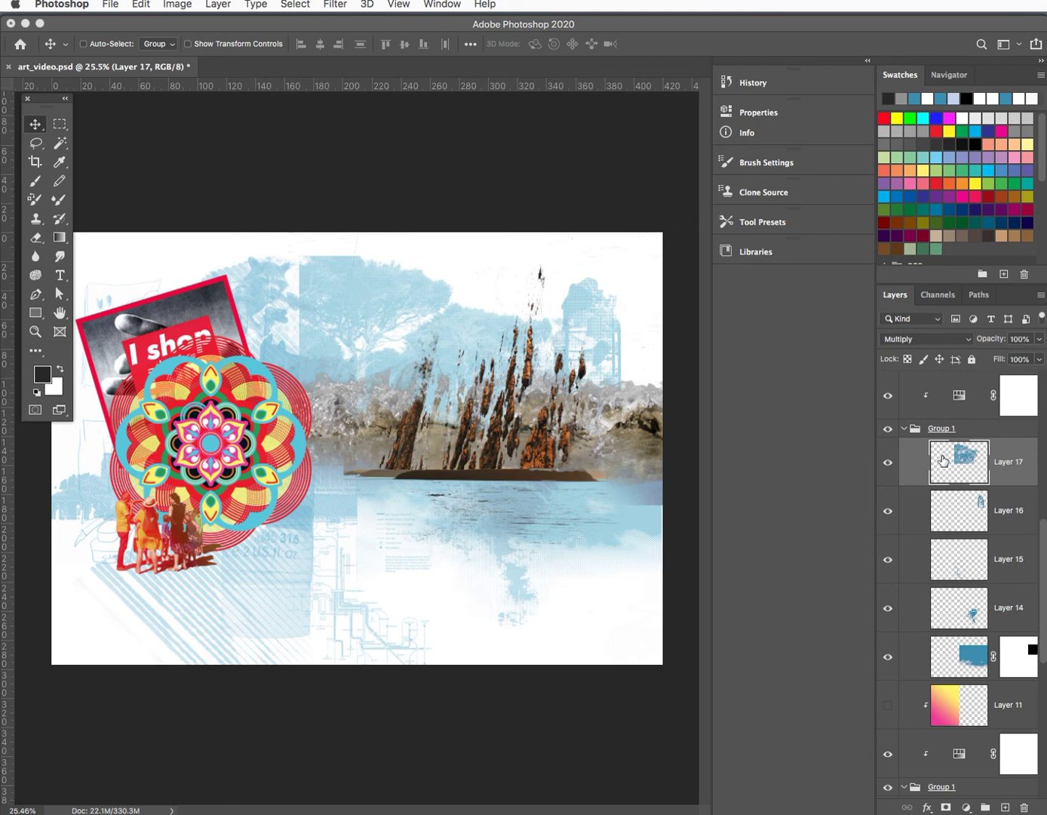
key("super+t")
left_click_drag(297, 468, 222, 557)
left_click_drag(174, 587, 57, 648)
left_click_drag(605, 256, 649, 224)
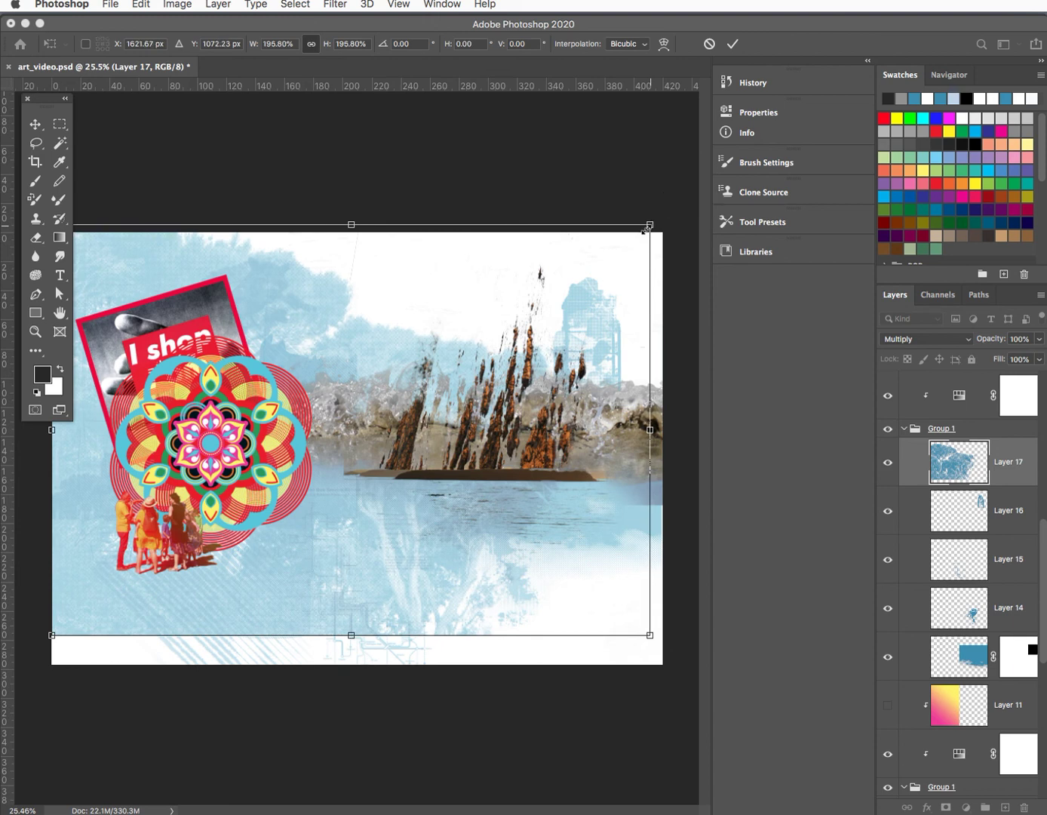
left_click(918, 338)
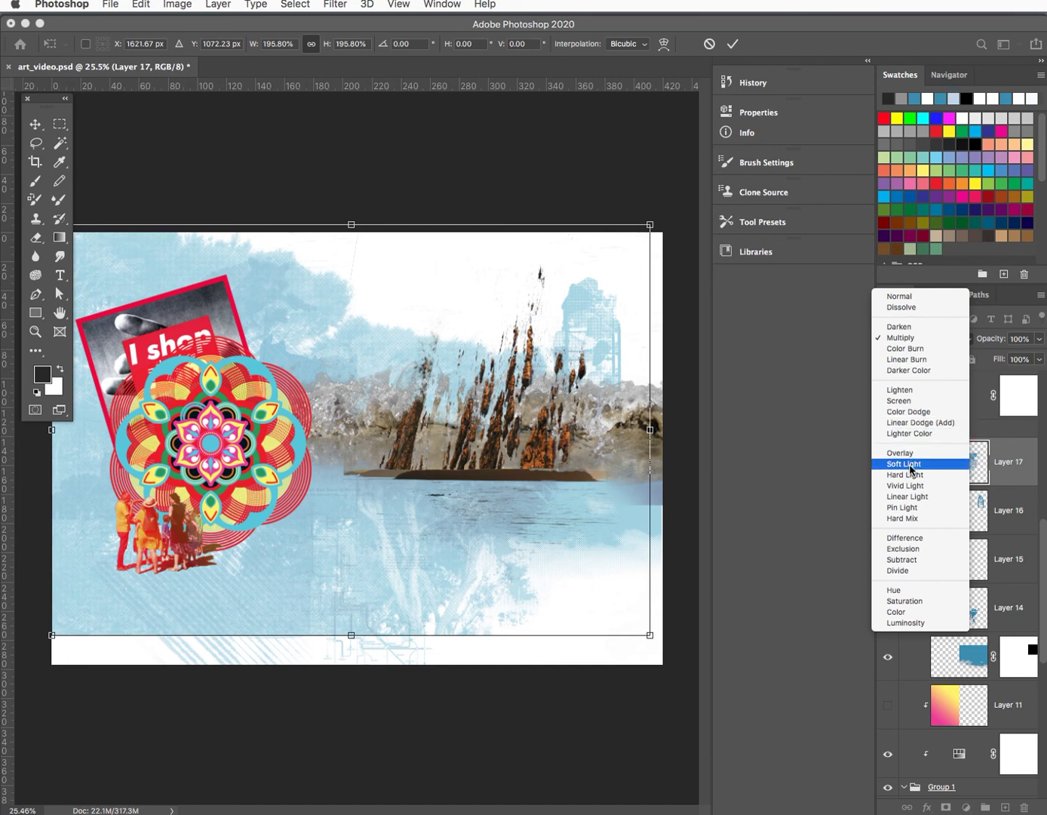
left_click(798, 381)
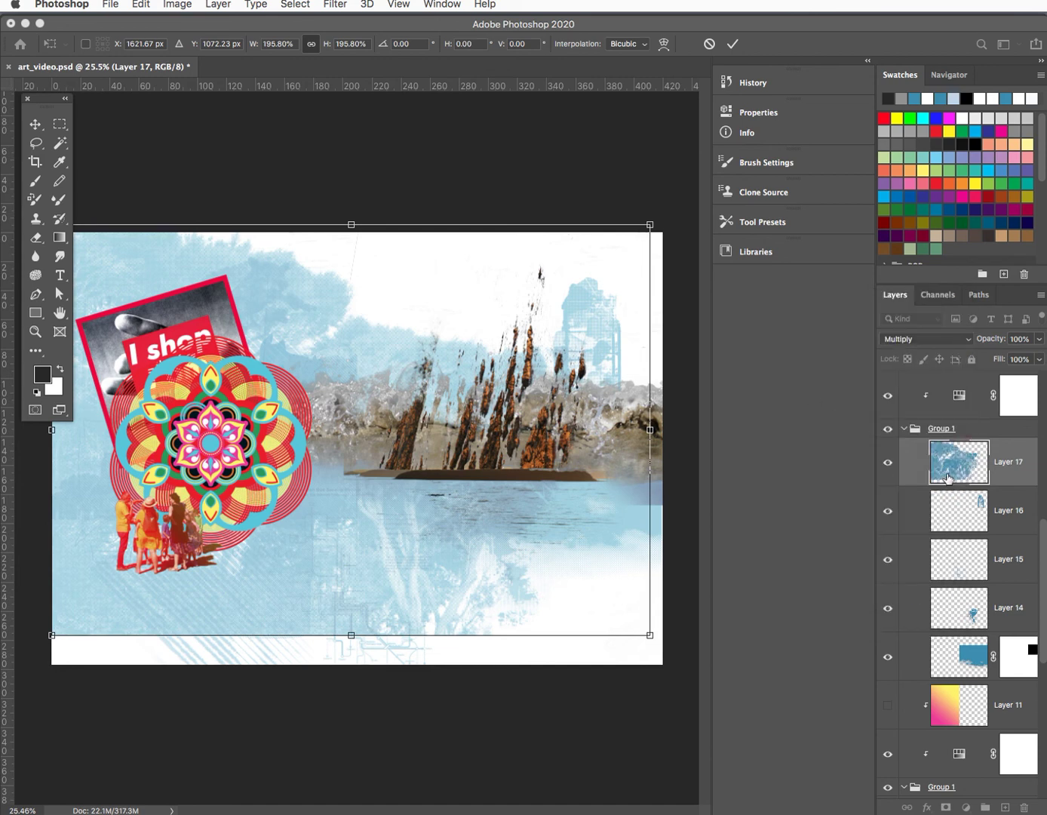
key("Return")
left_click(923, 339)
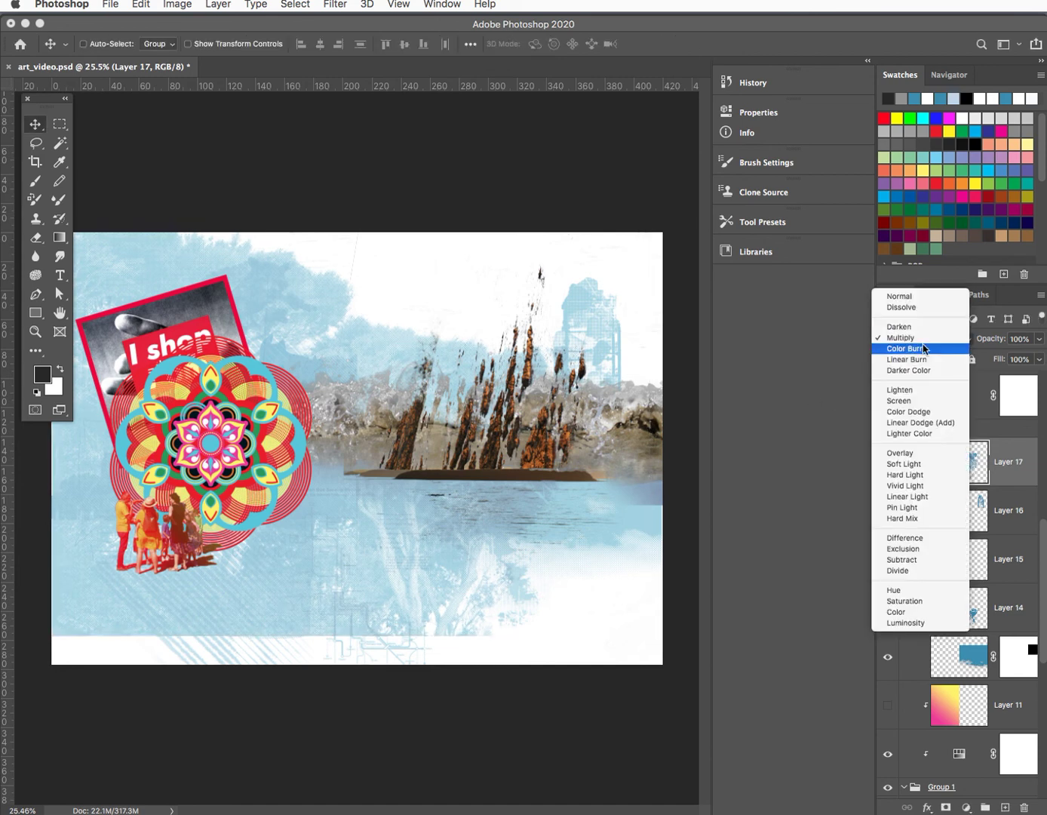
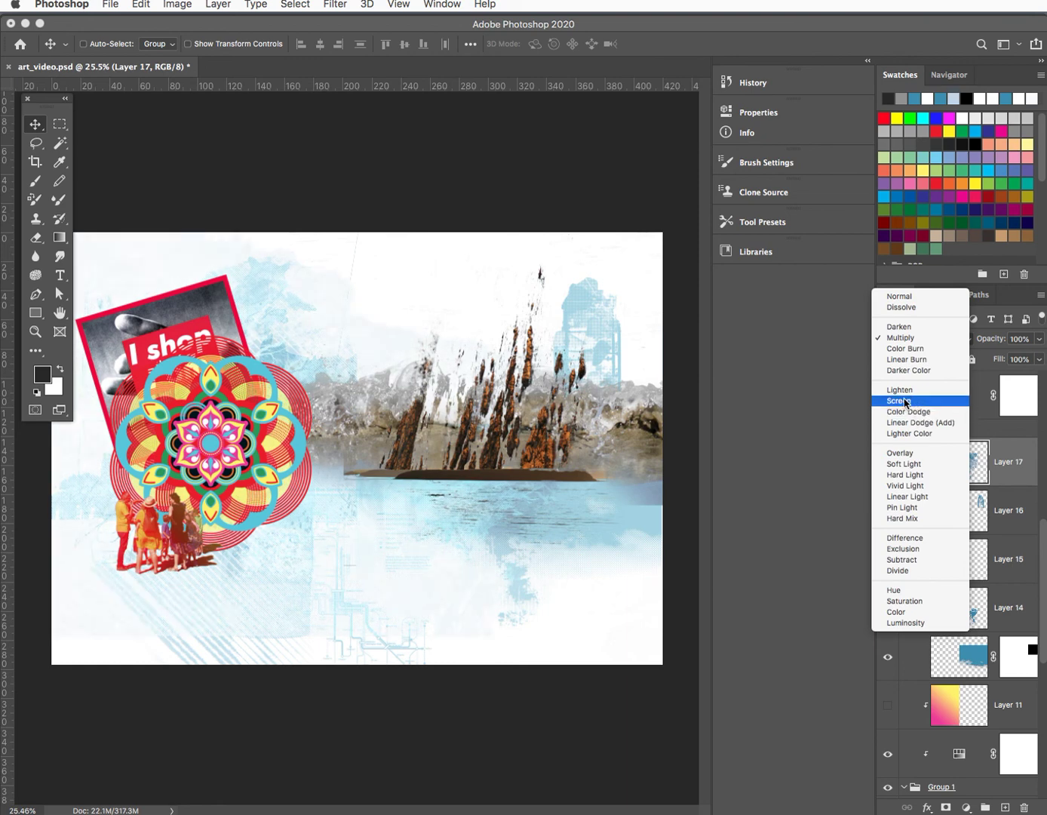
left_click(906, 403)
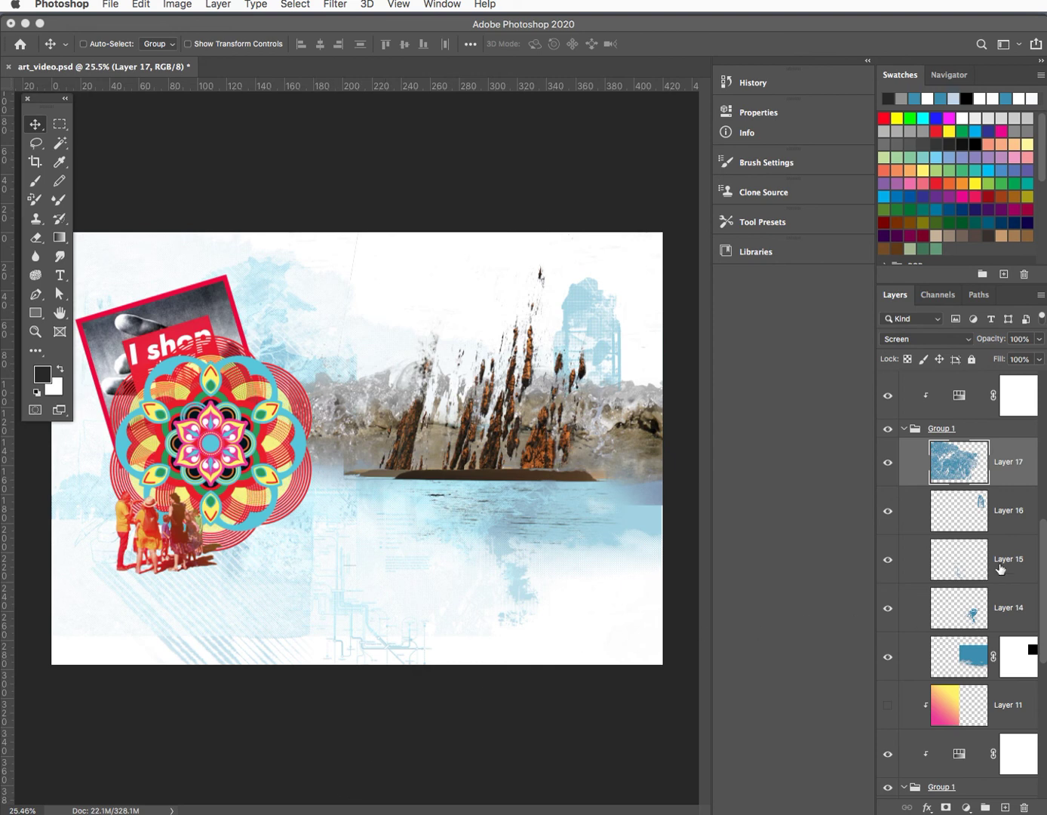
Hide the rust-coloured rock layer at the top of the layer stack
scroll(1043, 531, "up", 10)
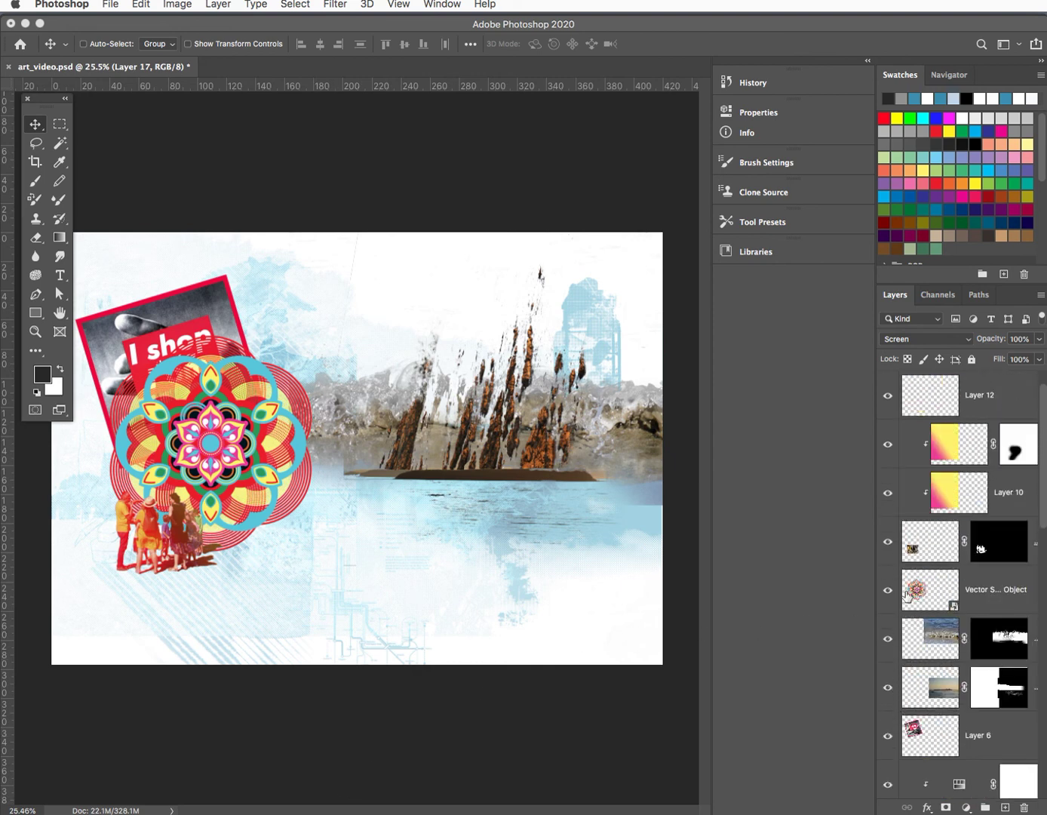
left_click(887, 543)
left_click(886, 542)
scroll(1042, 490, "up", 2)
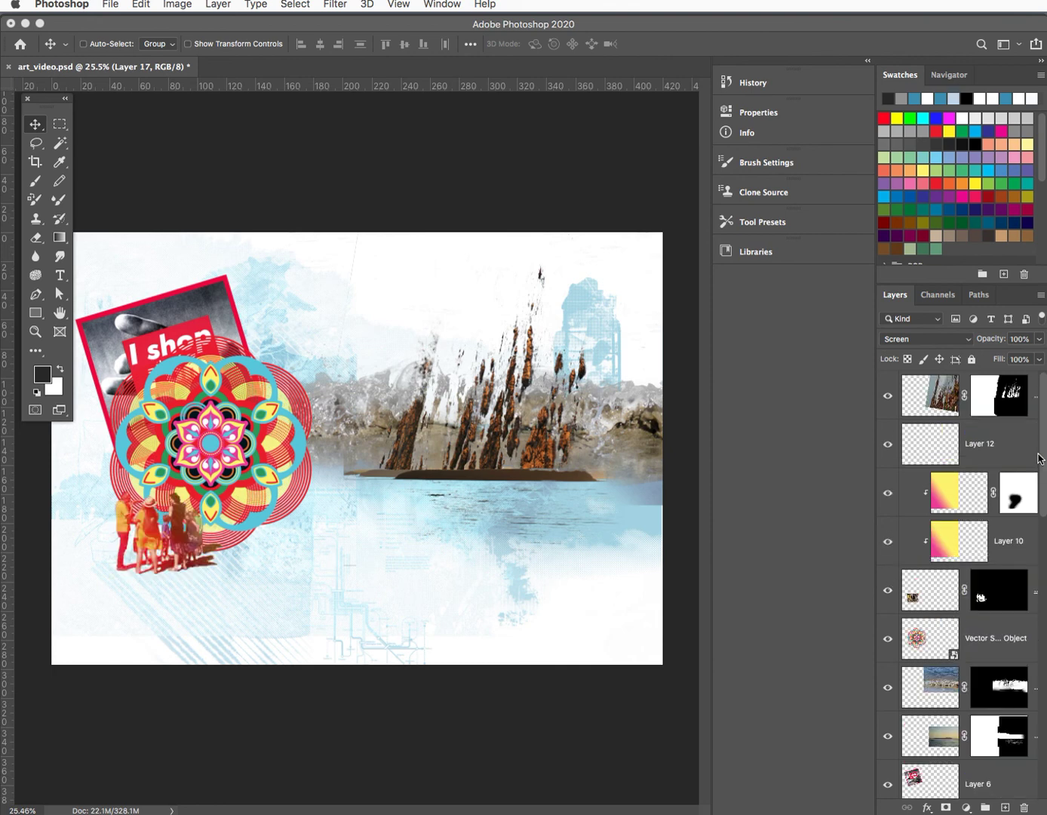
left_click(887, 398)
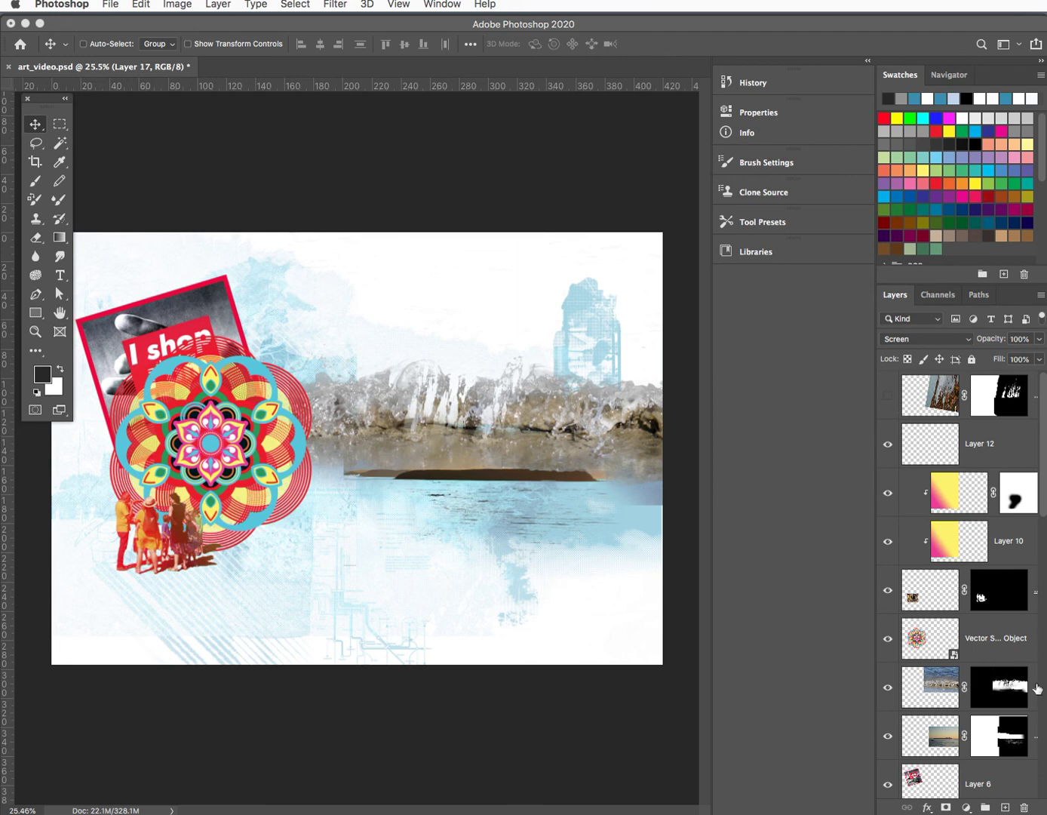
Move the dark island and water photo on Layer 18 left so its shoreline reaches the mandala
left_click(930, 738)
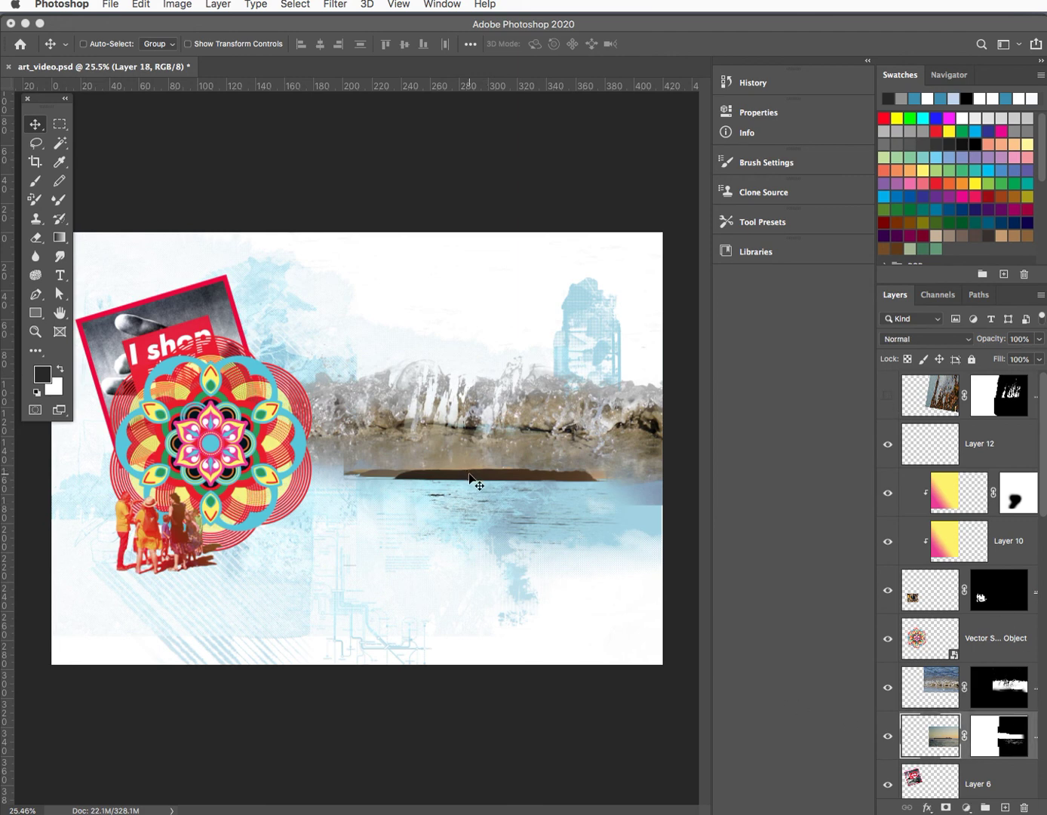
left_click_drag(469, 477, 417, 483)
key("super+z")
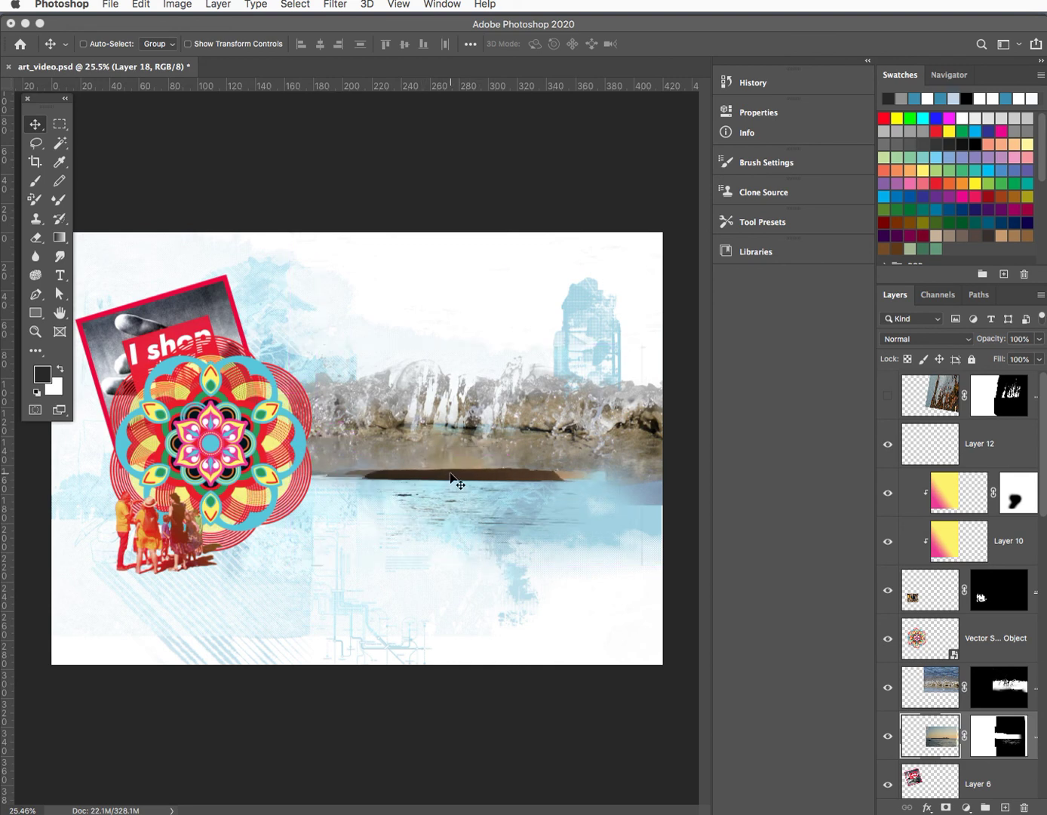
left_click_drag(450, 474, 431, 483)
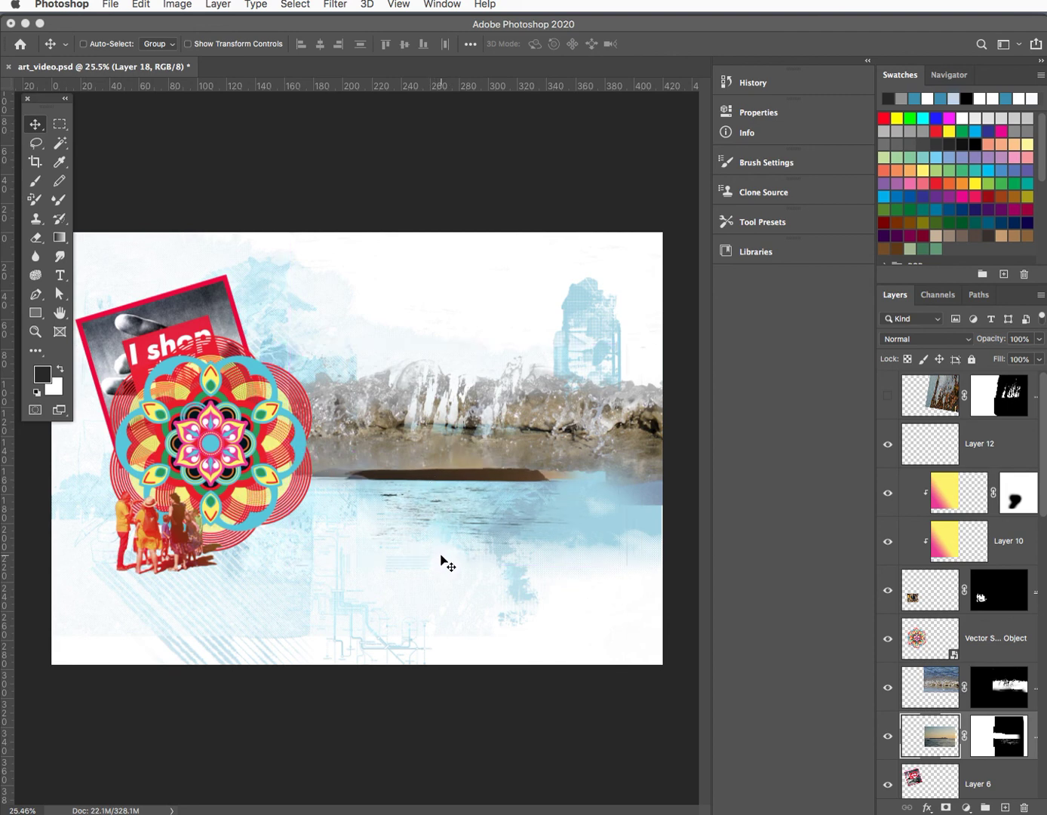
Enlarge the island and water photo on Layer 18 to 121.66% and position it at X 2352.87 px, Y 1209.07 px
key("super+t")
left_click_drag(628, 342, 693, 279)
left_click_drag(472, 489, 459, 515)
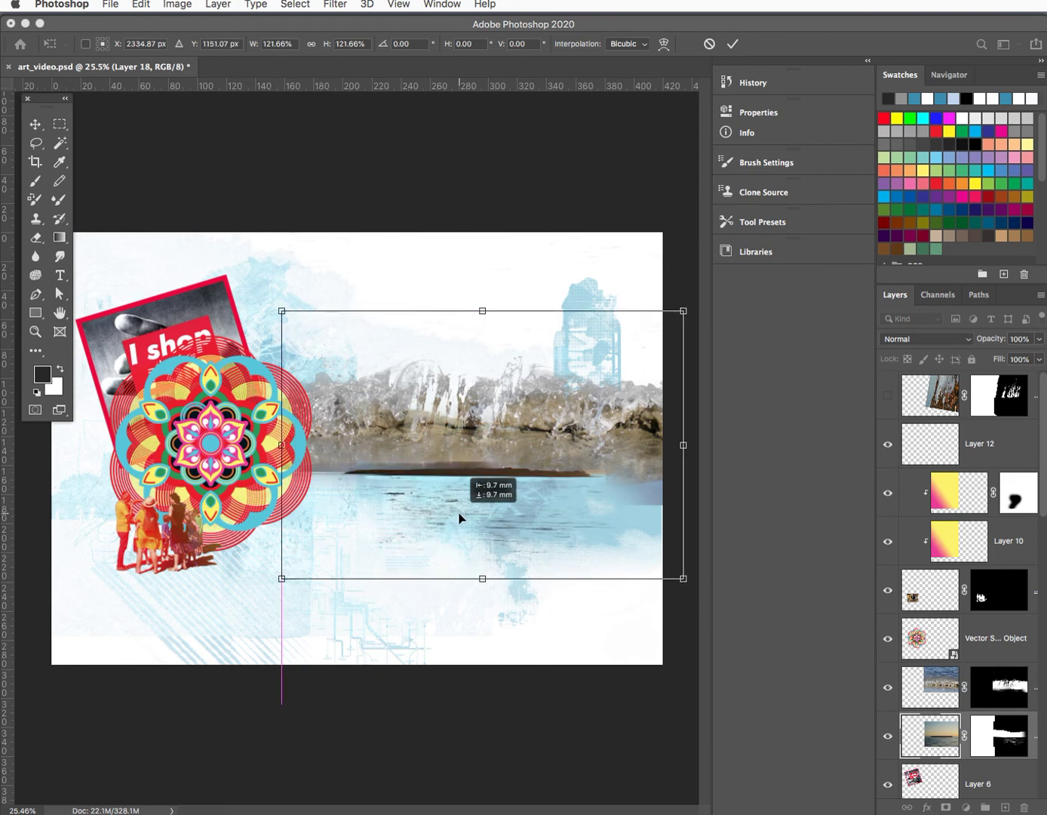
left_click_drag(461, 522, 464, 520)
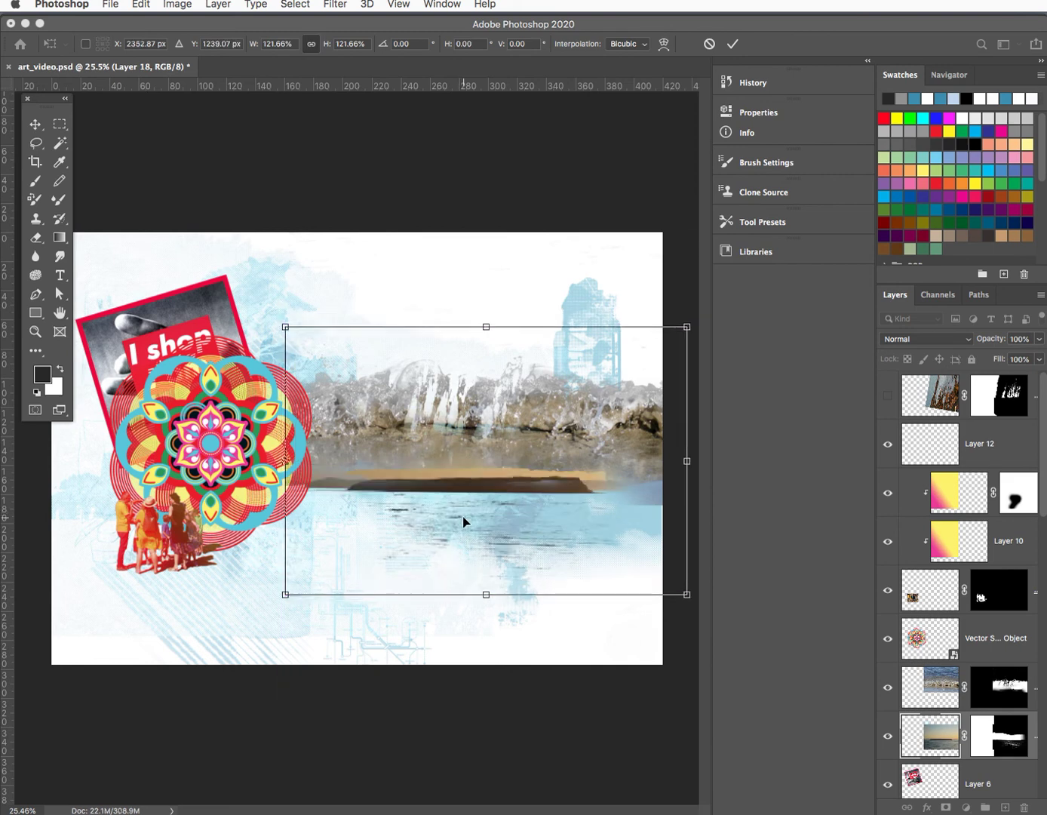
key("shift+Up")
key("shift+Up")
key("shift+Up")
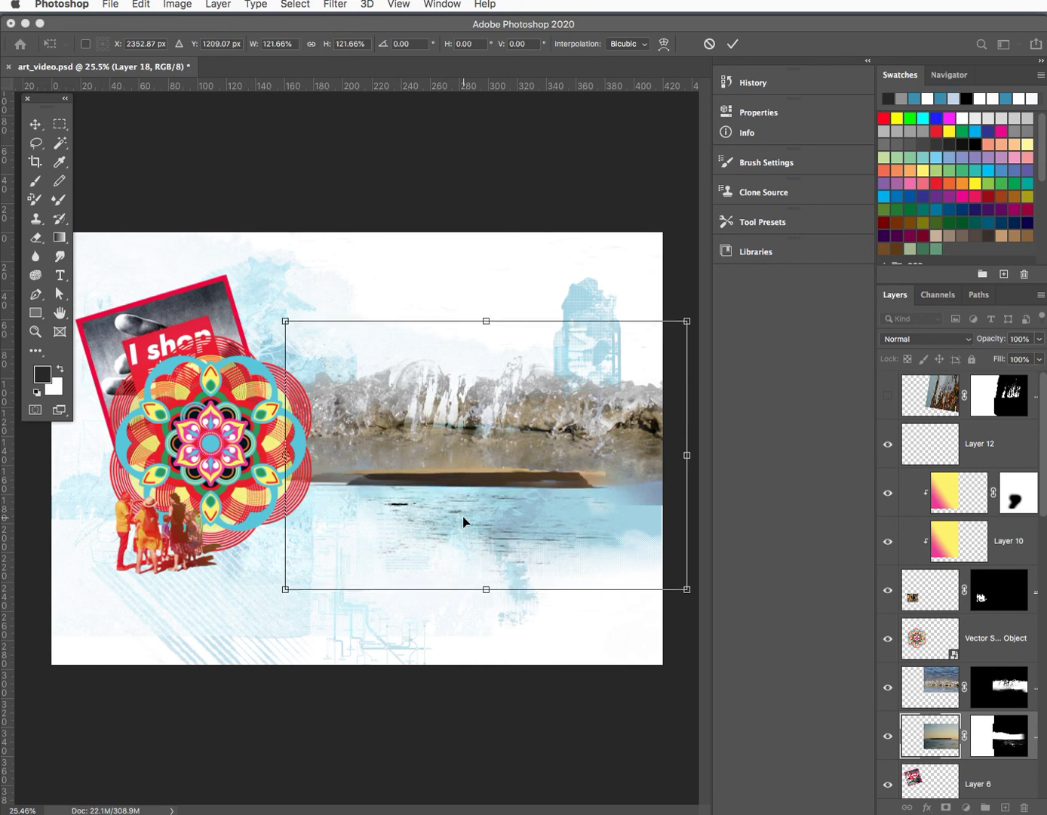
key("Return")
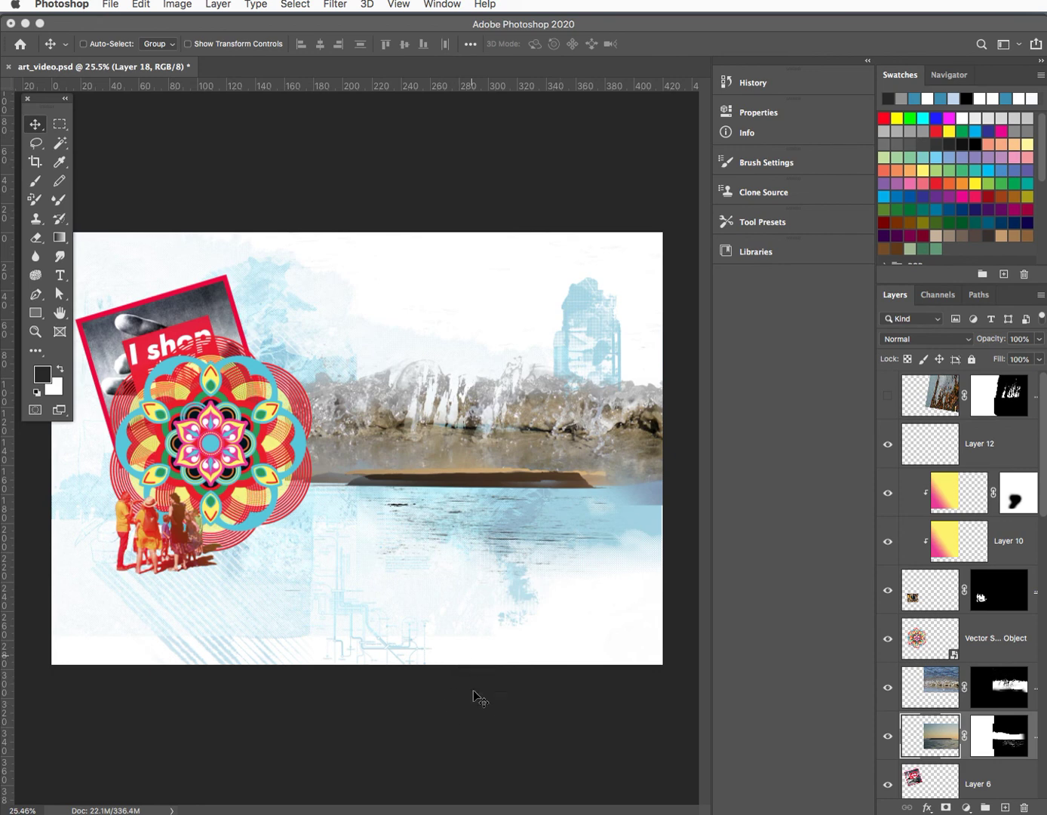
Place a vertical guide at the canvas's horizontal centre, at about 210 mm
left_click_drag(6, 481, 360, 365)
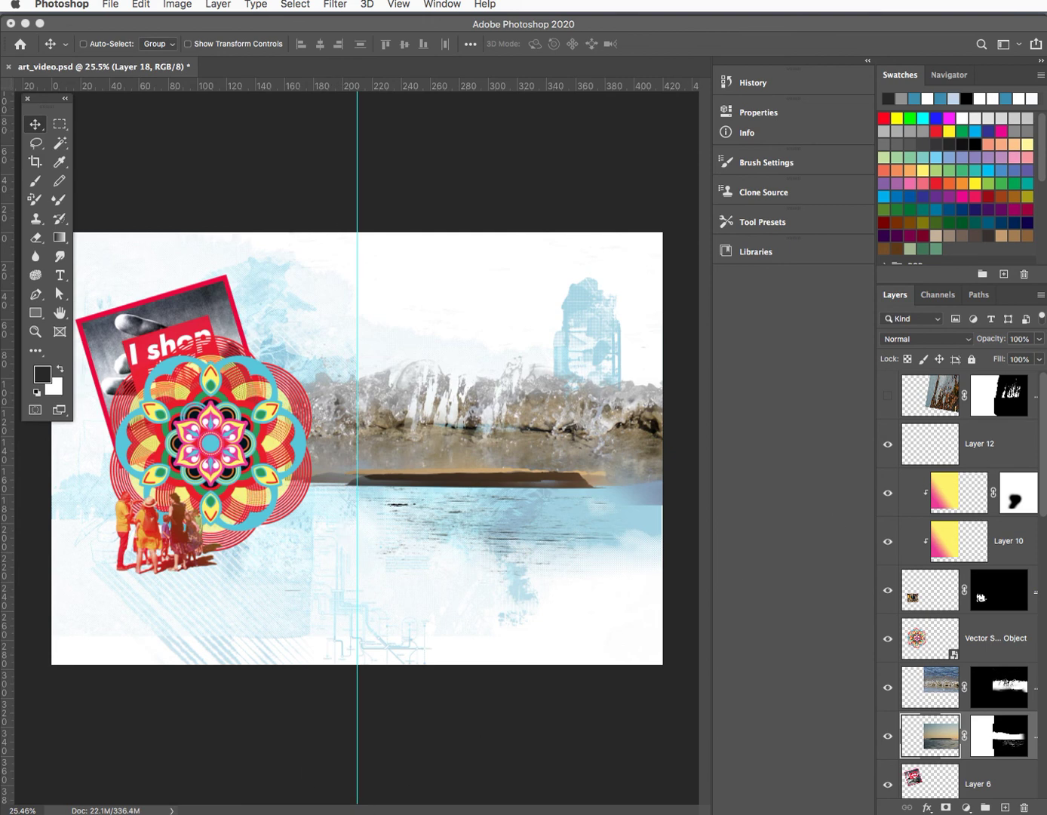
key("alt+super+w")
left_click(881, 323)
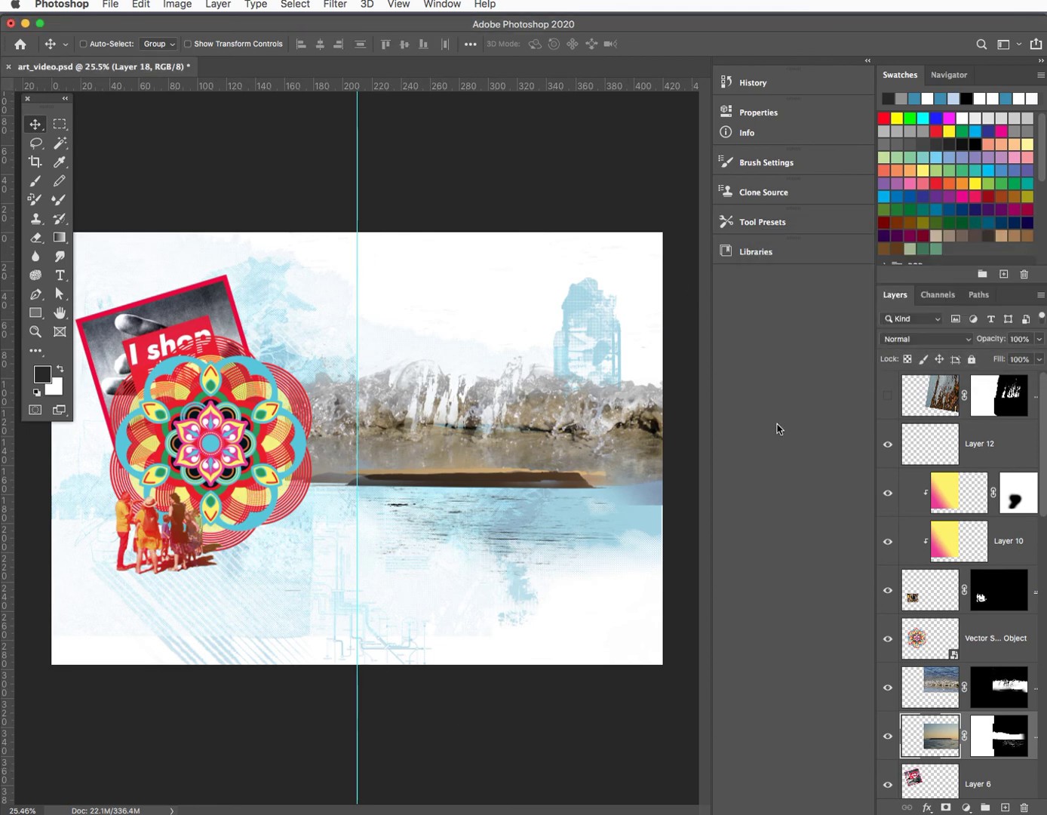
Duplicate the document as art_video copy with its layers unmerged
left_click(180, 5)
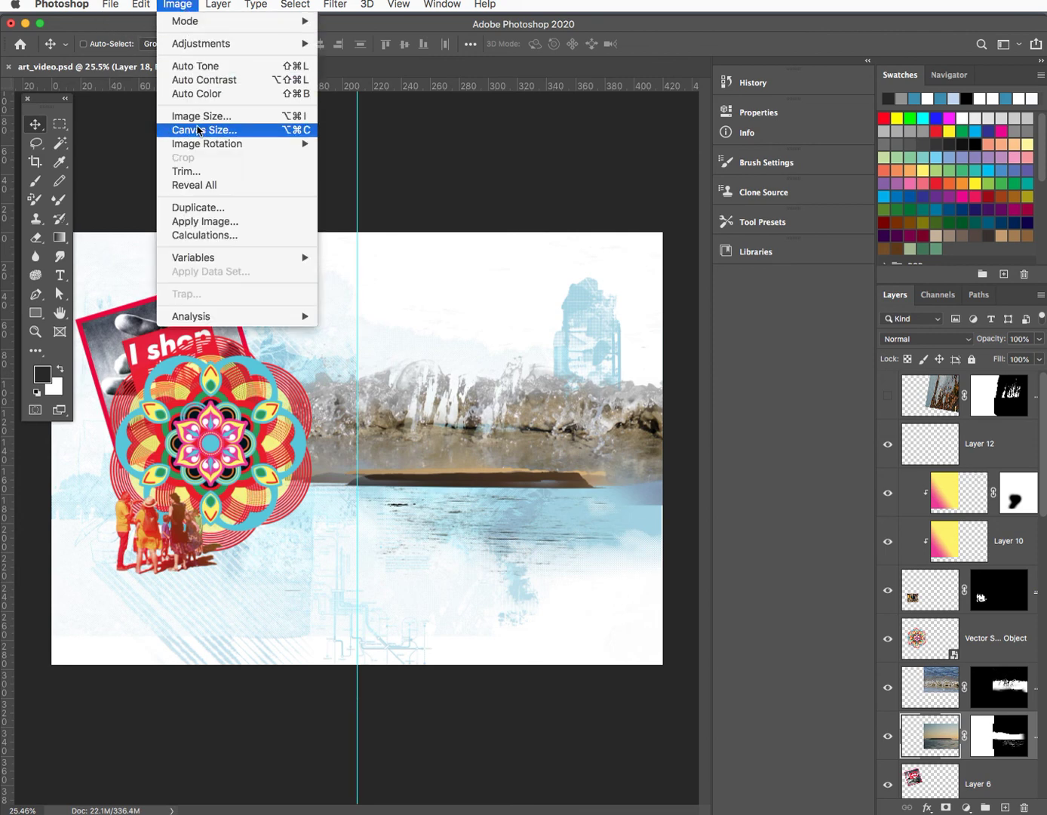
left_click(193, 208)
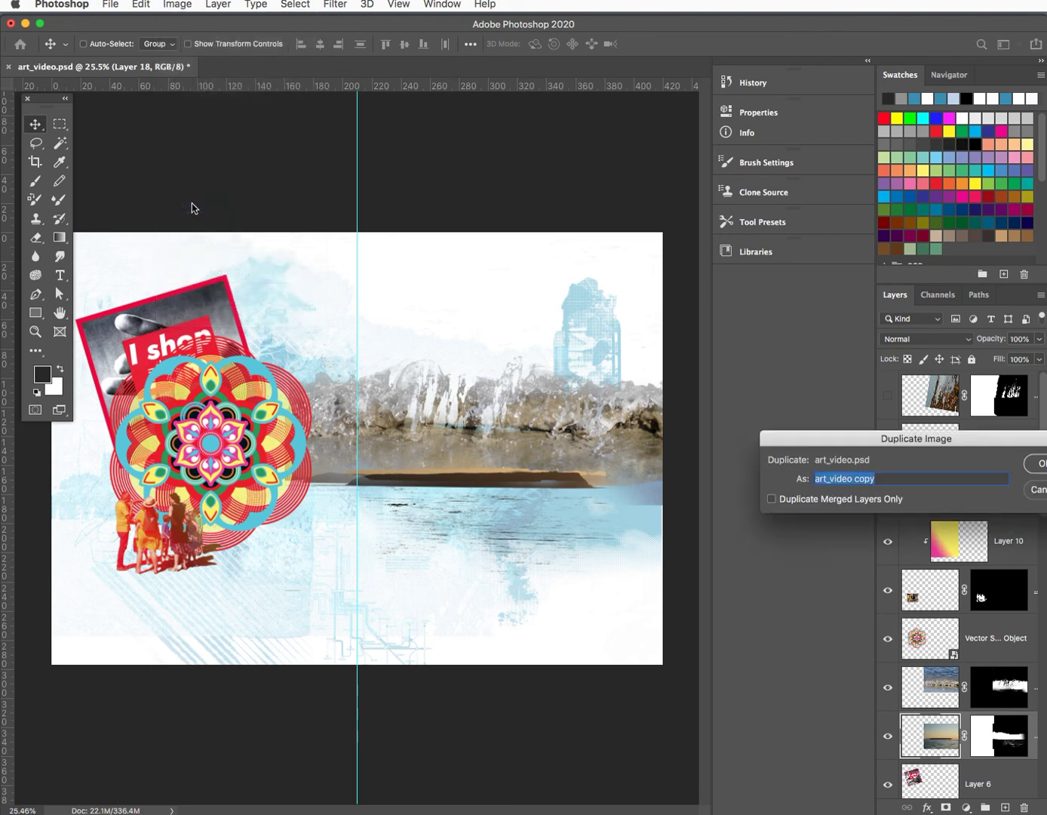
left_click(1038, 463)
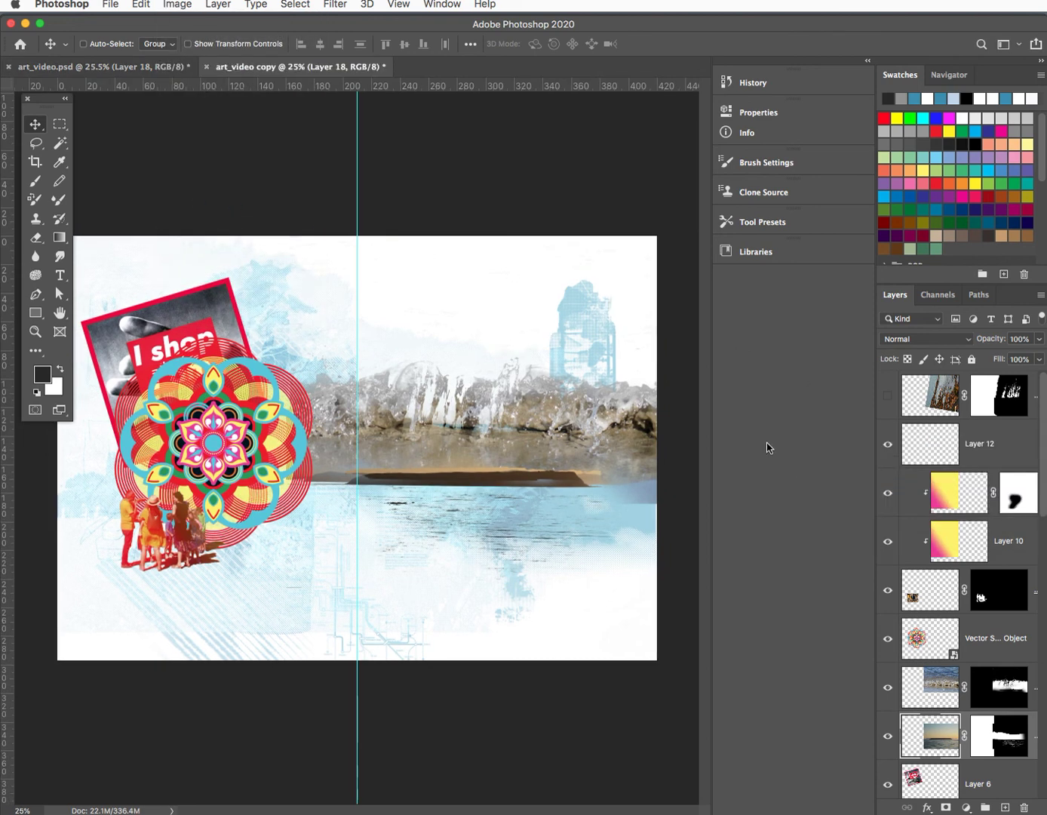
Convert art_video copy to Grayscale, rasterizing its smart objects, keeping its layers and discarding the color information
left_click(177, 7)
mouse_move(191, 23)
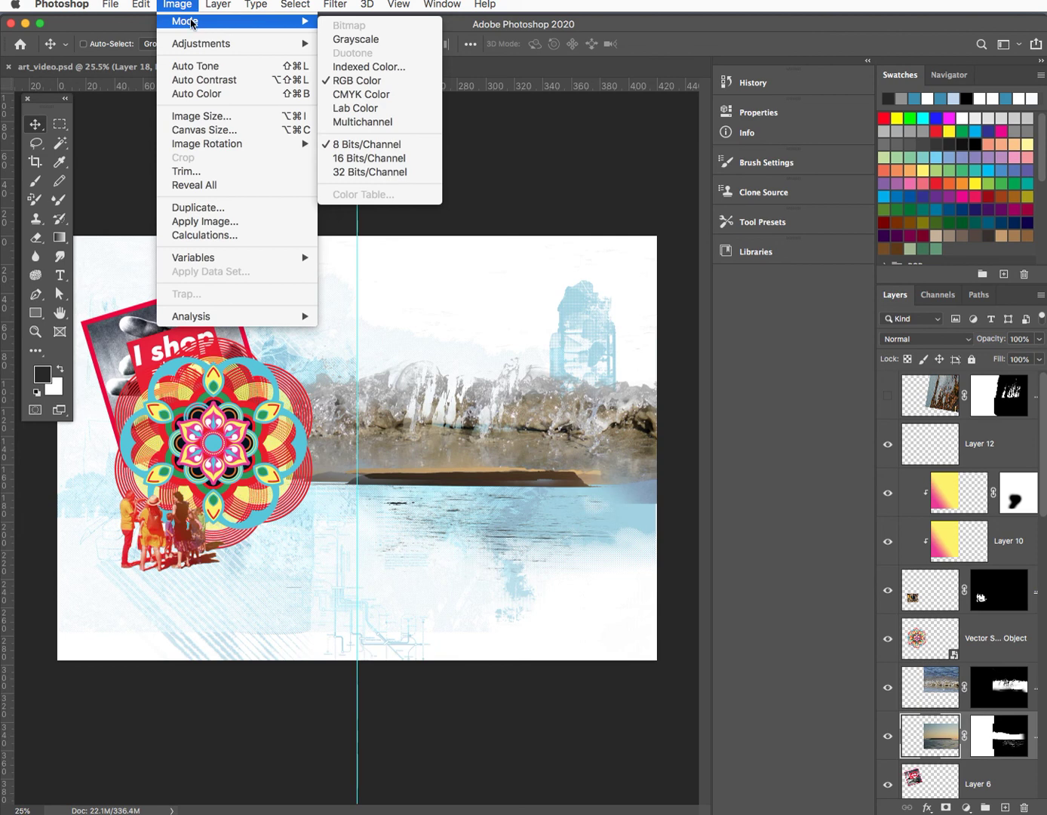
left_click(354, 39)
left_click(1007, 320)
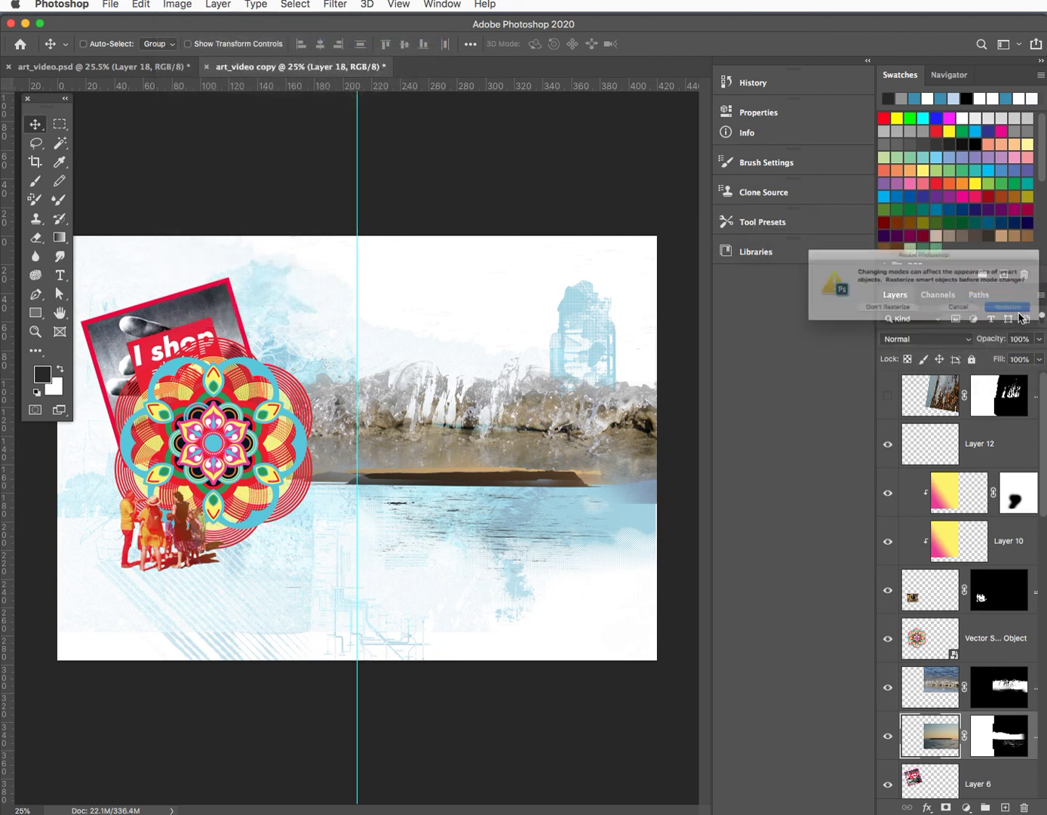
left_click(1026, 329)
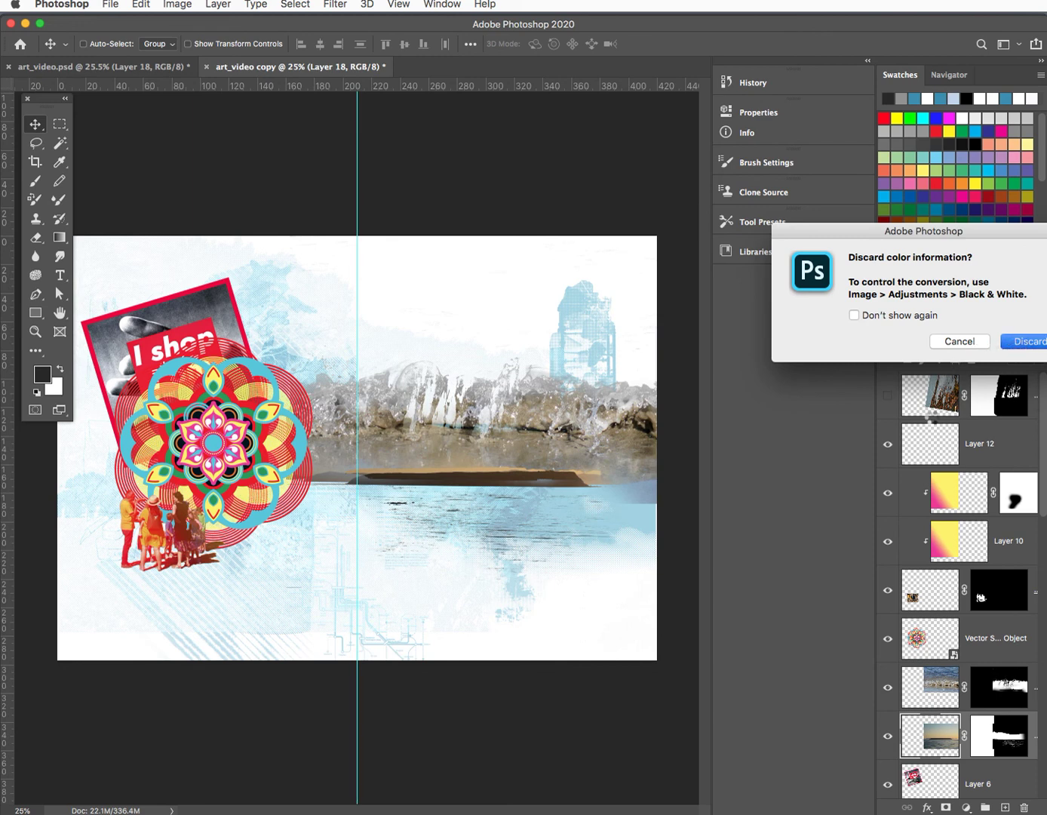
left_click(1026, 341)
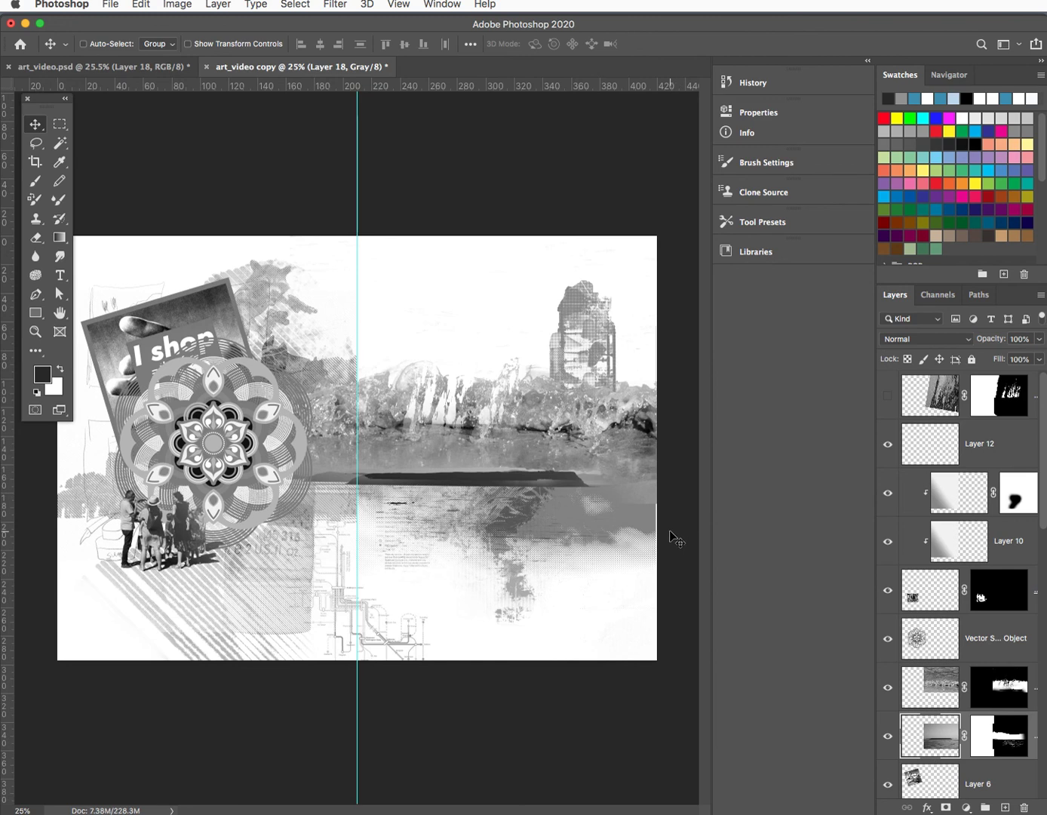
Increase the contrast of Layer 18 in the grayscale copy with Levels, using input levels 21, 1.00 and 180
key("super+l")
left_click_drag(571, 490, 586, 490)
left_click_drag(750, 491, 697, 490)
left_click_drag(589, 492, 586, 493)
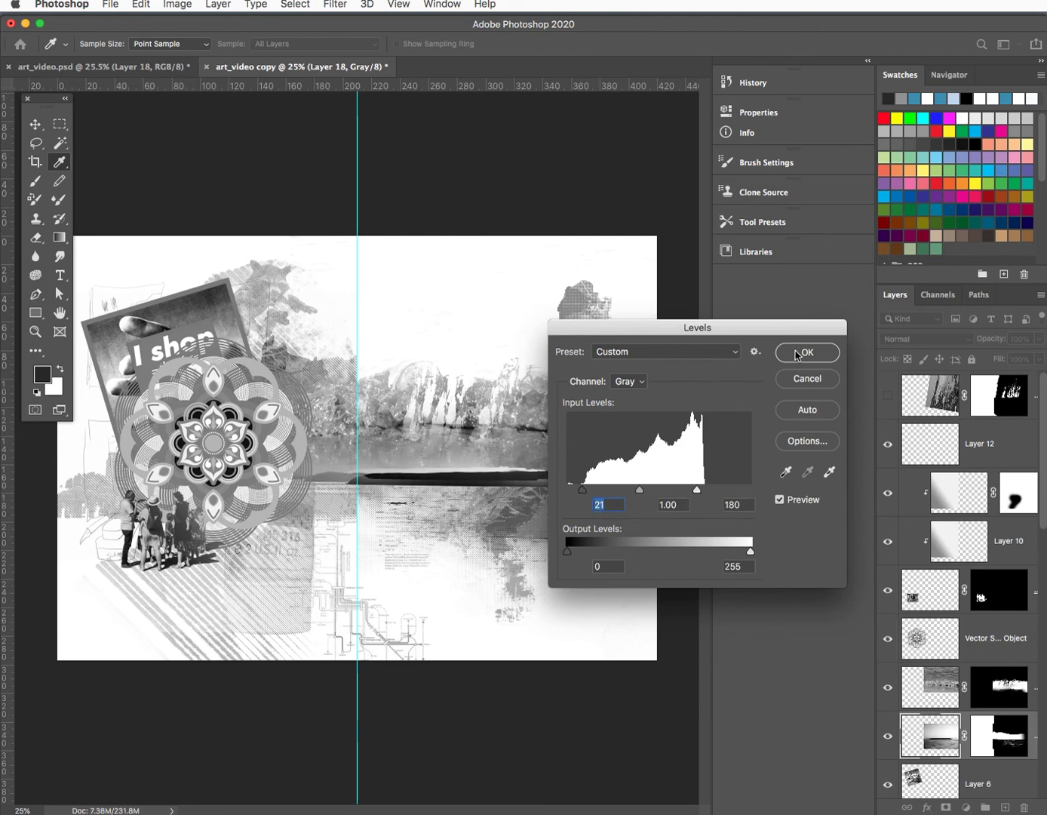
left_click(797, 354)
Flatten the copy to a Bitmap at 600 pixels/inch with a round Halftone Screen of 6 lines/inch at 45 degrees
left_click(192, 6)
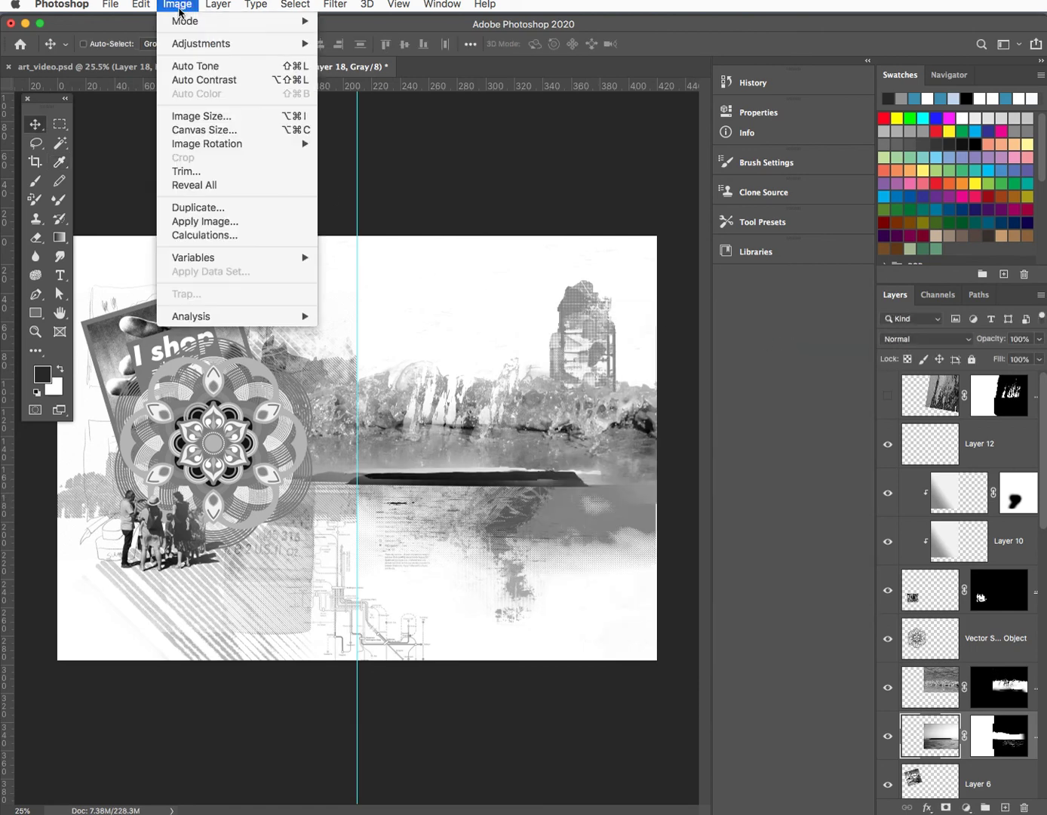
mouse_move(211, 22)
left_click(337, 28)
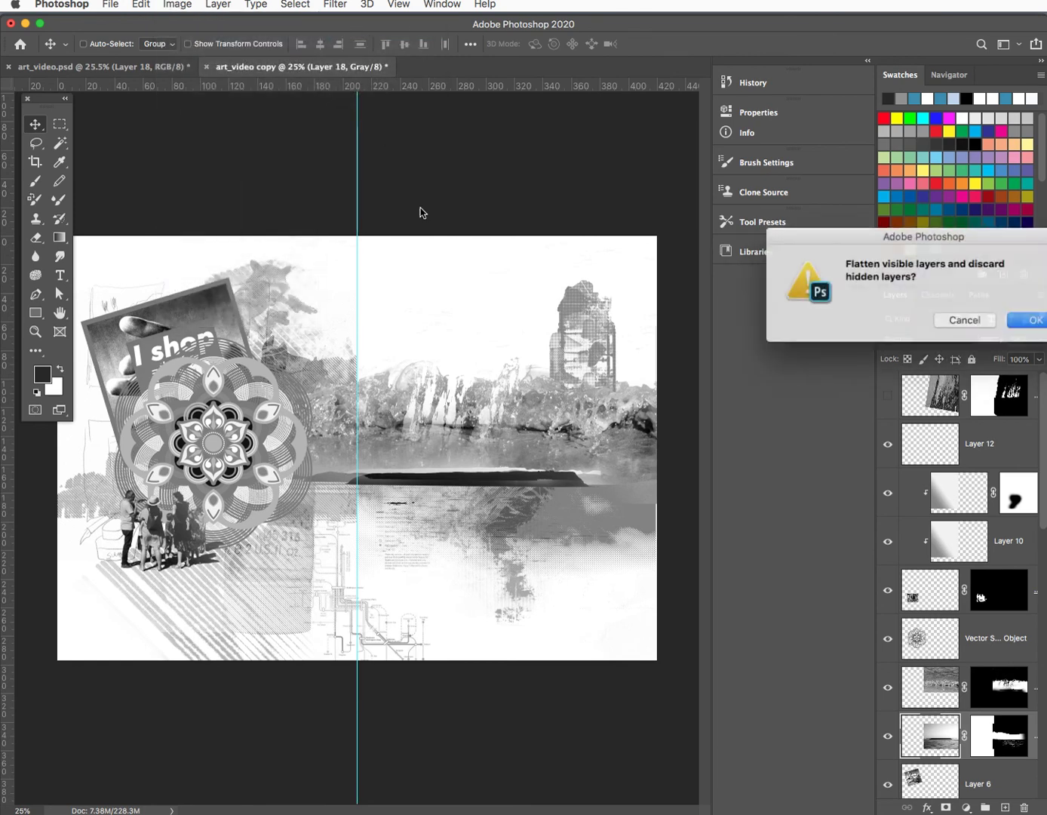
left_click(1015, 322)
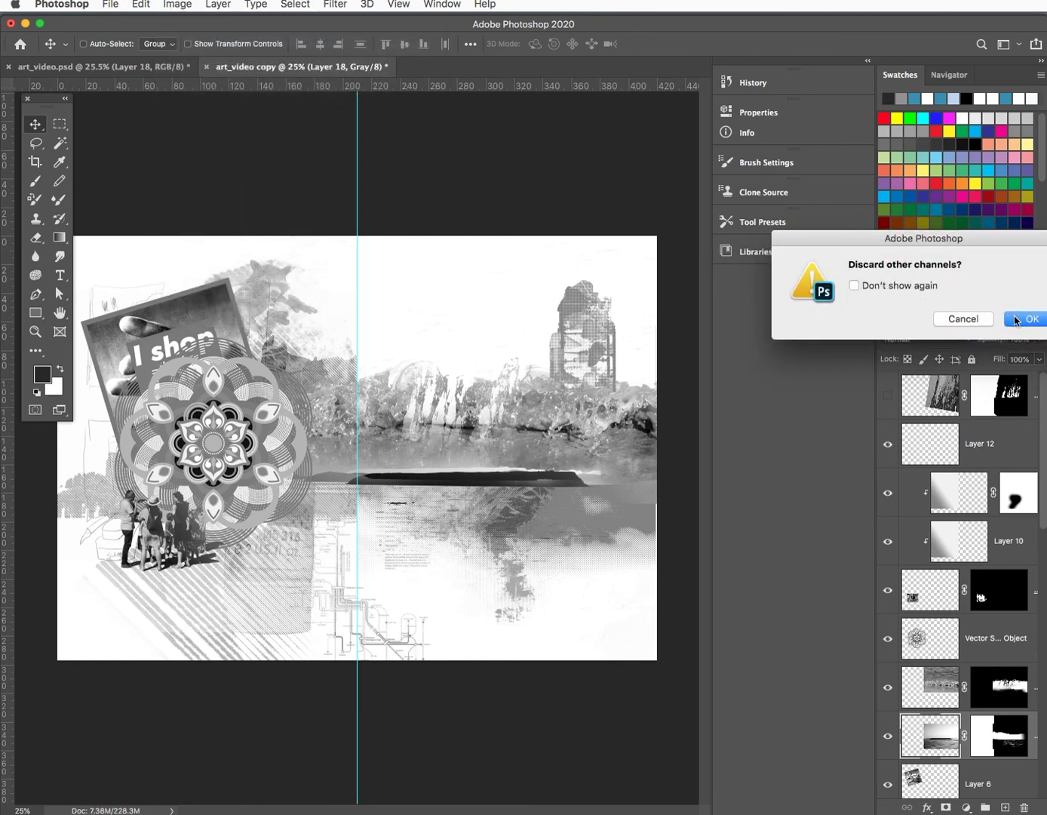
left_click(1015, 320)
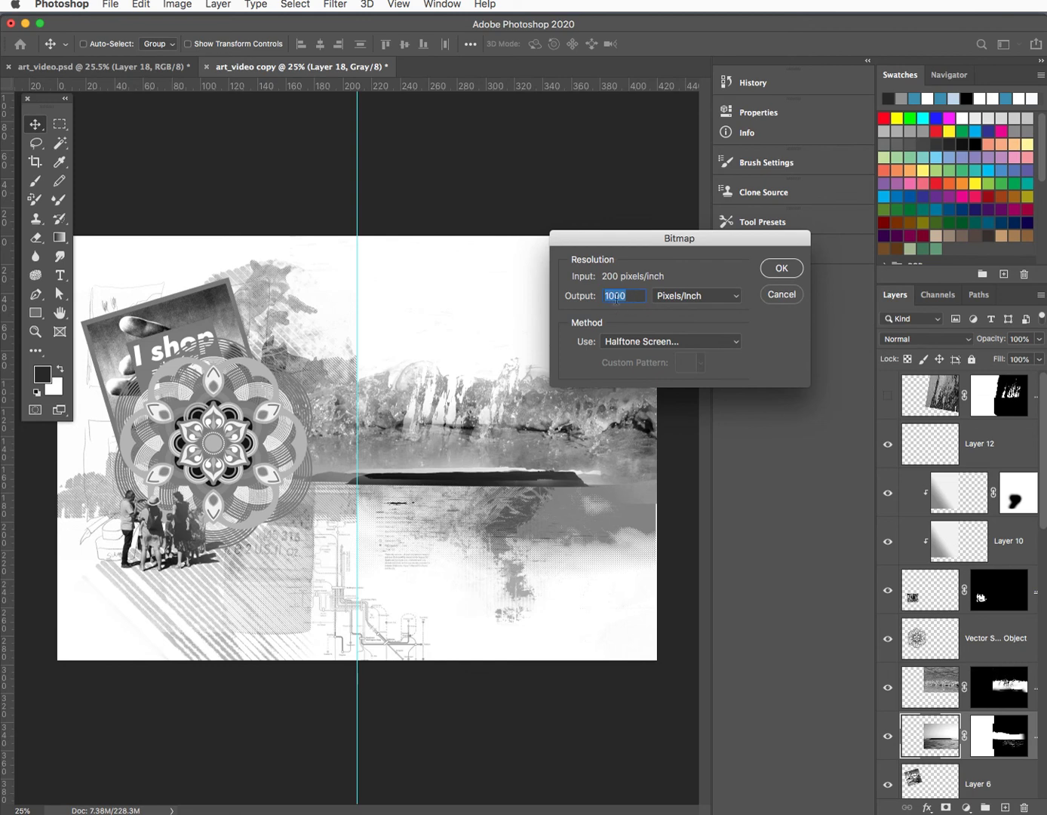
type("60")
left_click(789, 270)
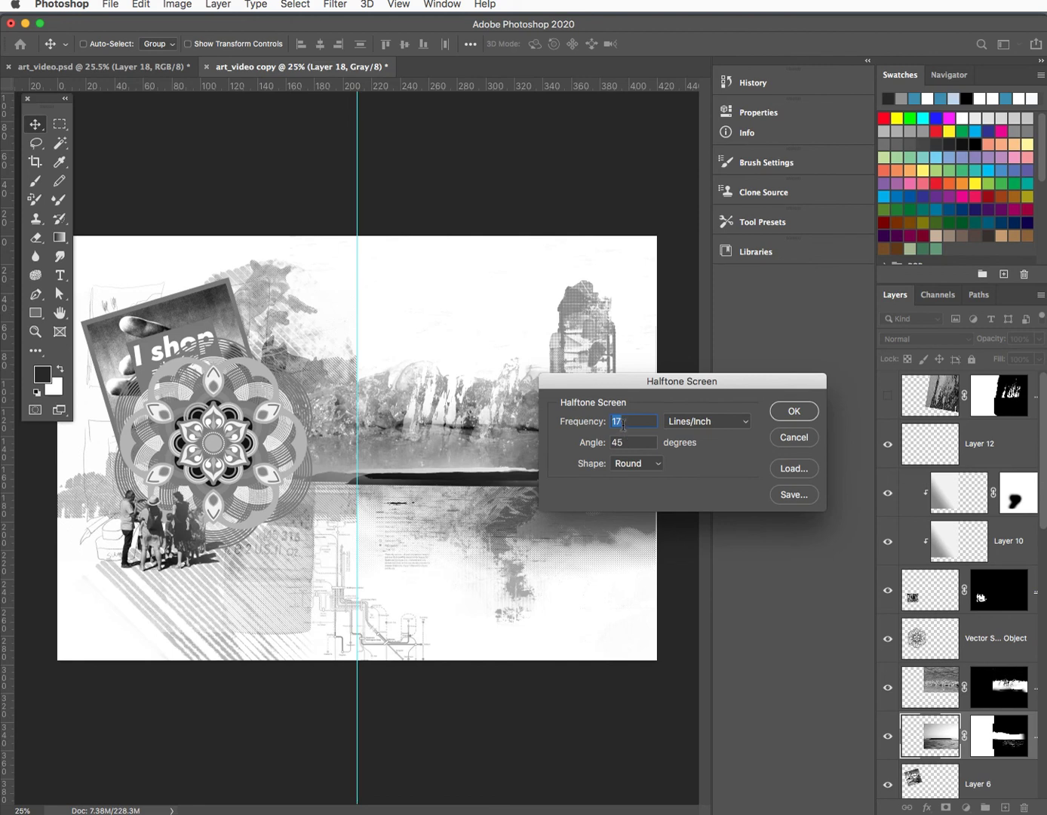
type("6")
left_click(793, 411)
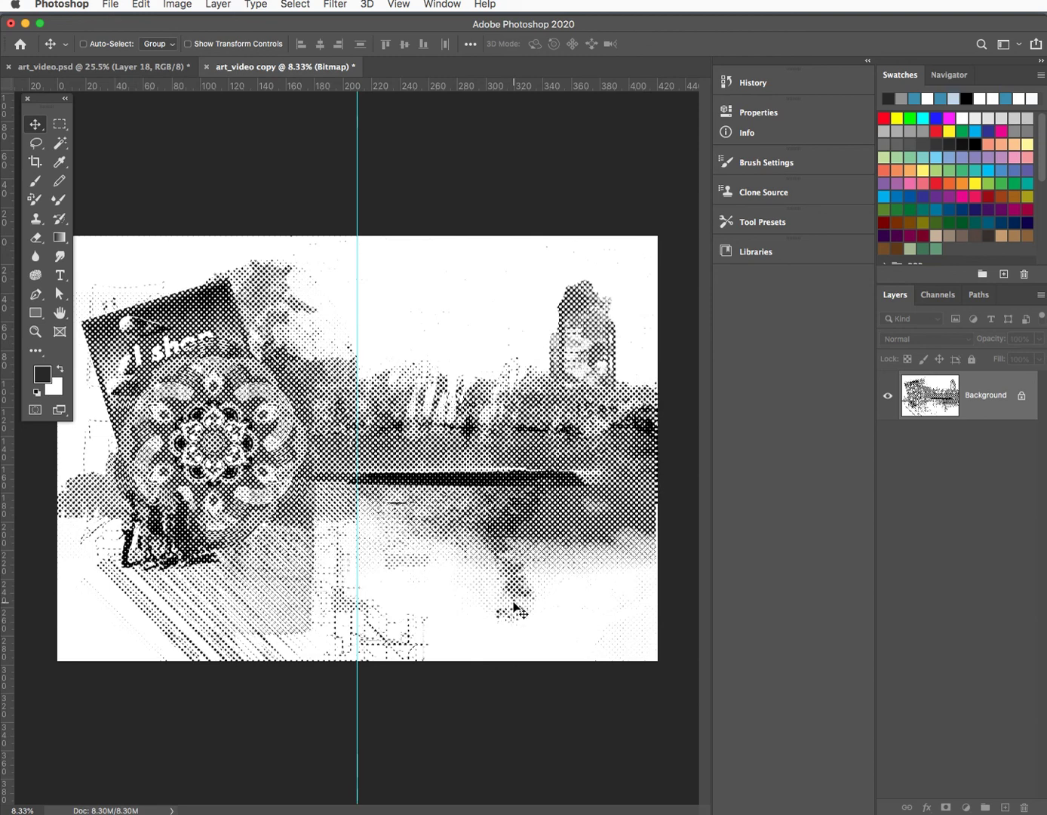
Copy the entire halftone image and close art_video copy without saving it
key("super+a")
key("super+c")
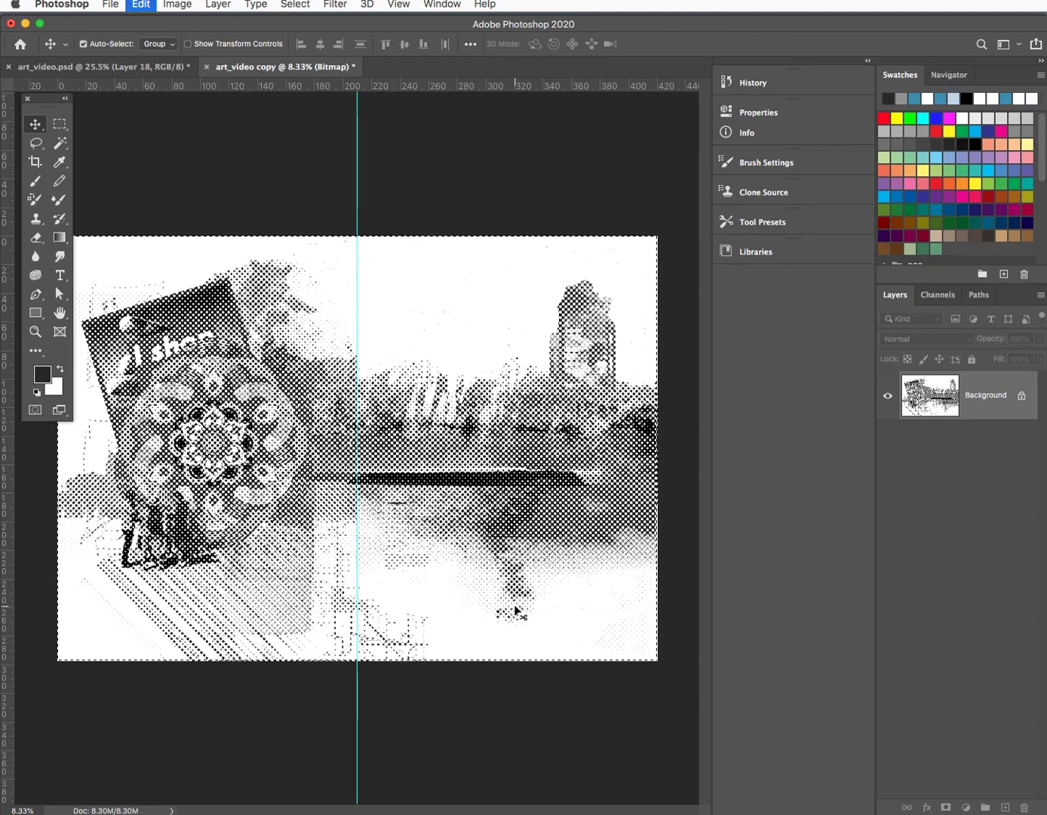
left_click(206, 66)
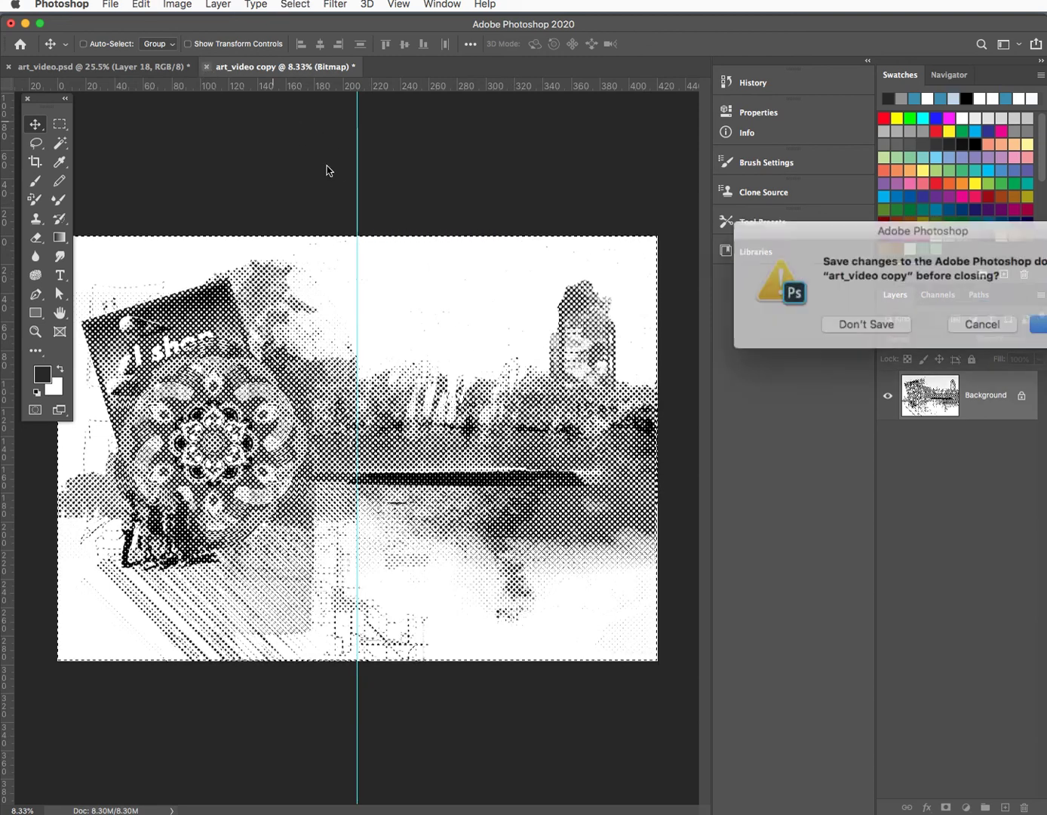
left_click(838, 320)
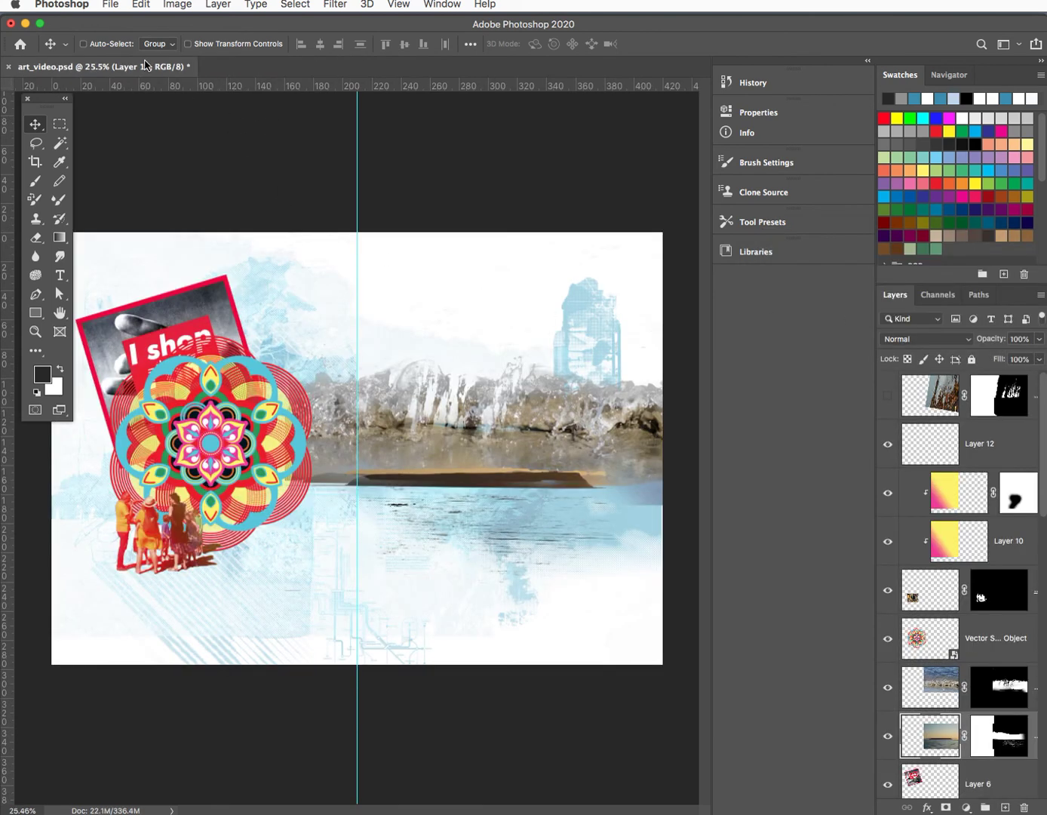
Create a new alpha channel in art_video.psd and paste the copied halftone image into it
left_click(946, 295)
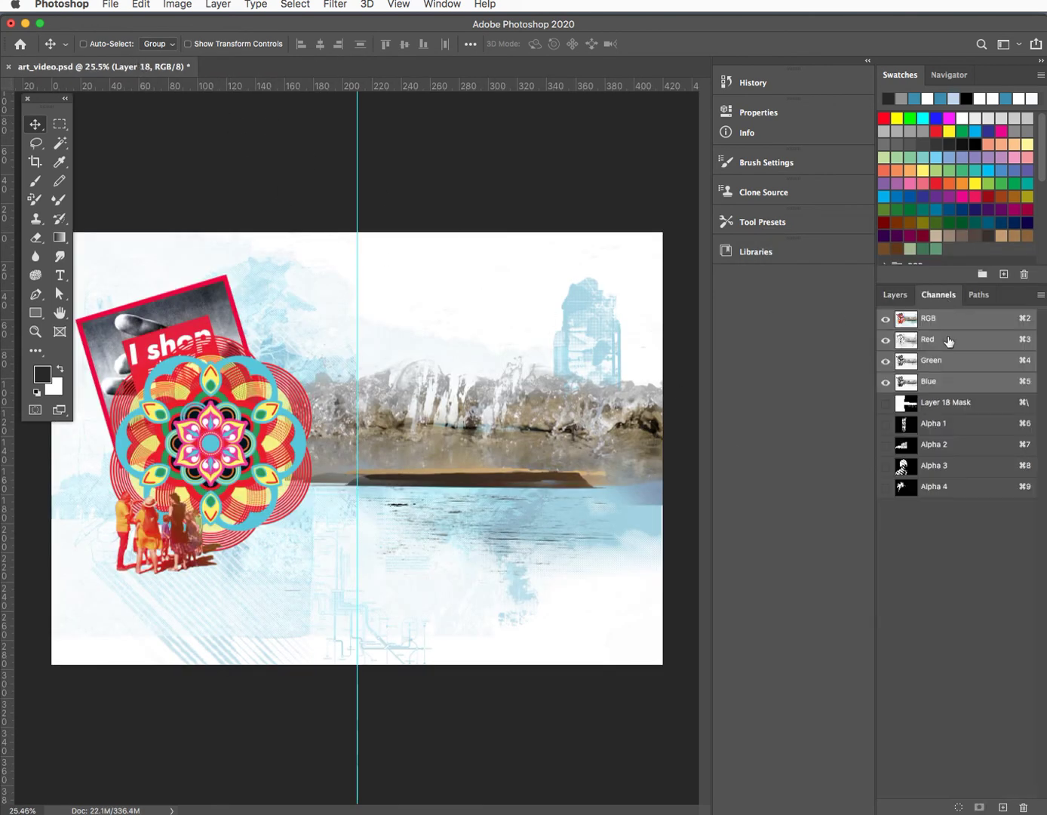
left_click(1004, 807)
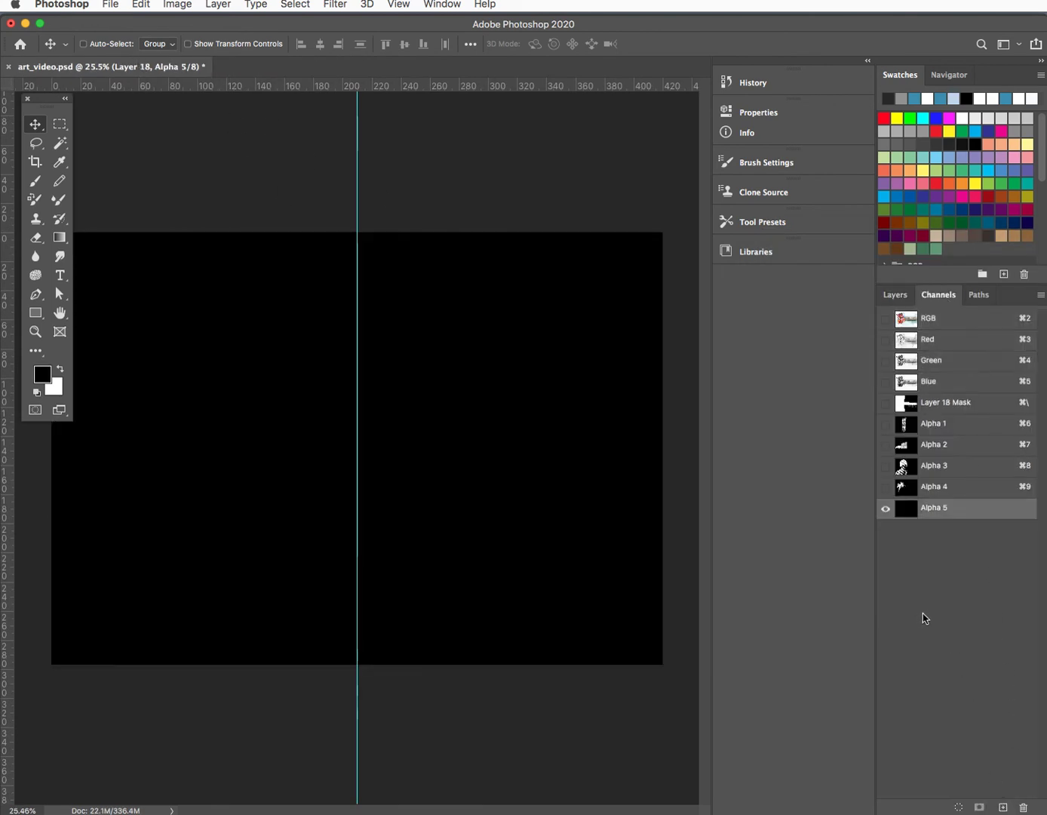
key("super+v")
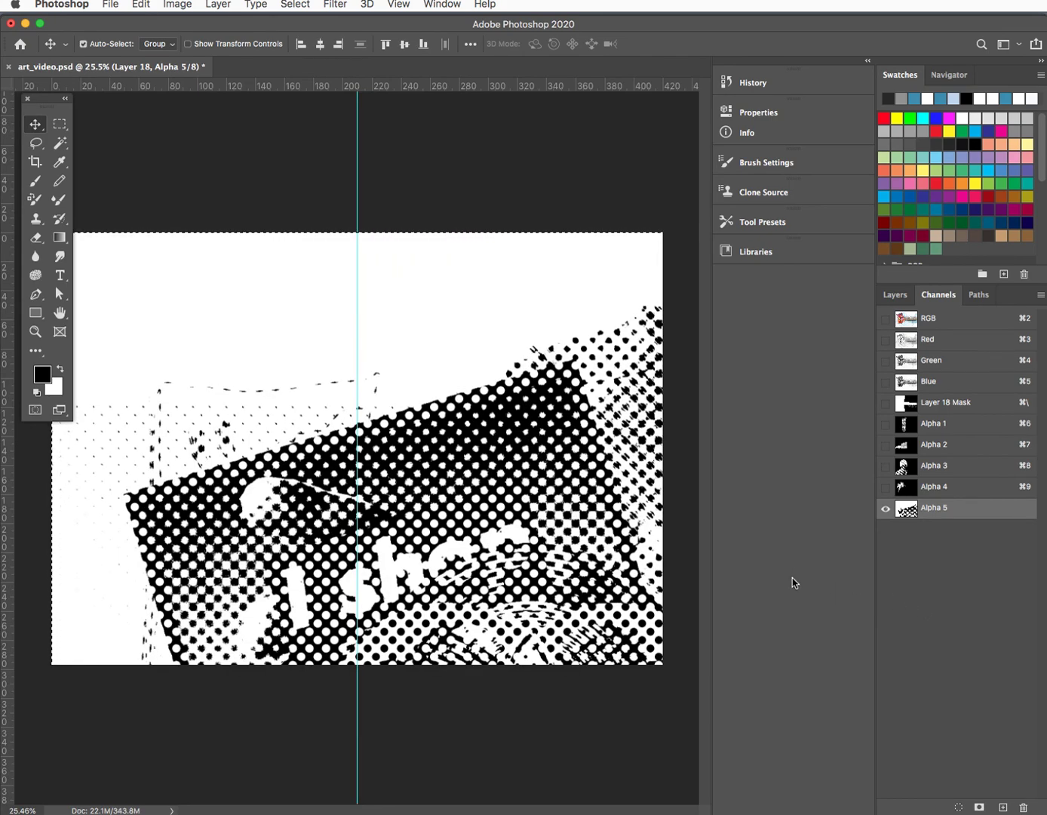
Scale the pasted halftone in the new alpha channel to 56.04% and position it at X 2591 px, Y 1374 px, covering the canvas
key("super+minus")
key("super+minus")
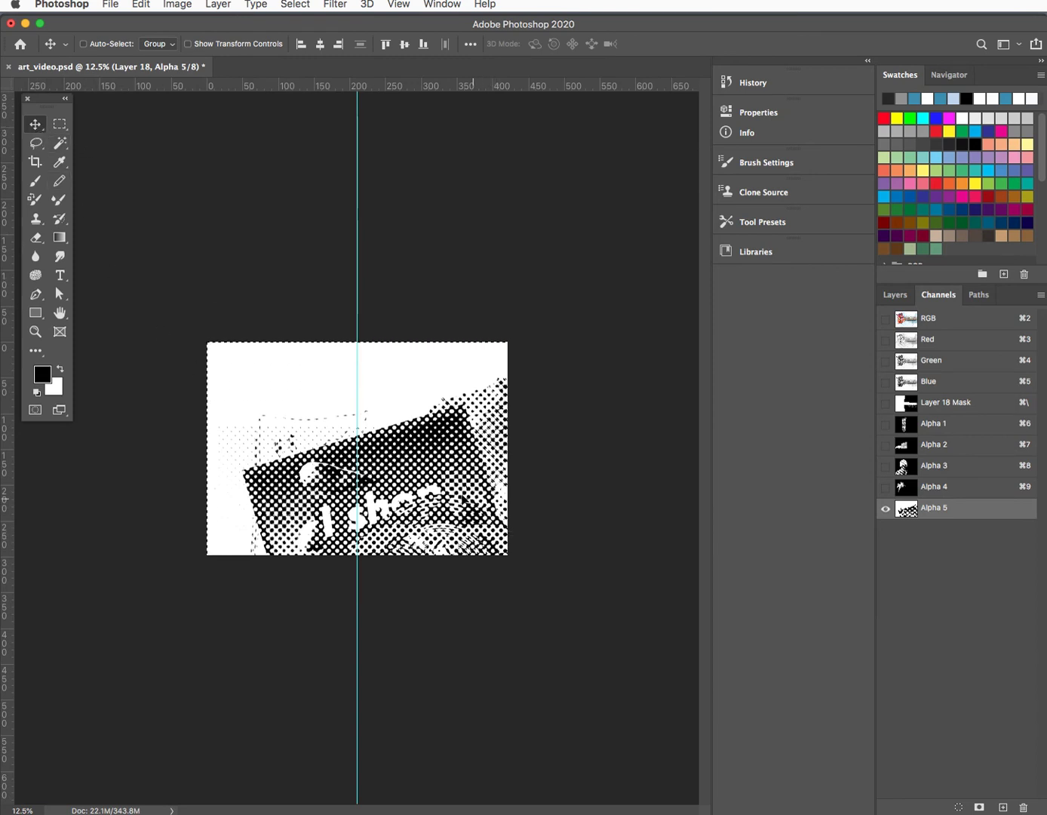
key("super+t")
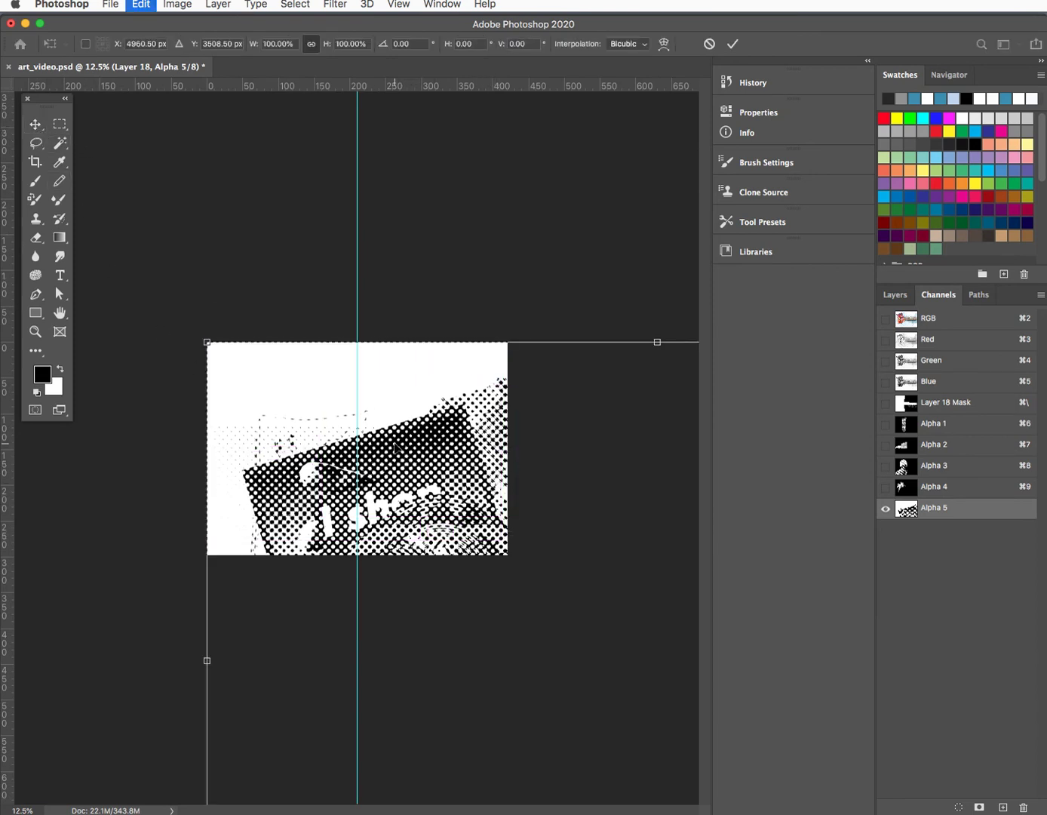
left_click_drag(206, 339, 387, 470)
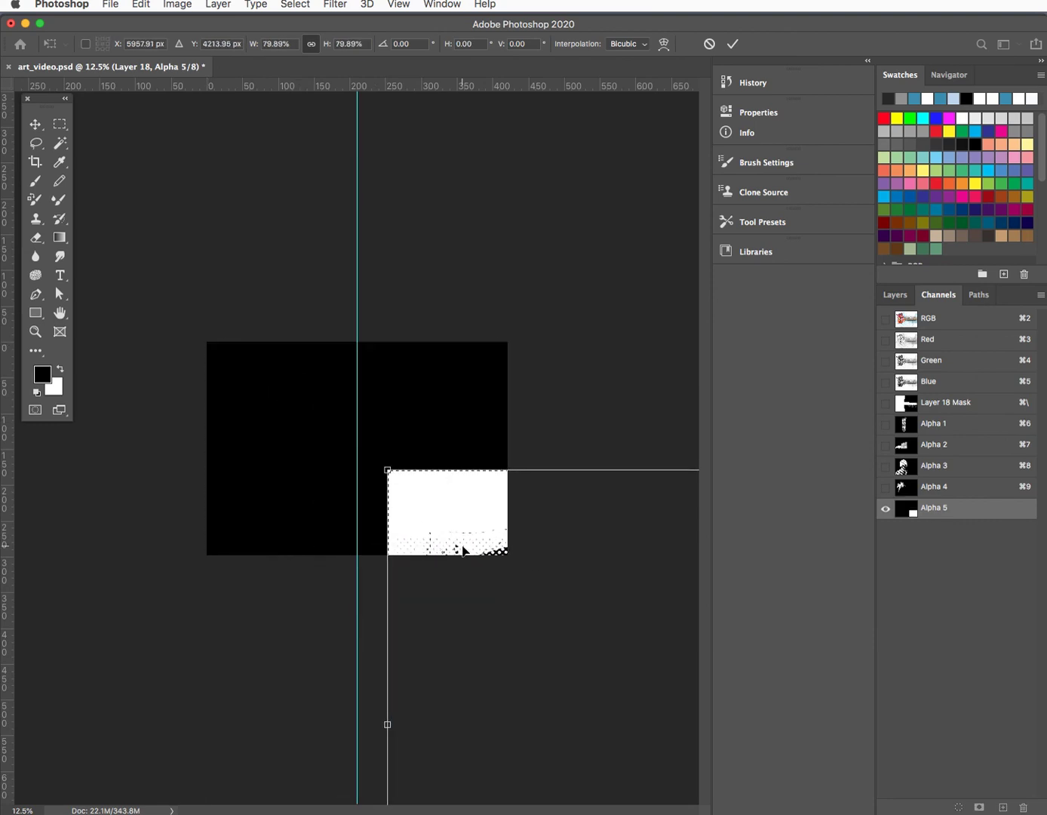
left_click_drag(457, 528, 215, 317)
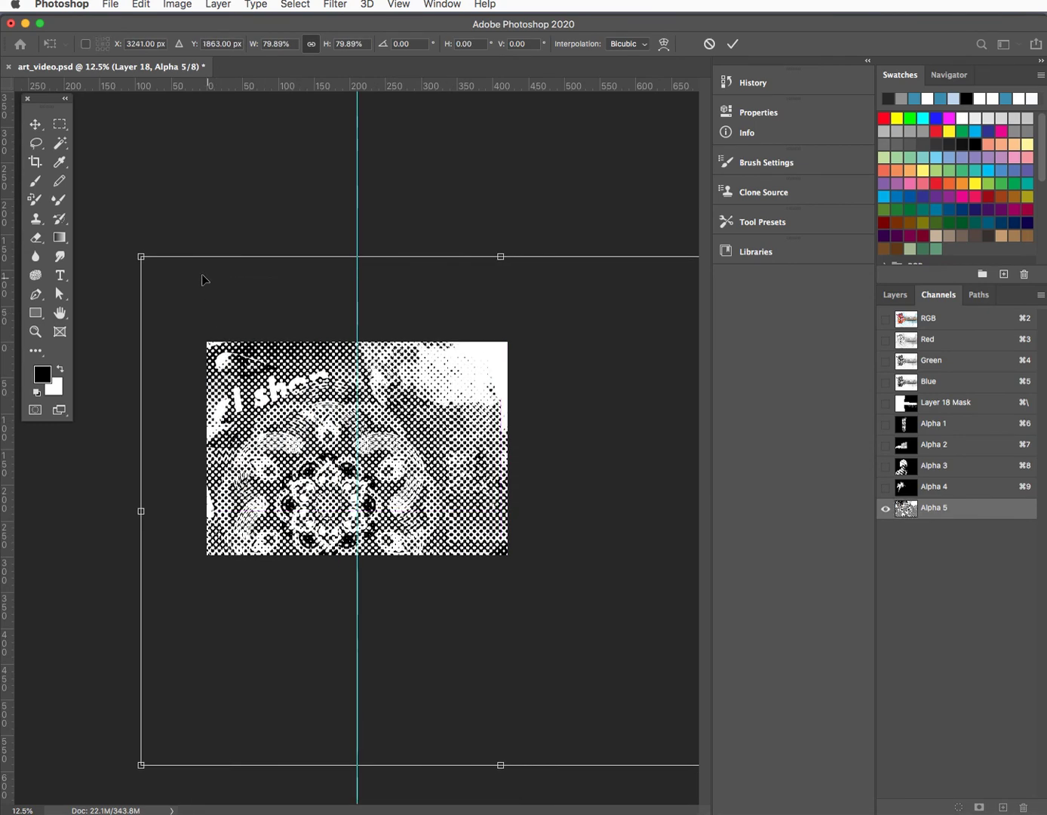
left_click_drag(145, 257, 355, 408)
left_click_drag(383, 471, 245, 361)
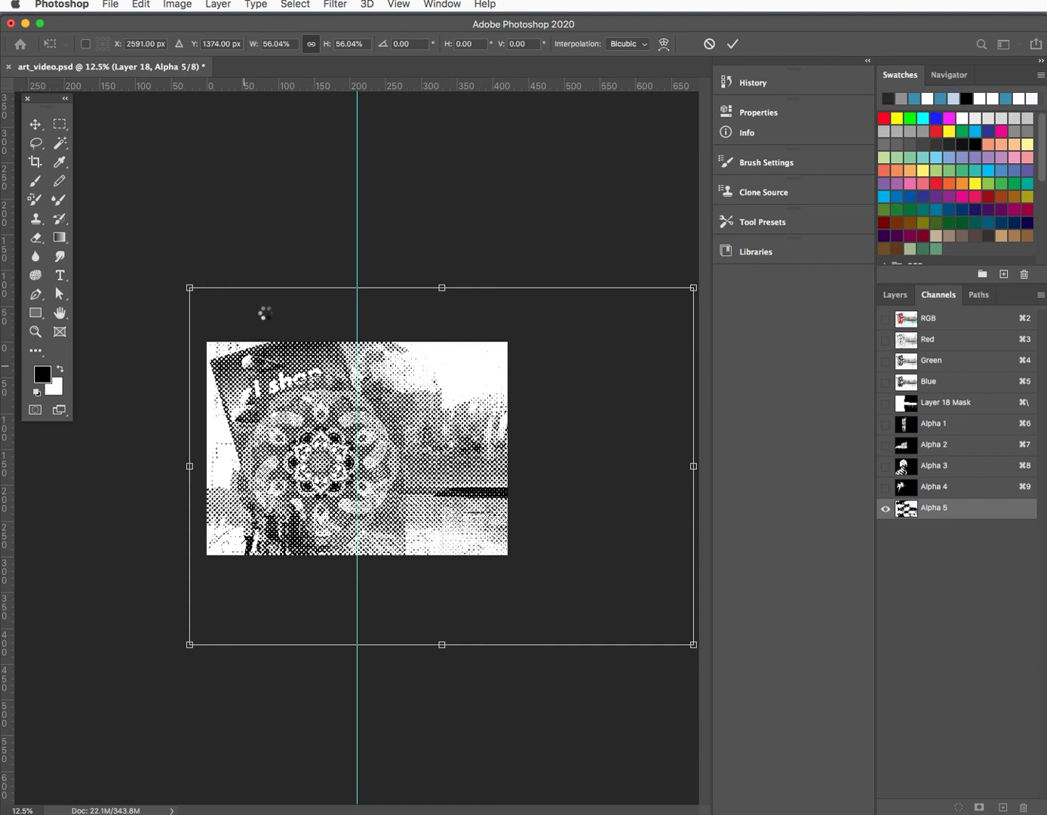
key("Return")
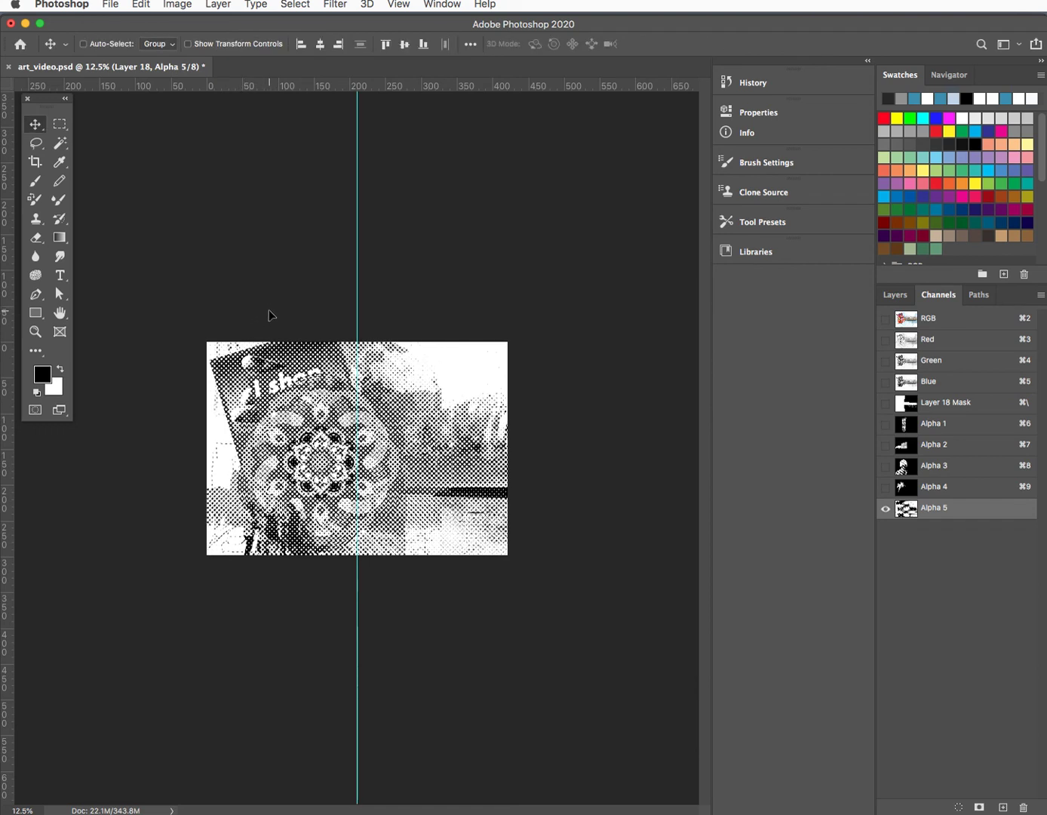
Invert the halftone alpha channel, load it as a selection and return to the layer list
key("super")
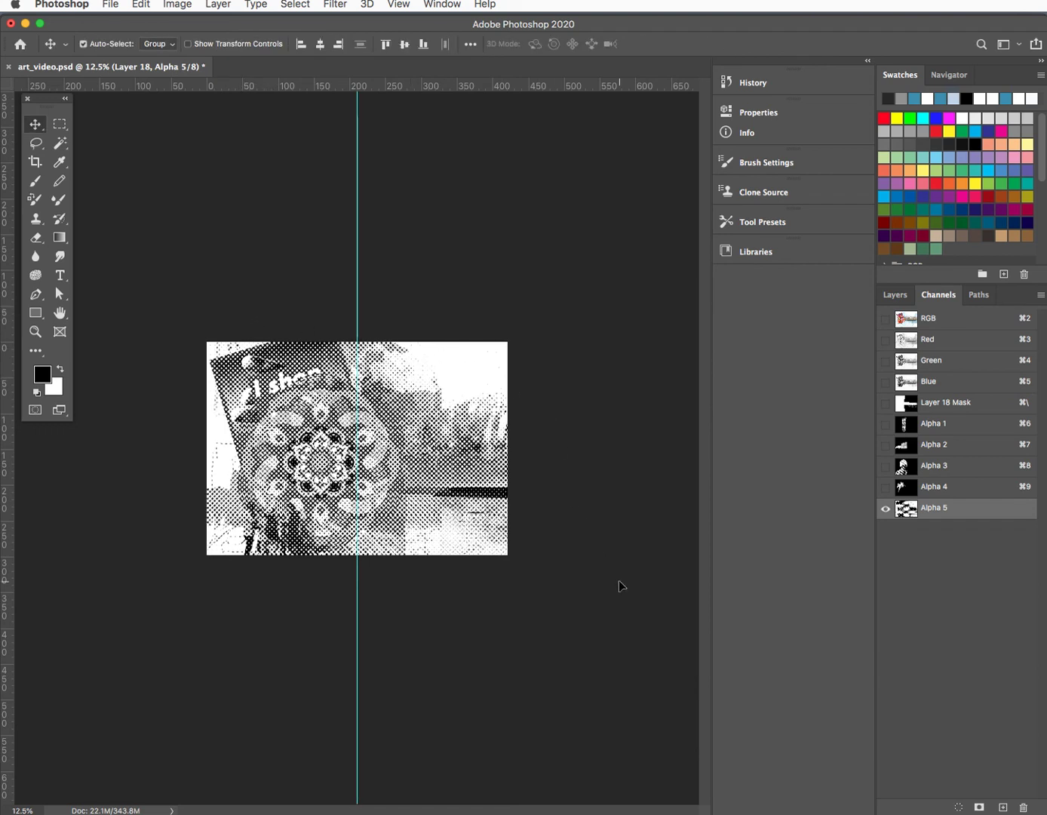
key("super")
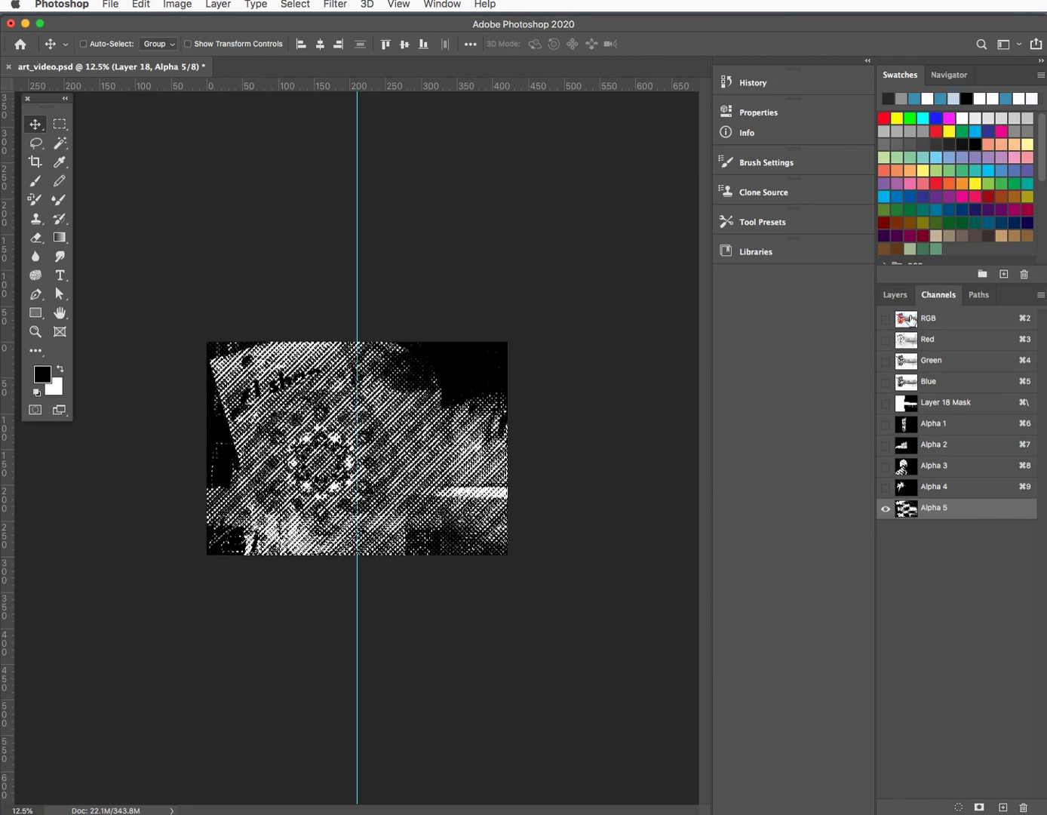
left_click(895, 295)
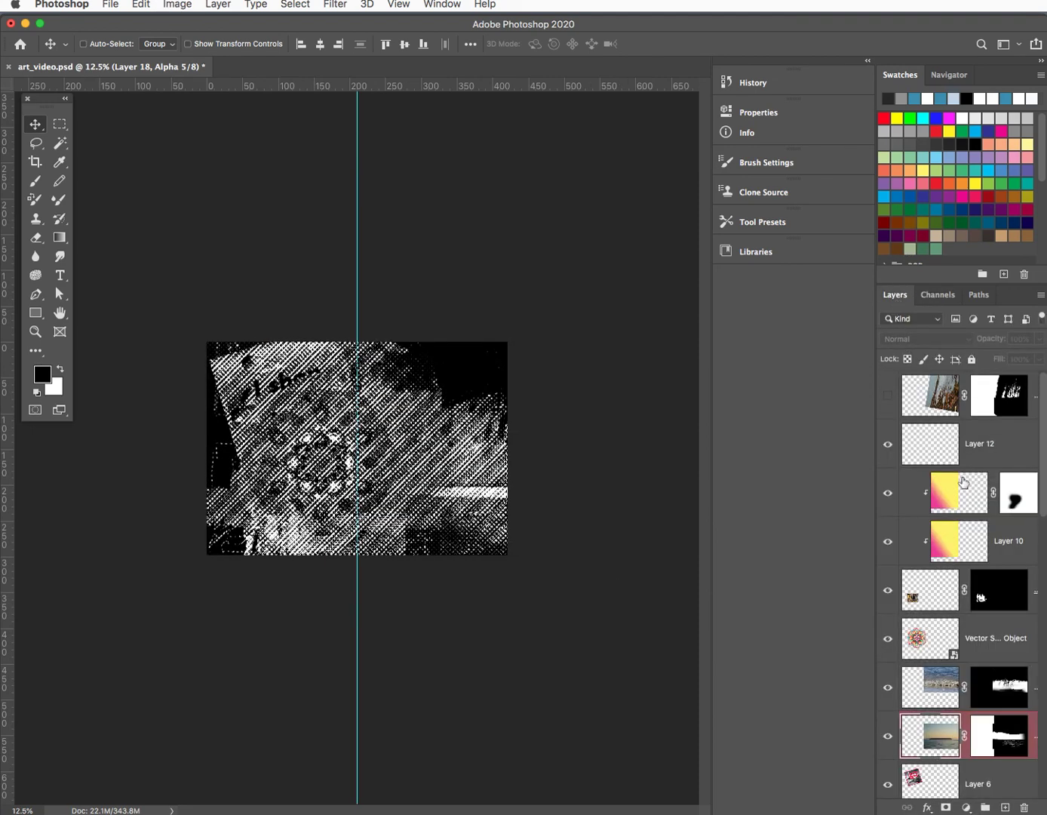
Create a new layer above Layer 19 and fill the halftone selection with a diagonal pink-to-yellow linear gradient, pink at the lower left, then deselect
left_click(936, 401)
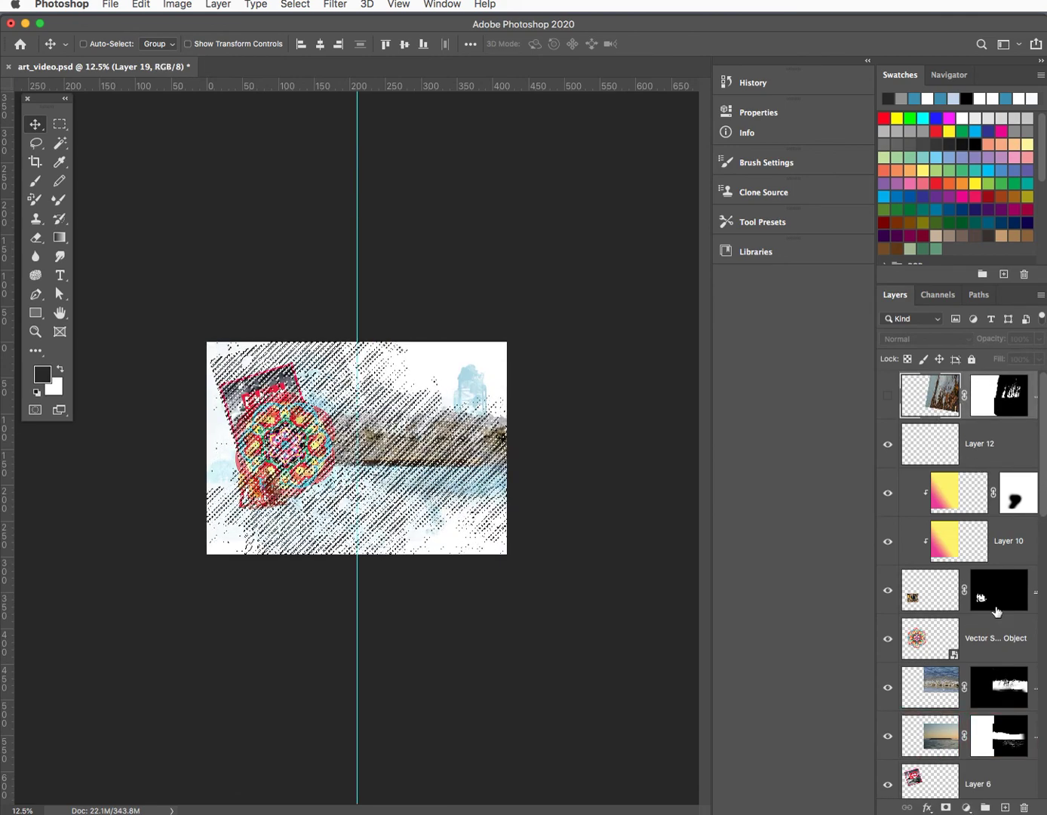
left_click(1003, 809)
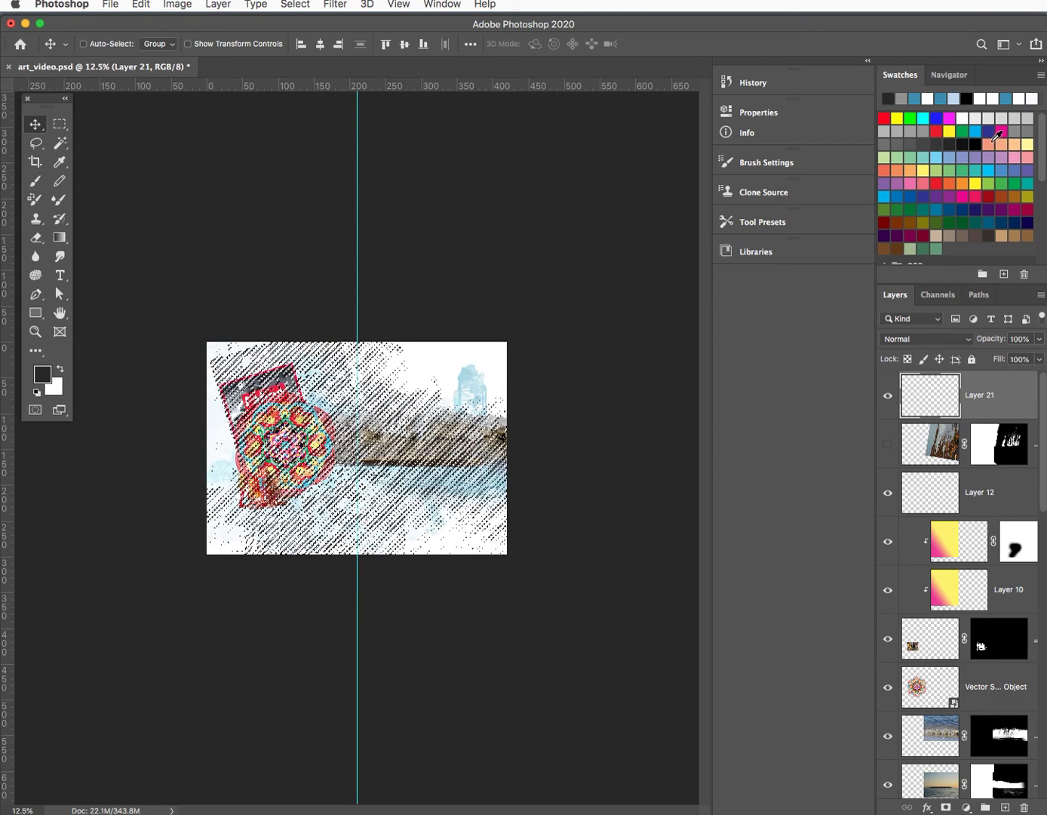
left_click(59, 237)
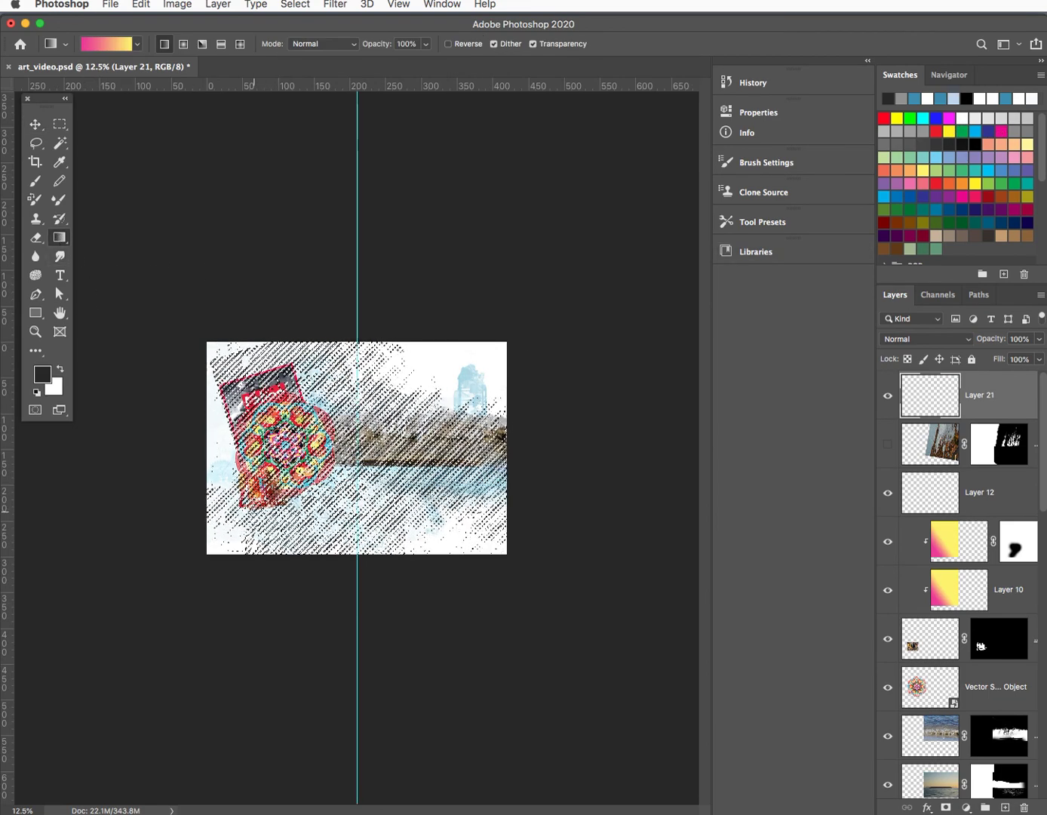
left_click_drag(249, 529, 468, 392)
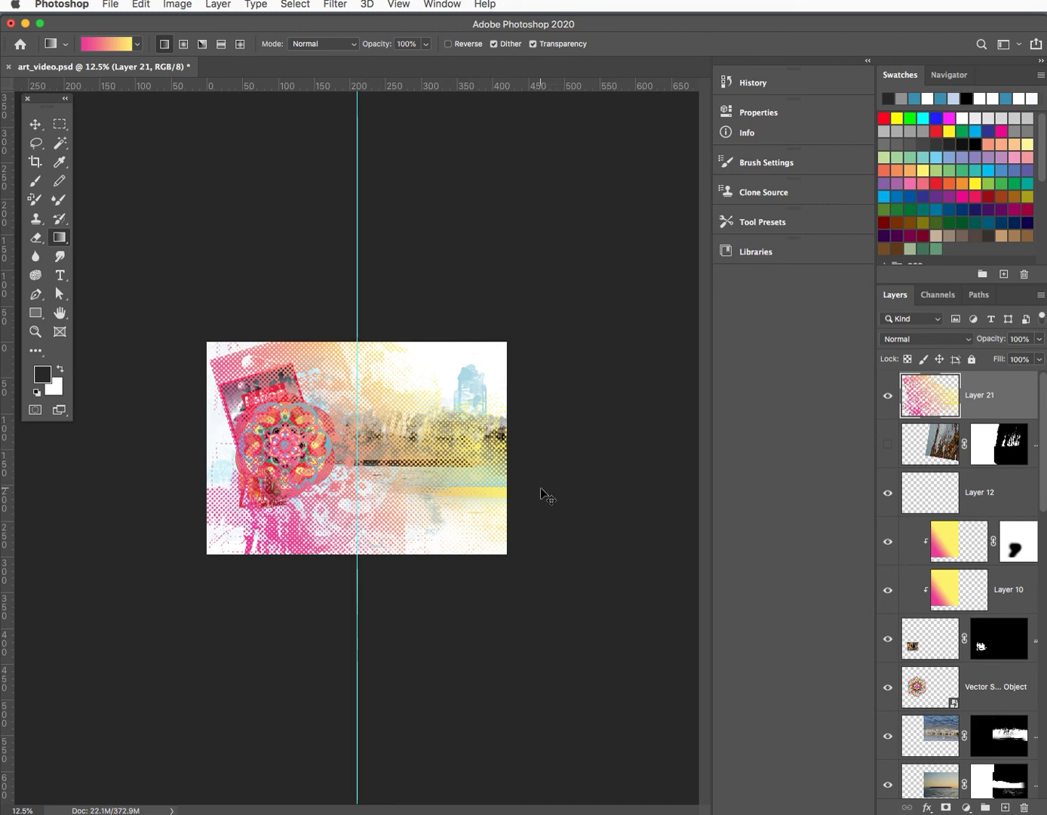
key("super+plus")
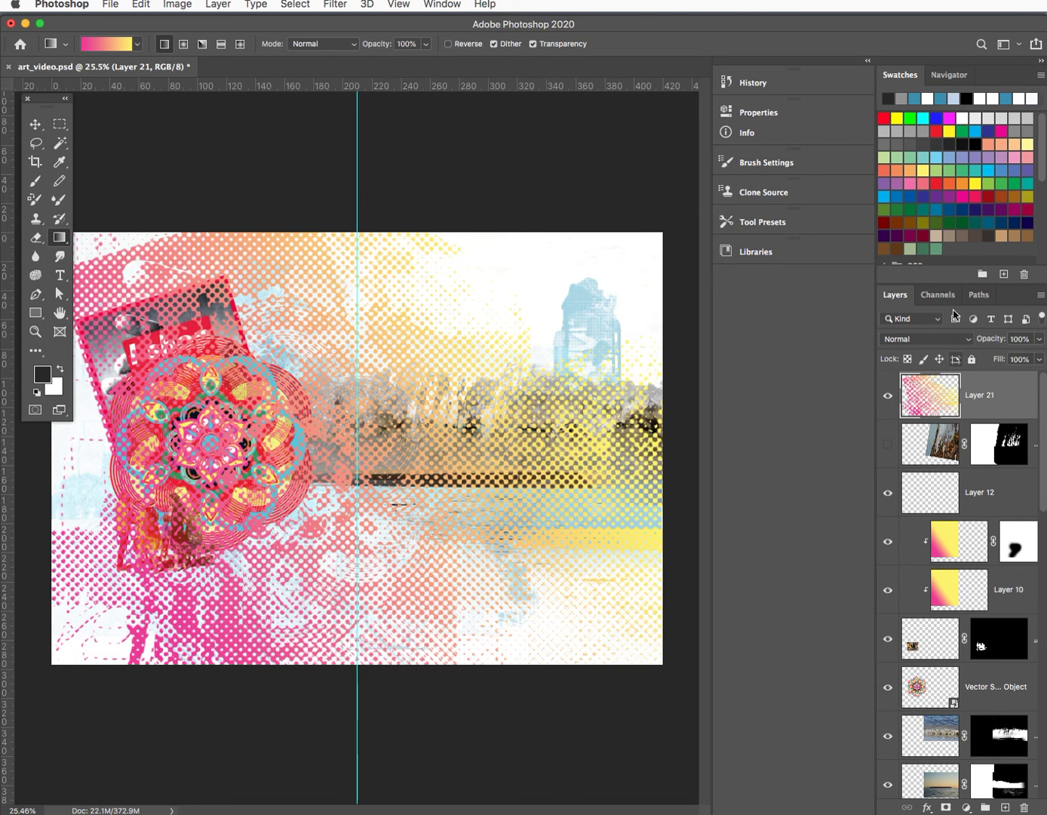
Set the gradient halftone layer's blend mode to Lighten and place it directly above the adjustment layer clipped to Group 1
left_click(922, 343)
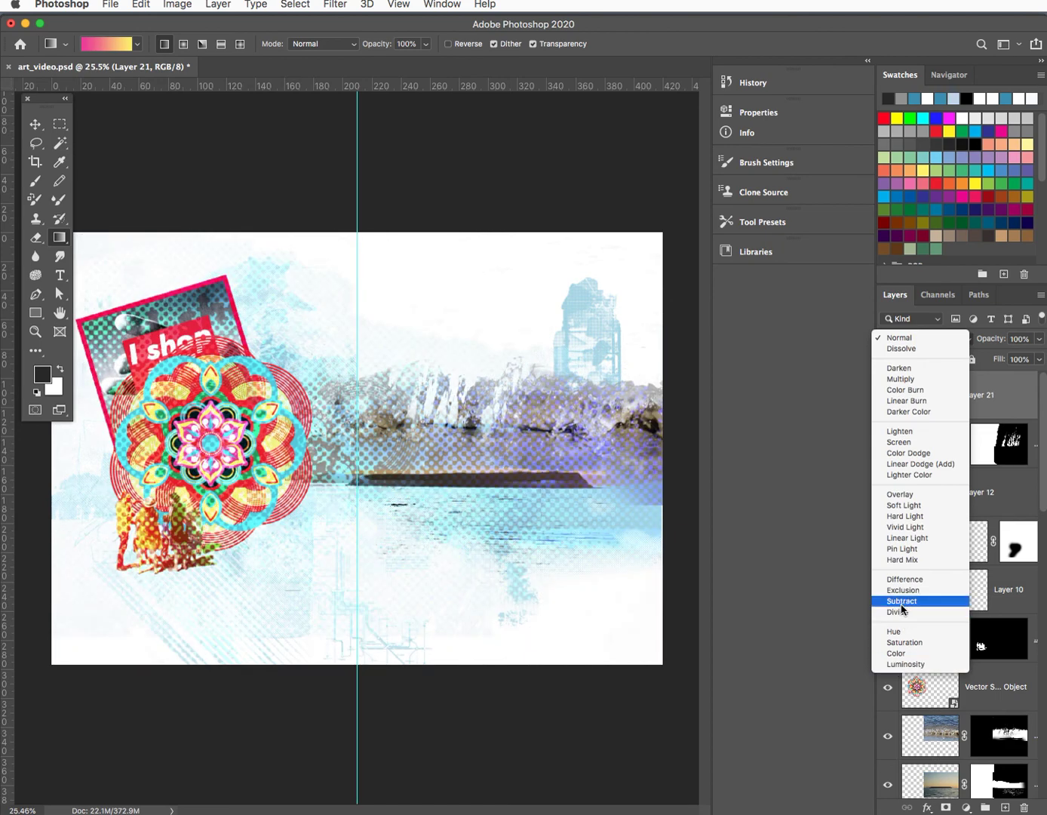
left_click(899, 432)
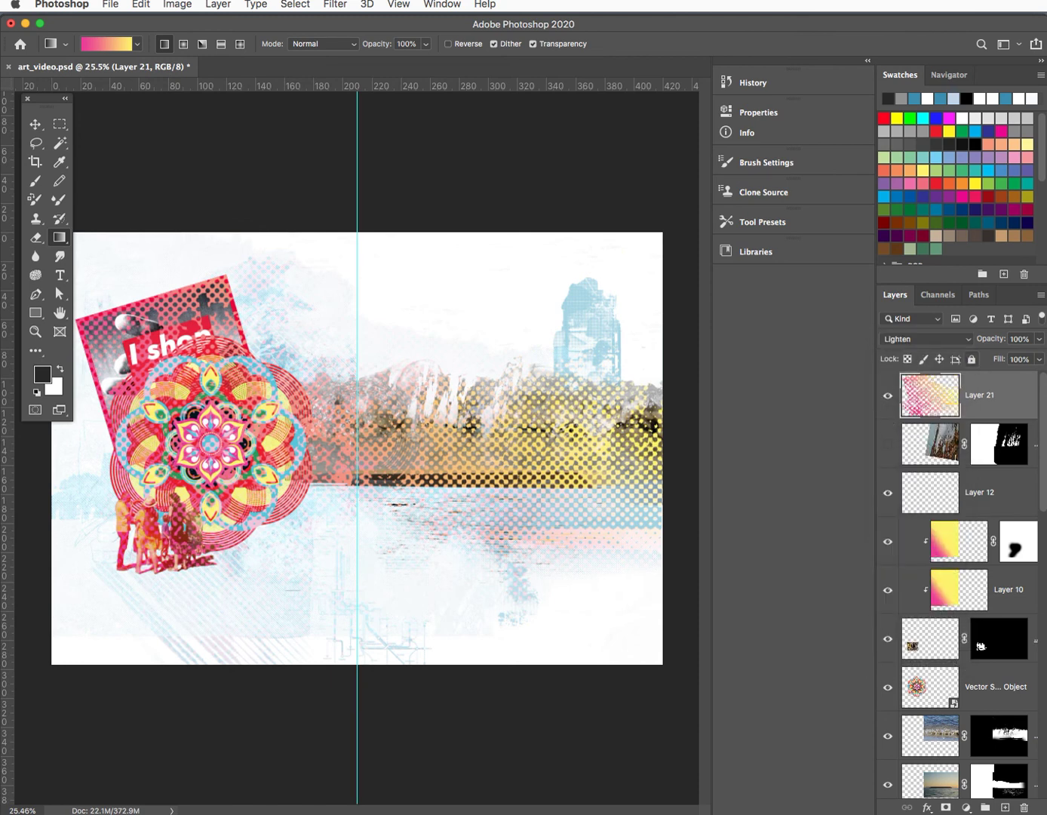
left_click_drag(932, 394, 926, 451)
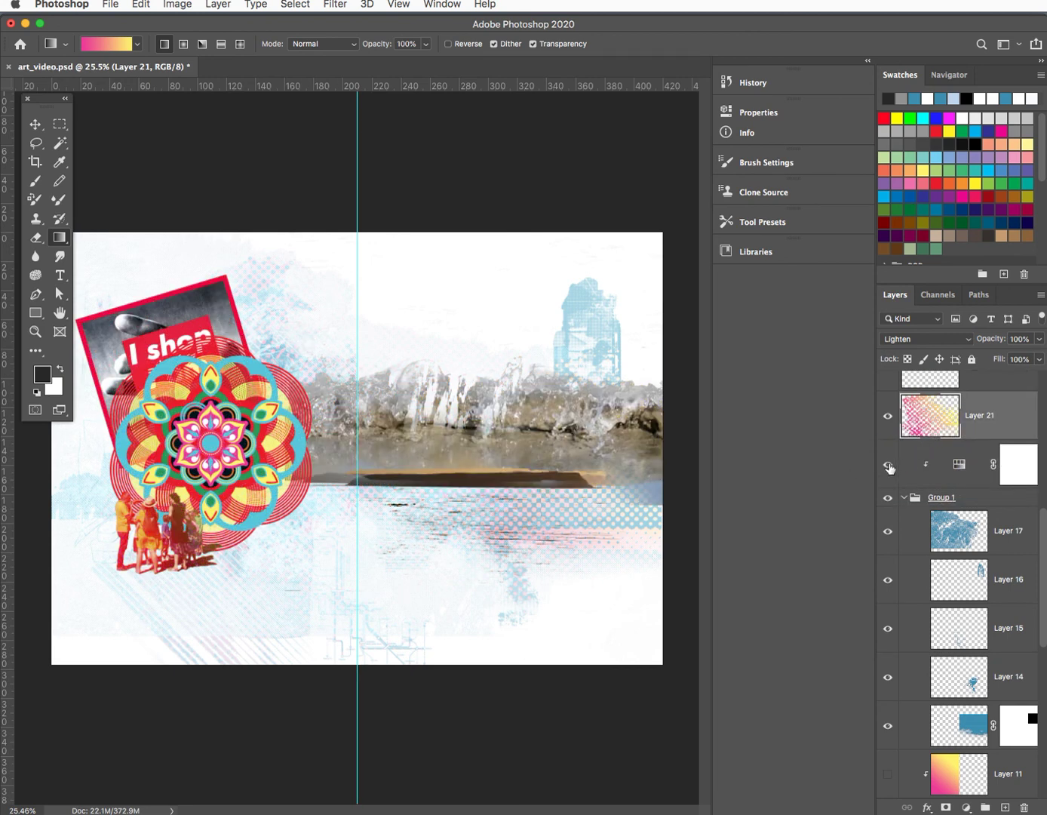
Compare the artwork with and without the adjustment layer clipped to Group 1, and leave that layer hidden
left_click(887, 466)
left_click(887, 466)
left_click(888, 466)
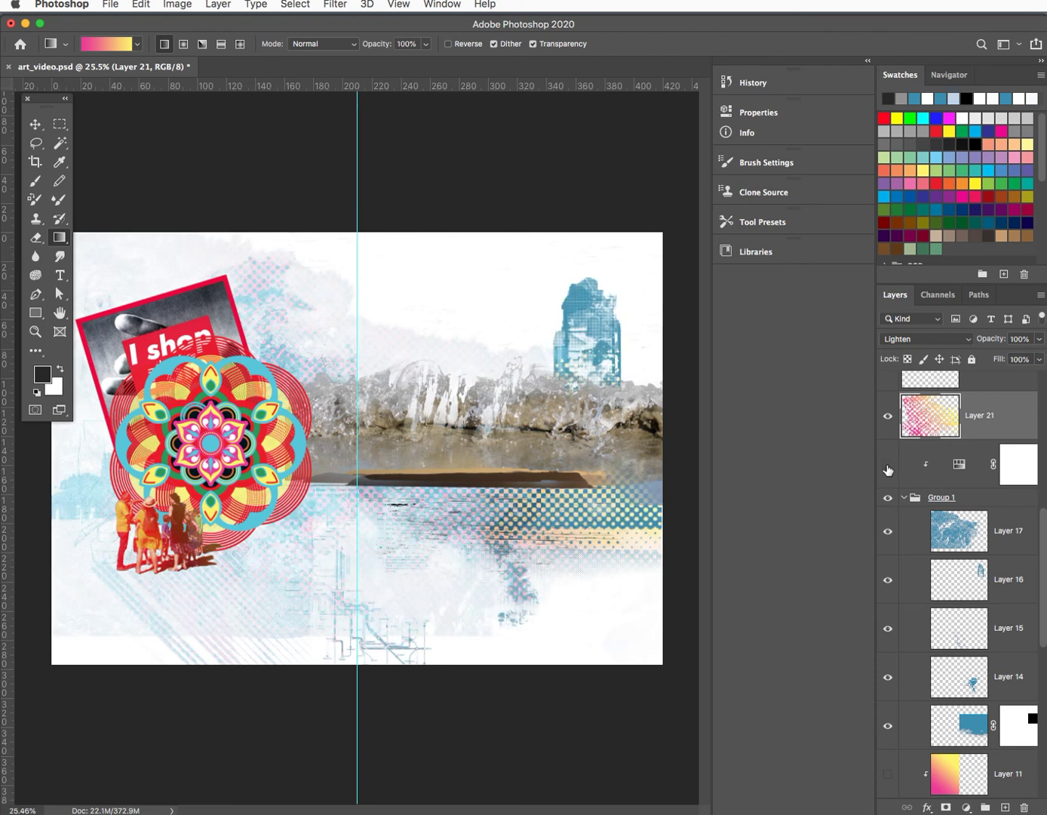
left_click(888, 466)
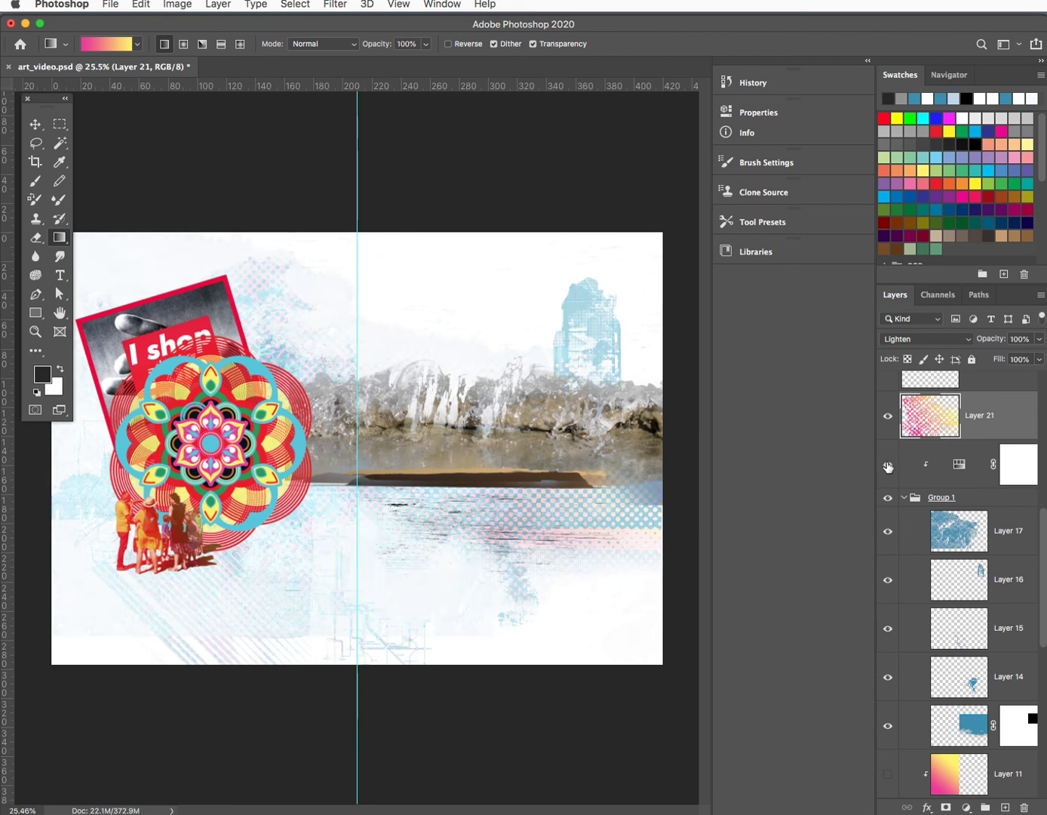
left_click(887, 466)
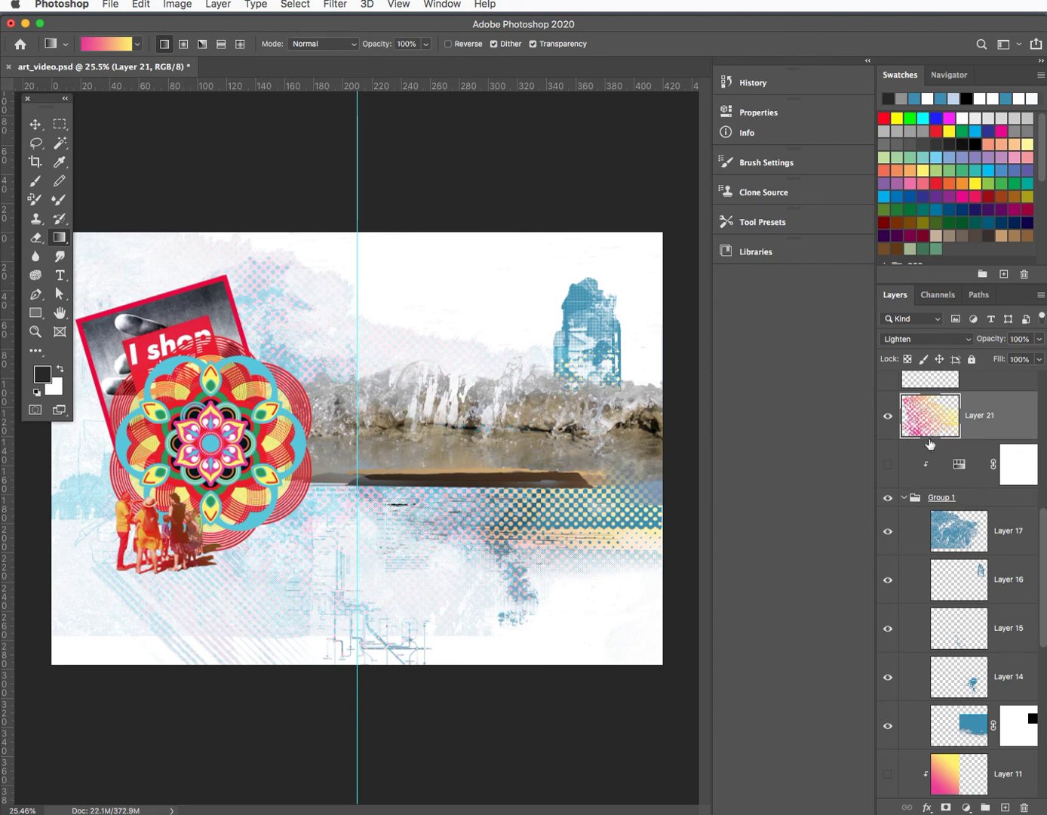
Try a duplicate of Layer 21 in Normal blend mode above the original, toggling its visibility to compare, and delete the duplicate
left_click_drag(944, 444, 1004, 807)
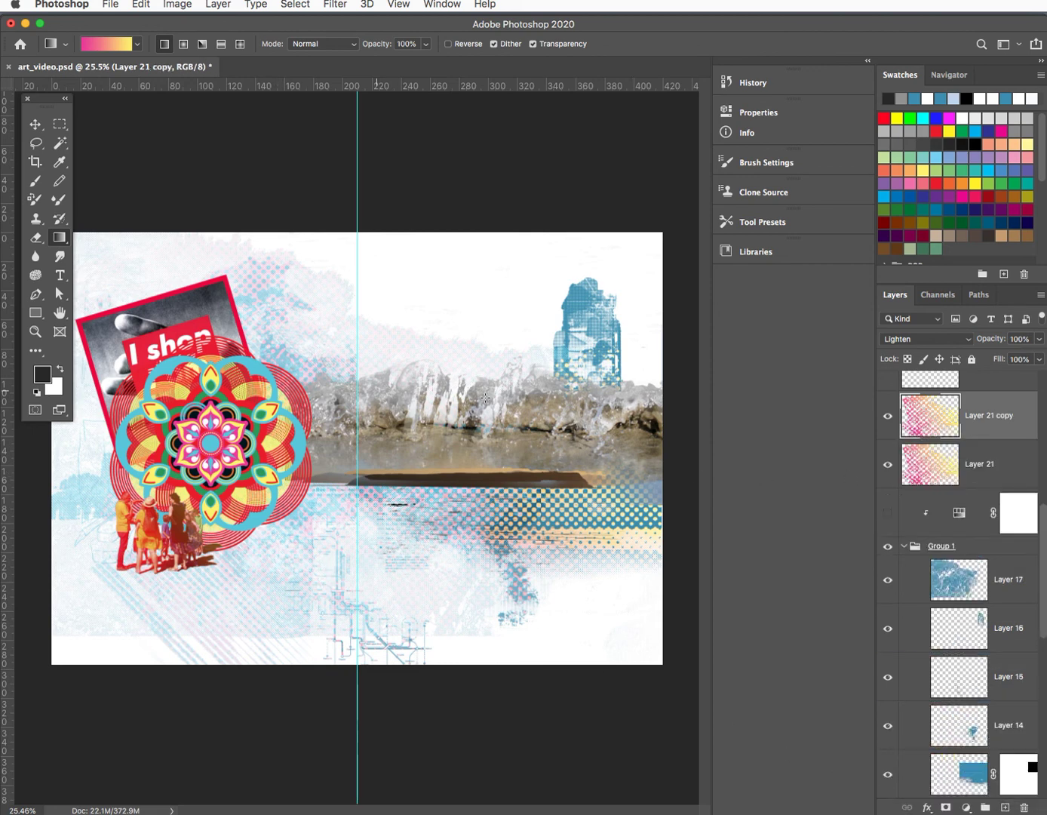
left_click(888, 416)
left_click(887, 416)
left_click(889, 419)
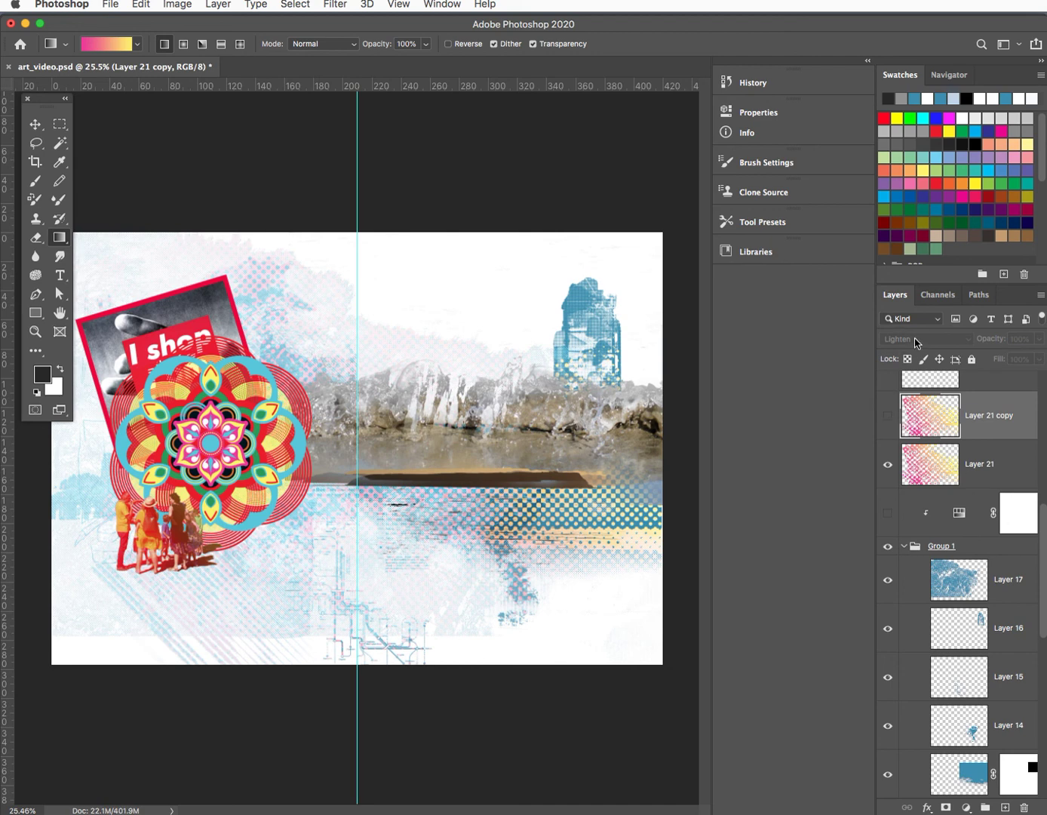
left_click(888, 418)
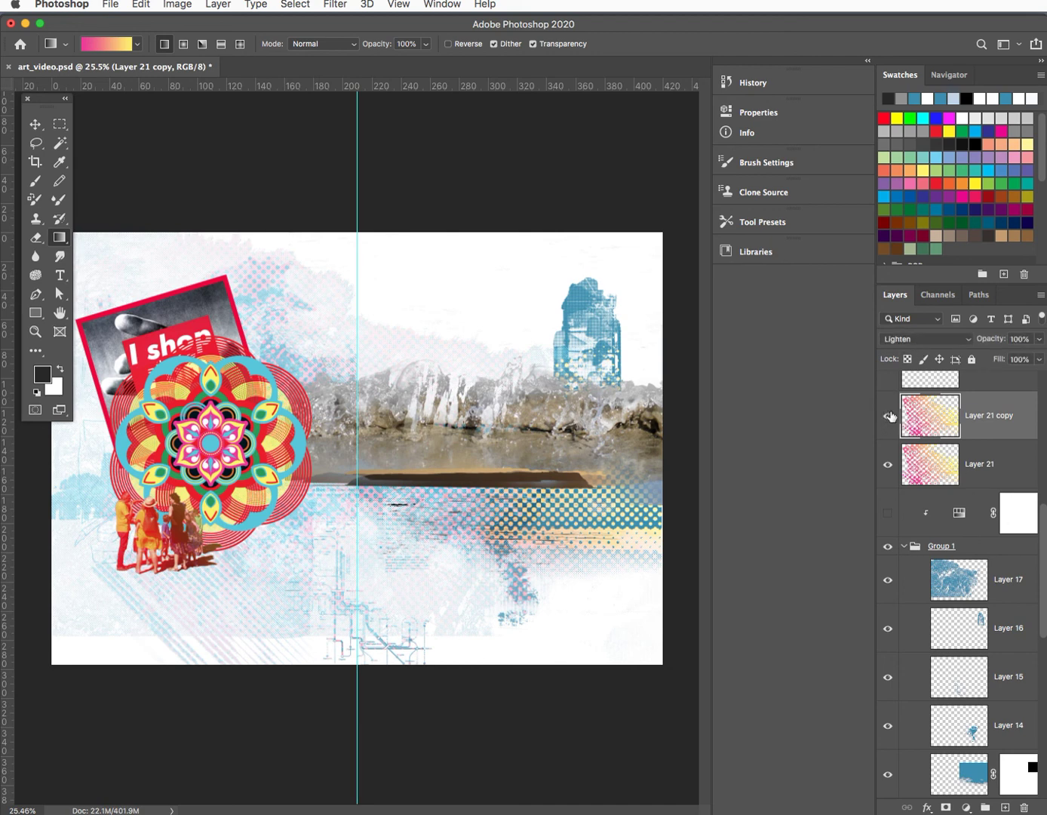
left_click(933, 338)
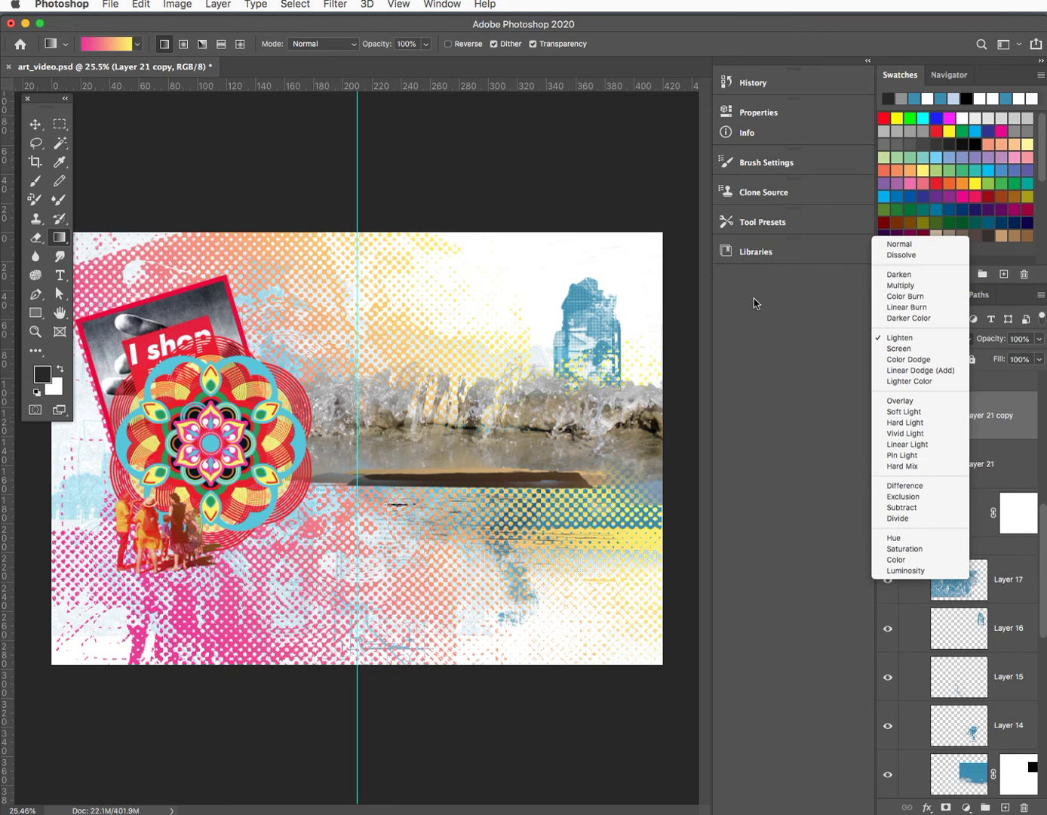
left_click(899, 244)
left_click_drag(928, 422, 1022, 808)
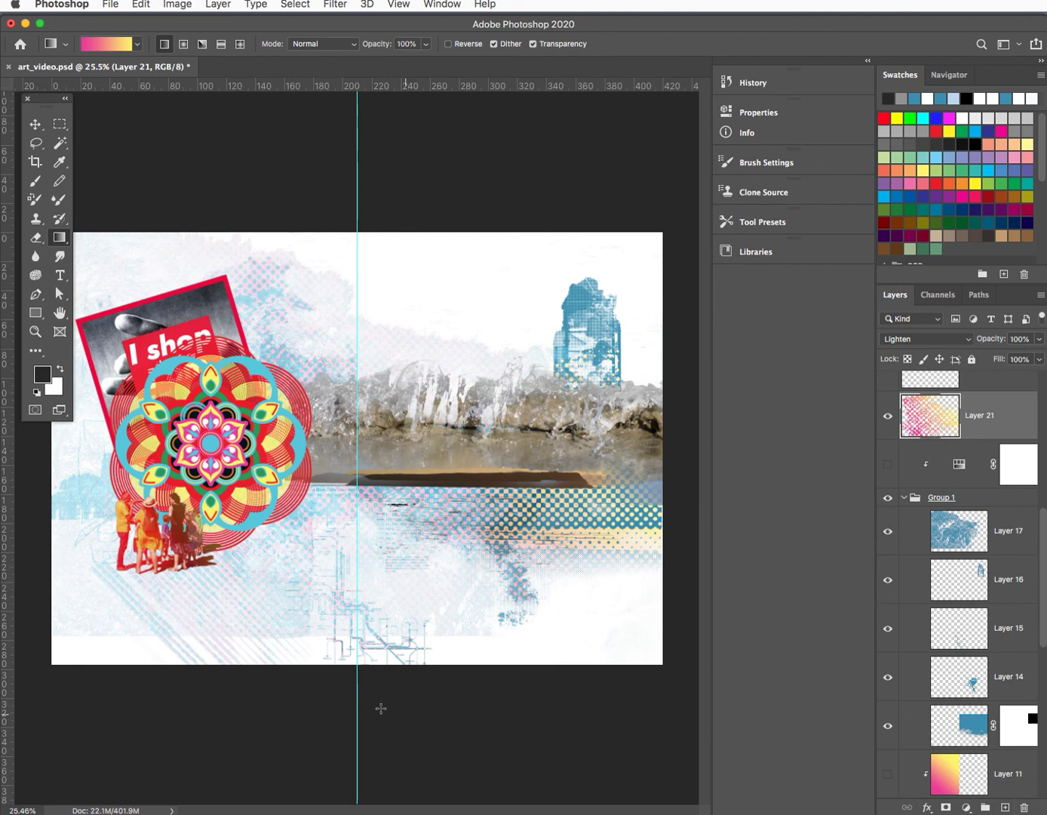
Activate the Move tool with the gradient halftone Layer 21 selected
left_click(34, 126)
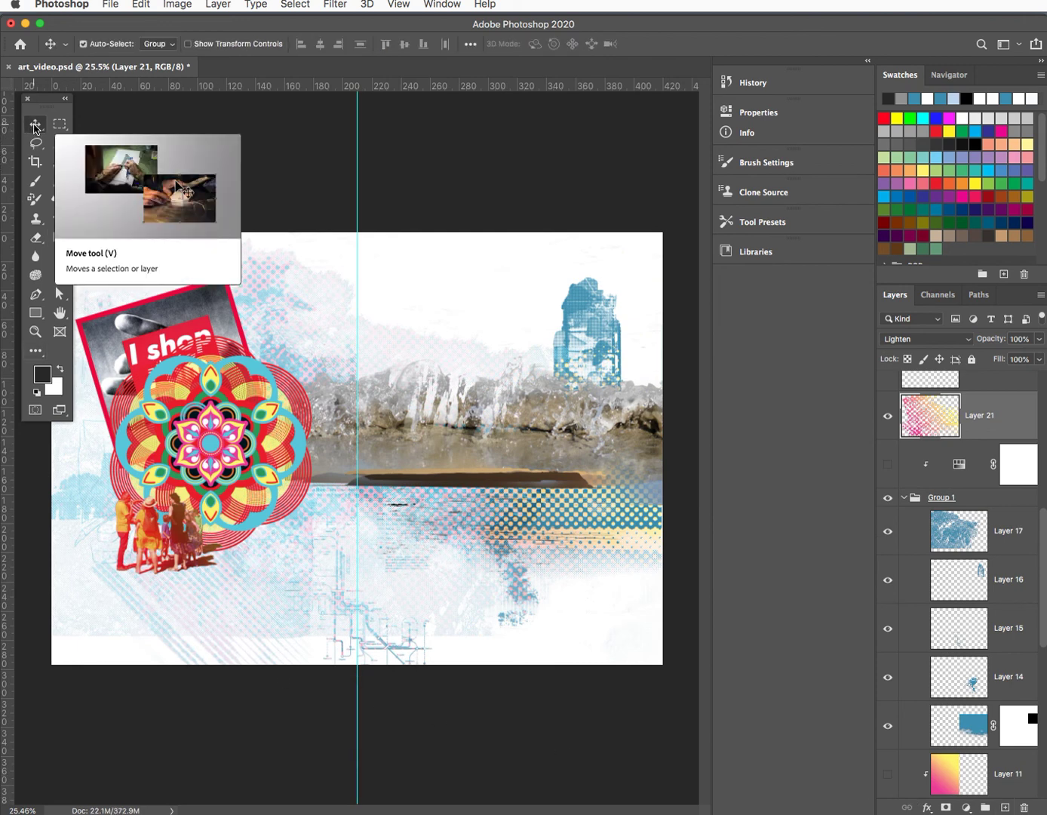
key("super")
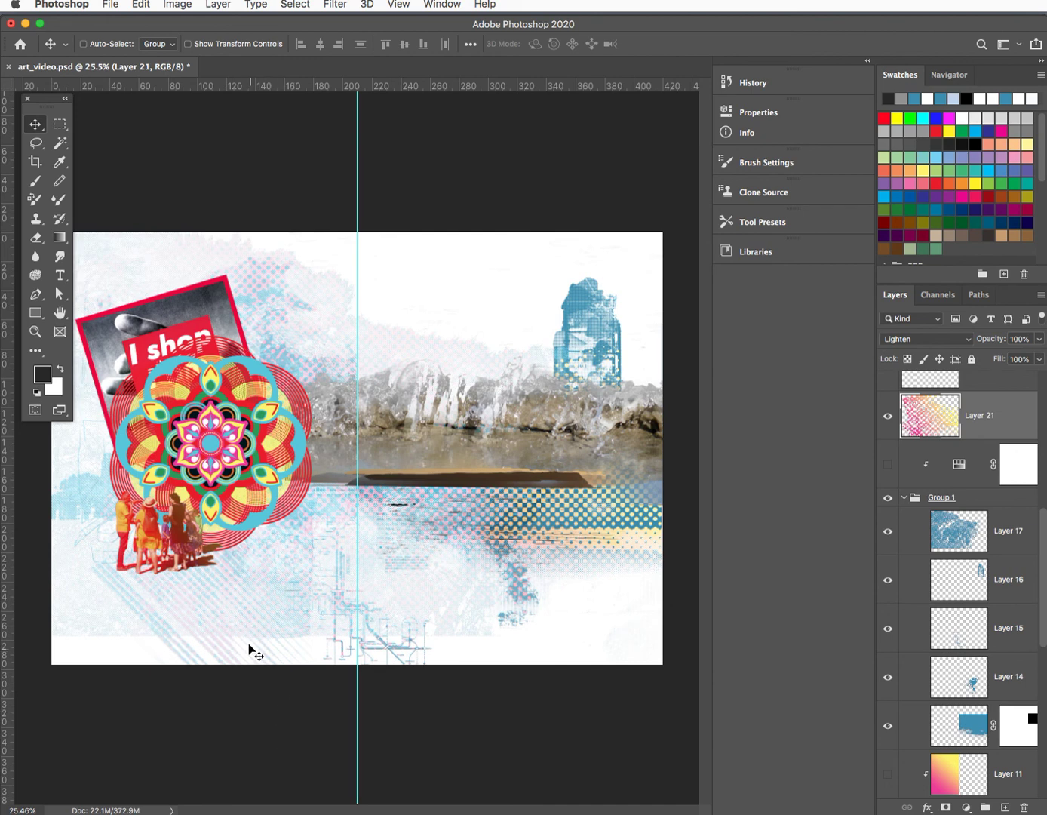